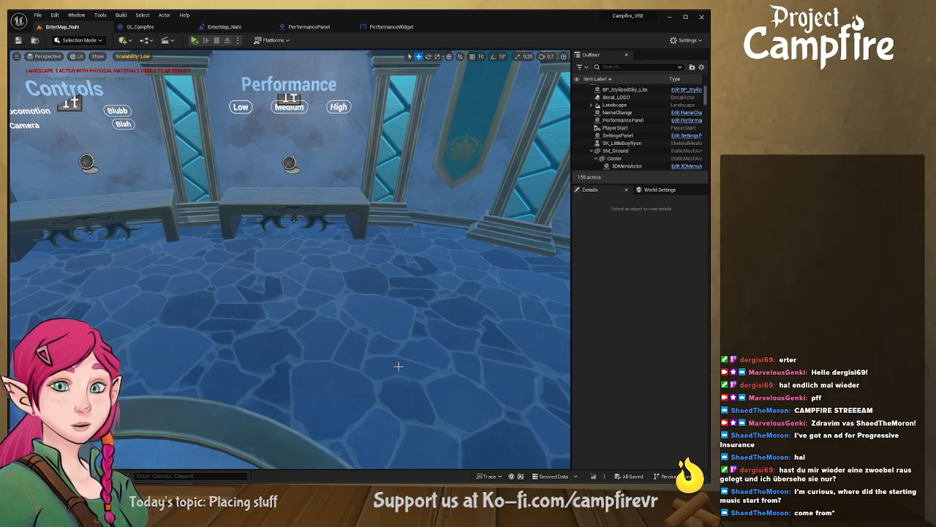
Step: Play-test the EnterMap_Nahi level, looking over the Performance and Controls panels and the hall, and stop the session
right_click_drag(405, 325, 388, 311)
key("a")
key("w")
left_click(195, 40)
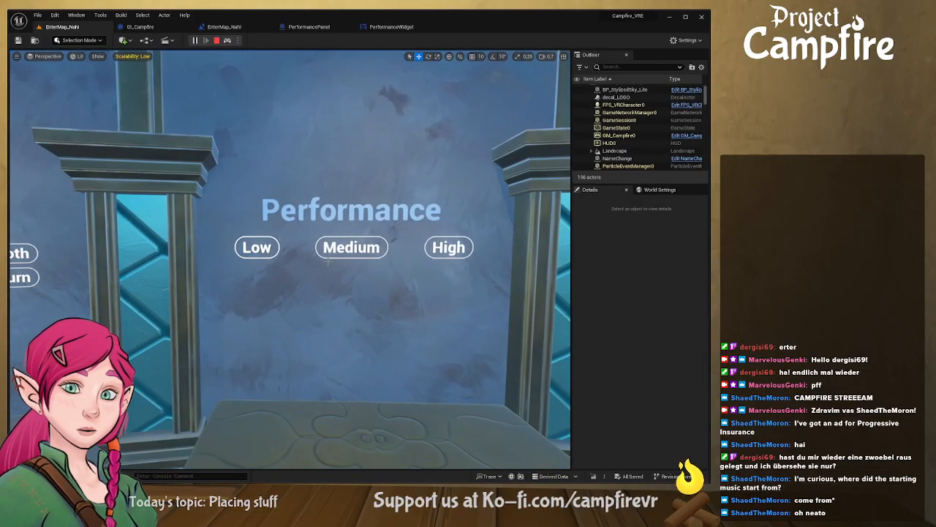
key("s")
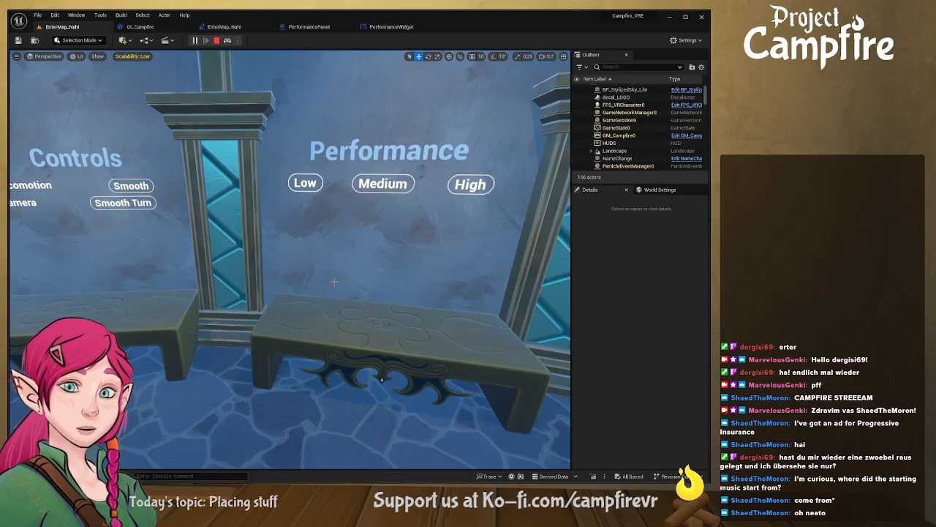
right_click_drag(354, 300, 380, 318)
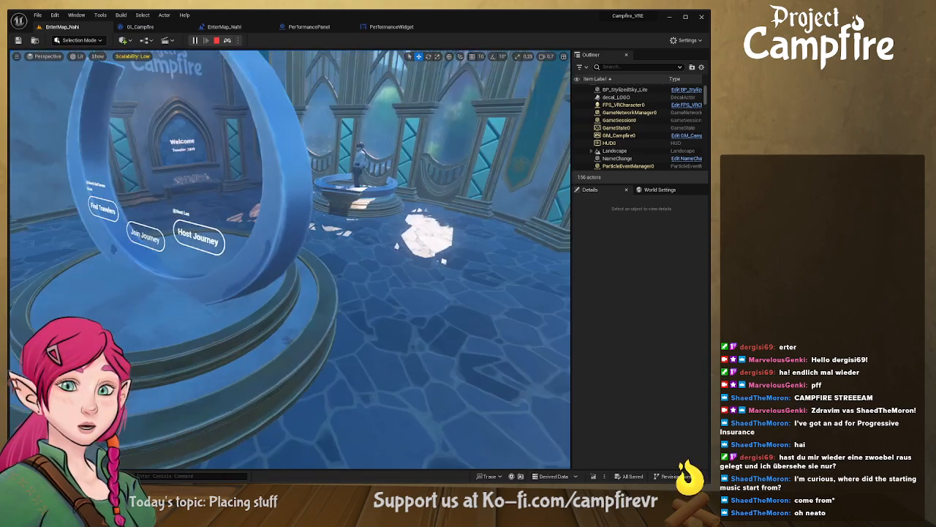
key("w")
right_click_drag(380, 317, 430, 363)
key("w")
key("s")
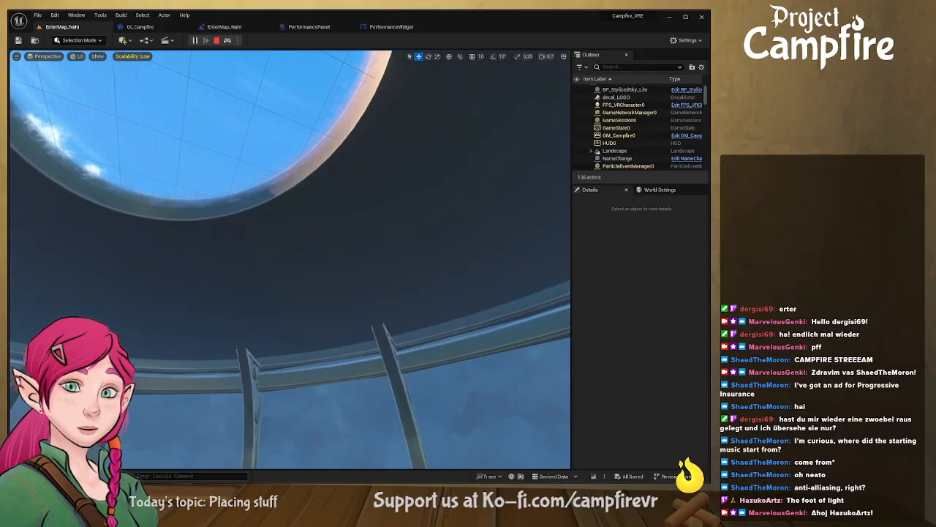
left_click(217, 40)
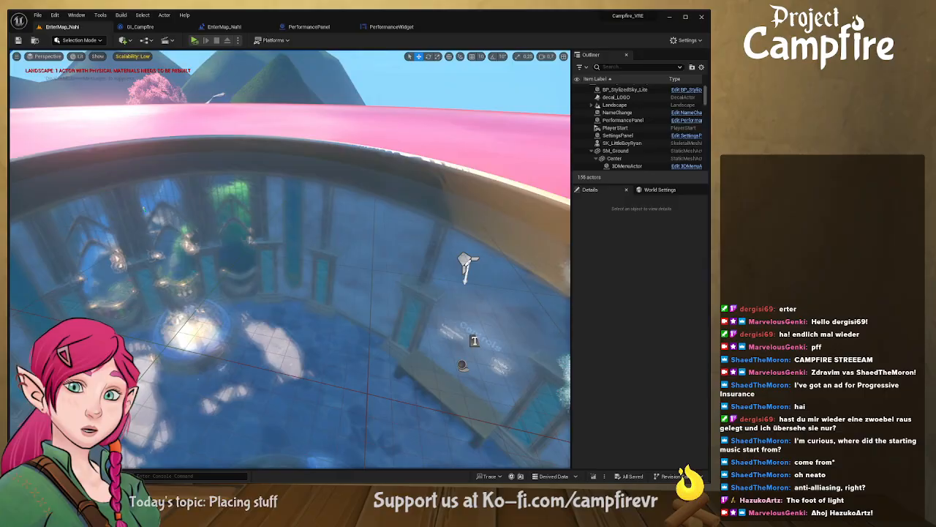
Step: Bring the editor view back inside the hall in front of the Controls and Performance wall panels
mouse_move(290, 259)
right_mouse_down()
mouse_move(322, 226)
mouse_move(373, 219)
mouse_move(395, 205)
mouse_move(527, 223)
mouse_move(530, 252)
mouse_move(453, 267)
mouse_move(197, 260)
mouse_move(300, 252)
right_mouse_up()
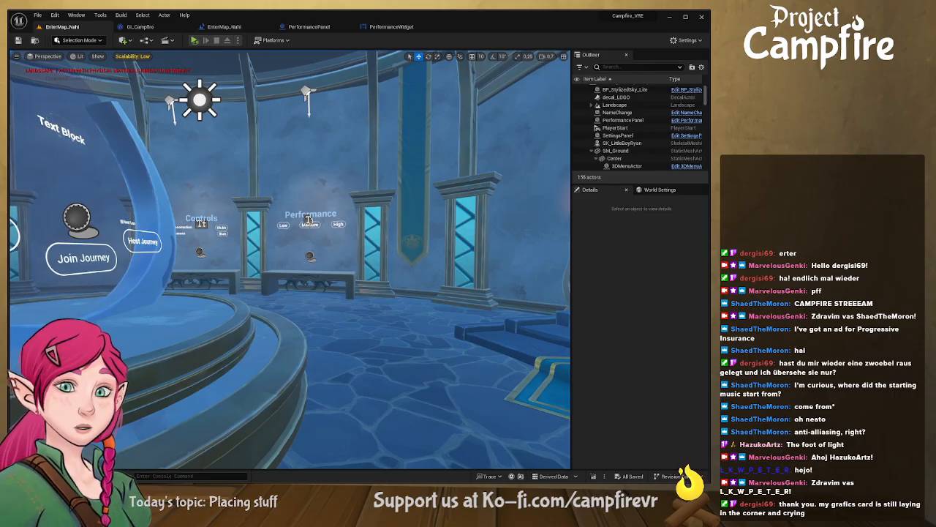
key("e")
mouse_move(315, 278)
right_mouse_down()
mouse_move(325, 302)
mouse_move(313, 273)
right_mouse_up()
key("w")
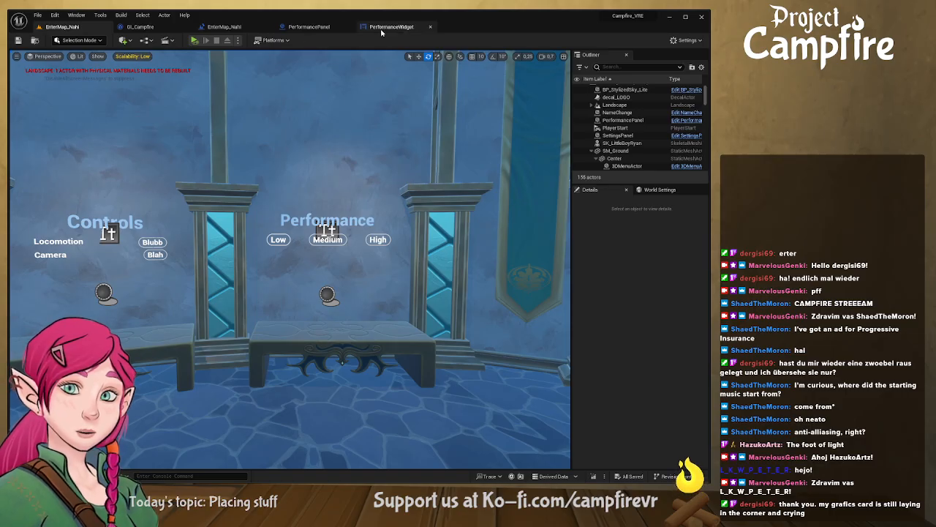
Step: Examine the Low, Medium and High branches of GI_Campfire's Apply Preset function, from view distance to visual effect quality
left_click(171, 27)
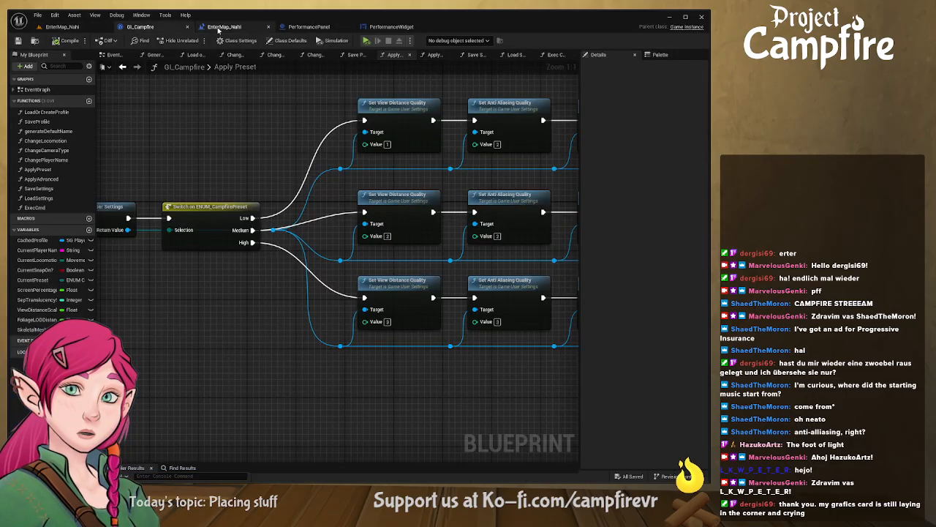
scroll(216, 132, "down", 2)
right_click_drag(216, 132, 447, 153)
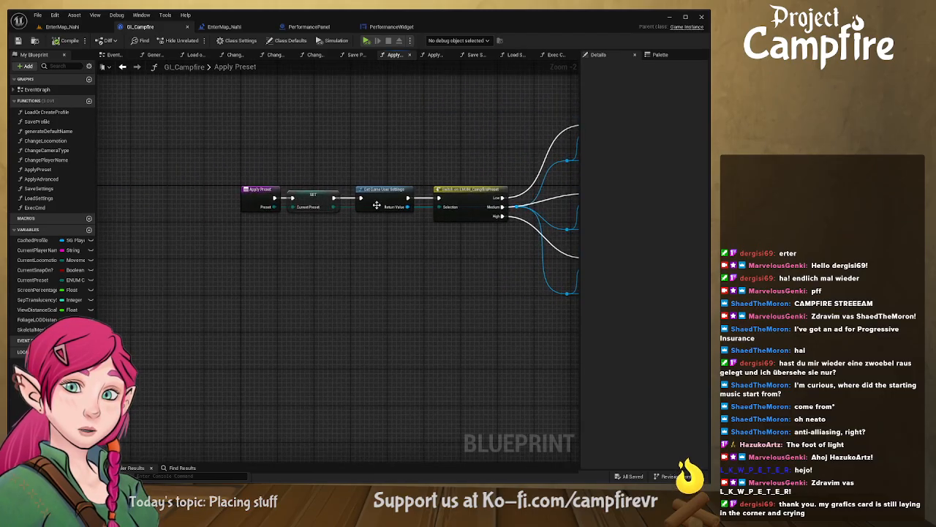
right_click_drag(401, 211, 239, 209)
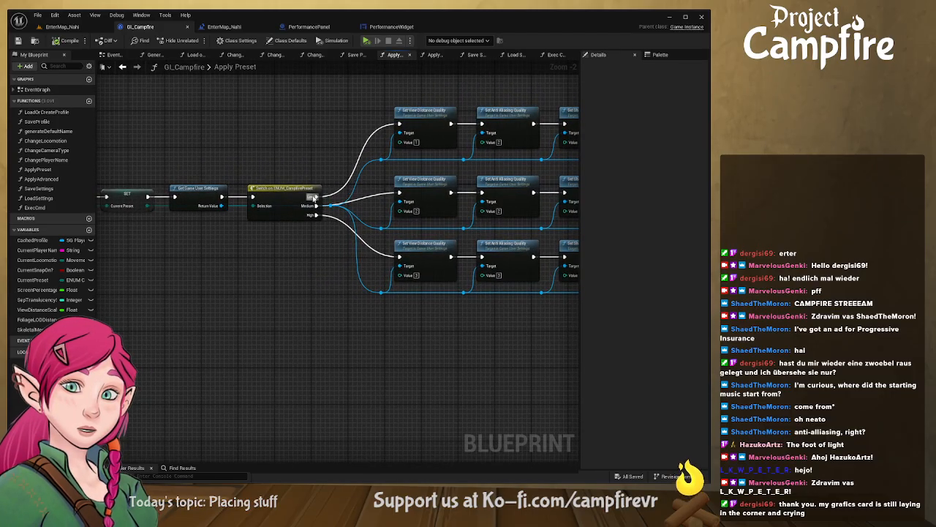
scroll(306, 210, "up", 2)
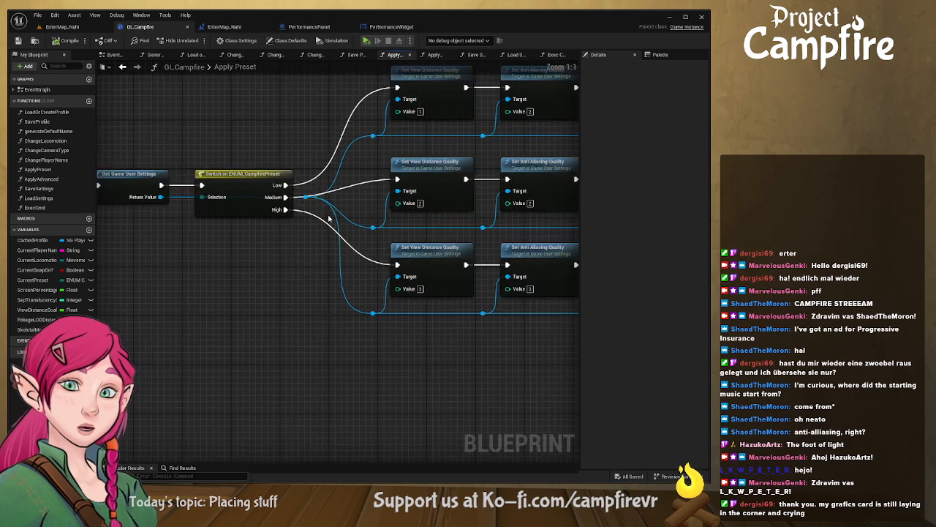
right_click_drag(271, 240, 167, 243)
right_click_drag(357, 203, 313, 210)
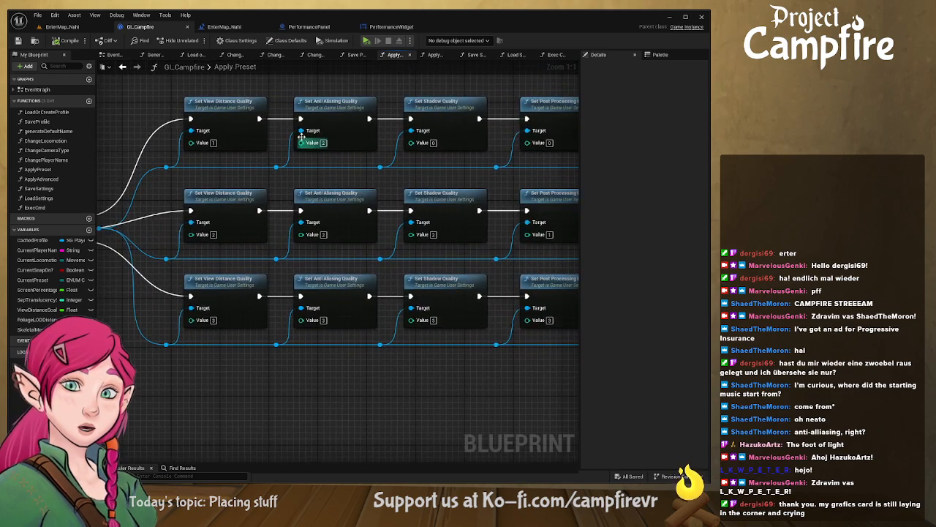
right_click_drag(442, 171, 373, 168)
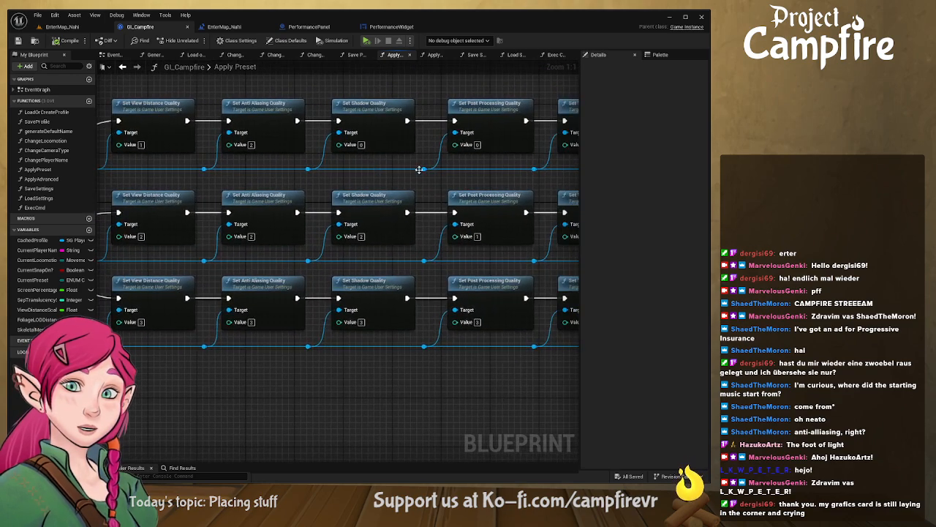
right_click_drag(444, 170, 346, 169)
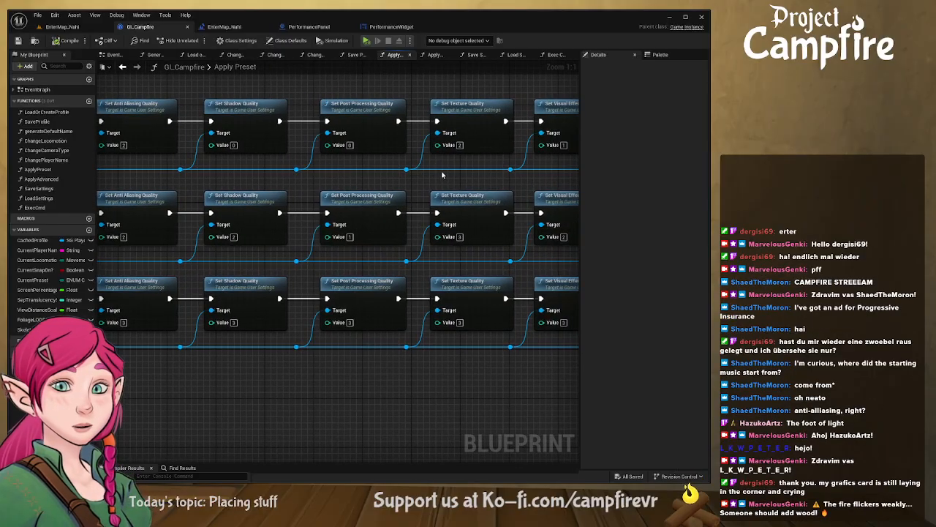
right_click_drag(497, 169, 459, 171)
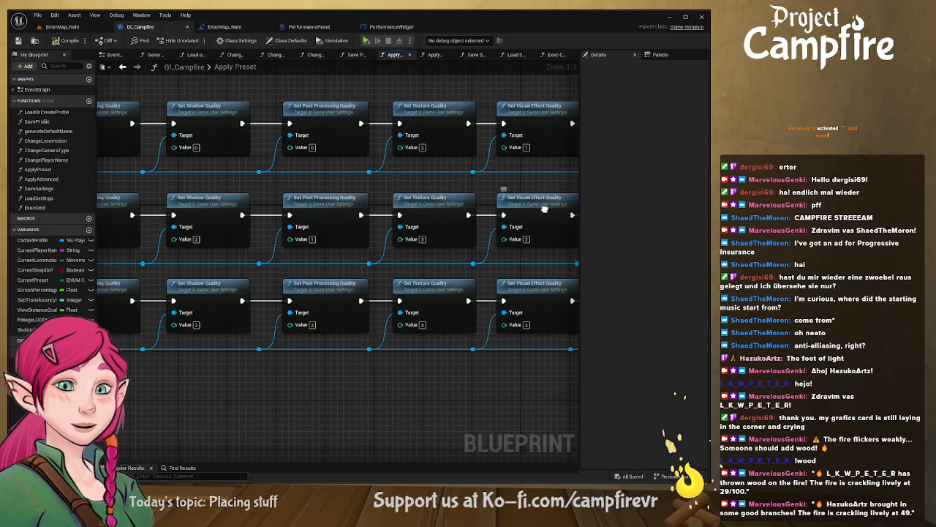
Step: Examine the Apply Settings, Save Settings and Exec Cmd nodes of each preset through to the Safety group
right_click_drag(549, 212, 307, 219)
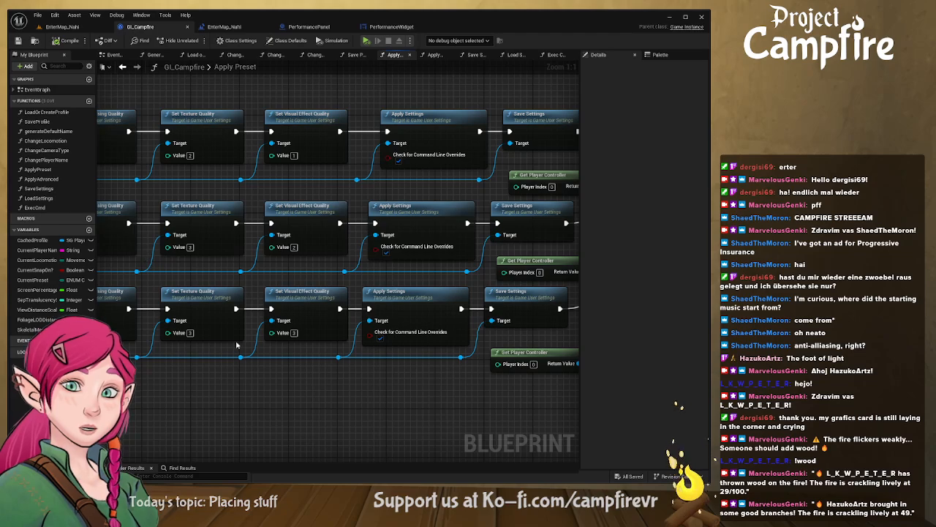
right_click_drag(438, 286, 108, 284)
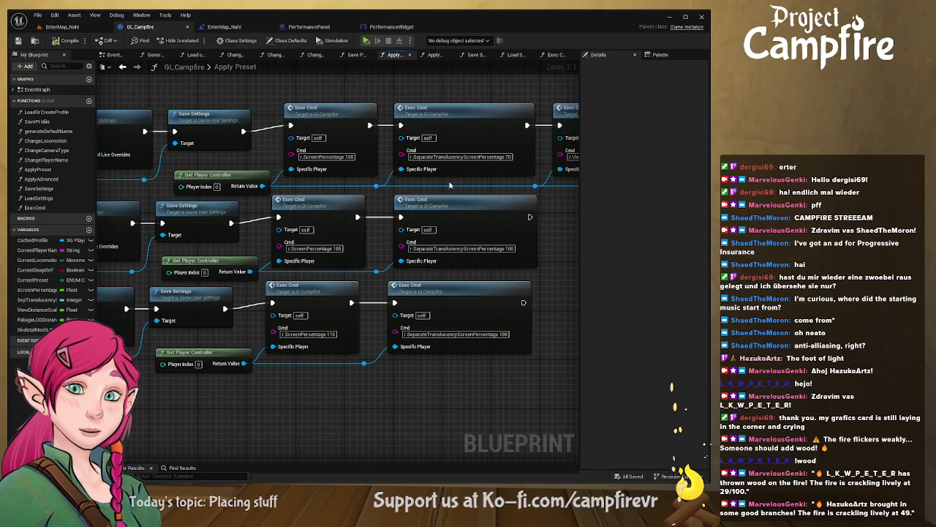
right_click_drag(452, 187, 267, 220)
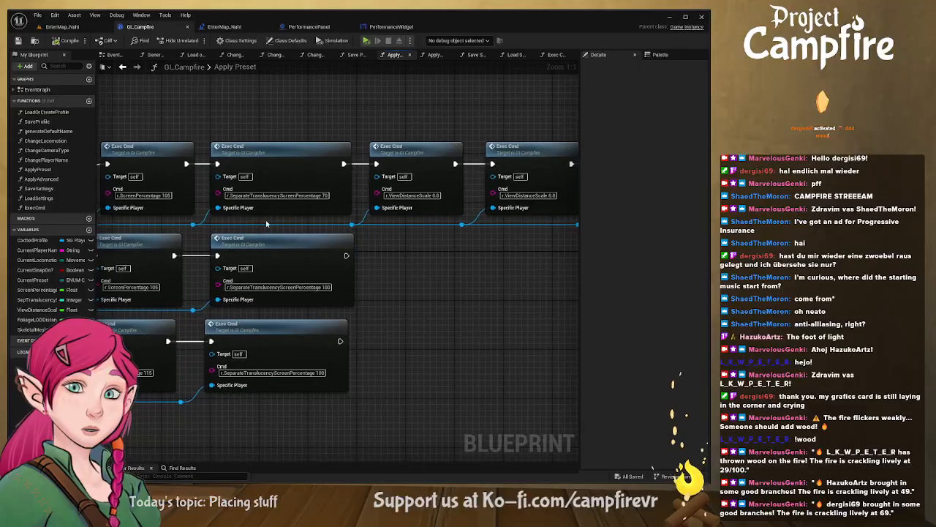
right_click_drag(410, 196, 197, 213)
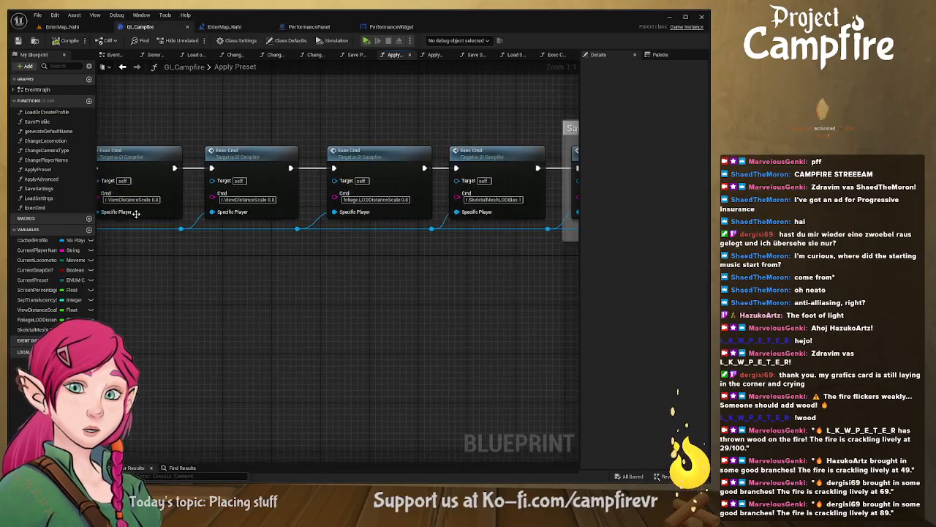
right_click_drag(393, 205, 192, 203)
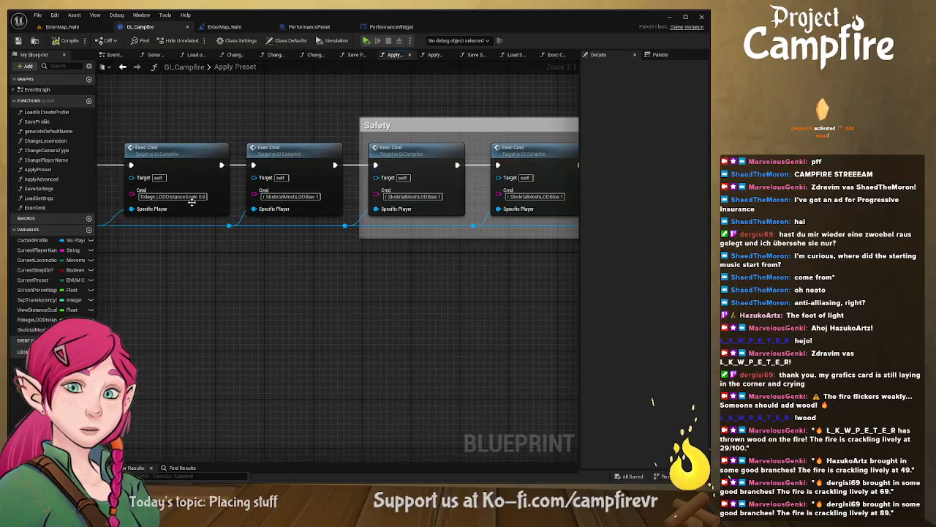
right_click_drag(344, 205, 166, 204)
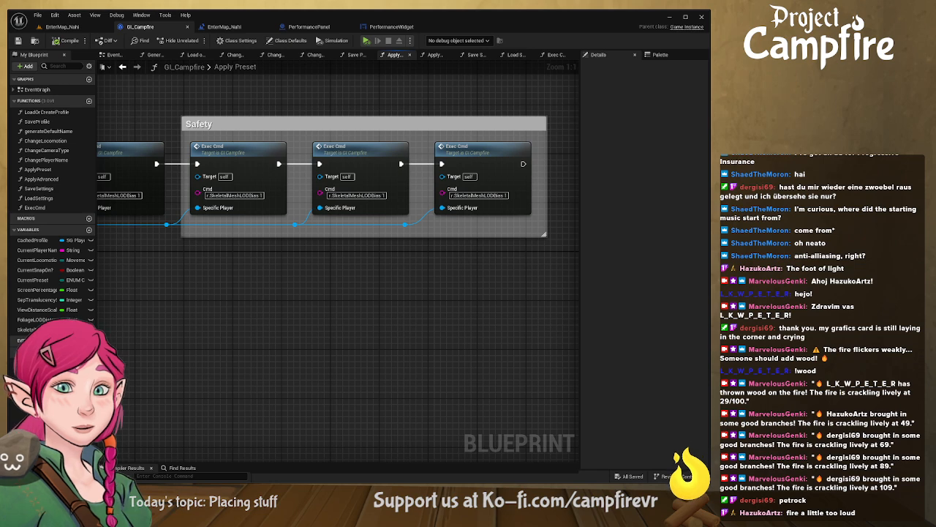
Step: Review the Apply Preset graph backwards from the Safety group to the quality nodes of all three presets
right_click_drag(353, 273, 481, 273)
right_click_drag(266, 281, 522, 282)
right_click_drag(329, 283, 577, 244)
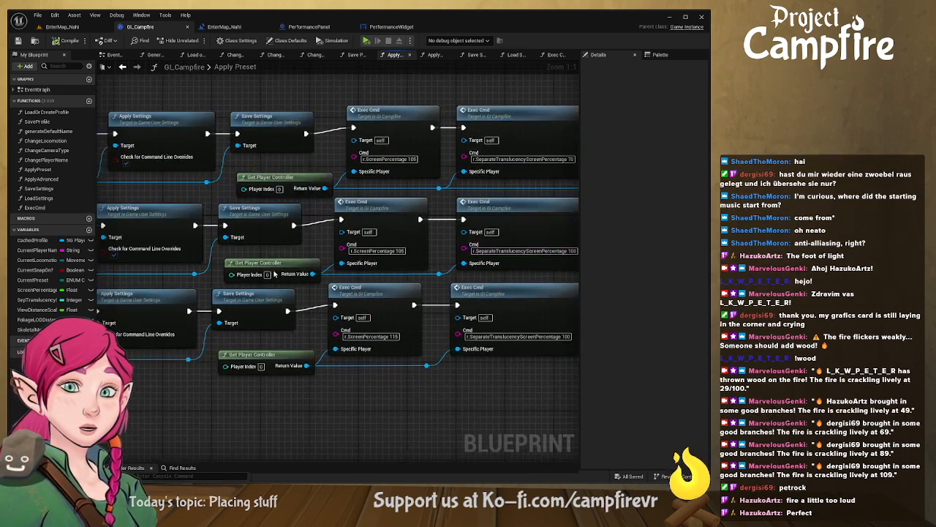
right_click_drag(256, 274, 432, 255)
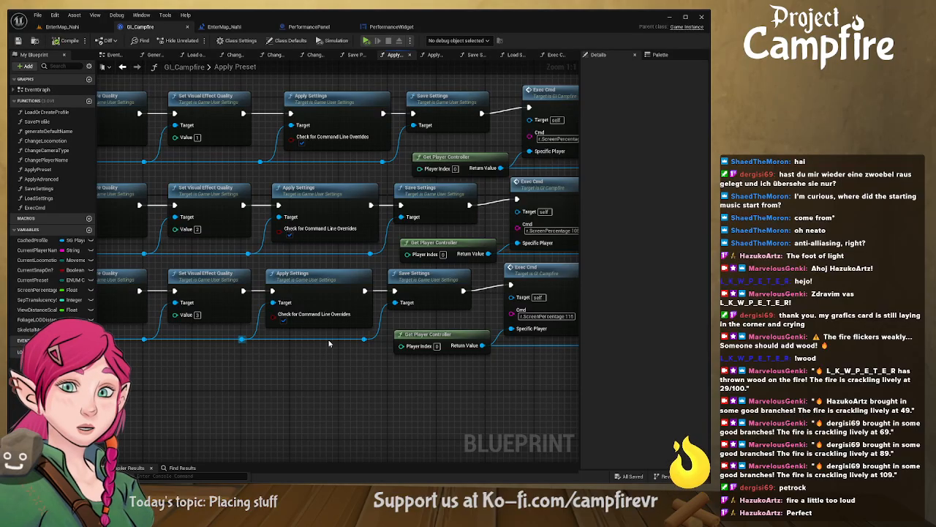
right_click_drag(297, 357, 310, 371)
scroll(310, 371, "down", 2)
scroll(309, 371, "down", 1)
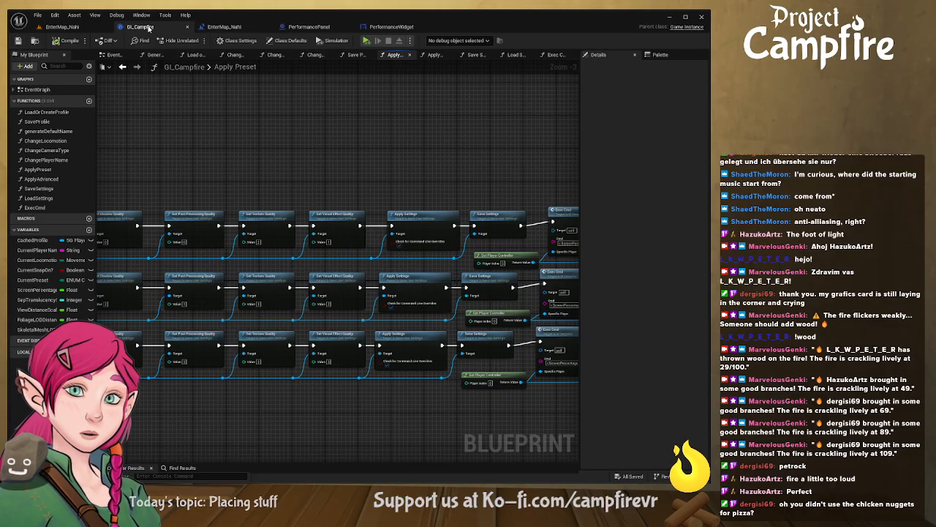
Step: Close the GI_Campfire, EnterMap_Nahi level blueprint, PerformancePanel and PerformanceWidget editors
left_click(187, 29)
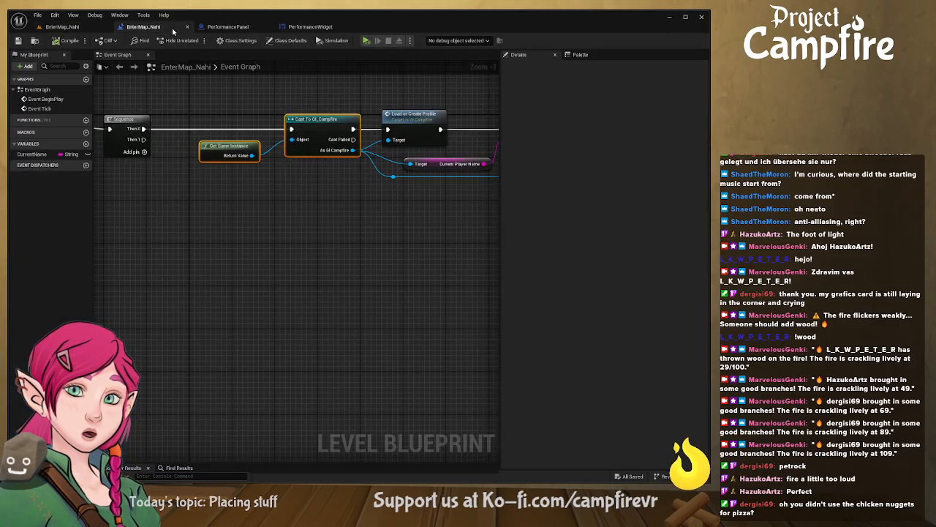
left_click(187, 29)
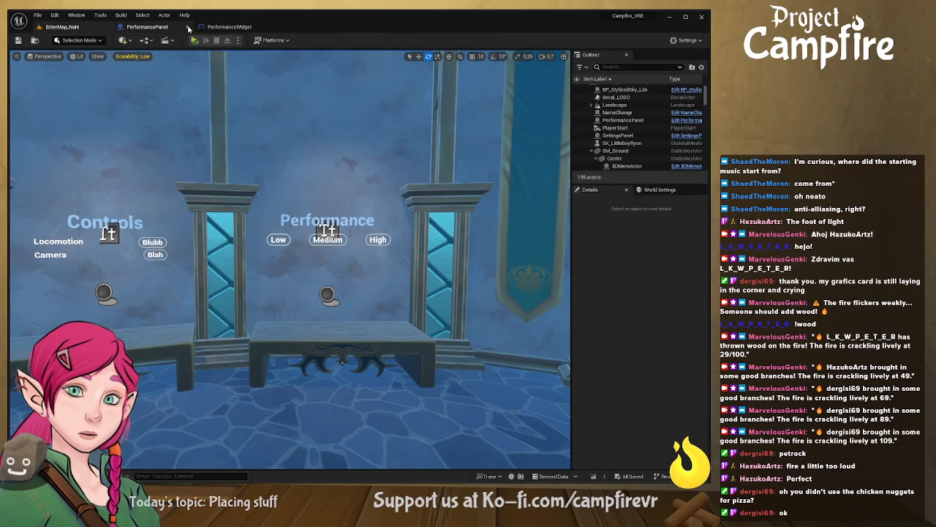
left_click(188, 27)
left_click(188, 29)
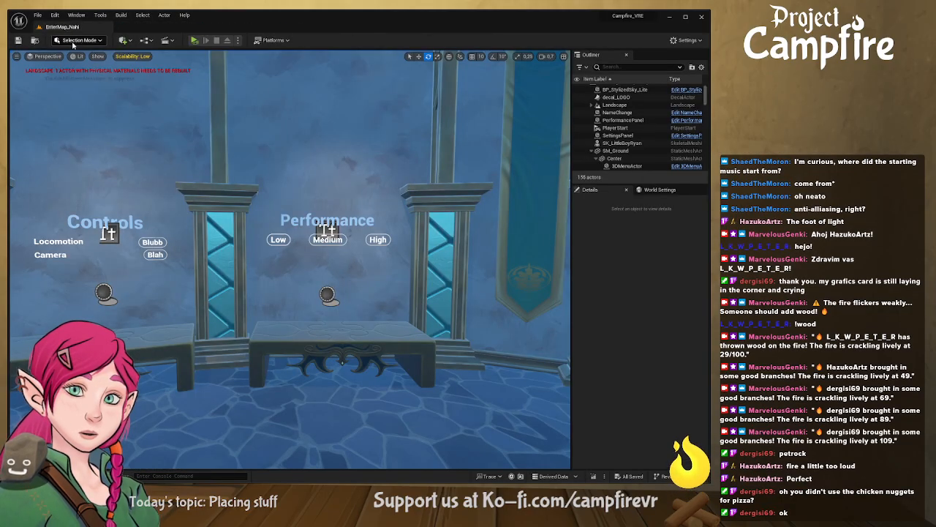
right_click_drag(179, 205, 504, 233)
right_click_drag(287, 245, 513, 208)
key("w")
right_click_drag(197, 388, 196, 260)
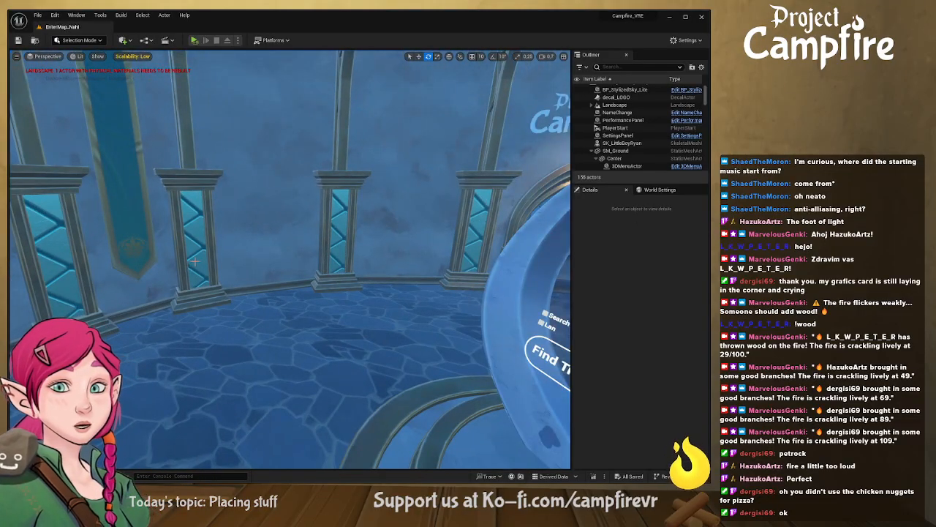
Step: Search the Content/Campfire/Levels folder for "eu3" and open the EU3 level
key("ctrl+space")
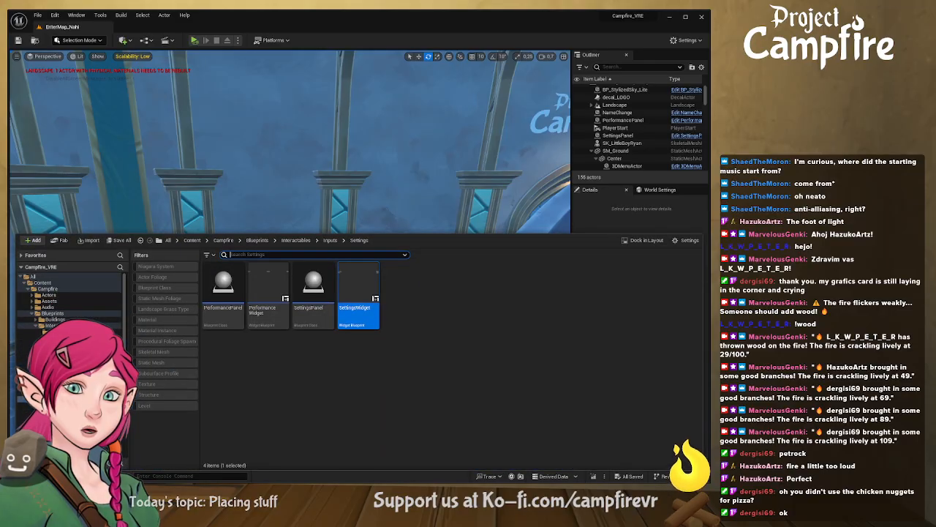
left_click(192, 240)
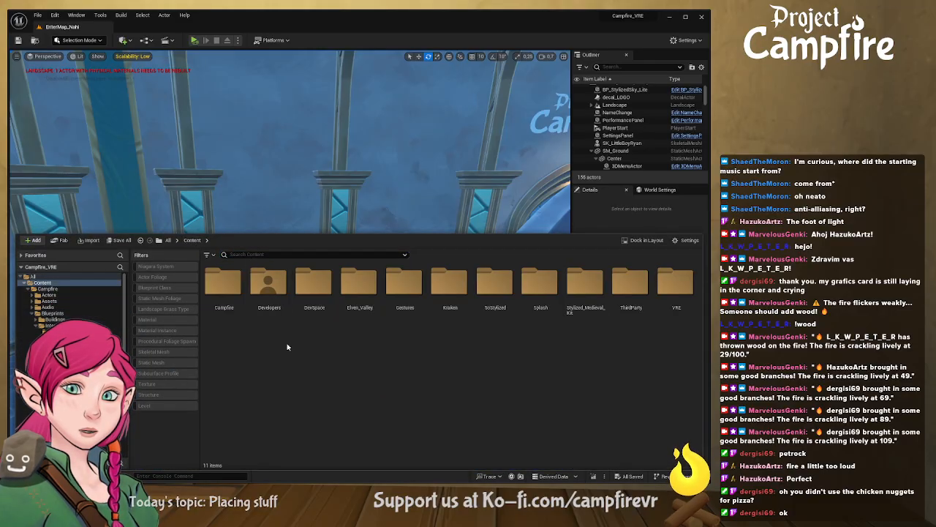
double_click(221, 284)
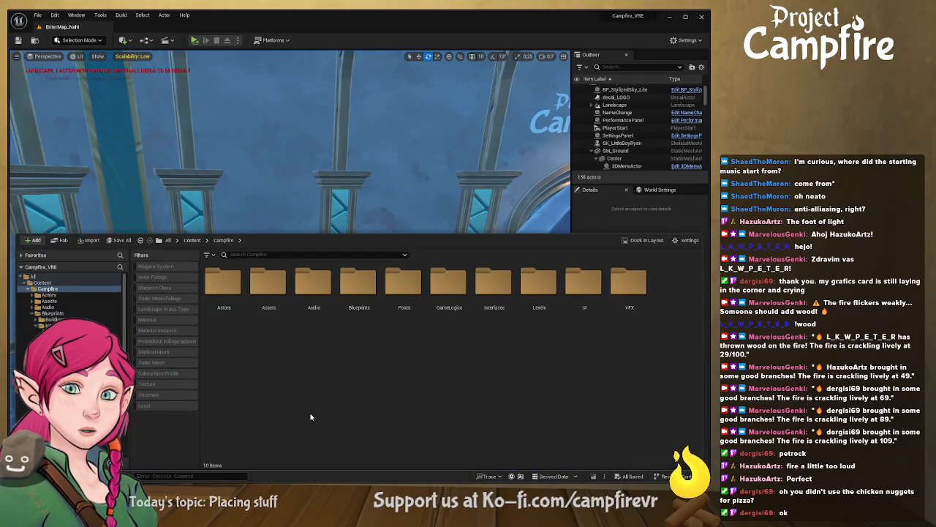
left_click(546, 292)
double_click(547, 291)
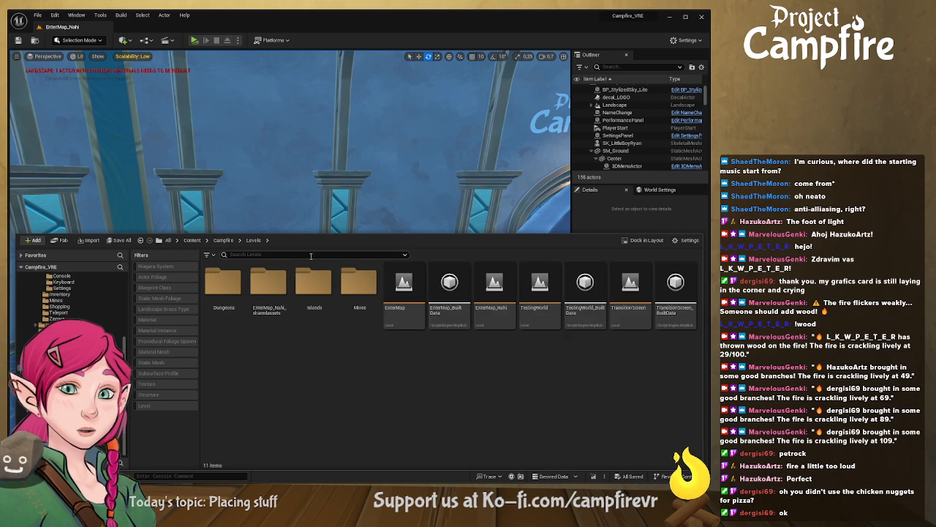
left_click(311, 255)
type("eu3")
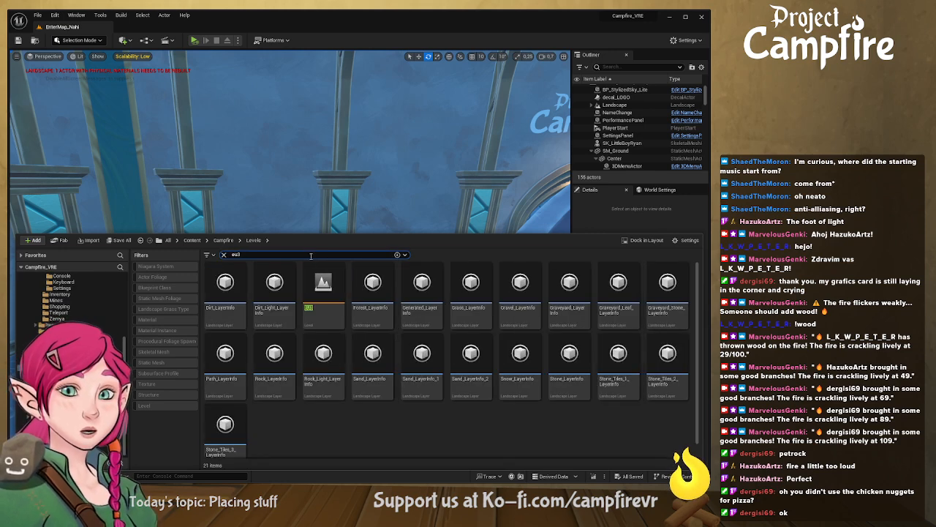
left_click(320, 296)
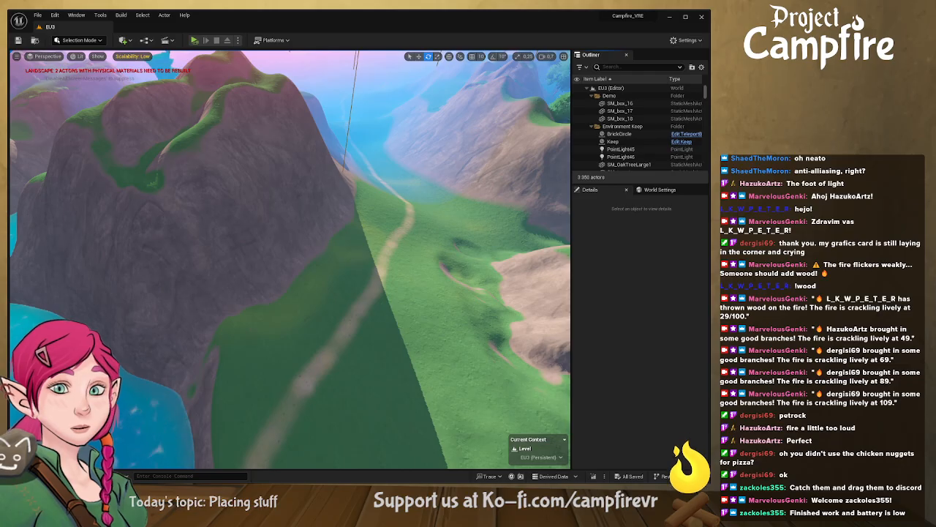
Step: Look around the mountain and the valley path in the EU3 level
right_click_drag(290, 259, 265, 223)
right_click_drag(289, 259, 388, 269)
right_click_drag(330, 209, 330, 209)
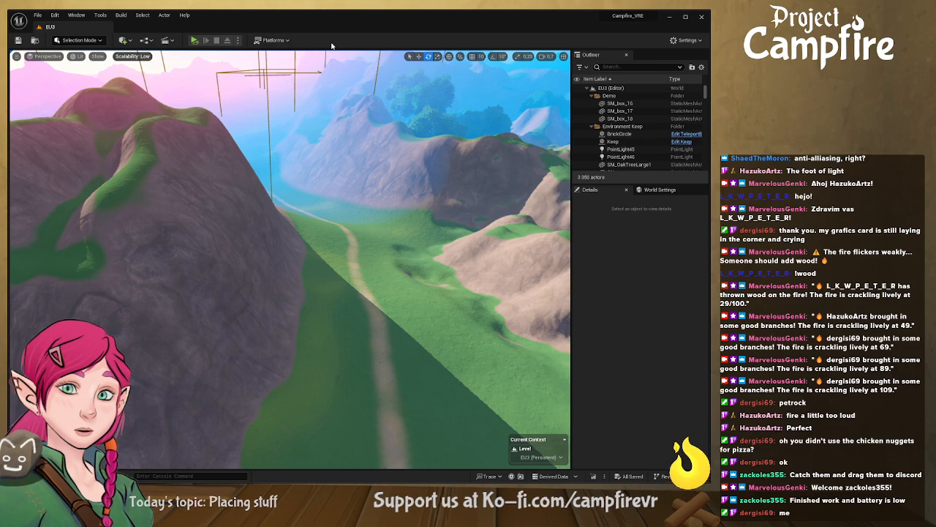
Step: Examine the large horned animal with green fur in its stall inside the timber-framed pet farm building
right_click_drag(315, 169, 285, 171)
scroll(285, 186, "up", 2)
scroll(304, 139, "up", 4)
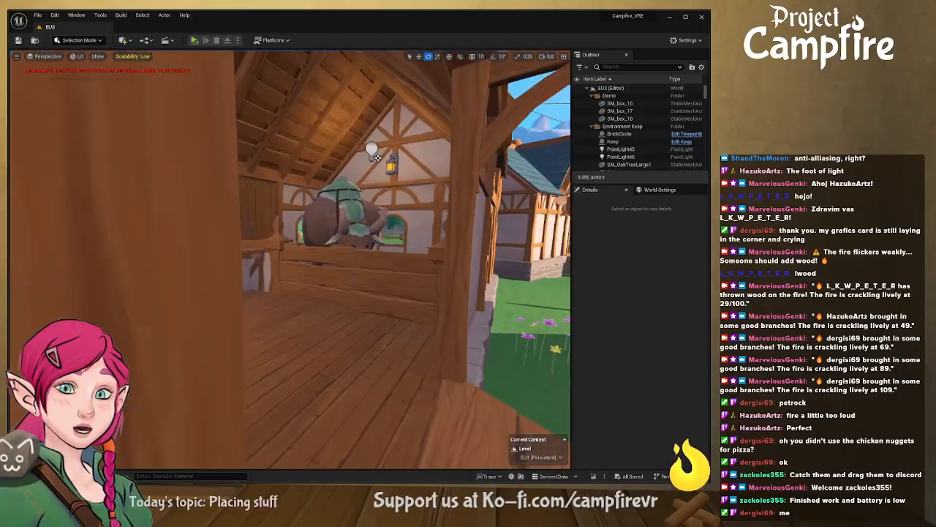
key("w")
mouse_move(340, 224)
right_mouse_down()
mouse_move(331, 229)
mouse_move(340, 223)
right_mouse_up()
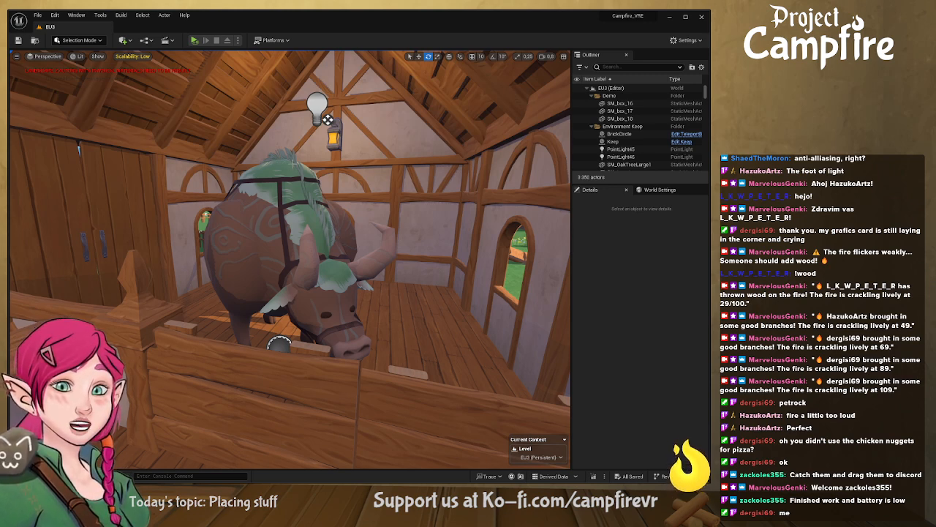
key("a")
right_click_drag(277, 166, 324, 173)
key("d")
key("d")
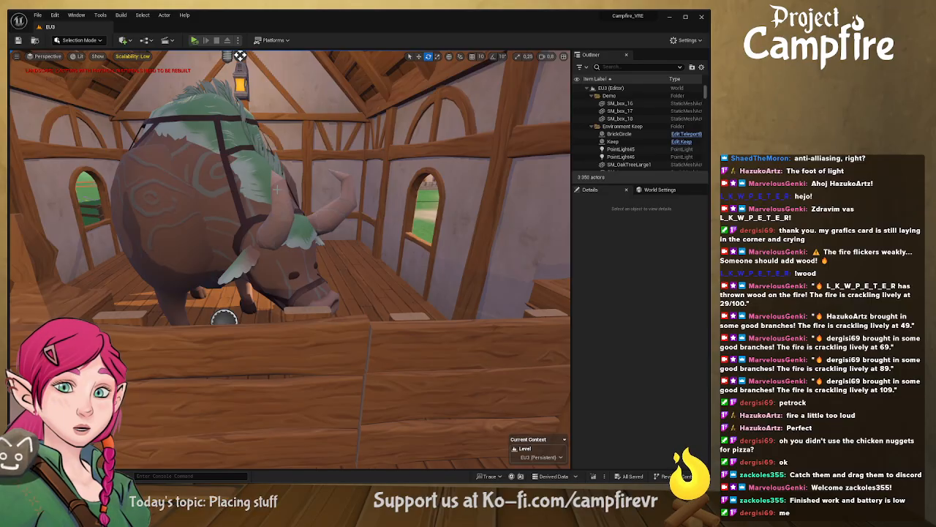
Step: Look over the pet farm building from outside, view the horned animal again inside, and leave no actor selected
key("s")
mouse_move(323, 208)
right_mouse_down()
mouse_move(256, 210)
mouse_move(312, 197)
right_mouse_up()
key("s")
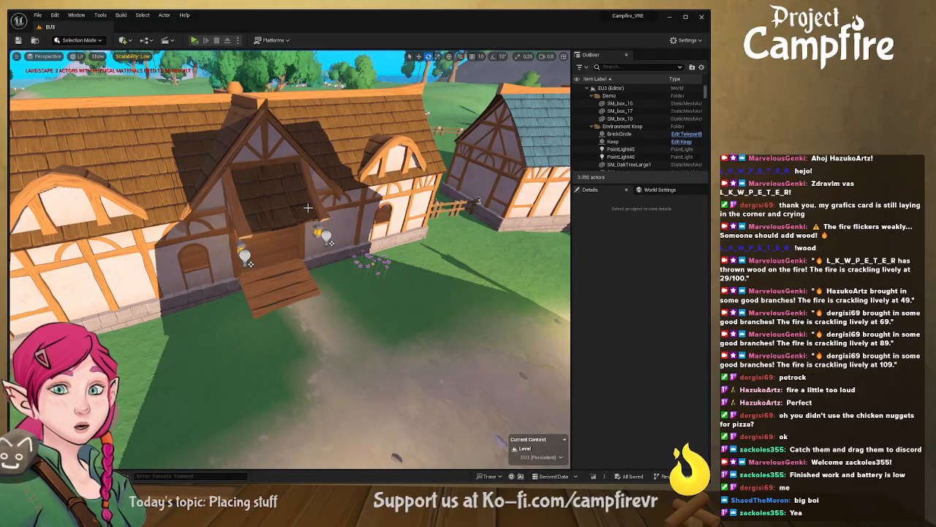
mouse_move(312, 198)
right_mouse_down()
mouse_move(275, 183)
mouse_move(329, 184)
mouse_move(296, 189)
mouse_move(315, 189)
right_mouse_up()
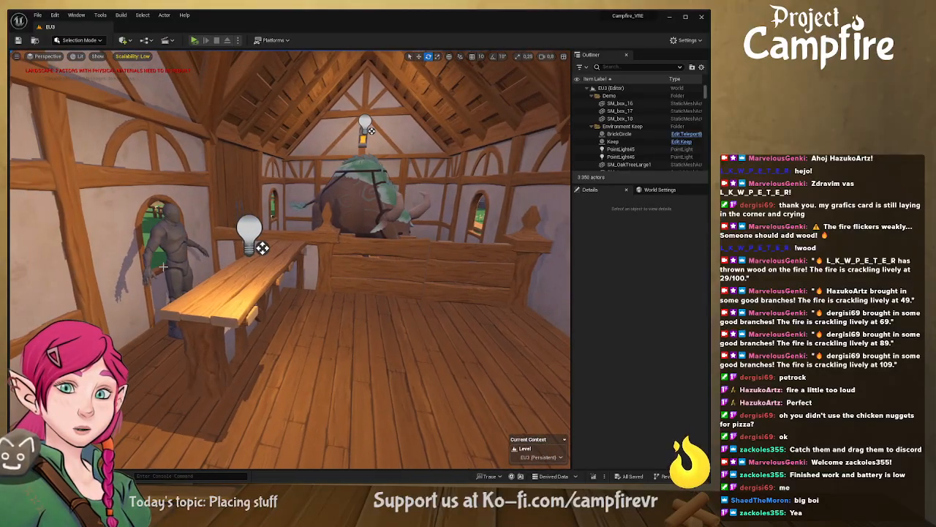
left_click(315, 293)
key("w")
right_click_drag(315, 293, 313, 302)
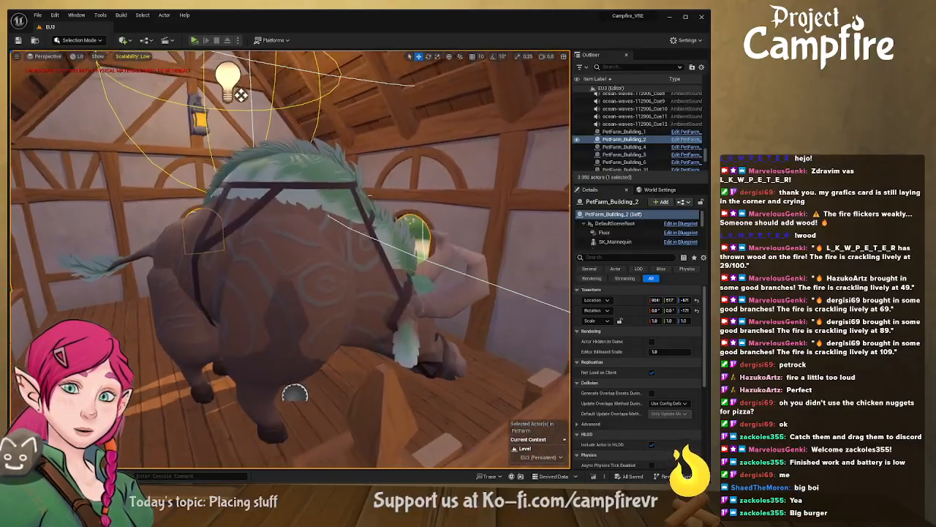
key("Escape")
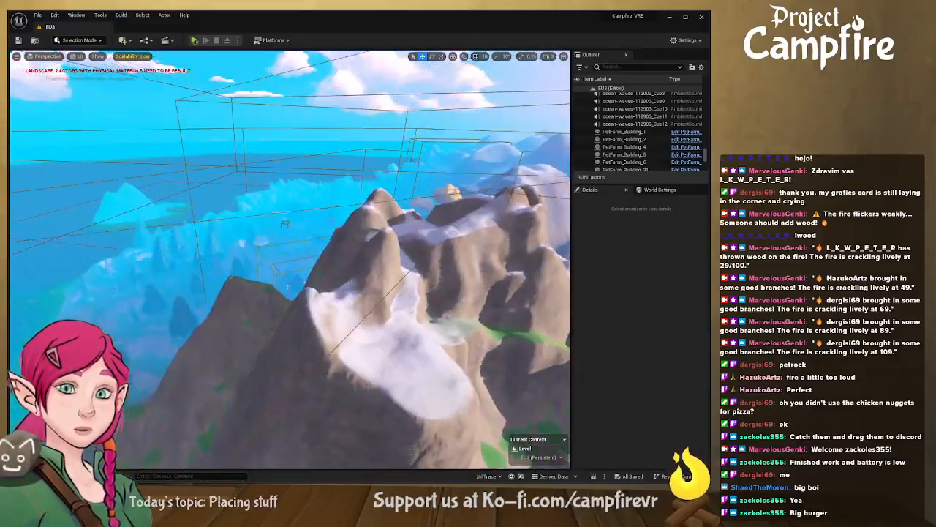
Step: Go across the mountains to the tavern and look around its counter, seating area and kitchen
right_click_drag(290, 259, 343, 235)
key("w")
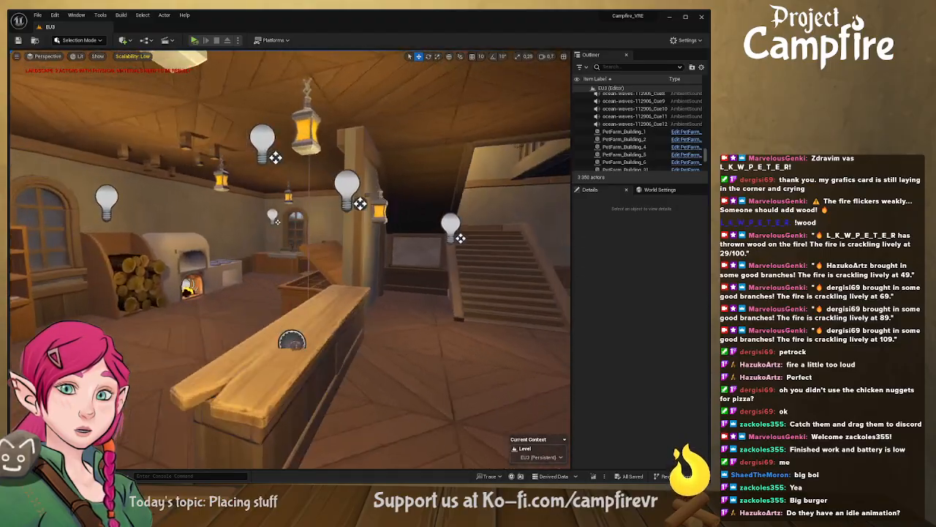
key("a")
right_click_drag(290, 260, 404, 315)
key("a")
key("d")
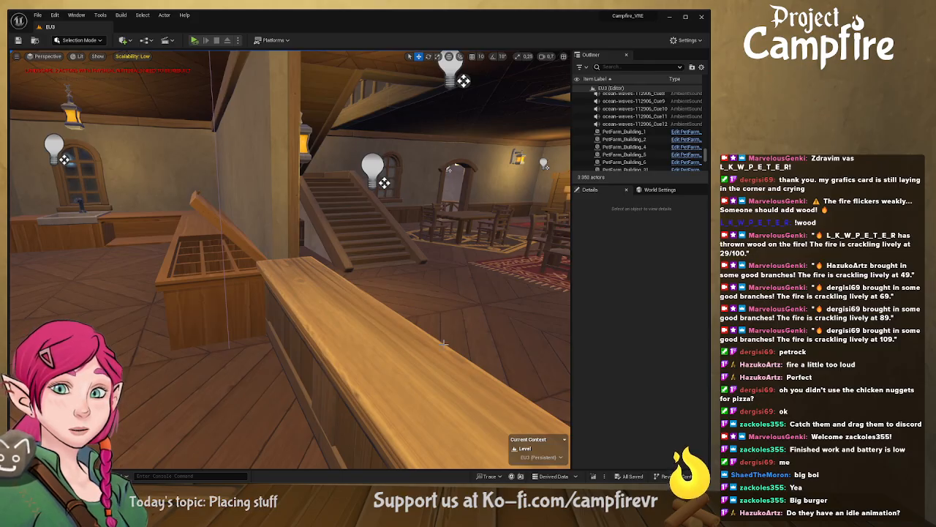
key("w")
mouse_move(445, 343)
right_mouse_down()
mouse_move(329, 326)
mouse_move(325, 316)
mouse_move(316, 340)
mouse_move(457, 354)
mouse_move(449, 343)
right_mouse_up()
scroll(316, 339, "down", 3)
key("w")
key("w")
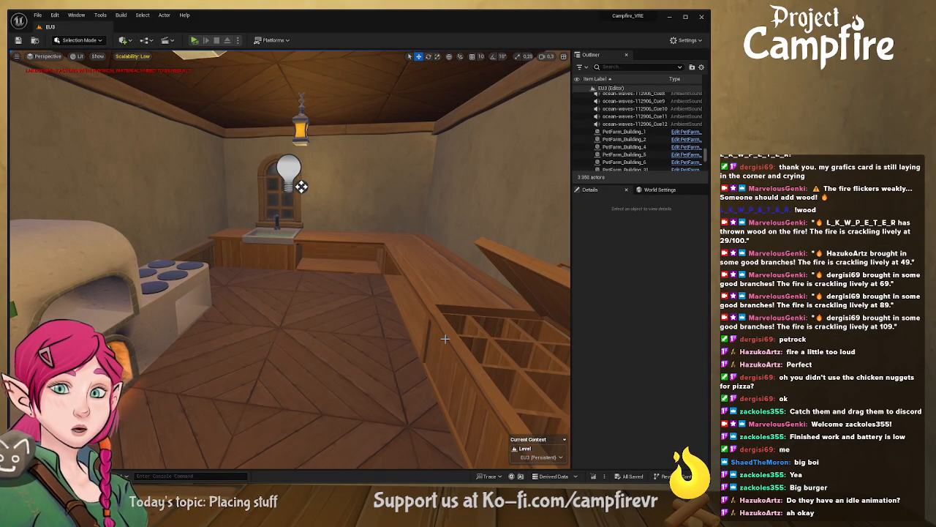
Step: Select the BP_Naila_Tavern_Oven actor in the tavern kitchen
right_click_drag(458, 339, 546, 331)
key("w")
key("s")
right_click_drag(471, 331, 432, 356)
key("s")
key("w")
left_click(402, 343)
Step: Examine the tavern kitchen, including the sink and the corner counters with their open shelves
key("s")
key("w")
key("d")
key("a")
right_click_drag(355, 301, 559, 315)
key("s")
key("d")
key("w")
key("d")
key("w")
key("w")
key("w")
right_click_drag(206, 59, 264, 95)
right_click_drag(329, 256, 176, 212)
right_click_drag(293, 256, 285, 279)
key("w")
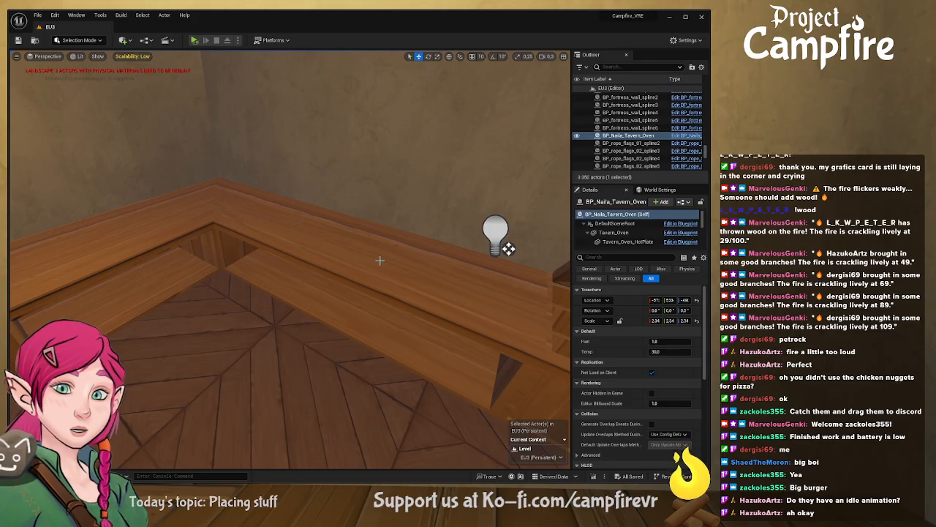
right_click_drag(353, 281, 563, 284)
scroll(354, 281, "up", 1)
right_click_drag(454, 299, 489, 299)
right_click_drag(350, 282, 124, 286)
right_click_drag(357, 278, 256, 286)
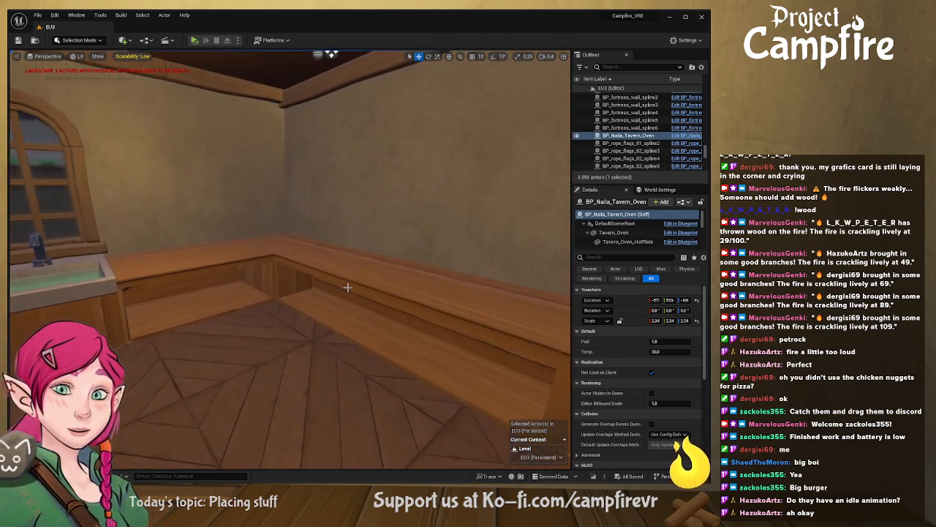
Step: Browse to the Content/Campfire folder and open the selected tavern oven's blueprint
key("ctrl+space")
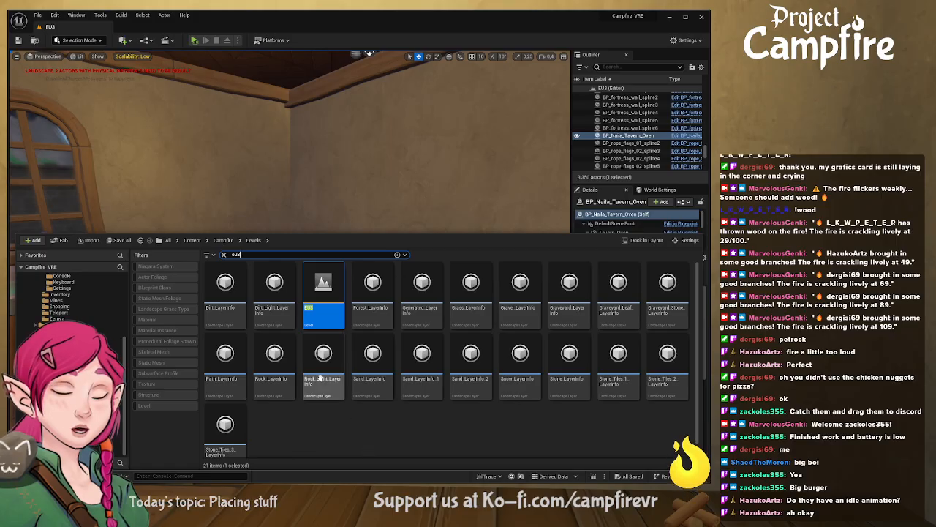
left_click(221, 241)
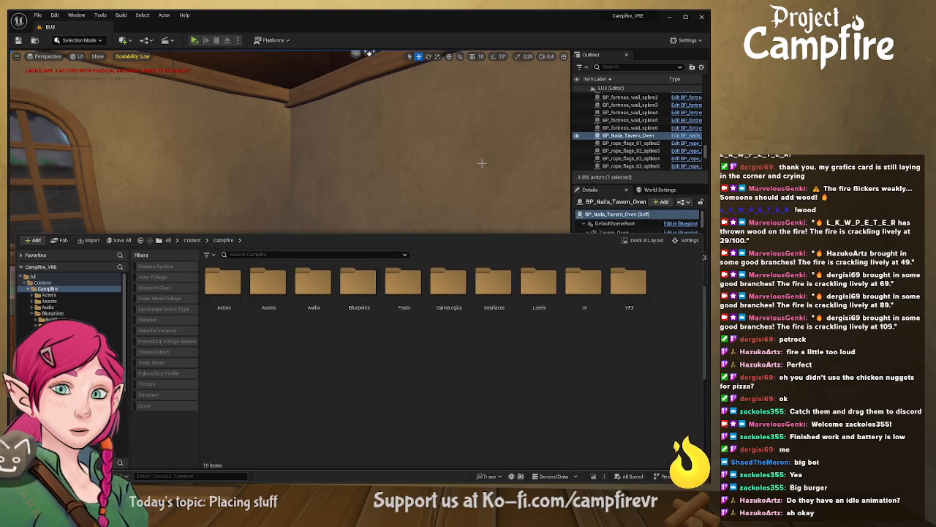
left_click(682, 137)
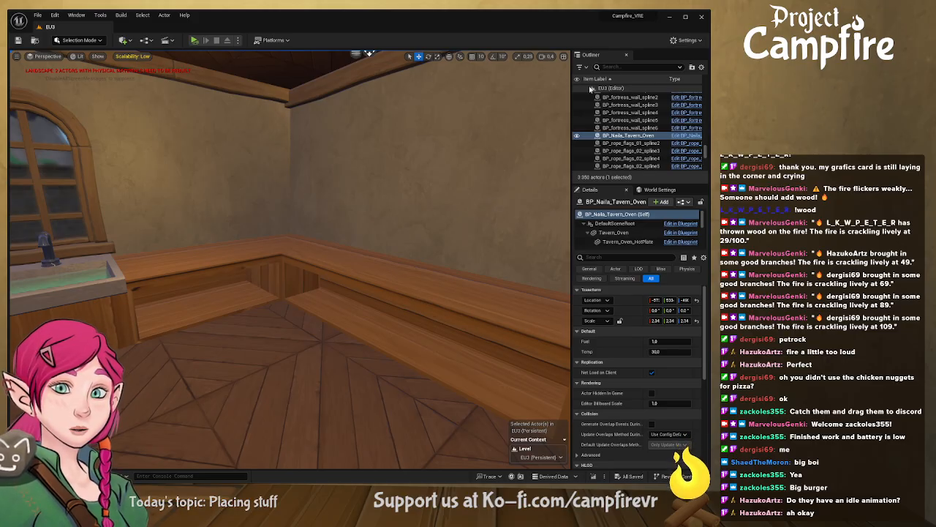
Step: Review the heat overlap events with Start Grill and End Grill in the Campfire_ blueprint's event graph
left_click(142, 28)
left_click_drag(140, 31, 208, 31)
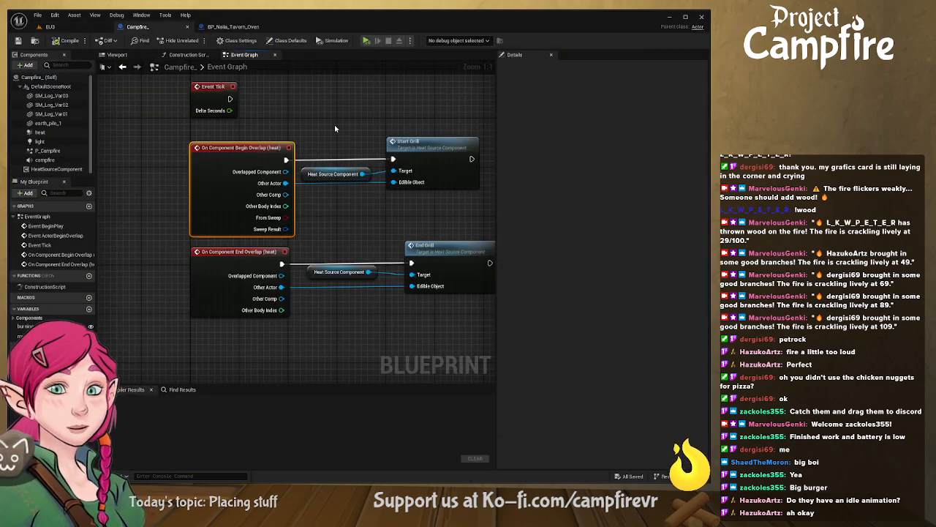
right_click_drag(336, 240, 290, 245)
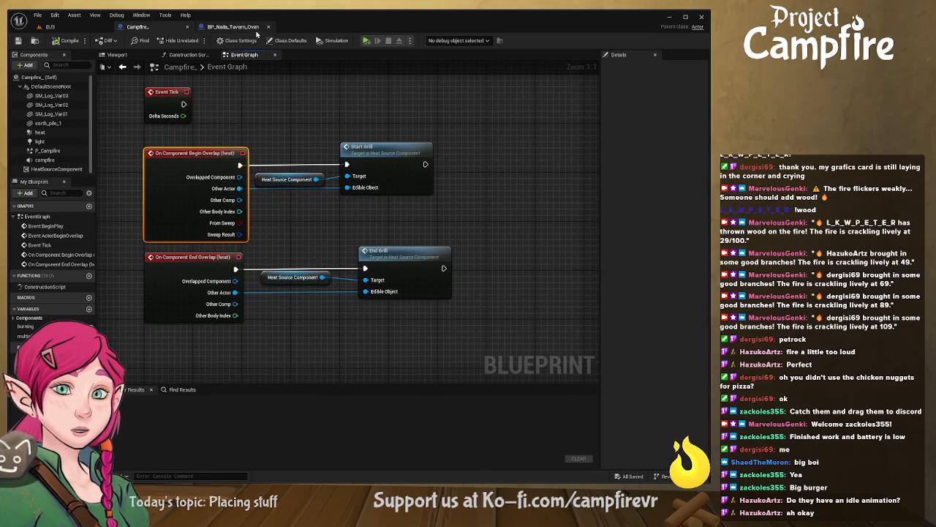
Step: Search the Campfire folder for "heat" and add the HeatSourceComponent to the BP_Naila_Tavern_Oven blueprint's components
left_click(253, 27)
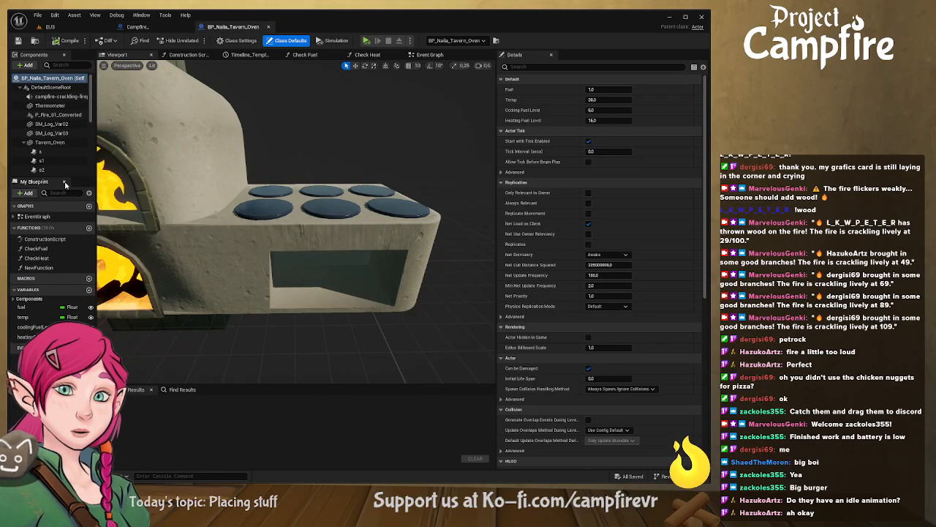
scroll(60, 168, "down", 2)
scroll(60, 168, "down", 5)
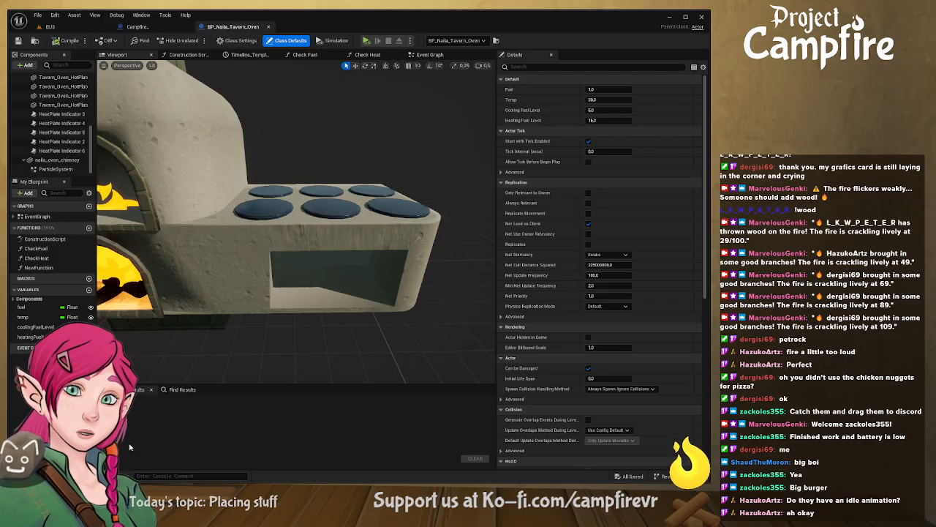
left_click(36, 476)
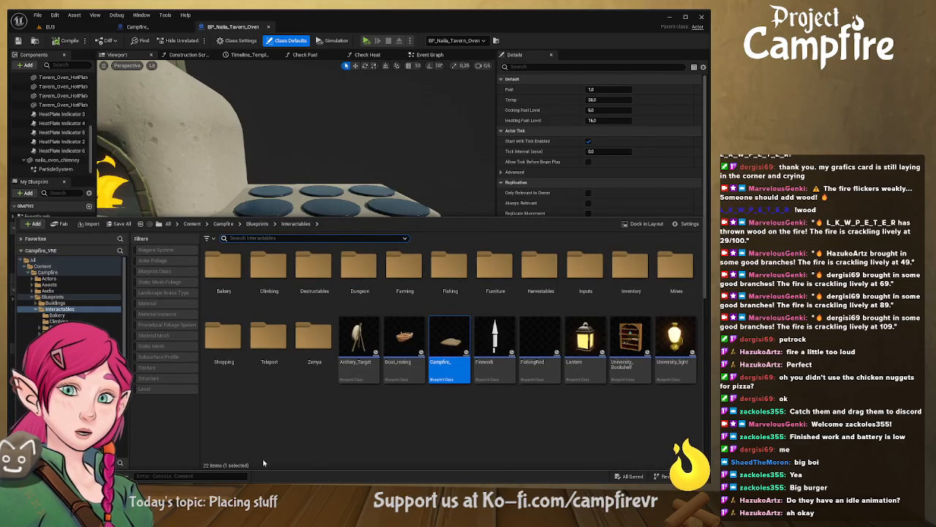
left_click(224, 224)
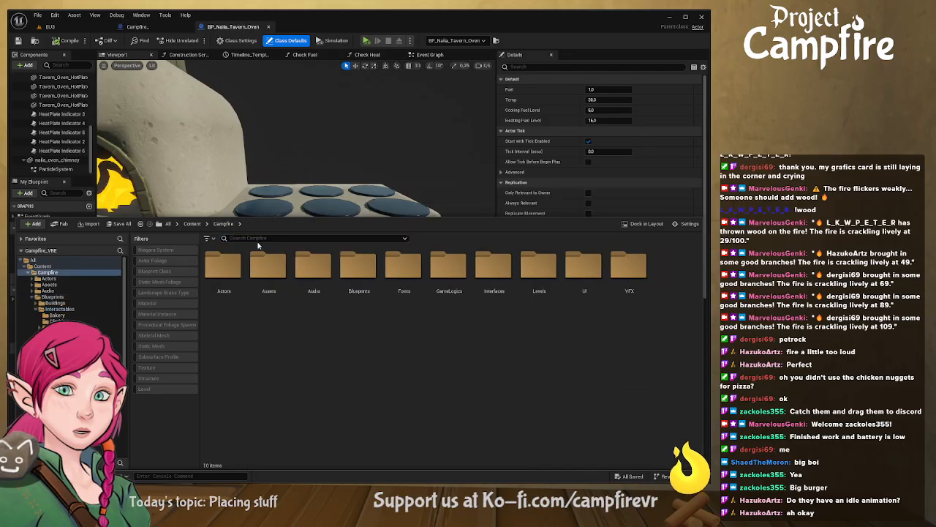
type("heat")
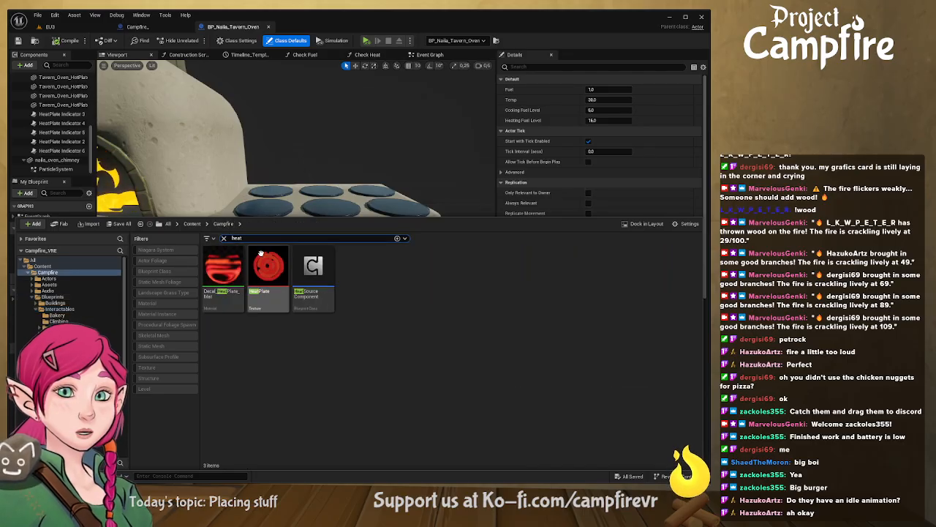
left_click(313, 292)
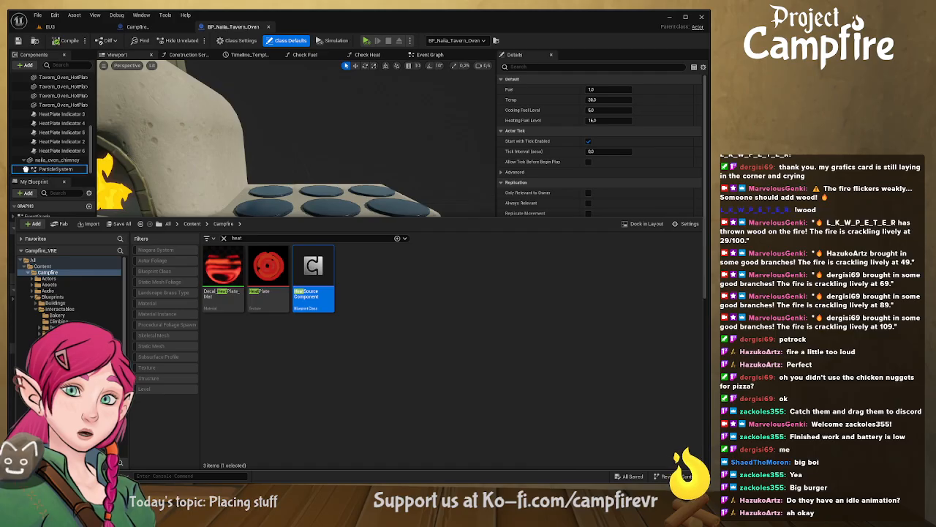
left_click_drag(25, 169, 30, 170)
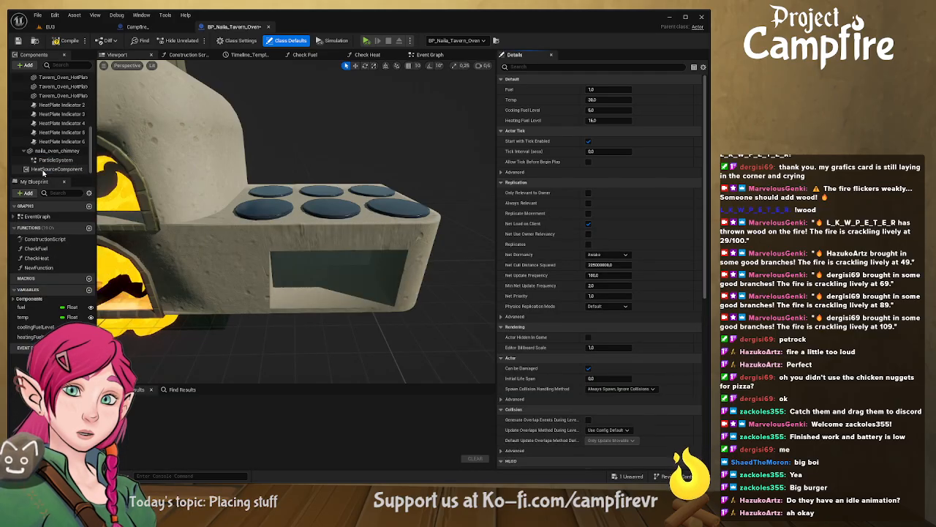
left_click(44, 170)
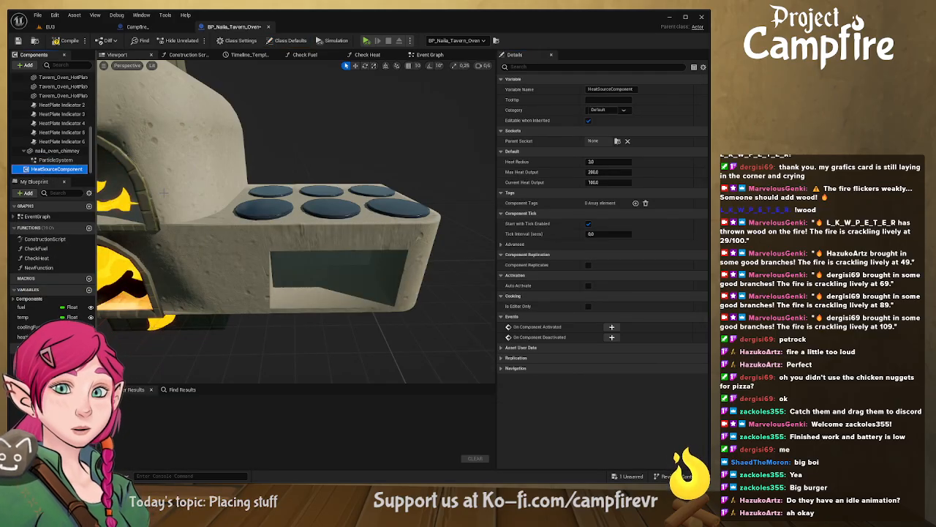
Step: Add a sphere collision to the oven blueprint and move it into the upper oven chamber, at about X -13 and Z 43.7
right_click_drag(310, 234, 208, 123)
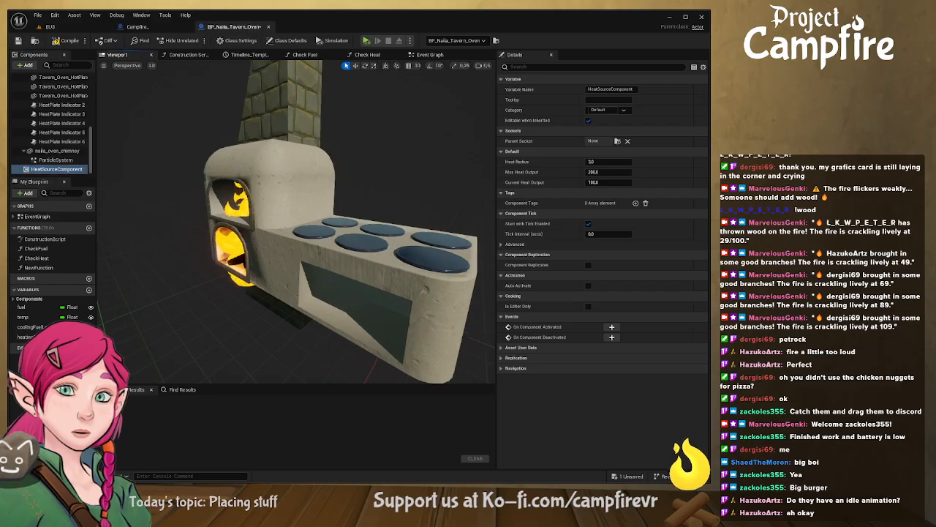
right_click_drag(230, 173, 321, 167)
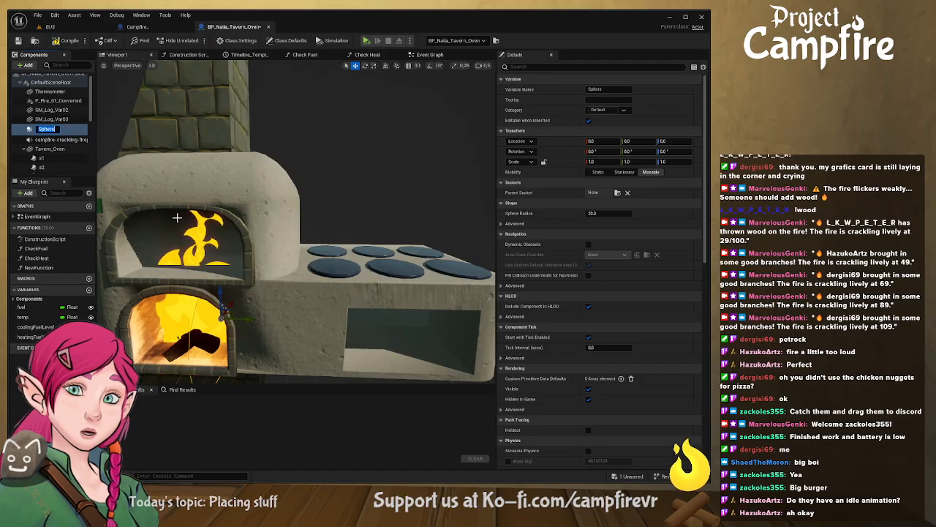
mouse_move(203, 261)
right_mouse_down()
mouse_move(150, 261)
mouse_move(203, 261)
right_mouse_up()
left_click_drag(291, 258, 283, 181)
scroll(269, 197, "up", 6)
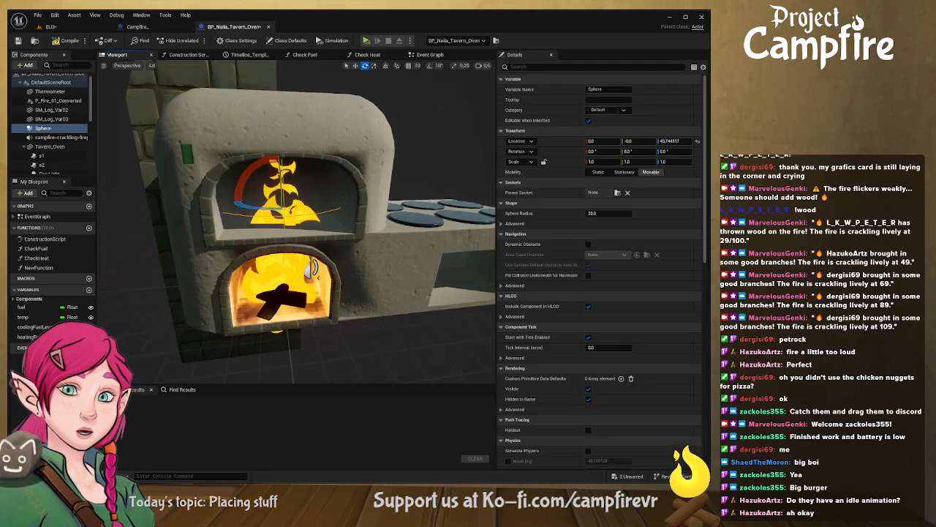
mouse_move(198, 180)
right_mouse_down()
mouse_move(241, 180)
mouse_move(198, 180)
right_mouse_up()
left_click_drag(210, 184, 224, 188)
right_click_drag(225, 188, 273, 164)
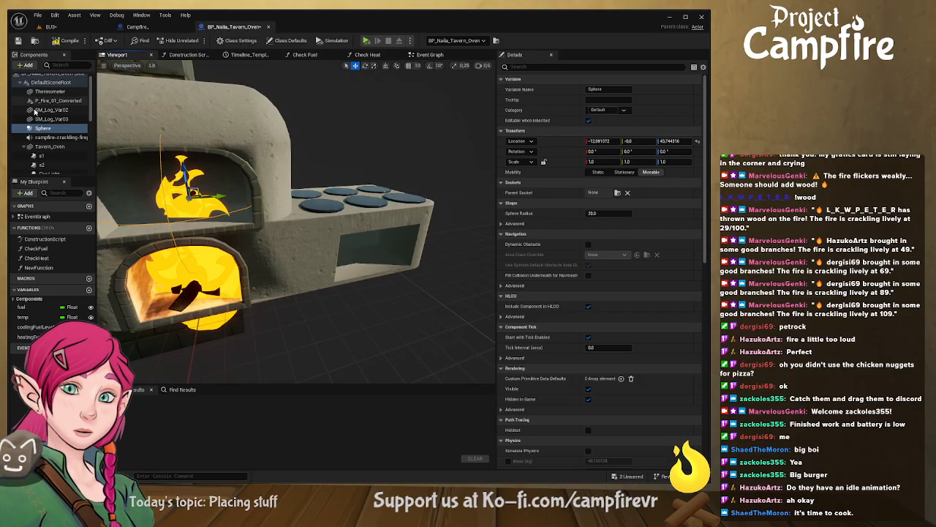
Step: Rename the sphere collision in the upper oven chamber as HeatOven
left_click(45, 129)
left_click(46, 129)
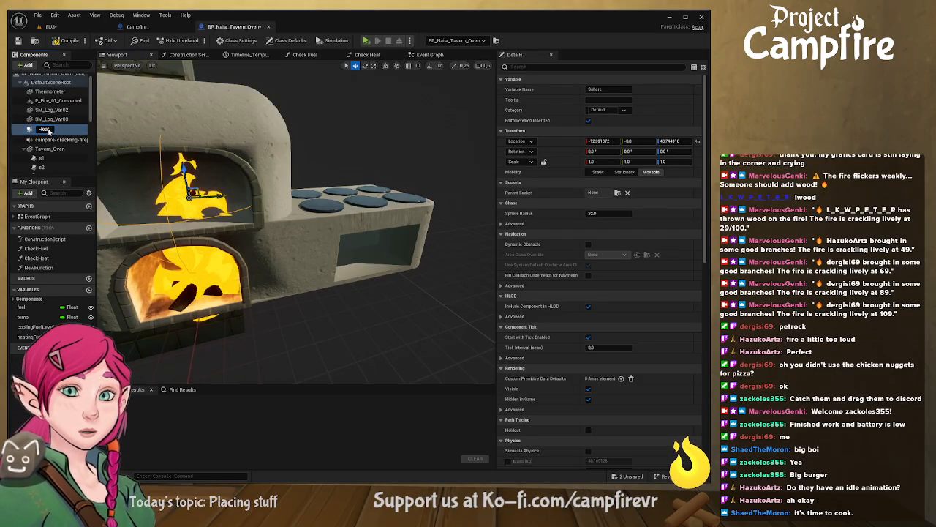
type("HeatOven")
key("Return")
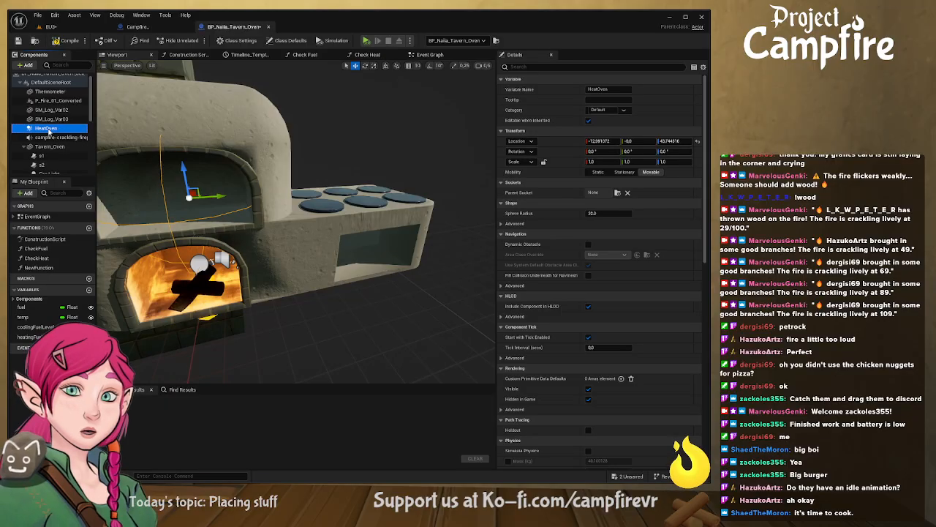
Step: Duplicate the HeatOven sphere and move the copy over the oven's hot plates, to about Y 60.6
right_click_drag(150, 177, 149, 172)
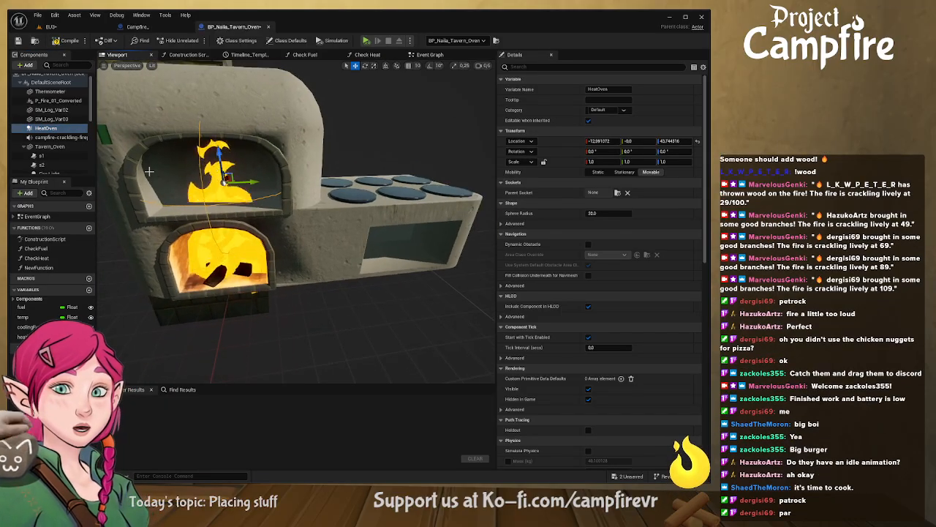
right_click_drag(319, 215, 319, 215)
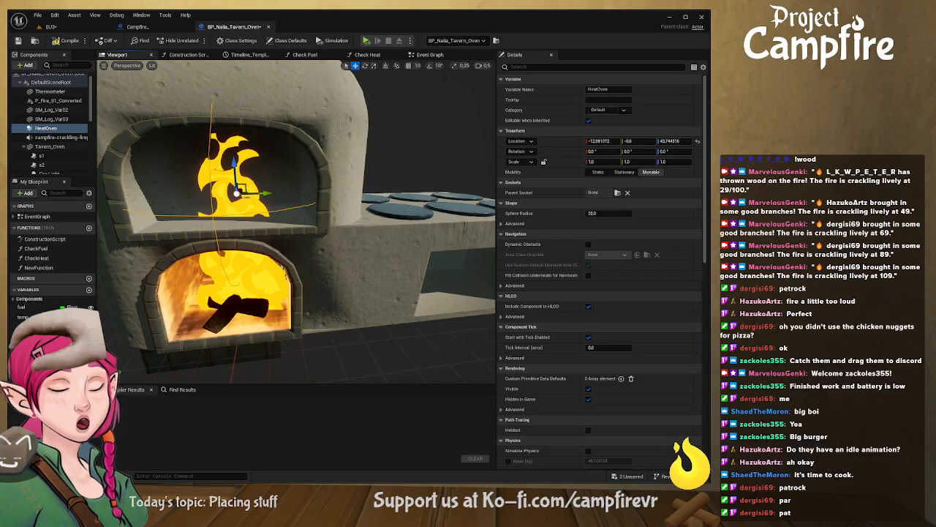
right_click_drag(319, 215, 249, 259)
key("ctrl+d")
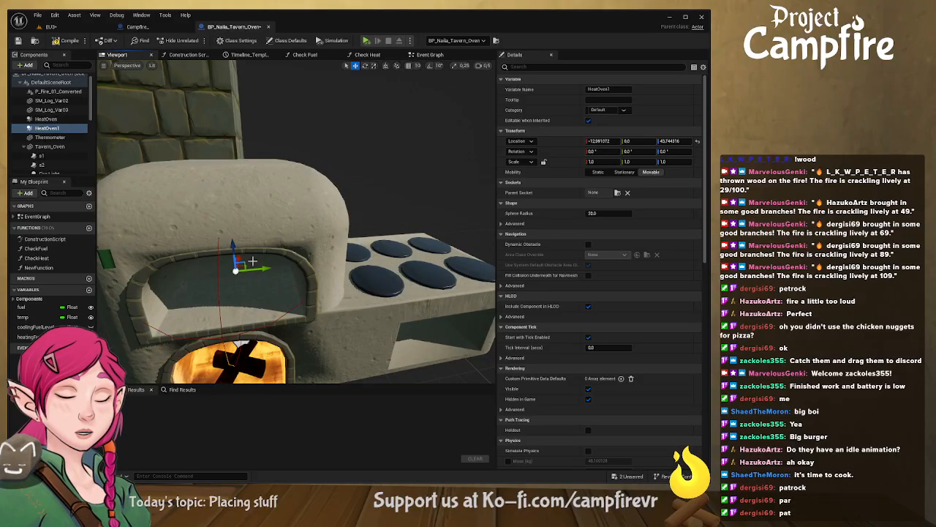
left_click_drag(263, 271, 399, 255)
left_click(56, 128)
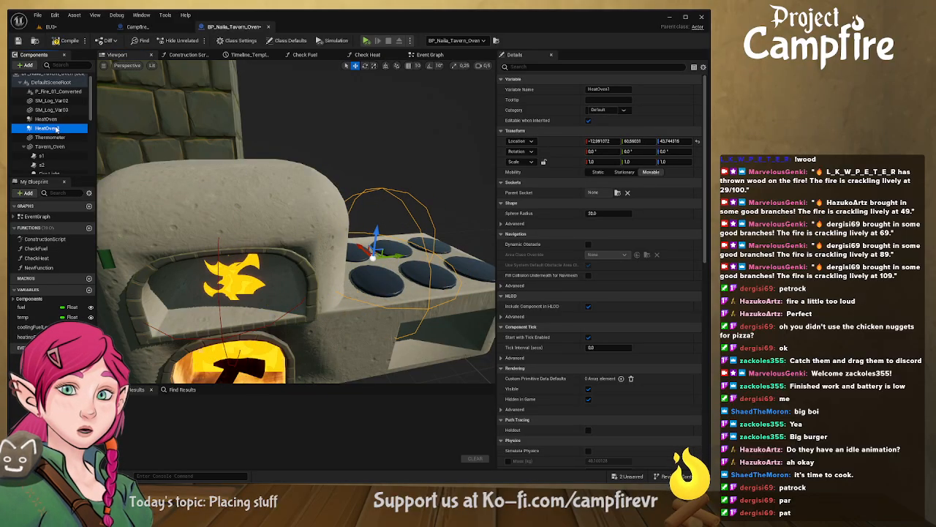
Step: Rename the duplicated sphere over the hot plates as HeatPlate1 and scale it to about 0.26 in X and Y
left_click(66, 130)
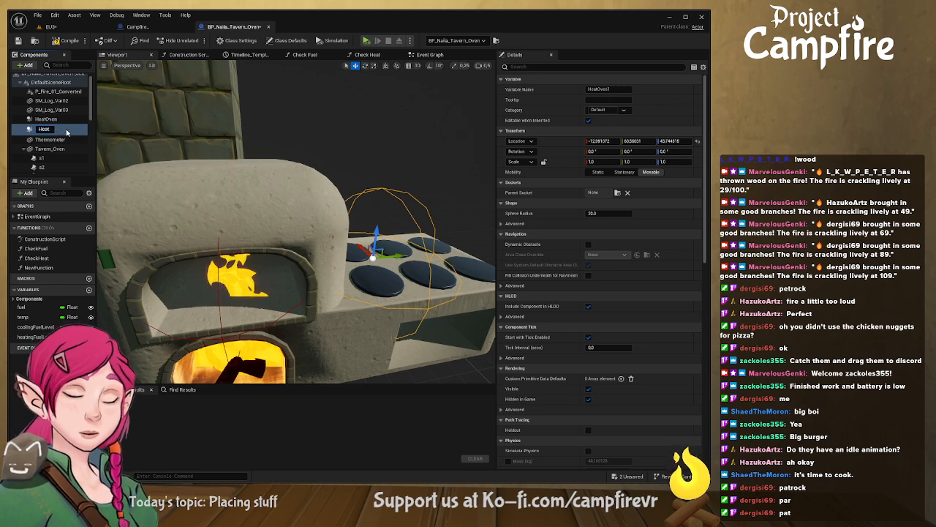
key("Return")
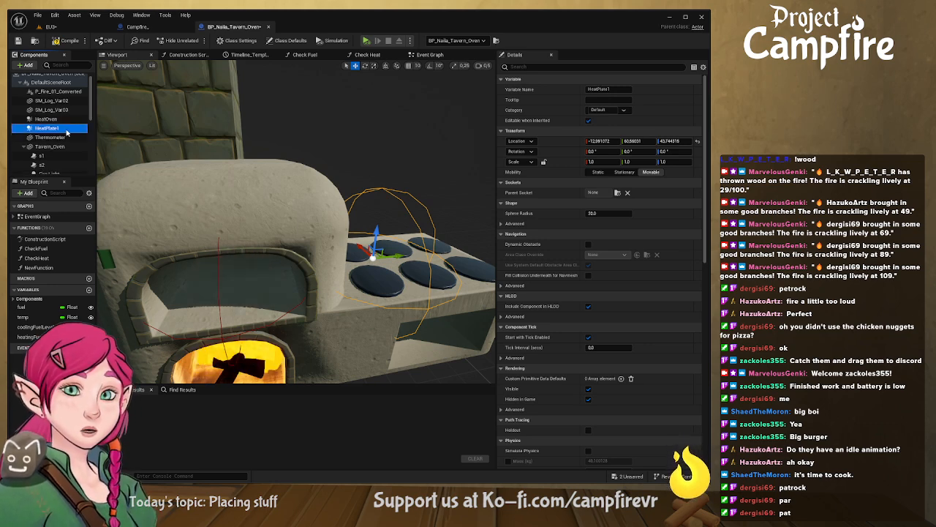
key("w")
right_click_drag(428, 248, 443, 274)
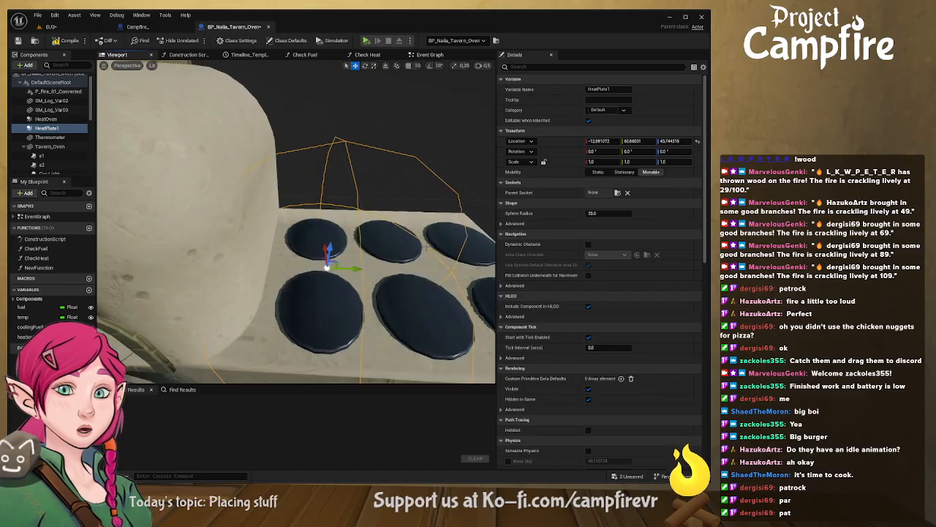
key("e")
key("r")
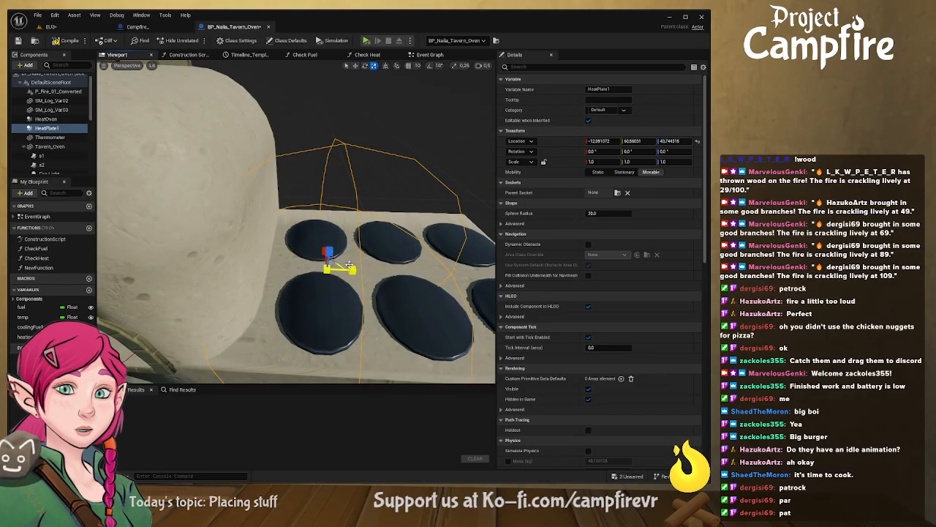
right_click_drag(348, 265, 326, 259)
left_click_drag(329, 258, 392, 226)
Step: Move HeatPlate1 onto the back hot plate nearest the oven dome and lower it to about Z 37.95
key("w")
right_click_drag(393, 226, 333, 255)
left_click_drag(321, 261, 350, 261)
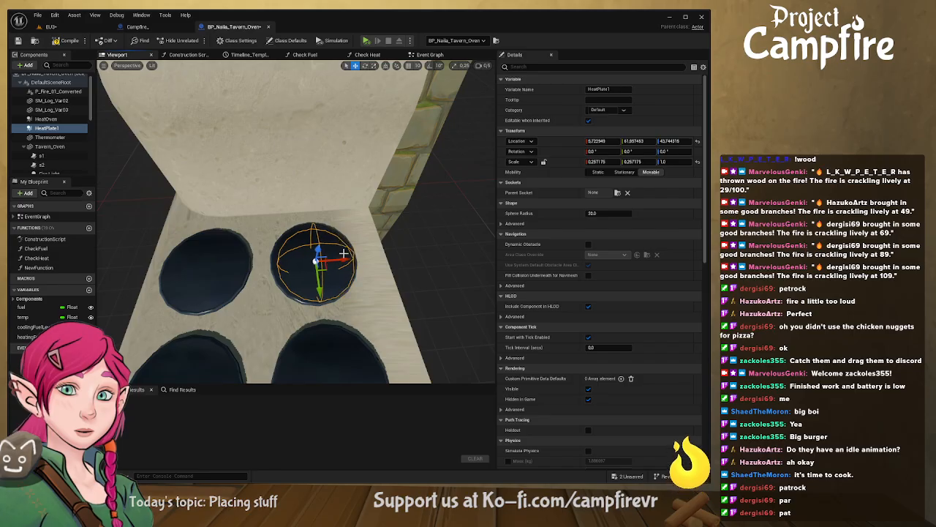
right_click_drag(345, 258, 452, 245)
left_click_drag(378, 189, 344, 169)
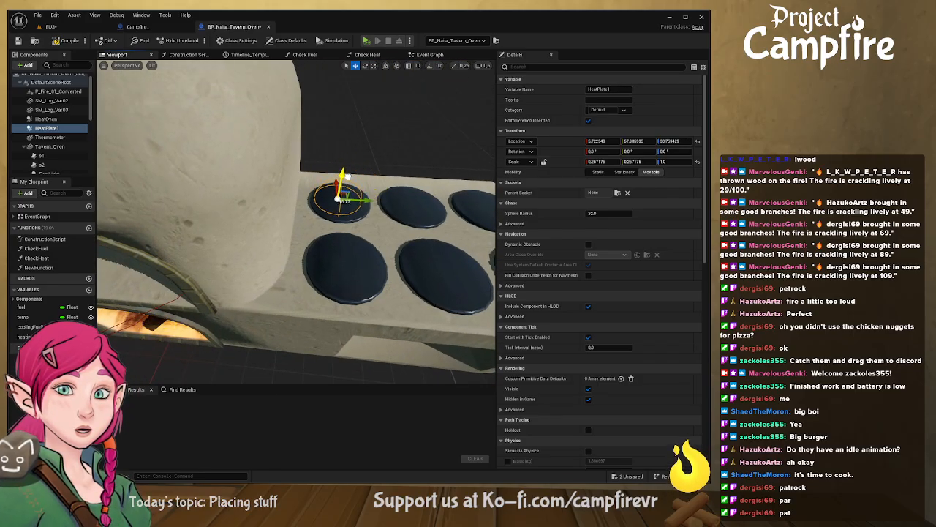
Step: Enlarge HeatPlate1 to about 0.33 in X and Y and centre it on its hot plate along Y
key("r")
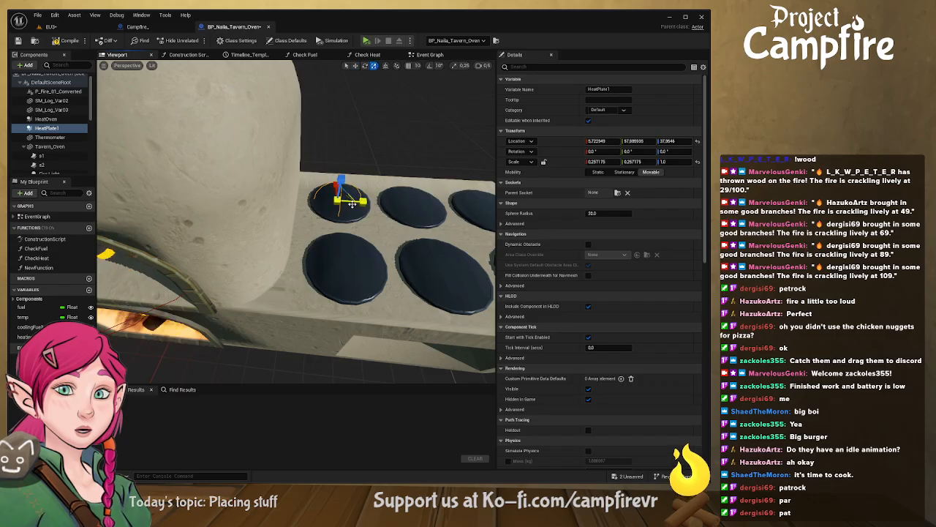
left_click_drag(345, 198, 346, 196)
right_click_drag(384, 196, 362, 256)
key("w")
left_click_drag(261, 246, 264, 247)
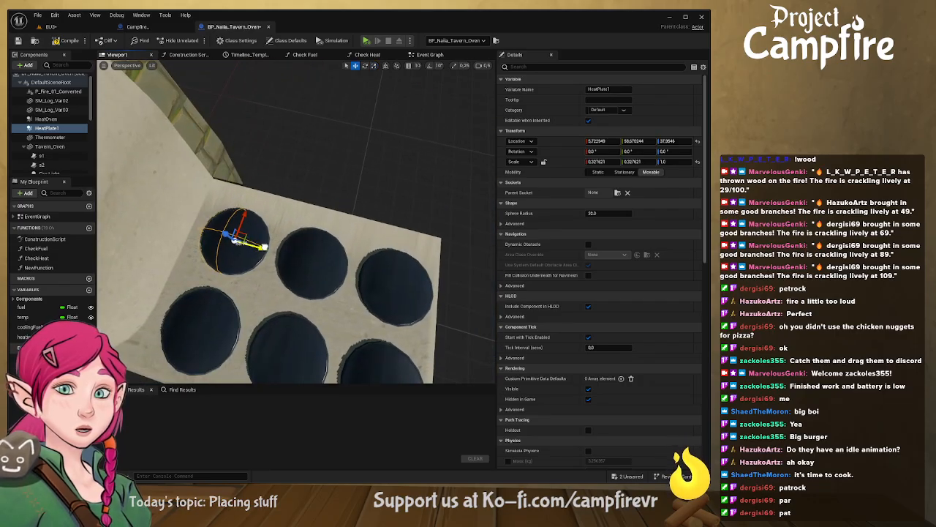
right_click_drag(266, 247, 230, 199)
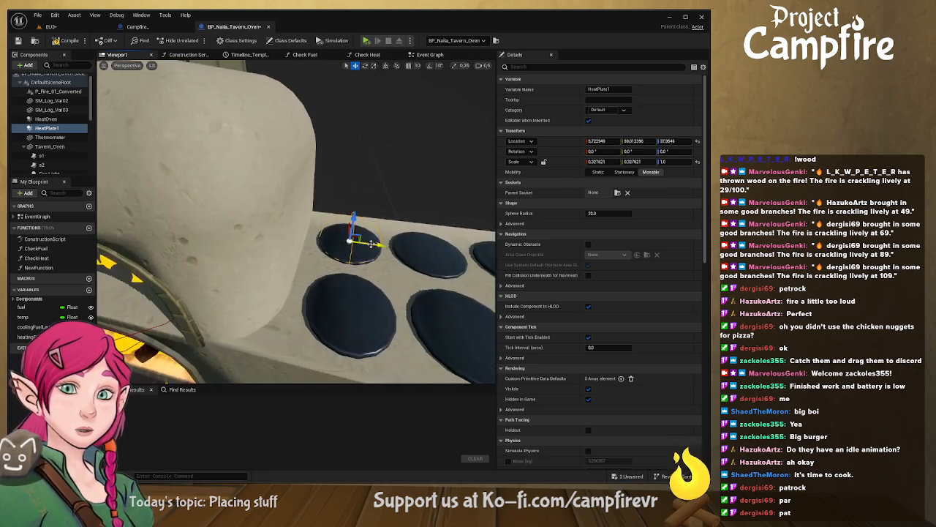
Step: Duplicate the HeatPlate1 sphere onto the other two back hot plates, at about Y 83 and Y 108.8
key("ctrl+d")
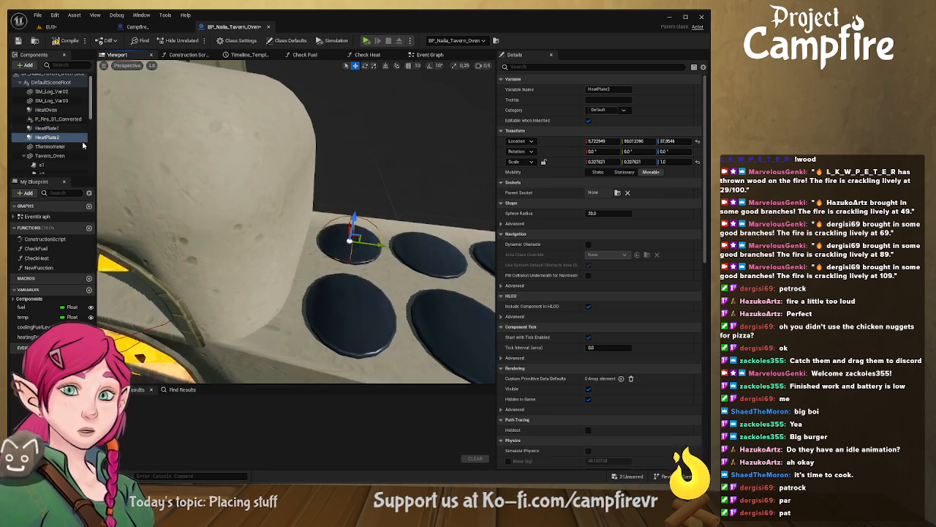
left_click_drag(378, 245, 468, 252)
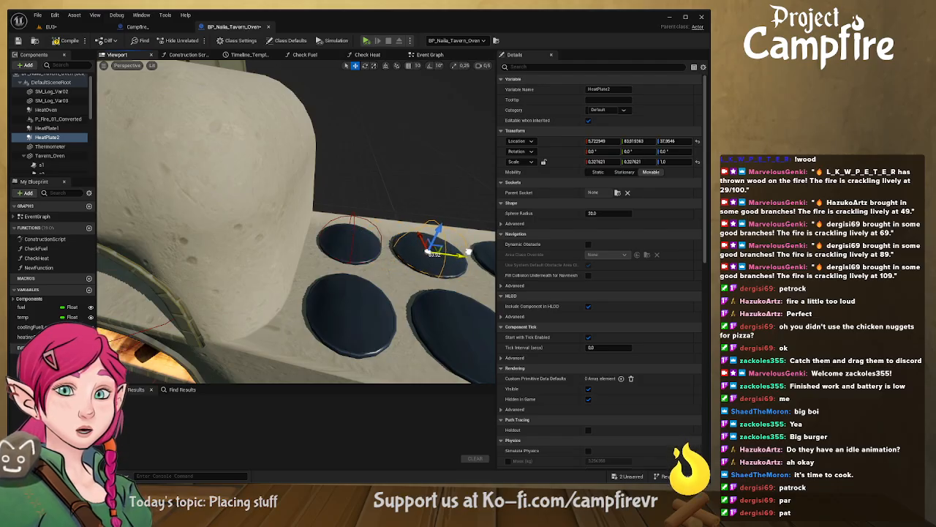
right_click_drag(347, 279, 428, 285)
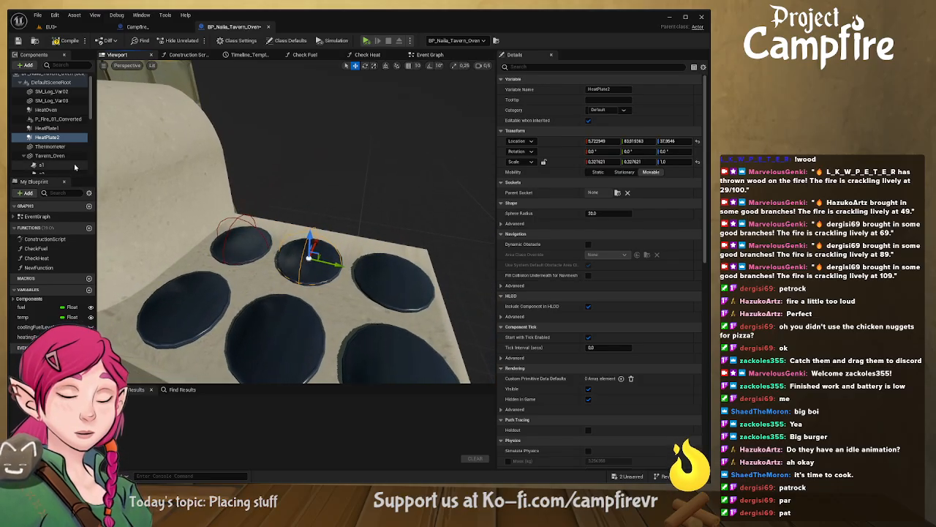
key("ctrl+d")
left_click_drag(340, 265, 424, 283)
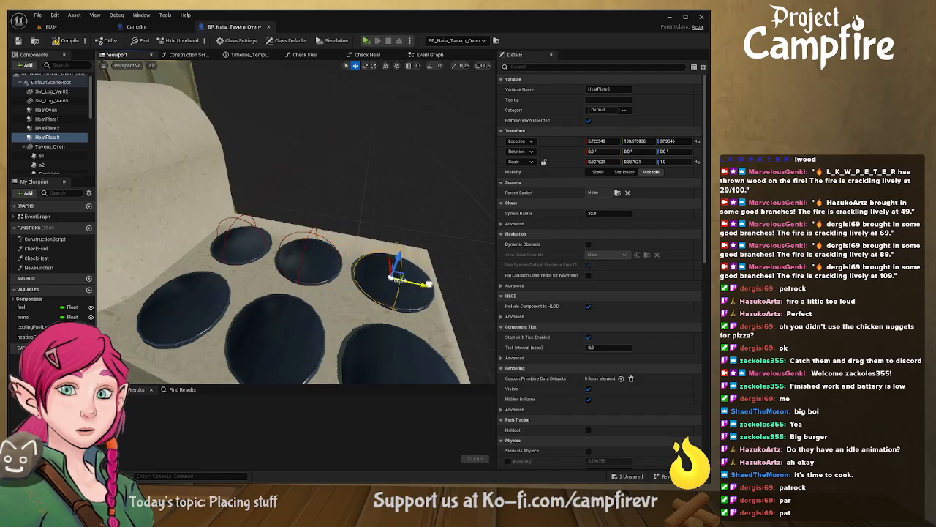
mouse_move(255, 214)
right_mouse_down()
mouse_move(234, 214)
mouse_move(255, 215)
right_mouse_up()
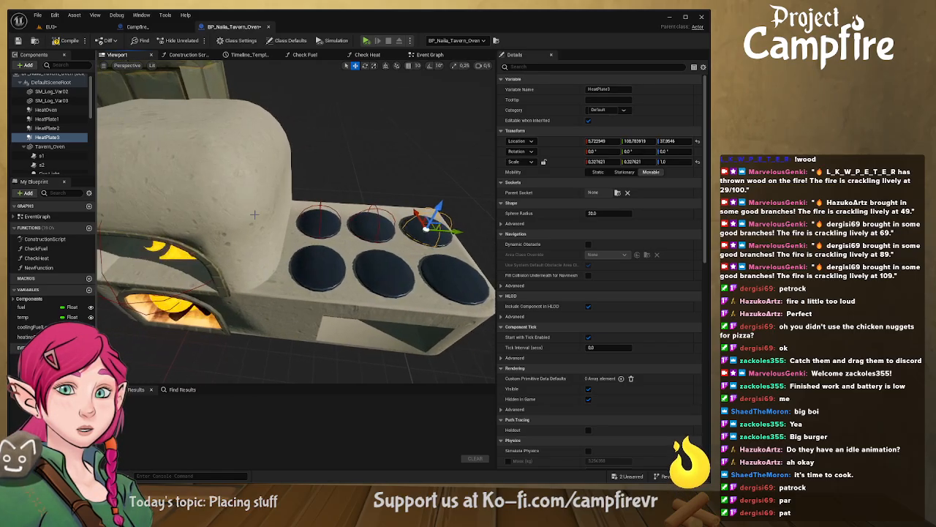
Step: Duplicate the outermost back plate sphere onto the three front hot plates, at about X -26.2
left_click(48, 138)
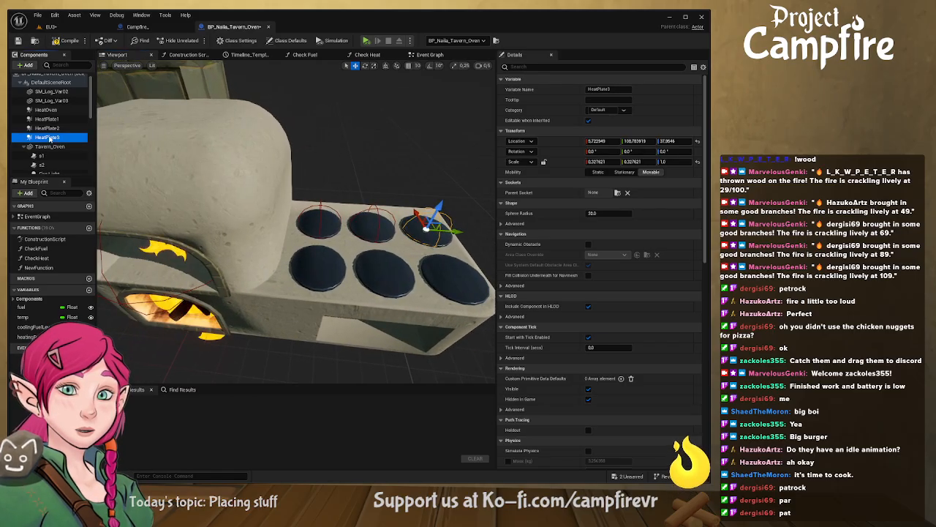
key("ctrl+d")
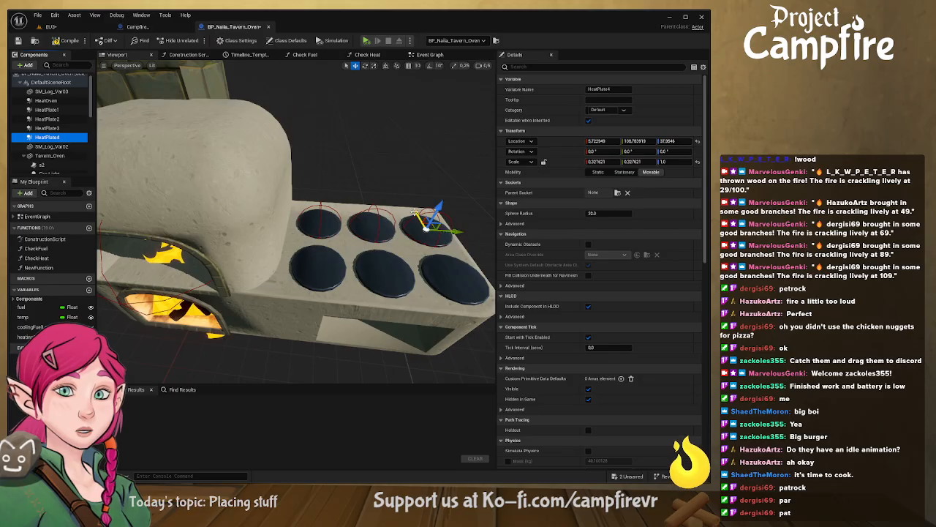
left_click_drag(432, 226, 423, 248)
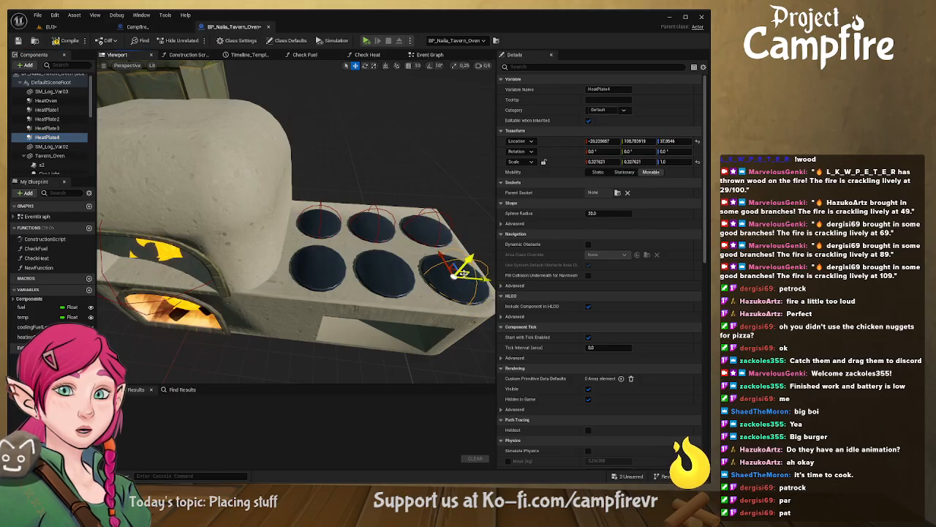
key("ctrl+d")
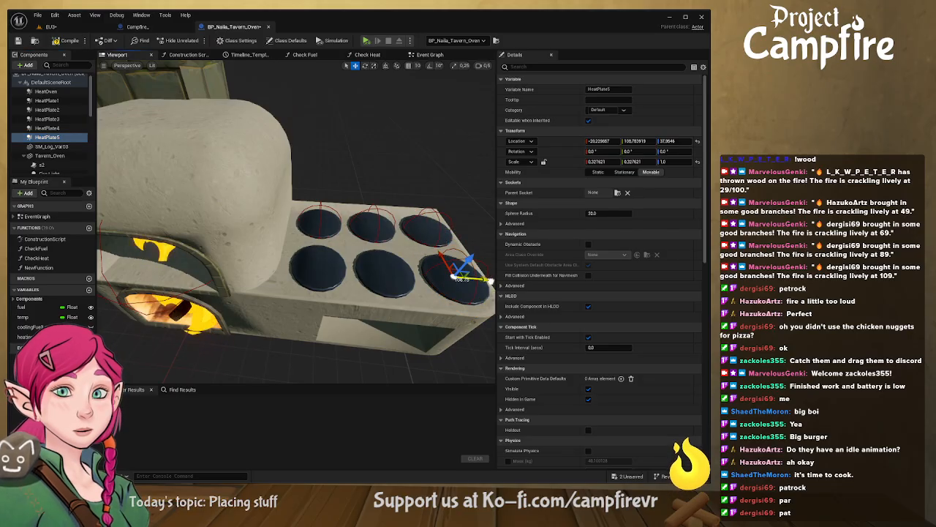
left_click_drag(489, 280, 346, 273)
key("ctrl+d")
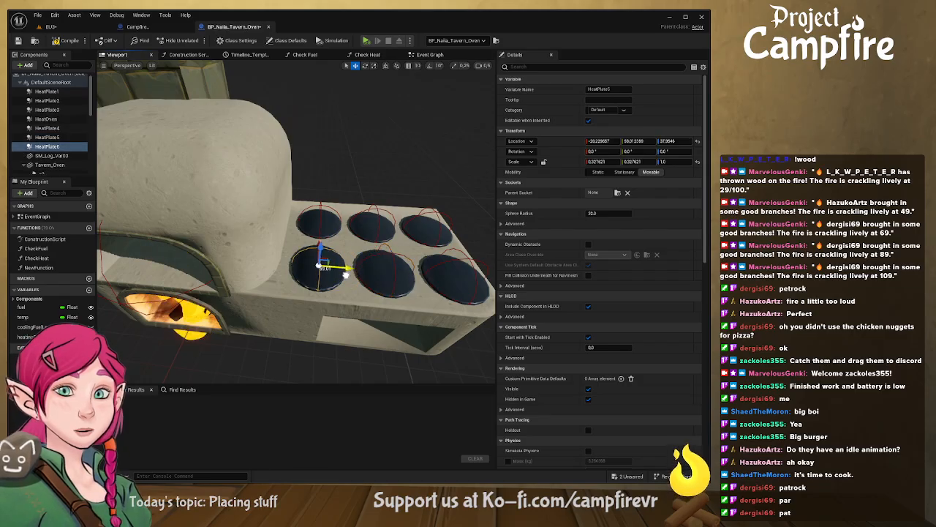
right_click_drag(348, 268, 340, 216)
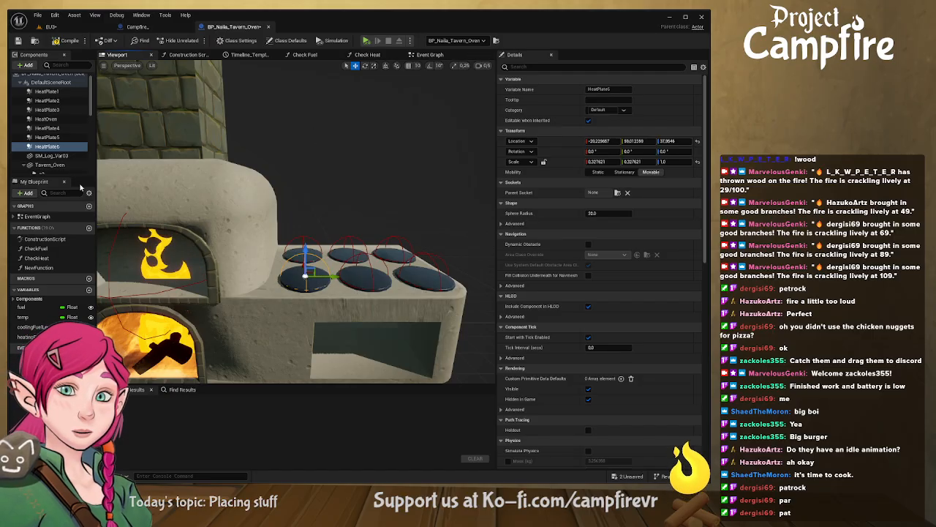
Step: Select all six HeatPlate spheres and HeatOven, show the Event Graph, and look through their shared details for event options
scroll(53, 104, "up", 1)
left_click(49, 97, "ctrl")
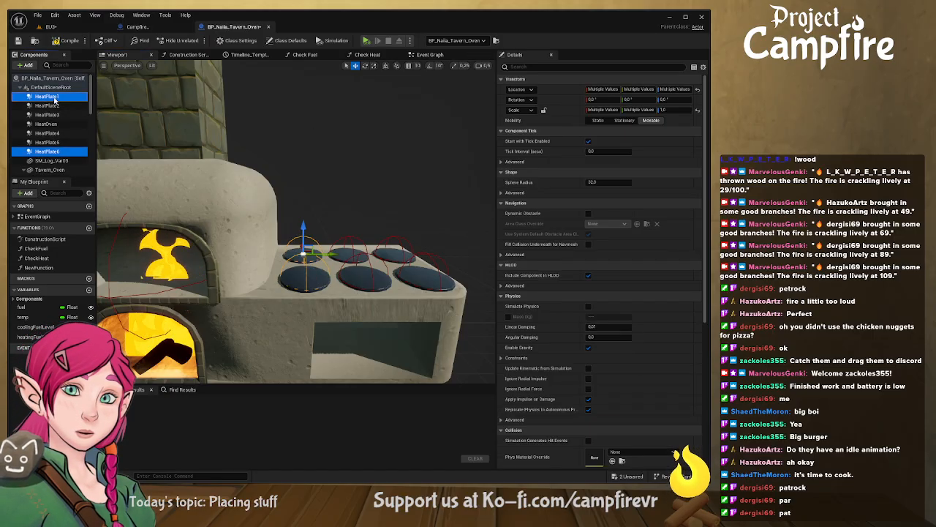
left_click(55, 143, "ctrl")
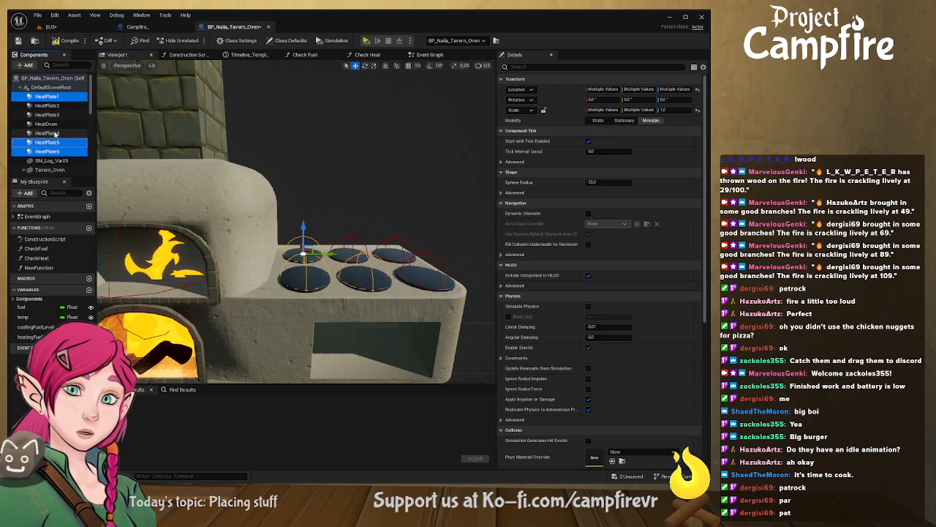
left_click(55, 134, "ctrl")
left_click(55, 125, "ctrl")
left_click(57, 117, "ctrl")
left_click(58, 109, "ctrl")
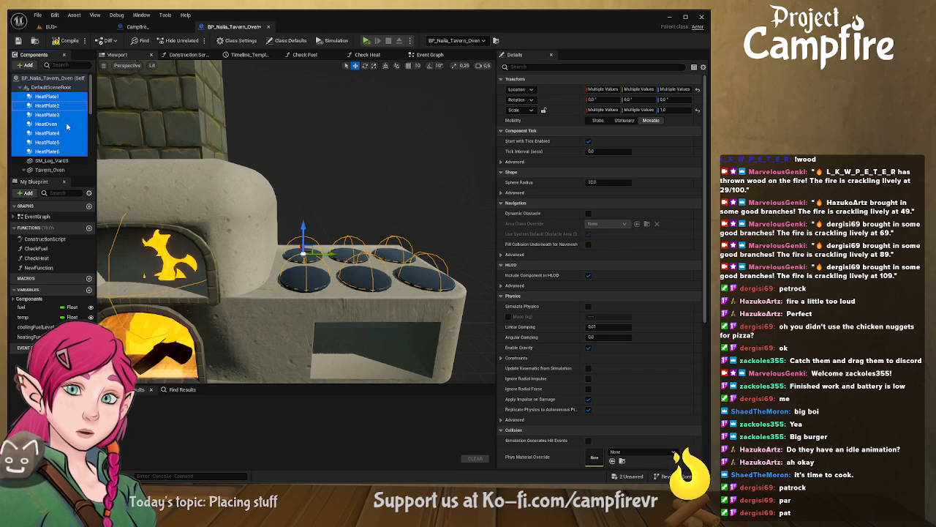
left_click(430, 55)
scroll(381, 121, "up", 2)
right_click_drag(382, 121, 358, 79)
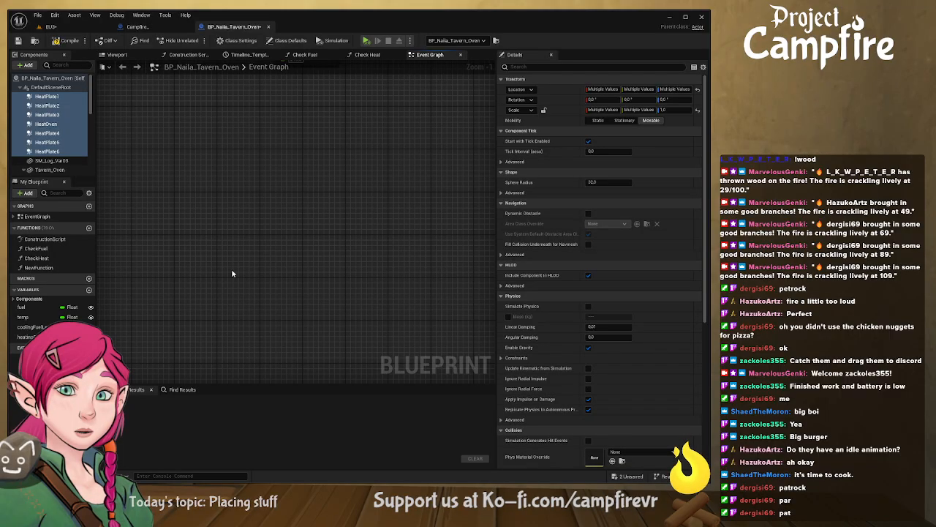
scroll(493, 336, "down", 2)
scroll(653, 325, "down", 5)
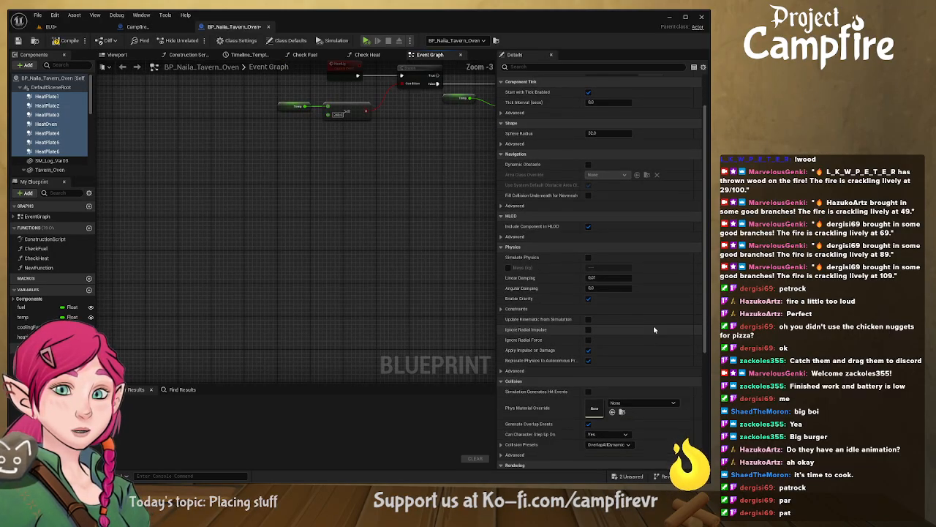
scroll(651, 331, "down", 2)
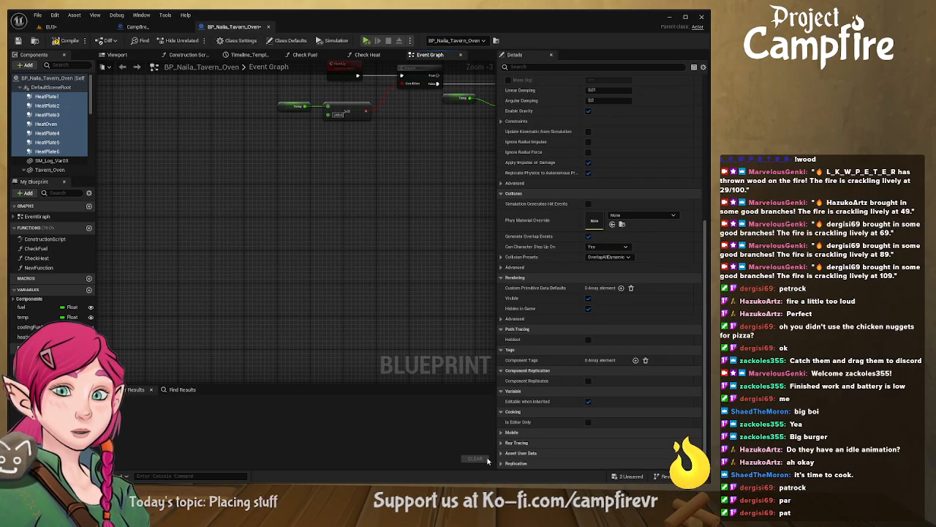
Step: Add On Component Begin Overlap events to the Event Graph for HeatPlate1, HeatPlate2, HeatPlate3 and HeatOven
left_click(46, 96)
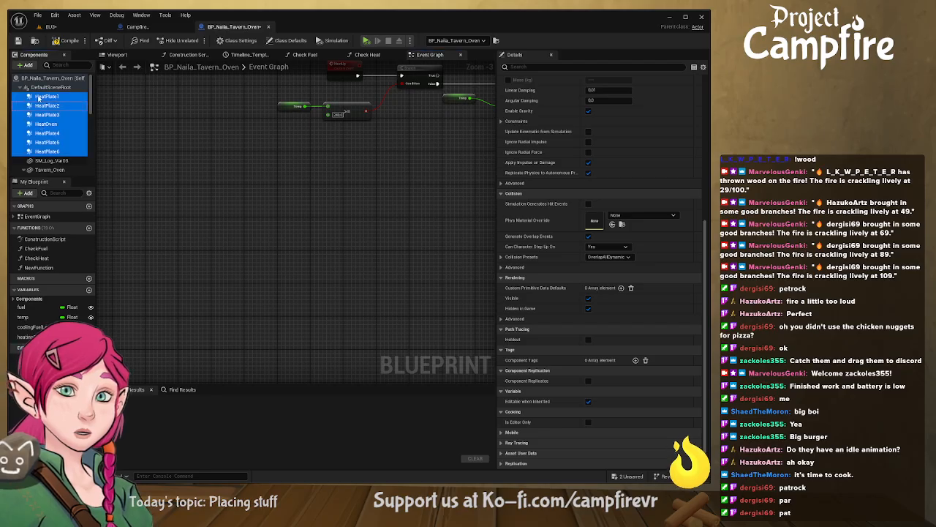
scroll(612, 358, "down", 3)
scroll(612, 358, "down", 3)
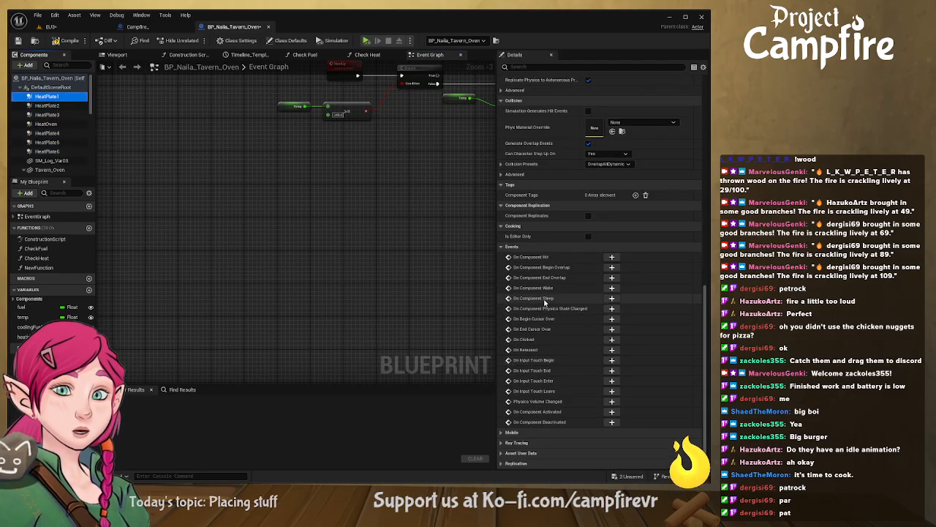
left_click(612, 267)
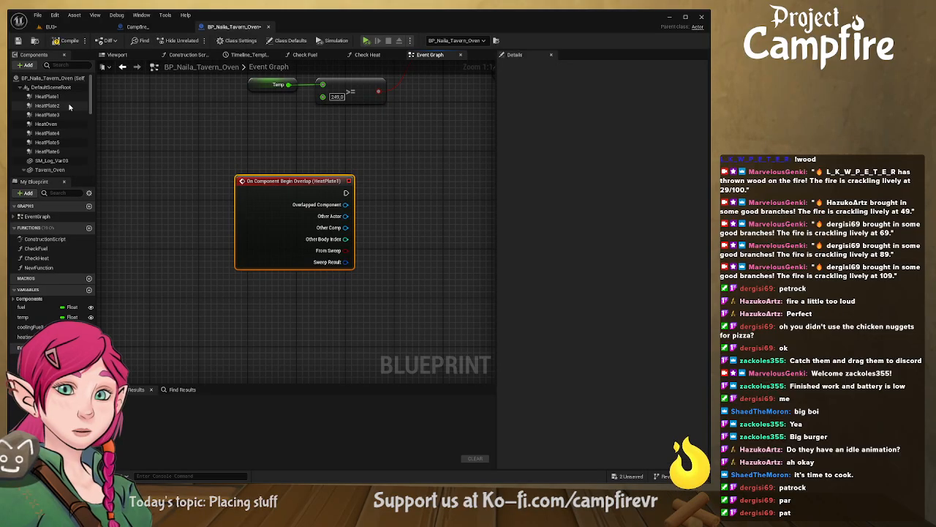
left_click(48, 106)
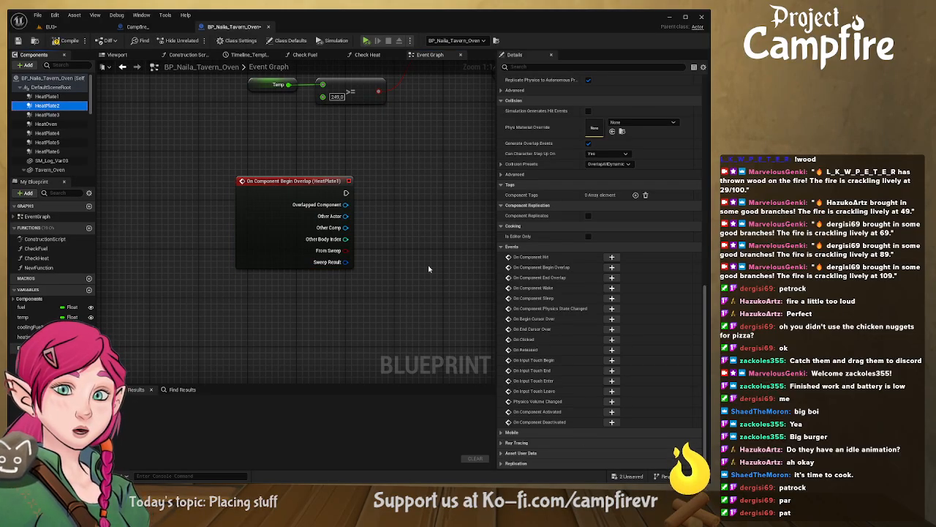
left_click(612, 268)
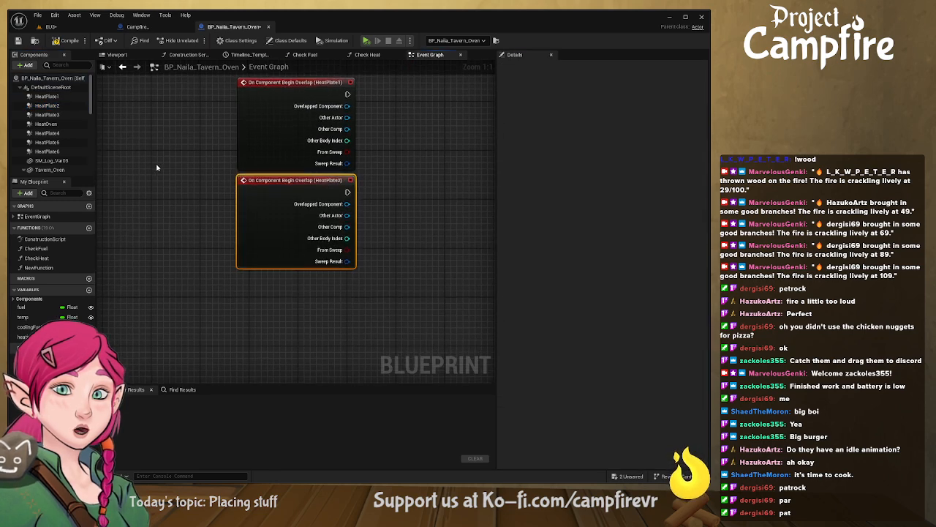
left_click(54, 116)
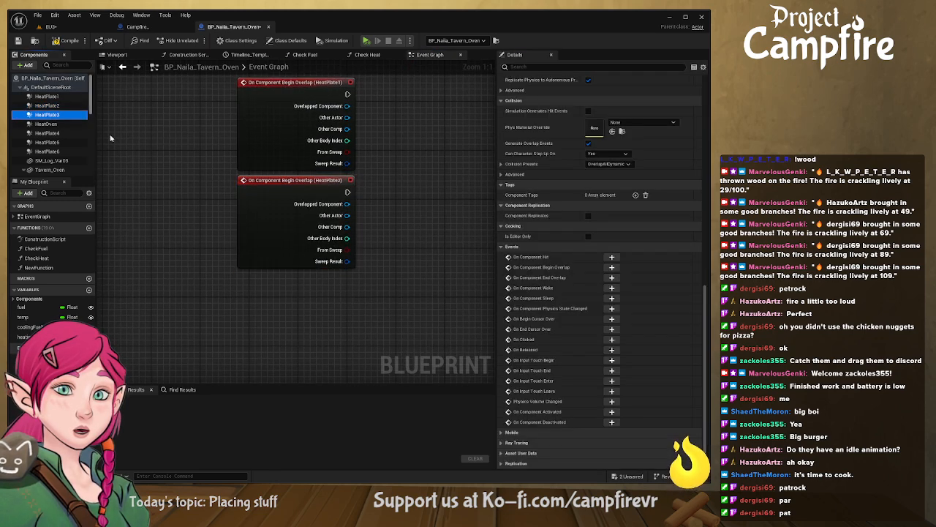
left_click(612, 268)
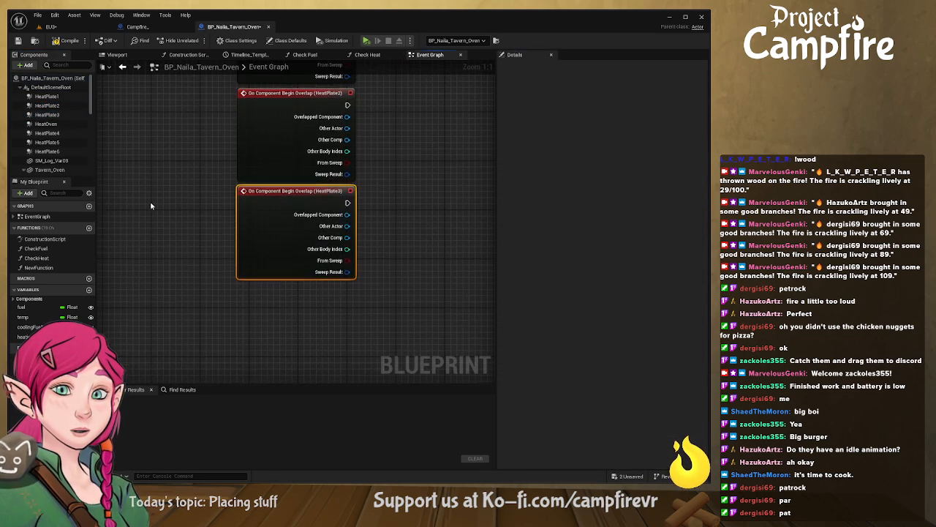
left_click(46, 123)
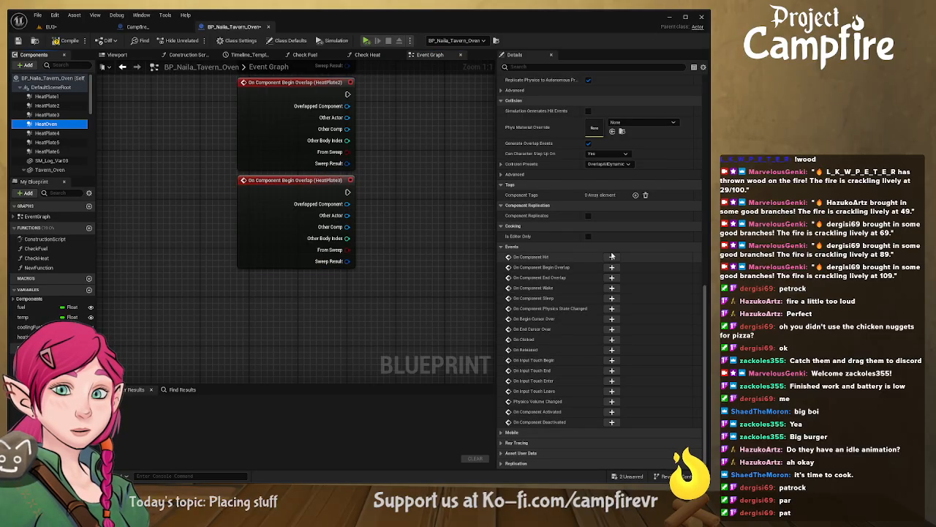
left_click(612, 268)
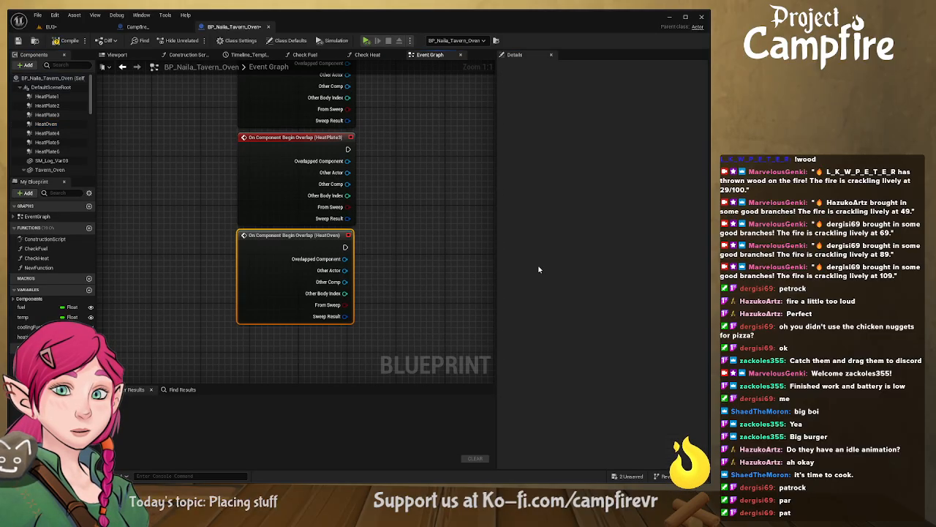
Step: Add On Component Begin Overlap events to the Event Graph for HeatPlate4, HeatPlate5 and HeatPlate6
left_click(62, 133)
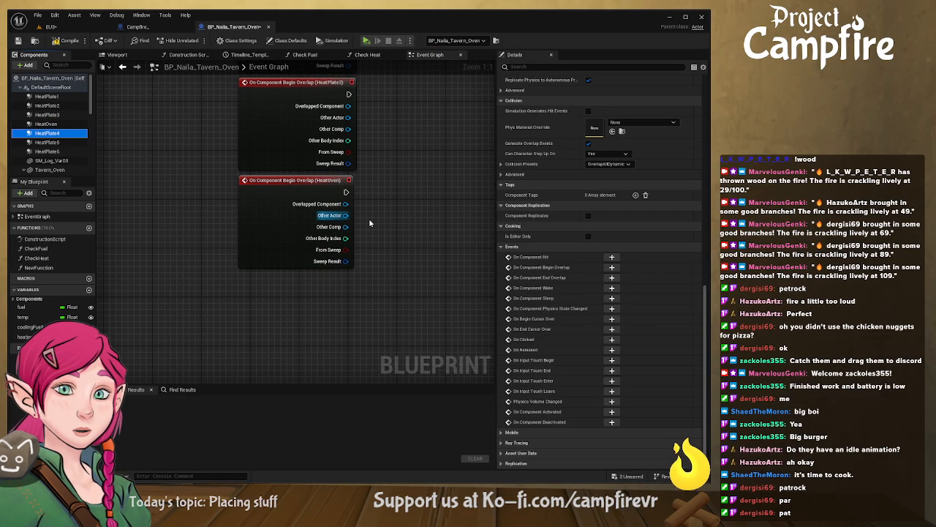
left_click(612, 268)
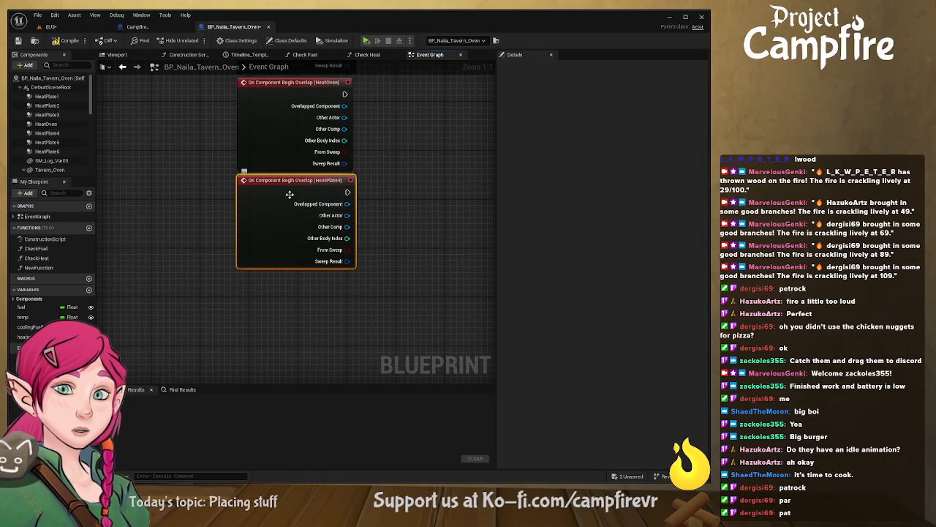
left_click(48, 142)
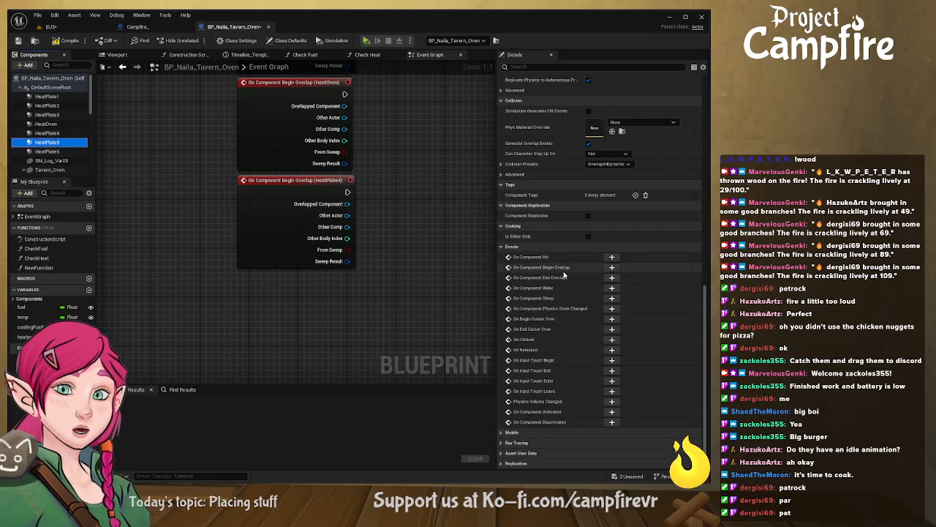
left_click(612, 268)
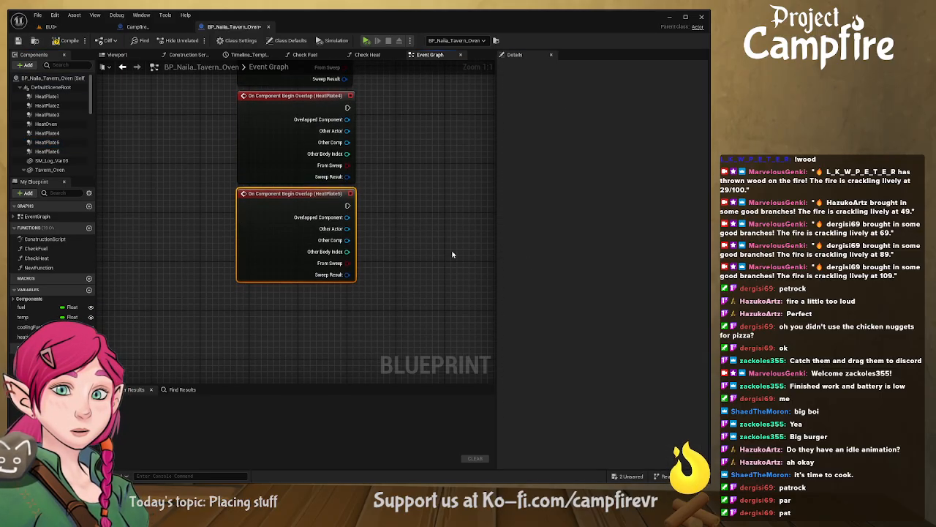
left_click(46, 152)
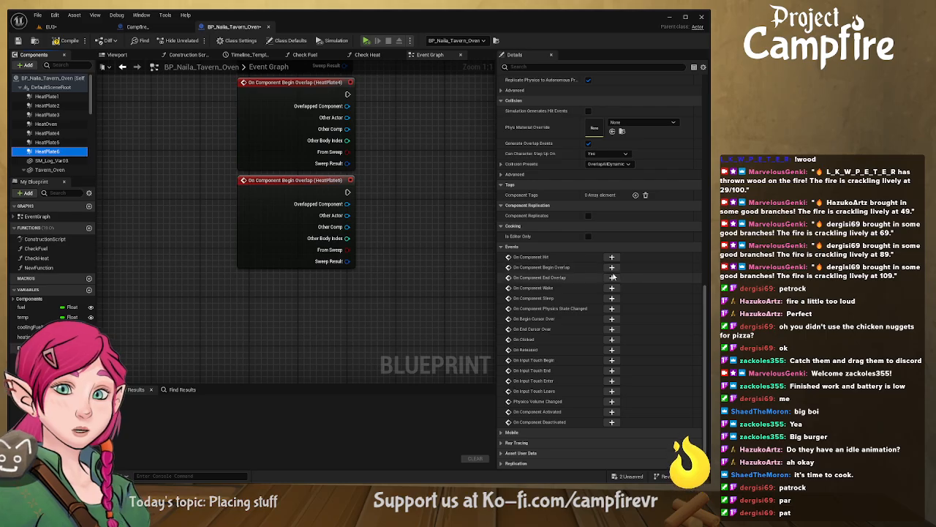
left_click(612, 267)
right_click_drag(351, 178, 275, 254)
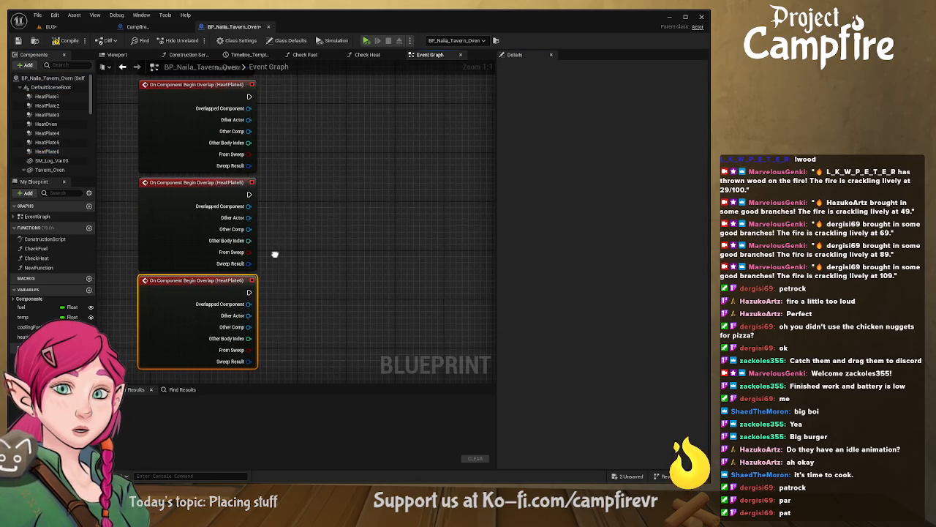
Step: Copy the Start Grill and Heat Source Component nodes from the Campfire_ blueprint into the tavern oven's Event Graph near the HeatPlate1 begin overlap event
left_click(146, 27)
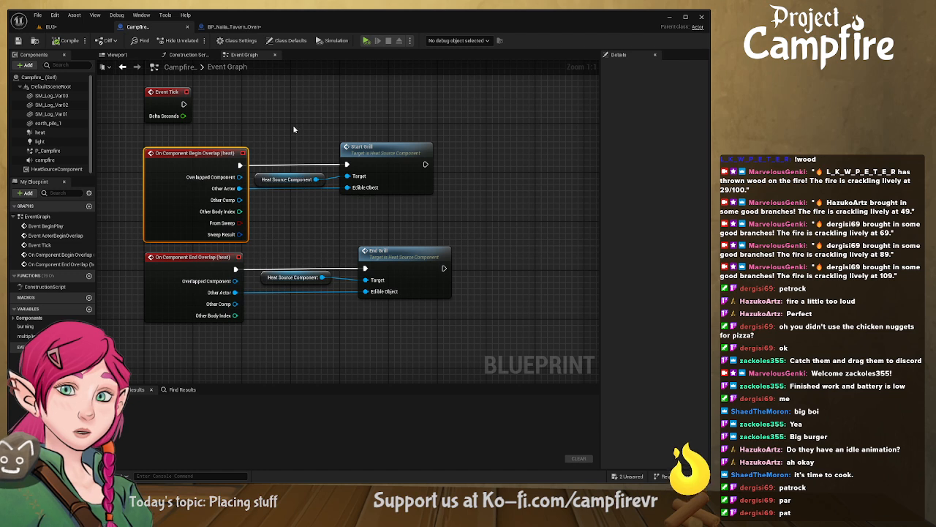
left_click_drag(293, 129, 421, 201)
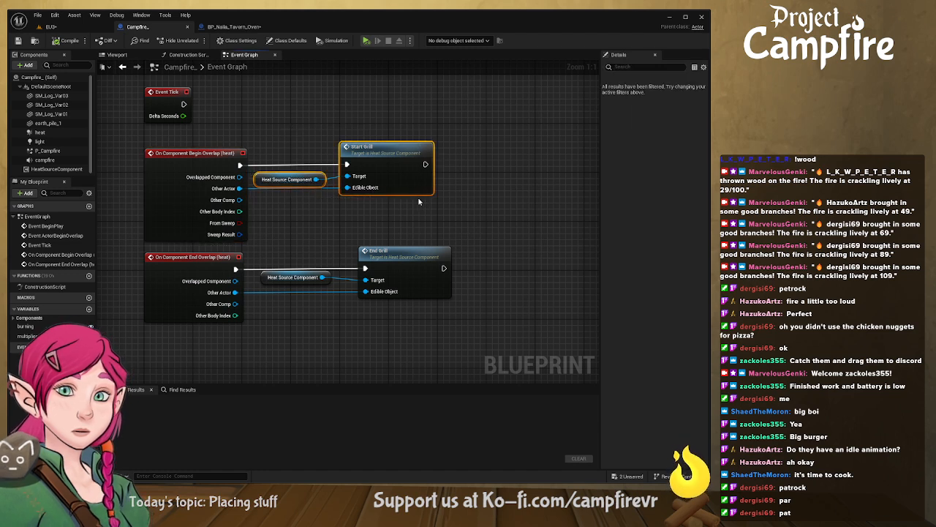
left_click(189, 55)
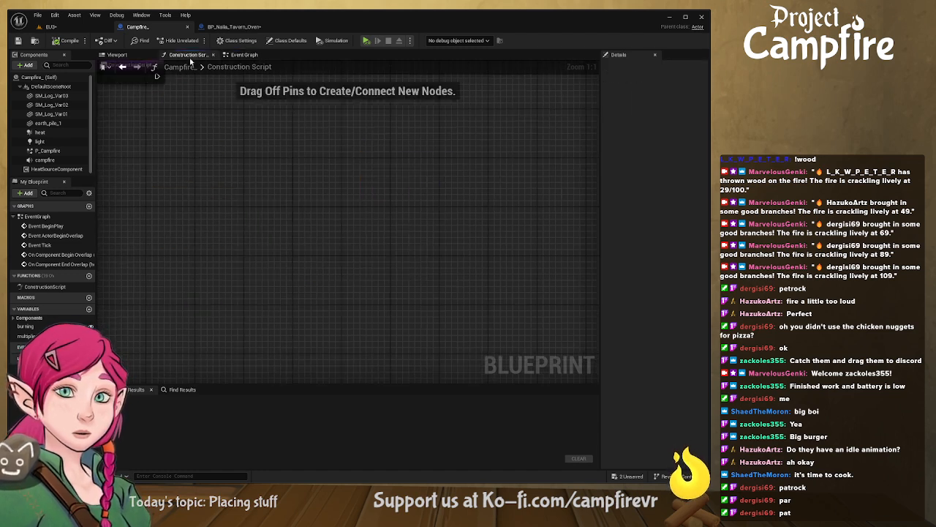
left_click(95, 28)
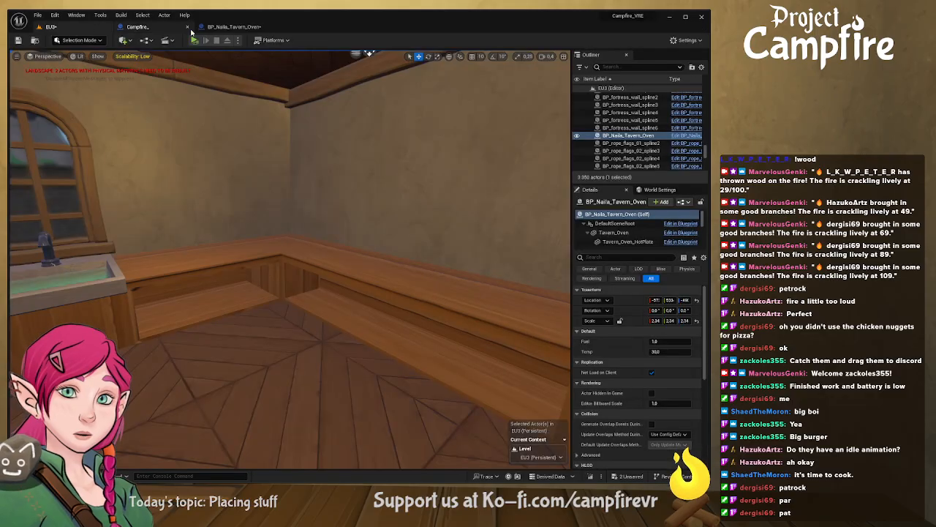
left_click(227, 27)
right_click_drag(360, 208, 329, 353)
right_click_drag(296, 154, 296, 272)
right_click_drag(286, 136, 278, 265)
key("ctrl+v")
Step: Connect HeatPlate1's begin overlap execution to Start Grill and Other Actor to its Edible Object input, with the pasted nodes aligned beside the event
left_click_drag(366, 203, 336, 192)
left_click_drag(210, 195, 327, 213)
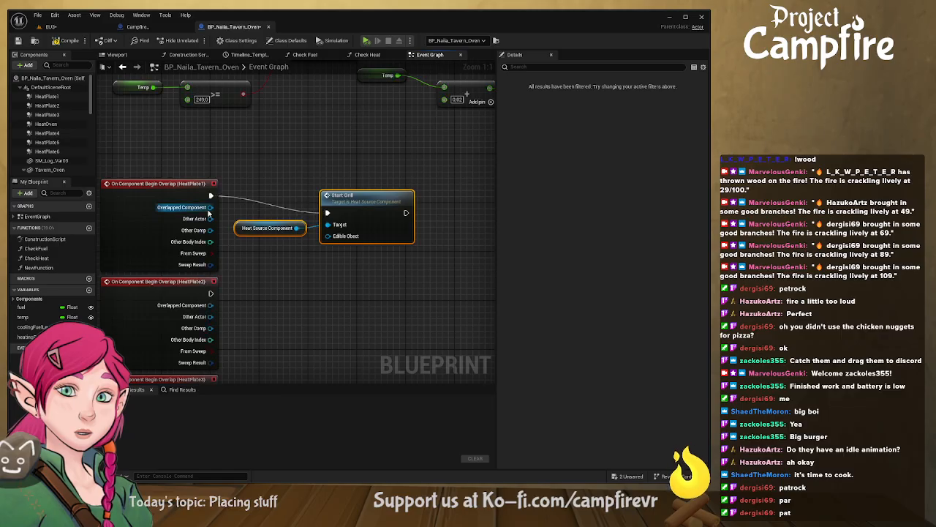
left_click_drag(210, 219, 334, 238)
left_click_drag(352, 199, 350, 180)
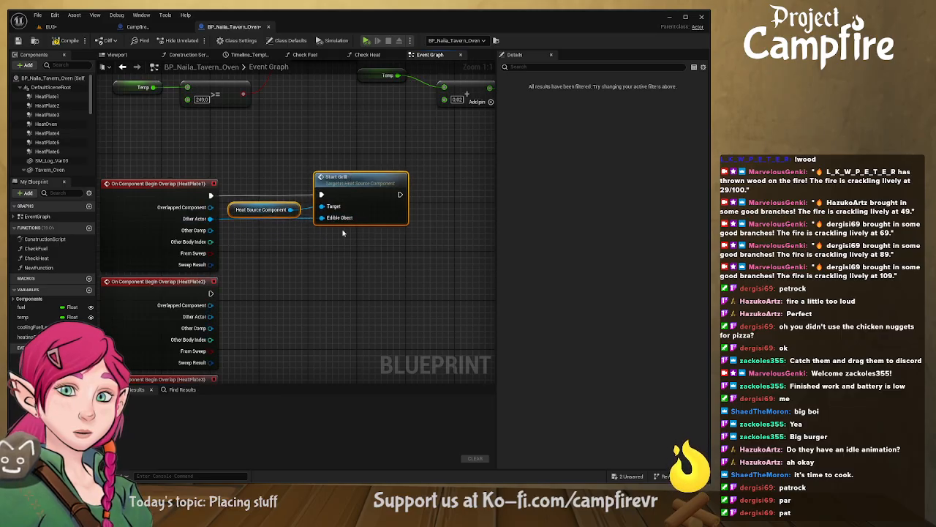
Step: Paste Start Grill with its Heat Source Component beside HeatPlate2's begin overlap event and wire its execution and Other Actor to Edible Object
right_click_drag(337, 265, 316, 230)
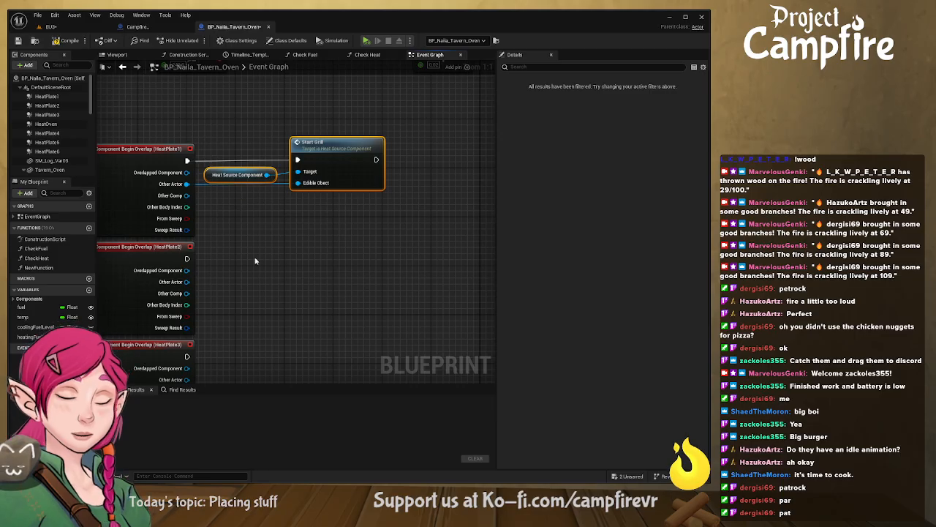
key("ctrl+v")
left_click_drag(336, 259, 319, 252)
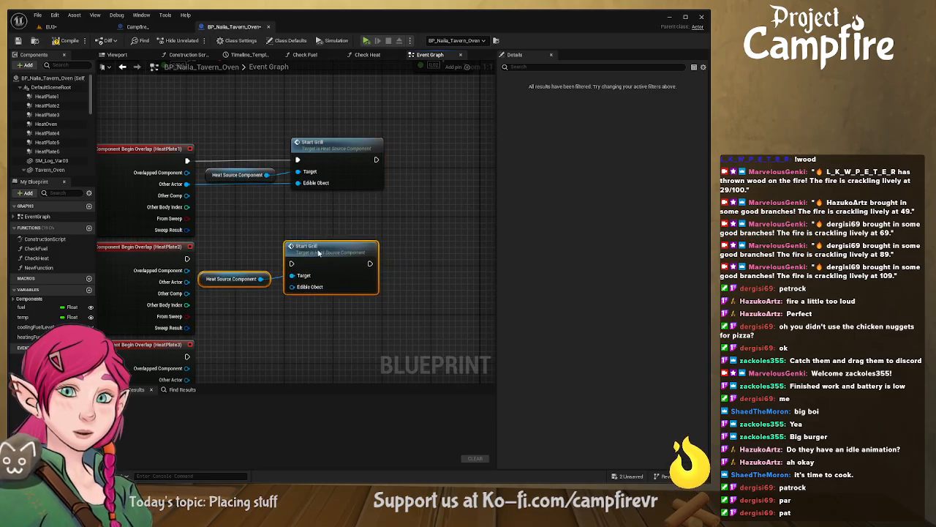
left_click_drag(186, 257, 292, 264)
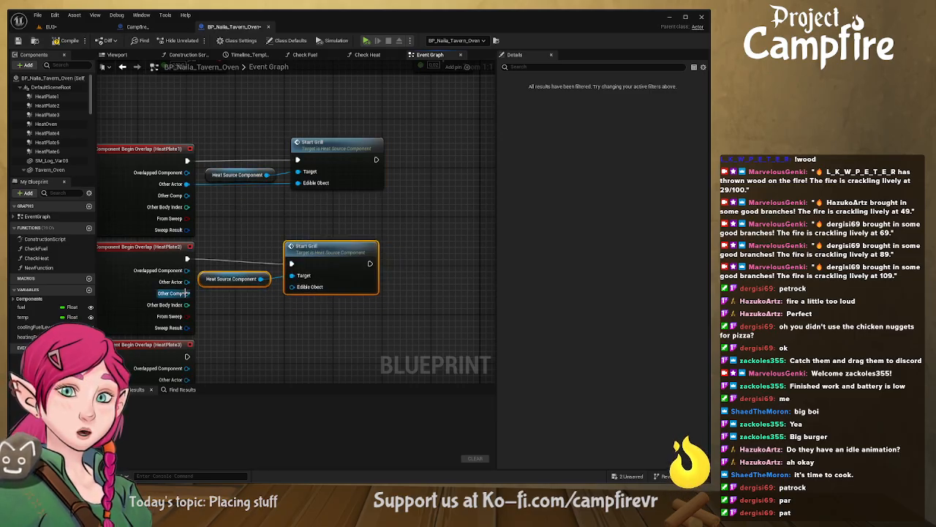
left_click_drag(187, 282, 293, 287)
left_click_drag(332, 252, 332, 246)
Step: Paste another Start Grill pair for HeatPlate3's begin overlap event and connect the execution and Other Actor to Edible Object
right_click_drag(322, 292, 306, 184)
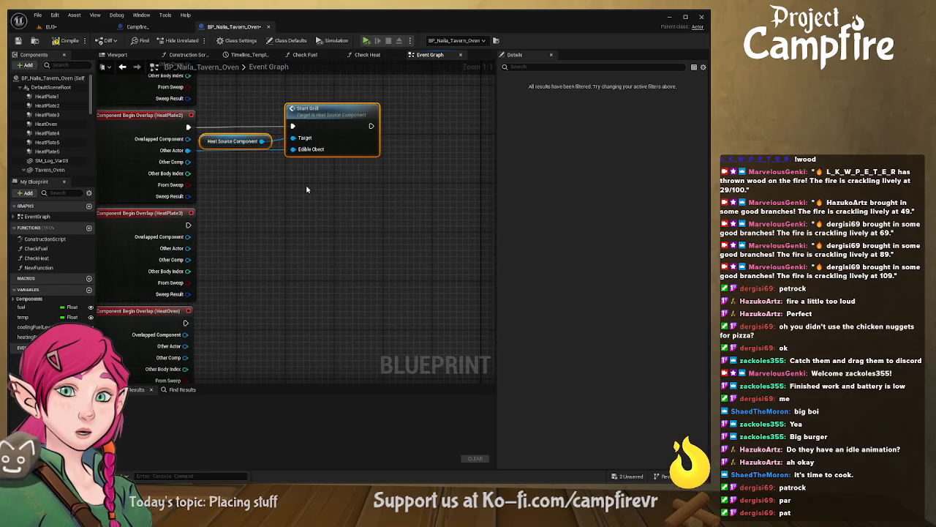
key("ctrl+v")
left_click_drag(383, 207, 332, 212)
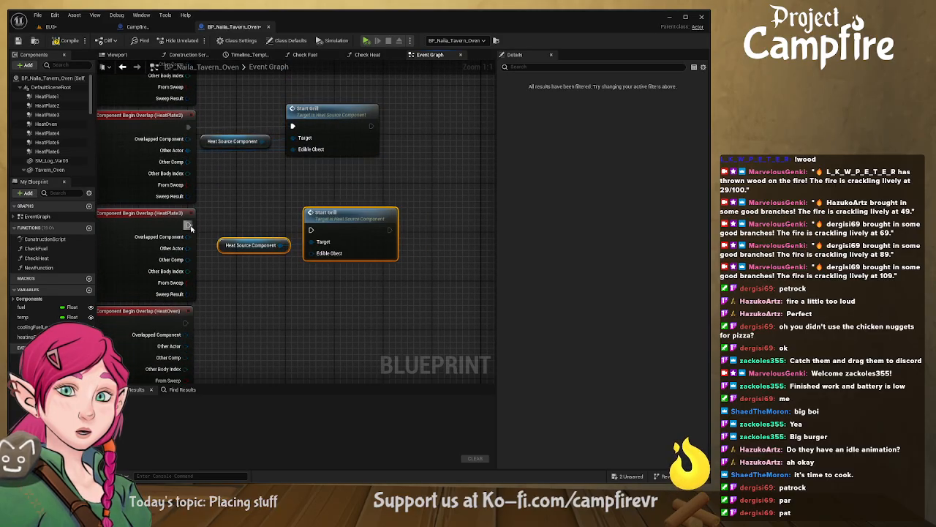
left_click_drag(188, 224, 326, 210)
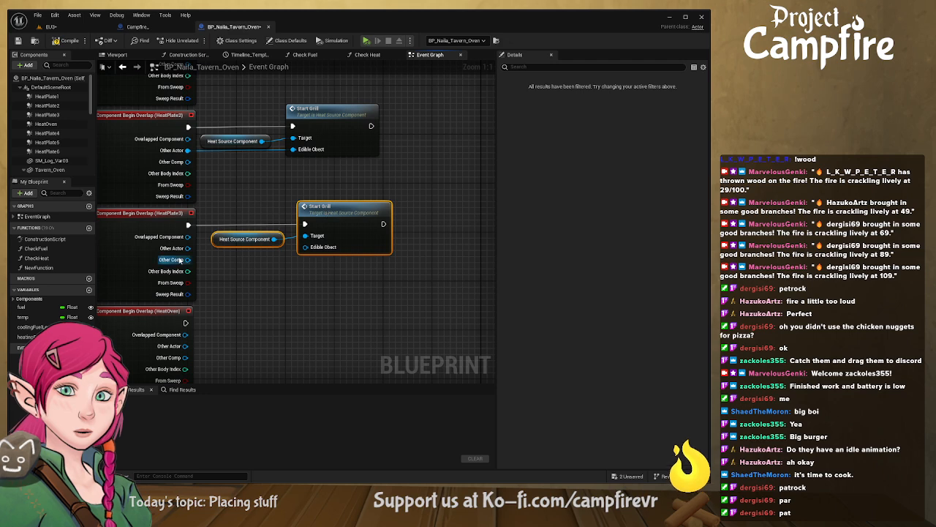
left_click_drag(188, 248, 322, 248)
Step: Paste a Start Grill pair beside HeatOven's begin overlap event and connect the execution and Other Actor to Edible Object
right_click_drag(321, 324, 294, 176)
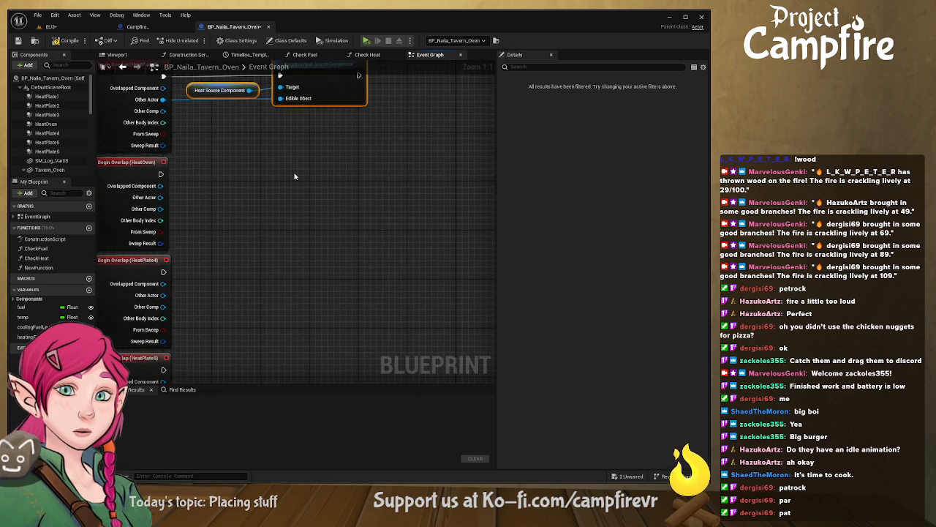
key("ctrl+v")
left_click_drag(375, 177, 304, 160)
left_click_drag(161, 175, 271, 173)
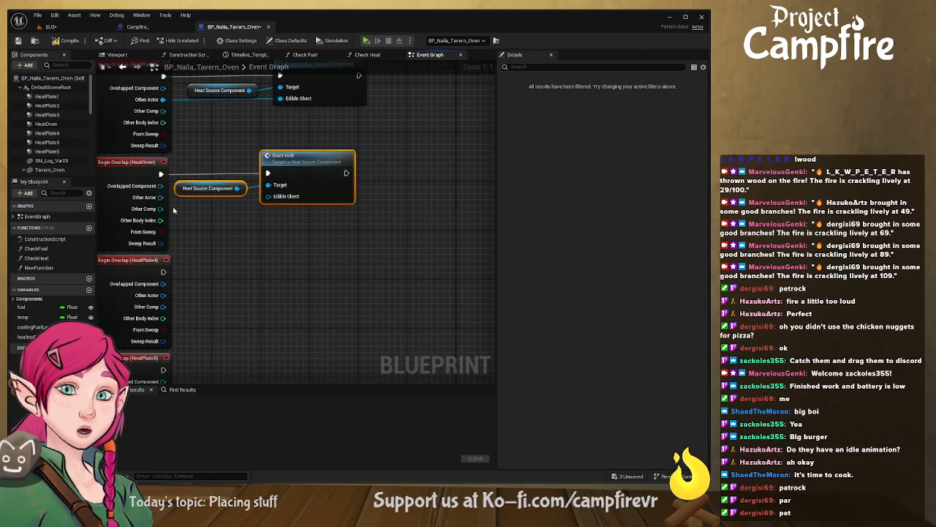
left_click_drag(160, 197, 288, 199)
Step: Paste a Start Grill pair beside HeatPlate4's begin overlap event, connect execution and Other Actor to Edible Object, and align the nodes
right_click_drag(222, 250, 316, 103)
right_click_drag(335, 161, 245, 225)
key("ctrl+v")
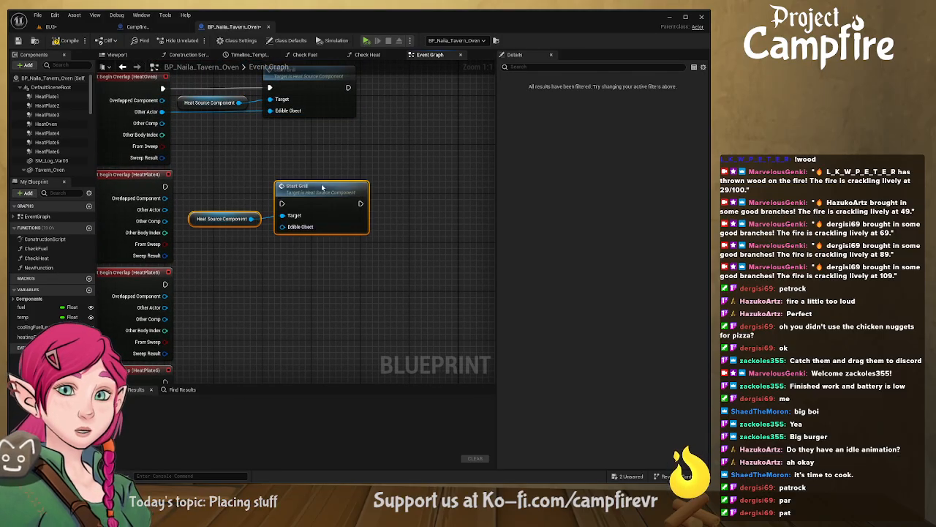
mouse_move(318, 190)
left_mouse_down()
mouse_move(305, 173)
mouse_move(317, 173)
left_mouse_up()
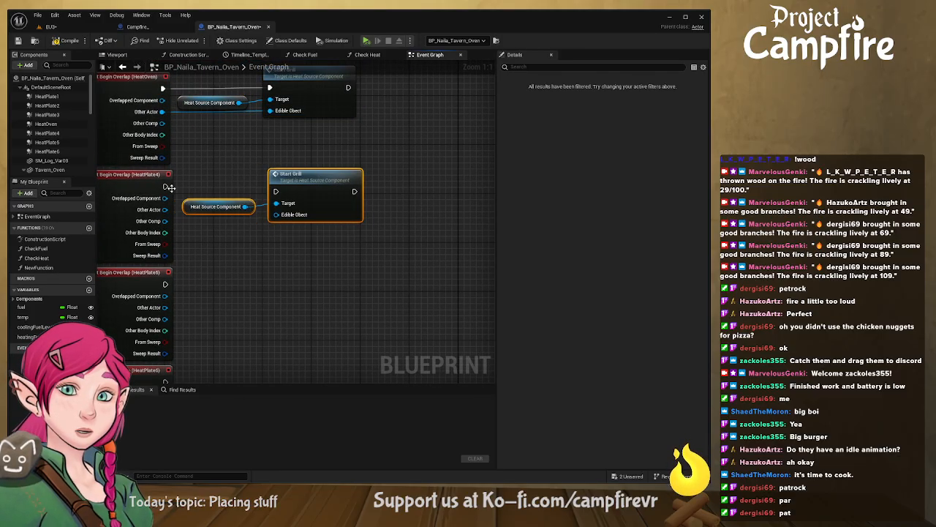
left_click_drag(166, 186, 276, 191)
left_click_drag(168, 210, 276, 214)
left_click_drag(299, 183, 304, 175)
Step: Copy HeatPlate4's Start Grill pair to HeatPlate5's begin overlap event and connect the execution and Other Actor to Edible Object
right_click_drag(263, 245, 244, 184)
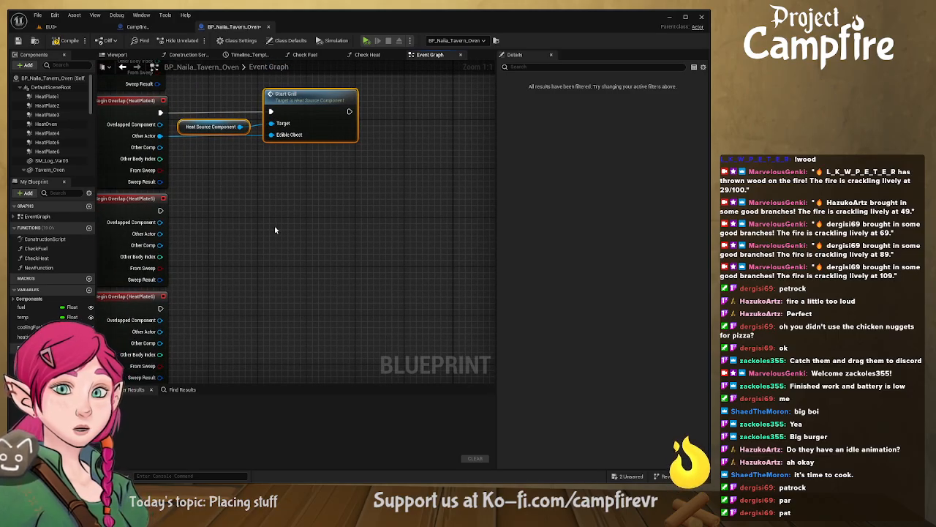
right_click_drag(271, 229, 345, 227)
key("ctrl+c")
key("ctrl+v")
left_click_drag(424, 211, 374, 194)
left_click_drag(234, 209, 344, 209)
left_click_drag(234, 232, 345, 231)
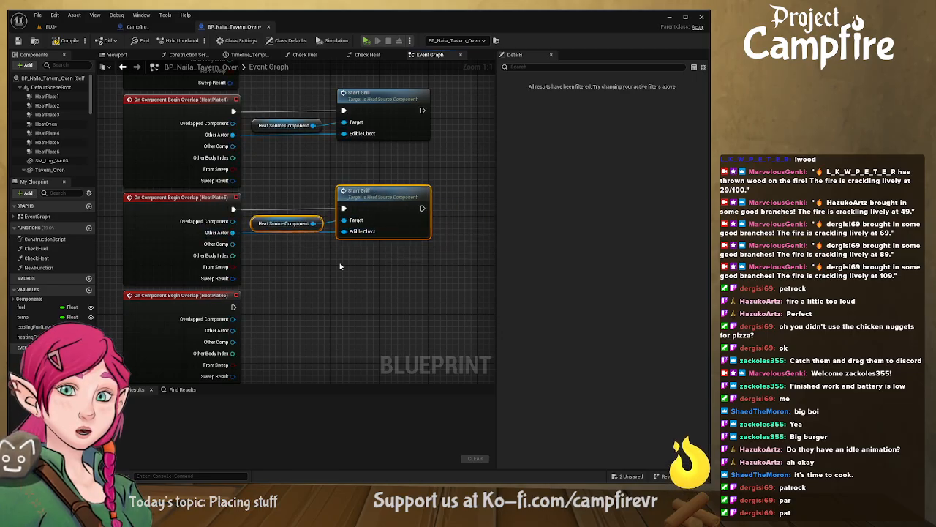
Step: Paste the Start Grill pair beside HeatPlate6's begin overlap event and connect the execution and Other Actor to Edible Object
right_click_drag(342, 284, 285, 189)
left_click(286, 223)
key("ctrl+v")
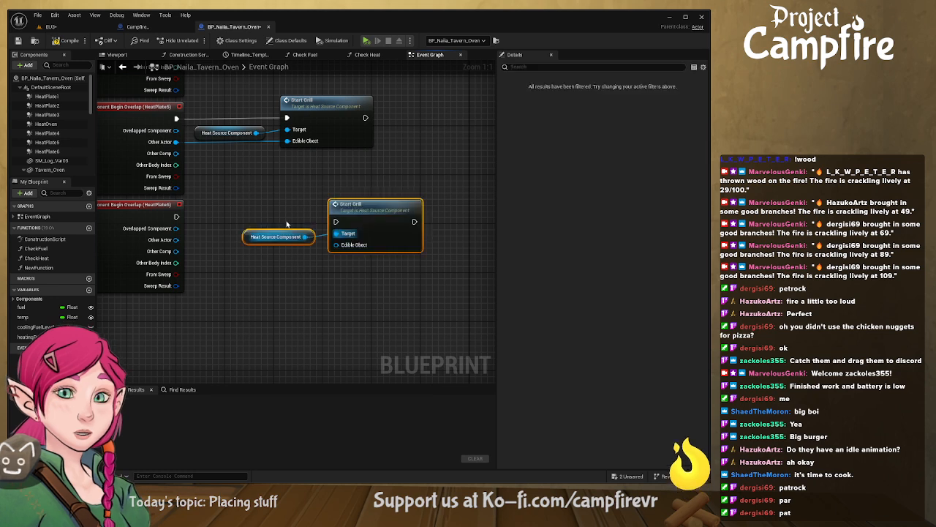
left_click_drag(371, 210, 311, 205)
left_click_drag(177, 215, 280, 215)
left_click_drag(176, 239, 282, 234)
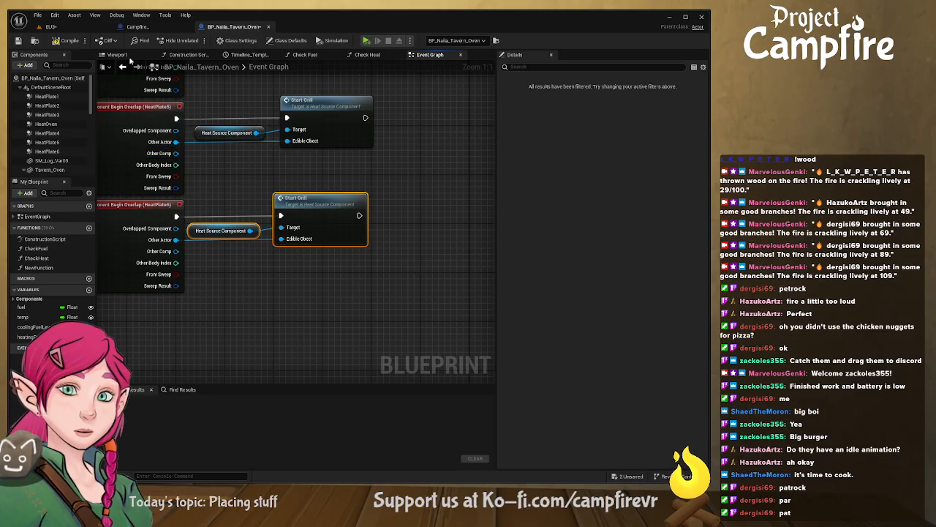
Step: Compile the tavern oven blueprint and check the Start Grill wiring along the column of begin overlap events
left_click(66, 41)
right_click_drag(237, 173, 326, 266)
right_click_drag(318, 196, 228, 354)
right_click_drag(248, 171, 235, 134)
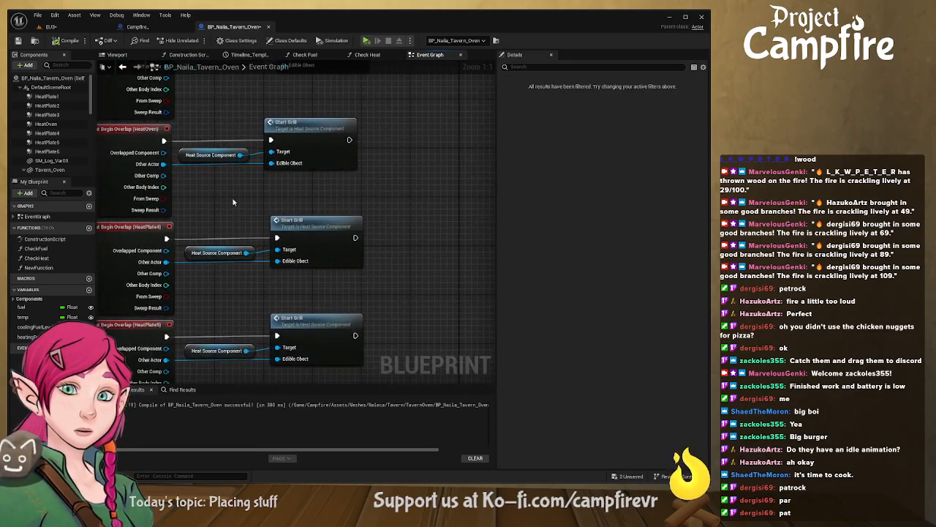
right_click_drag(231, 203, 251, 67)
right_click_drag(258, 211, 314, 109)
right_click_drag(279, 190, 296, 114)
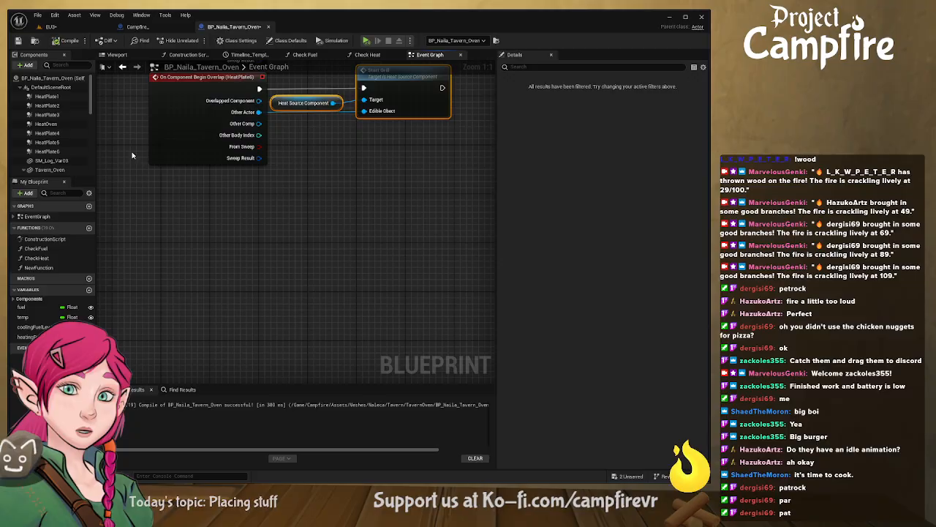
Step: Add On Component End Overlap events for HeatPlate1, HeatPlate2 and HeatPlate3, stacking them below the begin overlap events
left_click(47, 96)
scroll(614, 378, "down", 15)
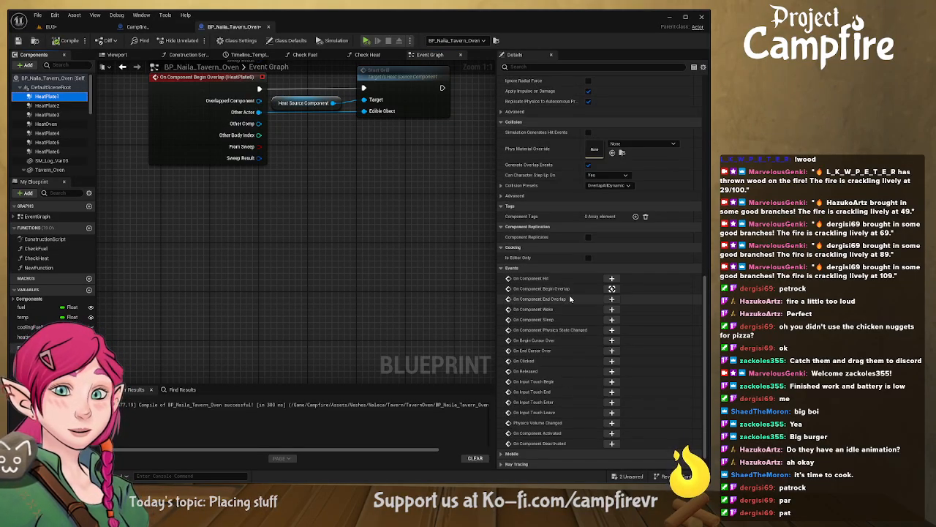
left_click(611, 299)
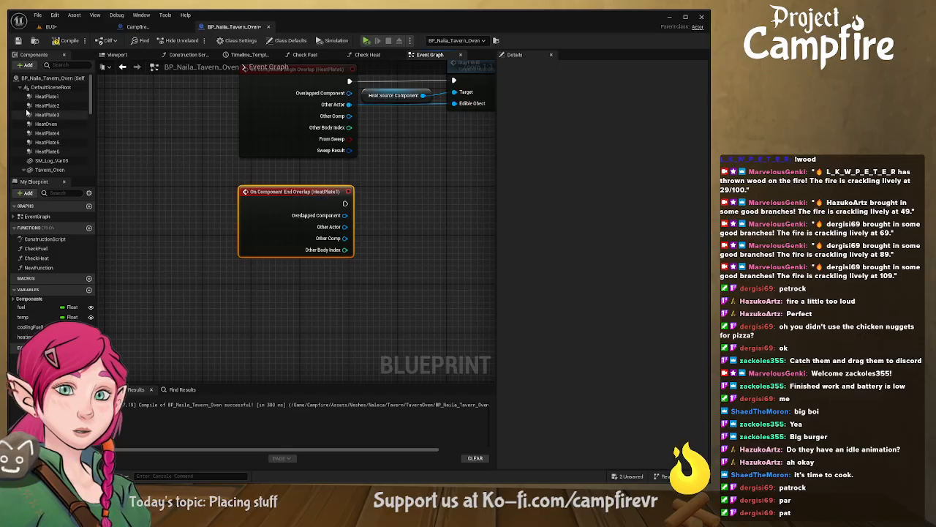
left_click(63, 105)
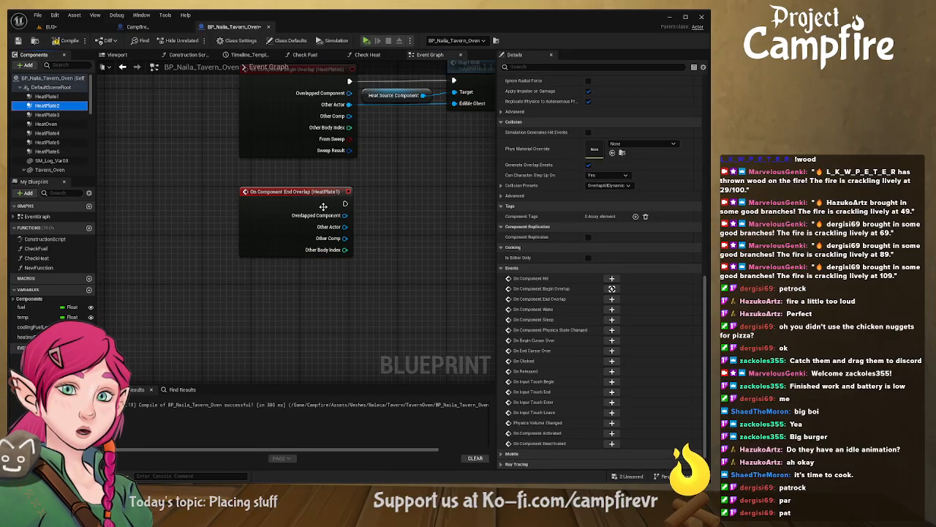
left_click(612, 299)
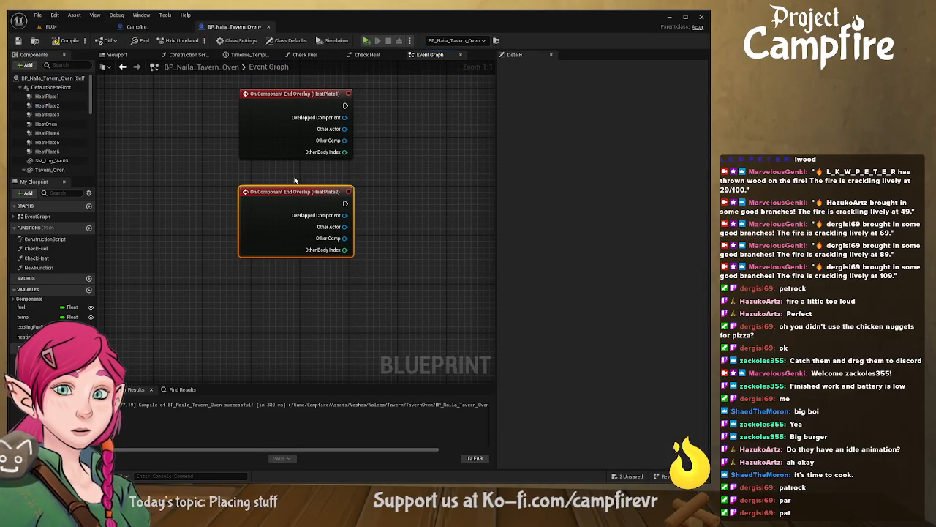
left_click_drag(295, 188, 292, 170)
left_click(49, 114)
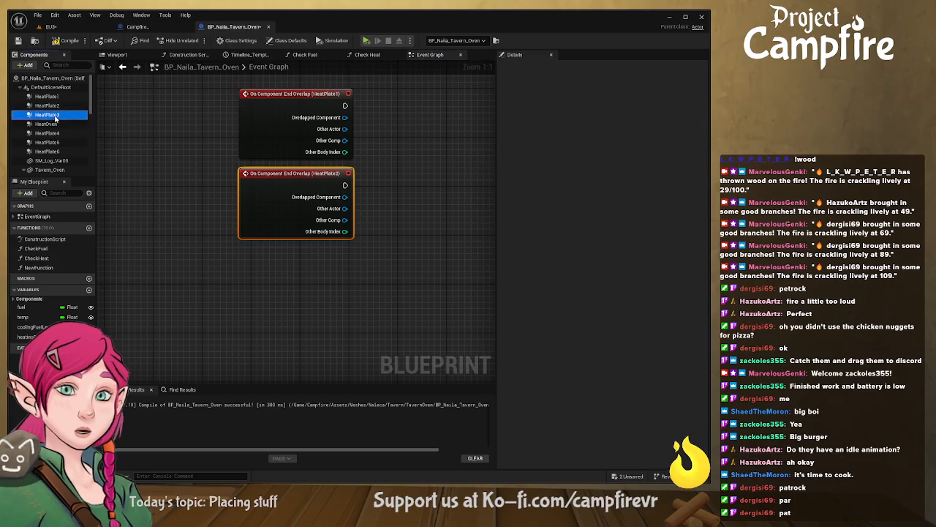
left_click(612, 298)
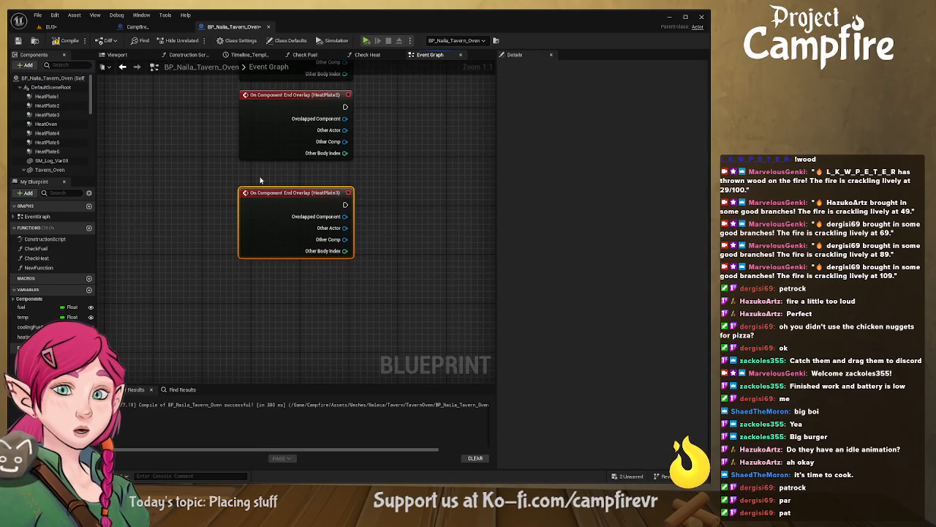
Step: Add On Component End Overlap events for HeatOven and HeatPlate4 and stack them beneath HeatPlate3's end overlap event
left_click(46, 124)
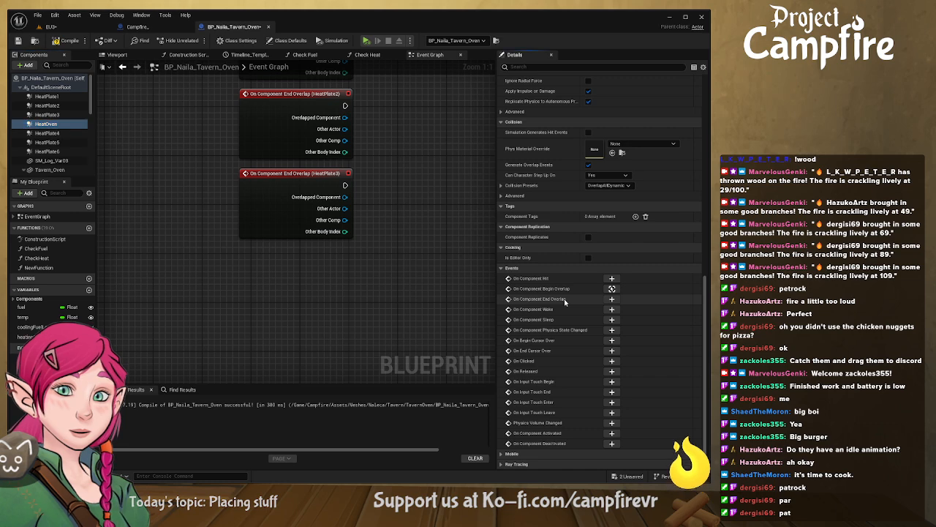
left_click(613, 298)
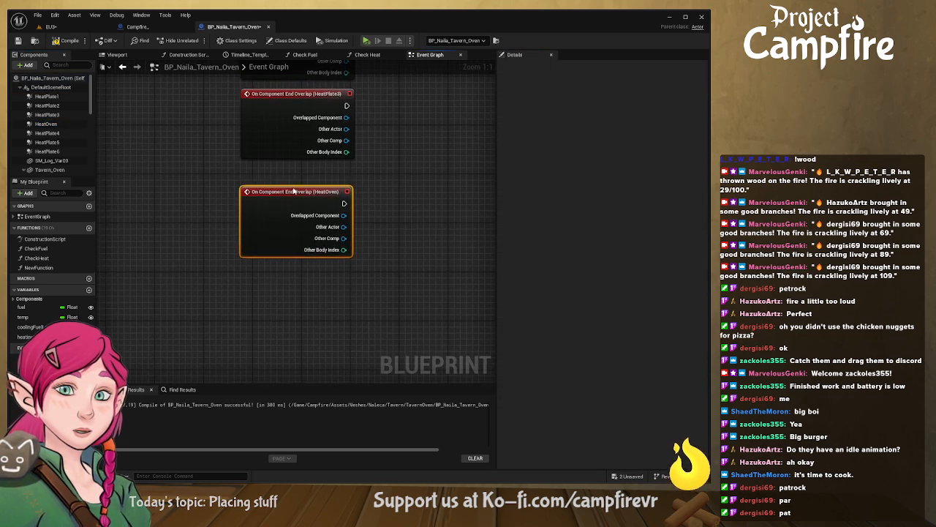
left_click_drag(294, 191, 295, 173)
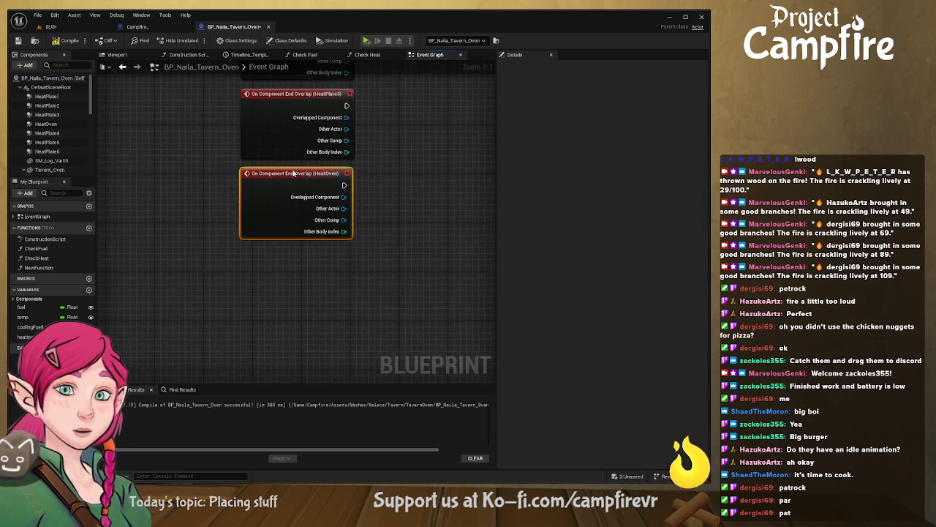
left_click(45, 133)
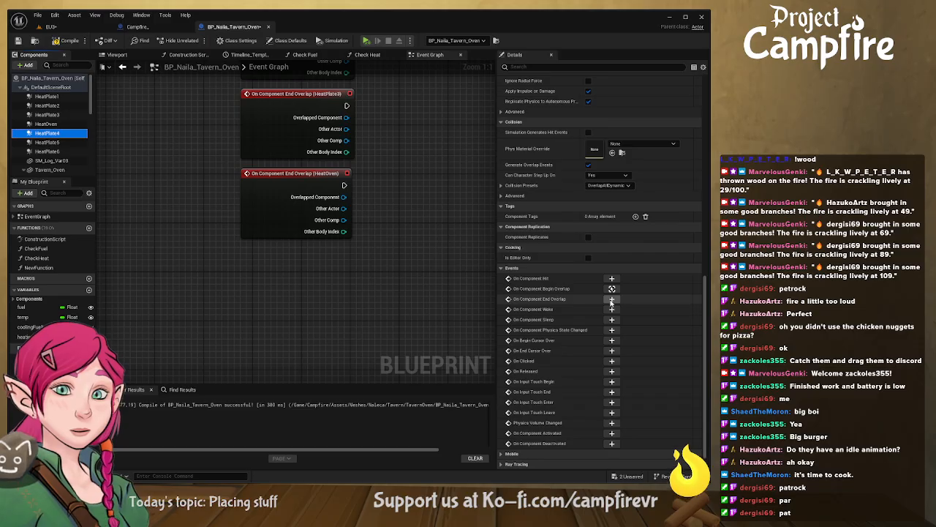
left_click(612, 299)
left_click_drag(298, 190, 297, 174)
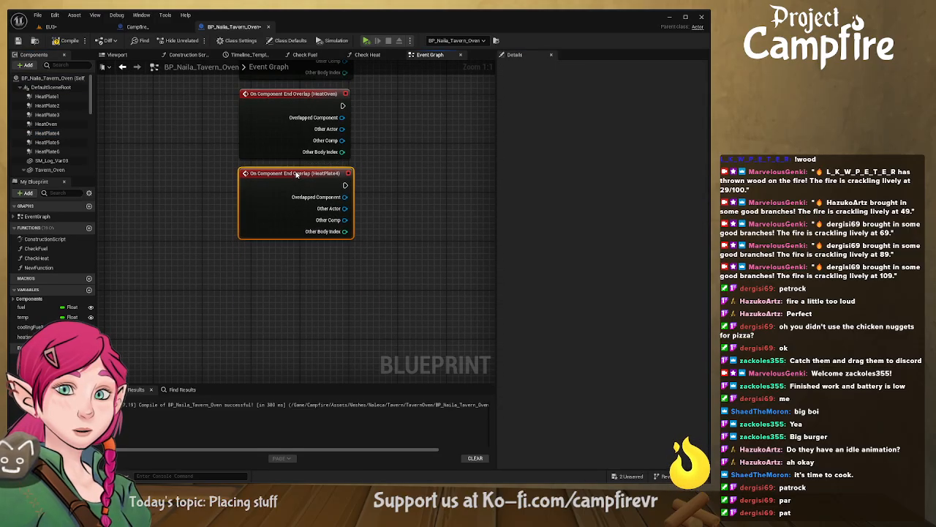
Step: Add On Component End Overlap events for HeatPlate5 and HeatPlate6 and stack them beneath HeatPlate4's end overlap event
left_click(56, 142)
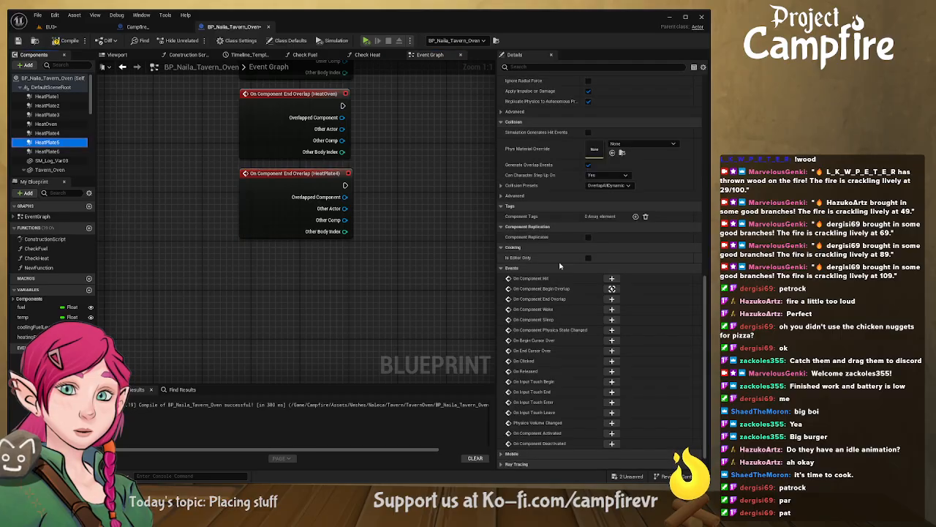
left_click(613, 299)
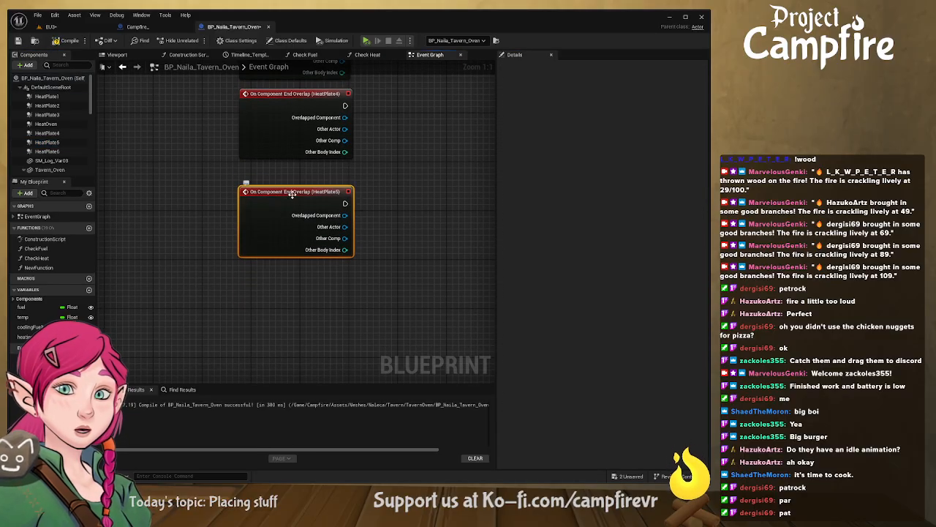
left_click(44, 151)
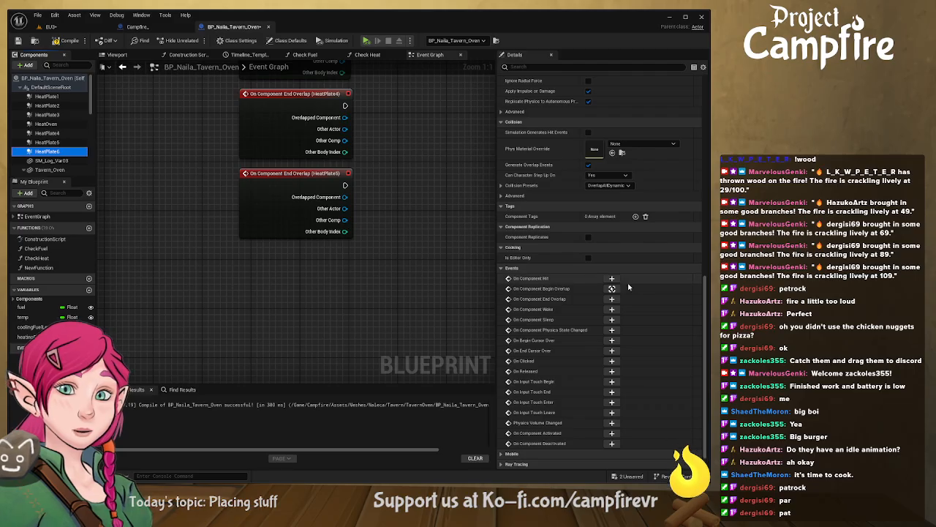
left_click(611, 300)
left_click_drag(319, 191, 316, 172)
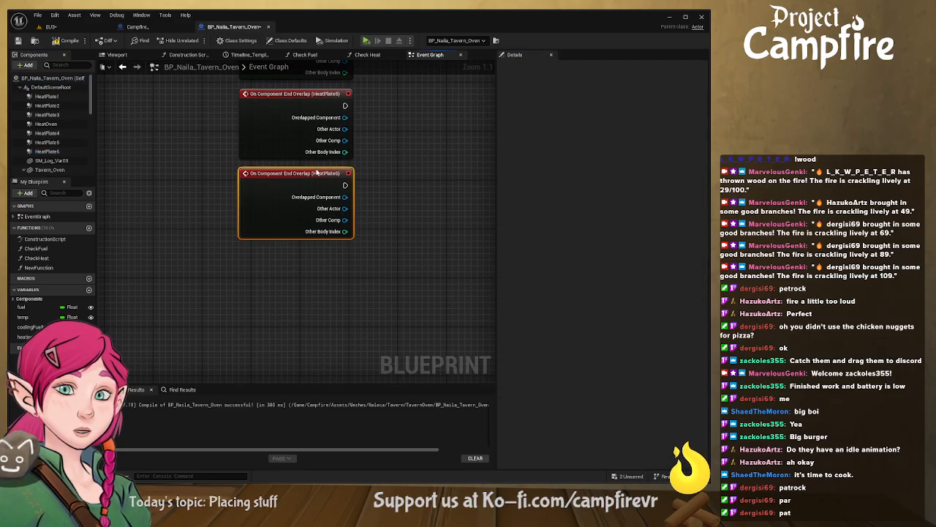
Step: Copy the End Grill node and its Heat Source Component reference from the campfire blueprint's event graph
right_click_drag(432, 161, 291, 312)
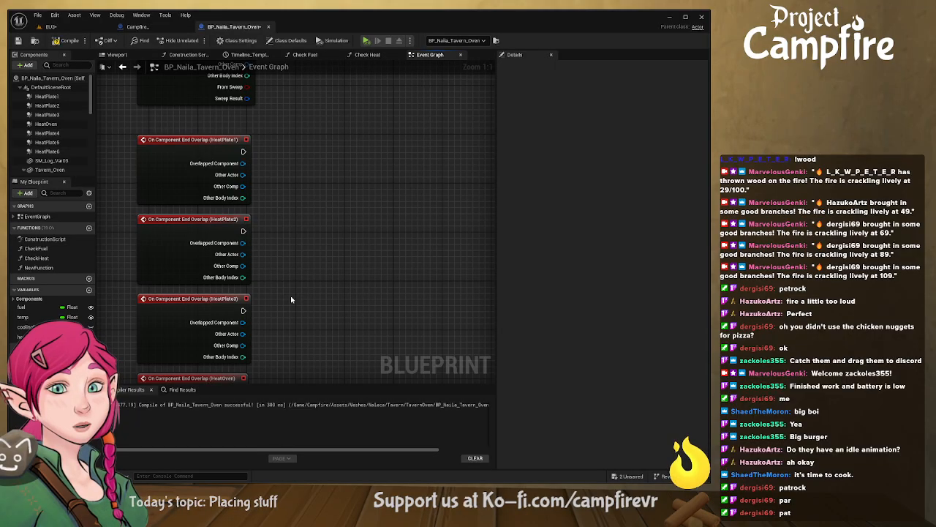
right_click_drag(291, 299, 322, 335)
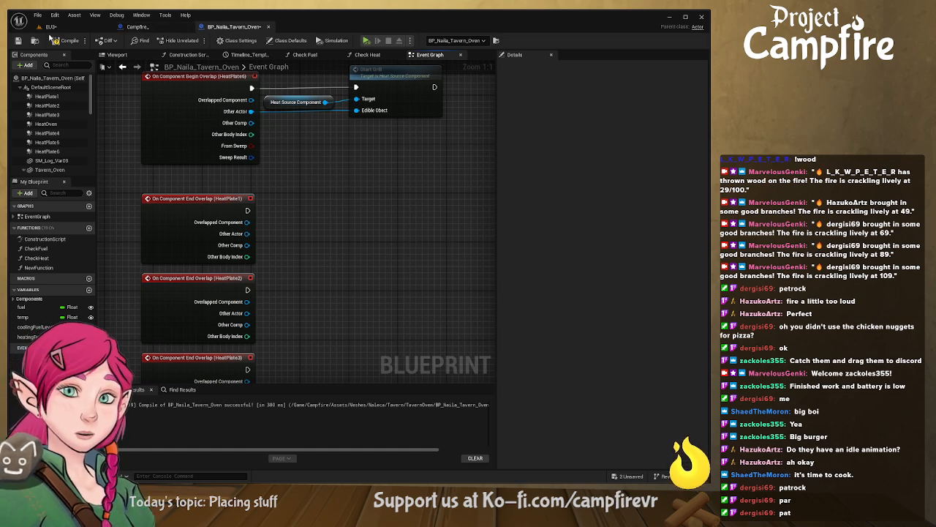
left_click(138, 27)
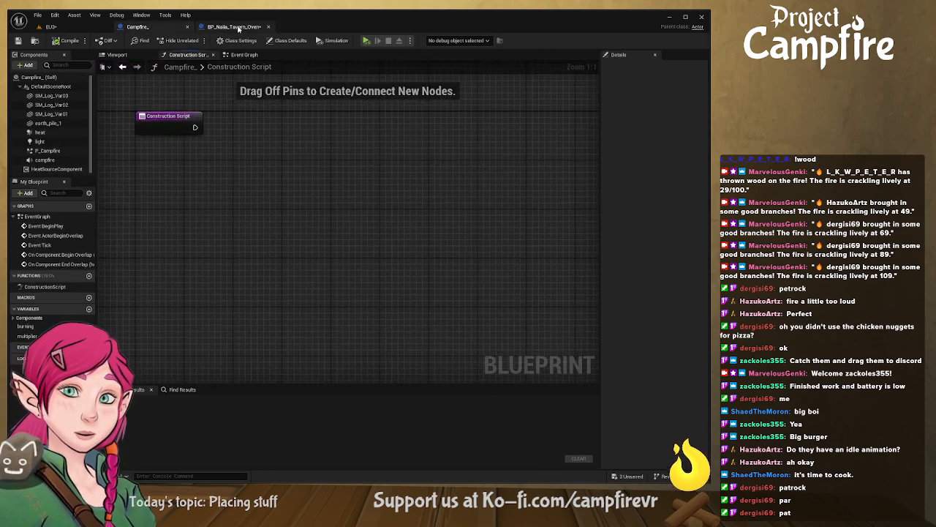
left_click(243, 55)
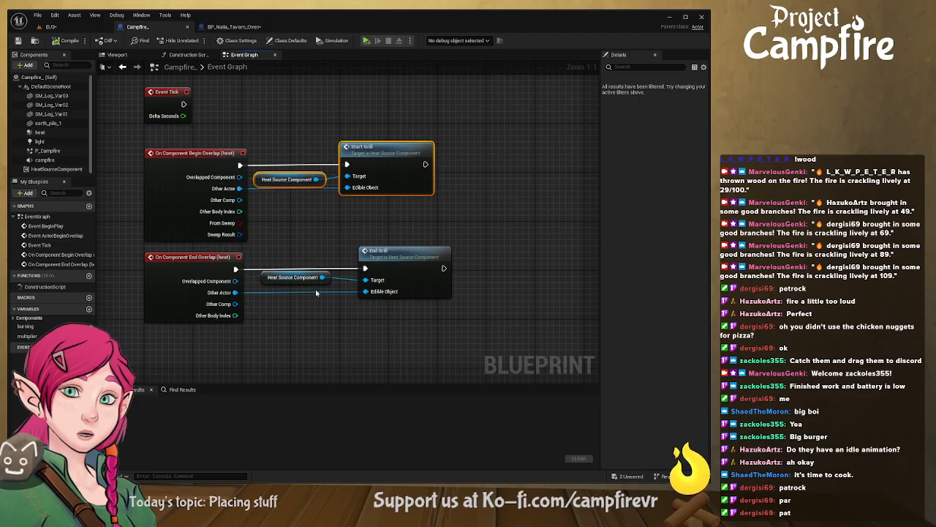
right_click_drag(278, 254, 273, 208)
left_click_drag(448, 309, 296, 212)
Step: Paste the End Grill pair beside HeatPlate1's end overlap event in the tavern oven blueprint and connect the execution
left_click(234, 26)
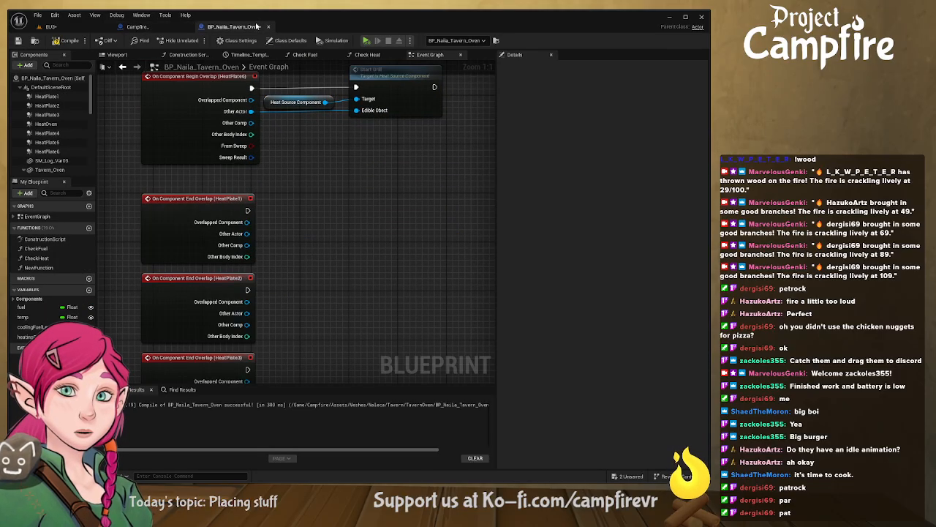
right_click_drag(334, 242, 287, 174)
key("ctrl+v")
left_click_drag(339, 165, 328, 135)
left_click_drag(193, 145, 354, 137)
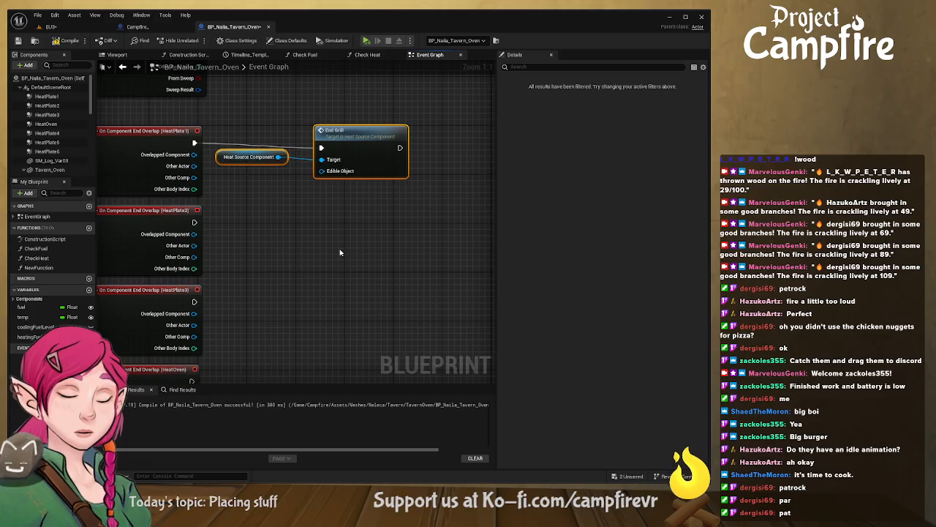
Step: Copy the End Grill pair to HeatPlate2's end overlap event, connect its execution, and wire both plates' Other Actor to Edible Object
key("ctrl+c")
key("ctrl+v")
left_click_drag(415, 240, 329, 218)
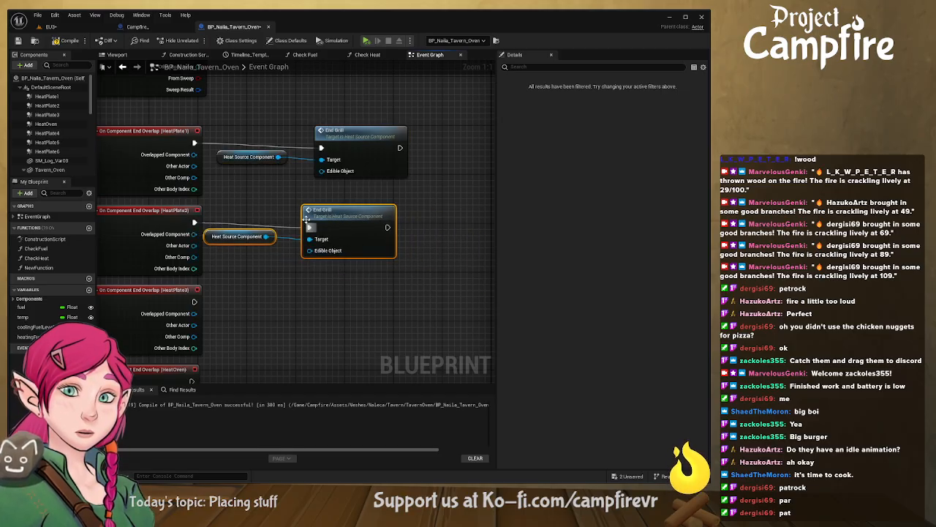
left_click_drag(194, 166, 325, 169)
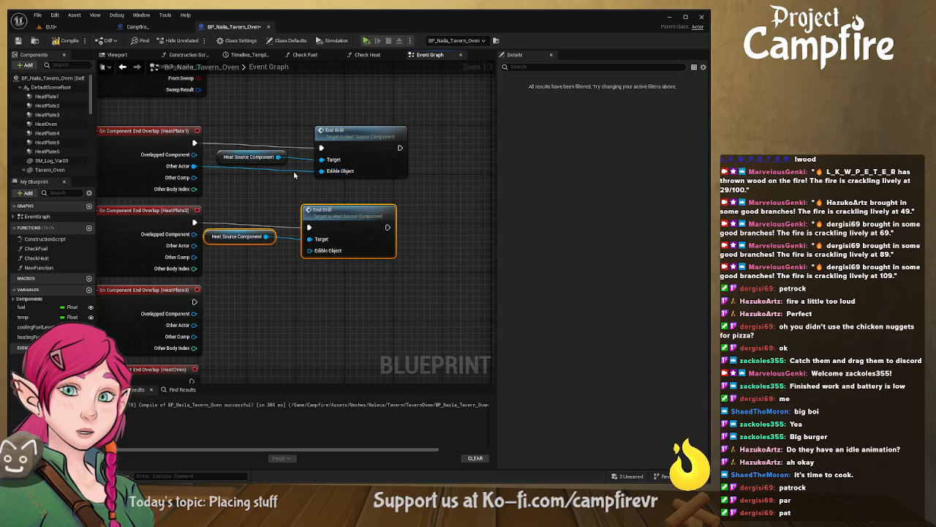
right_click_drag(293, 170, 320, 190)
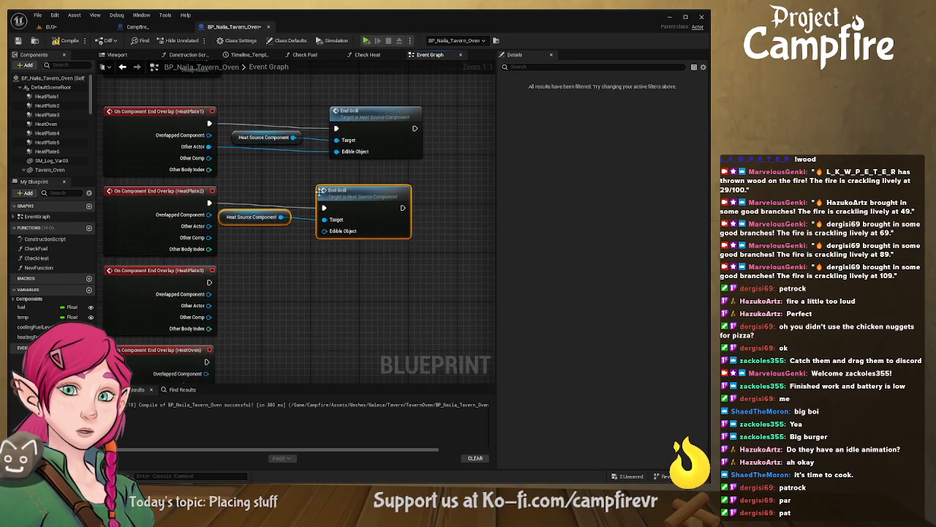
left_click_drag(209, 227, 339, 233)
Step: Paste an End Grill pair beside HeatPlate3's end overlap event, connect execution and Other Actor, and align it and HeatPlate2's End Grill node
right_click_drag(336, 252, 327, 203)
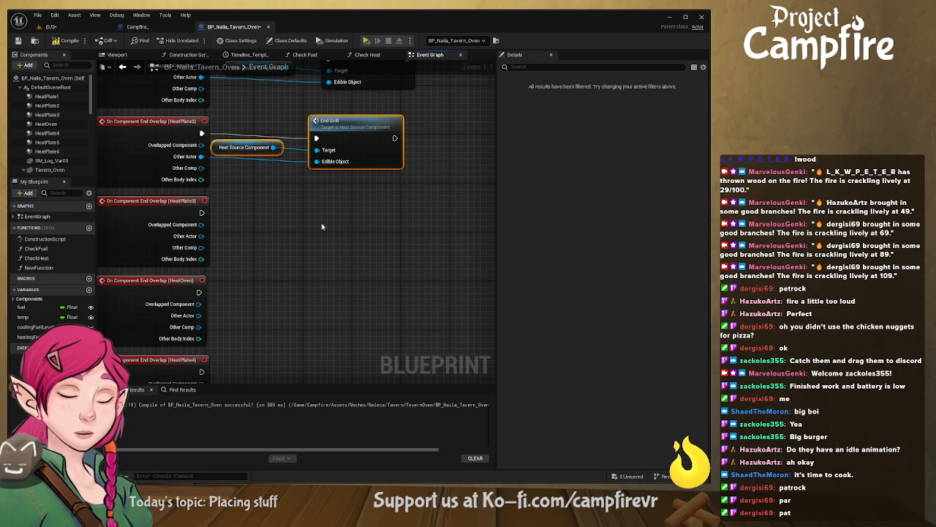
key("ctrl+v")
left_click_drag(402, 209, 338, 200)
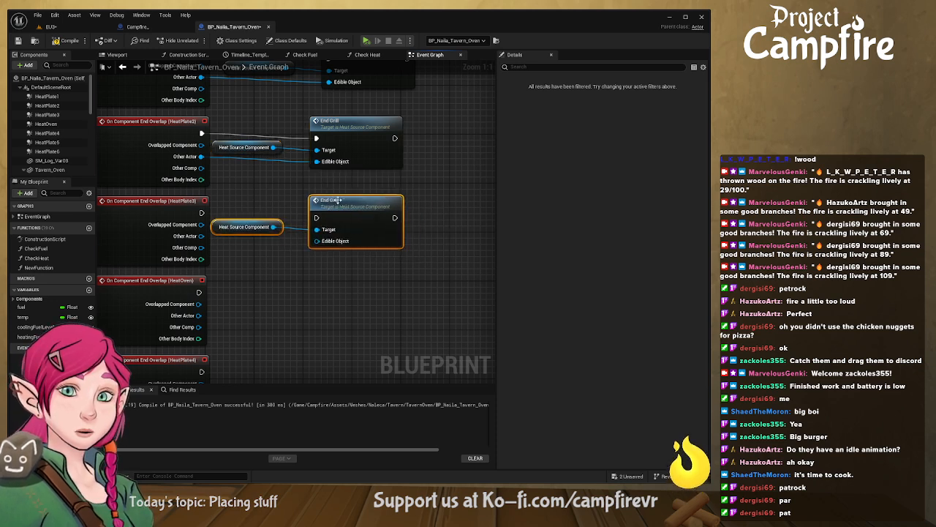
left_click_drag(200, 213, 317, 218)
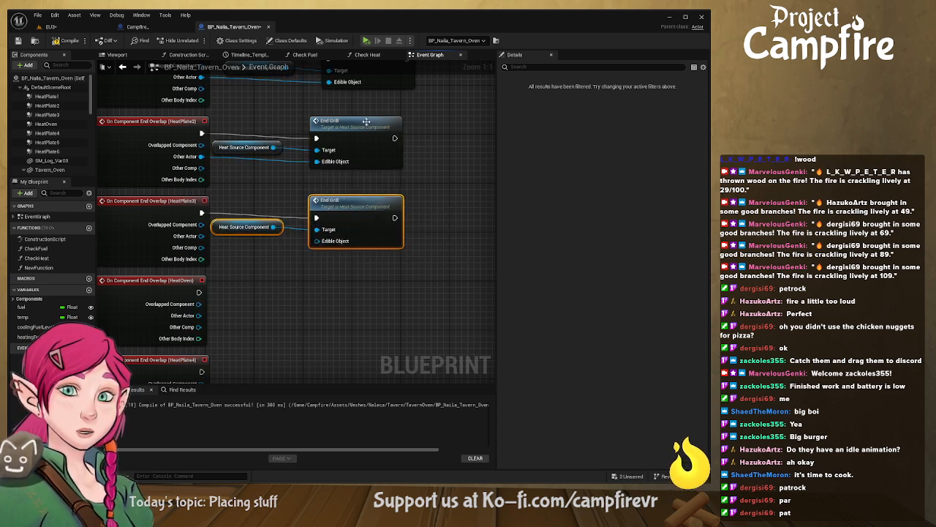
left_click(430, 164)
left_click_drag(378, 128, 375, 125)
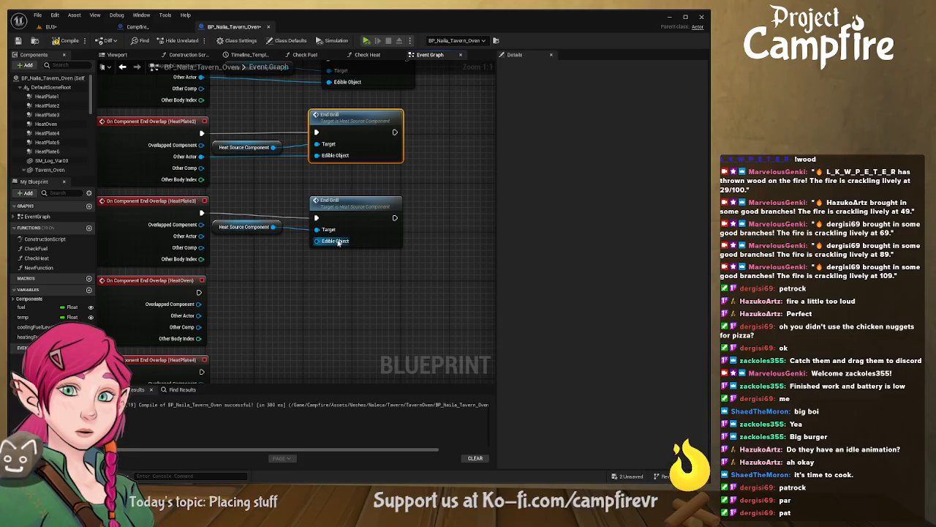
left_click_drag(353, 210, 353, 204)
left_click_drag(231, 228, 317, 235)
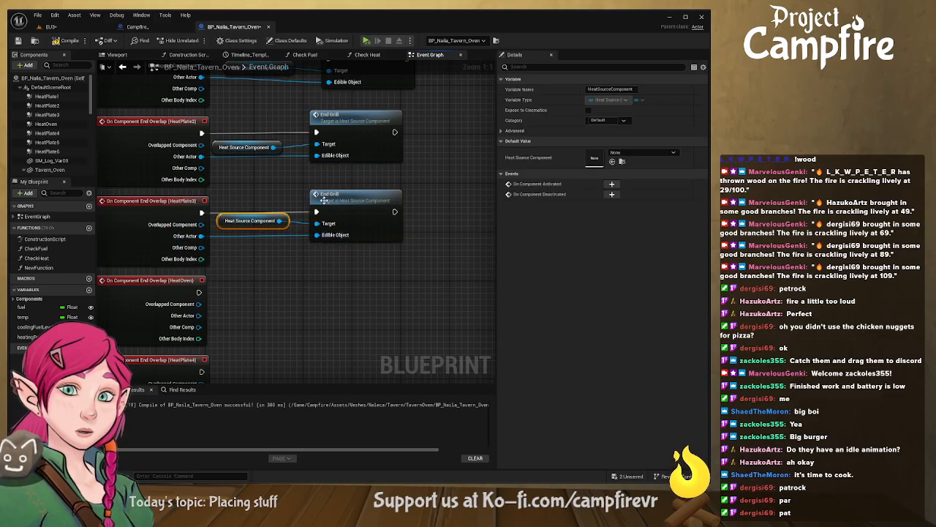
Step: Paste an End Grill pair beside HeatOven's end overlap event, connect execution and Other Actor to Edible Object, and align the nodes
right_click_drag(334, 267, 342, 185)
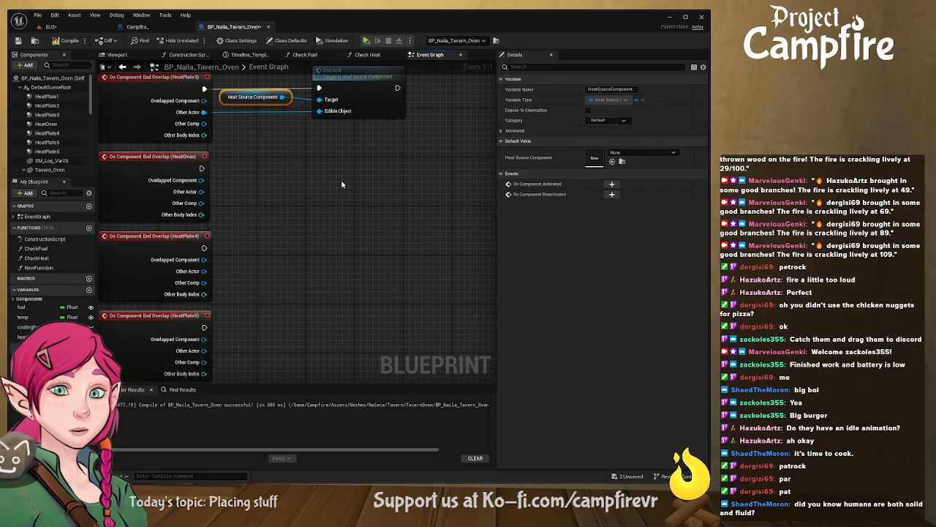
key("ctrl+v")
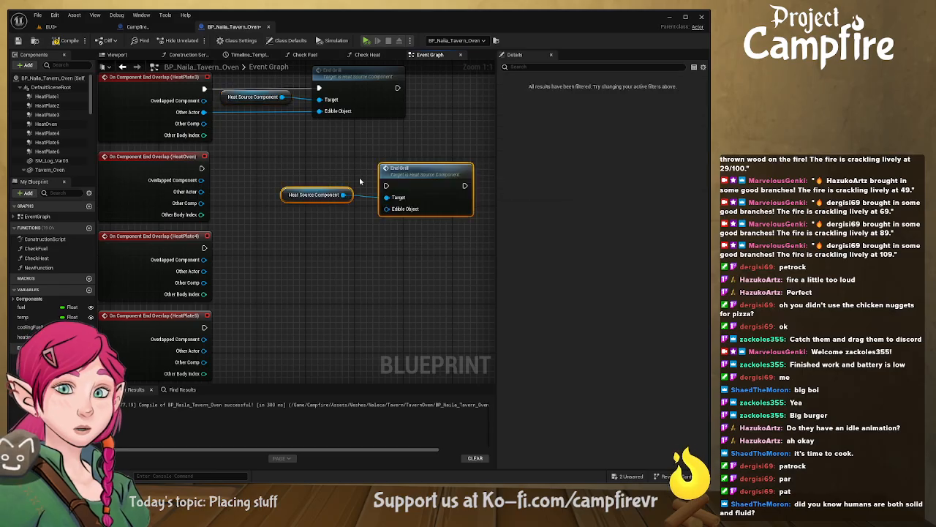
left_click_drag(404, 168, 337, 159)
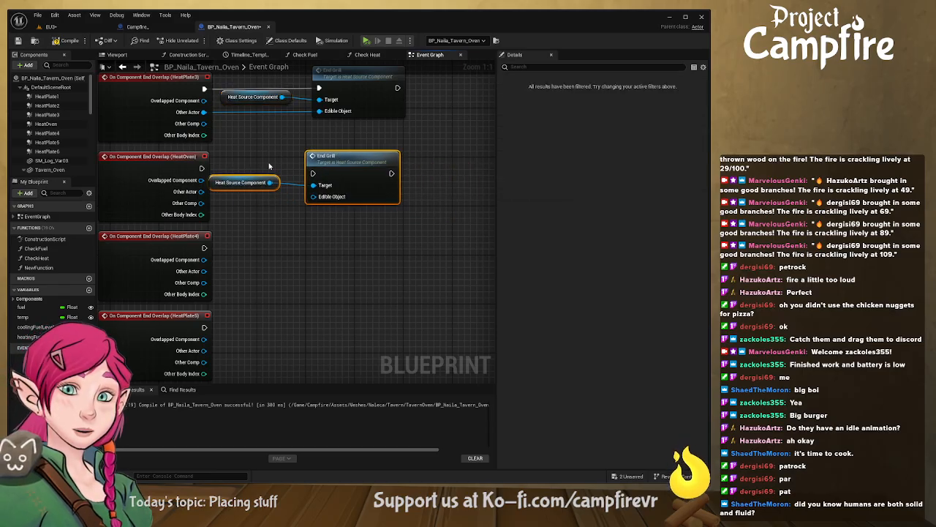
left_click_drag(202, 169, 314, 174)
left_click_drag(201, 192, 326, 194)
left_click_drag(360, 155, 361, 151)
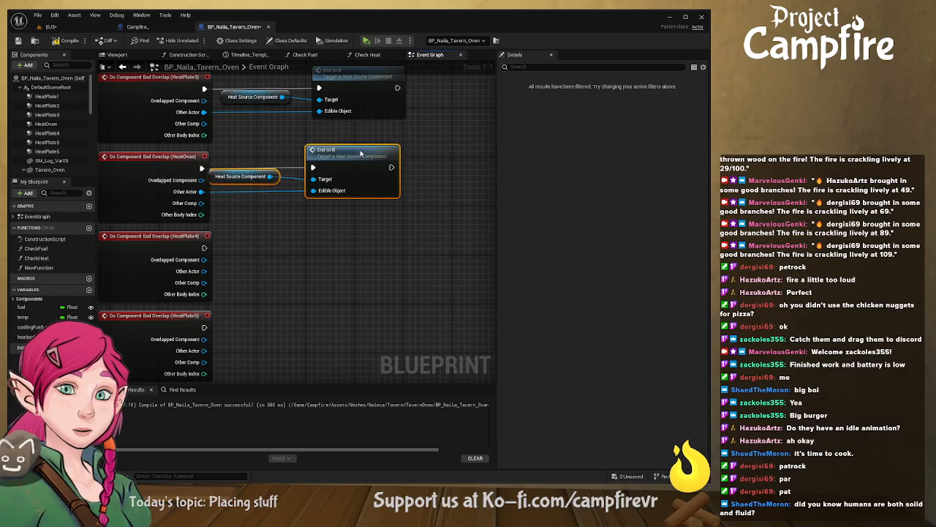
Step: Paste the End Grill pair beside HeatPlate4's end overlap event and connect the execution and Other Actor to Edible Object
key("ctrl+v")
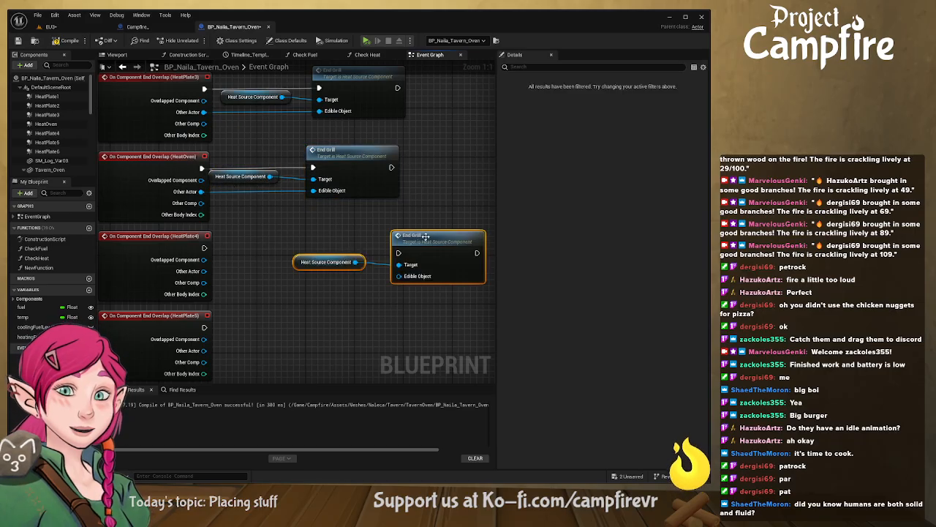
left_click_drag(425, 237, 359, 238)
left_click_drag(205, 271, 320, 270)
right_click_drag(317, 292, 305, 202)
left_click_drag(365, 140, 361, 143)
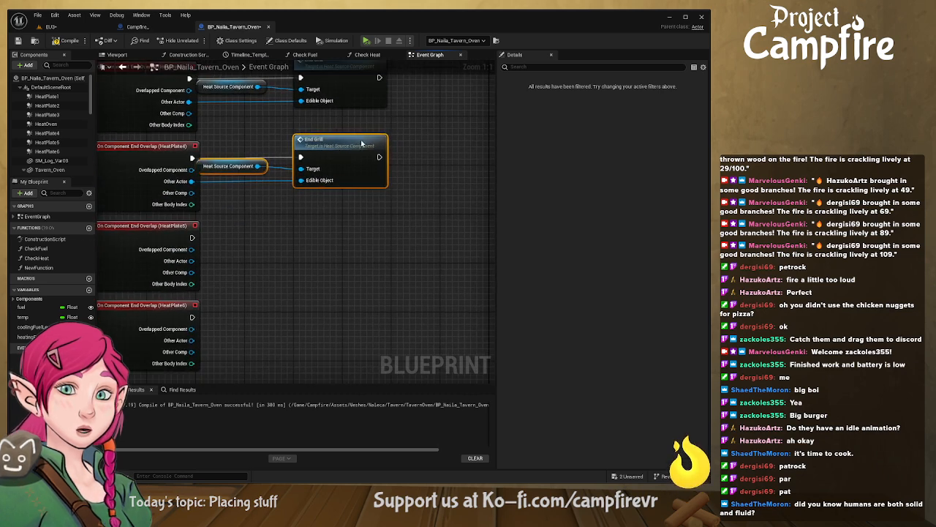
Step: Nudge HeatPlate4's Heat Source Component node, then paste an aligned End Grill pair for HeatPlate5's end overlap event, connecting execution and Other Actor
left_click(300, 207)
left_click_drag(217, 166, 223, 166)
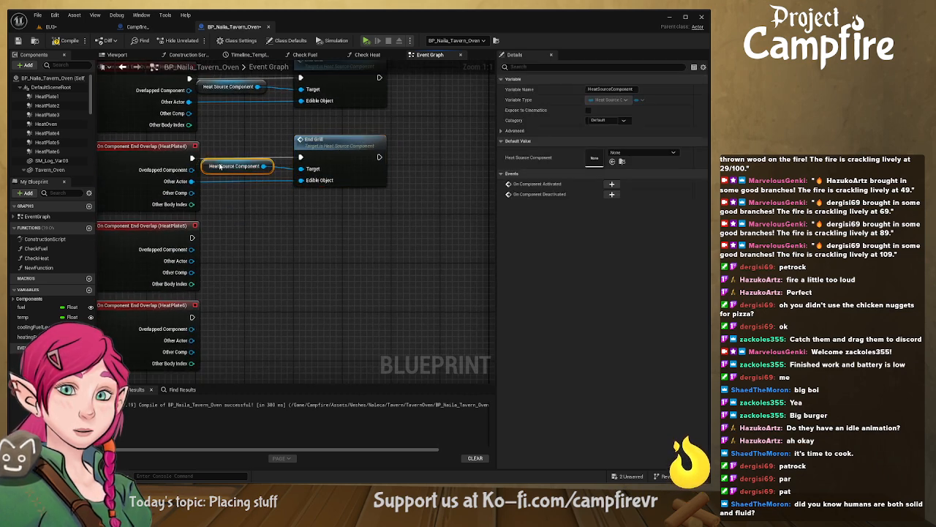
key("ctrl+v")
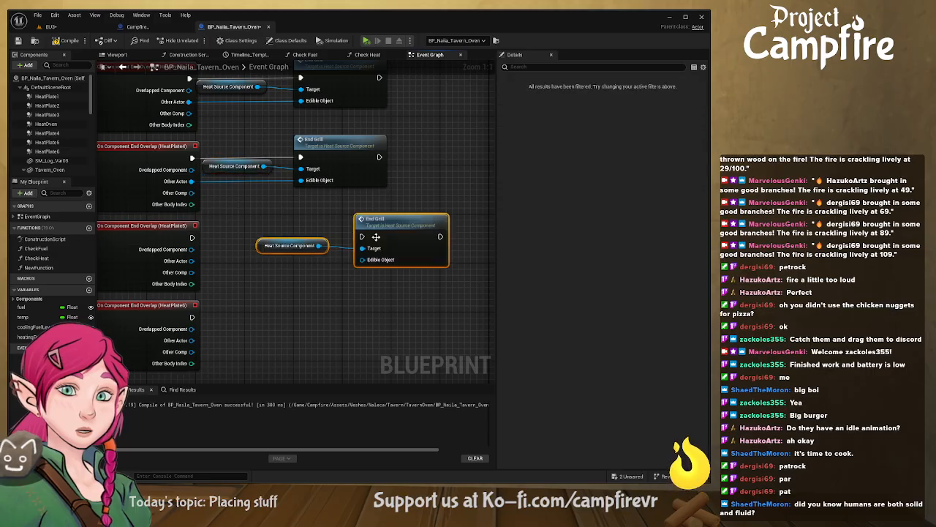
left_click_drag(396, 225, 341, 231)
left_click_drag(192, 237, 310, 243)
left_click_drag(192, 262, 308, 265)
left_click_drag(350, 226, 350, 220)
Step: Paste an End Grill pair beside HeatPlate6's end overlap event, wire execution and Other Actor, align the nodes, and save the blueprint
right_click_drag(325, 308, 331, 207)
key("ctrl+v")
left_click_drag(396, 218, 341, 205)
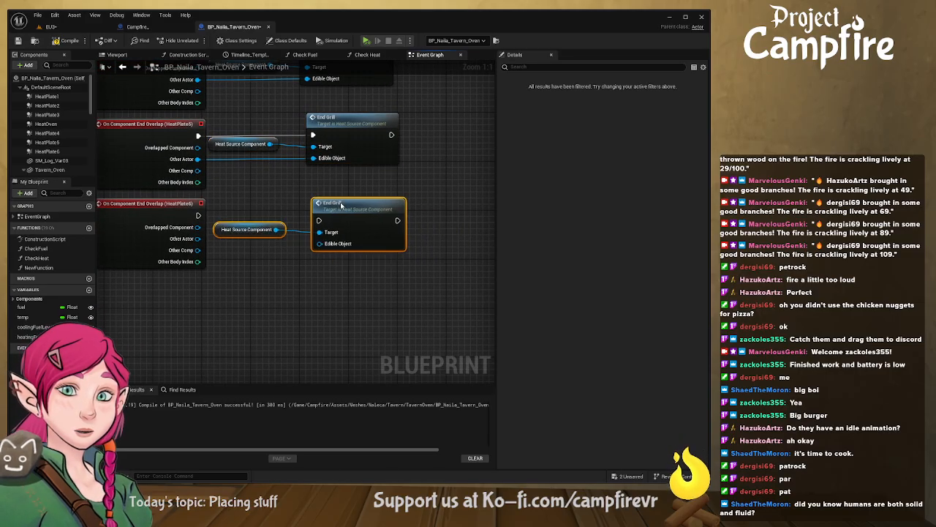
left_click_drag(198, 216, 331, 217)
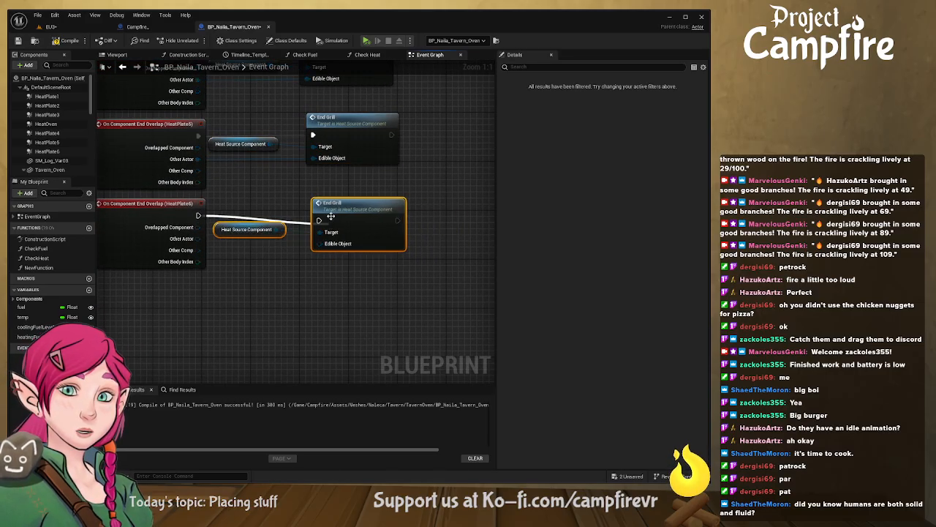
left_click(237, 208)
left_click_drag(198, 216, 320, 220)
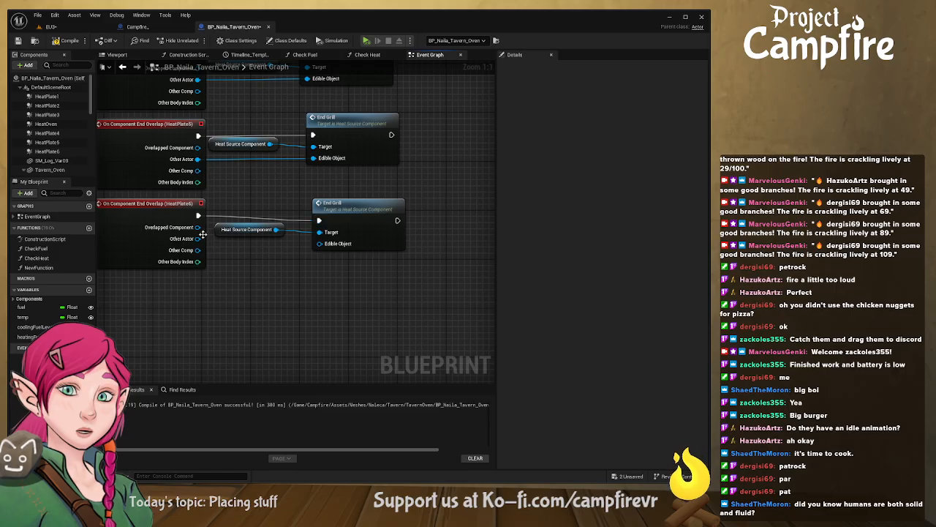
left_click_drag(198, 238, 346, 204)
left_click_drag(224, 229, 229, 223)
key("ctrl+s")
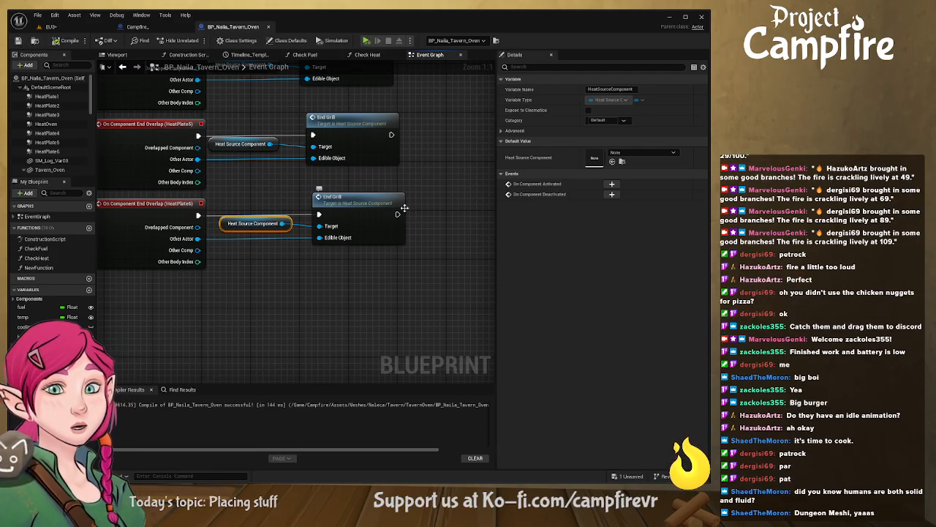
Step: Align HeatPlate1's End Grill node closer to its end overlap event, then compile and save the tavern oven blueprint
right_click_drag(385, 180, 411, 313)
right_click_drag(350, 158, 357, 288)
right_click_drag(317, 224, 328, 344)
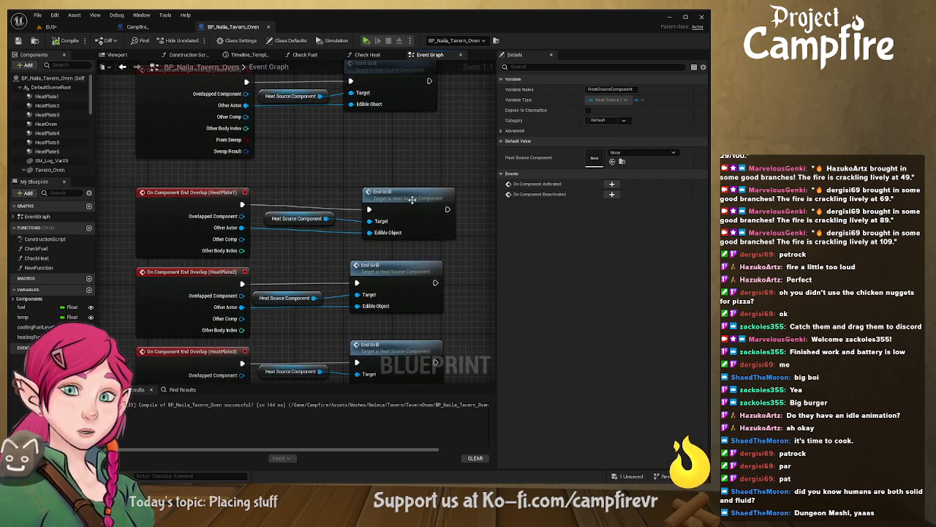
left_click_drag(412, 200, 398, 194)
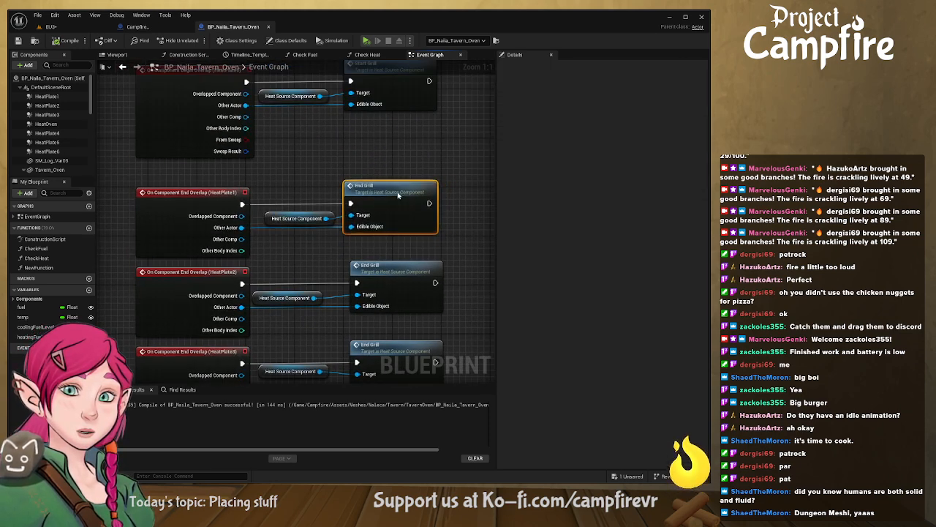
left_click(66, 40)
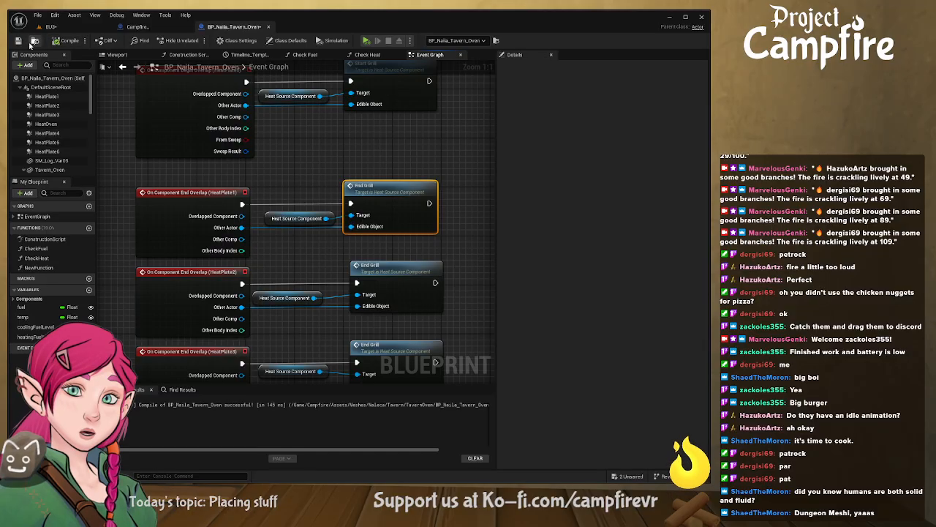
left_click(20, 41)
Step: Close the BP_Naila_Tavern_Oven and Campfire_ blueprints and return to the oven in the EU3 level
left_click(61, 27)
right_click_drag(211, 202, 247, 206)
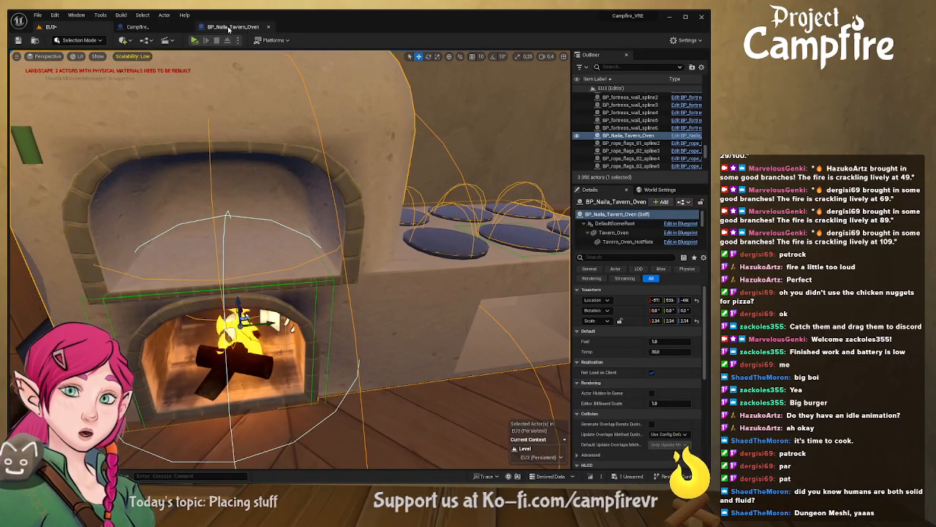
left_click(155, 27)
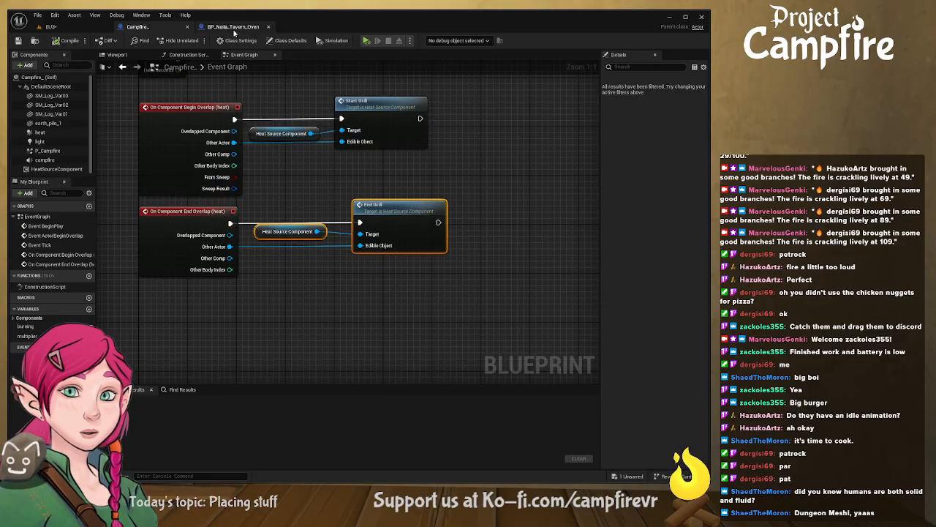
left_click(269, 27)
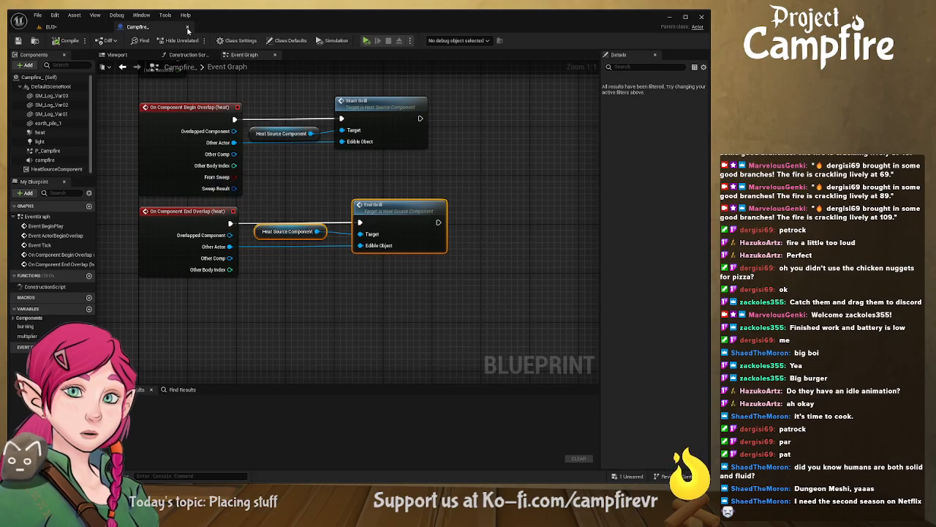
left_click(187, 28)
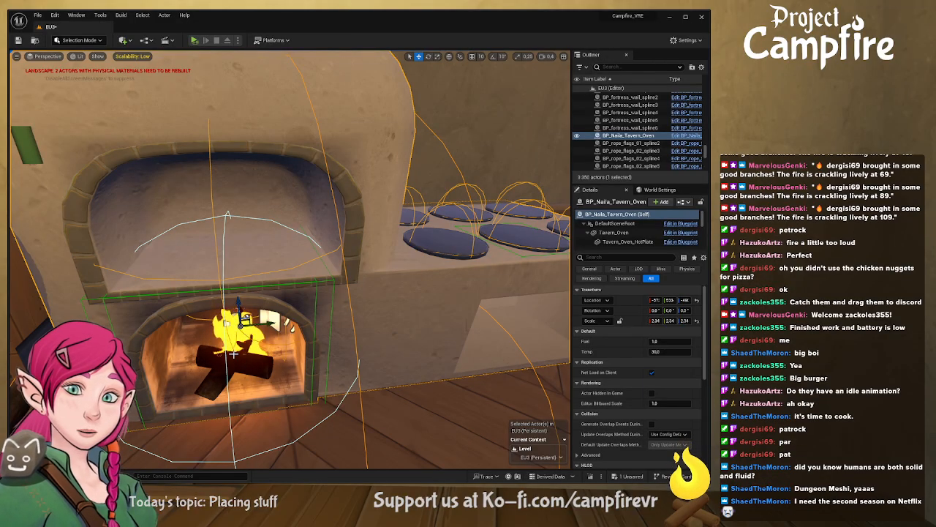
right_click_drag(233, 354, 291, 379)
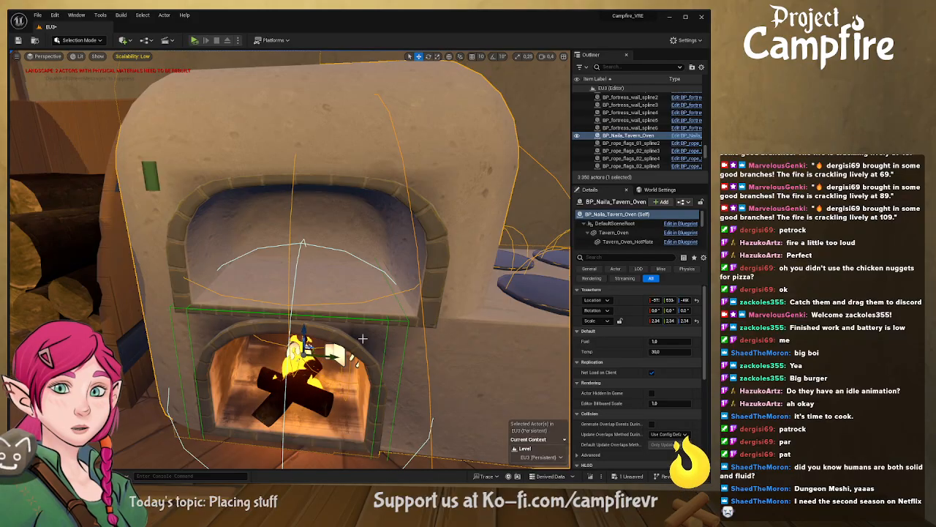
right_click_drag(379, 345, 314, 350)
Step: Search all project content for "pan" and select the Pan static mesh
key("ctrl+space")
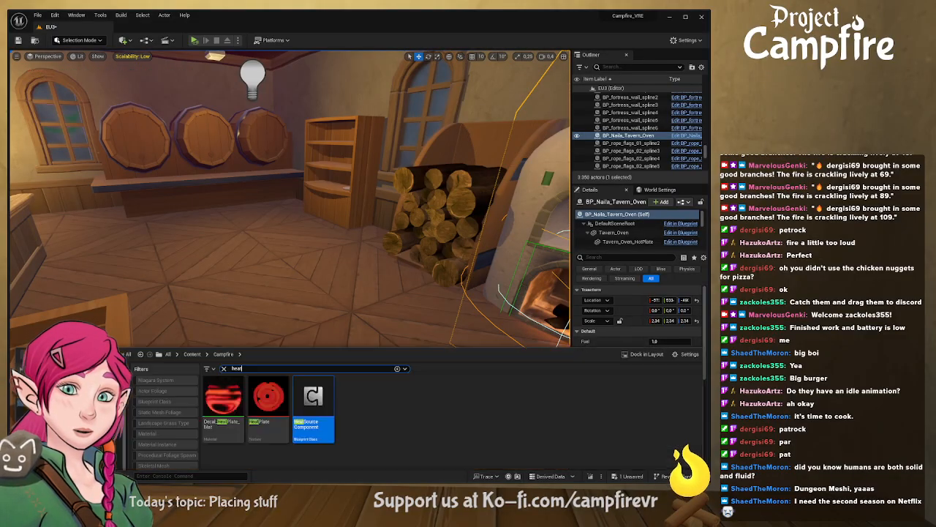
left_click(192, 240)
left_click(255, 254)
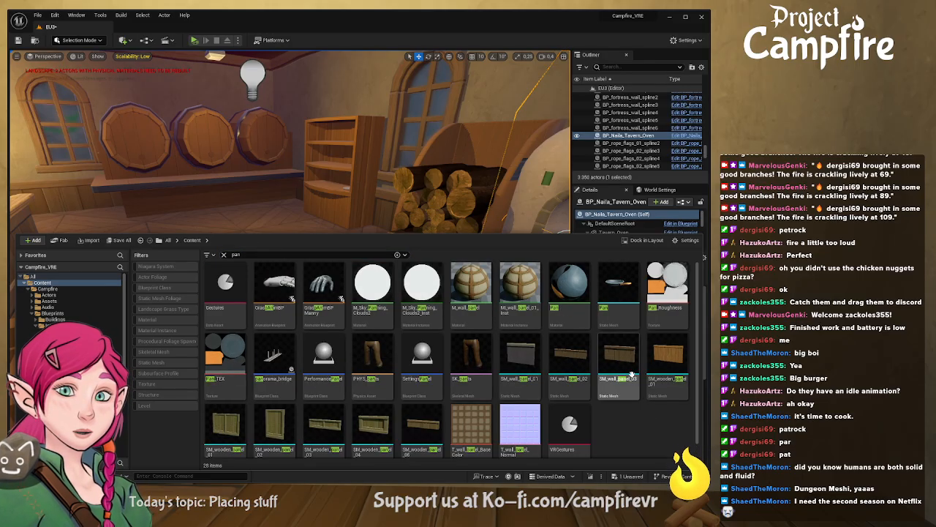
left_click(634, 313)
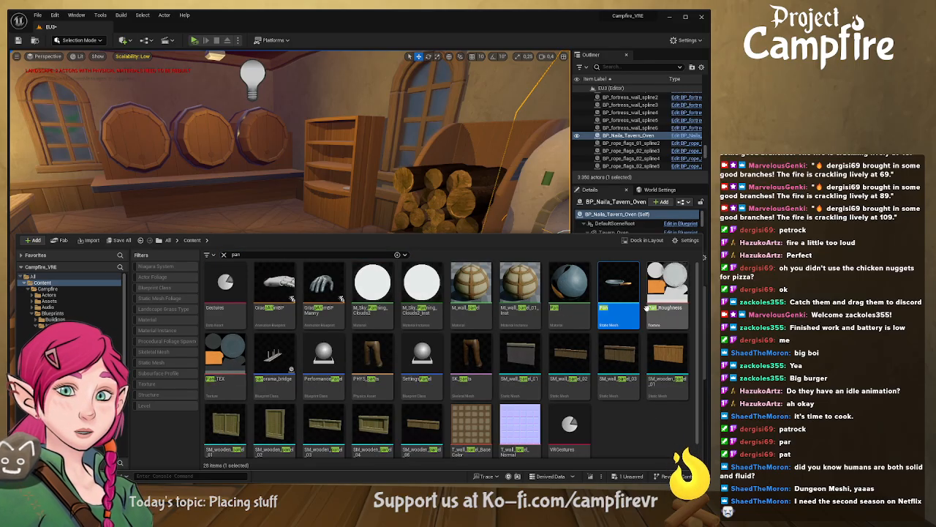
scroll(631, 311, "down", 1)
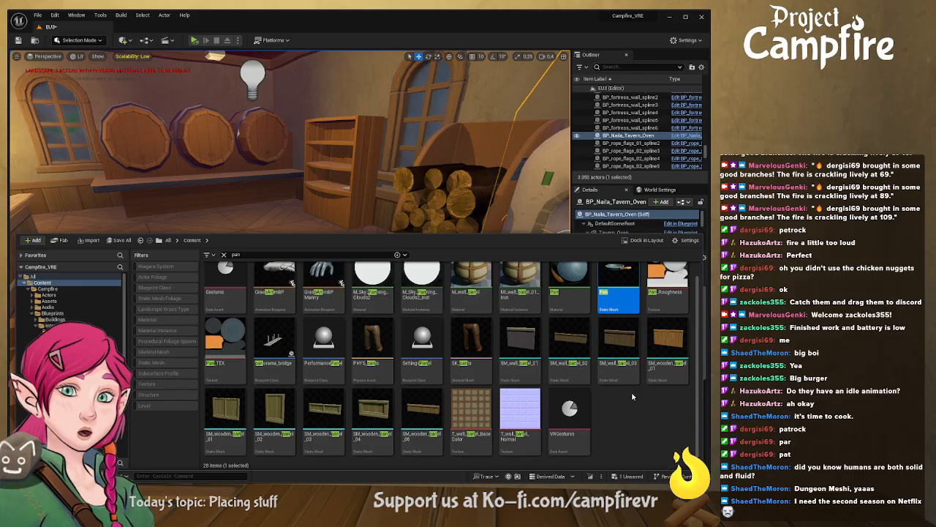
scroll(631, 392, "up", 1)
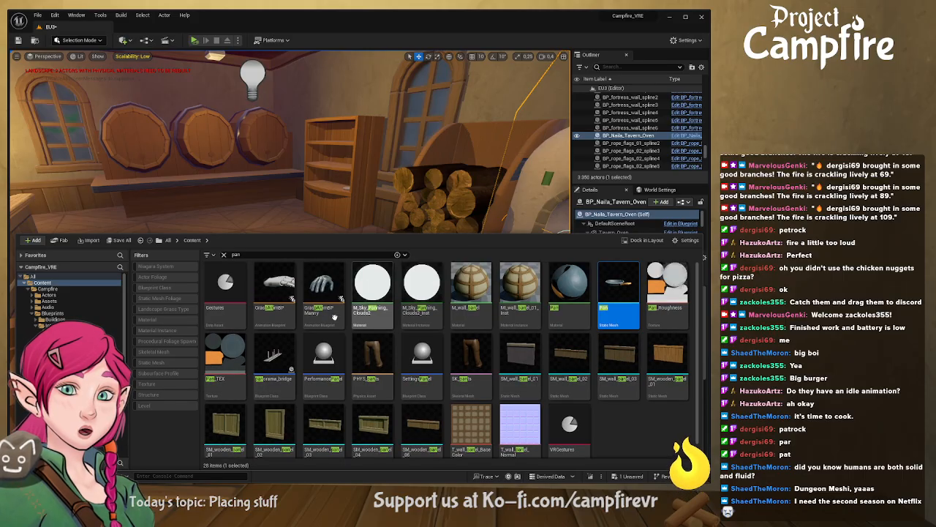
Step: Clear the asset search and open the Items folder inside Campfire's Blueprints folder
left_click(167, 240)
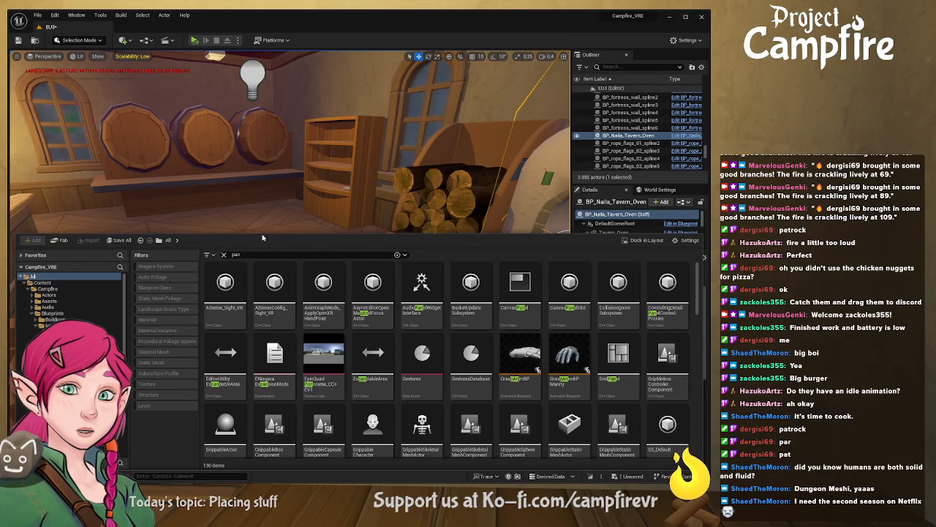
left_click(223, 254)
double_click(224, 283)
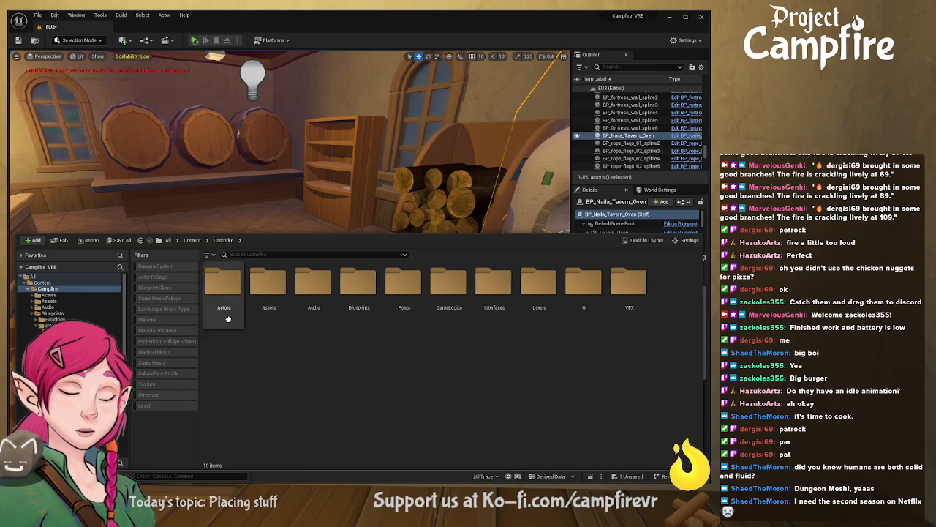
double_click(228, 322)
double_click(358, 293)
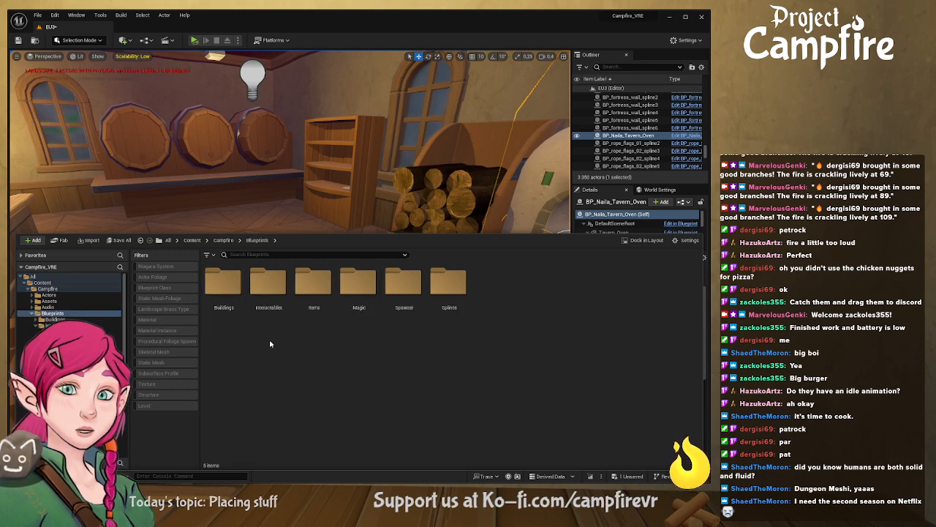
double_click(269, 282)
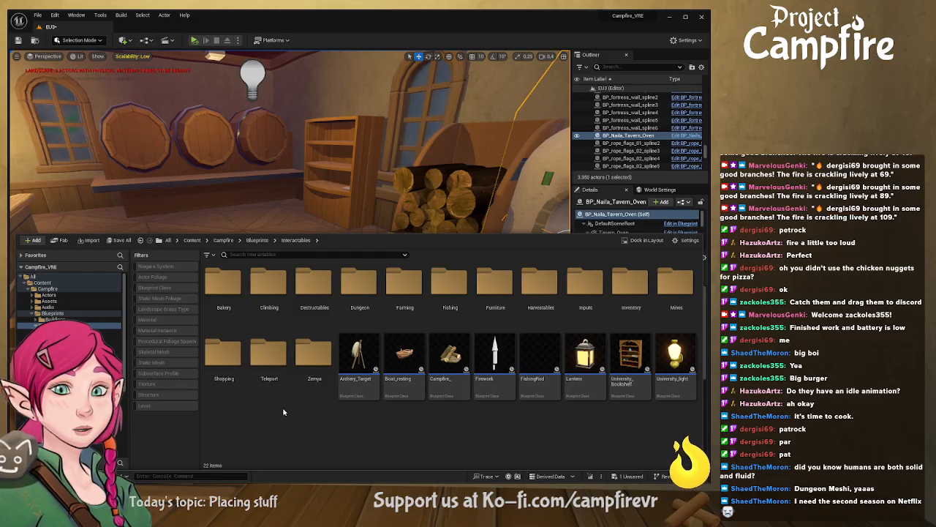
left_click(257, 240)
double_click(314, 288)
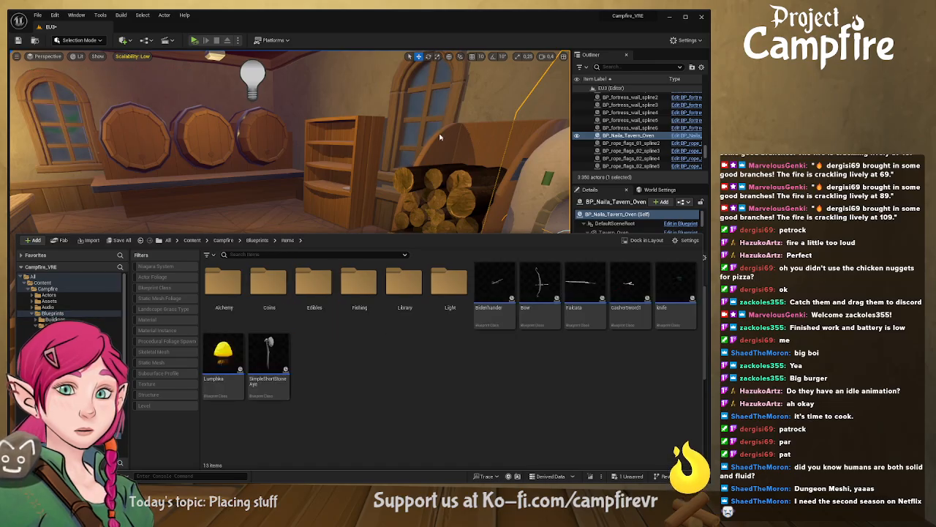
Step: Create a folder named Cooking inside the Items folder and open it
key("ctrl+shift+n")
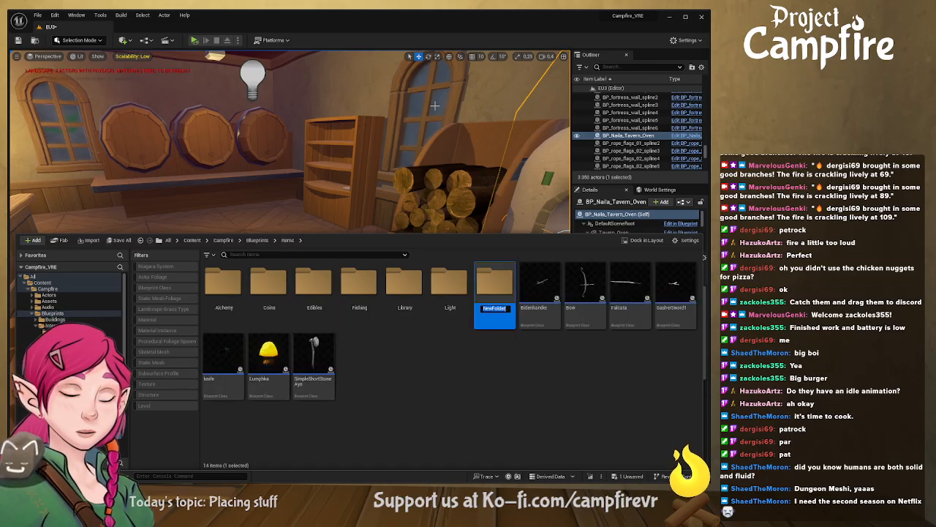
type("Cooking")
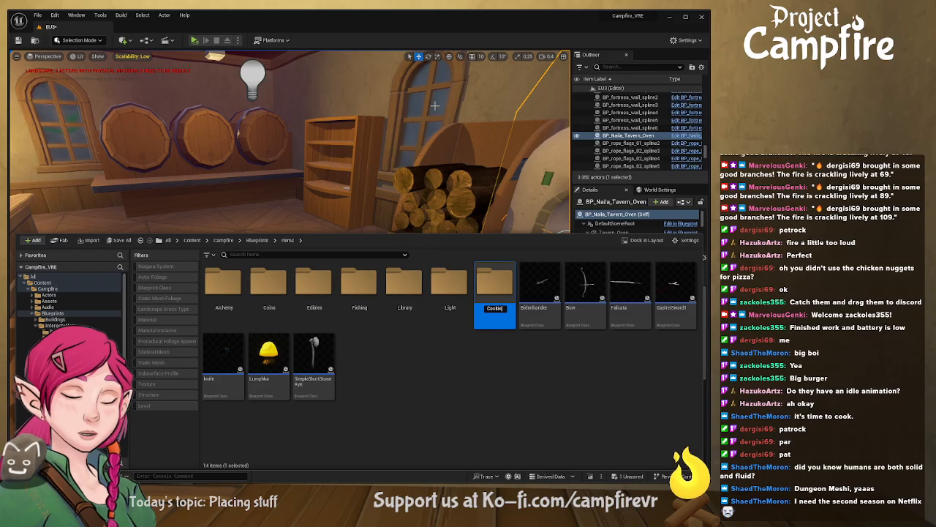
key("Return")
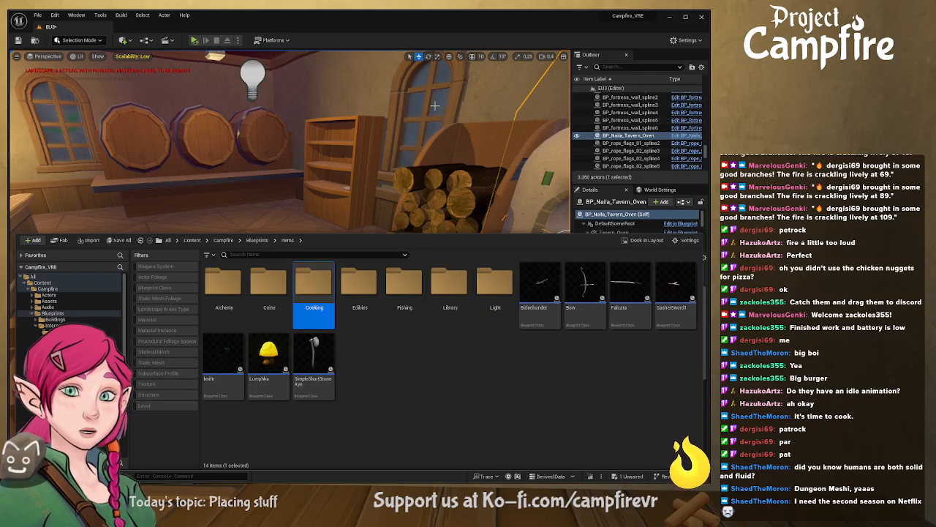
double_click(327, 277)
Step: Create an Actor blueprint class named Pan_1 in the Cooking folder
right_click_drag(342, 191, 157, 187)
key("ctrl+space")
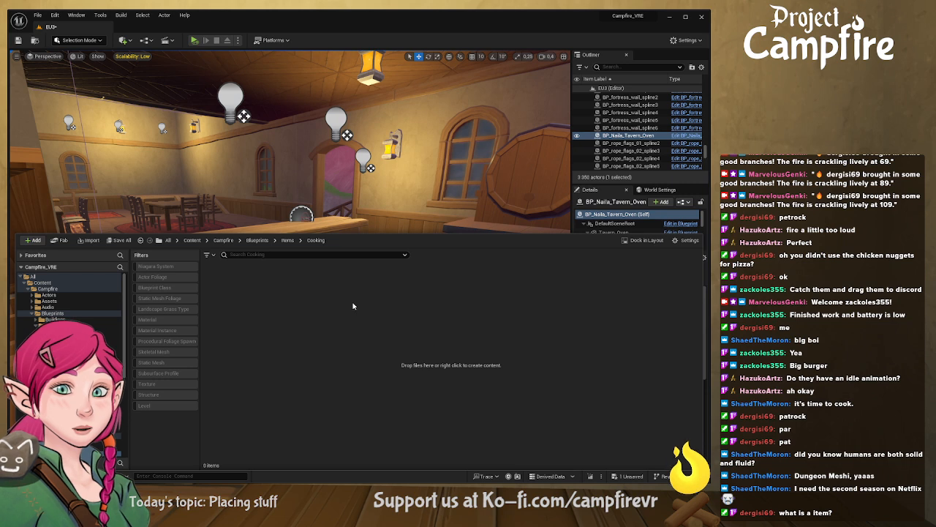
left_click(601, 214)
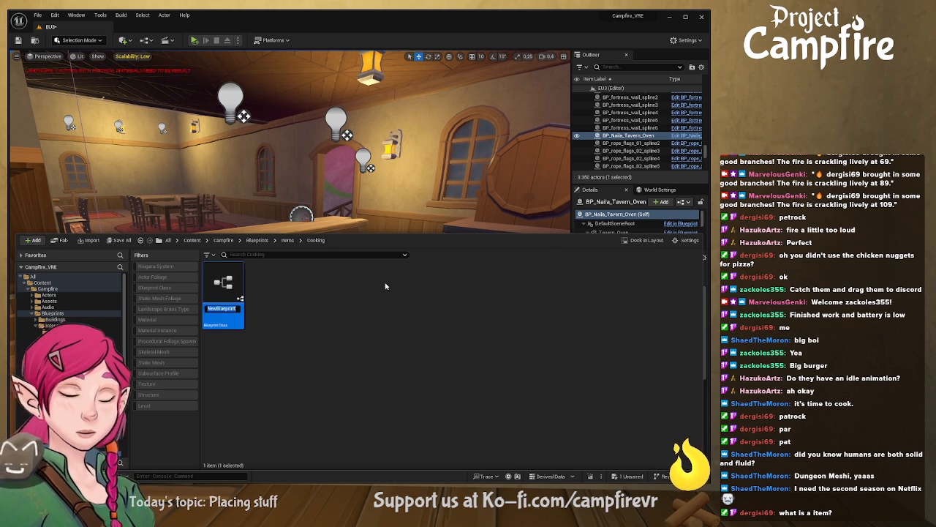
type("Pan")
key("Return")
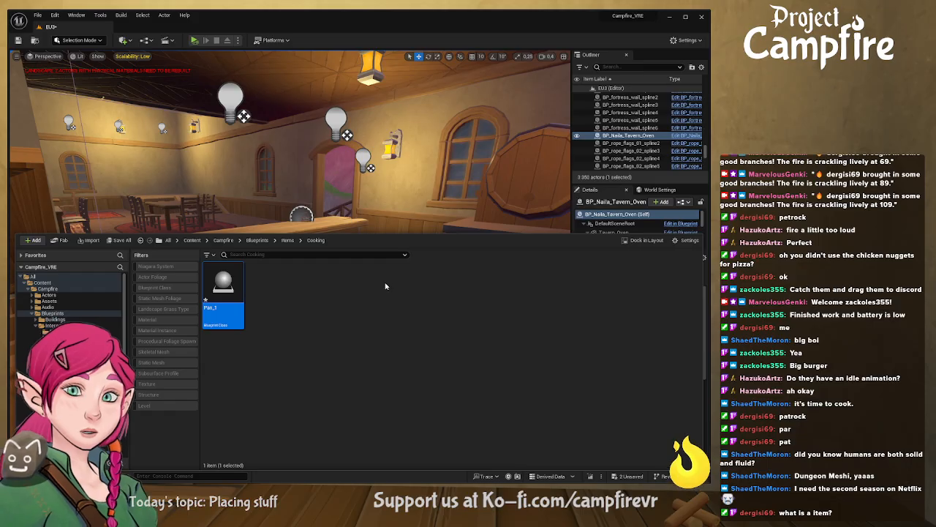
Step: Open the Pan_1 blueprint, add a Static Mesh component, and assign the Pan mesh to it
key("ctrl+space")
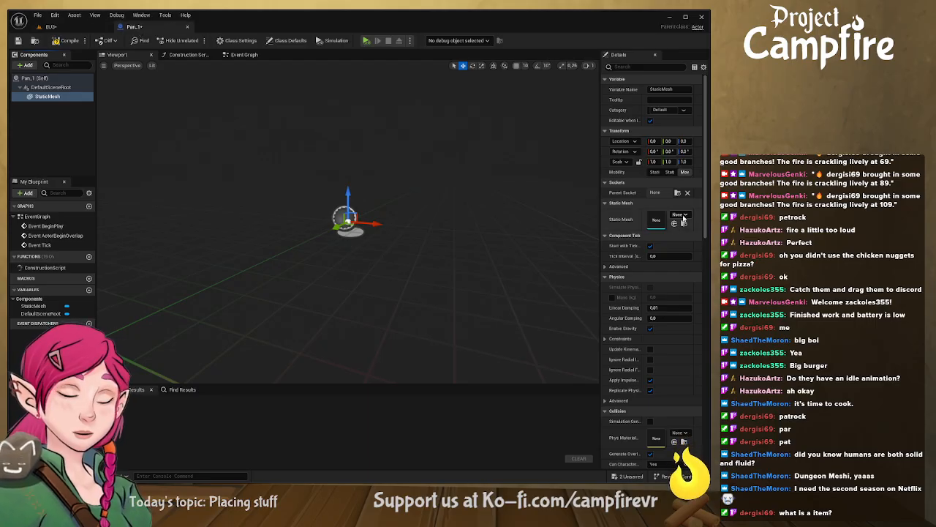
left_click(684, 216)
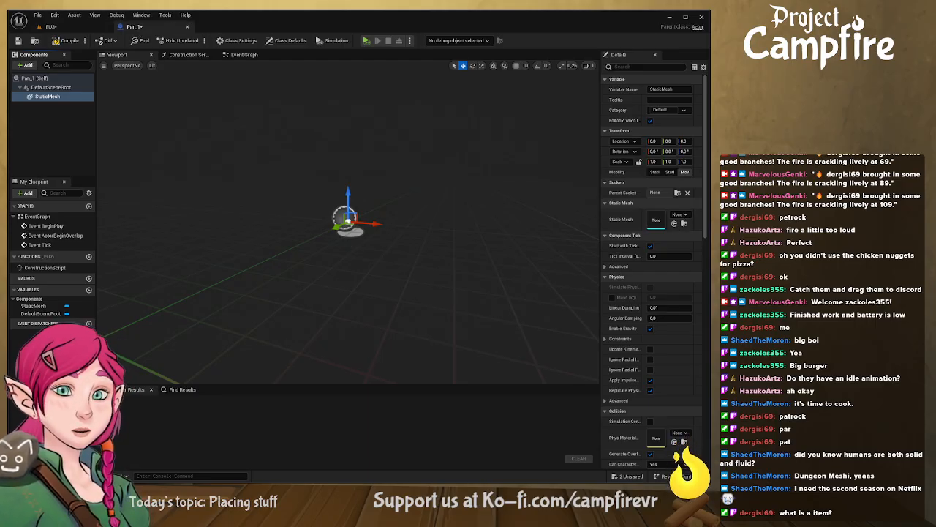
left_click(655, 289)
key("e")
right_click_drag(456, 237, 431, 282)
scroll(454, 307, "down", 1)
key("w")
key("s")
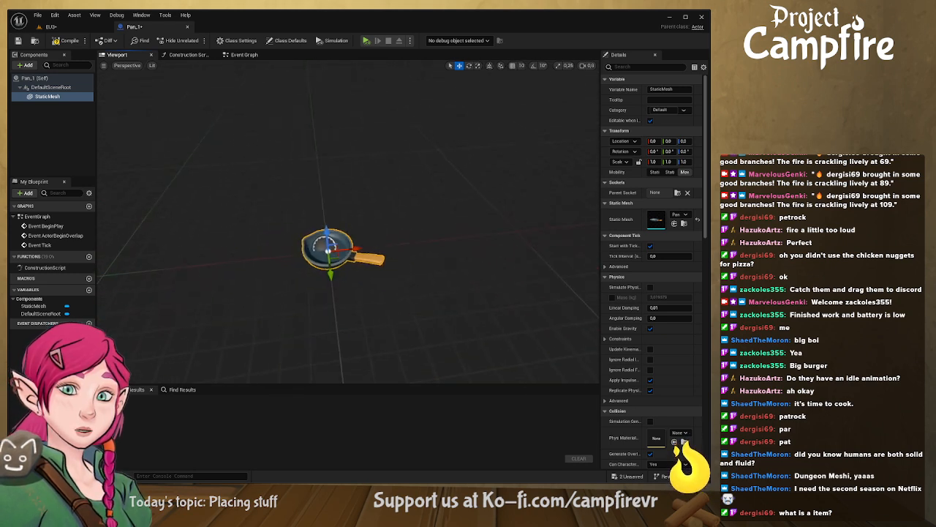
Step: Search the project content for "grab" and select the first GrabComponent blueprint class
left_click(49, 126)
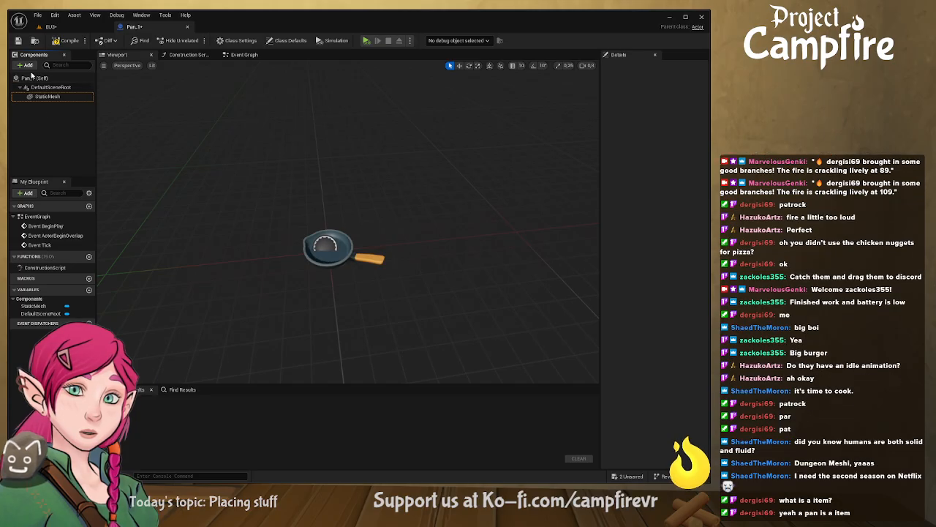
key("ctrl+space")
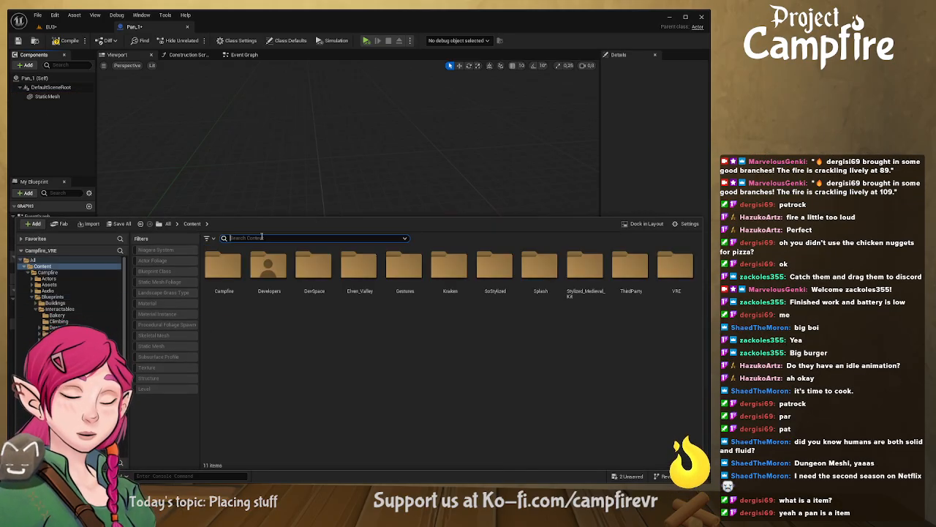
type("grib")
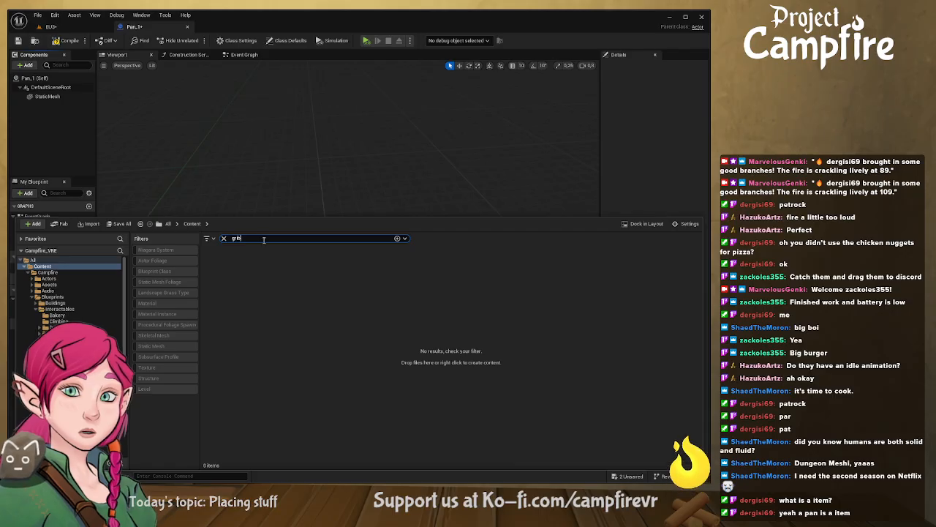
key("BackSpace")
key("BackSpace")
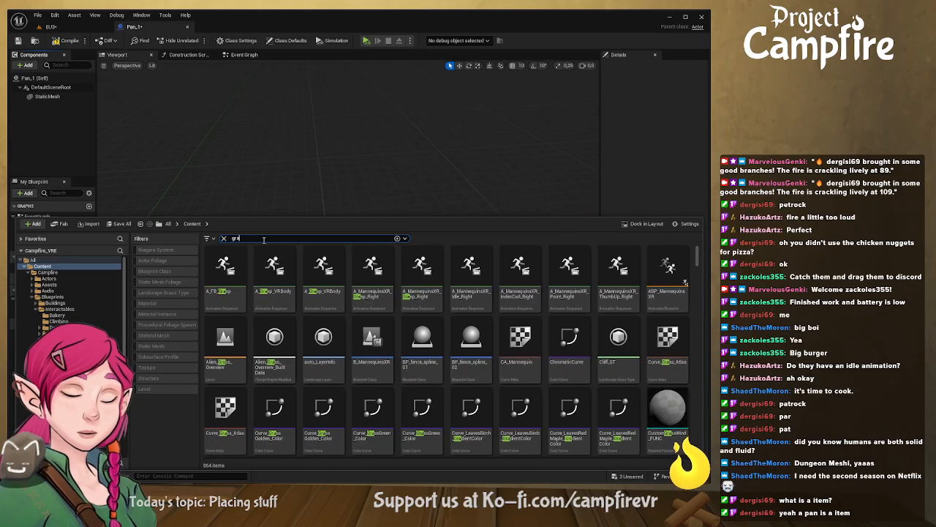
type("ab")
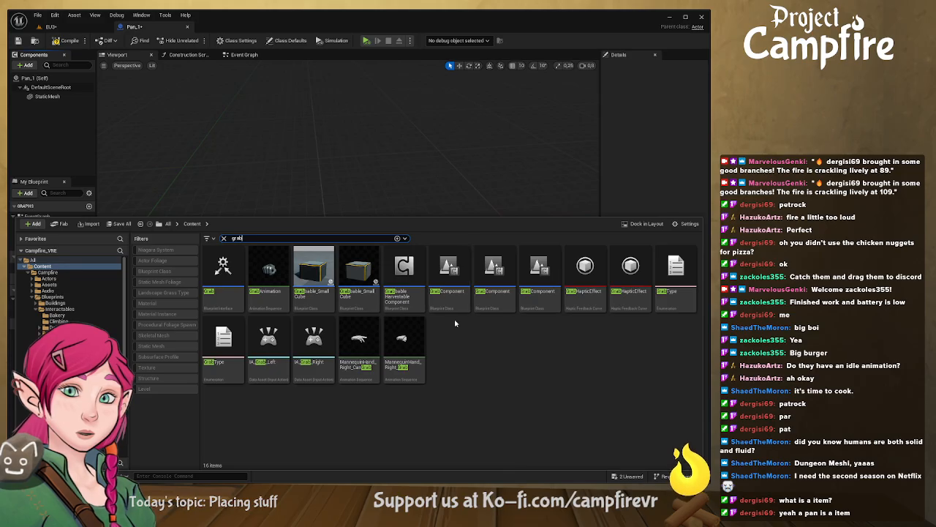
left_click(449, 289)
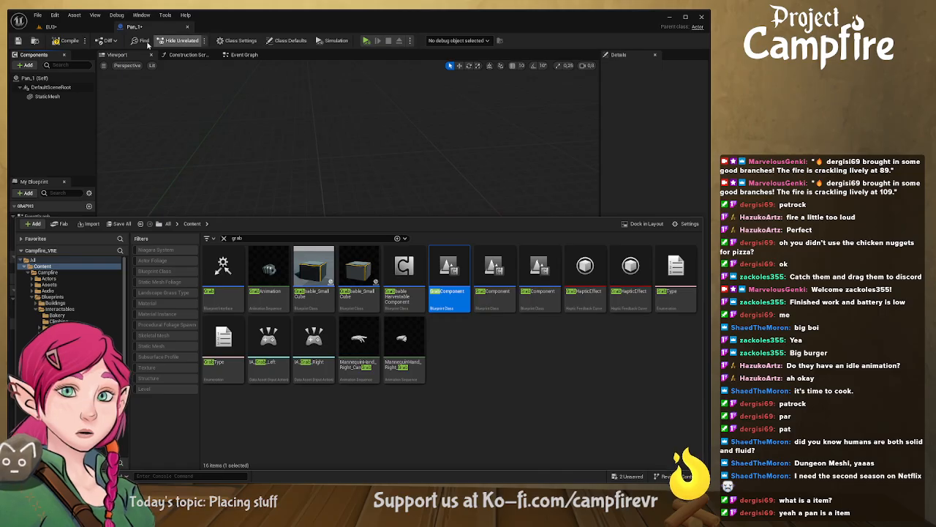
left_click(226, 114)
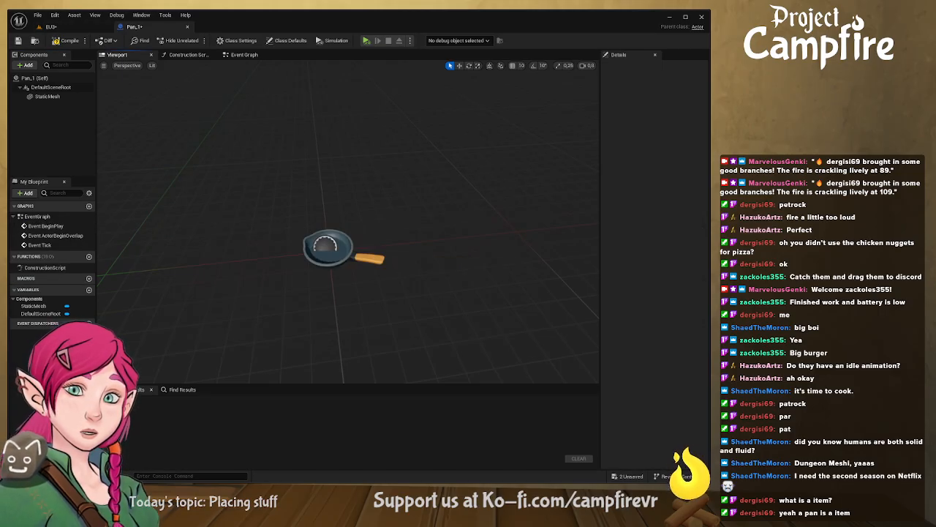
Step: Clear the asset search, open BP_PickupCube from VRE/Grippables/Misc/Examples, and check which interface it implements
key("ctrl+space")
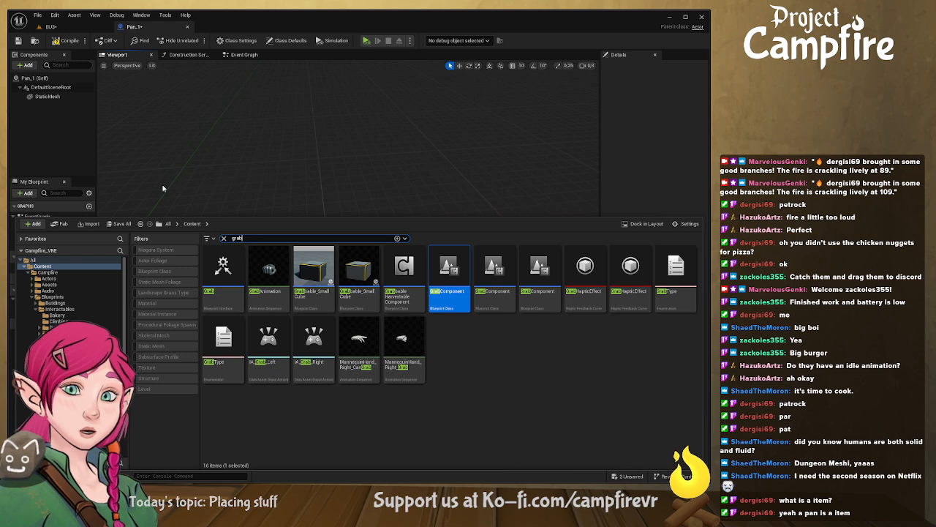
left_click(223, 237)
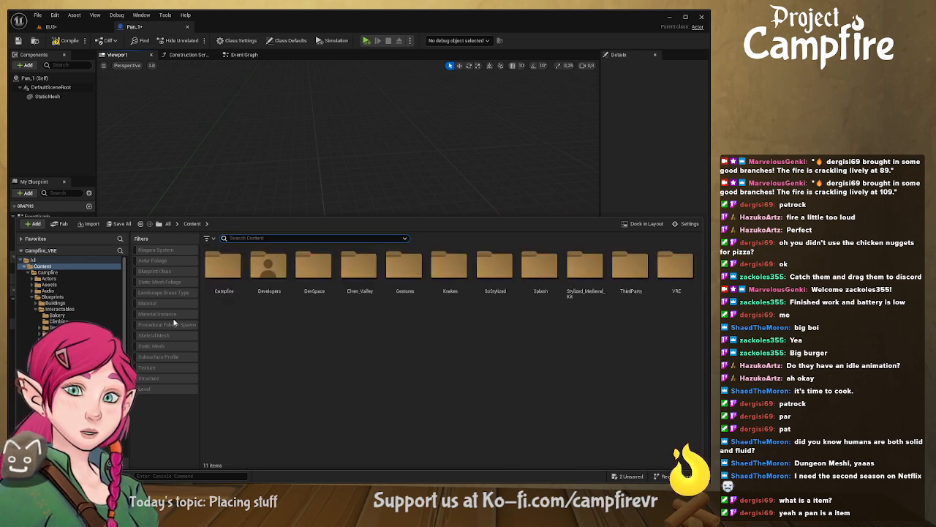
left_click(687, 263)
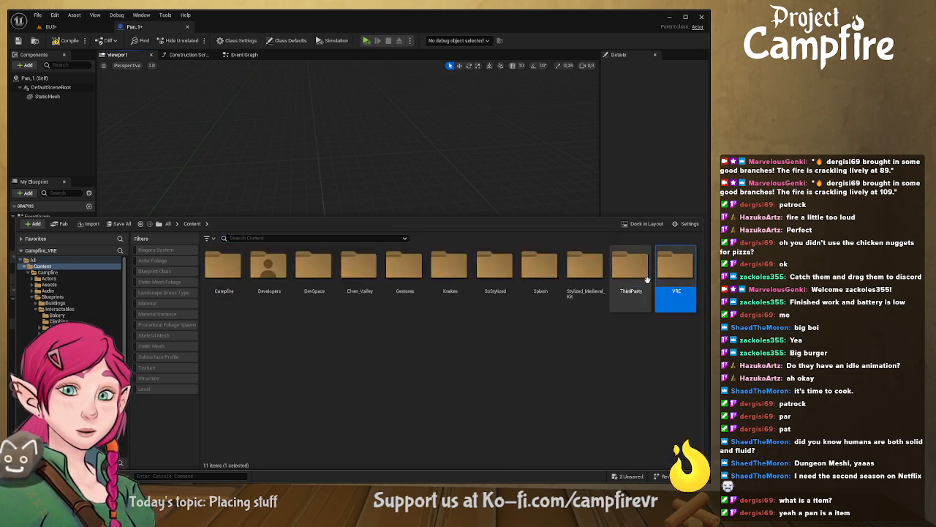
double_click(674, 267)
double_click(313, 267)
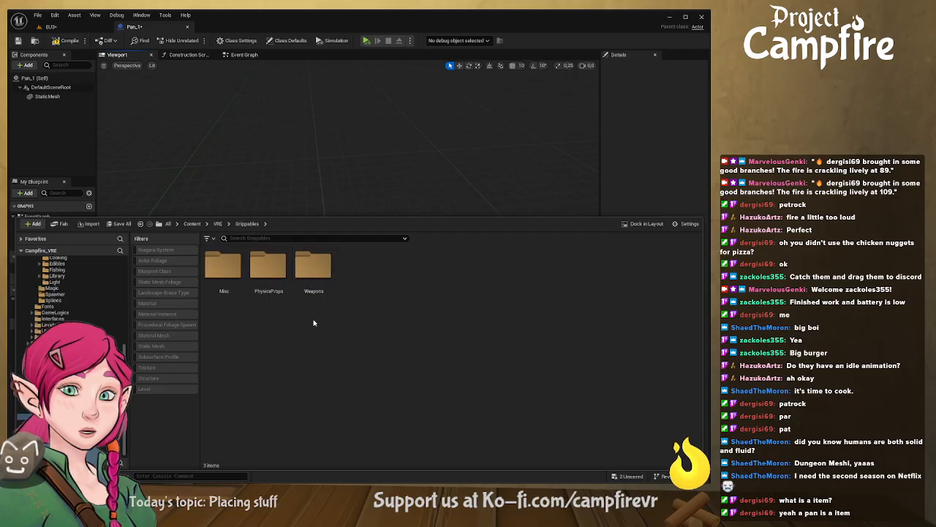
double_click(231, 300)
double_click(227, 301)
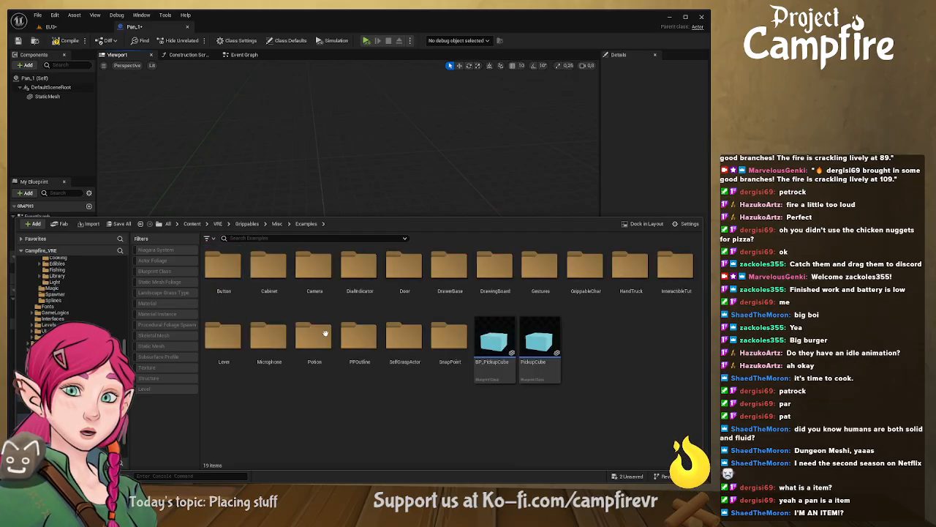
double_click(502, 339)
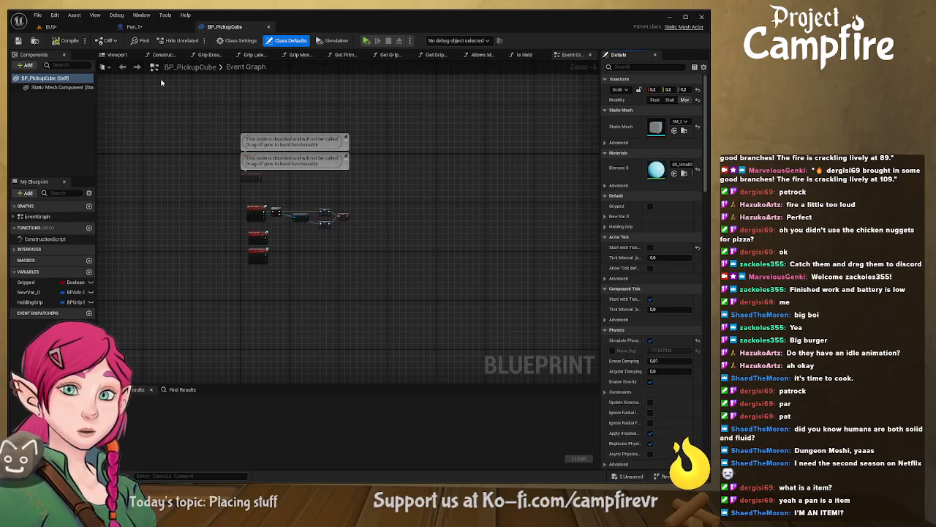
left_click(12, 249)
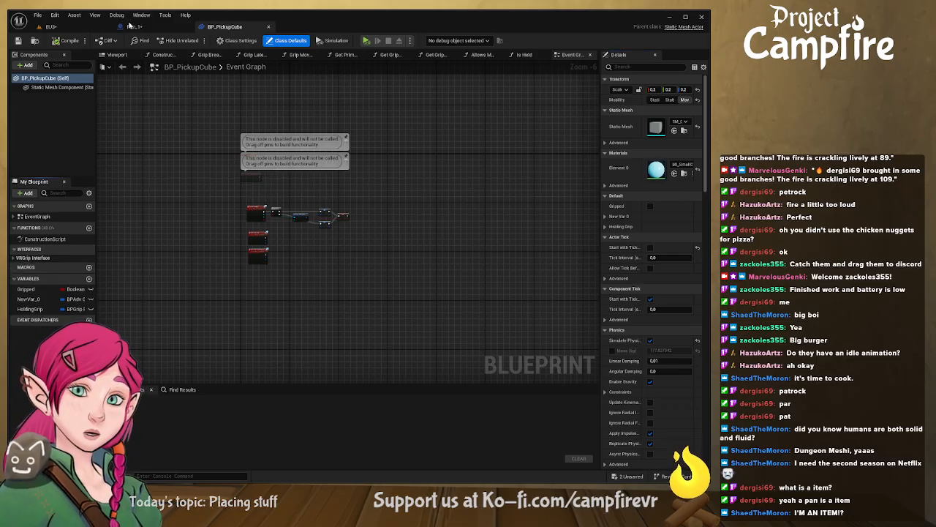
Step: Implement the VRGrip Interface in the Pan_1 blueprint's class settings and compile the blueprint
left_click(131, 26)
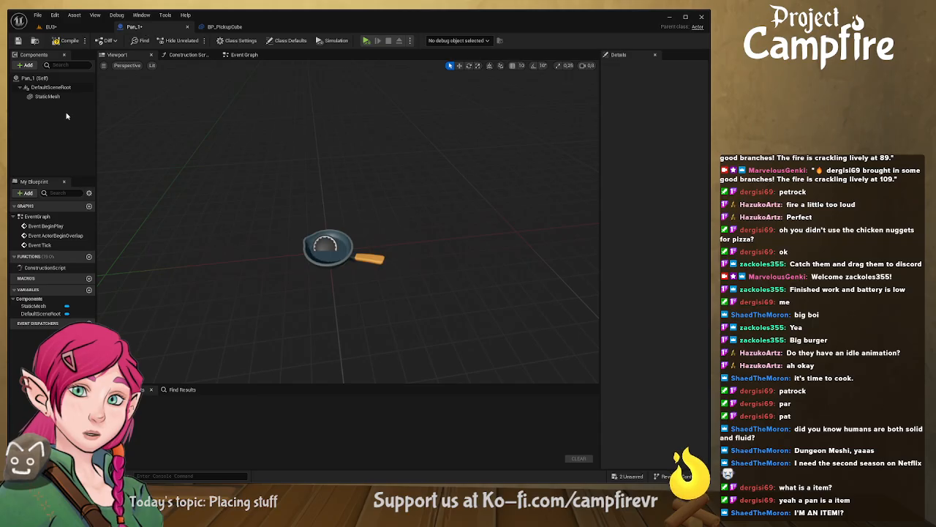
left_click(226, 42)
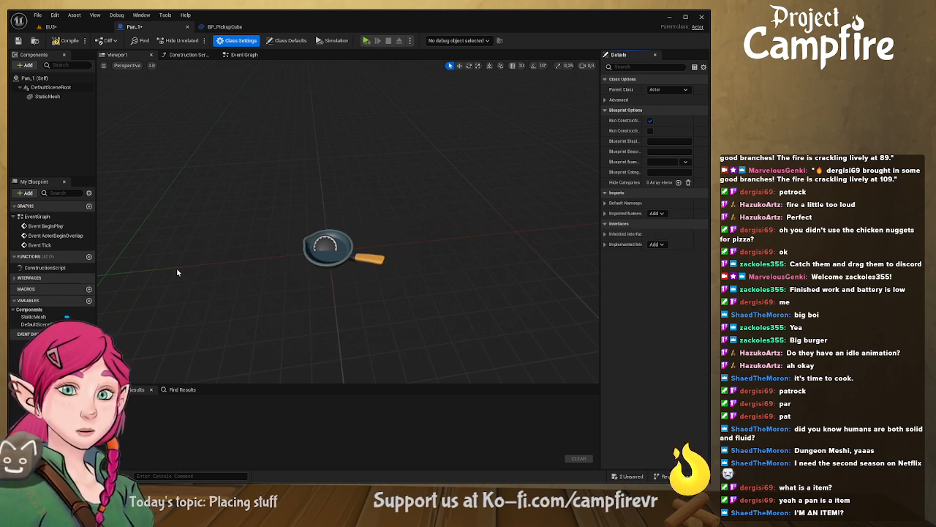
left_click(14, 278)
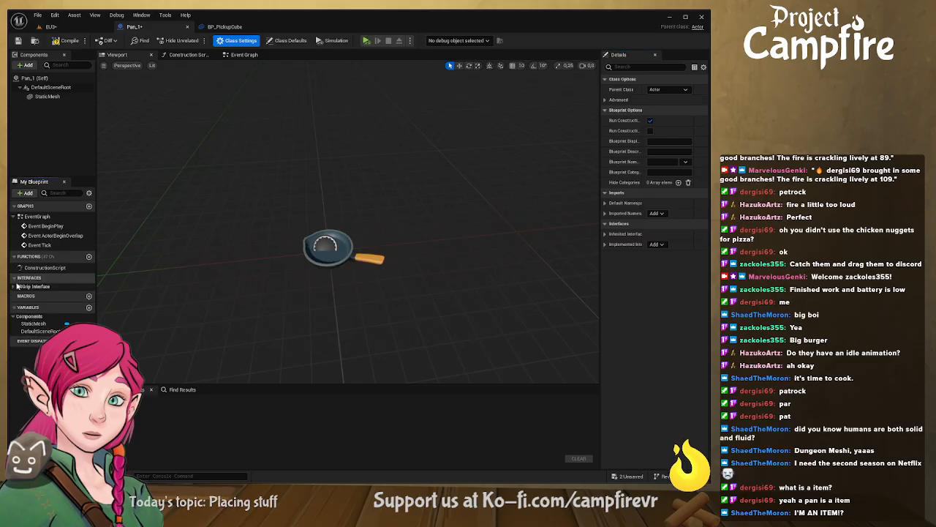
left_click(17, 287)
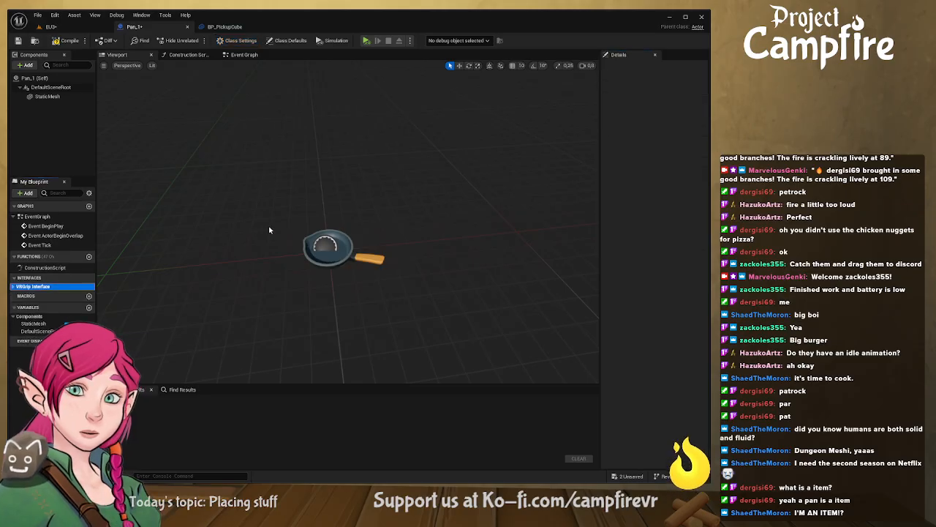
left_click(34, 77)
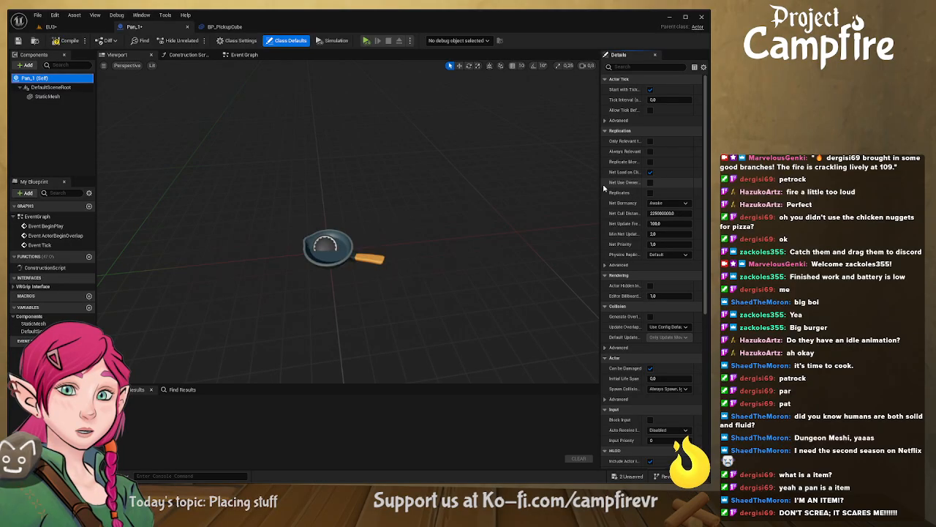
left_click(67, 40)
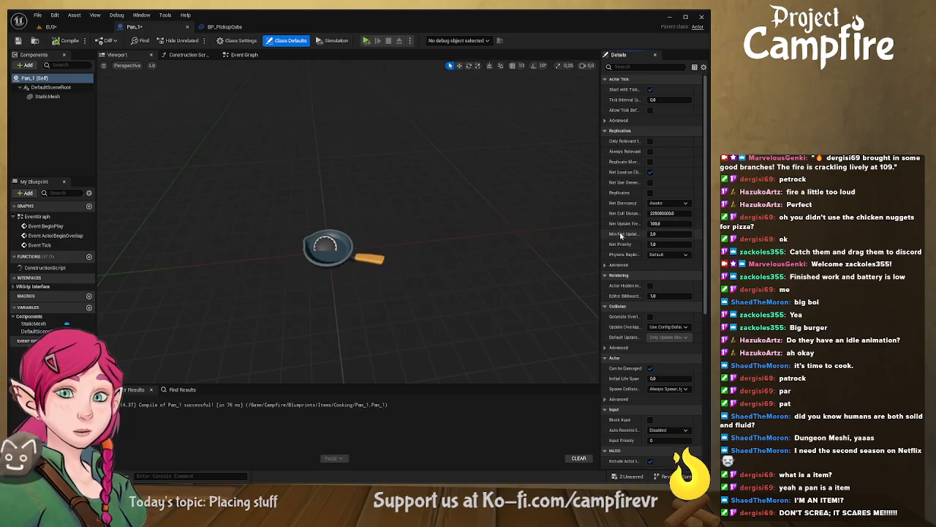
Step: Examine the properties of Pan_1's StaticMesh and DefaultSceneRoot components, including physics and collision
scroll(620, 201, "down", 1)
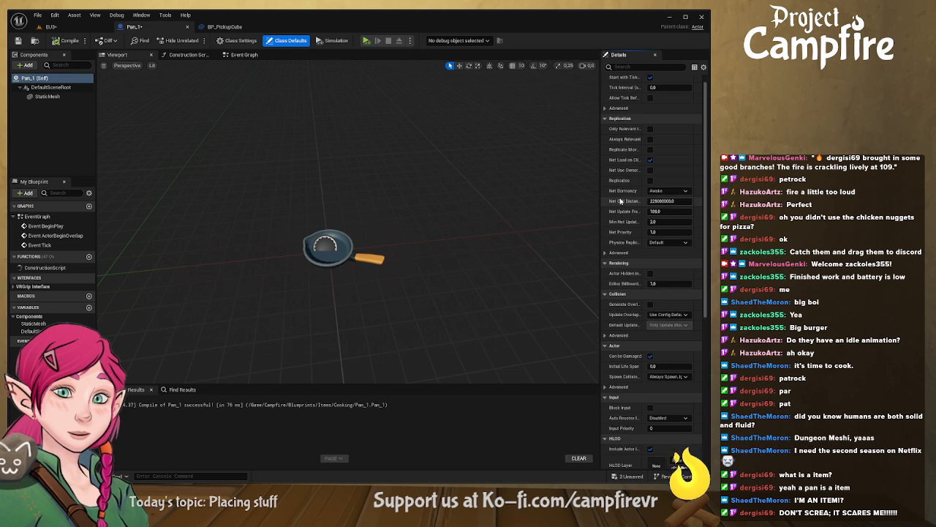
left_click(49, 97)
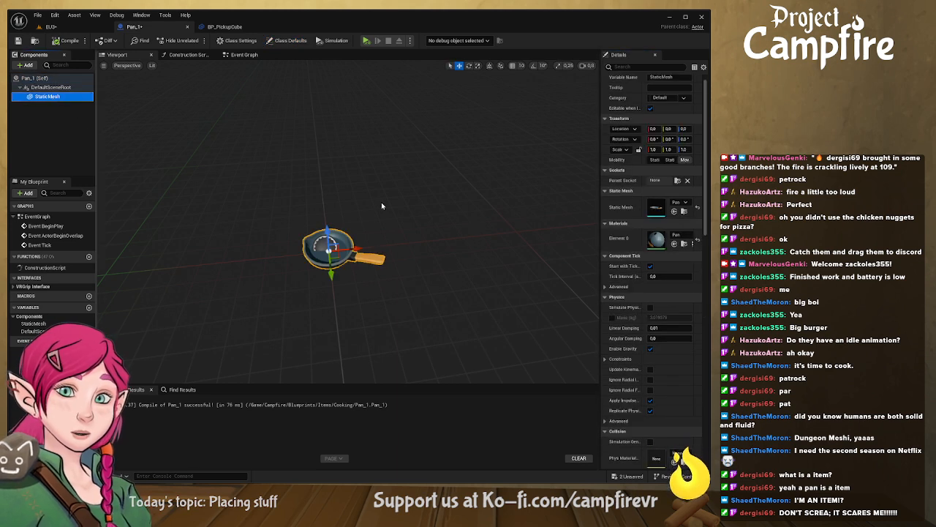
scroll(646, 166, "down", 2)
scroll(646, 167, "down", 4)
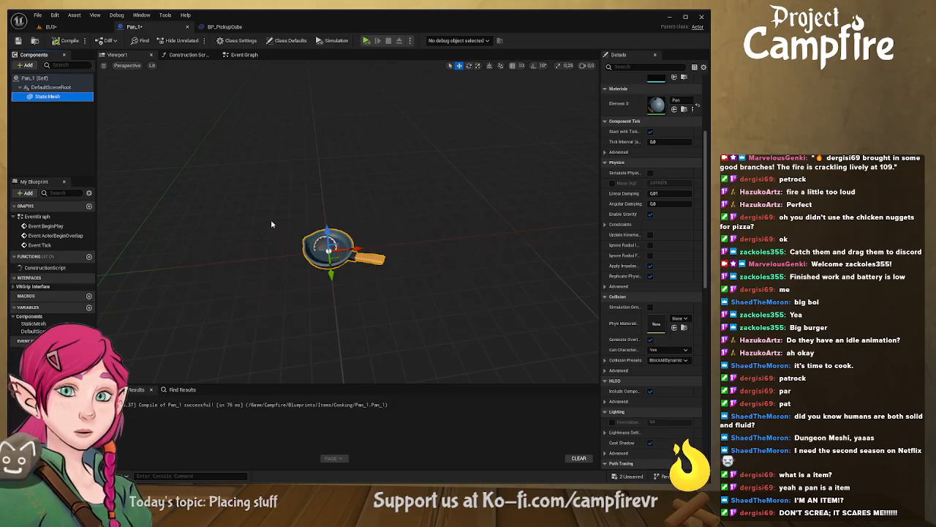
left_click(37, 89)
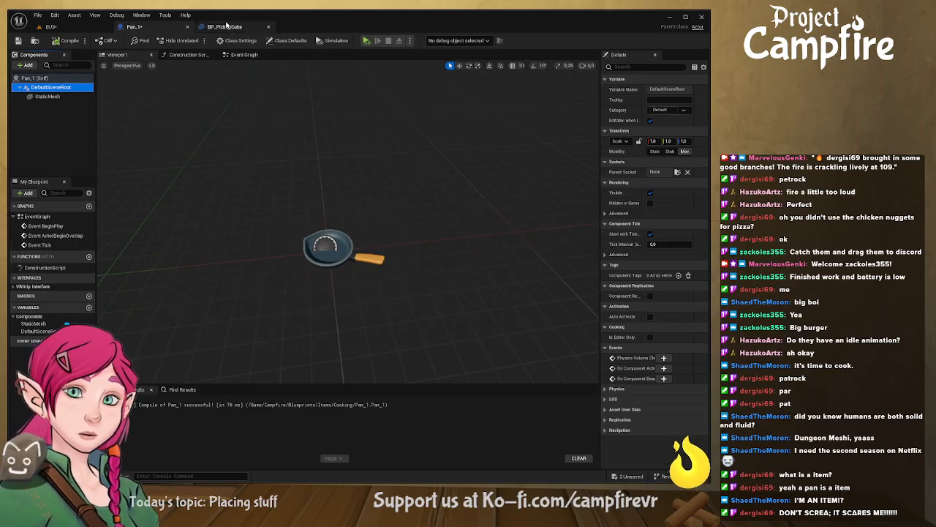
Step: Examine BP_PickupCube's VRGrip Interface functions and its Static Mesh Component, widening the component list for readability
left_click(226, 27)
left_click(29, 258)
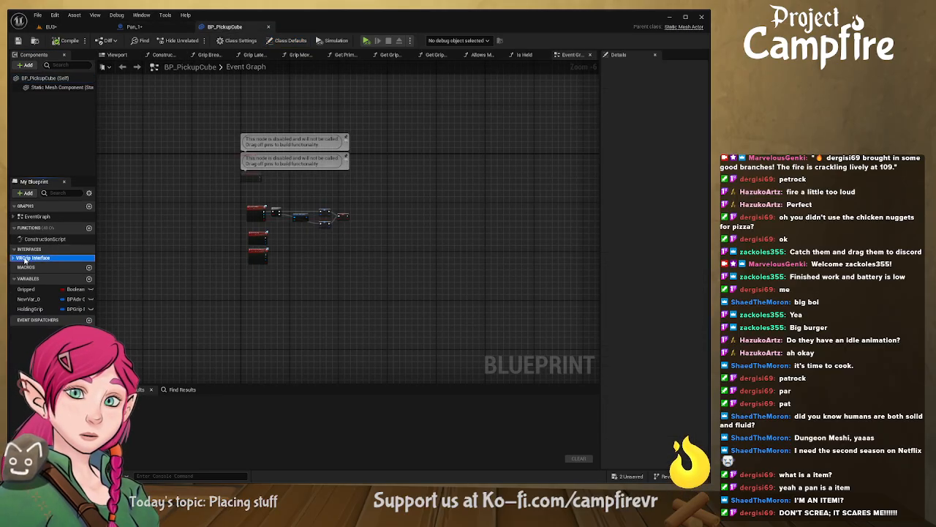
left_click(13, 259)
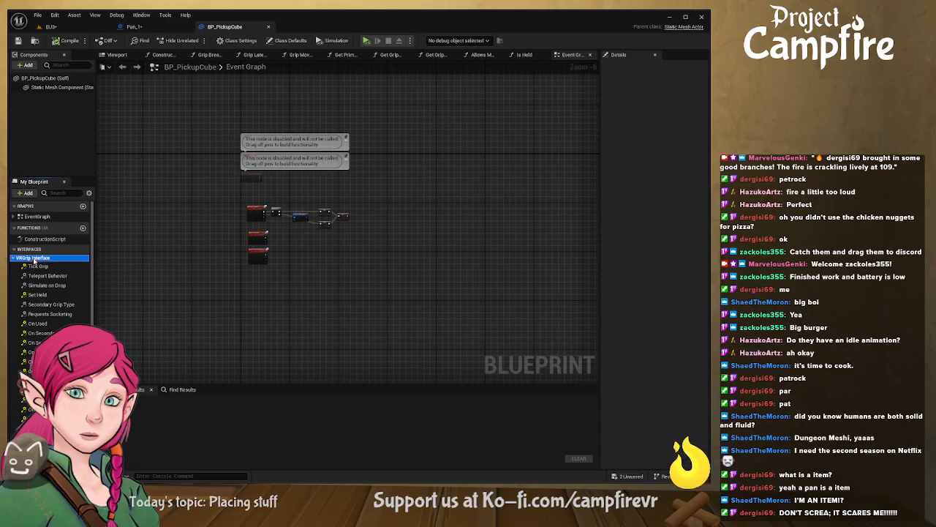
left_click(80, 87)
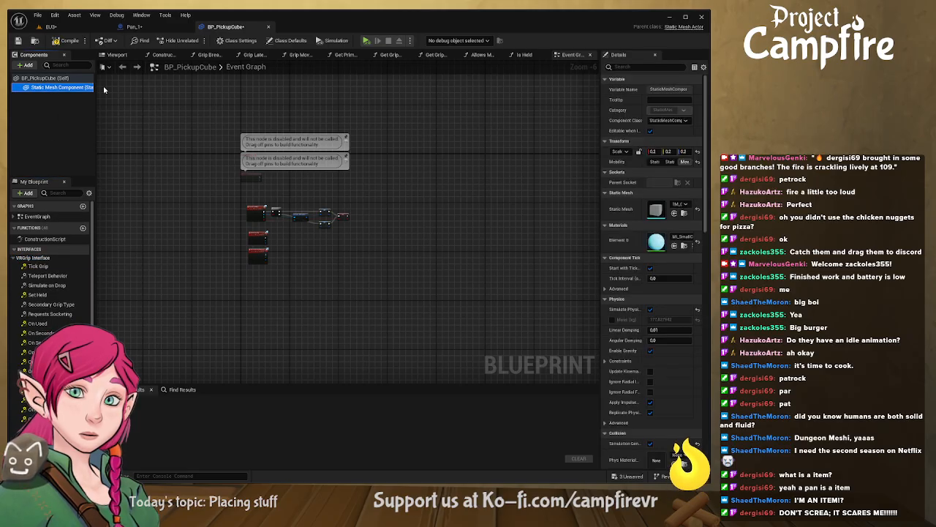
left_click_drag(95, 88, 138, 87)
left_click(71, 121)
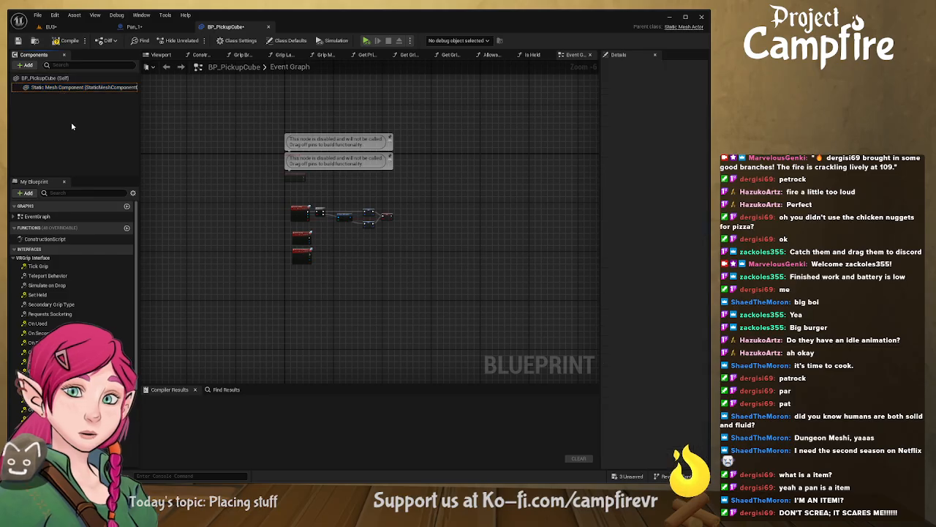
Step: Review the physics and collision settings in BP_PickupCube's class defaults
left_click(71, 78)
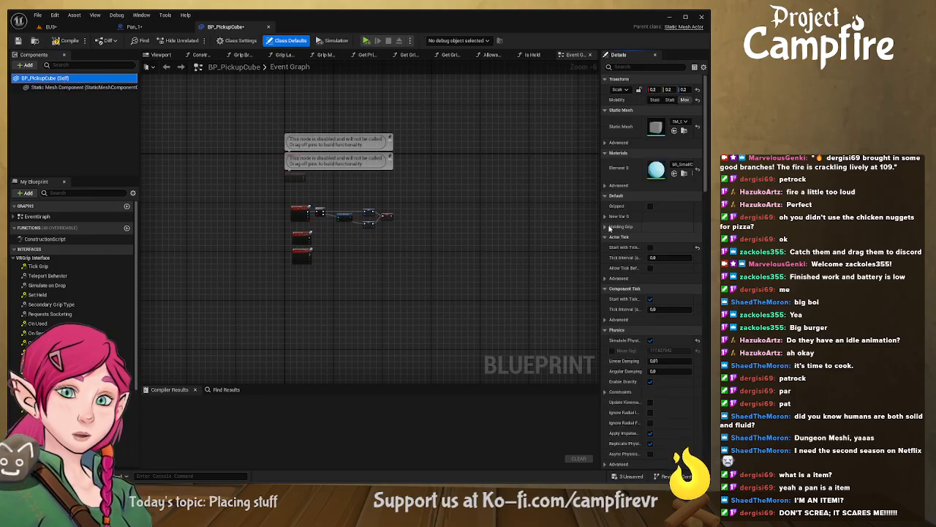
scroll(613, 230, "down", 3)
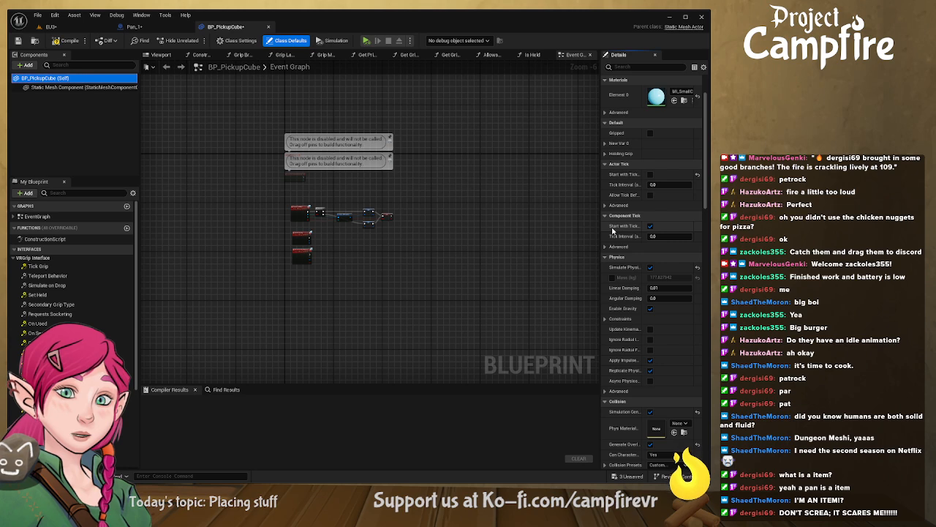
scroll(613, 230, "down", 5)
scroll(613, 229, "down", 3)
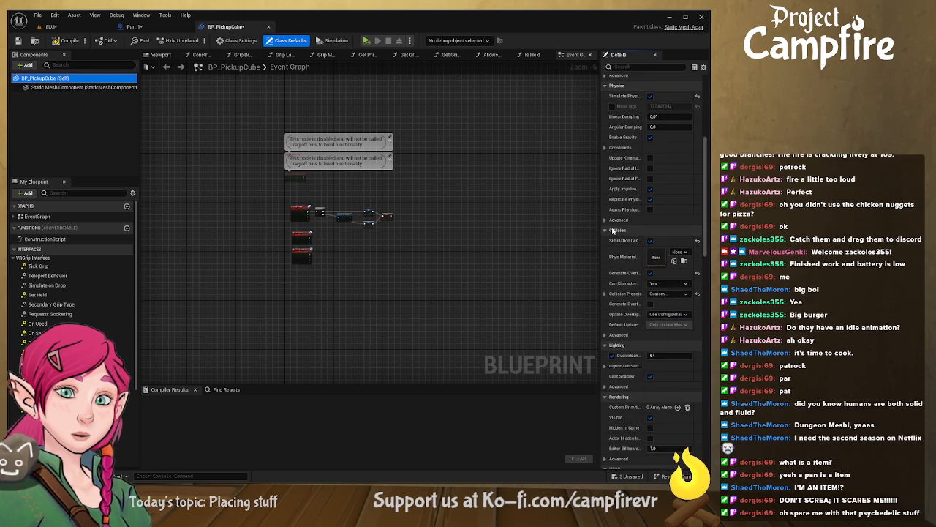
scroll(613, 229, "up", 5)
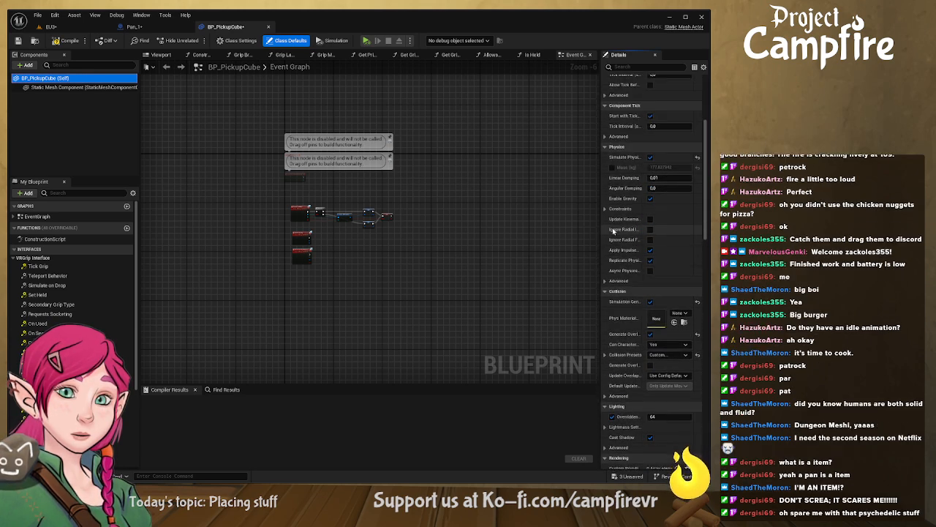
Step: Expand BP_PickupCube's event graph list and inspect its On Grip and On Grip Release events
left_click(40, 258)
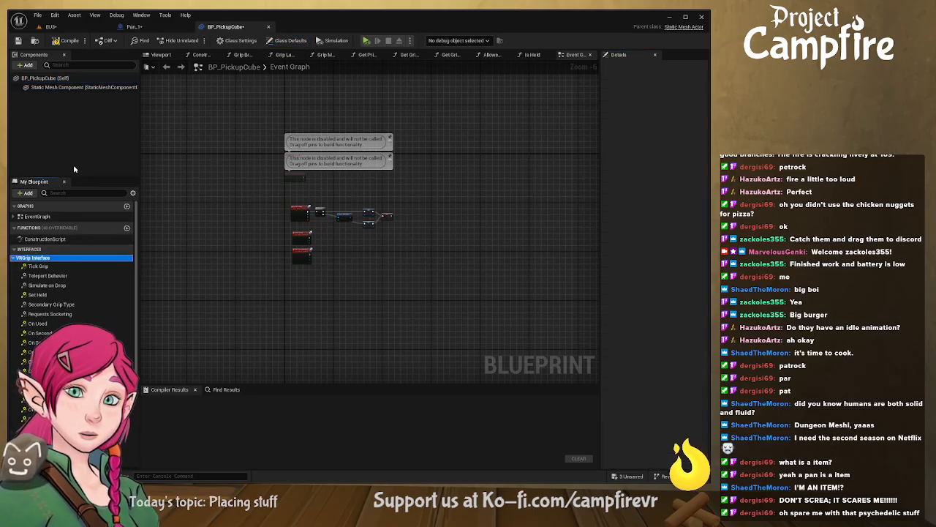
left_click(14, 216)
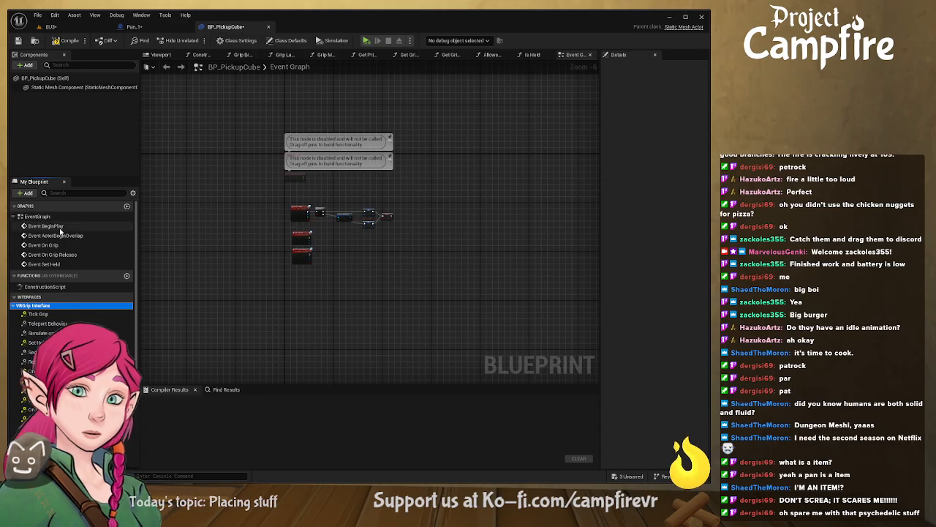
left_click(61, 246)
left_click(60, 254)
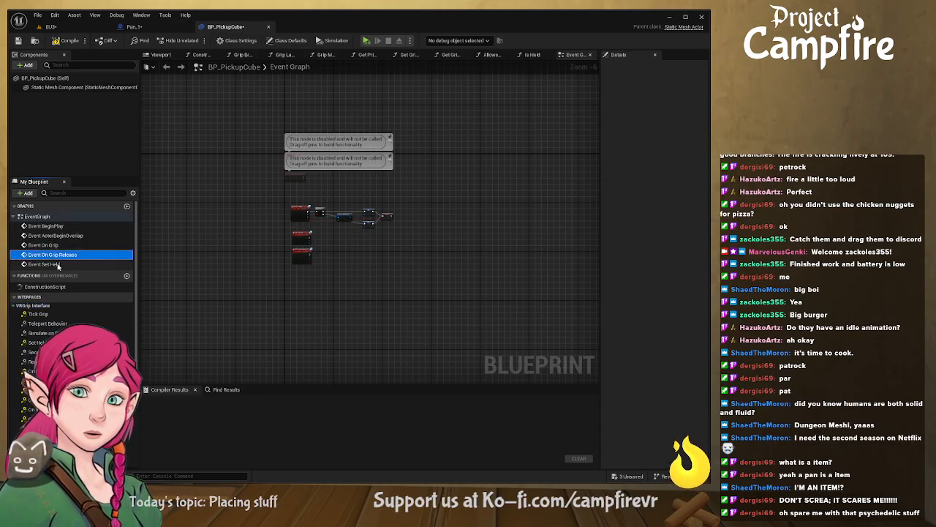
Step: Examine BP_PickupCube's Set Held, ActorBeginOverlap and BeginPlay events and its class-level physics and collision settings
left_click(58, 264)
left_click(53, 236)
left_click(52, 226)
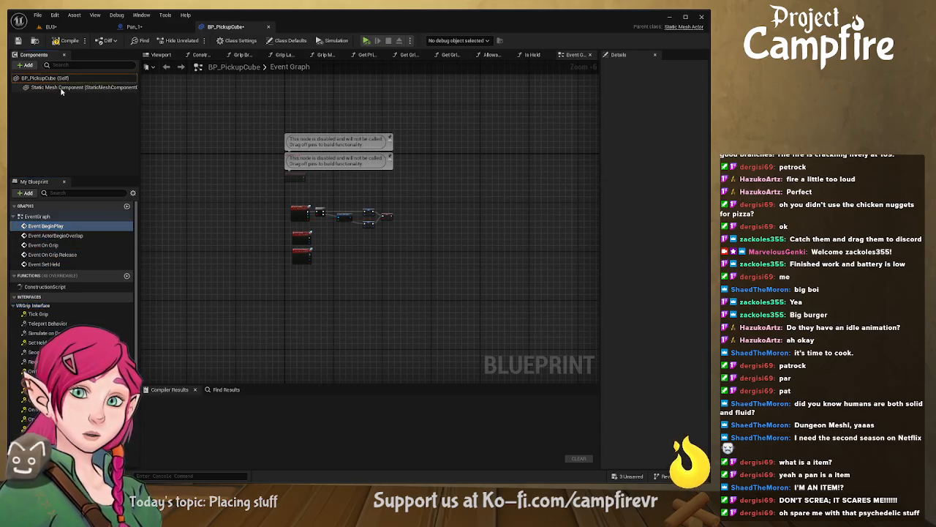
left_click(63, 86)
left_click(63, 79)
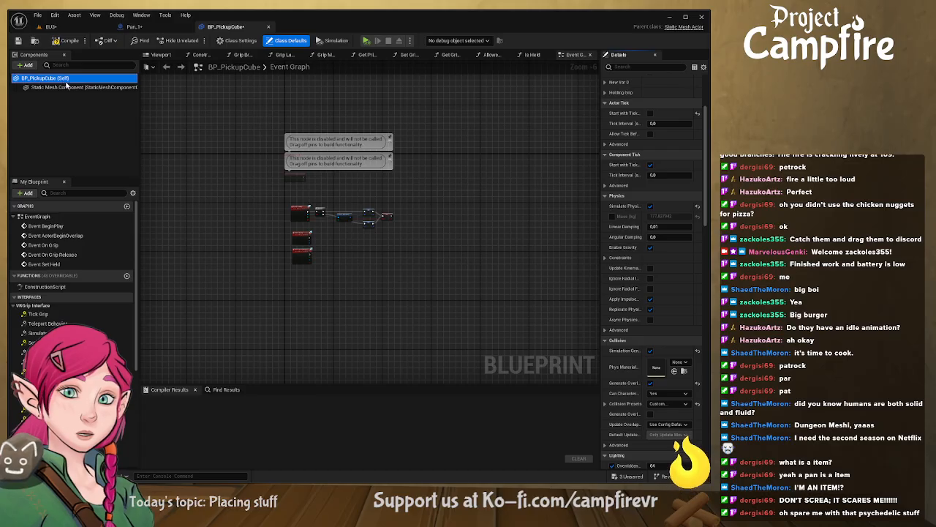
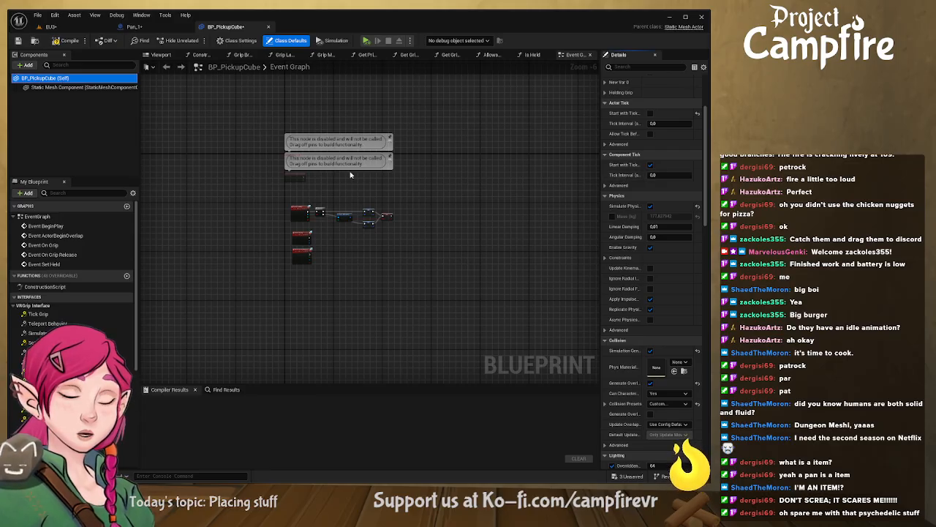
Step: Save the BP_PickupCube and Pan_1 blueprints
left_click(19, 40)
left_click(184, 26)
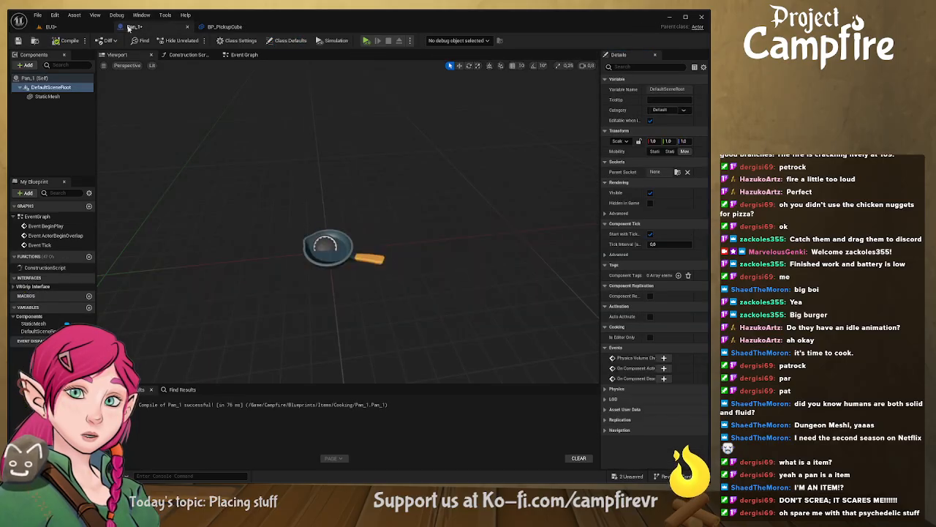
left_click(18, 40)
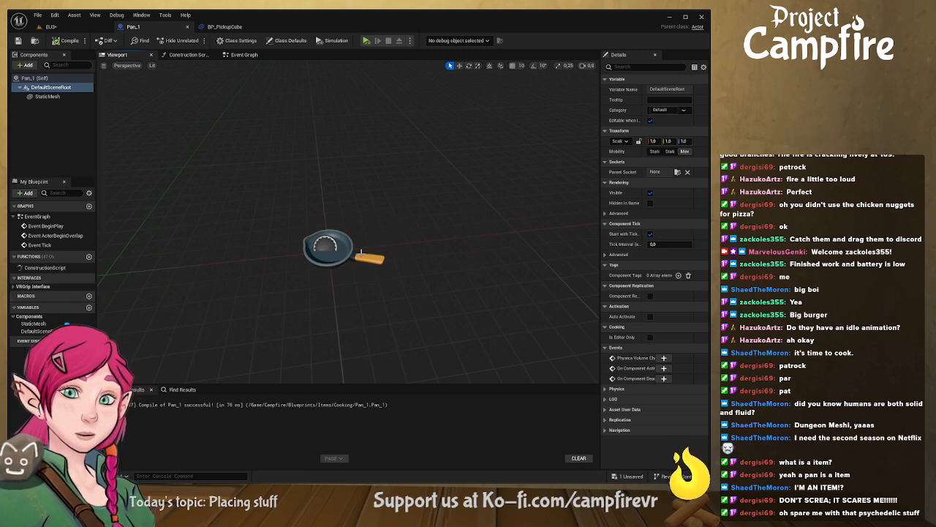
Step: Inspect Pan_1's StaticMesh from several angles and filter its properties for "gr"
left_click(361, 251)
key("w")
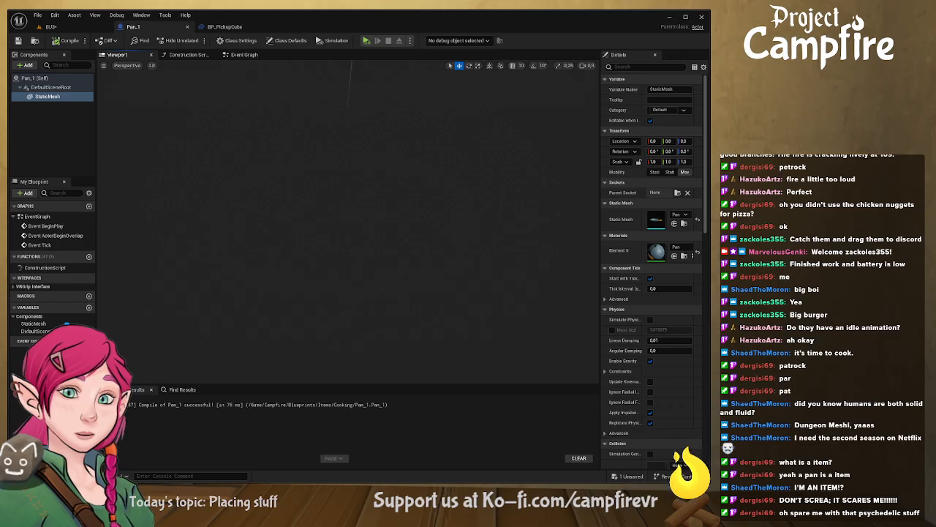
scroll(348, 256, "up", 6)
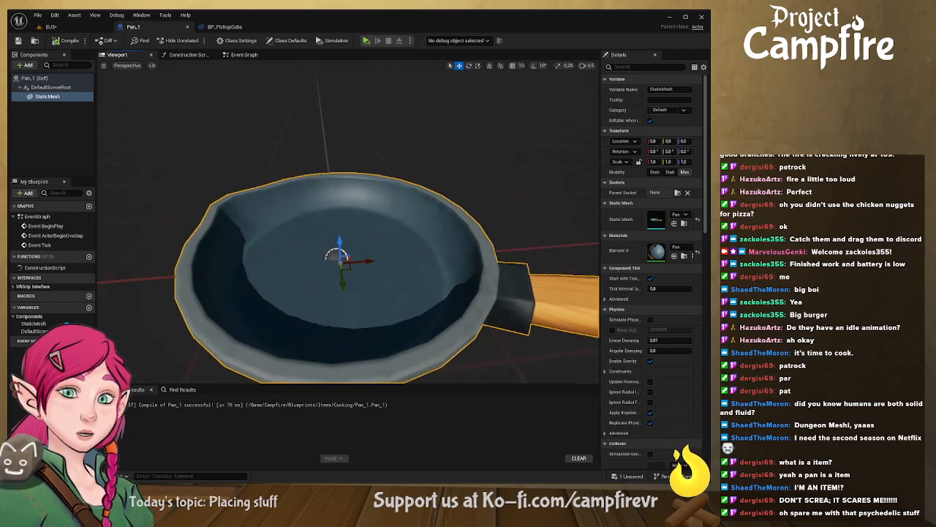
scroll(348, 256, "down", 5)
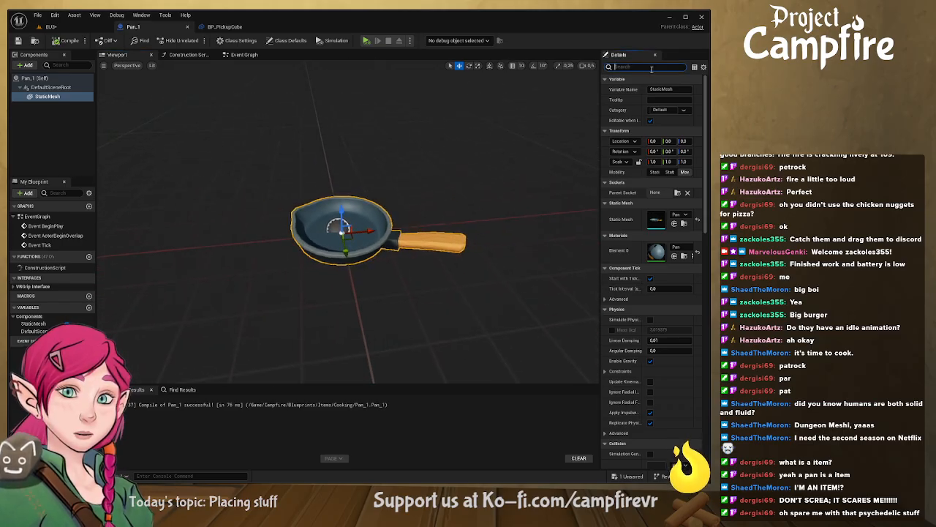
type("gr")
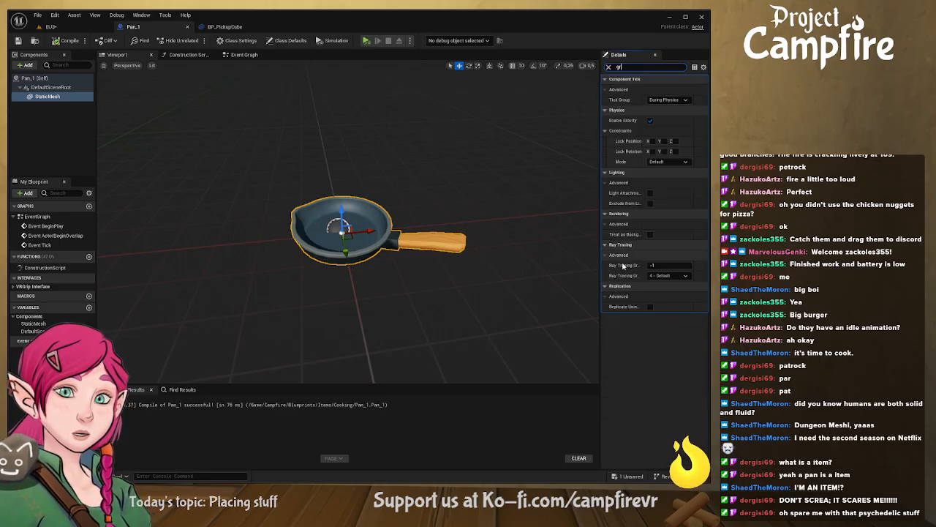
left_click_drag(481, 258, 141, 185)
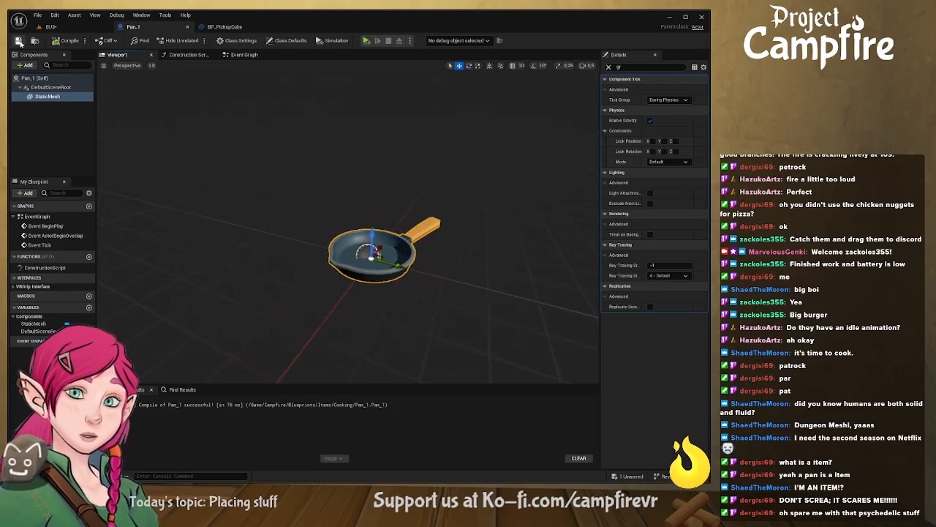
Step: Find Pan_1 by searching the project content for "pan" and place it in the EU3 level near the tavern's log pile
left_click(50, 27)
key("ctrl+space")
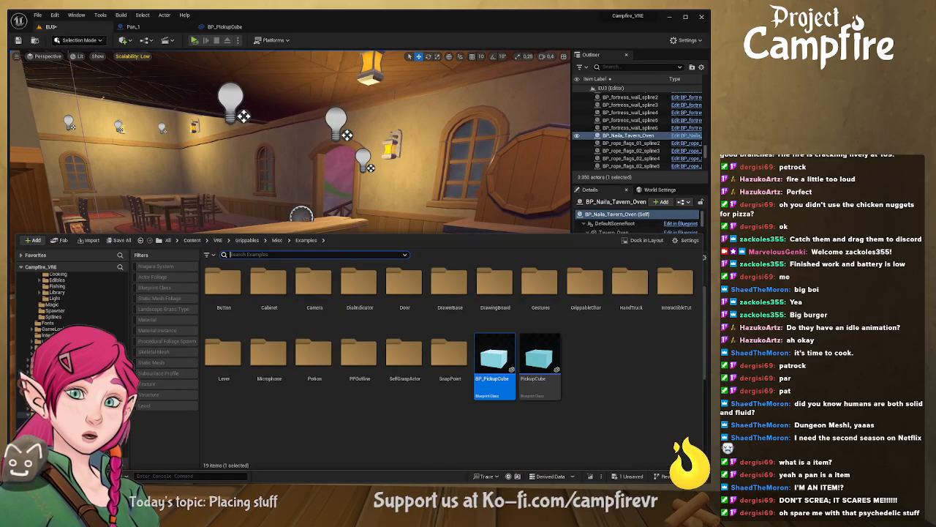
left_click(192, 241)
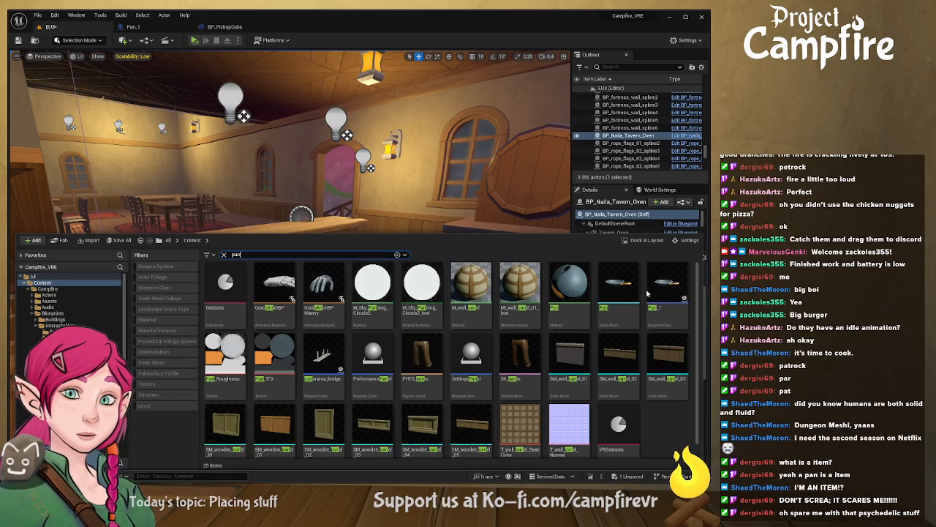
left_click_drag(666, 287, 129, 326)
left_click_drag(302, 214, 301, 214)
right_click_drag(302, 214, 234, 311)
left_click_drag(227, 301, 534, 278)
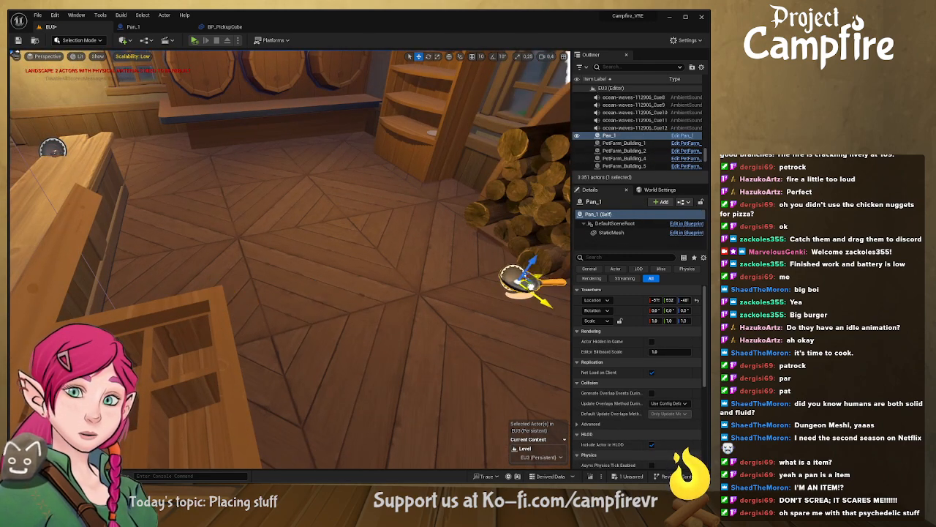
Step: Move the placed pan onto the front hot plate nearest the oven and rotate it around its vertical axis
right_click_drag(534, 278, 439, 285)
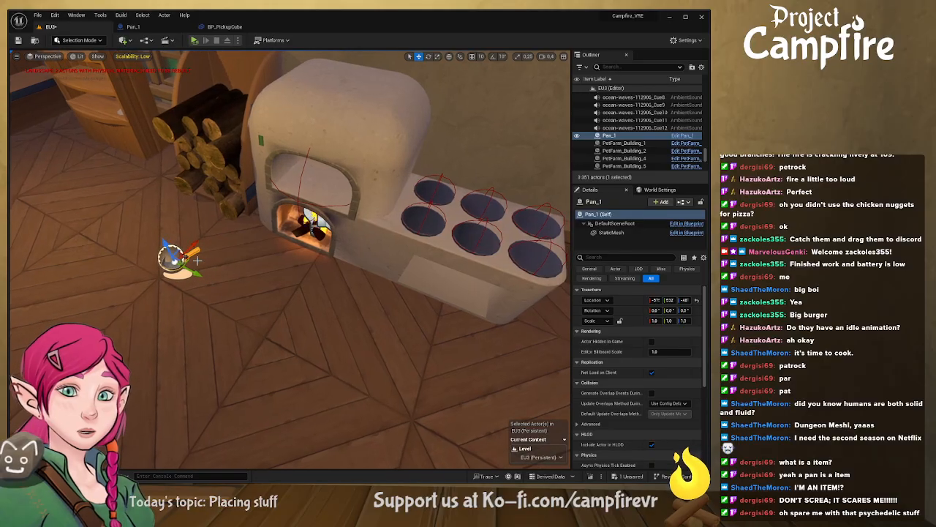
left_click_drag(187, 255, 448, 213)
right_click_drag(448, 212, 261, 260)
key("e")
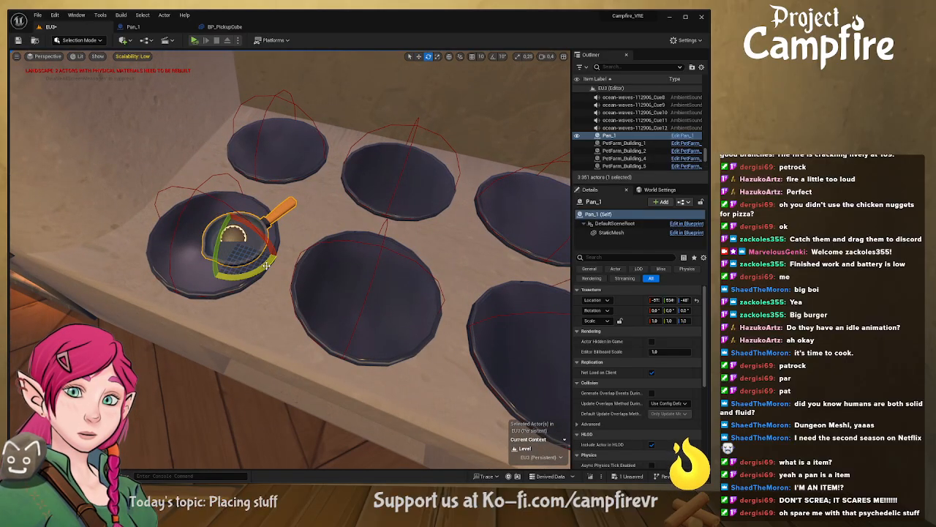
left_click_drag(266, 266, 219, 277)
right_click_drag(266, 266, 230, 252)
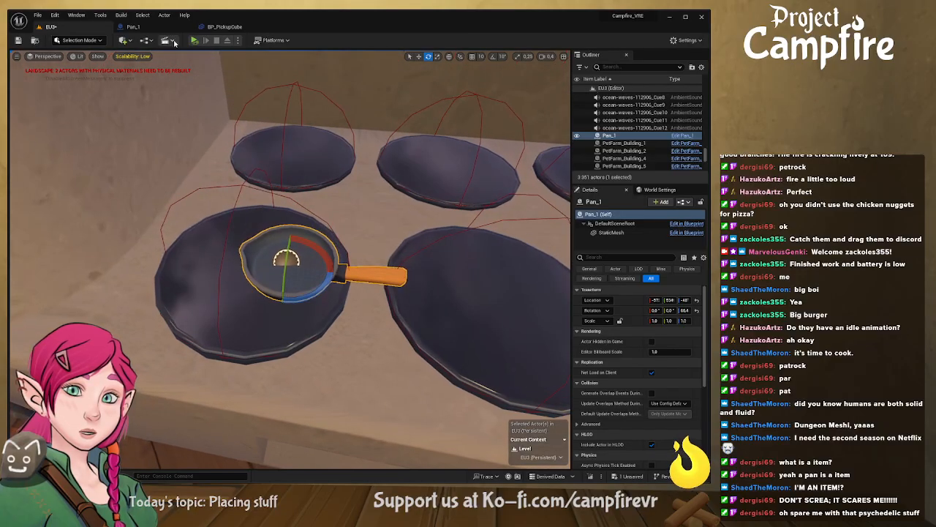
Step: Clear Pan_1's property filter, lock the StaticMesh's scale proportions and enlarge it uniformly to about 1.64
left_click(160, 31)
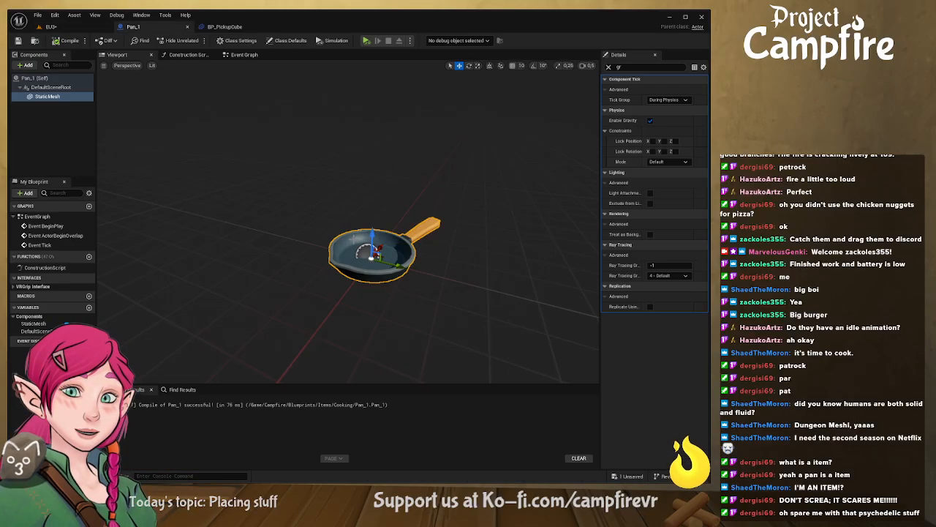
left_click(48, 97)
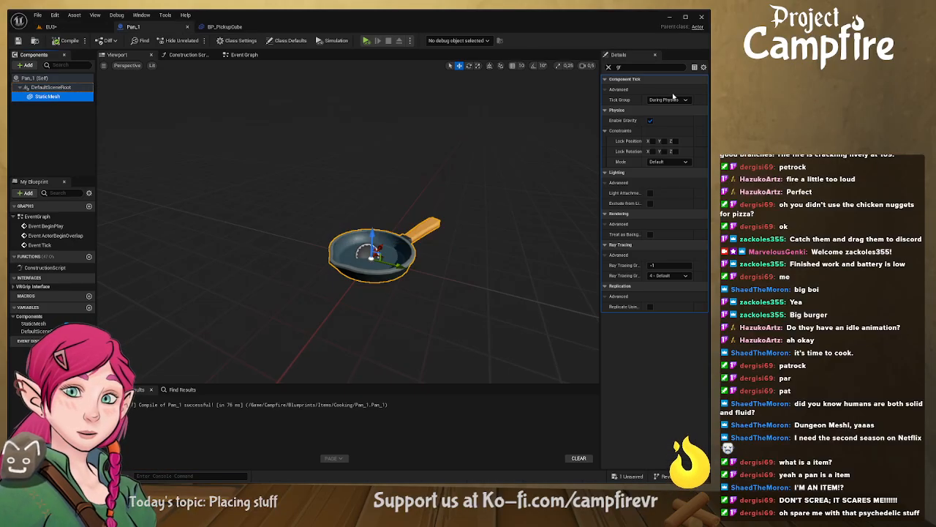
left_click(609, 67)
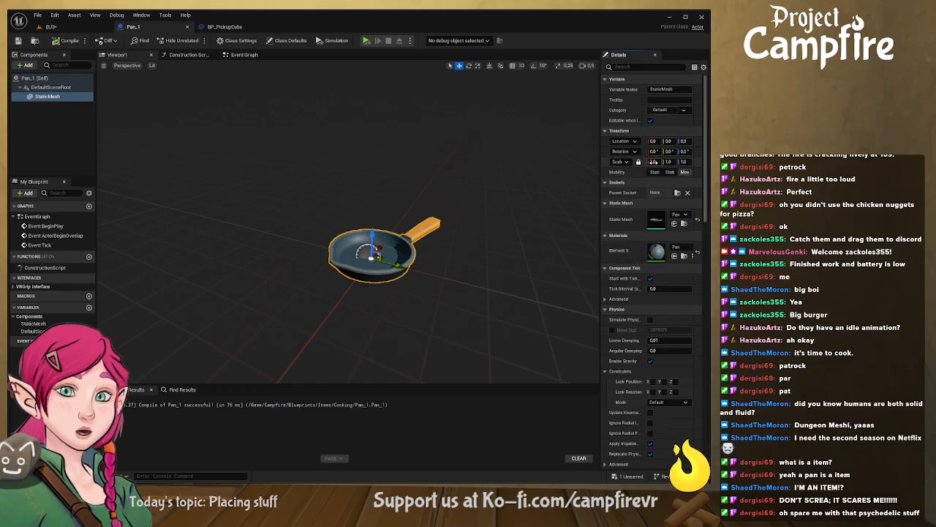
left_click_drag(654, 162, 706, 161)
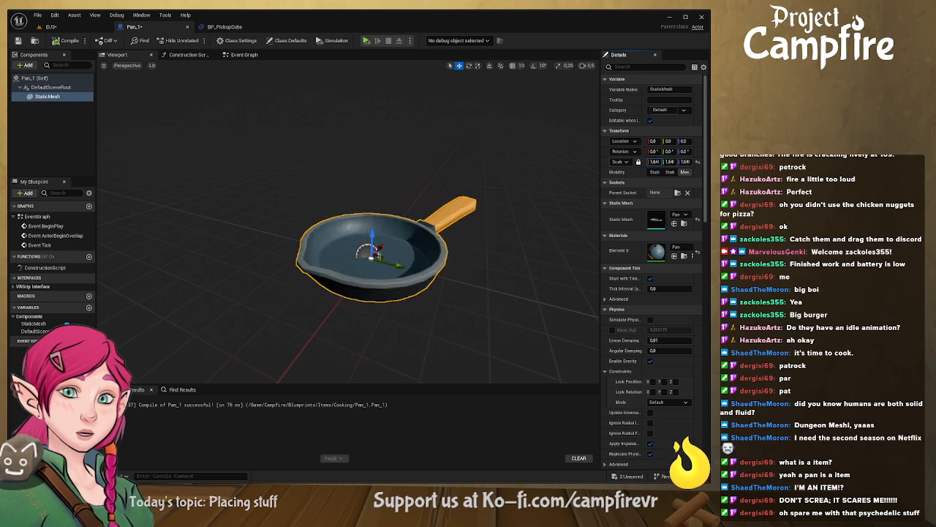
left_click(50, 26)
left_click(227, 27)
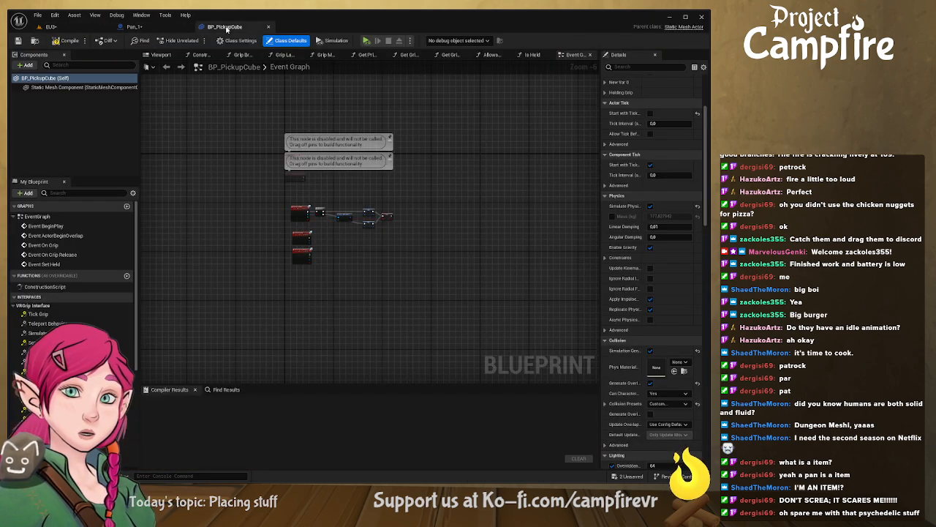
left_click(136, 26)
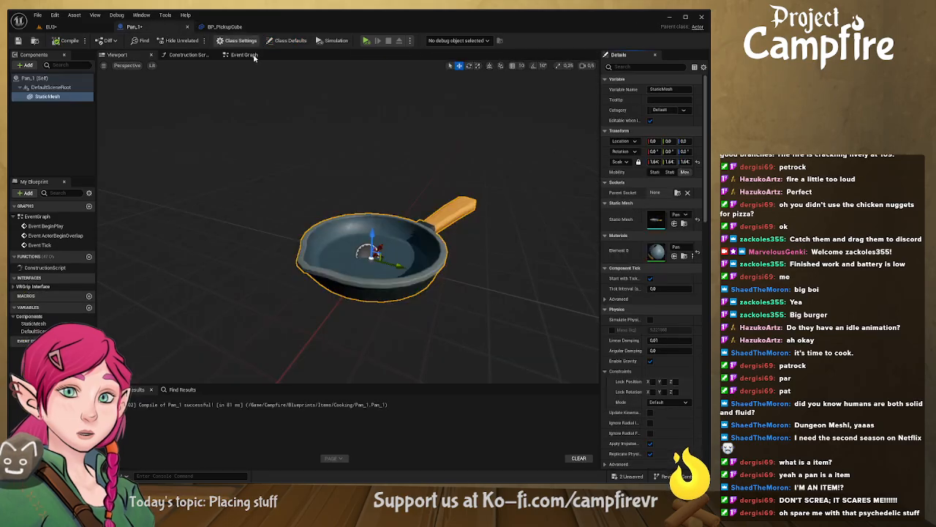
Step: Enlarge Pan_1's StaticMesh uniformly to a scale of about 2.1 and recentre the placed pan on its hot plate
left_click_drag(656, 162, 724, 162)
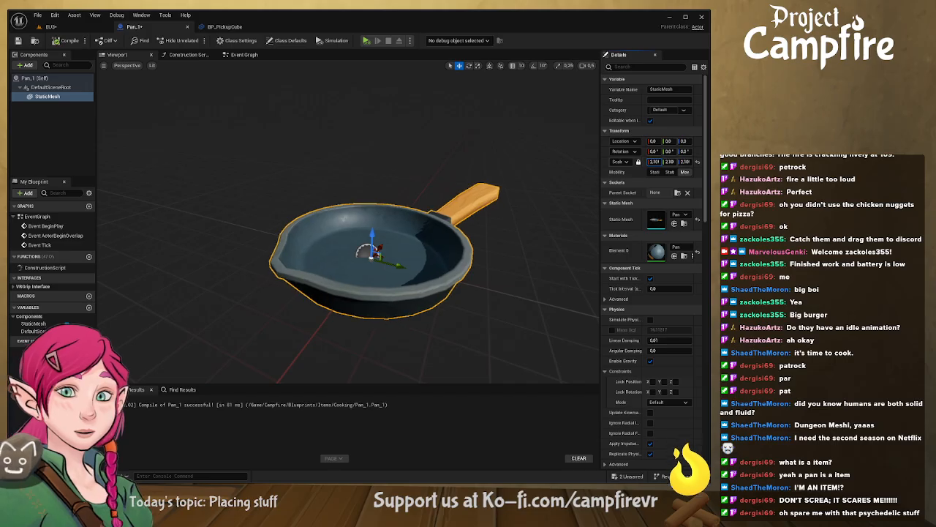
left_click(54, 27)
right_click_drag(293, 248, 314, 243)
key("w")
left_click_drag(252, 228, 220, 230)
key("e")
right_click_drag(220, 230, 222, 283)
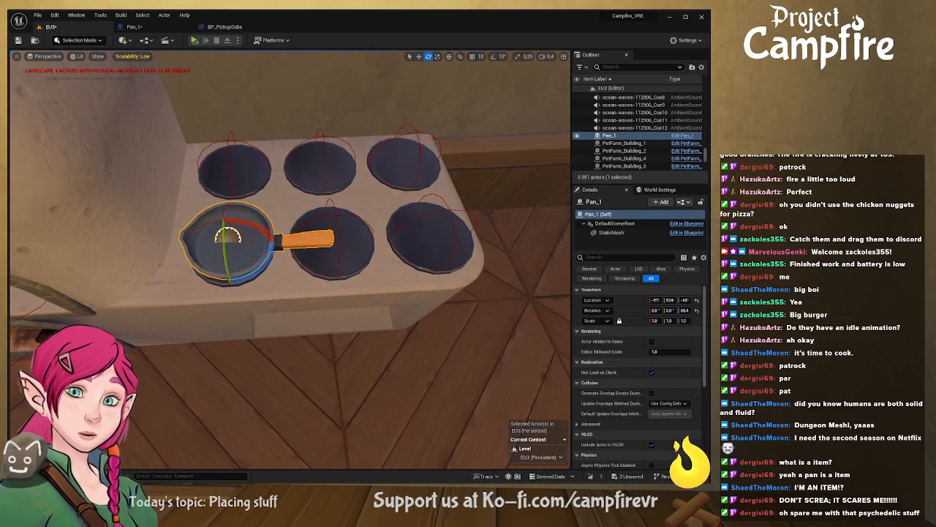
Step: Enlarge Pan_1's StaticMesh uniformly to a scale of about 2.46, save the blueprint and check the pan's fit on the hot plate
left_click(164, 28)
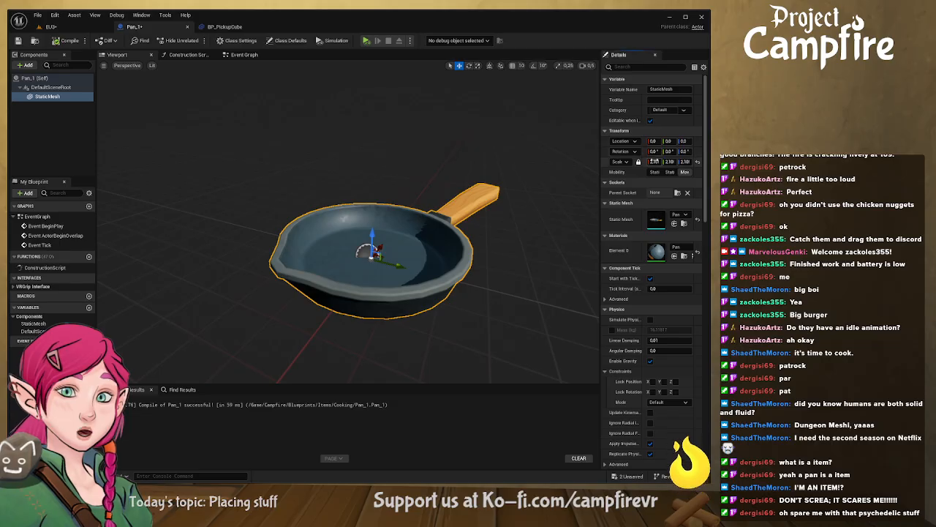
left_click_drag(655, 161, 682, 161)
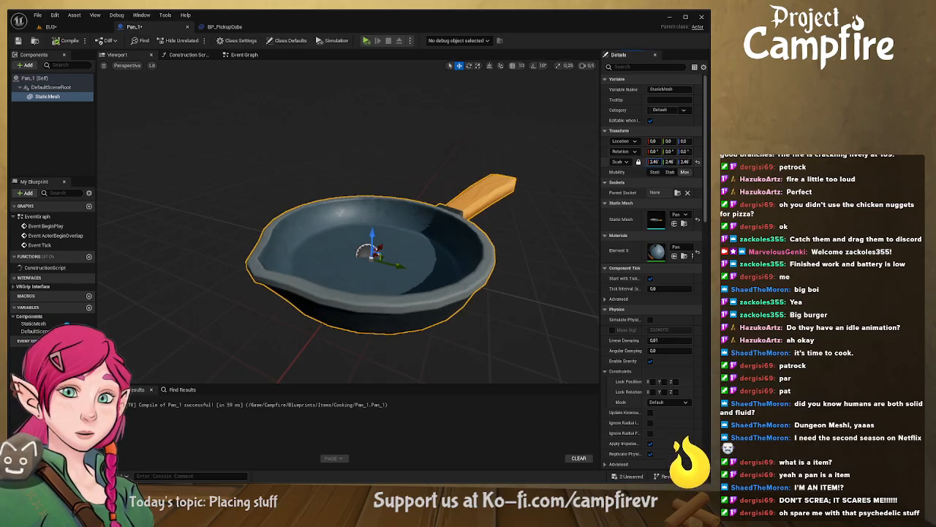
left_click(16, 43)
left_click(51, 26)
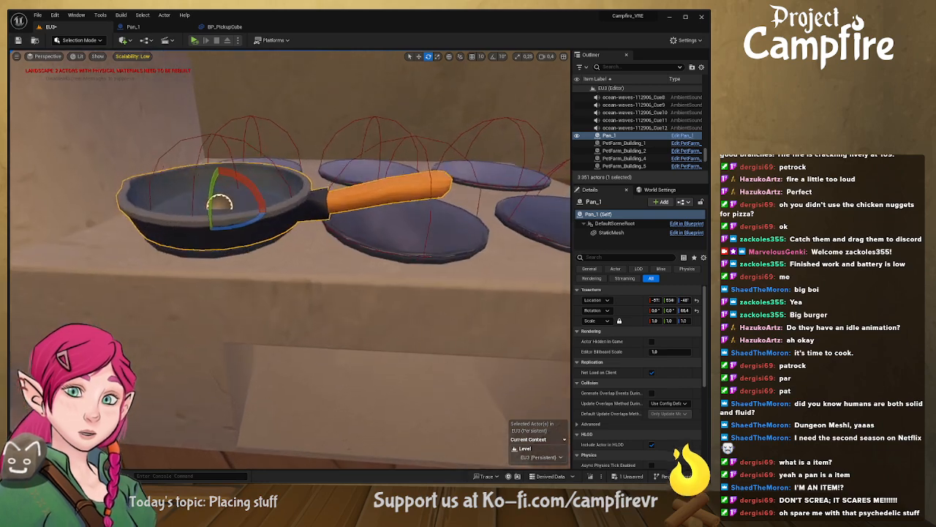
right_click_drag(289, 260, 278, 277)
key("s")
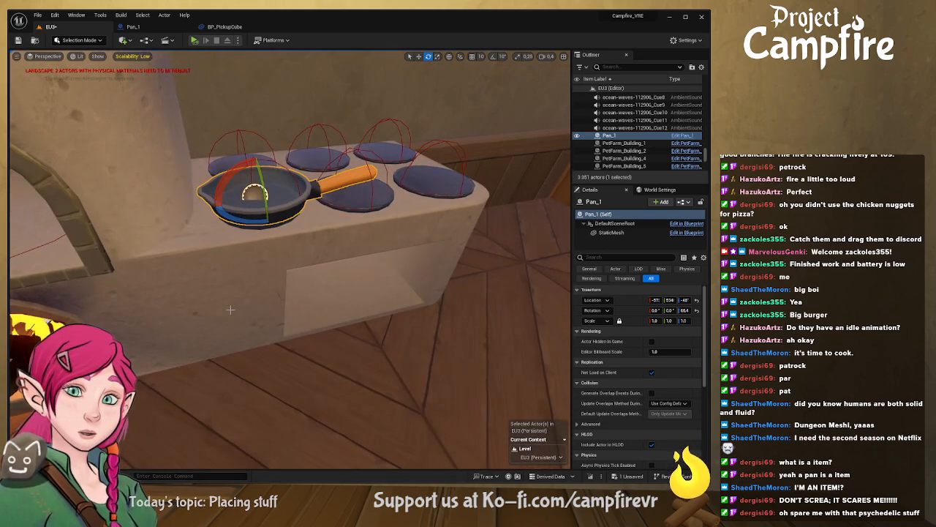
Step: Select the tavern oven in the level and open its BP_Naila_Tavern_Oven blueprint from the Tavern_Oven component
left_click(231, 309)
right_click_drag(231, 309, 216, 308)
key("s")
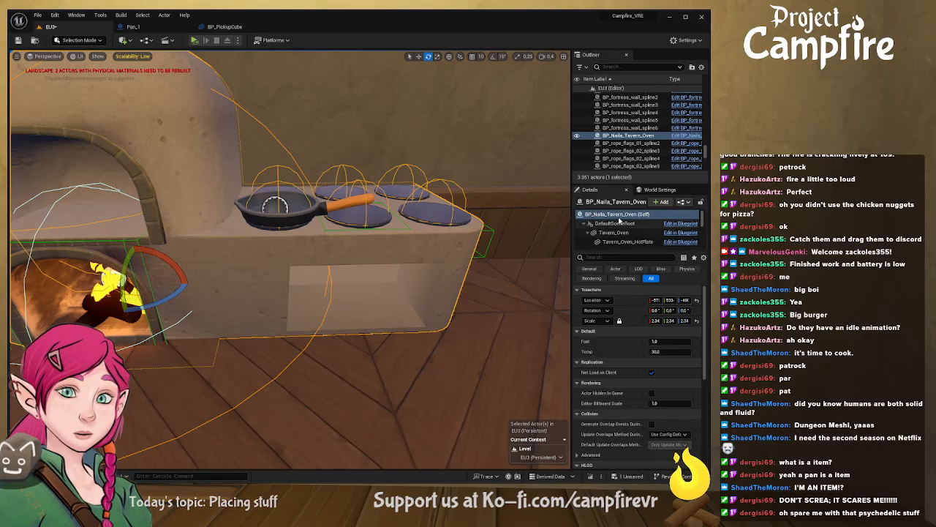
left_click(614, 232)
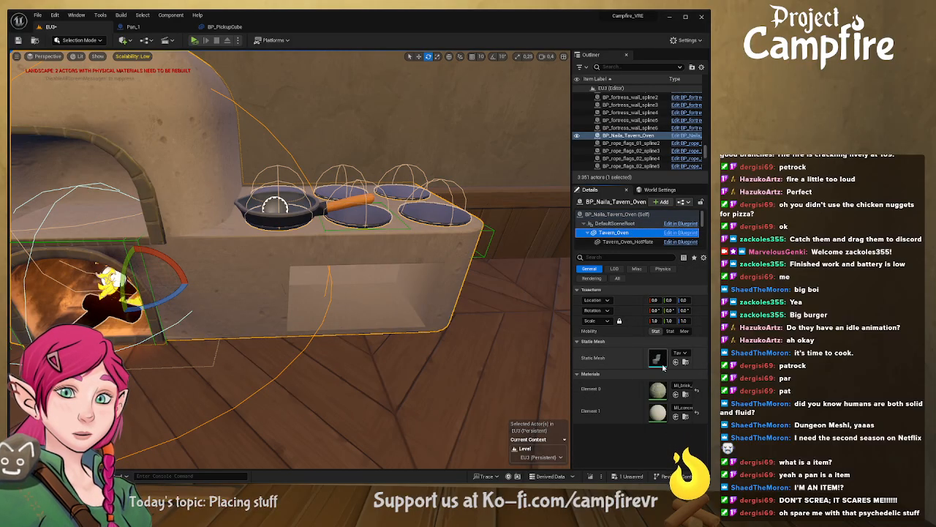
left_click(681, 233)
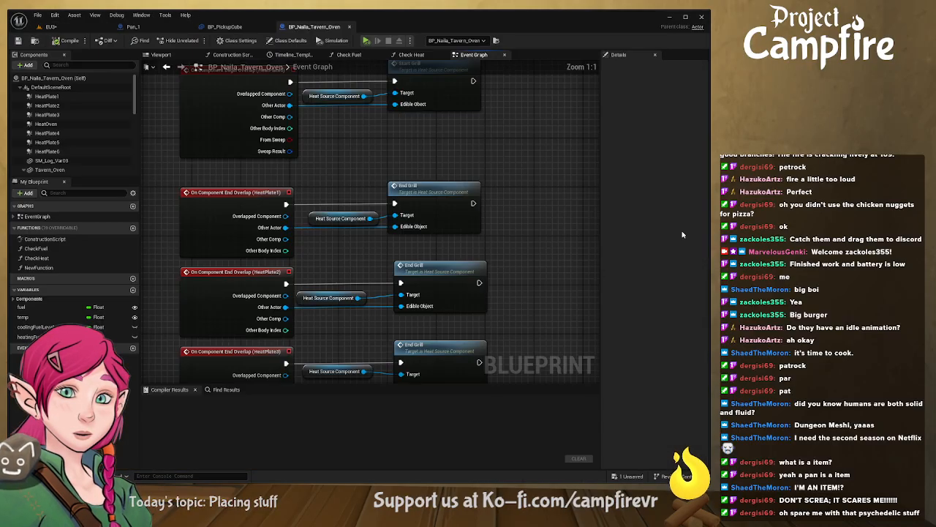
Step: Locate the static mesh asset used by the blueprint's Tavern_Oven component and open it for editing
left_click(64, 87)
left_click(74, 161)
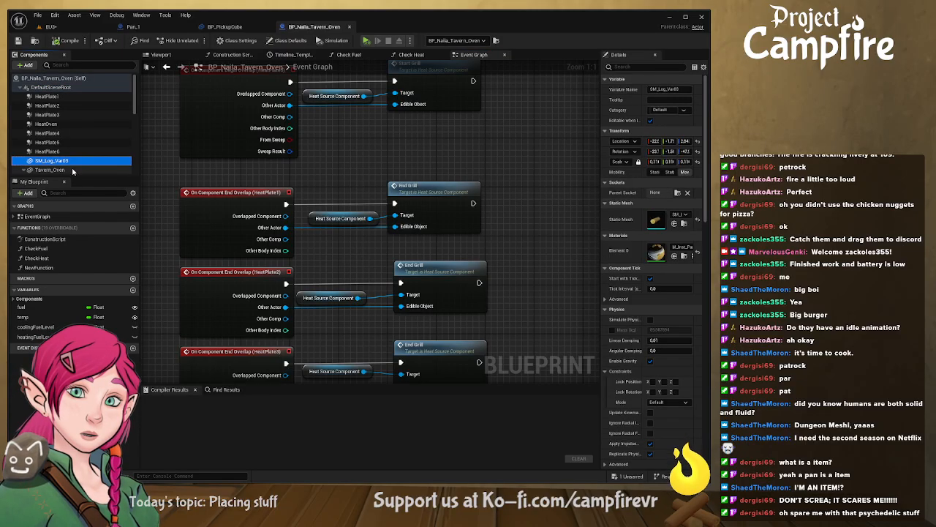
left_click(72, 170)
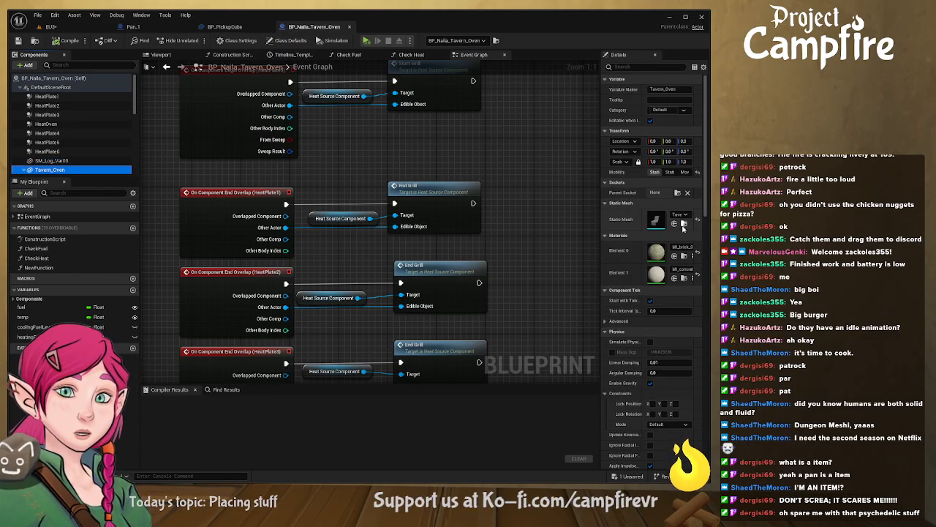
left_click(684, 225)
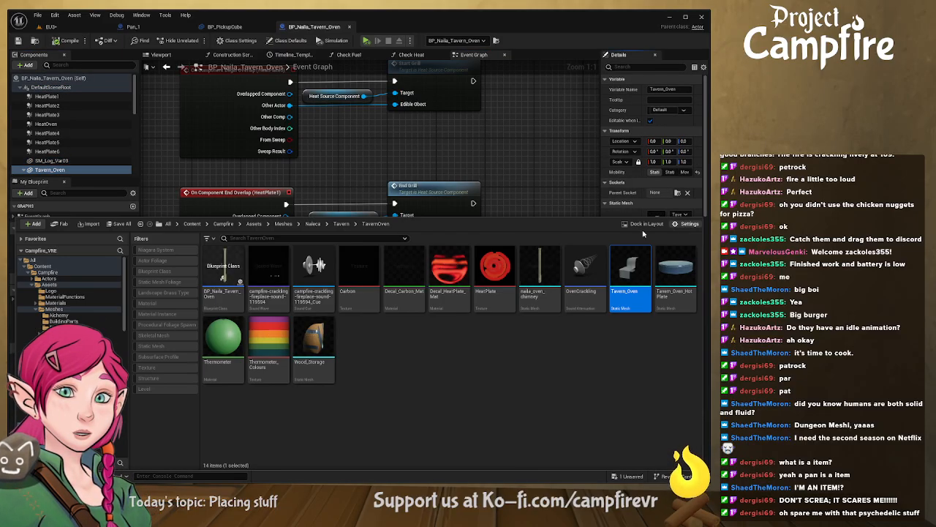
double_click(630, 278)
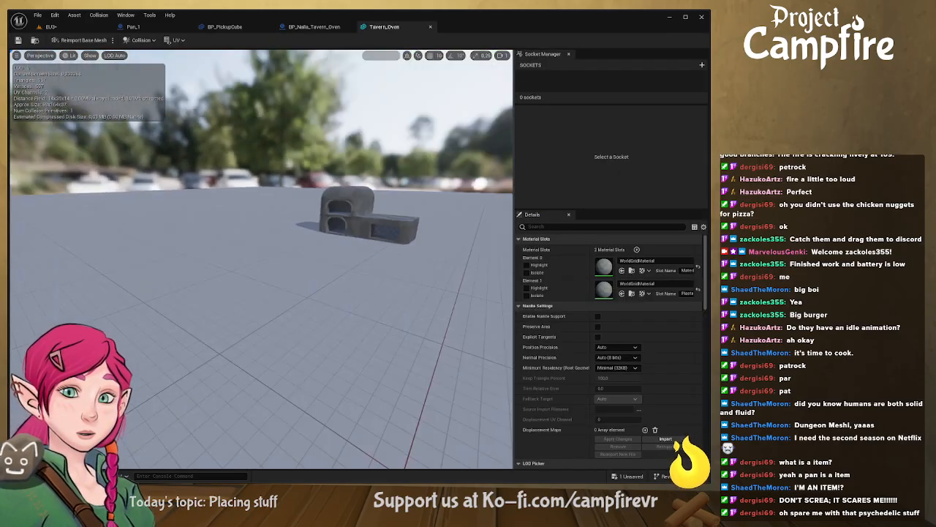
Step: Display the oven mesh's simple collision and try adding a sphere collision around it
key("w")
right_click_drag(157, 204, 179, 248)
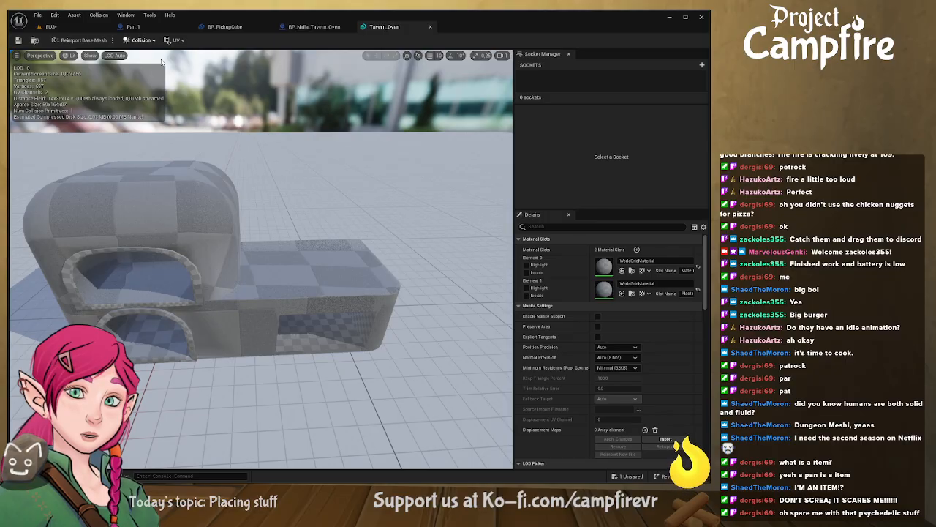
right_click_drag(172, 183, 192, 167)
key("s")
key("w")
key("d")
key("a")
key("d")
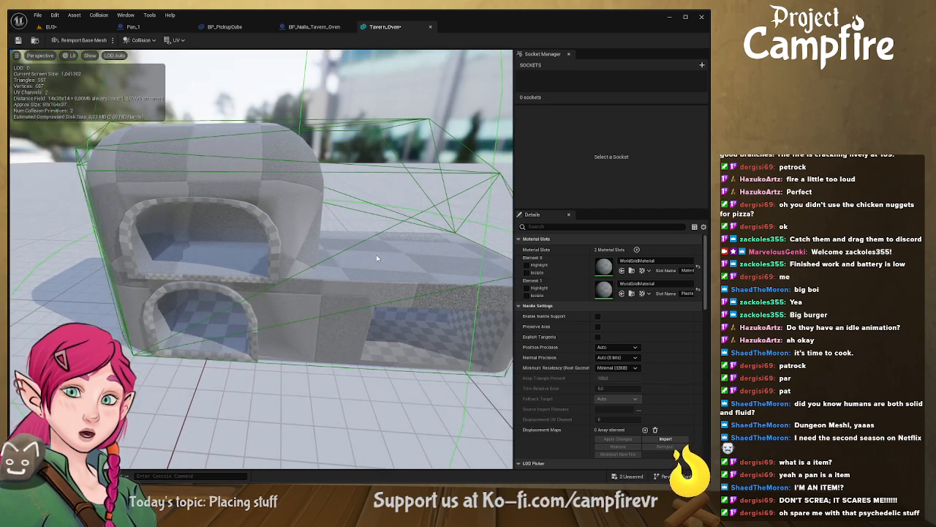
key("d")
right_click_drag(447, 121, 436, 164)
key("s")
Step: Remove all existing collision shapes from the oven mesh
left_click(255, 279)
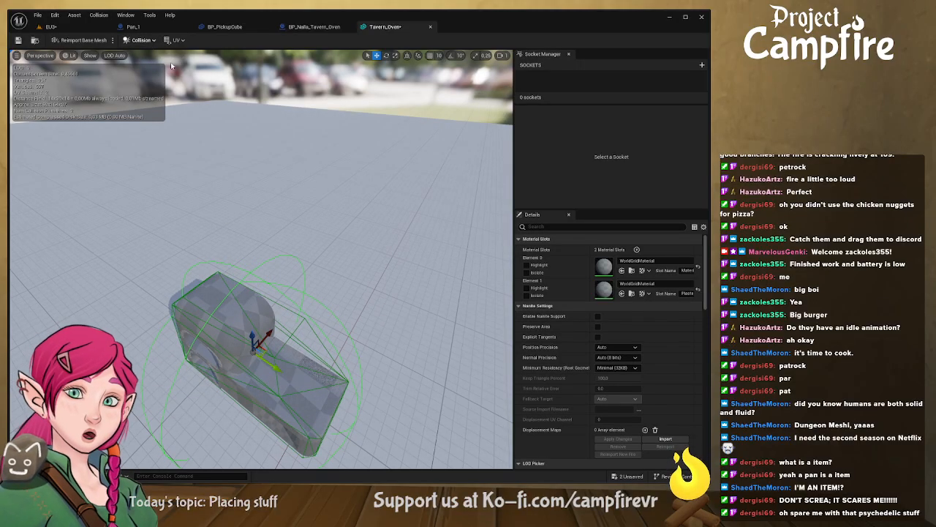
left_click(173, 130)
key("w")
right_click_drag(265, 287, 156, 92)
key("s")
scroll(157, 93, "down", 1)
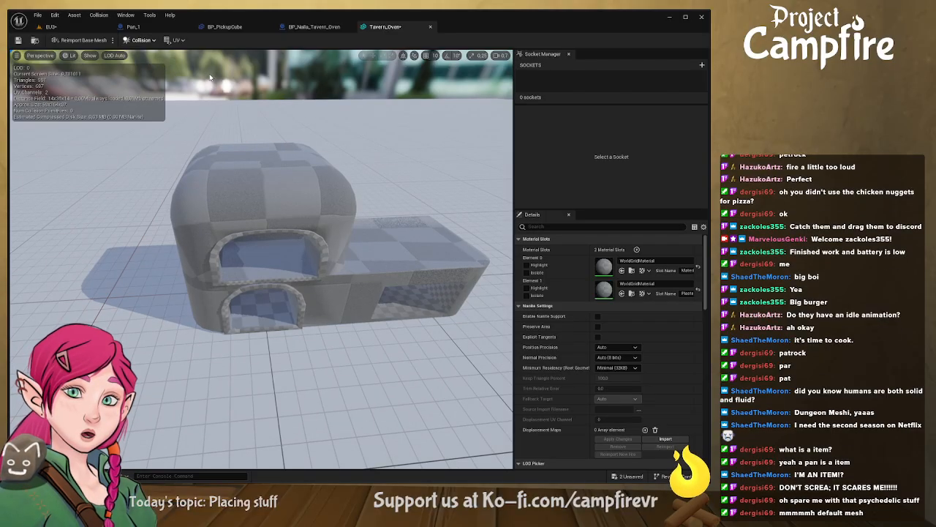
Step: Add a box collision to the oven mesh, flatten it into a thin slab and align it with the countertop
right_click_drag(338, 225, 344, 226)
key("r")
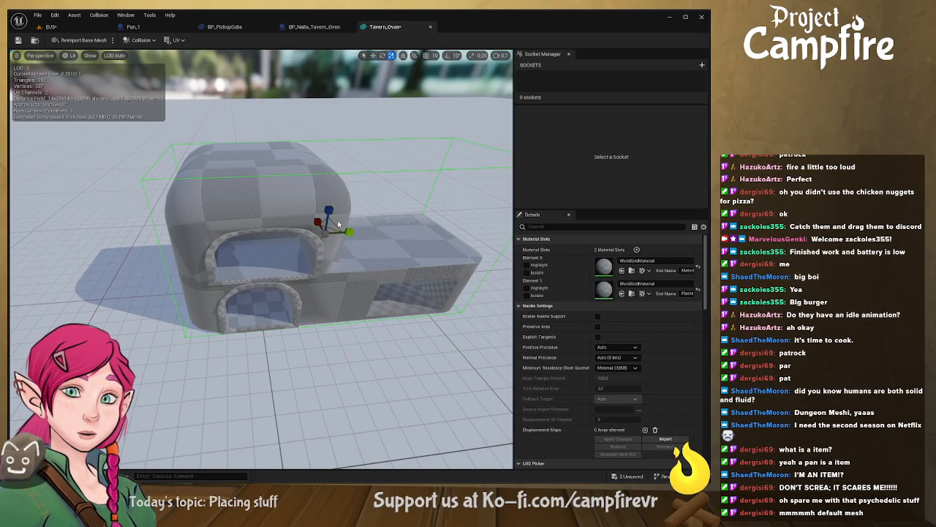
left_click_drag(330, 210, 330, 245)
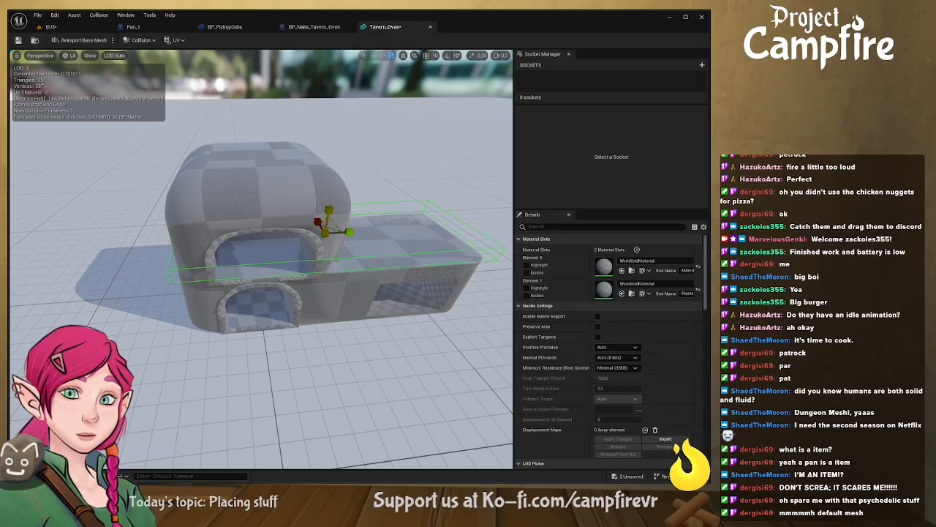
right_click_drag(352, 215, 358, 215)
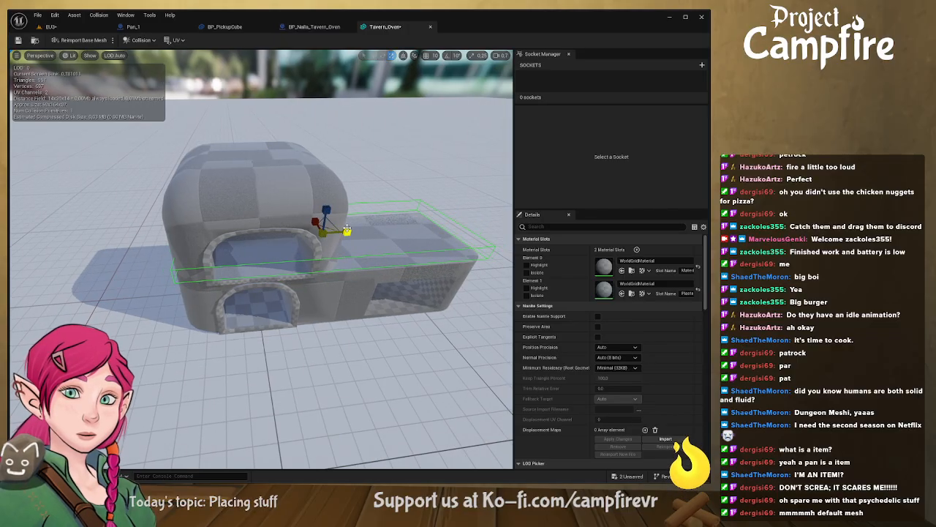
key("w")
left_click_drag(326, 208, 327, 225)
key("d")
right_click_drag(327, 224, 356, 231)
key("a")
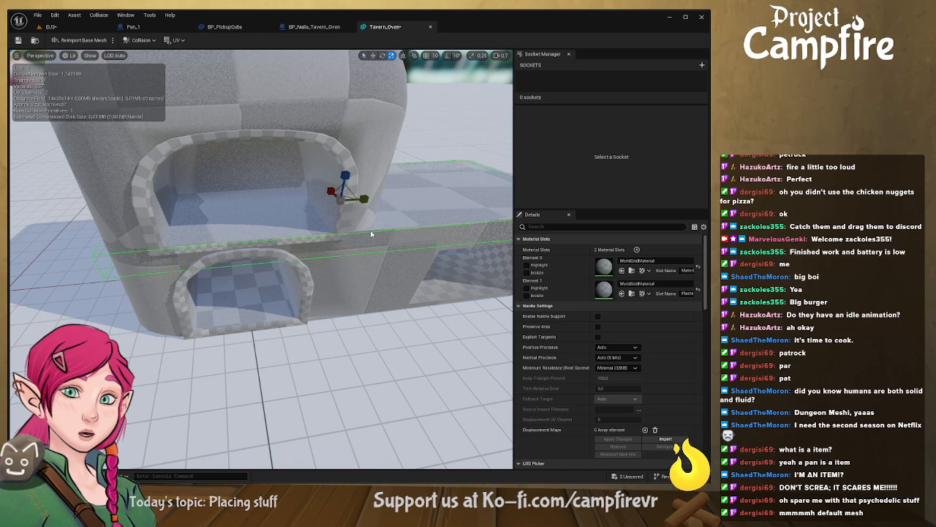
Step: Examine from several angles how the slab collision lines up with the countertop and the floor of the upper oven opening
key("d")
right_click_drag(372, 198, 312, 208)
key("a")
key("a")
key("d")
key("w")
key("s")
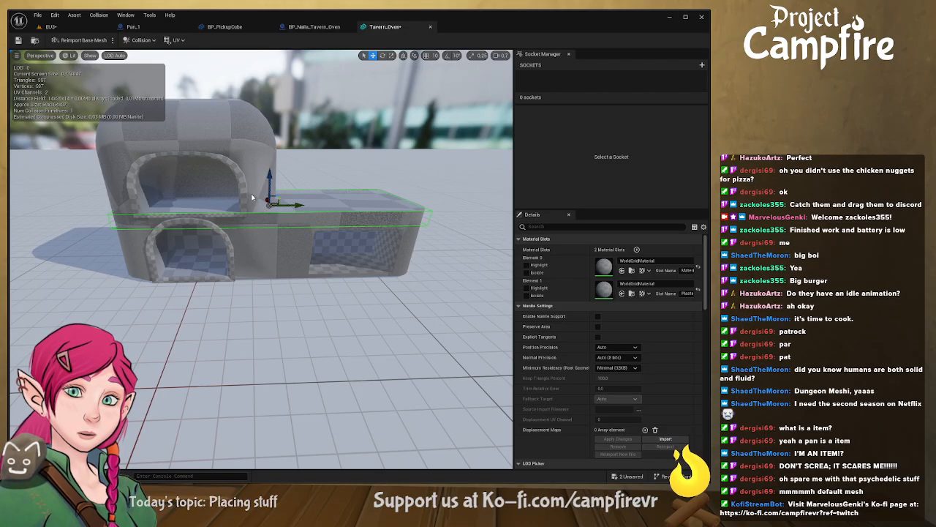
right_click_drag(251, 193, 212, 195)
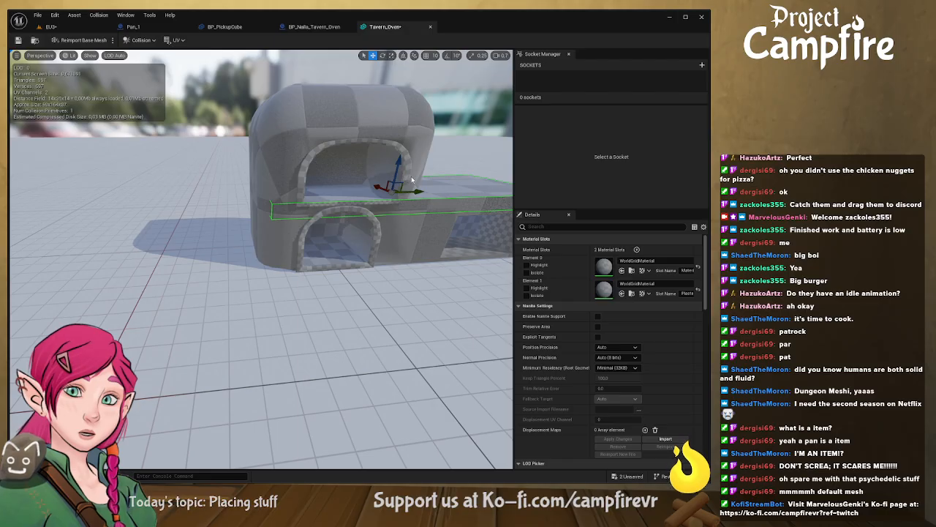
right_click_drag(411, 179, 389, 215)
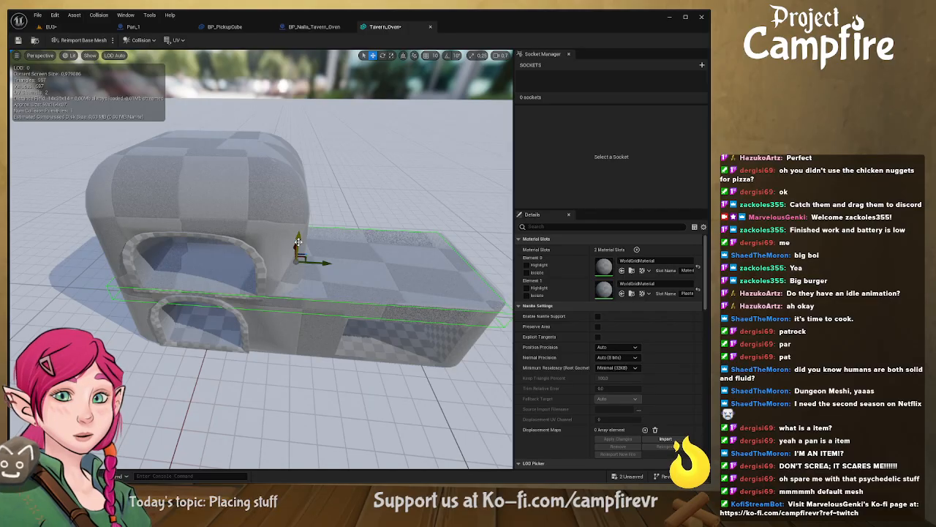
Step: Duplicate the slab collision down to the oven's base and fit it to the base footprint
left_click_drag(298, 243, 302, 292)
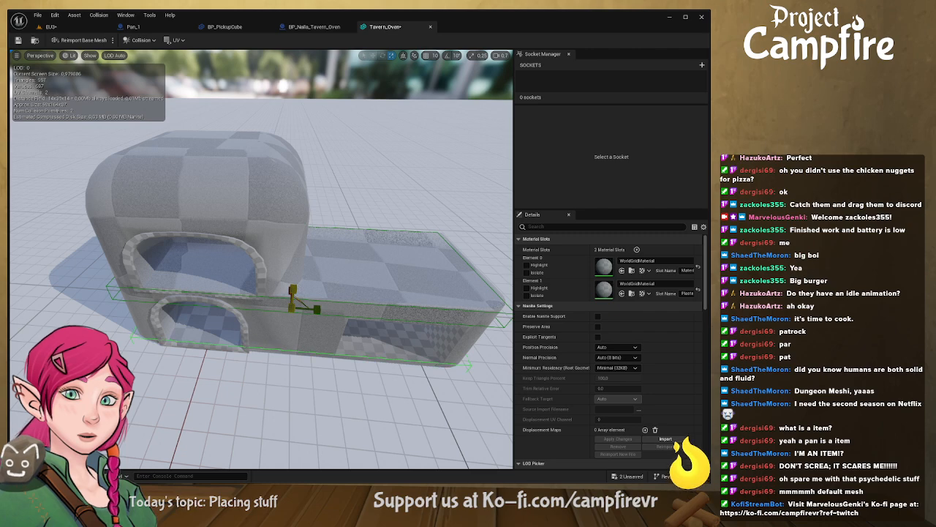
key("w")
right_click_drag(296, 293, 290, 255)
key("w")
left_click_drag(287, 232, 287, 234)
right_click_drag(287, 234, 304, 245)
key("s")
key("w")
right_click_drag(315, 299, 316, 302)
key("s")
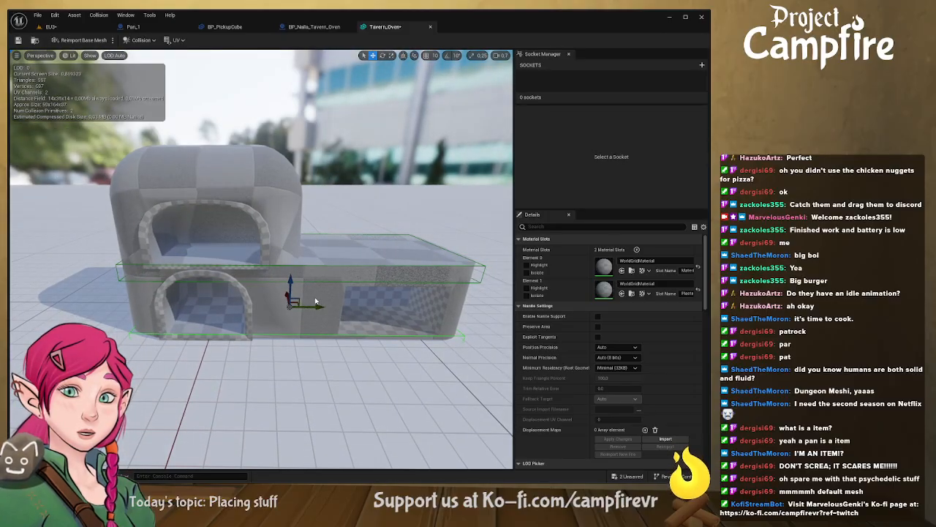
Step: Duplicate the base slab and reshape it into a box filling the wall between the lower arch and the square opening
left_click_drag(292, 280, 293, 271)
key("r")
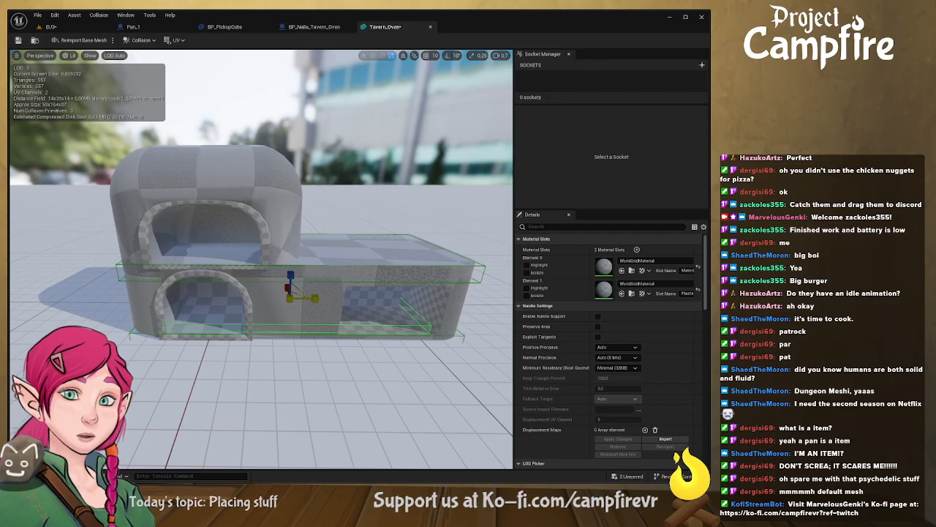
key("w")
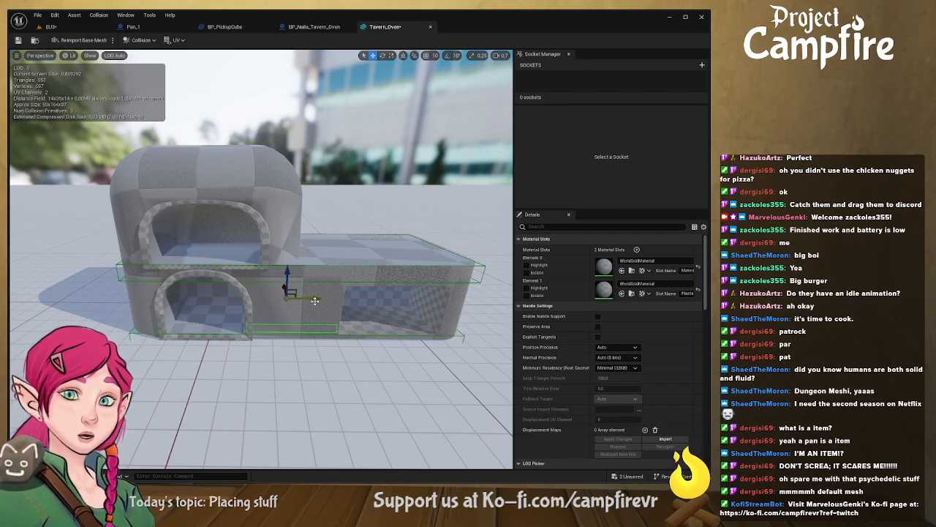
left_click(300, 286)
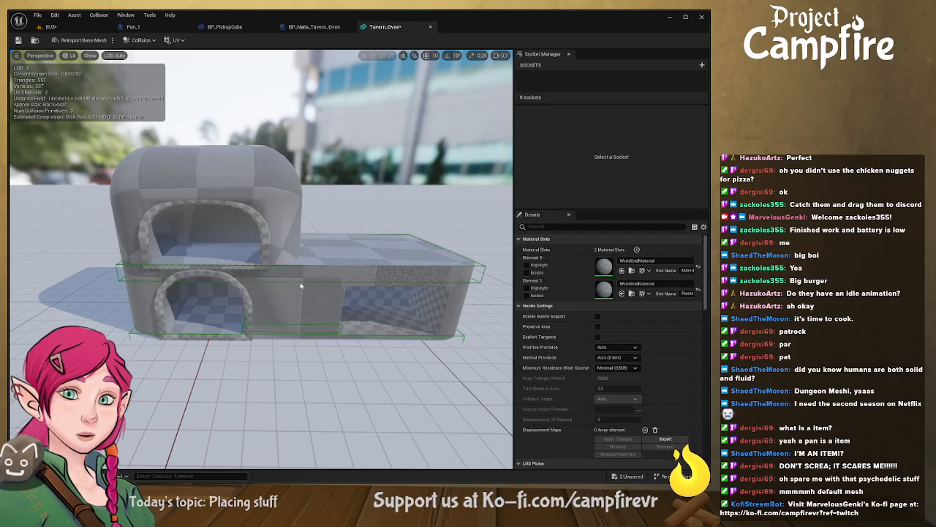
left_click(295, 326)
left_click_drag(288, 278, 287, 267)
key("w")
left_click_drag(286, 257, 286, 252)
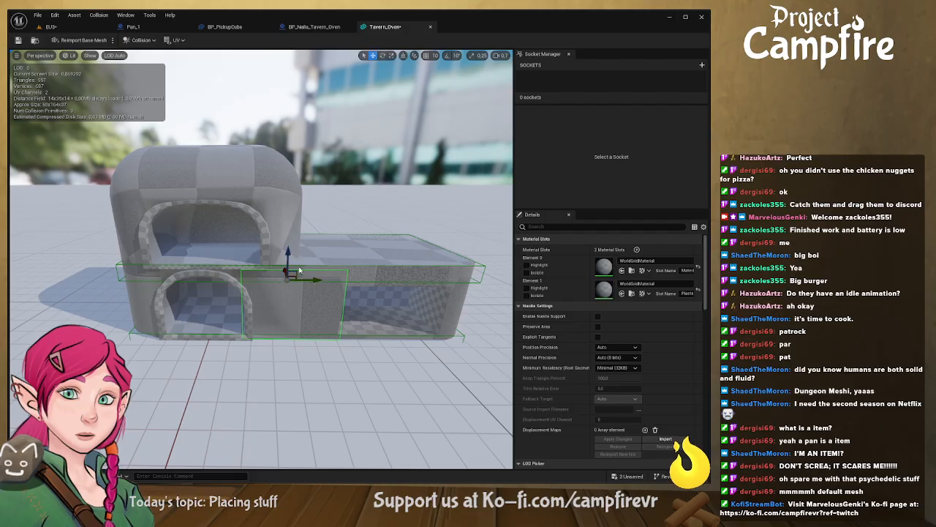
Step: Duplicate the wall box to the outer side of the lower arch, narrow it and extend it to the oven's full height
left_click_drag(307, 290, 225, 296)
key("r")
key("w")
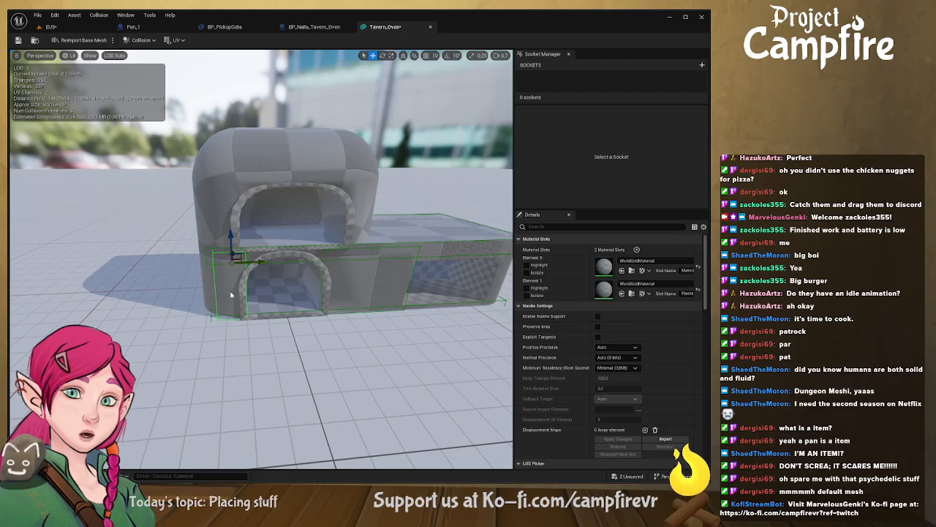
mouse_move(256, 264)
left_mouse_down()
mouse_move(246, 265)
mouse_move(255, 264)
left_mouse_up()
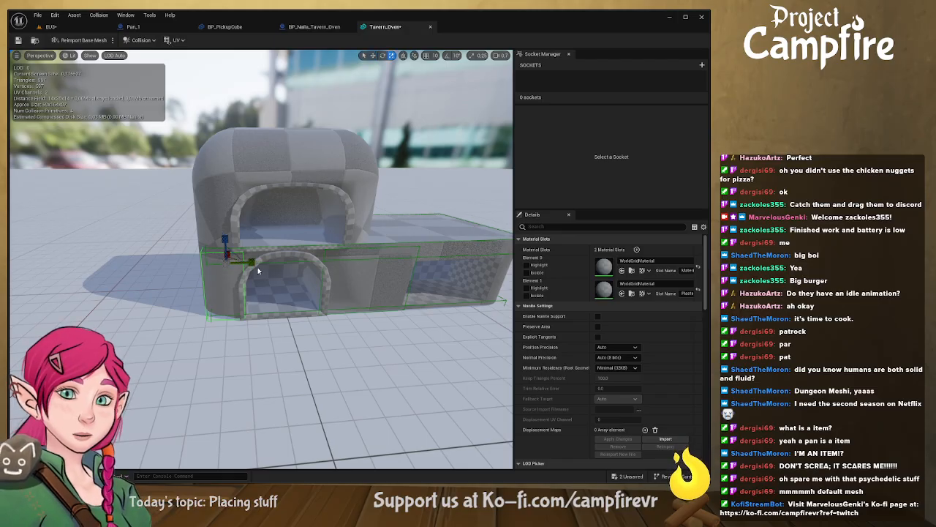
mouse_move(232, 249)
left_mouse_down()
mouse_move(223, 210)
mouse_move(252, 242)
mouse_move(234, 250)
mouse_move(265, 257)
left_mouse_up()
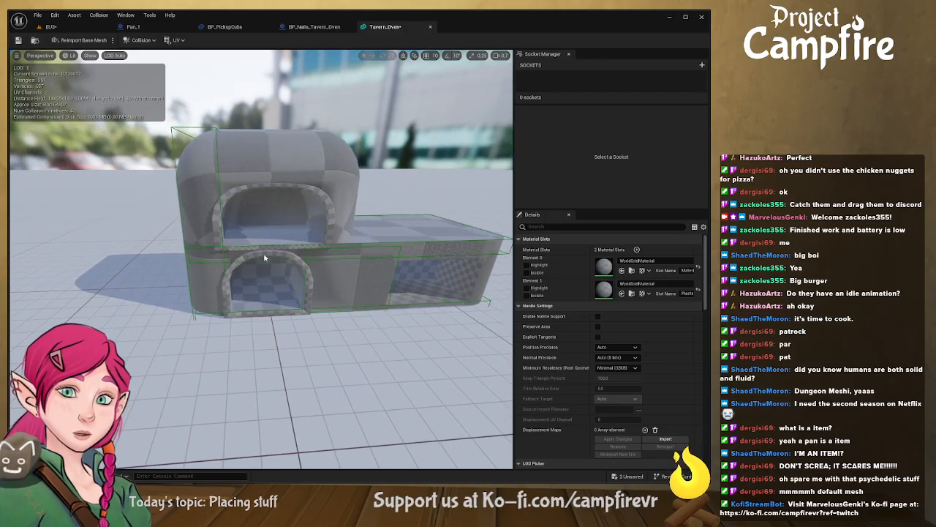
Step: Duplicate the middle wall box, narrow it and place it at the far end of the counter beside the square opening
left_click(393, 289)
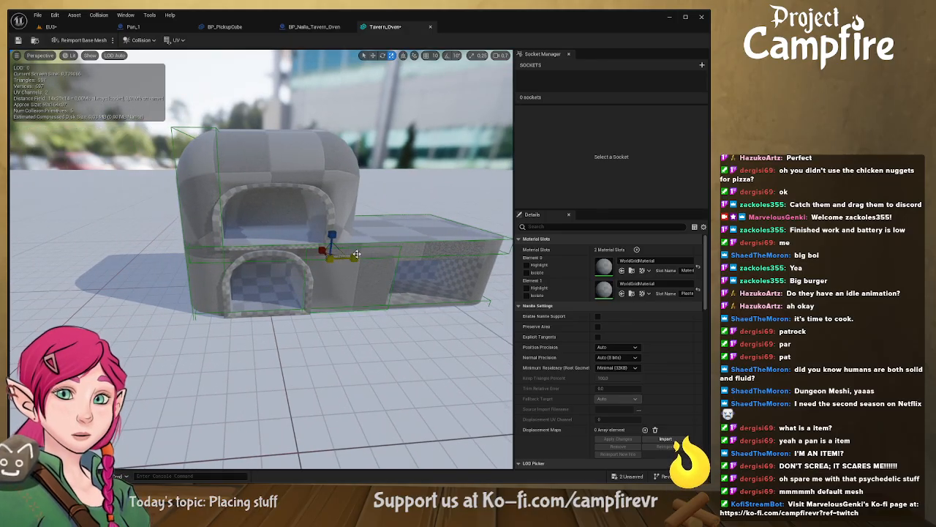
key("w")
left_click(447, 258)
mouse_move(447, 258)
right_mouse_down()
mouse_move(512, 260)
mouse_move(453, 252)
right_mouse_up()
left_click_drag(332, 279, 376, 283)
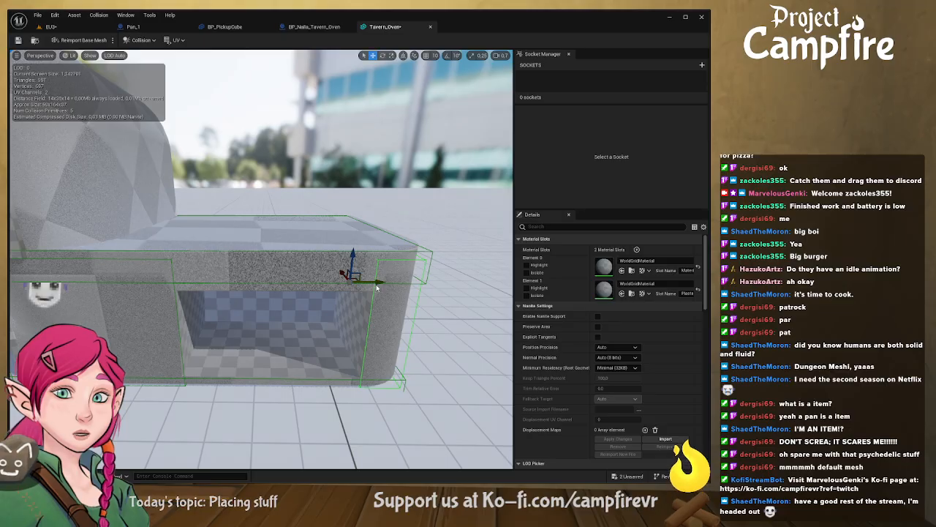
mouse_move(376, 283)
right_mouse_down()
mouse_move(387, 281)
mouse_move(337, 270)
mouse_move(351, 299)
mouse_move(371, 296)
right_mouse_up()
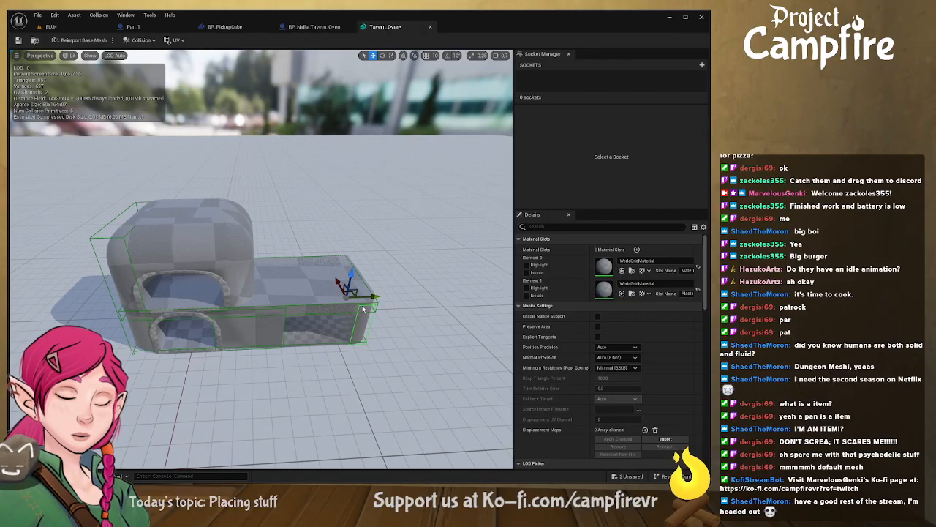
Step: Duplicate the end wall box to the counter side of the upper oven opening and fit it to that wall
left_click_drag(353, 291, 249, 251)
left_click(358, 234)
right_click_drag(359, 234, 359, 196)
left_click(332, 234)
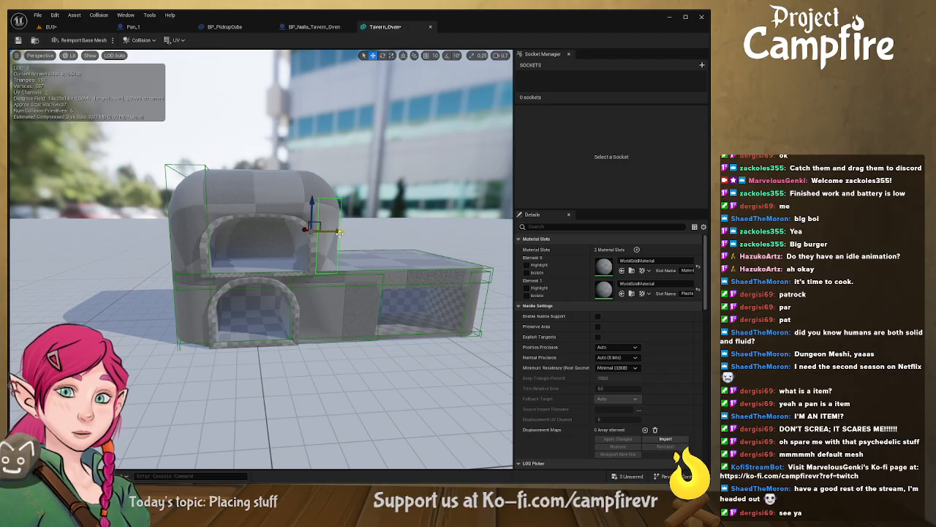
key("r")
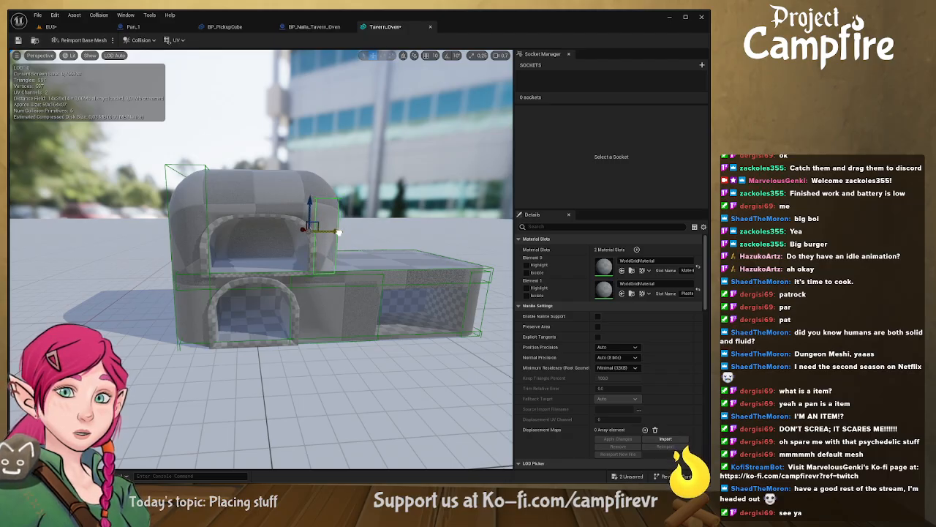
left_click(337, 233)
right_click_drag(337, 234, 314, 216)
key("s")
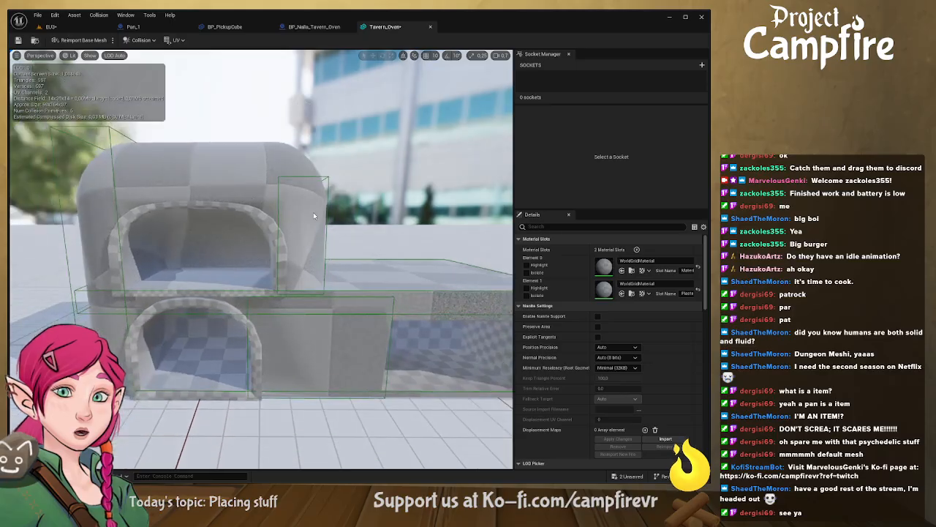
left_click(327, 213)
left_click_drag(321, 232, 320, 234)
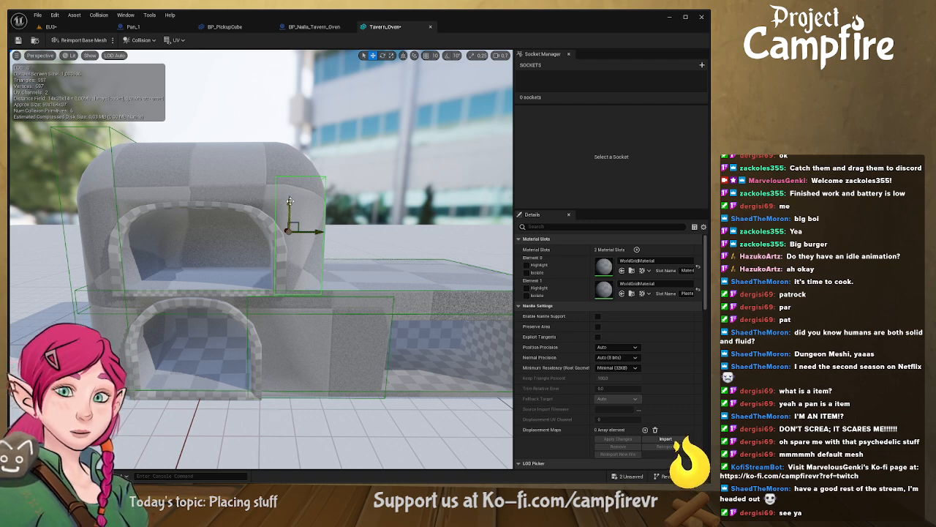
Step: Duplicate the upper wall box to above the upper oven opening and widen it across the oven's top
key("e")
right_click_drag(290, 201, 284, 221)
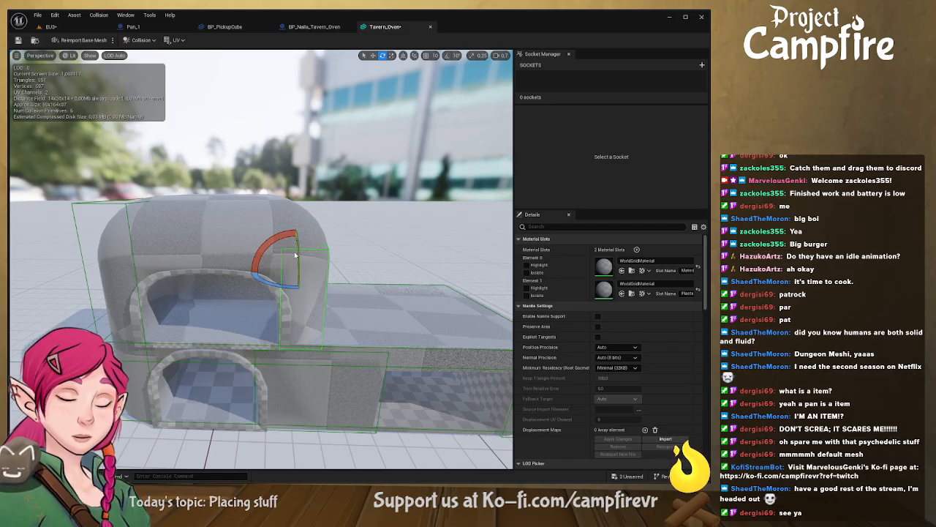
key("w")
left_click_drag(295, 253, 219, 195)
key("r")
key("w")
key("a")
right_click_drag(224, 202, 180, 216)
key("r")
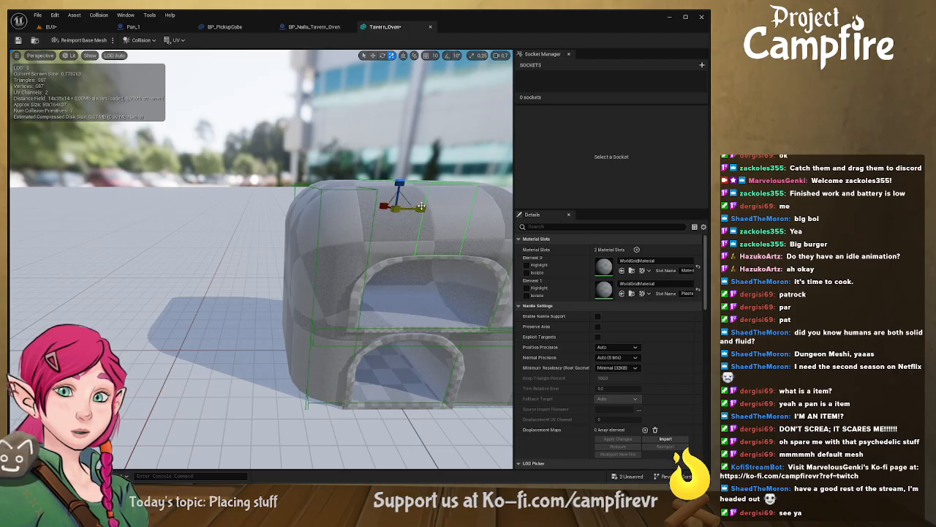
left_click_drag(421, 207, 465, 209)
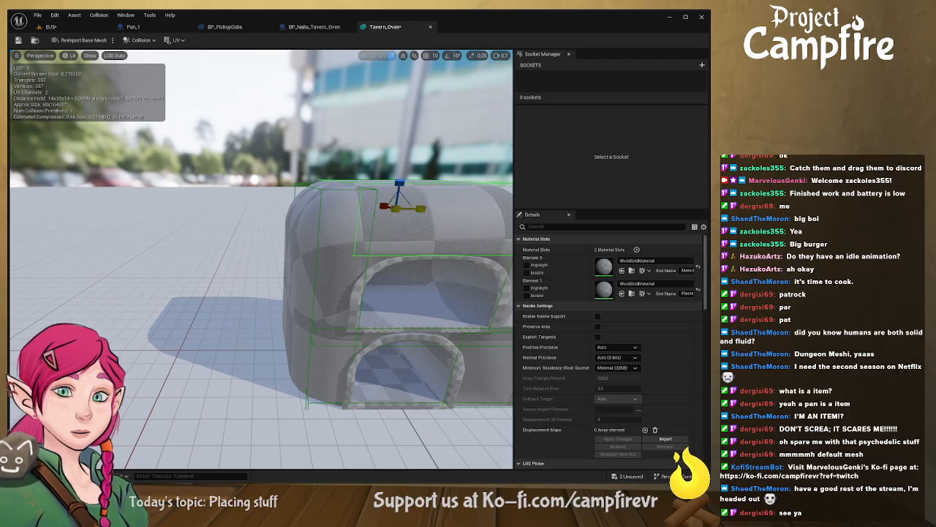
Step: Fine-tune the top collision box's fit across the oven's dome
key("s")
right_click_drag(421, 209, 423, 265)
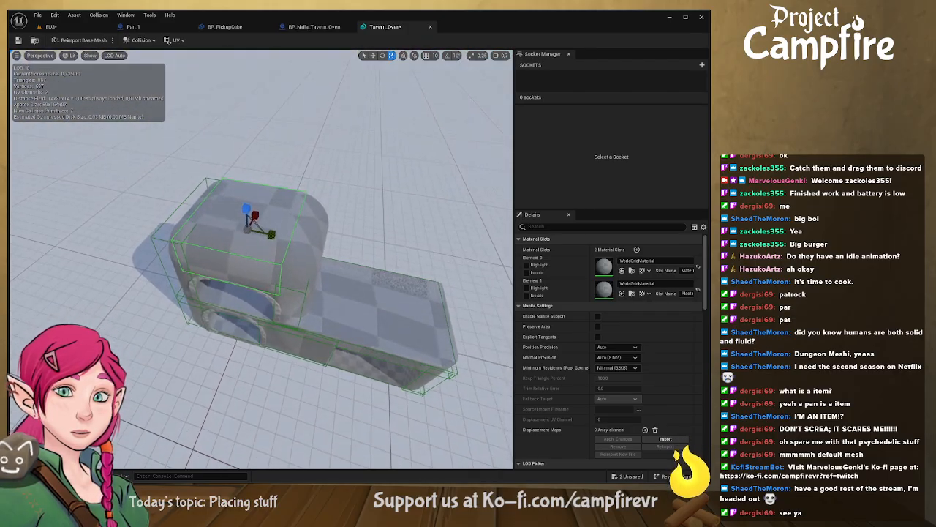
key("a")
right_click_drag(395, 229, 387, 228)
left_click_drag(346, 230, 355, 231)
Step: Widen the collision box on the counter side of the upper opening and realign it with the wall
key("q")
right_click_drag(356, 231, 350, 199)
key("d")
key("a")
key("w")
left_click(262, 221)
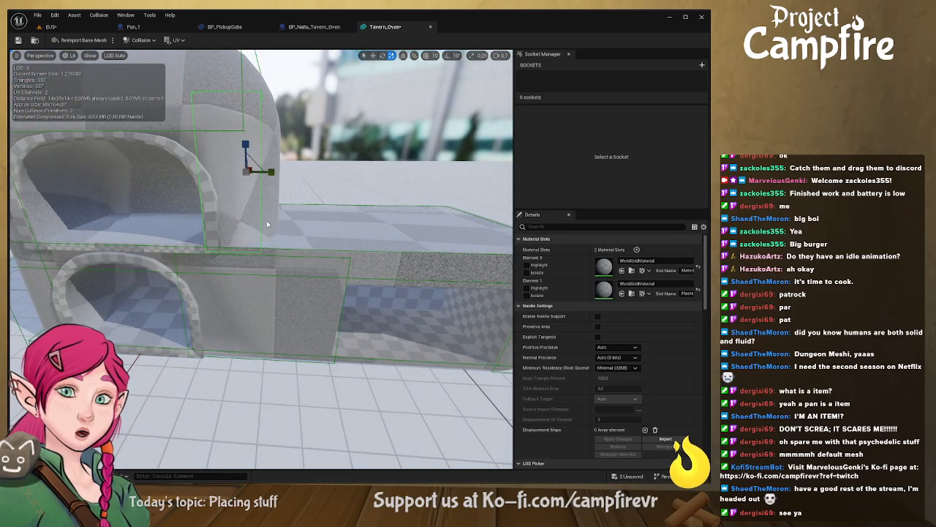
left_click(271, 171)
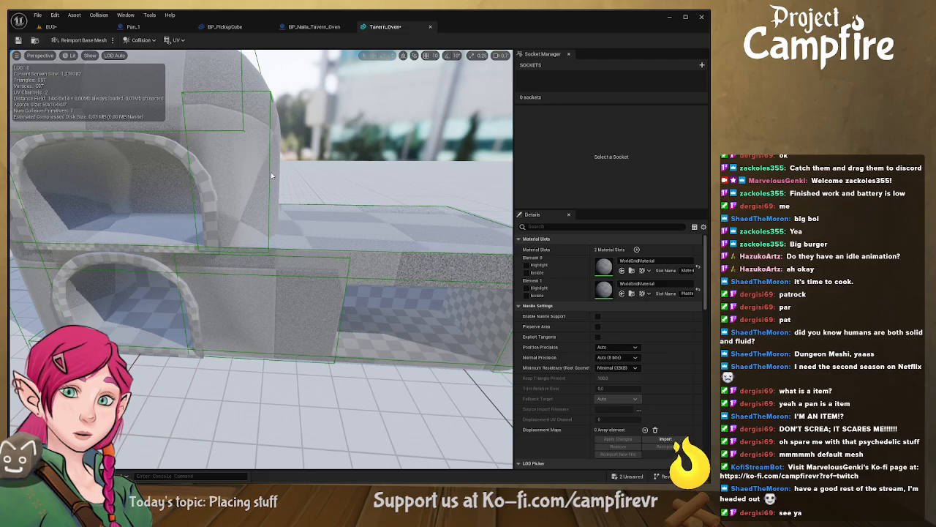
left_click(271, 172)
key("w")
left_click_drag(271, 172, 279, 176)
Step: Narrow the end wall collision box beside the oven's upper opening, and save and close the Tavern_Oven mesh
right_click_drag(278, 176, 235, 266)
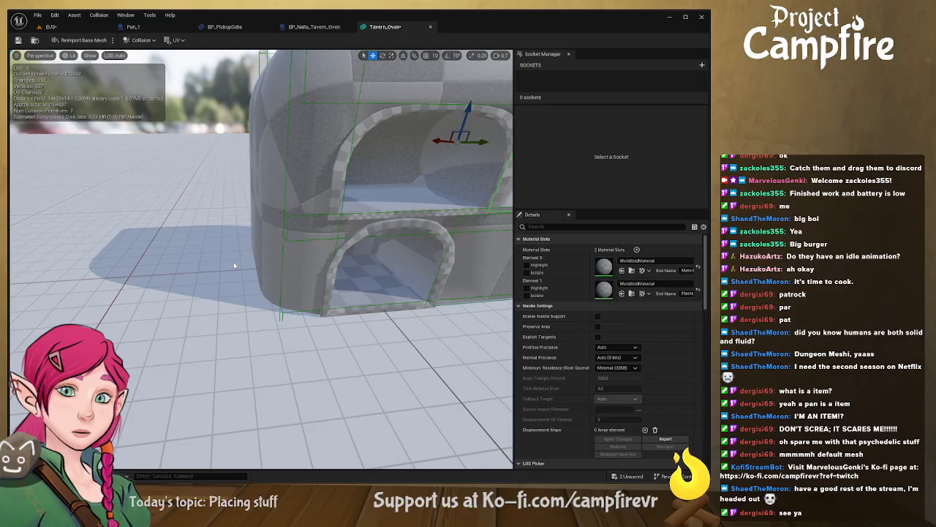
left_click(281, 288)
key("r")
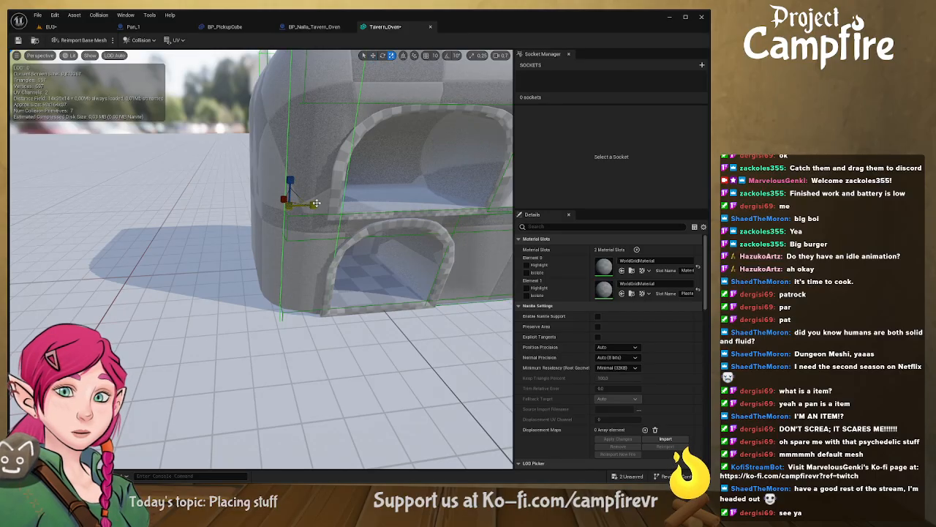
left_click_drag(316, 204, 311, 208)
key("w")
right_click_drag(314, 209, 322, 231)
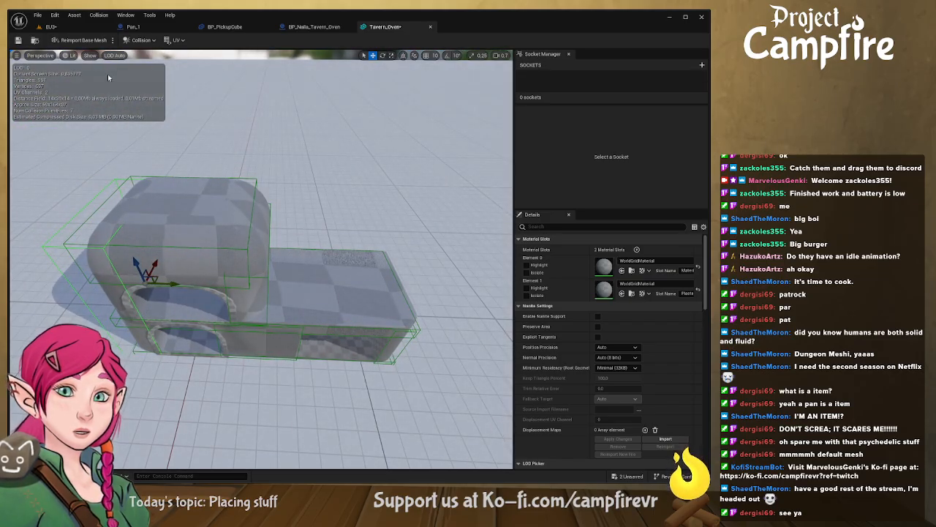
left_click(19, 41)
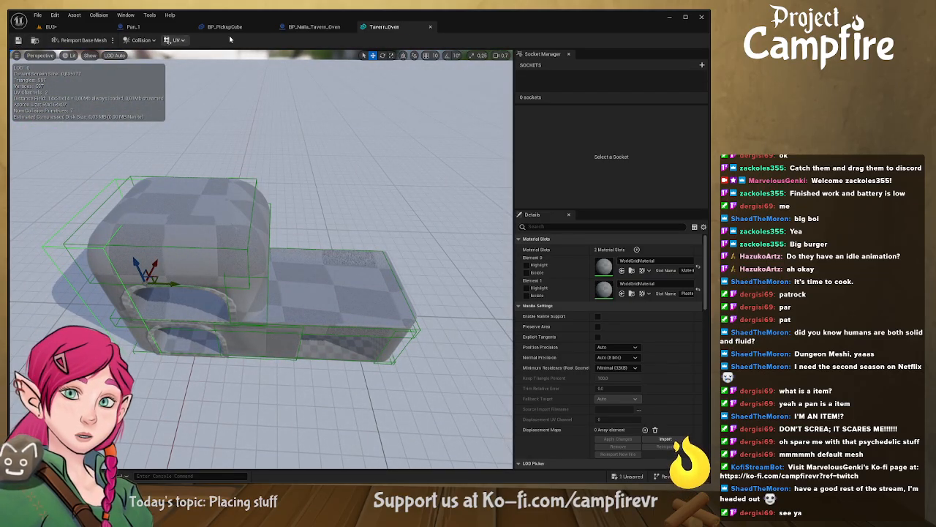
left_click(431, 26)
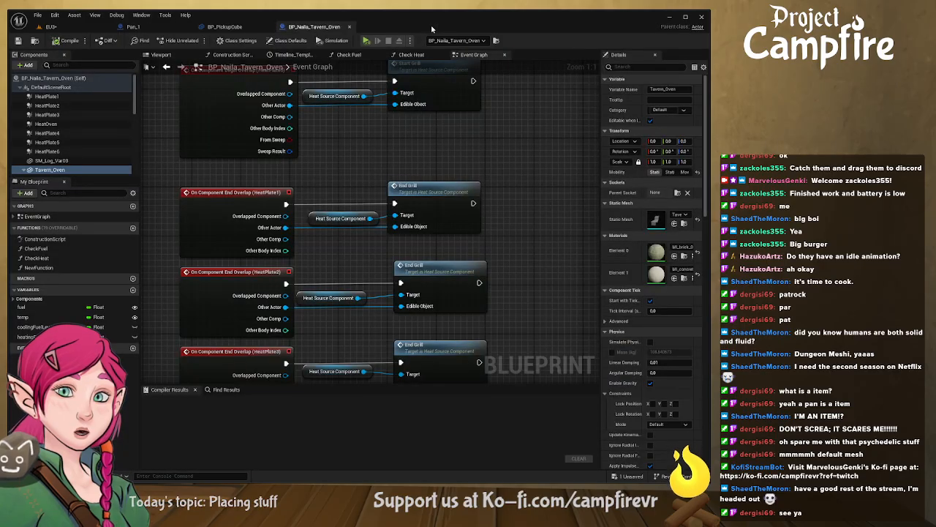
Step: Enable Simulate Physics on the static mesh of the Pan_1 blueprint
left_click(163, 27)
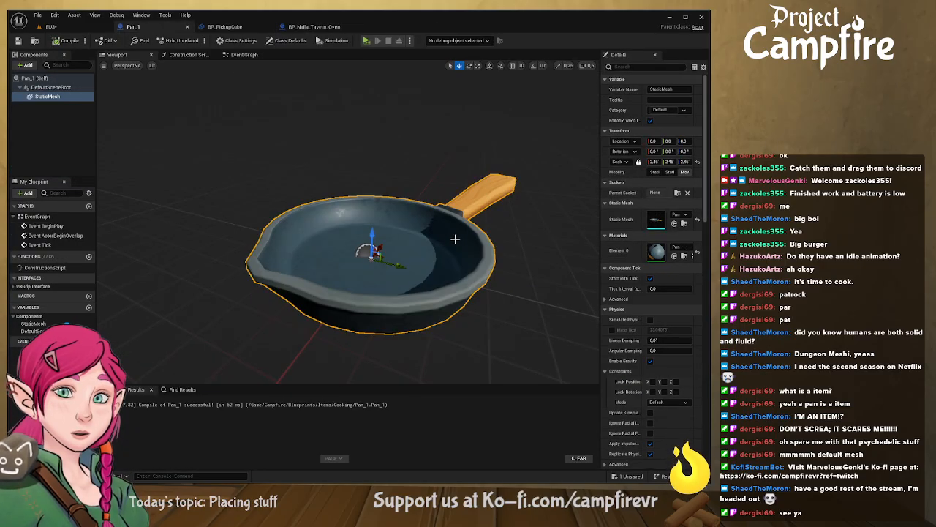
left_click(650, 320)
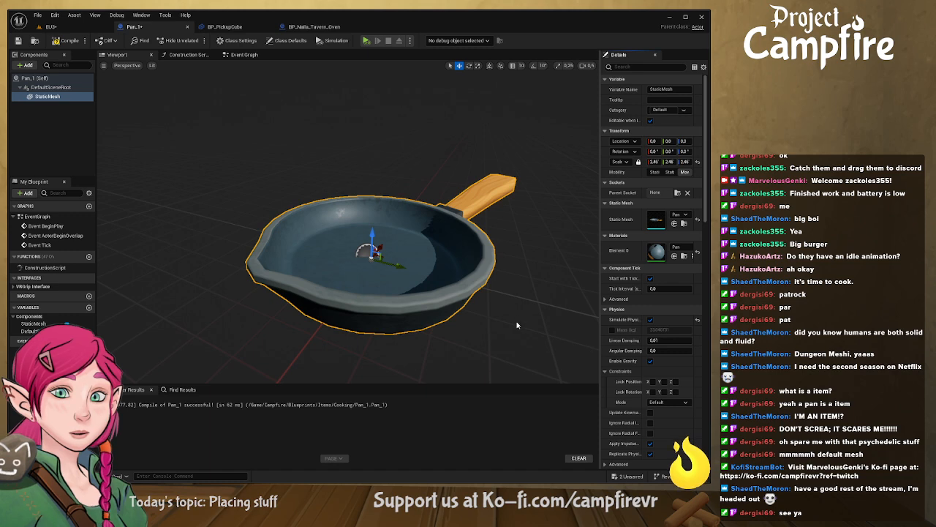
scroll(526, 323, "down", 5)
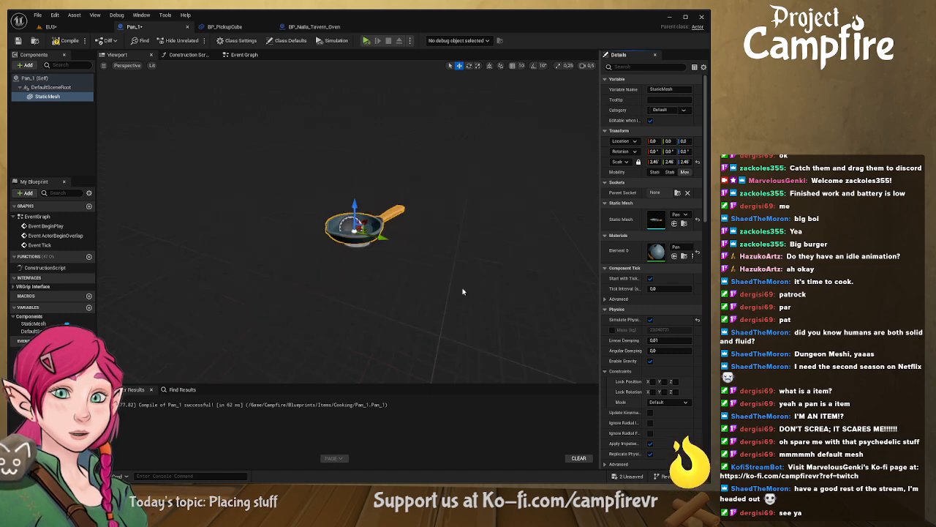
Step: Raise the pan in the EU3 level so it floats above the oven's hot plates
left_click(51, 27)
right_click_drag(297, 216, 297, 206)
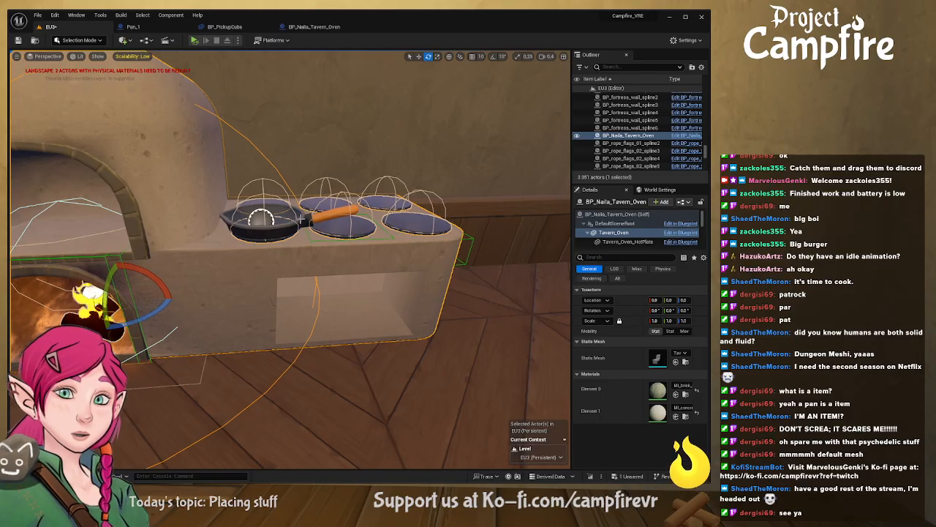
left_click(285, 225)
key("w")
left_click_drag(264, 199, 261, 133)
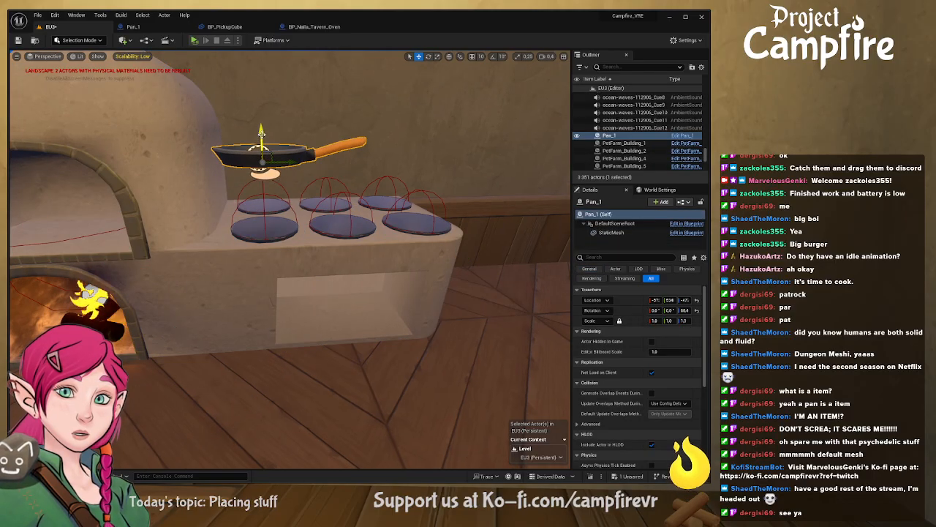
Step: Simulate the level to check how the pan lands on the hot plate, try shifting it, and stop the simulation
left_click(195, 41)
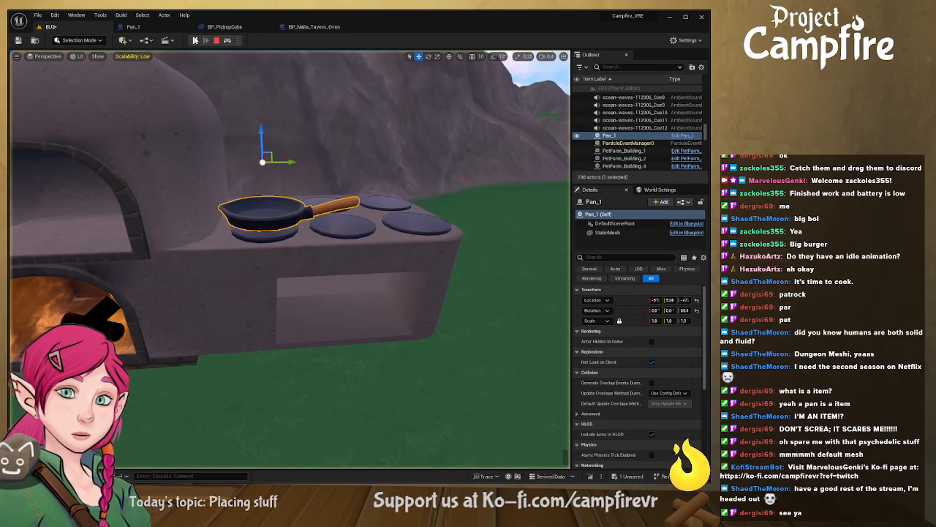
right_click_drag(290, 260, 328, 164)
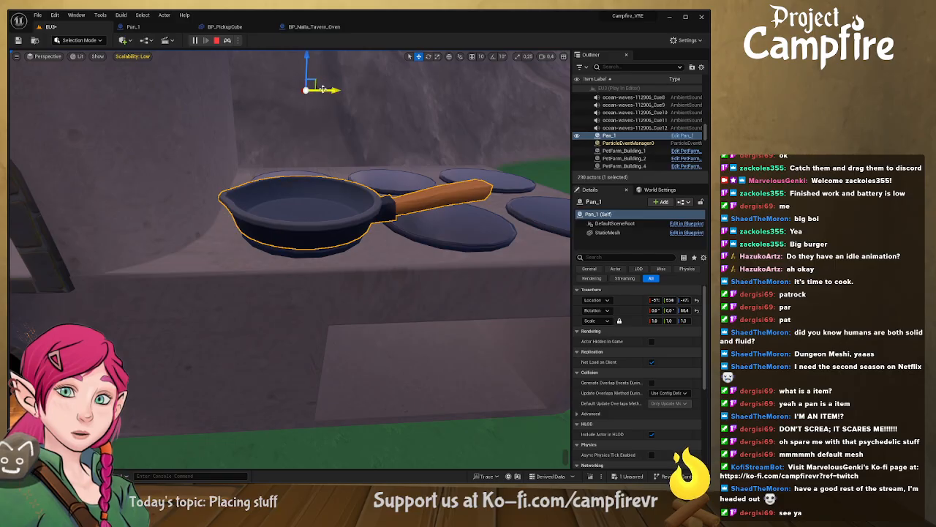
right_click_drag(322, 89, 322, 136)
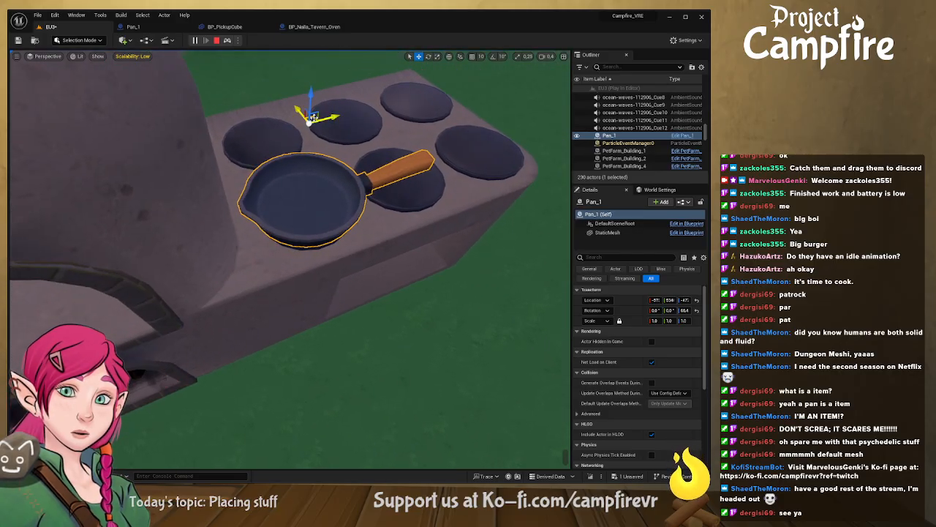
left_click_drag(314, 117, 346, 173)
right_click_drag(346, 173, 341, 167)
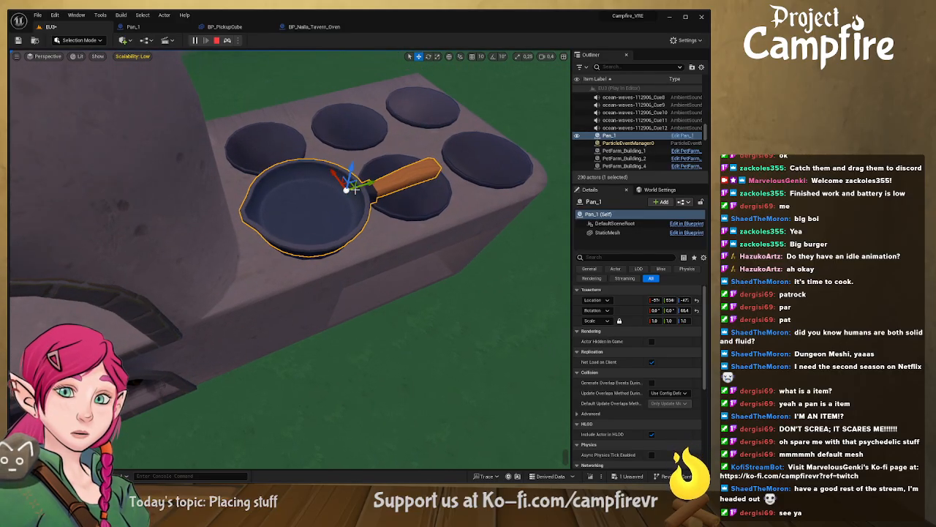
left_click(217, 40)
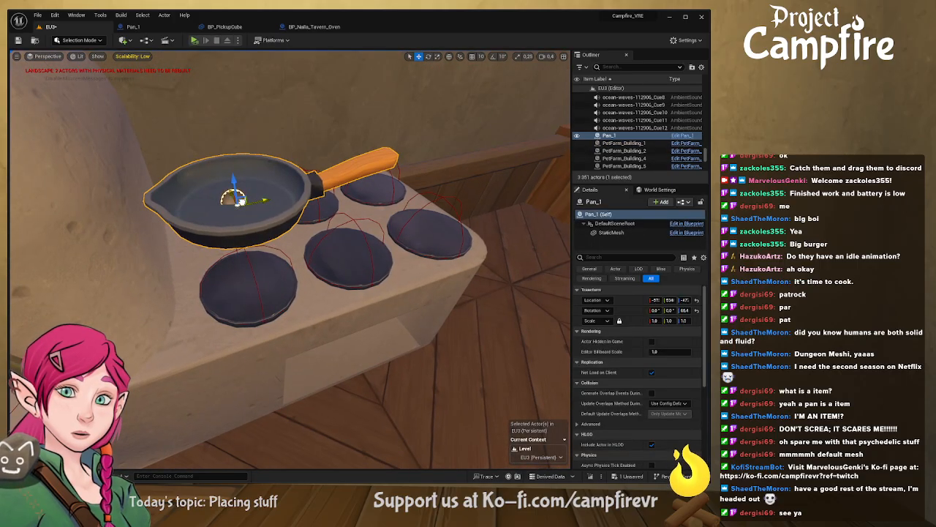
Step: Move the pan down to the storage niche under the hot plates and rotate it horizontally to fit the opening
left_click_drag(235, 201, 384, 372)
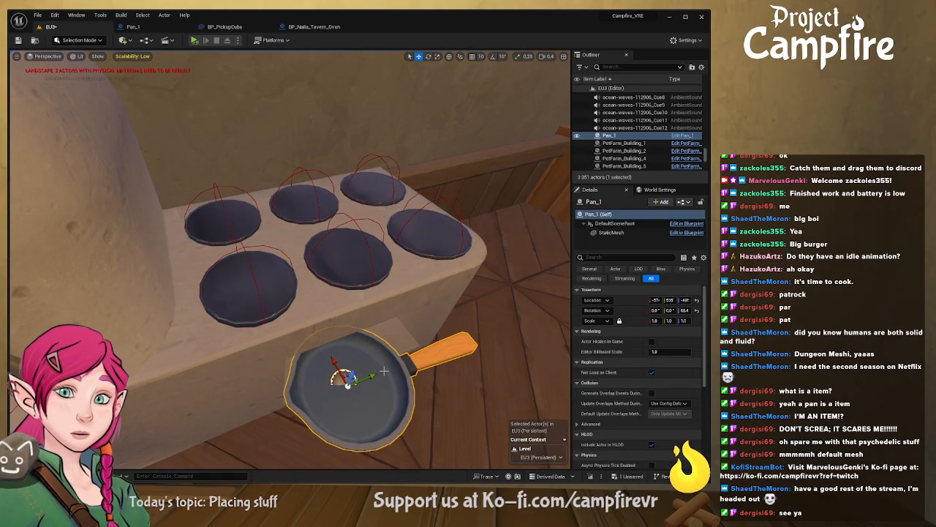
right_click_drag(384, 372, 321, 257)
key("e")
left_click_drag(295, 257, 297, 238)
key("w")
scroll(296, 212, "down", 6)
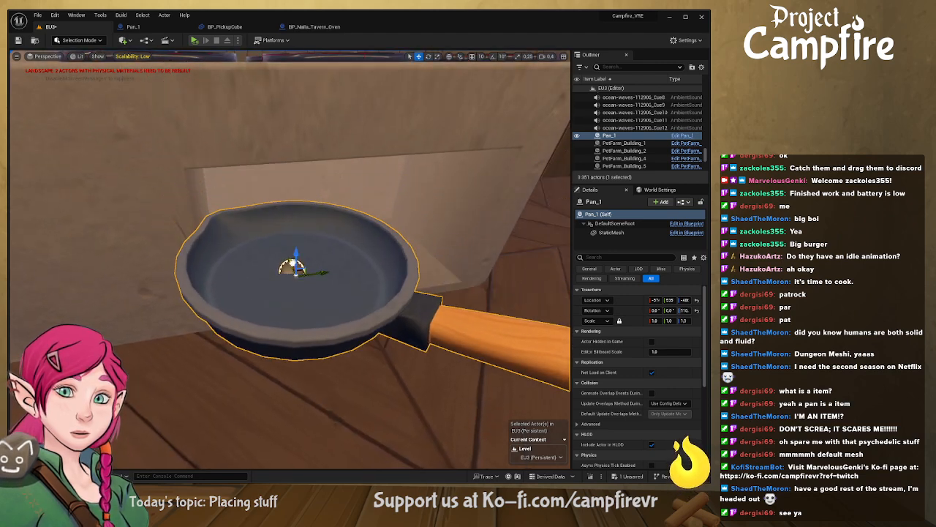
left_click_drag(298, 207, 318, 202)
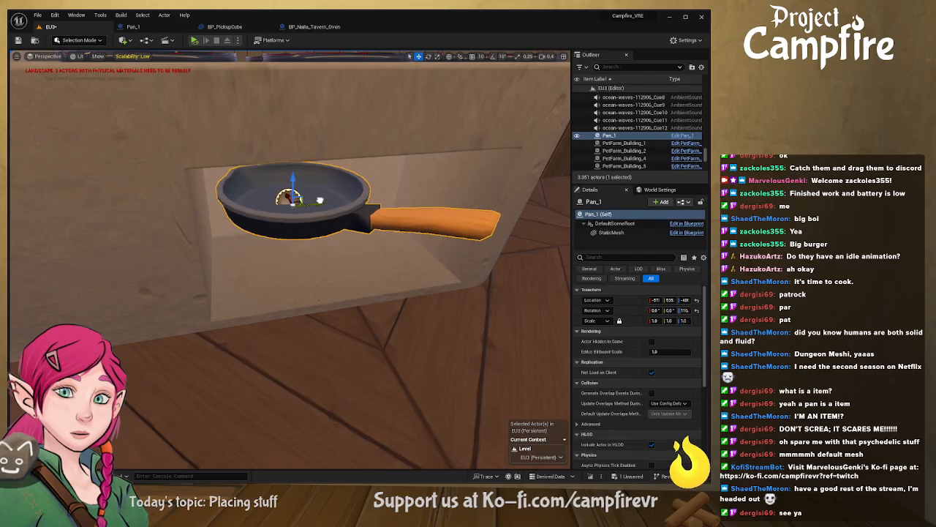
Step: Rotate the pan in the oven's storage niche to about 85.4° around the vertical axis
right_click_drag(319, 201, 351, 206)
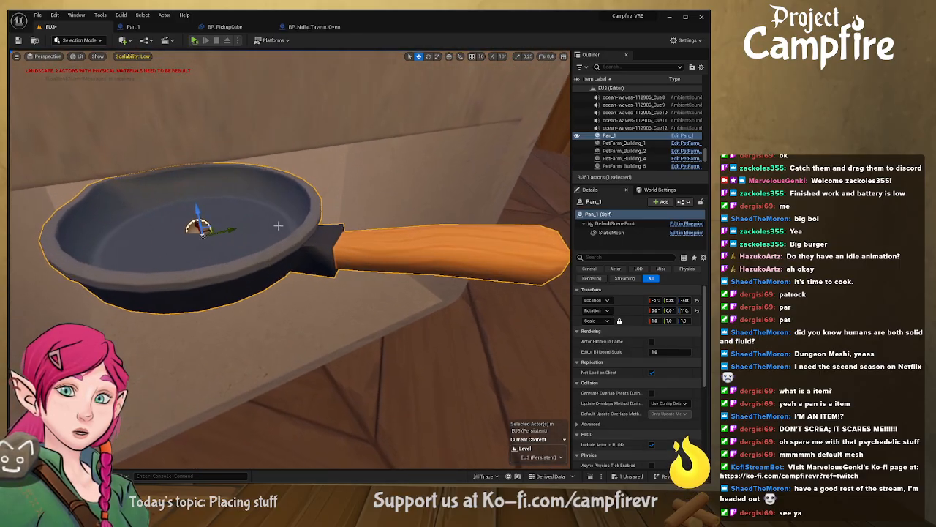
key("e")
left_click_drag(207, 252, 193, 218)
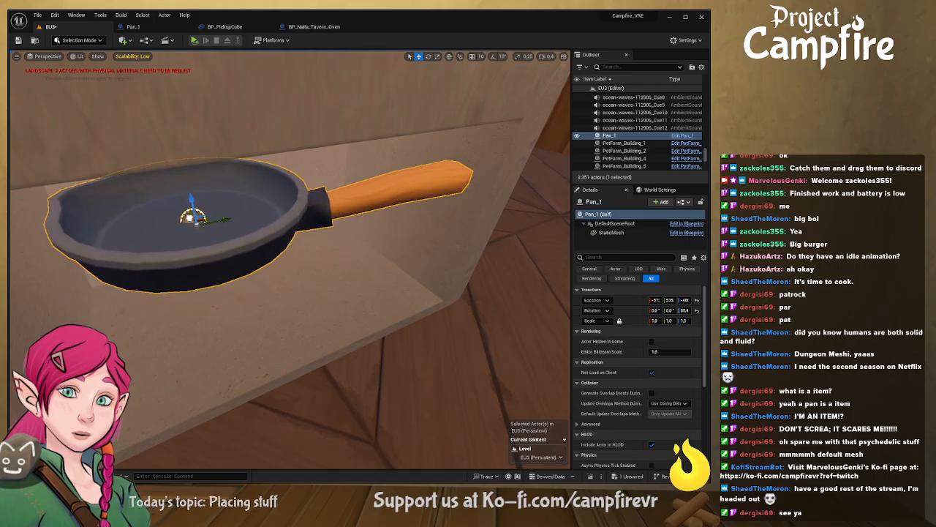
Step: Run the level to check how the pan settles in the niche, and stop the session
left_click(195, 41)
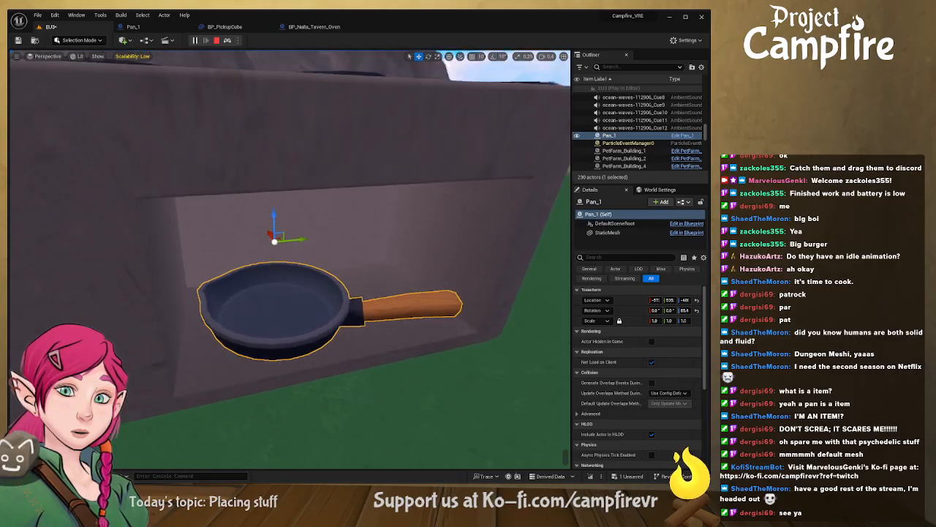
right_click_drag(290, 259, 188, 106)
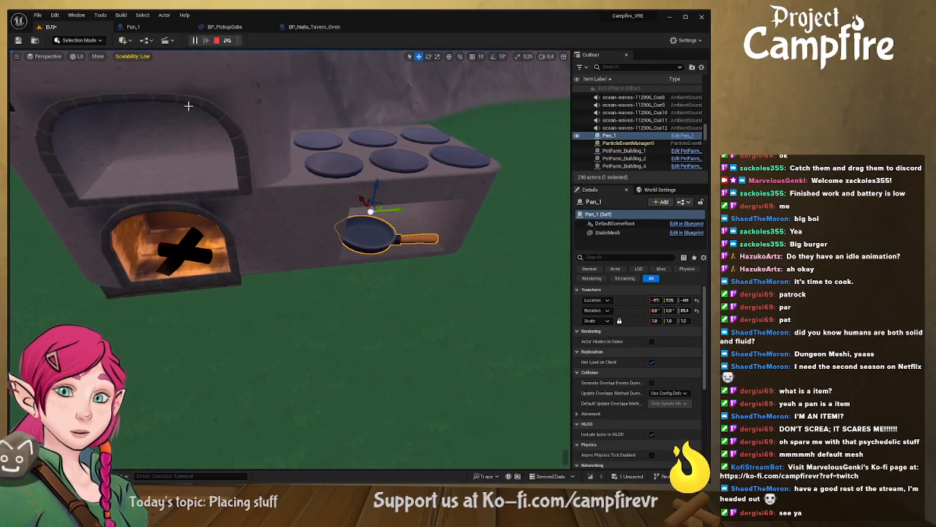
left_click(217, 41)
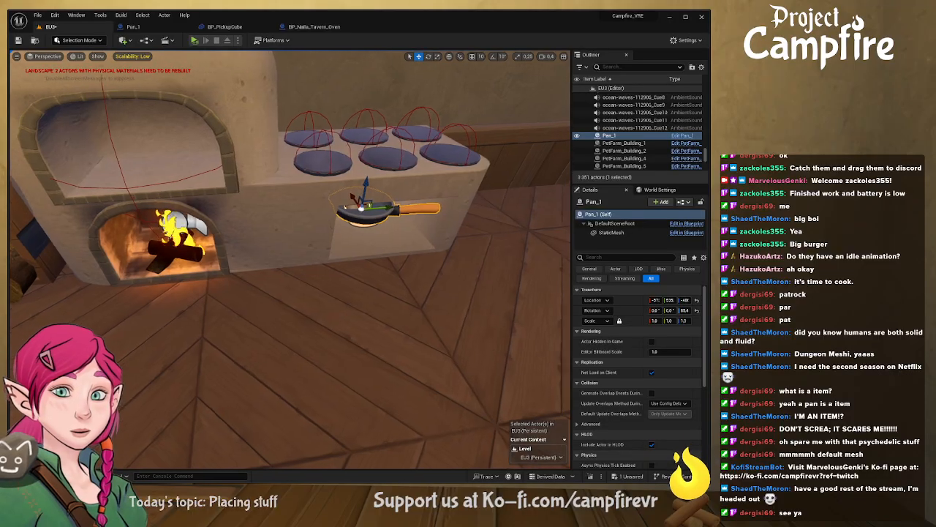
Step: Duplicate the pan and place the copy directly beneath the original inside the niche
right_click_drag(278, 151, 314, 109)
key("f")
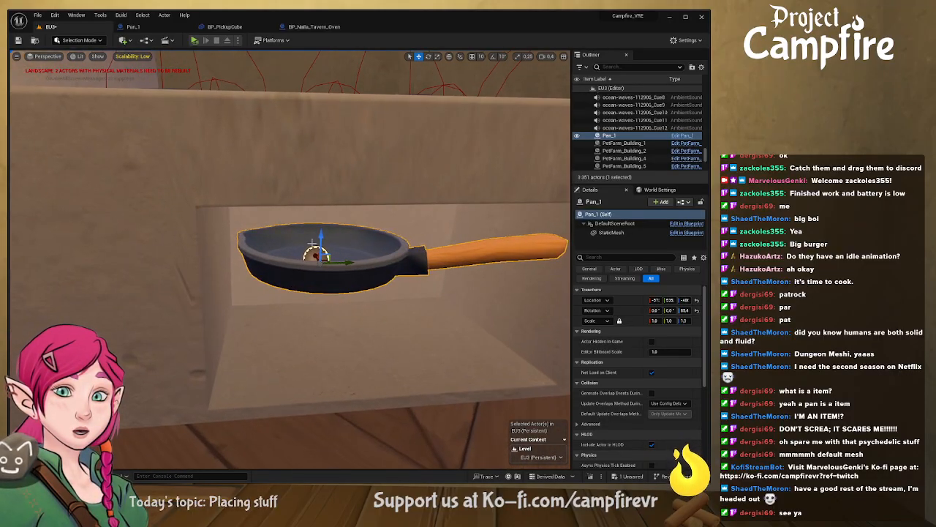
left_click_drag(321, 236, 319, 281, "alt")
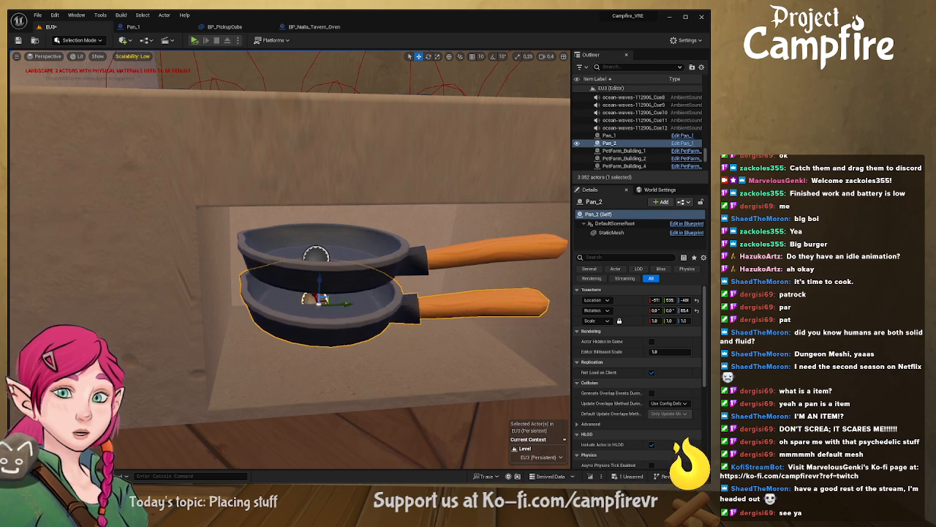
Step: Run the level to inspect how the two pans stack from the side, and stop the session
left_click(191, 39)
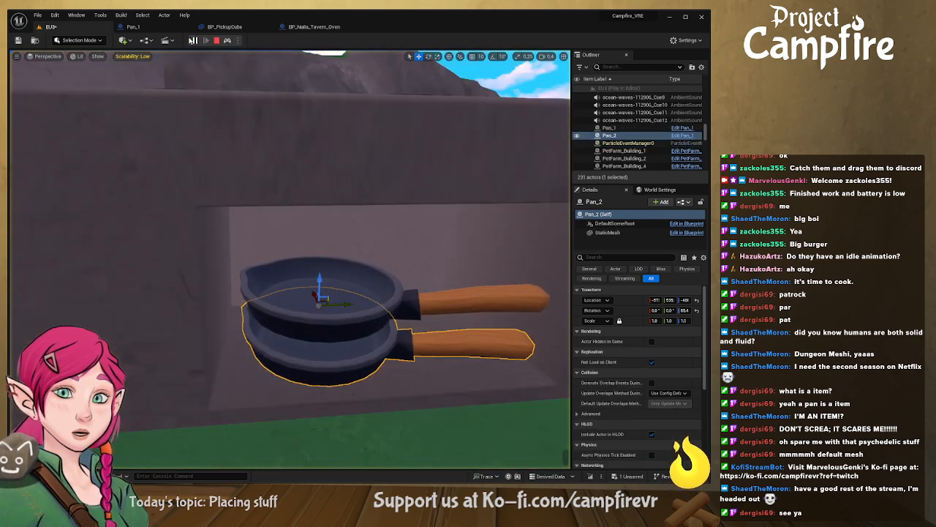
key("e")
right_click_drag(375, 371, 375, 371)
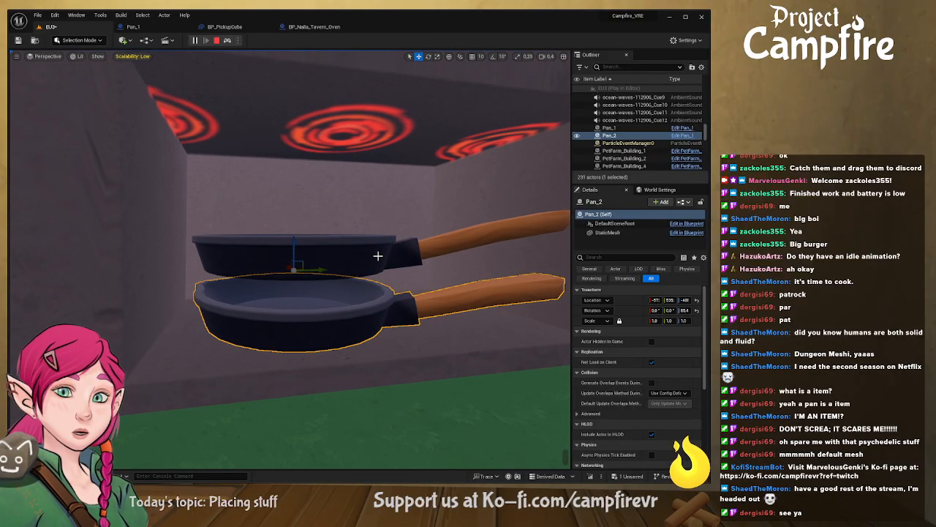
left_click(215, 40)
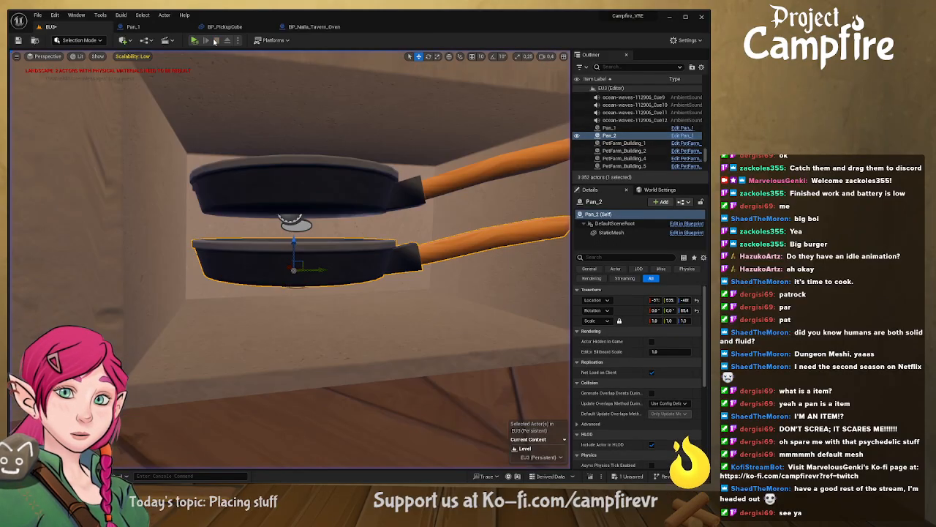
Step: Open the Pan static mesh asset used by the Pan_1 blueprint for editing
left_click(611, 232)
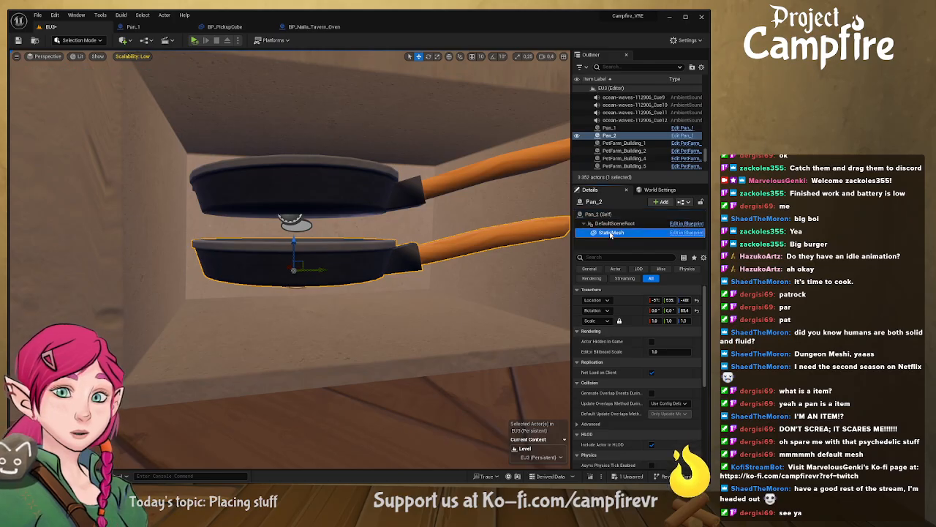
left_click(175, 28)
left_click(684, 227)
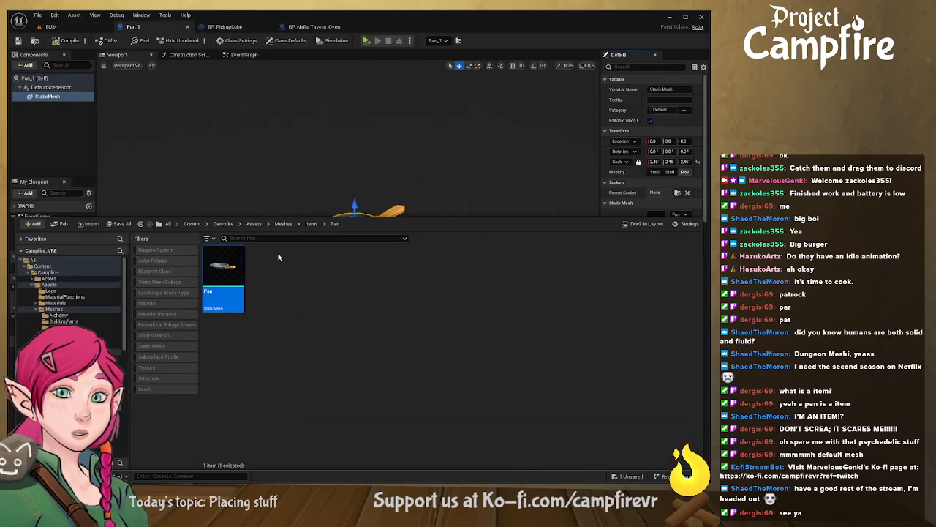
double_click(221, 262)
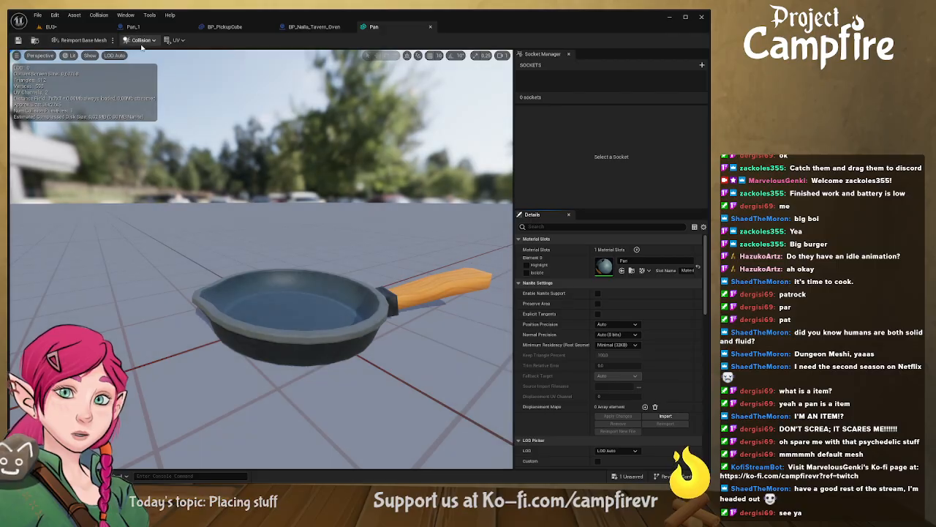
left_click(153, 67)
right_click_drag(242, 183, 407, 284)
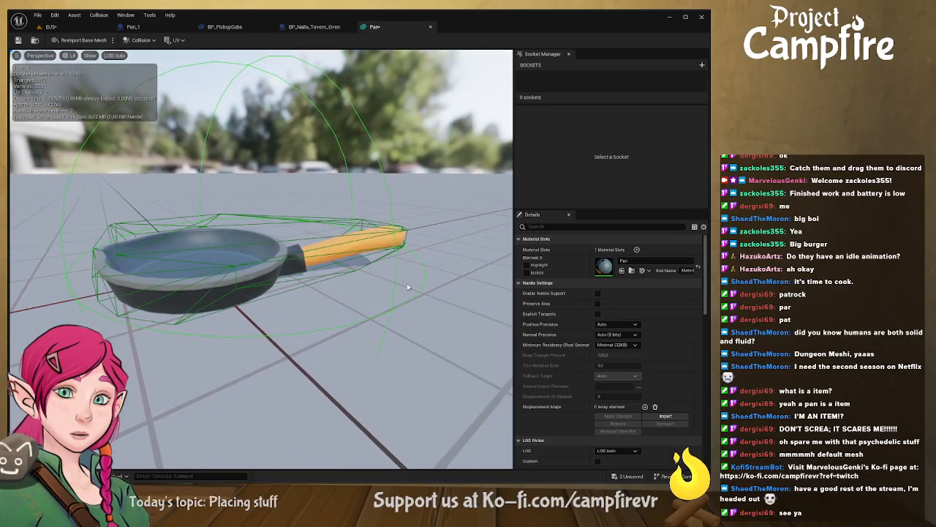
left_click(390, 306)
key("Delete")
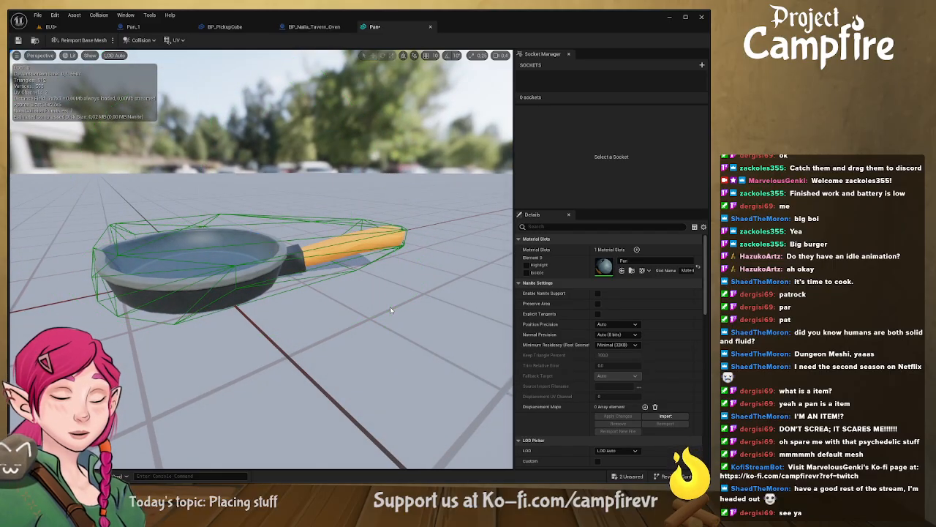
Step: Delete the pan's convex hull collision and add a box simplified collision in its place
left_click(316, 276)
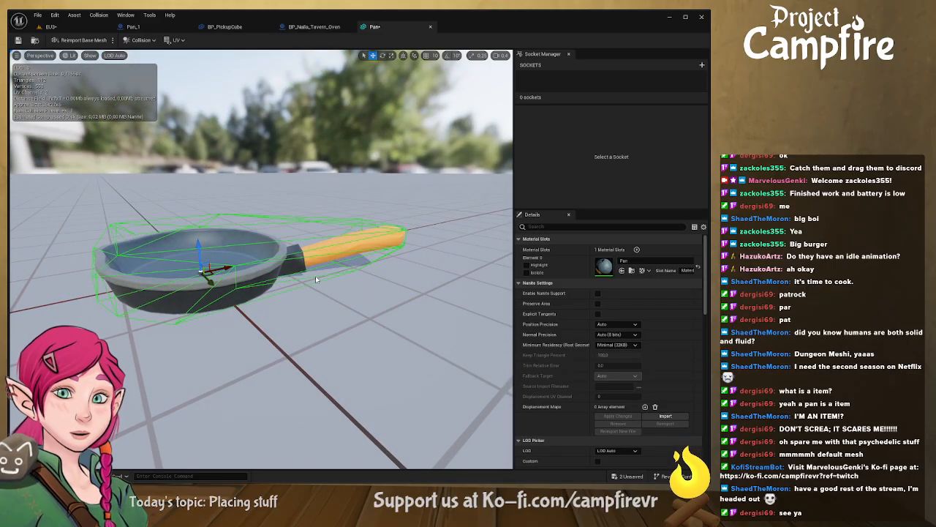
key("Delete")
right_click_drag(316, 276, 322, 270)
right_click_drag(230, 182, 230, 182)
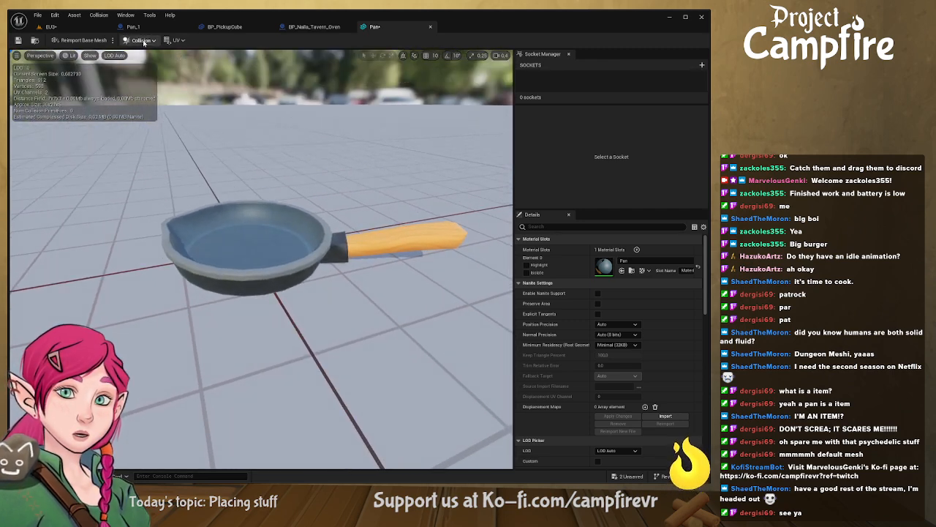
left_click(182, 77)
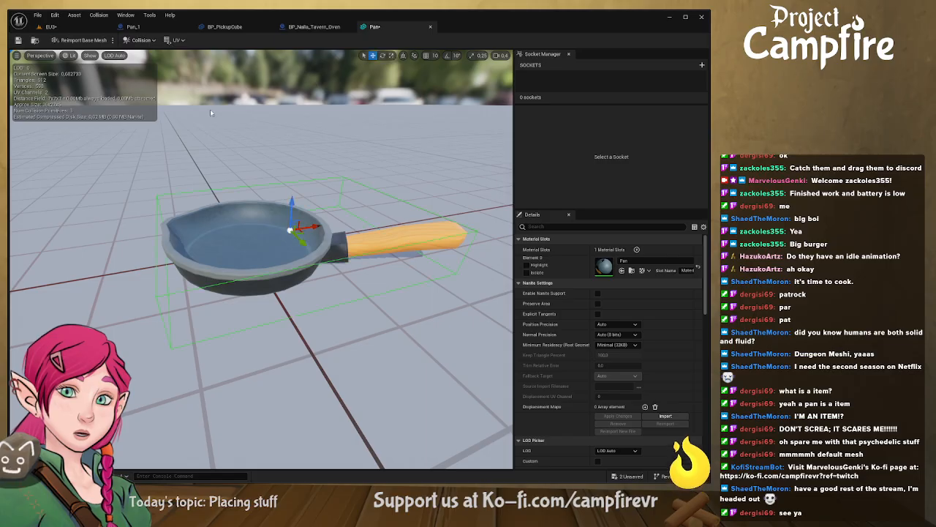
Step: Rotate the box collision toward the handle's direction and narrow it to a slim strip
key("w")
key("e")
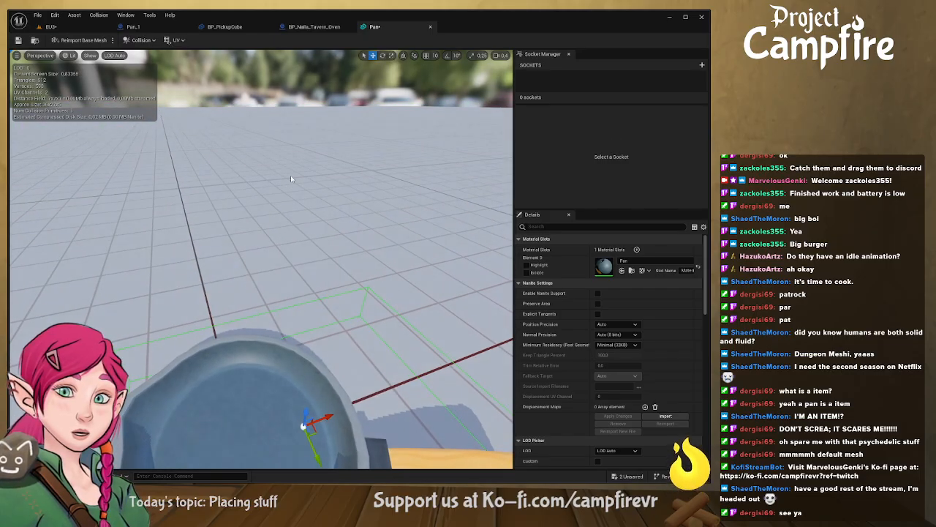
right_click_drag(300, 231, 289, 296)
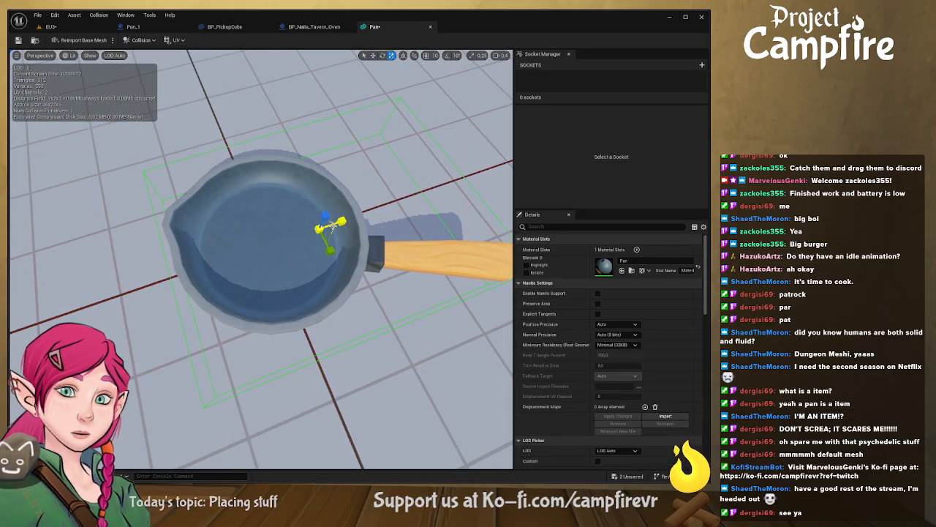
key("e")
left_click_drag(335, 251, 318, 227)
key("r")
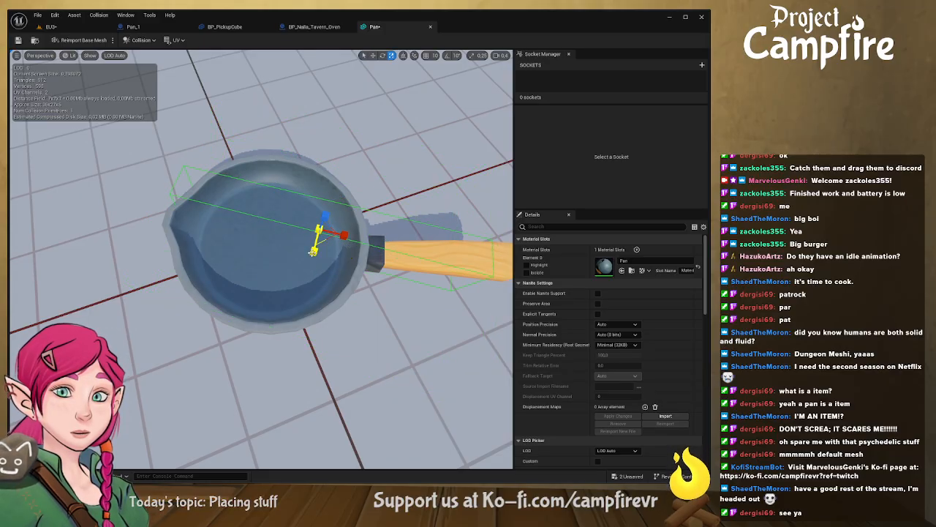
Step: Move the narrowed box collision from the pan bowl toward the handle
right_click_drag(316, 271, 431, 150)
key("w")
scroll(377, 157, "down", 3)
key("a")
right_click_drag(379, 237, 366, 234)
key("w")
left_click_drag(290, 225, 339, 229)
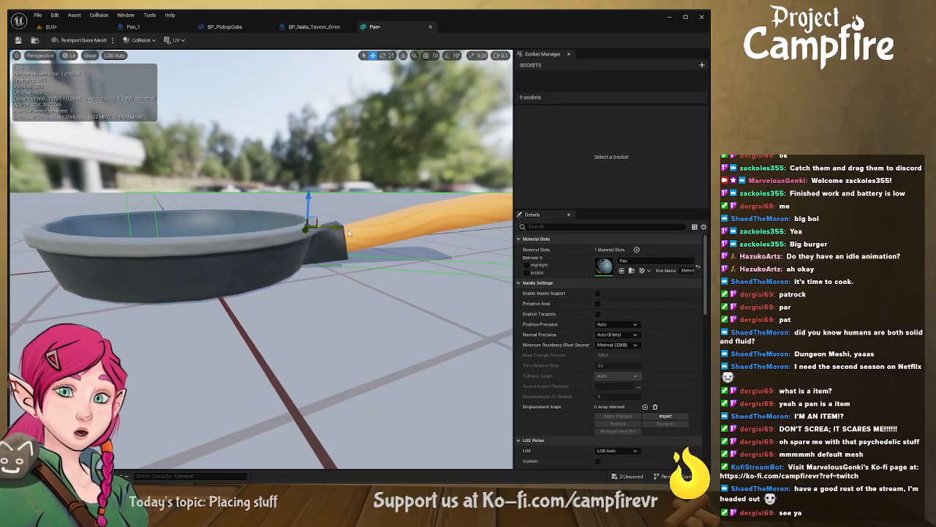
Step: Shorten the box collision to roughly the length of the wooden handle
key("d")
right_click_drag(349, 234, 371, 234)
key("r")
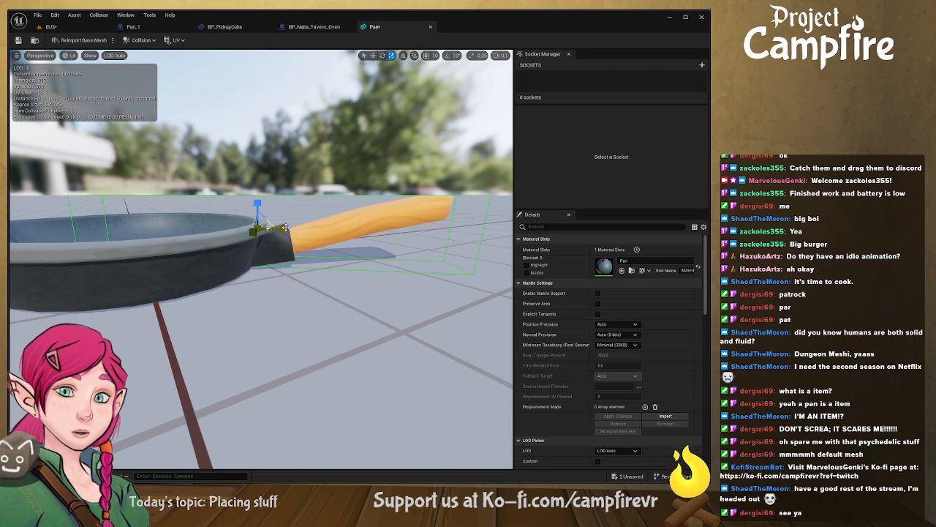
left_click_drag(285, 229, 257, 219)
Step: Rotate the box collision in plan to align with the handle and move it over the handle
key("e")
right_click_drag(256, 218, 290, 240)
left_click_drag(271, 257, 274, 250)
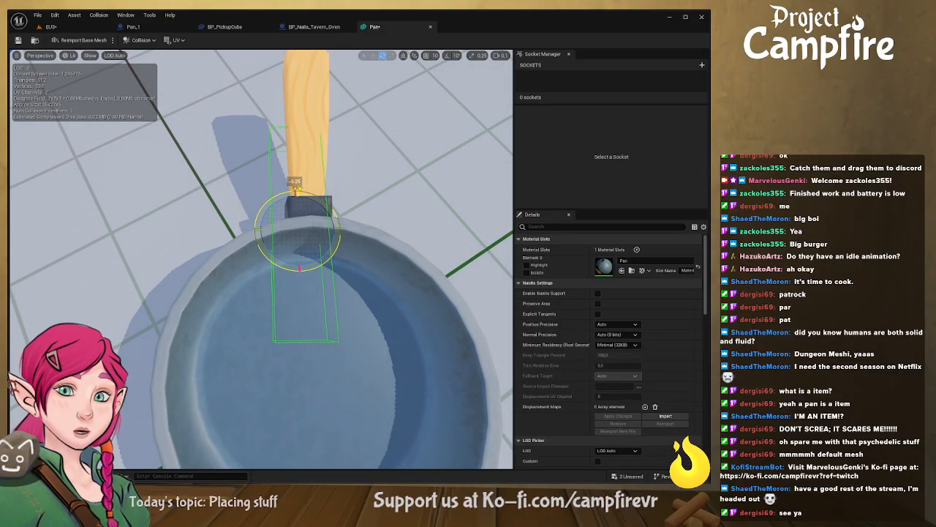
key("w")
left_click_drag(305, 221, 314, 125)
Step: Adjust the height of the box collision and tilt it to follow the handle's slope
right_click_drag(314, 126, 410, 96)
right_click_drag(315, 168, 304, 132)
left_click(304, 168)
left_click(304, 188)
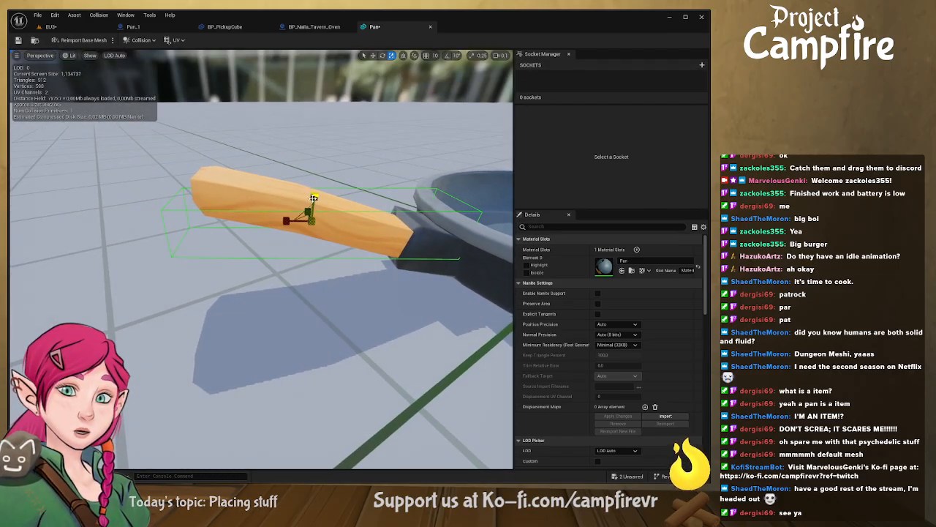
key("e")
left_click_drag(282, 189, 297, 177)
Step: Scale the tilted box collision down to fit the handle's width more closely
right_click_drag(292, 182, 294, 186)
key("r")
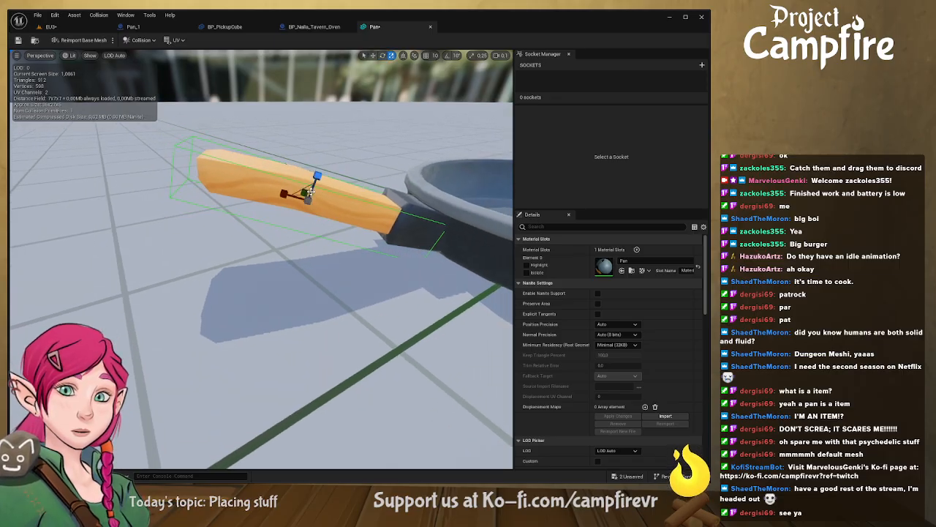
left_click_drag(318, 174, 318, 178)
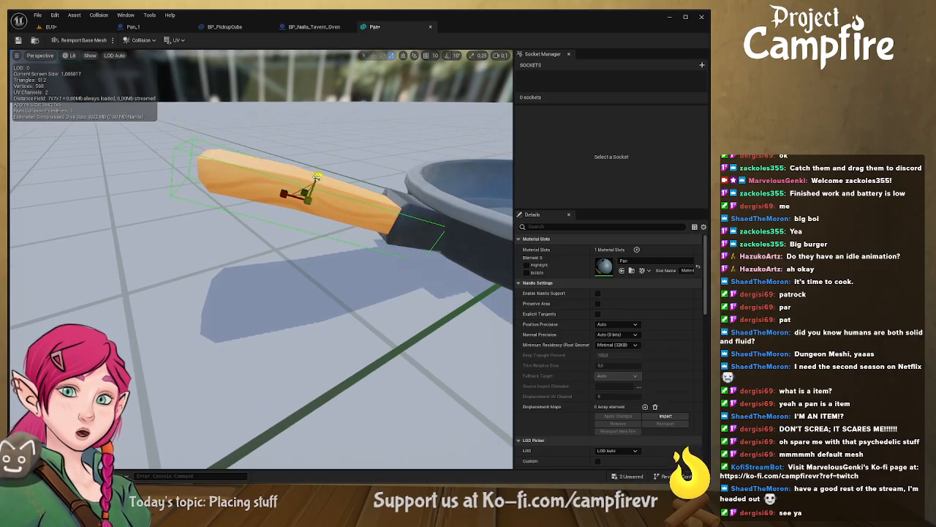
left_click(321, 193)
left_click(316, 193)
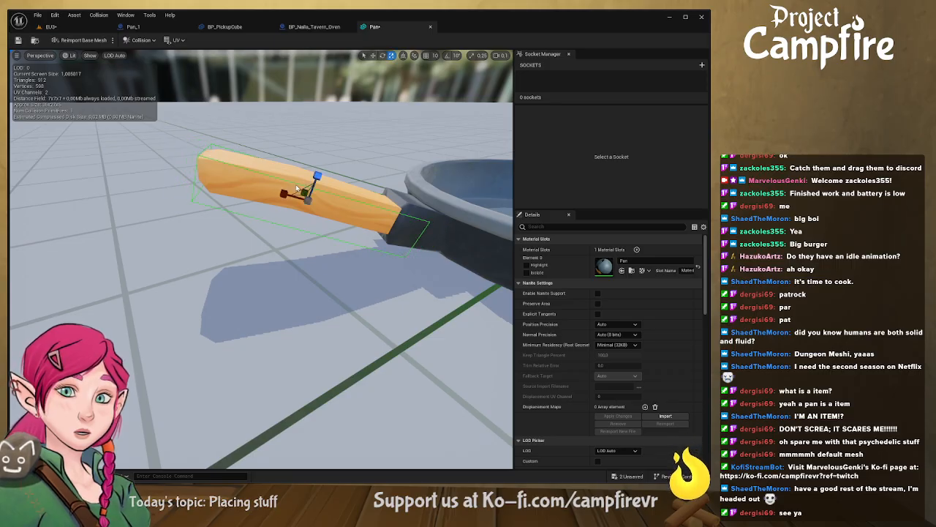
Step: Raise the box collision onto the handle and thin it to match the handle's thickness
left_click_drag(317, 176, 317, 166)
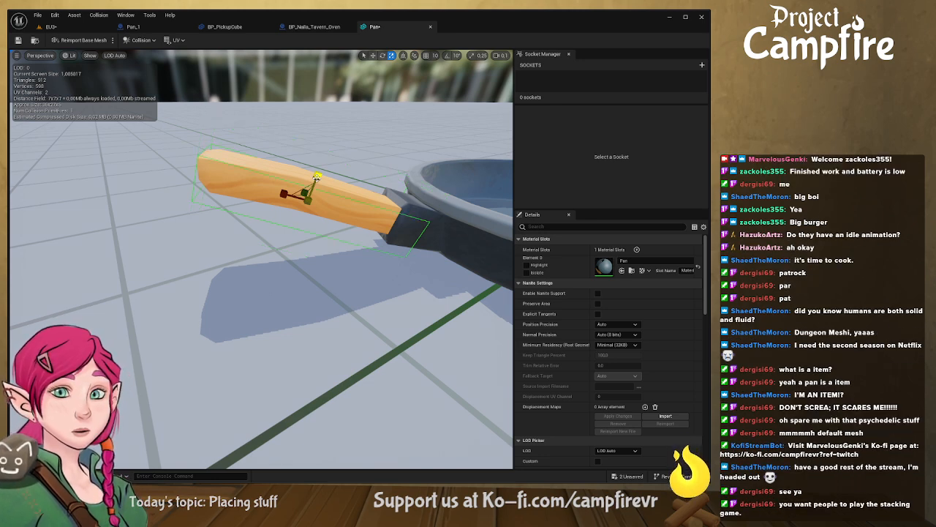
key("w")
left_click_drag(319, 174, 320, 166)
right_click_drag(320, 166, 279, 168)
left_click(291, 158)
key("r")
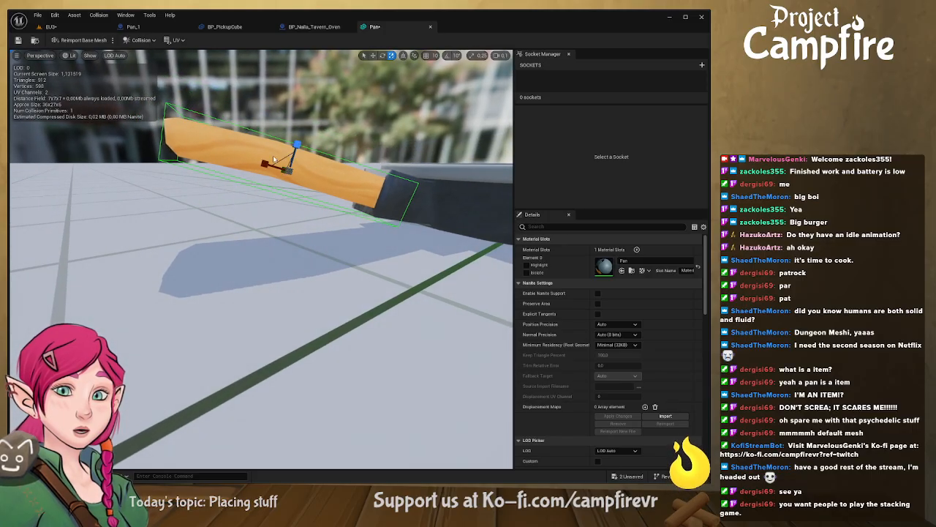
left_click_drag(294, 145, 298, 143)
key("w")
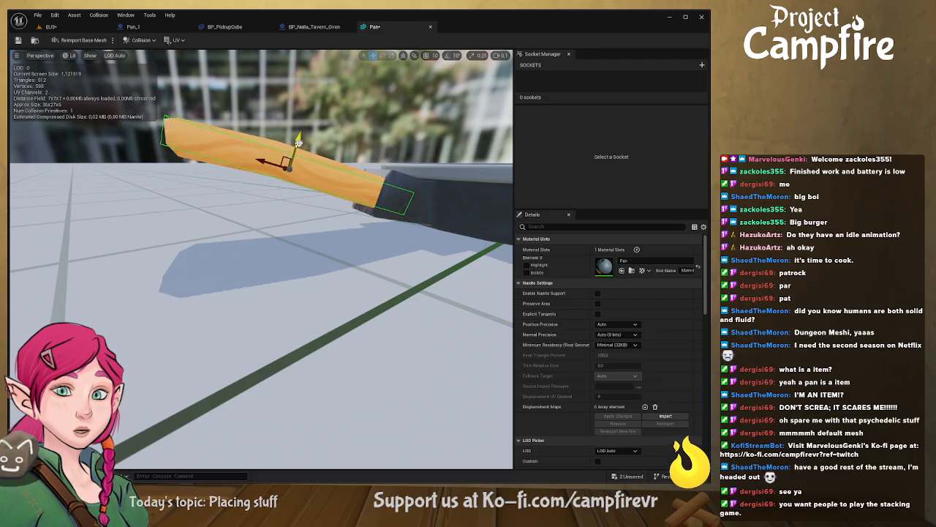
Step: Replace the dense collision hull around the whole pan with a coarser simplified hull, keeping the handle box
key("e")
right_click_drag(298, 143, 510, 151)
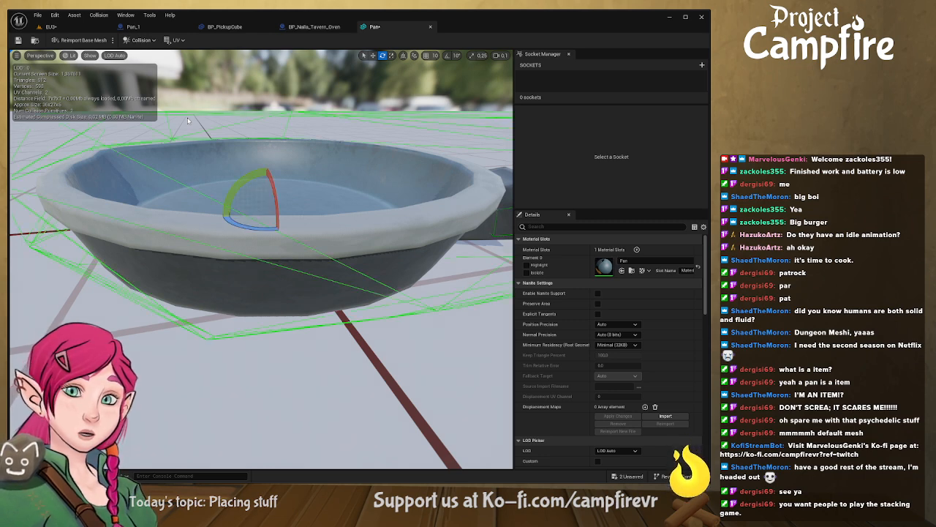
right_click_drag(240, 145, 249, 212)
right_click_drag(268, 365, 292, 357)
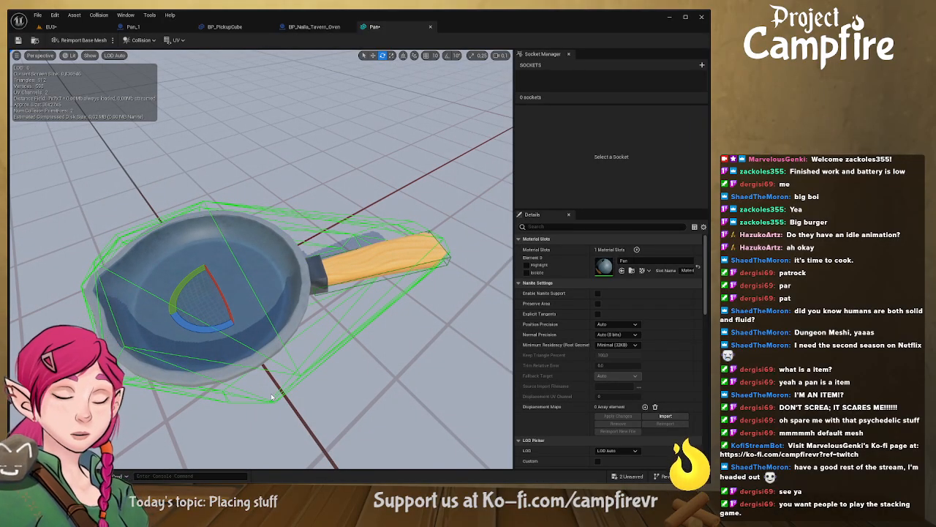
key("Delete")
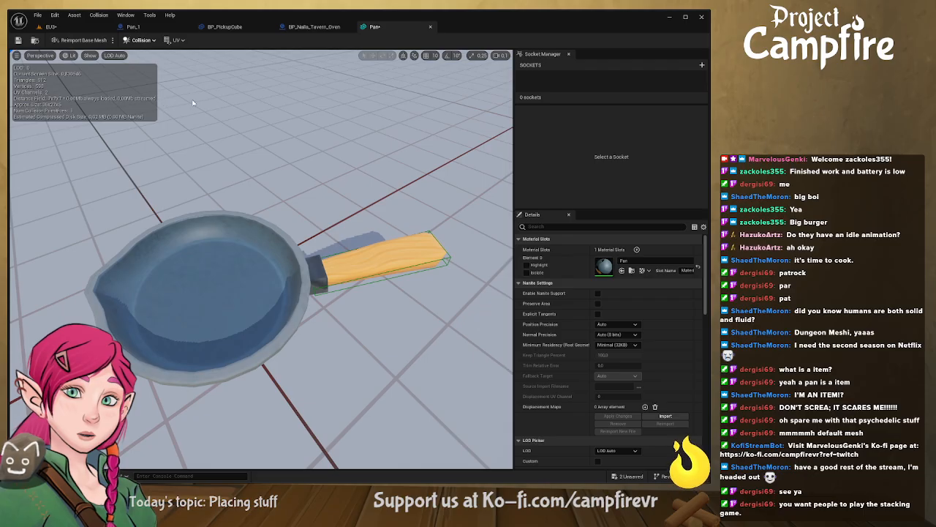
key("ctrl+z")
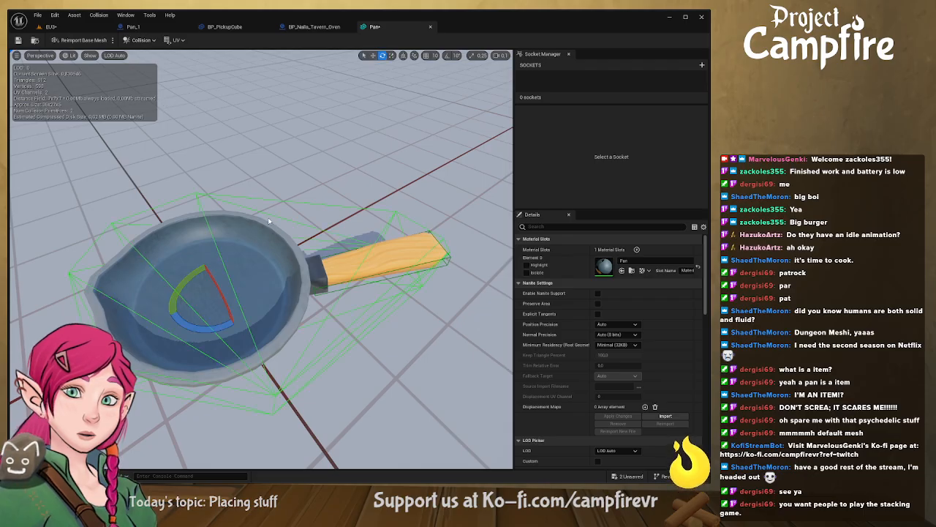
Step: Replace the simplified hull around the pan with a box collision and reduce the box's height
key("Delete")
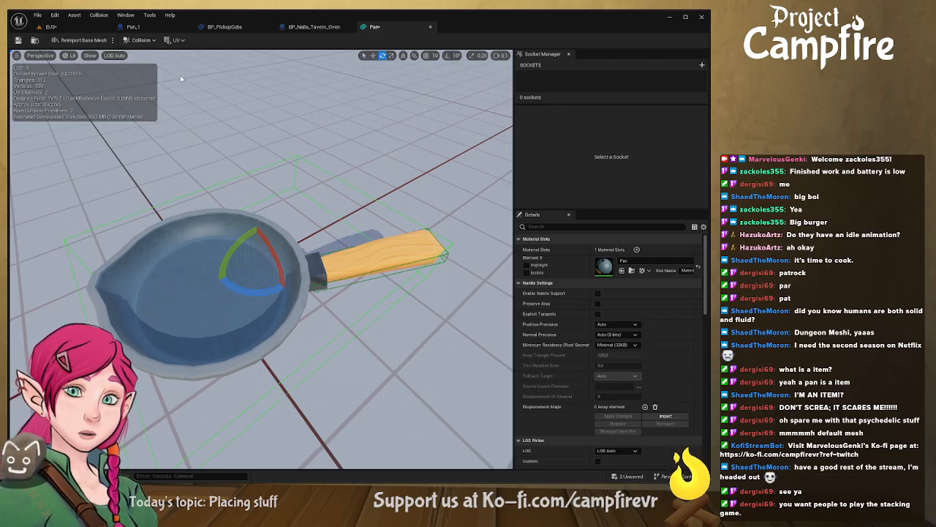
right_click_drag(270, 285, 237, 281)
key("r")
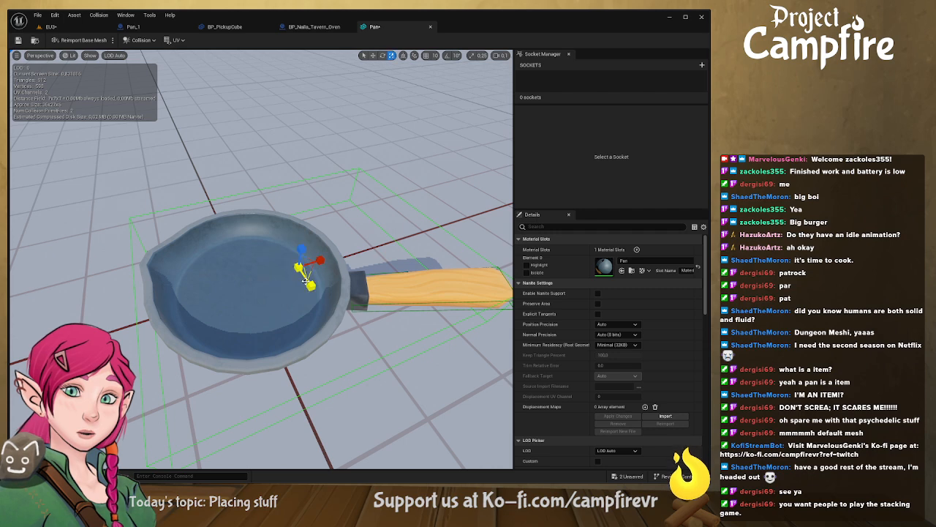
key("e")
key("w")
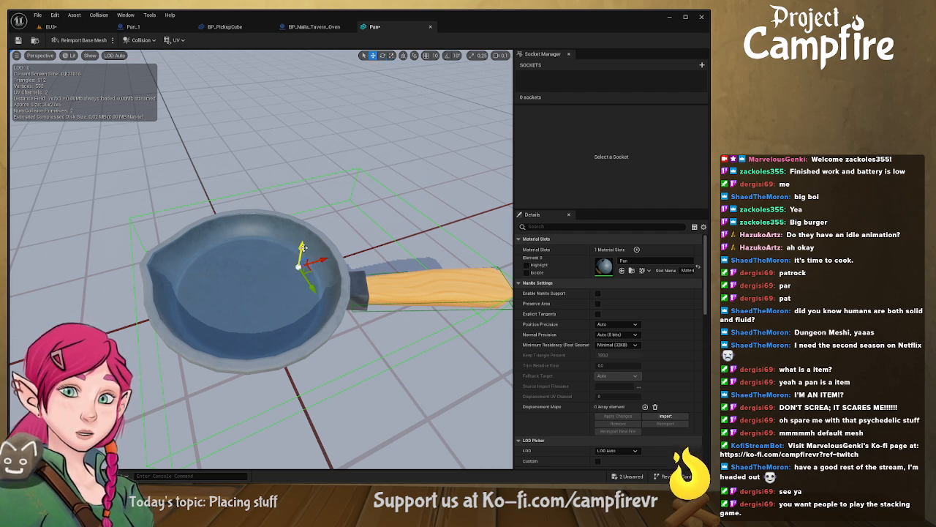
left_click_drag(303, 247, 302, 249)
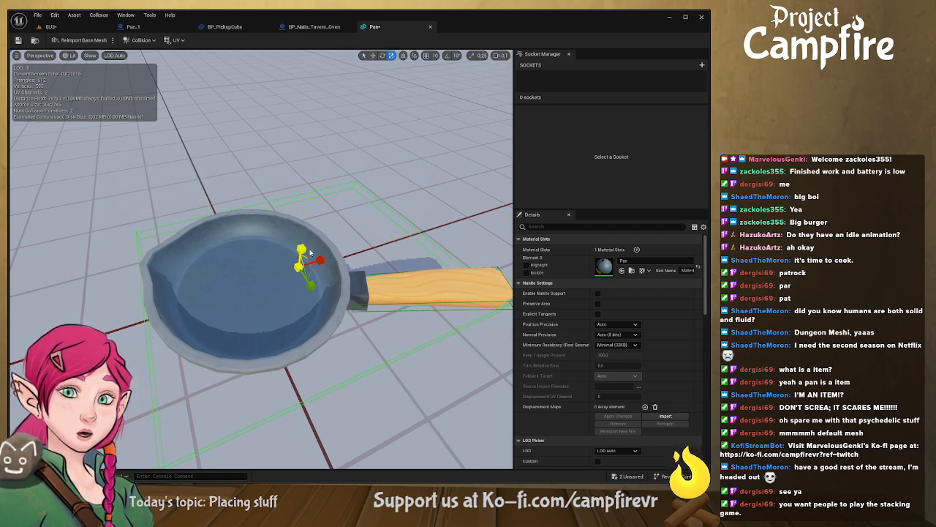
Step: Flatten the box collision further and align its height with the pan's base
right_click_drag(311, 253, 318, 177)
left_click_drag(318, 177, 321, 209)
key("w")
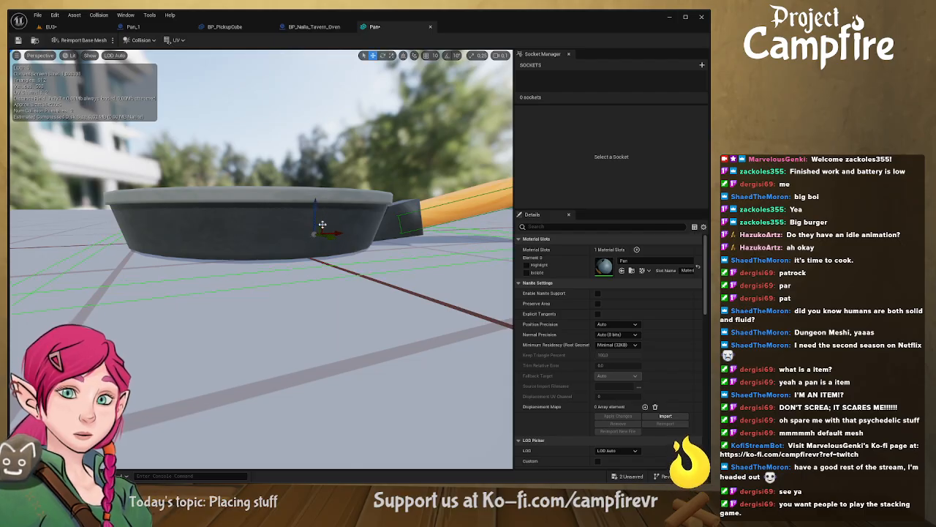
mouse_move(321, 208)
right_mouse_down()
mouse_move(316, 267)
mouse_move(329, 293)
mouse_move(322, 205)
right_mouse_up()
key("r")
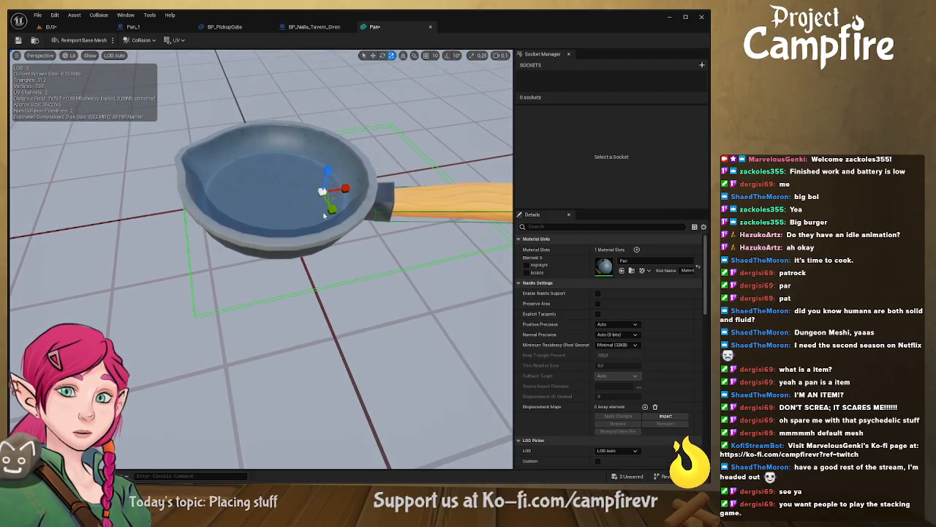
Step: Scale the flat box collision's length and width to fit the round bottom of the pan
left_click_drag(335, 196, 286, 197)
right_click_drag(285, 197, 280, 240)
key("r")
left_click_drag(279, 240, 300, 240)
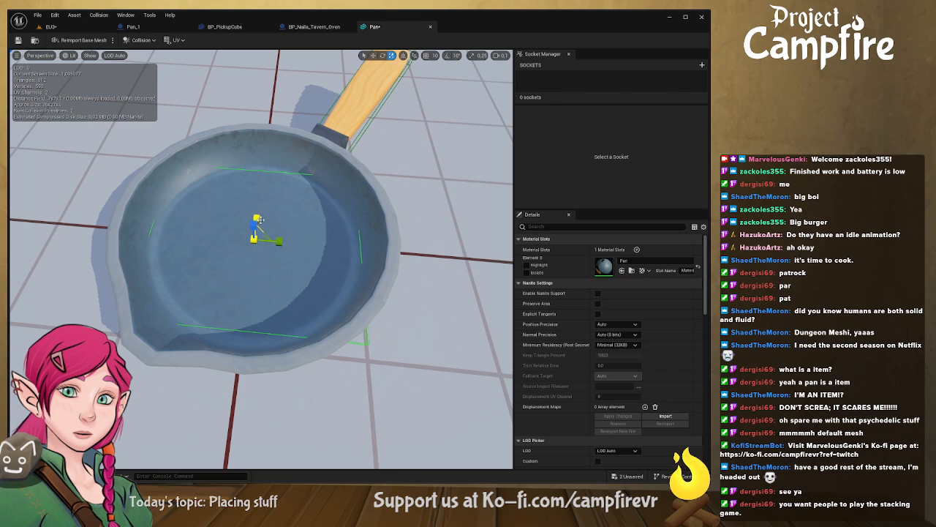
left_click_drag(259, 218, 257, 200)
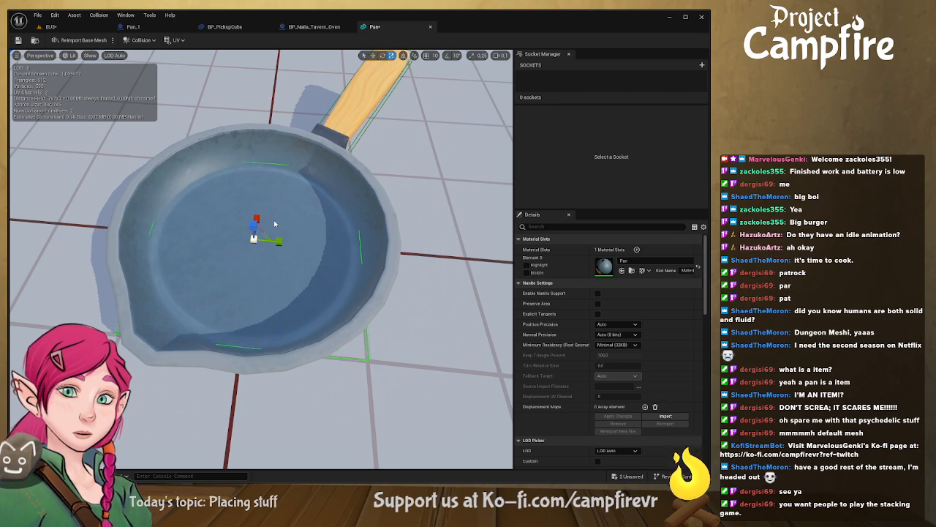
Step: Examine from several sides how the flat box collision fits the pan's bottom
right_click_drag(258, 212, 349, 203)
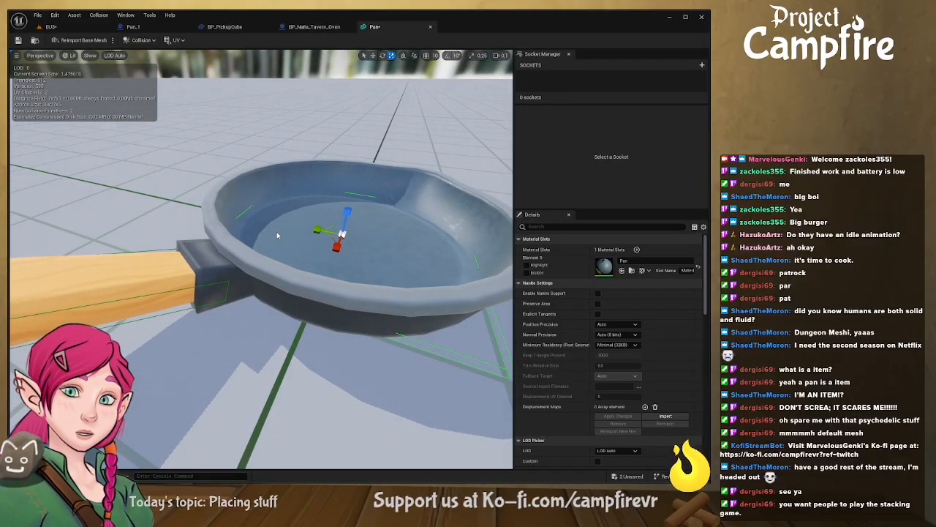
right_click_drag(274, 252, 410, 252)
scroll(299, 267, "up", 3)
key("w")
right_click_drag(112, 252, 112, 233)
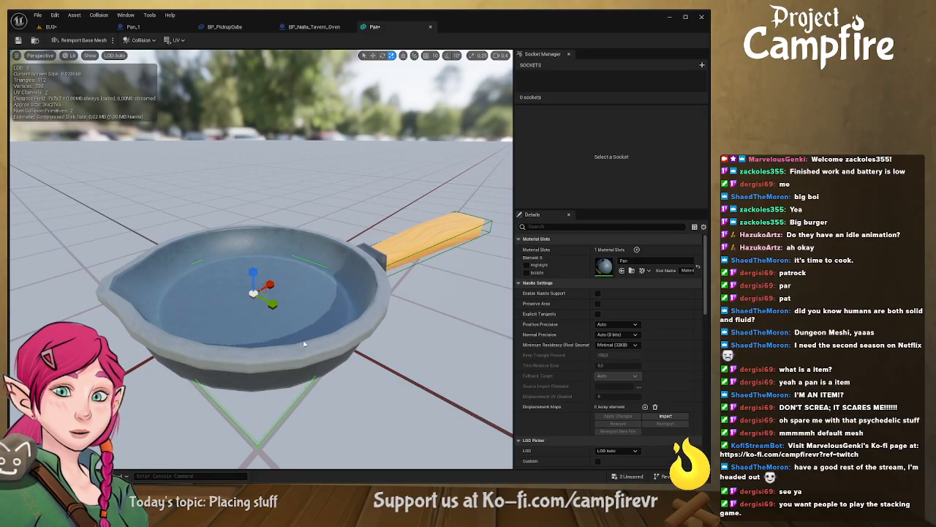
key("a")
right_click_drag(304, 343, 350, 356)
key("e")
key("w")
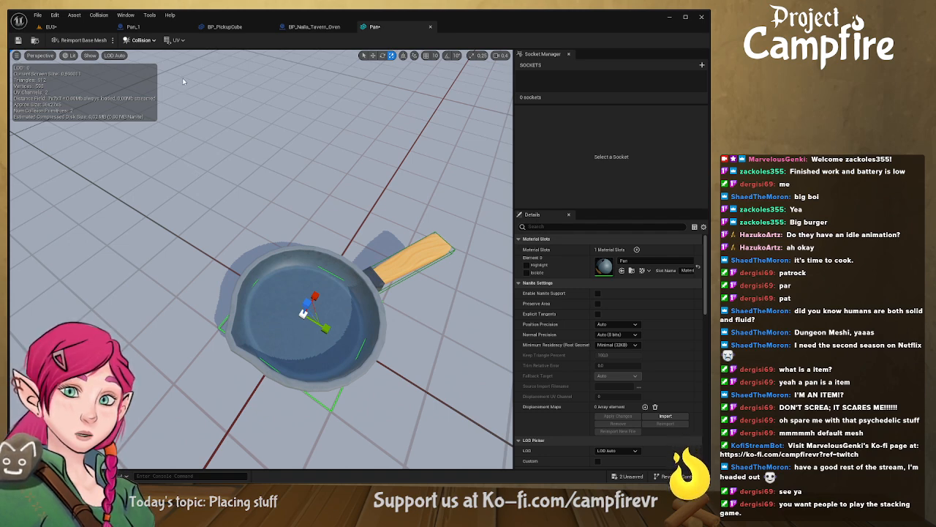
Step: Add another box collision, shrink it to a small block and move it onto the rim beside the handle
right_click_drag(184, 82, 256, 57)
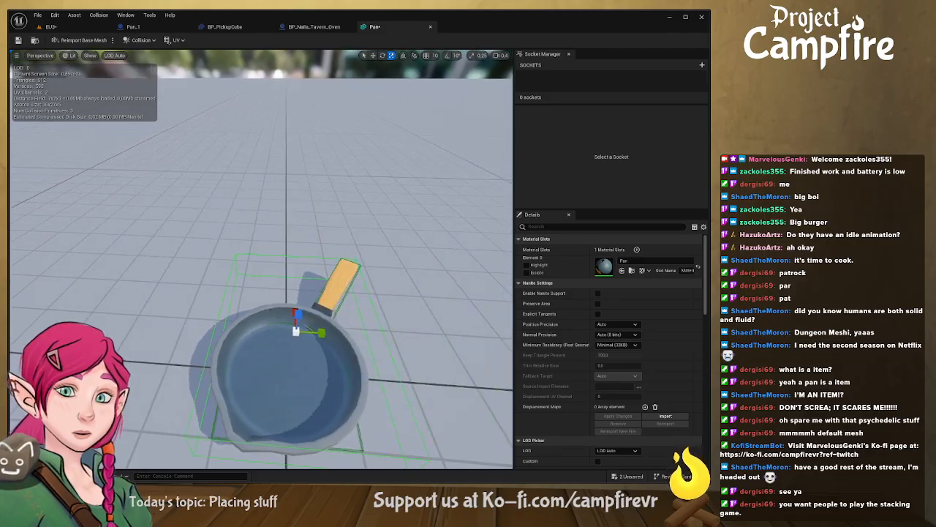
right_click_drag(365, 314, 401, 343)
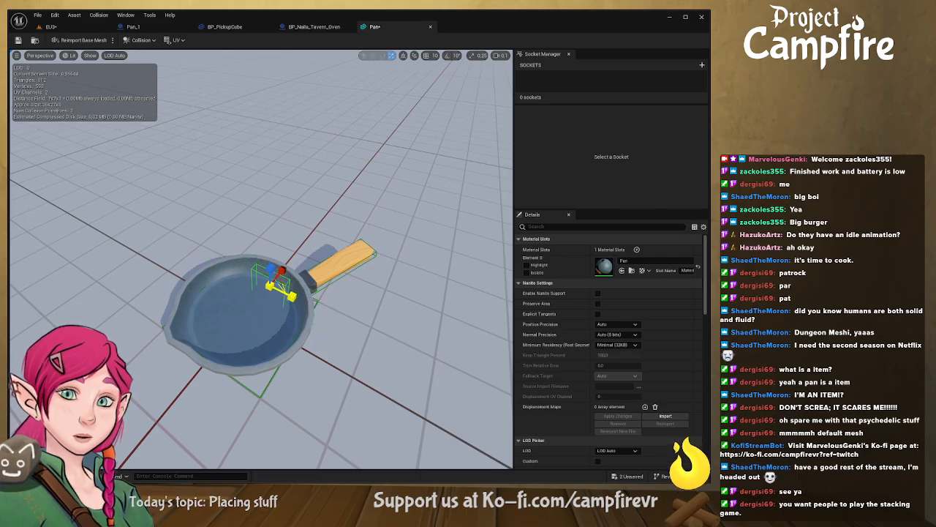
scroll(262, 260, "up", 10)
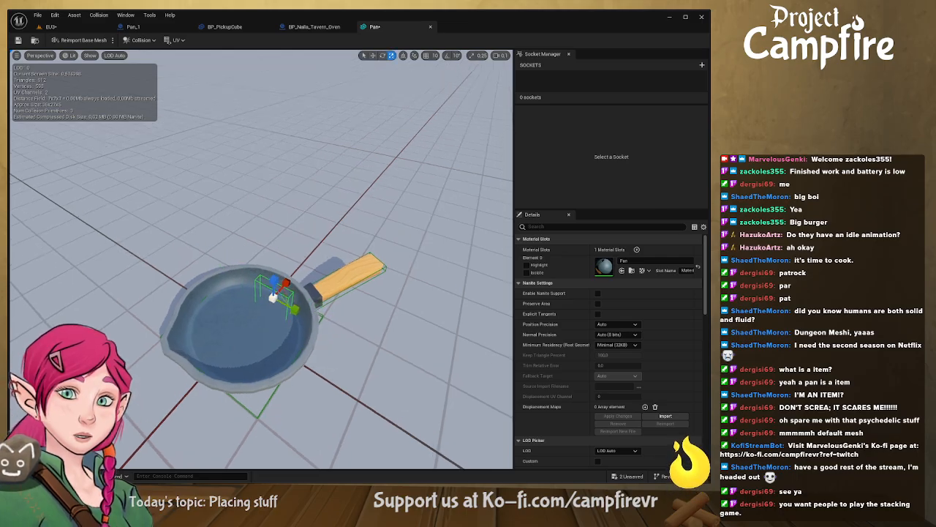
mouse_move(261, 260)
right_mouse_down()
mouse_move(261, 242)
mouse_move(261, 263)
mouse_move(278, 253)
right_mouse_up()
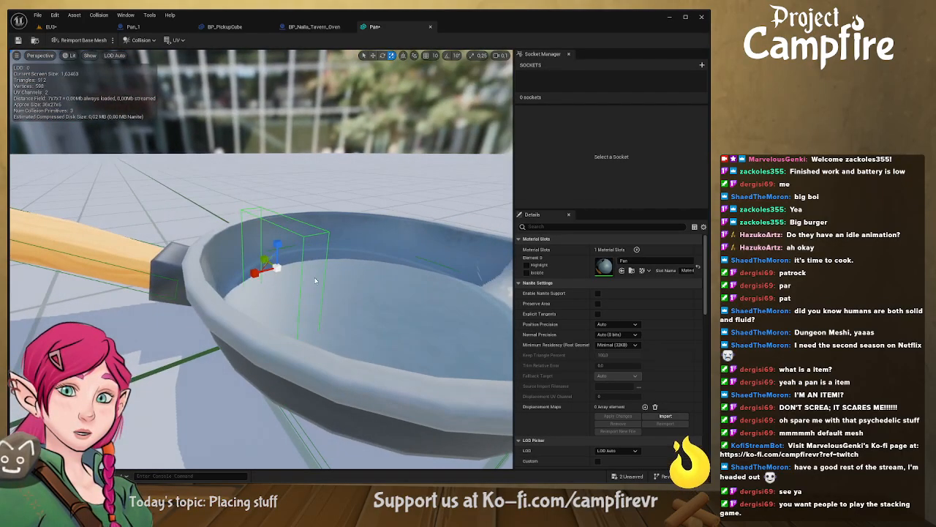
key("w")
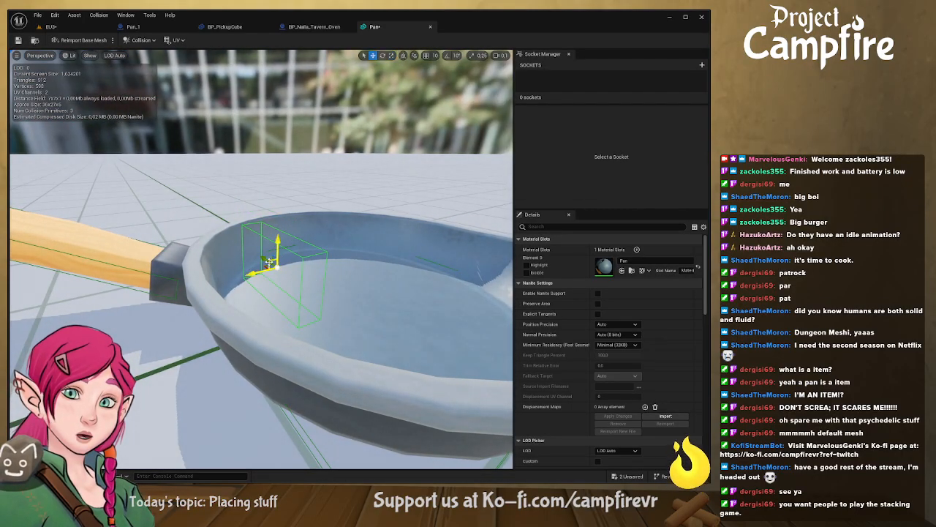
left_click_drag(277, 257, 183, 319)
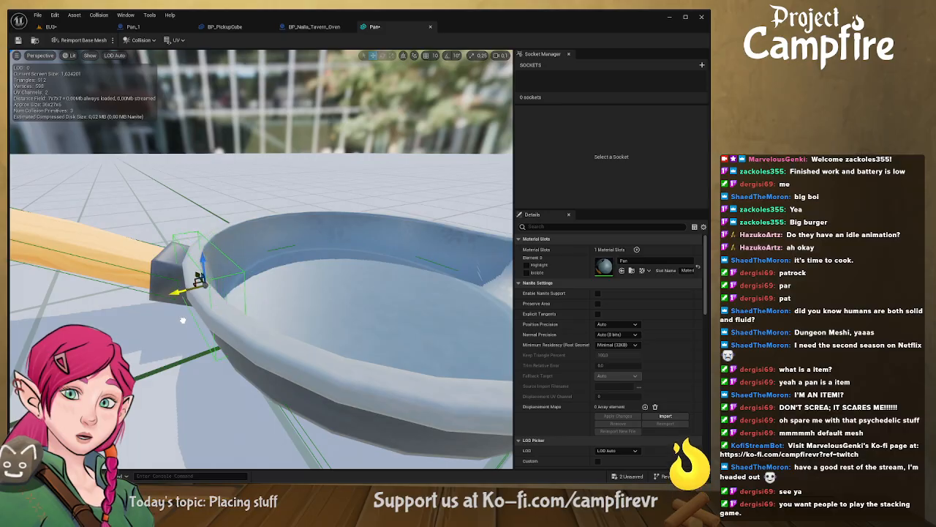
Step: Lower the small box collision, reduce its height and tilt it to follow the pan's sloping side
right_click_drag(220, 292, 305, 275)
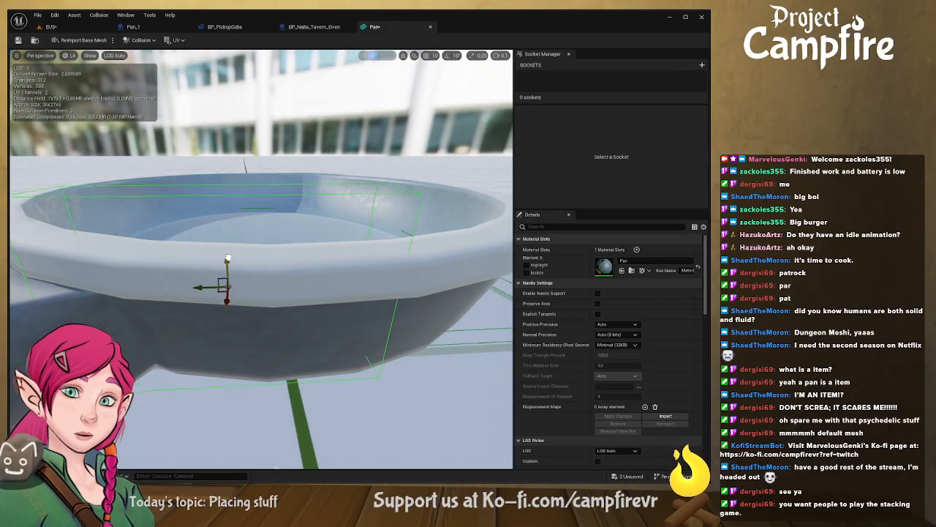
left_click_drag(229, 275, 226, 281)
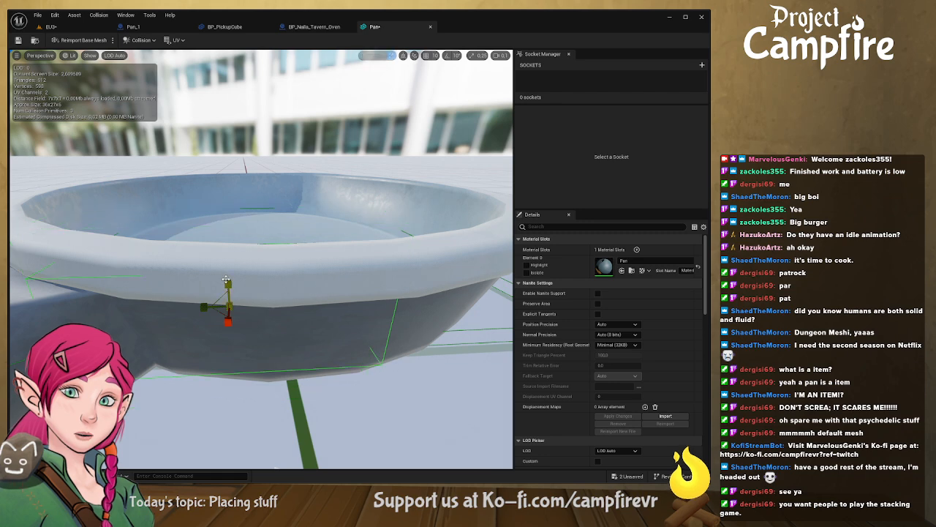
right_click_drag(243, 287, 117, 325)
key("e")
left_click_drag(210, 270, 213, 269)
left_click(225, 270)
Step: Position the tilted box collision against the pan's side wall next to the handle
right_click_drag(246, 273, 258, 219)
left_click(266, 287)
right_click_drag(347, 221, 352, 221)
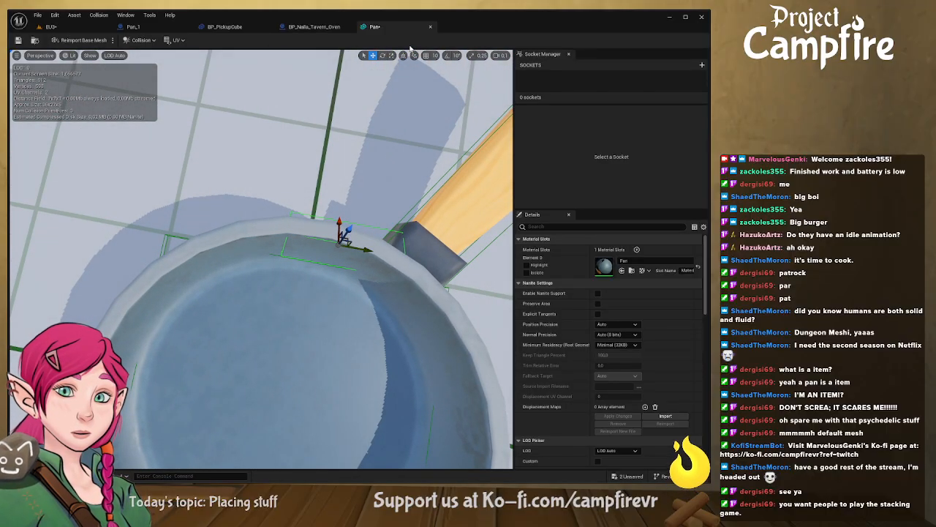
right_click_drag(375, 249, 315, 249)
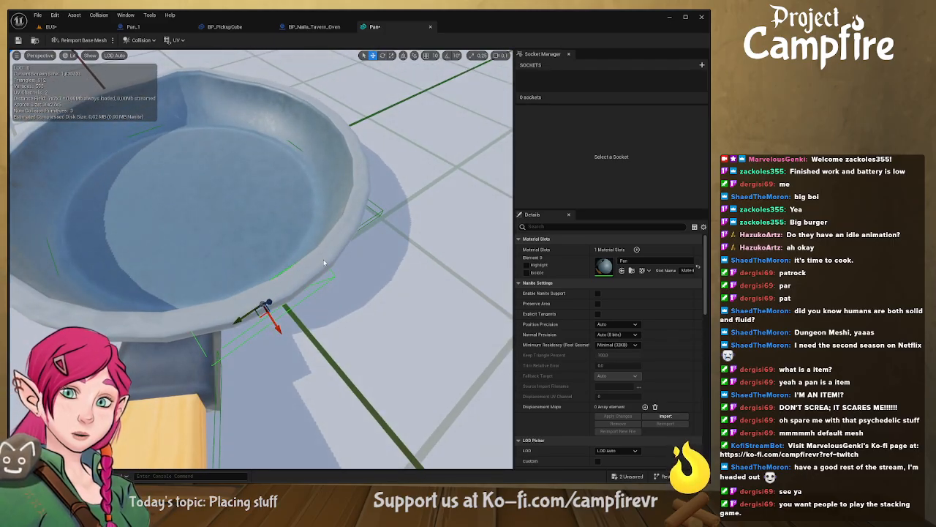
mouse_move(303, 281)
right_mouse_down()
mouse_move(373, 289)
mouse_move(417, 245)
mouse_move(299, 288)
right_mouse_up()
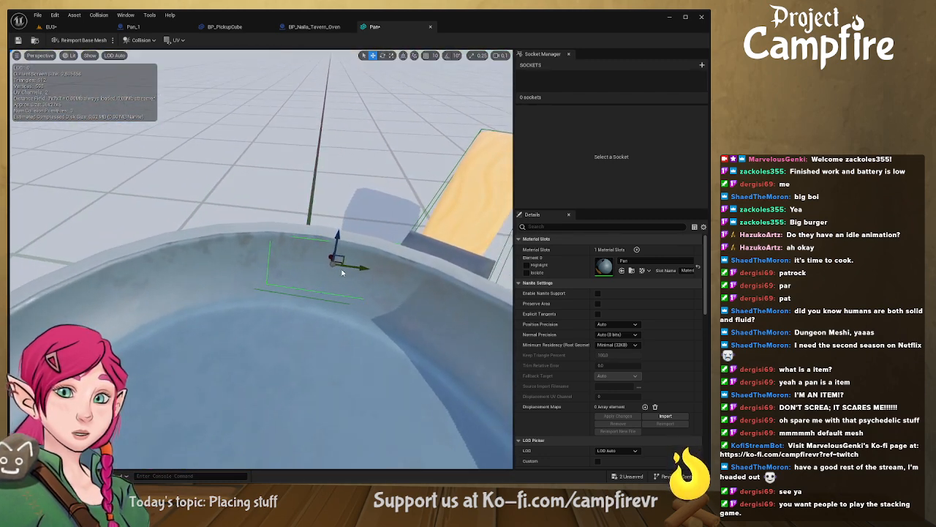
Step: Try to duplicate the side wall box farther along the rim and rotate the copy
left_click_drag(366, 268, 257, 254)
right_click_drag(262, 257, 130, 260)
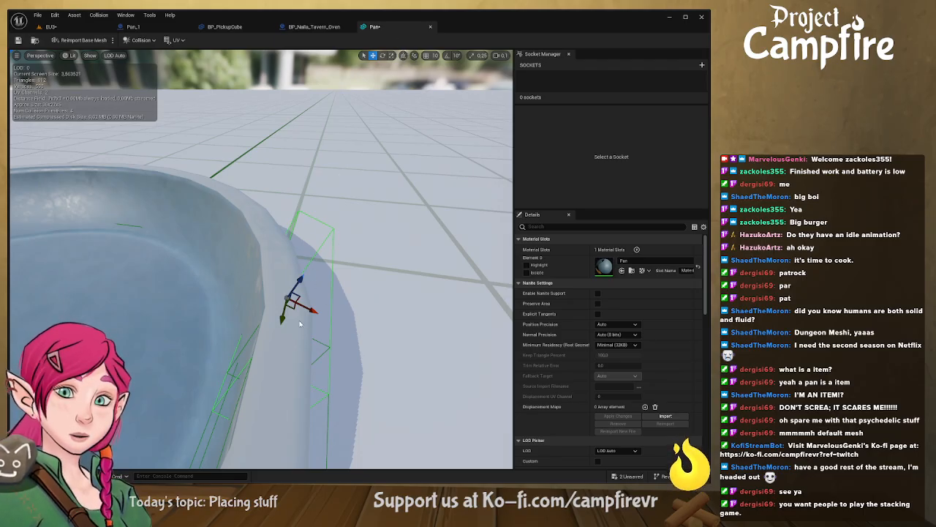
key("e")
mouse_move(271, 316)
left_mouse_down()
mouse_move(267, 325)
mouse_move(284, 326)
left_mouse_up()
right_click_drag(284, 325, 260, 321)
key("ctrl+z")
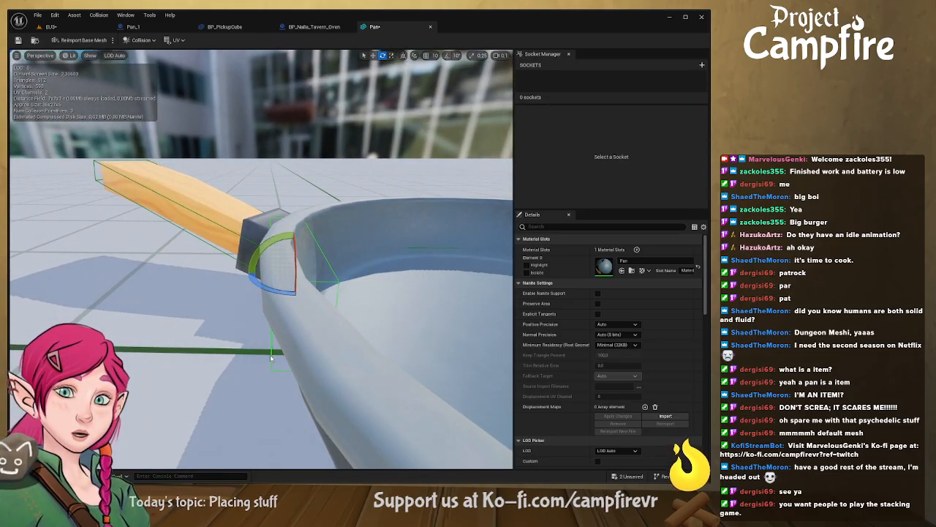
Step: Thin the side wall box collision beside the handle to match the wall's thickness
key("r")
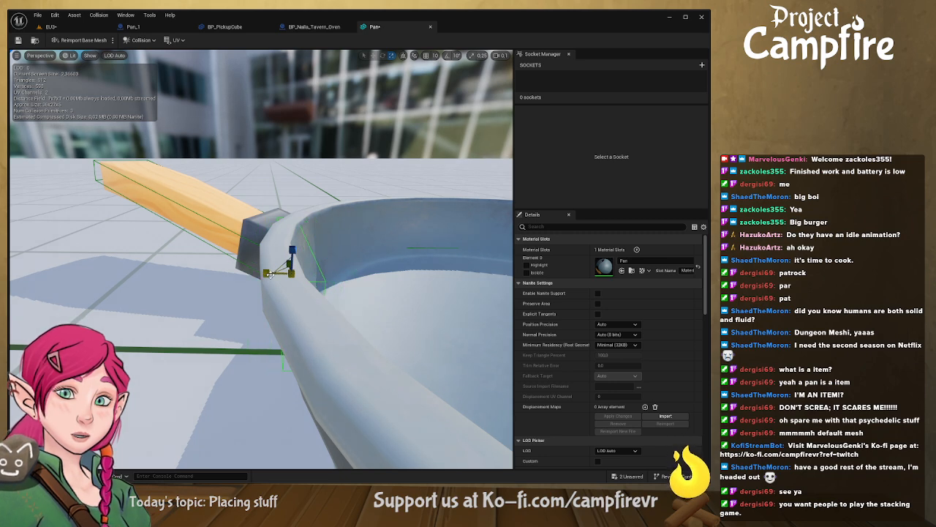
left_click(292, 277)
right_click_drag(292, 277, 351, 330)
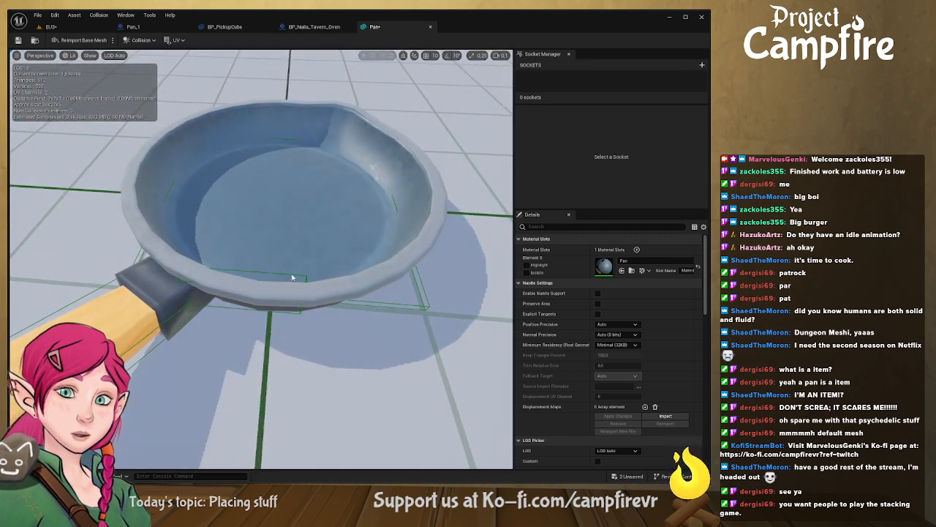
Step: Duplicate the thin wall box to the adjacent rim section and rotate the copy to follow the curve
left_click(292, 277)
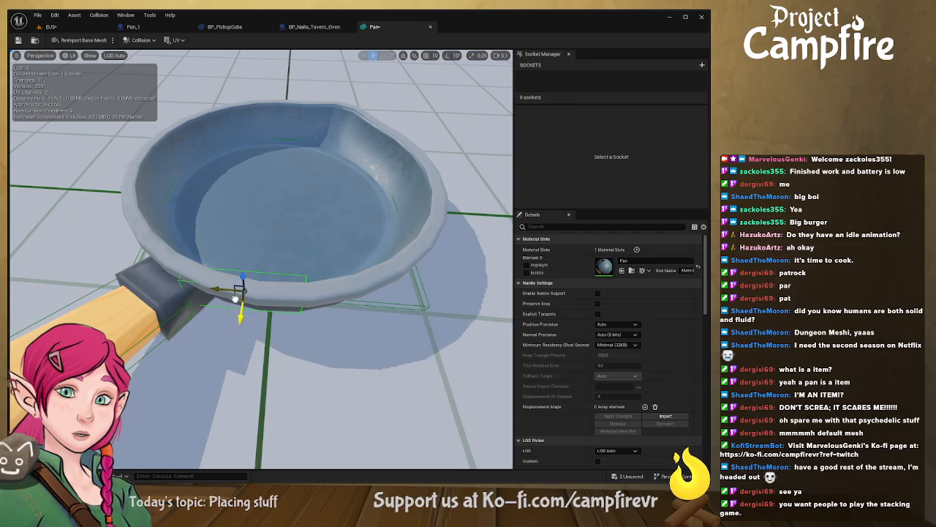
left_click_drag(235, 298, 366, 290)
key("e")
key("w")
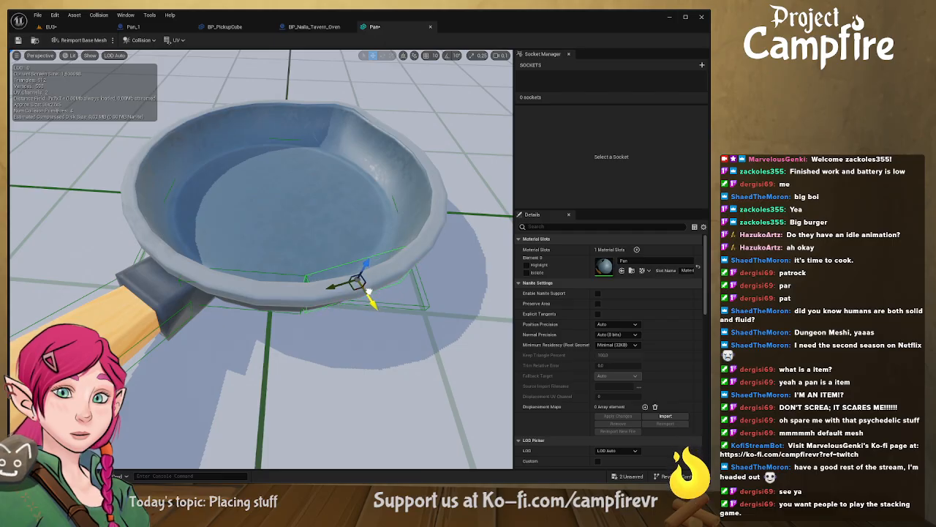
Step: Place a further copy of the wall box along the long side of the rim, rotated to match the curve
right_click_drag(369, 291, 325, 345)
key("e")
key("w")
left_click_drag(239, 328, 360, 327)
key("e")
key("w")
left_click_drag(399, 361, 381, 363)
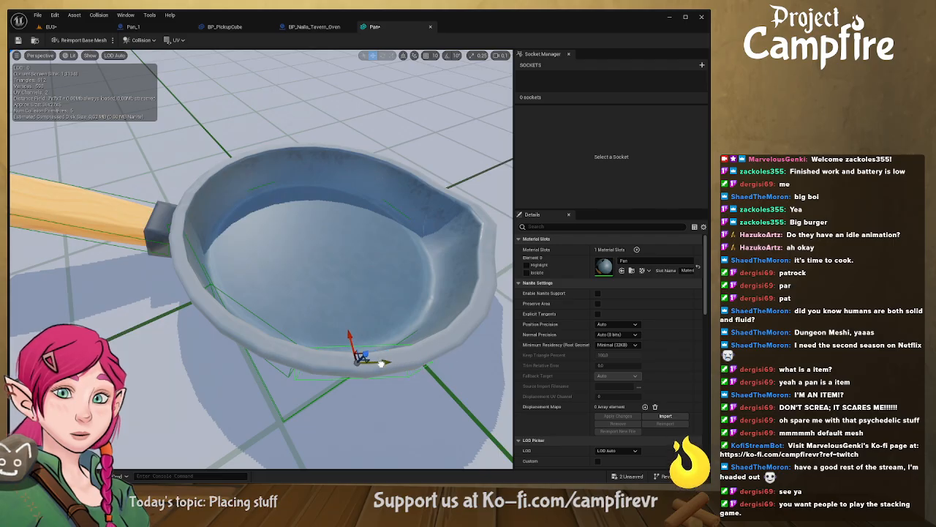
Step: Duplicate the newest wall box toward the pouring spout and rotate the copy about 35 degrees along the rim
mouse_move(368, 369)
right_mouse_down()
mouse_move(308, 374)
mouse_move(366, 368)
right_mouse_up()
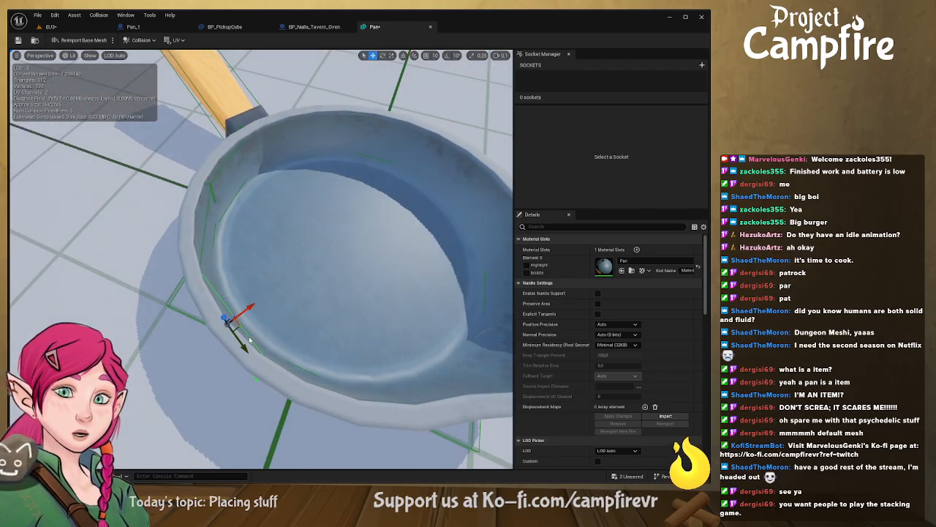
left_click_drag(237, 327, 339, 397)
key("e")
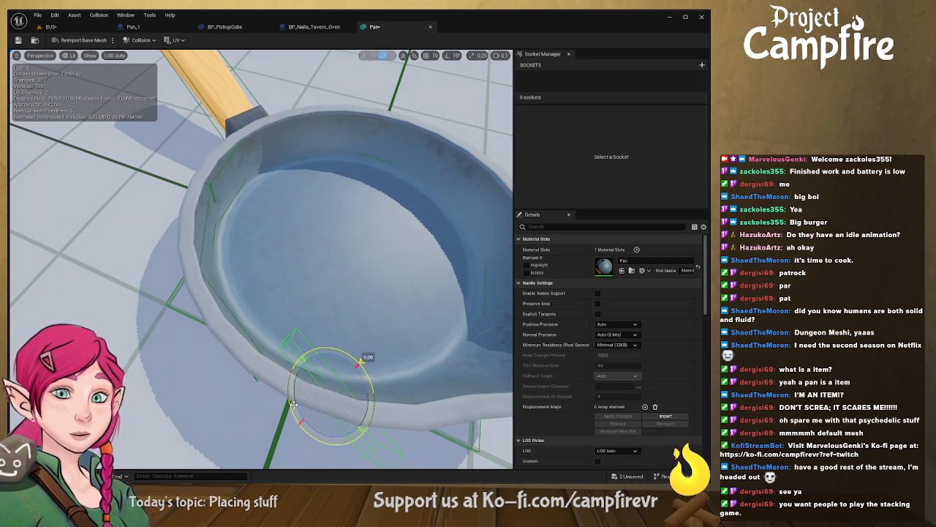
mouse_move(364, 357)
left_mouse_down()
mouse_move(366, 376)
mouse_move(353, 357)
left_mouse_up()
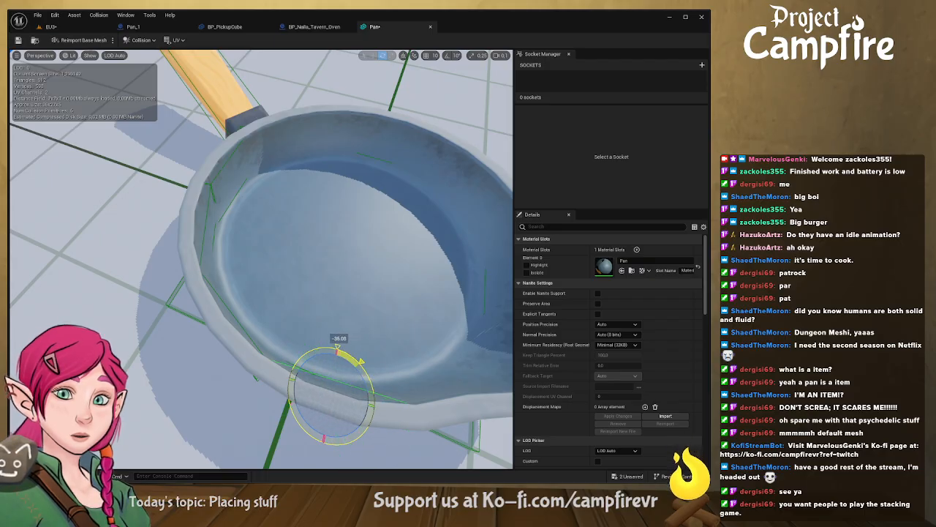
left_click_drag(354, 358, 356, 361)
Step: Copy the wall box to the rim section beside the pouring spout, rotate it about 20 degrees and align it with the wall
right_click_drag(315, 398, 185, 354)
key("w")
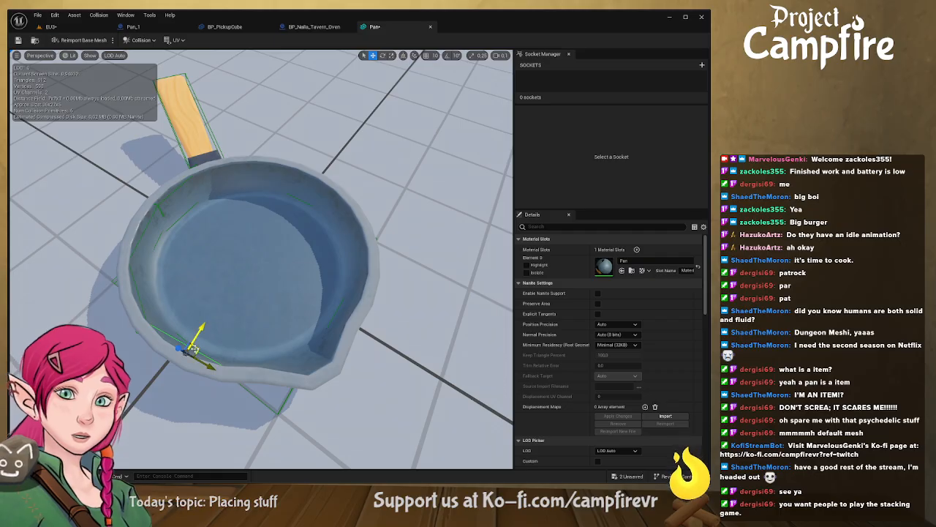
left_click_drag(192, 349, 280, 331)
key("e")
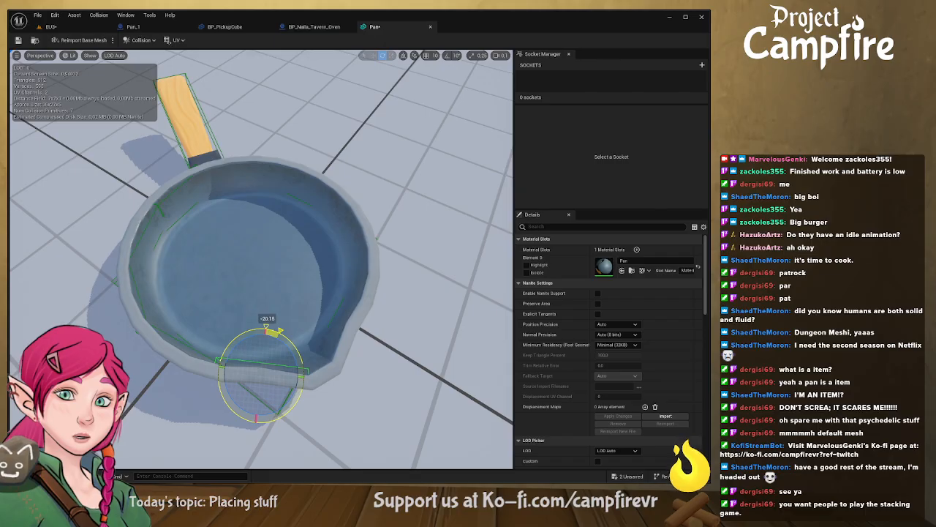
left_click_drag(280, 331, 282, 333)
right_click_drag(307, 390, 197, 386)
key("w")
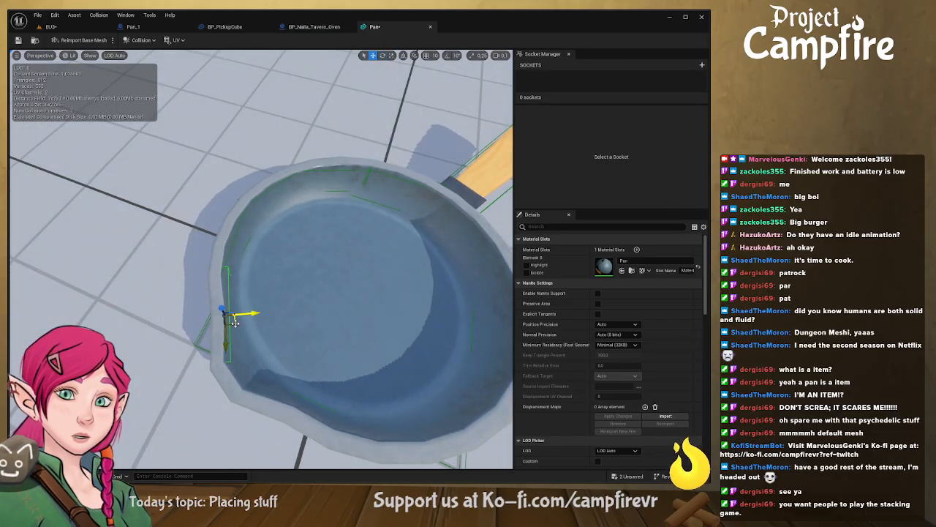
Step: Copy the wall box around the pouring spout to the next rim section and rotate the copy along the rim
left_click_drag(234, 323, 253, 350)
left_click_drag(231, 320, 298, 415)
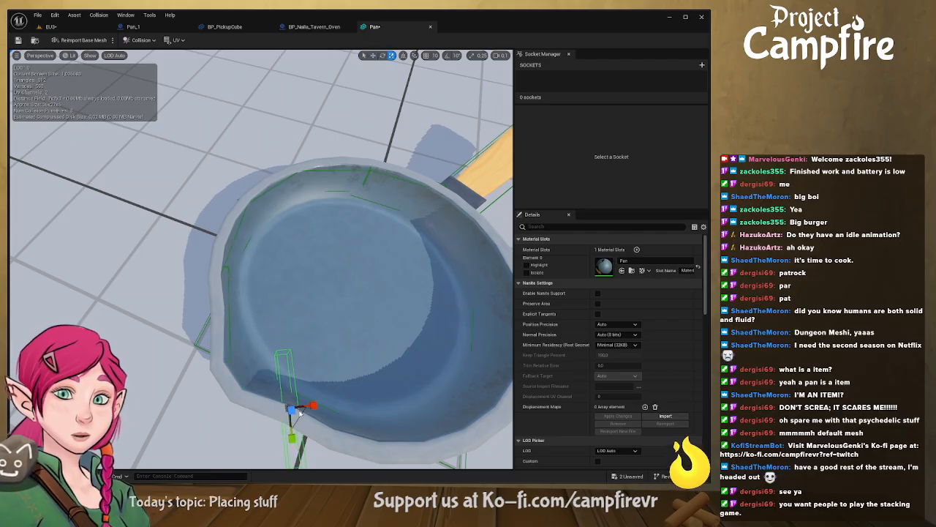
key("e")
left_click_drag(284, 367, 261, 380)
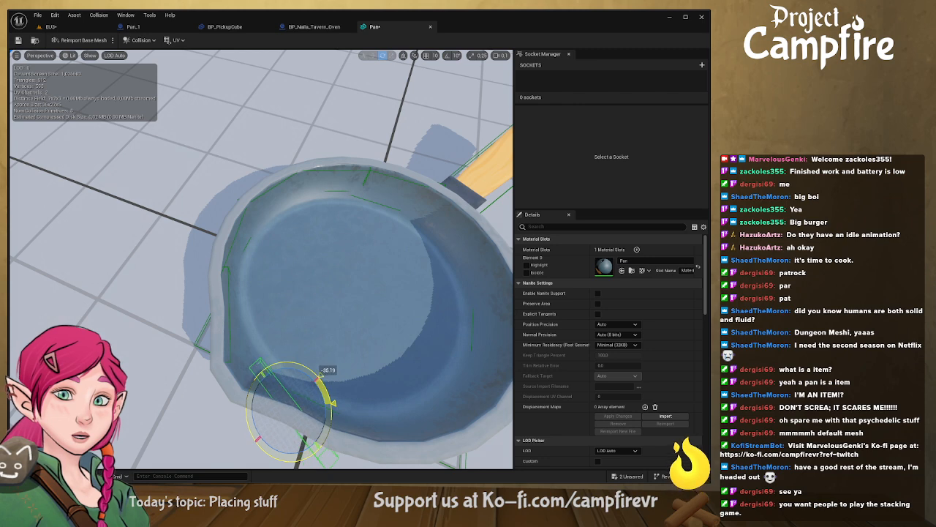
left_click_drag(319, 374, 301, 362)
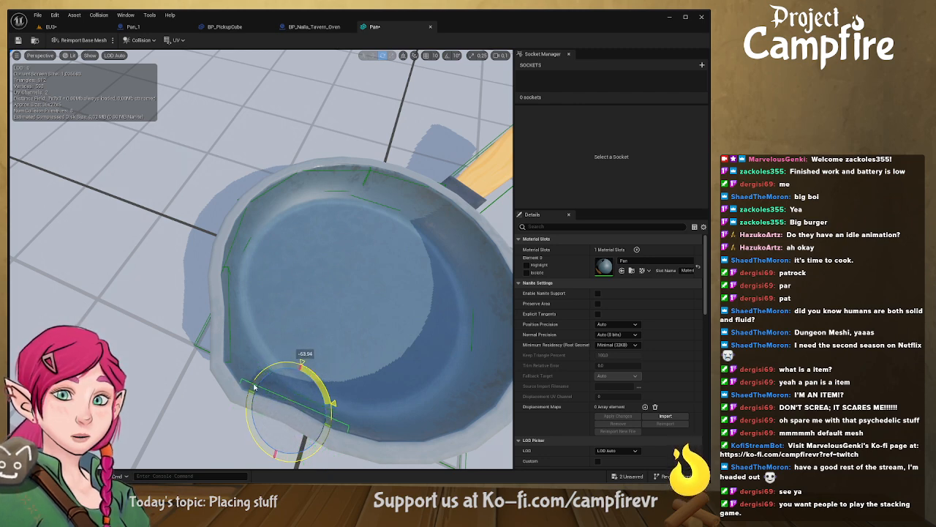
right_click_drag(254, 387, 271, 359)
Step: Duplicate the newest wall box farther along the rim past the spout, turning the copy slightly and aligning it with the wall
key("w")
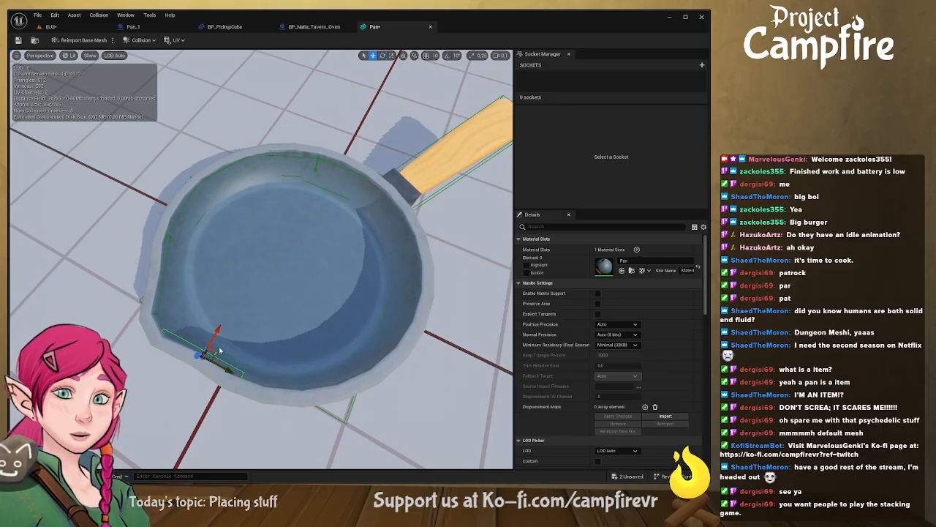
left_click_drag(220, 352, 303, 391)
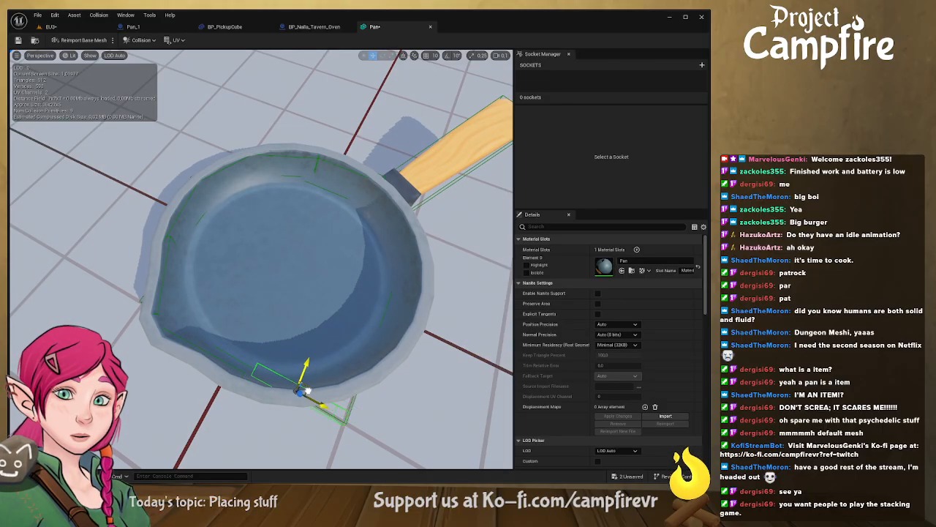
key("e")
left_click_drag(283, 354, 292, 380)
key("w")
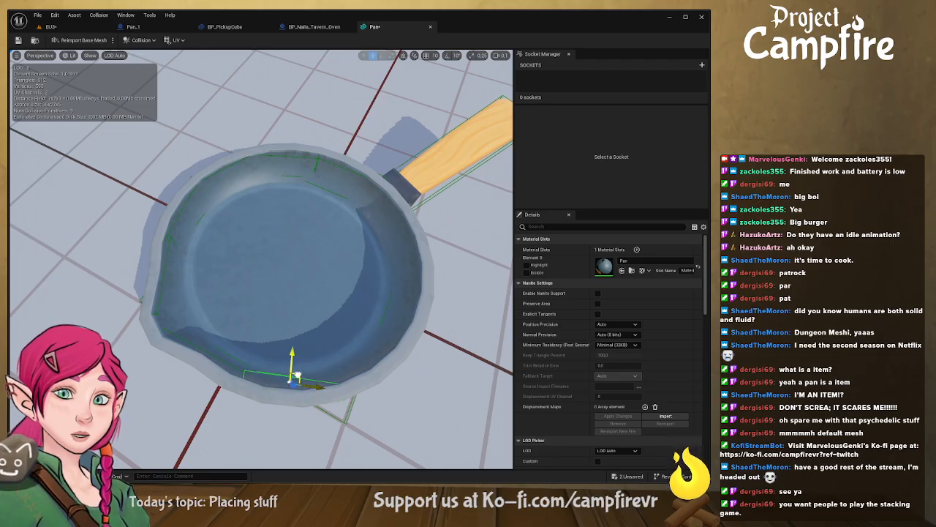
Step: Add another copy of the wall box on the rim midway between the spout and the handle, rotated to match the curve
right_click_drag(297, 376, 173, 333)
key("e")
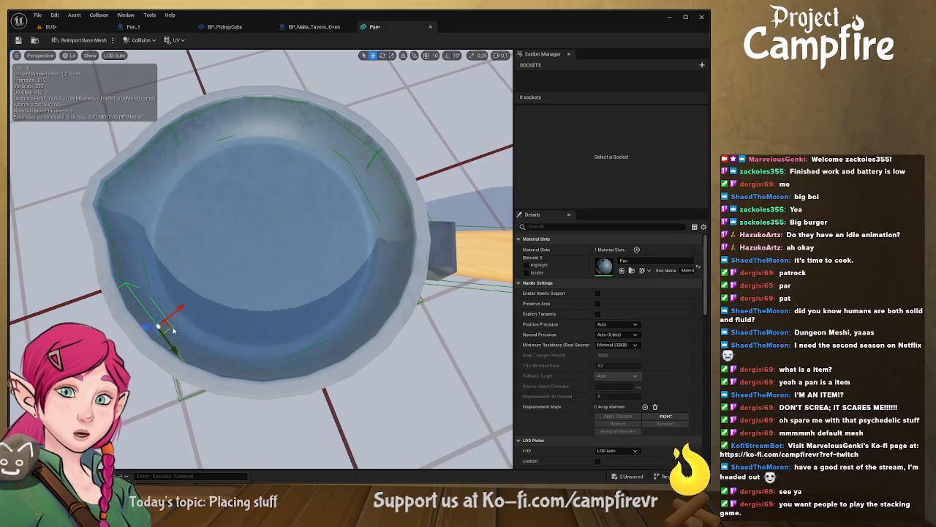
key("w")
left_click_drag(176, 334, 260, 375)
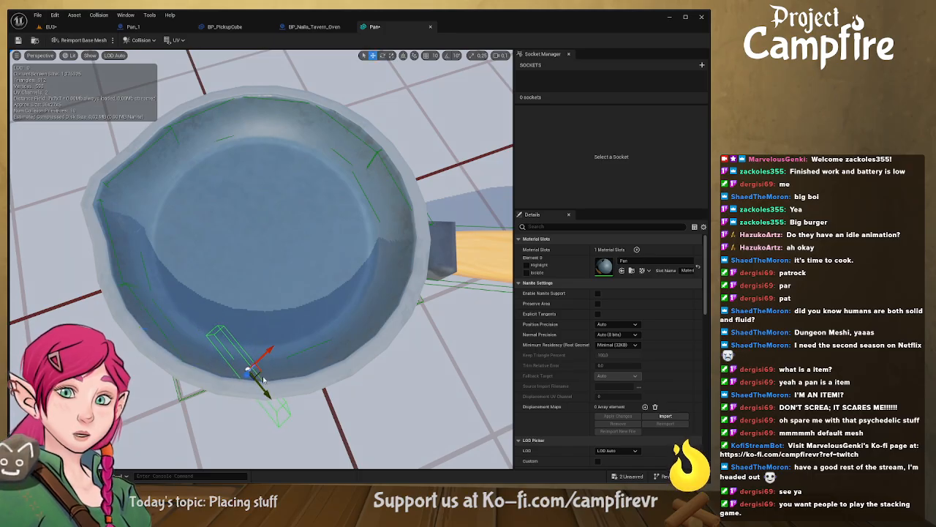
key("e")
mouse_move(256, 342)
left_mouse_down()
mouse_move(219, 339)
mouse_move(251, 344)
left_mouse_up()
key("w")
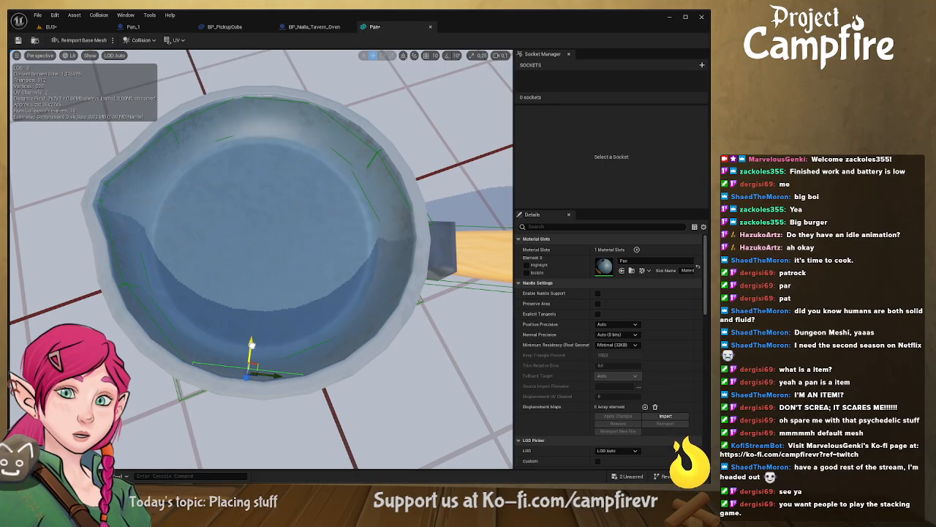
Step: Duplicate the wall box onto the next rim section toward the handle and rotate the copy to follow the curve
right_click_drag(220, 370, 132, 358)
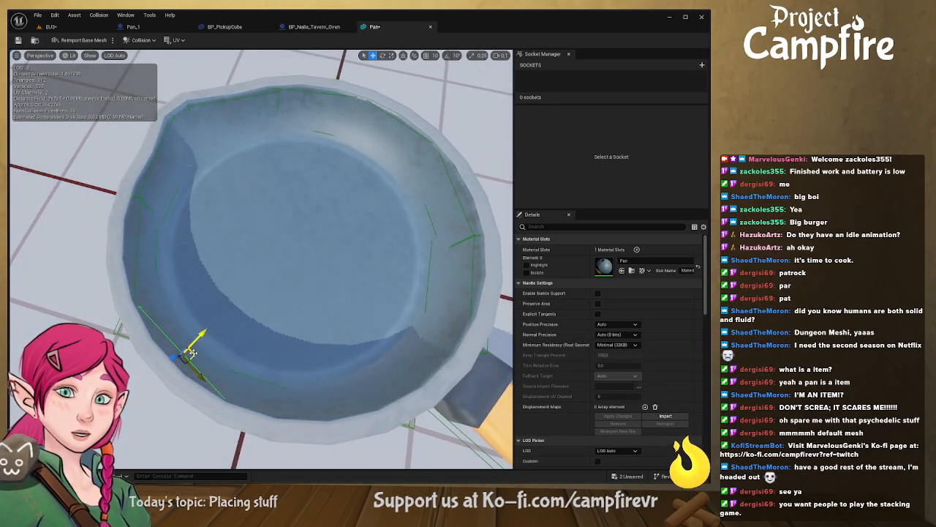
left_click_drag(192, 356, 317, 421)
key("e")
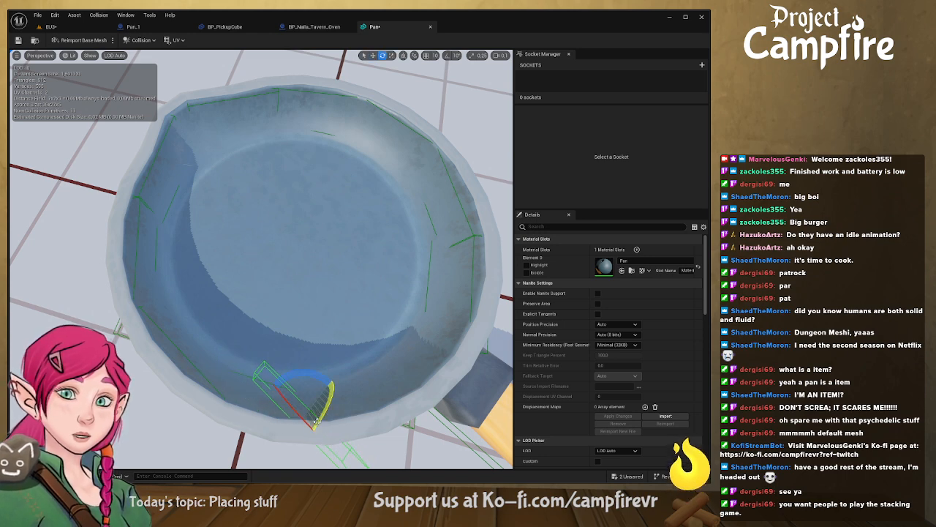
mouse_move(317, 381)
left_mouse_down()
mouse_move(328, 383)
mouse_move(302, 377)
left_mouse_up()
right_click_drag(301, 377, 331, 368)
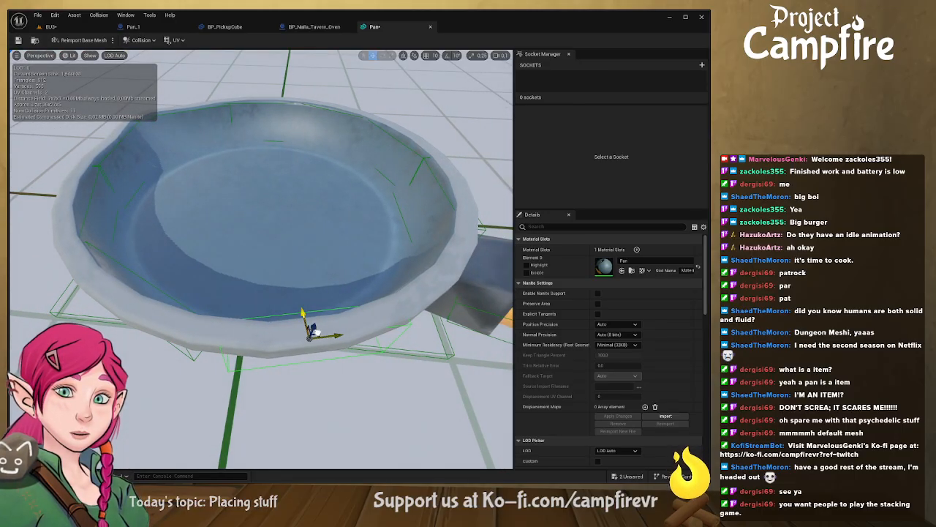
Step: Close the collision ring with a wall box copy in front of the handle, rotated and nudged inward against the wall
right_click_drag(300, 333, 316, 341)
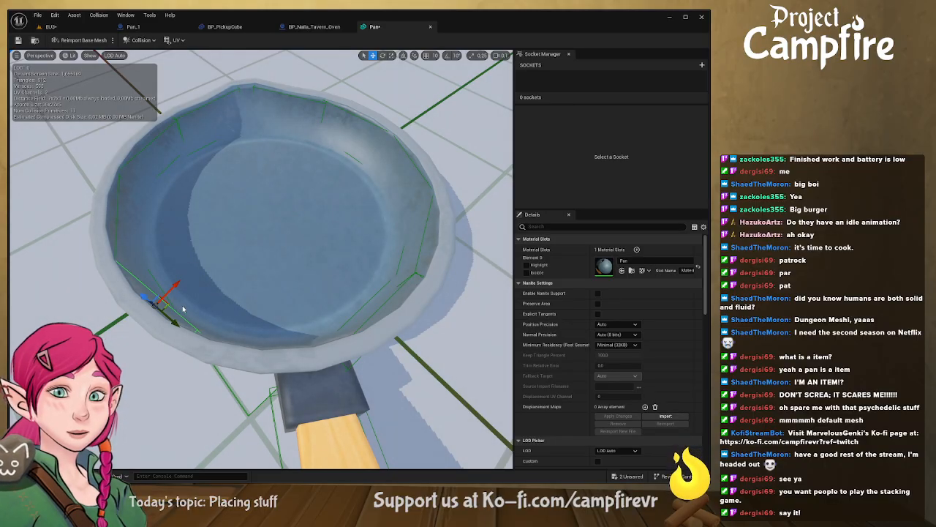
left_click_drag(172, 301, 285, 363)
key("e")
left_click_drag(276, 401, 300, 400)
key("w")
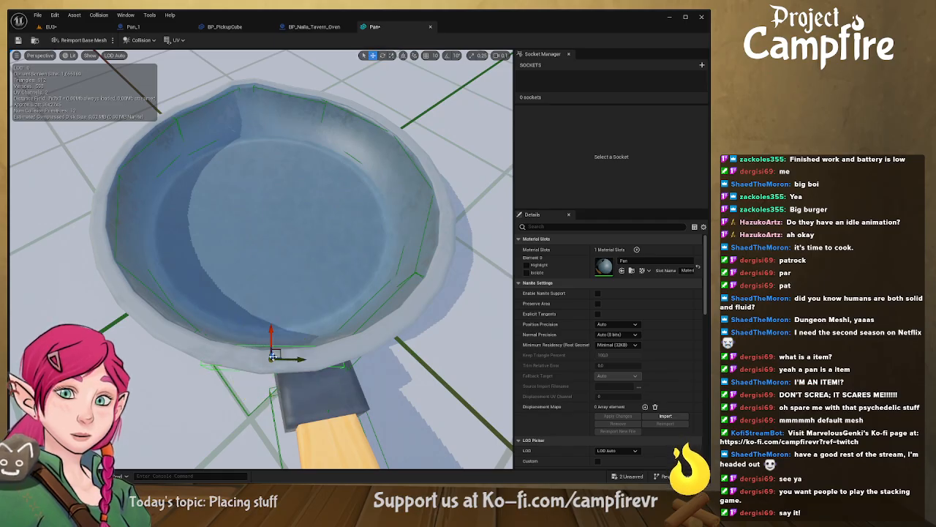
left_click_drag(271, 343, 272, 332)
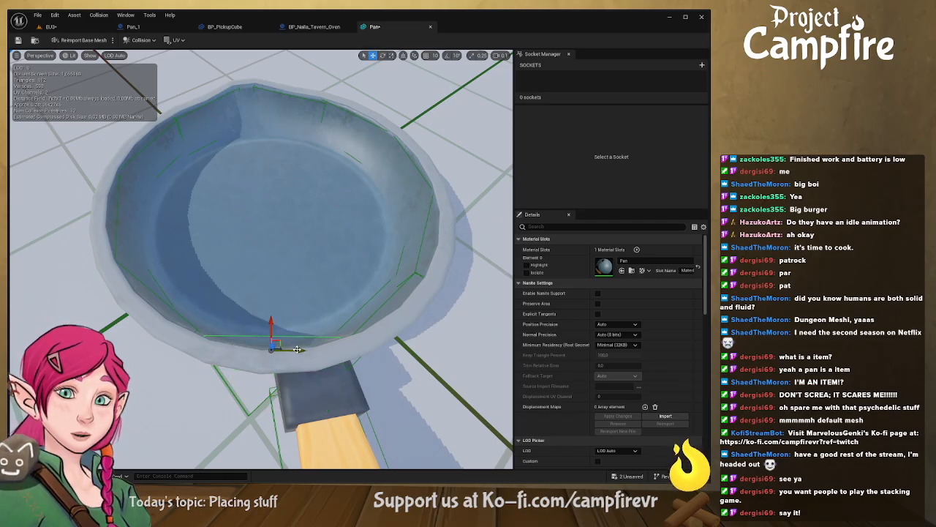
left_click_drag(297, 349, 291, 351)
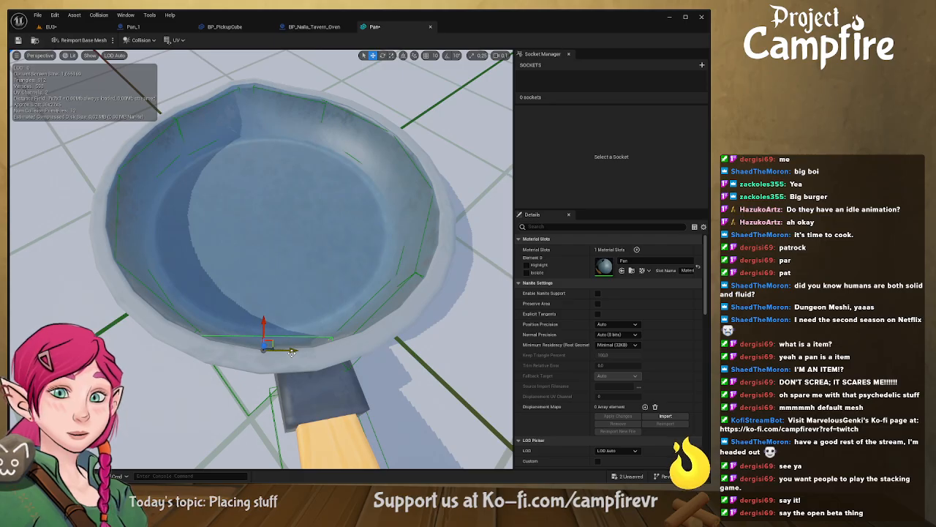
Step: Tilt the wall box in front of the handle outward to match the slope of the pan's side
right_click_drag(274, 357, 329, 296)
key("e")
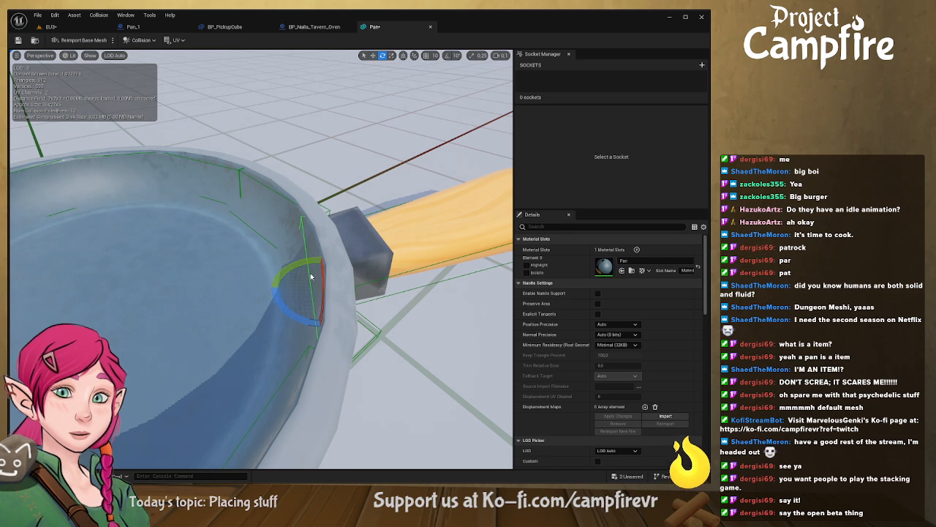
left_click_drag(276, 284, 296, 286)
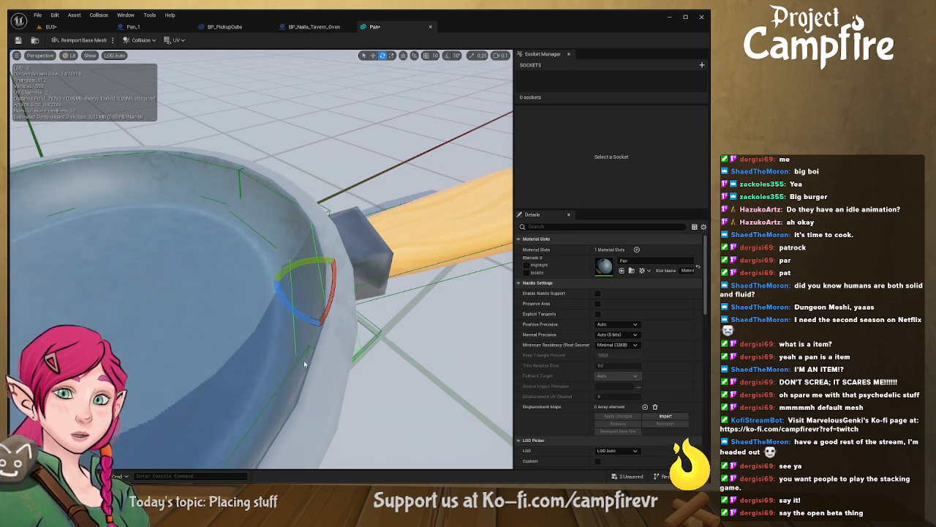
right_click_drag(305, 364, 205, 363)
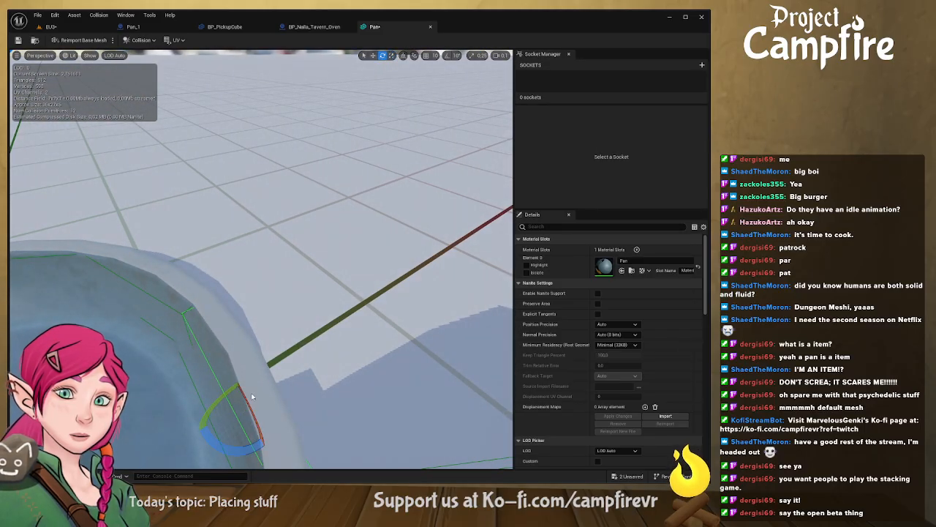
left_click_drag(252, 396, 271, 383)
Step: Tilt the wall boxes on the rim sections following the handle so they match the sloping side
left_click(164, 306)
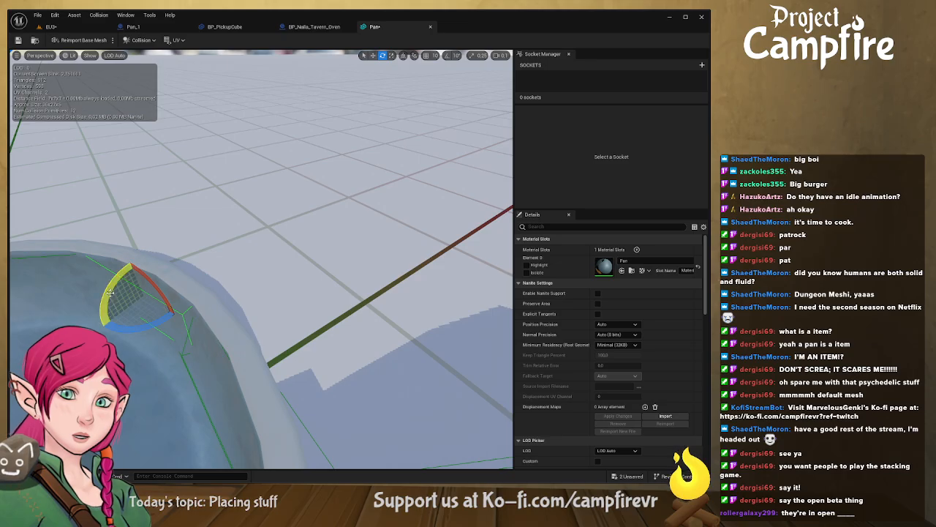
left_click_drag(123, 284, 141, 274)
left_click_drag(394, 315, 230, 287)
left_click(287, 301)
right_click_drag(299, 328, 344, 377)
left_click(256, 313)
left_click_drag(234, 334, 225, 350)
Step: Tilt the two wall boxes leading up to the pouring spout to match the wall's slope
right_click_drag(307, 366, 394, 378)
left_click(377, 368)
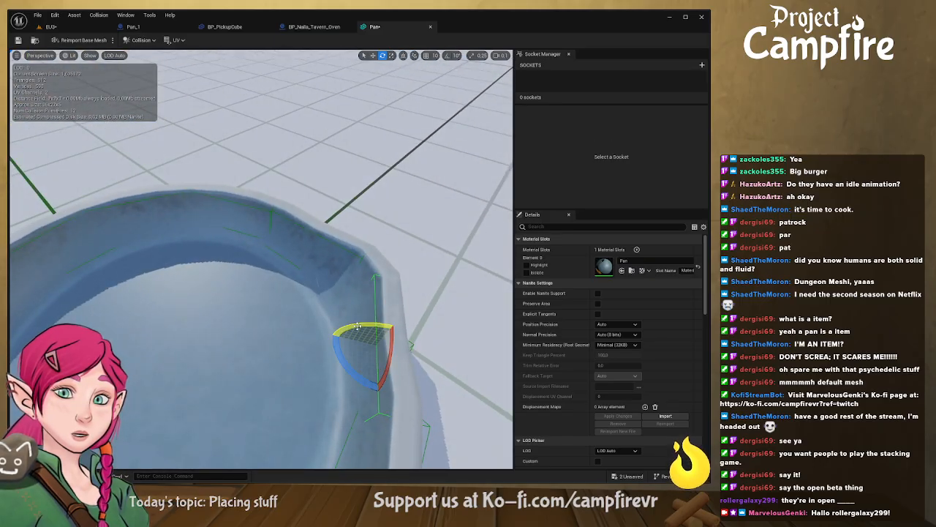
left_click_drag(336, 334, 331, 330)
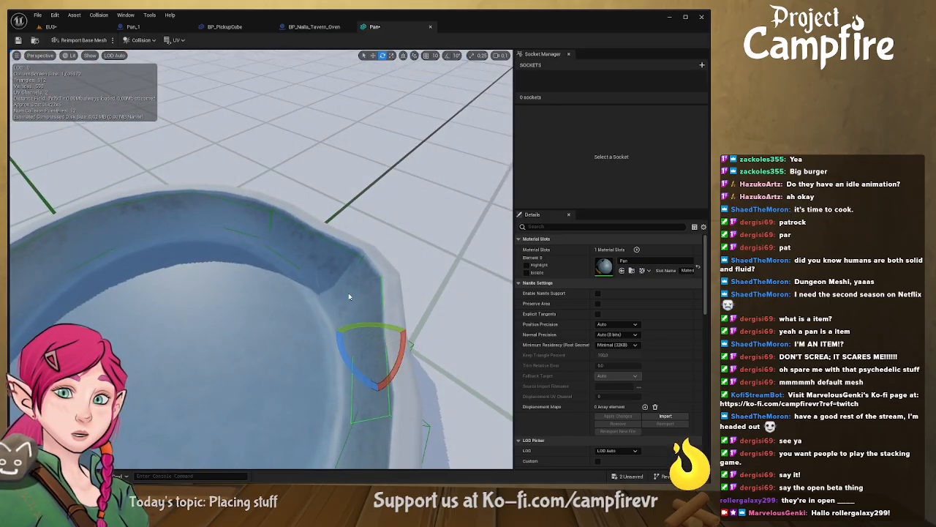
left_click(326, 242)
mouse_move(293, 261)
left_mouse_down()
mouse_move(286, 269)
mouse_move(291, 261)
left_mouse_up()
Step: Select the upright wall box on the far side of the spout and tilt it to match the wall's slope
right_click_drag(341, 208, 340, 207)
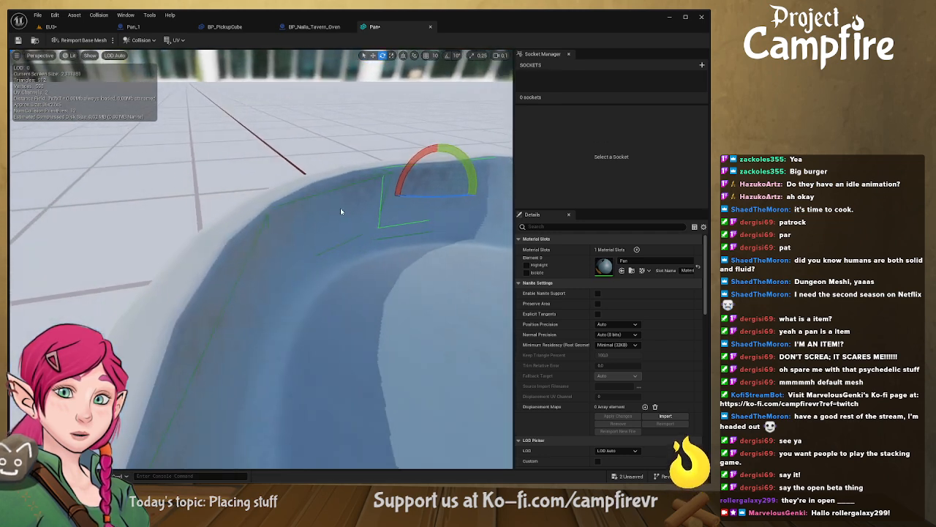
left_click(331, 190)
left_click_drag(357, 201, 365, 218)
mouse_move(347, 263)
right_mouse_down()
mouse_move(359, 279)
mouse_move(348, 264)
right_mouse_up()
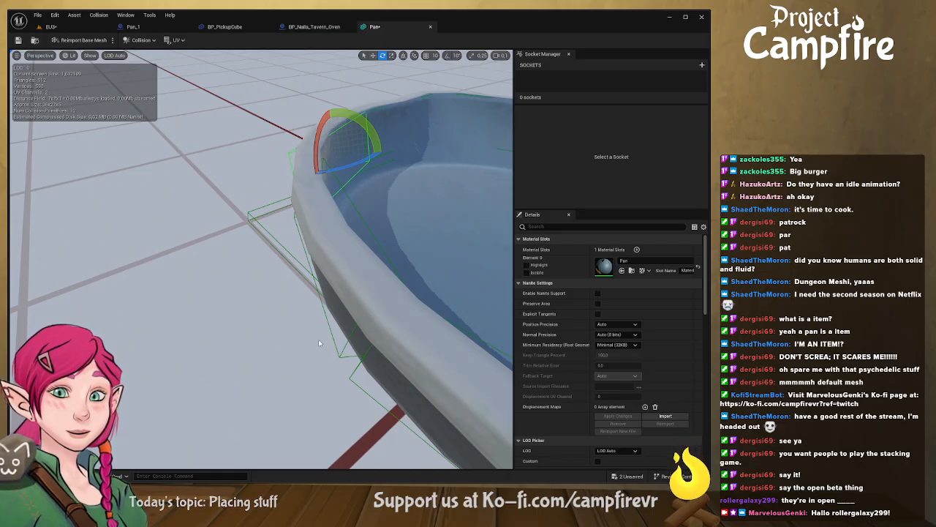
Step: Tilt the remaining wall boxes between the spout and the handle to match the sloping side, and save the Pan mesh
left_click(343, 354)
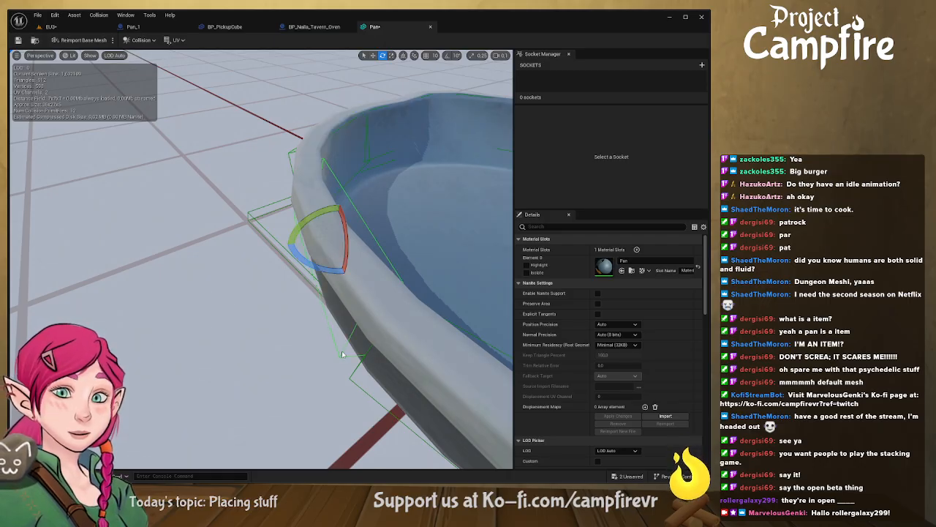
left_click_drag(314, 237, 371, 232)
right_click_drag(366, 238, 266, 247)
left_click_drag(241, 284, 264, 281)
right_click_drag(265, 281, 399, 259)
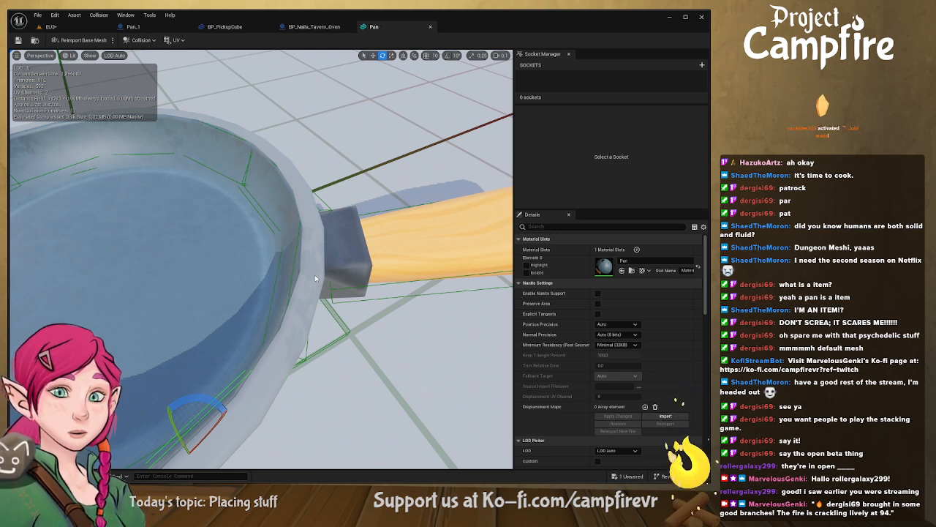
right_click_drag(225, 256, 212, 207)
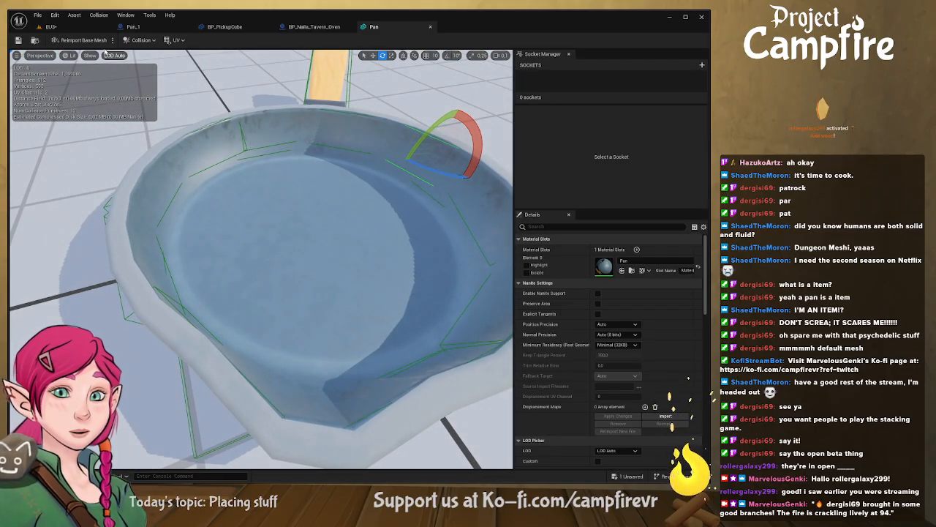
Step: Save the EU3 level and run it to check how closely the two oven pans stack, ending the run after the inspection
left_click(73, 28)
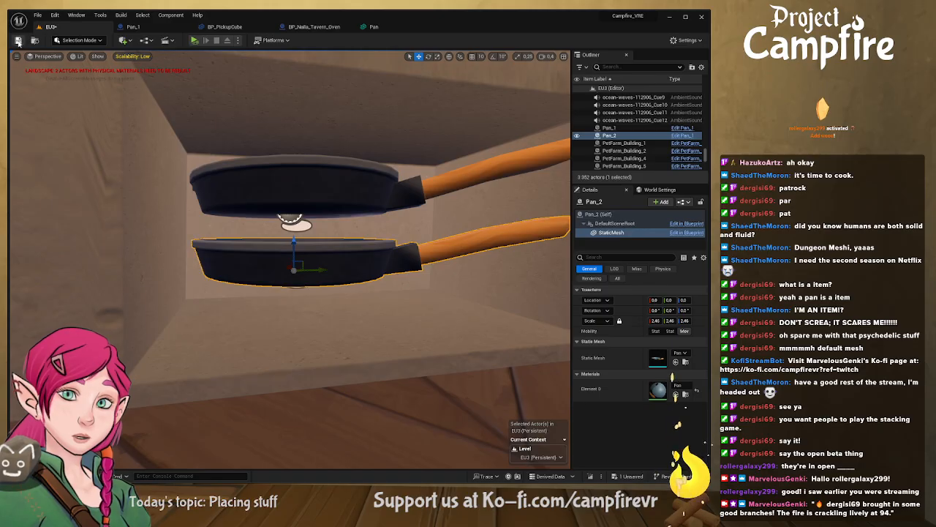
left_click(194, 40)
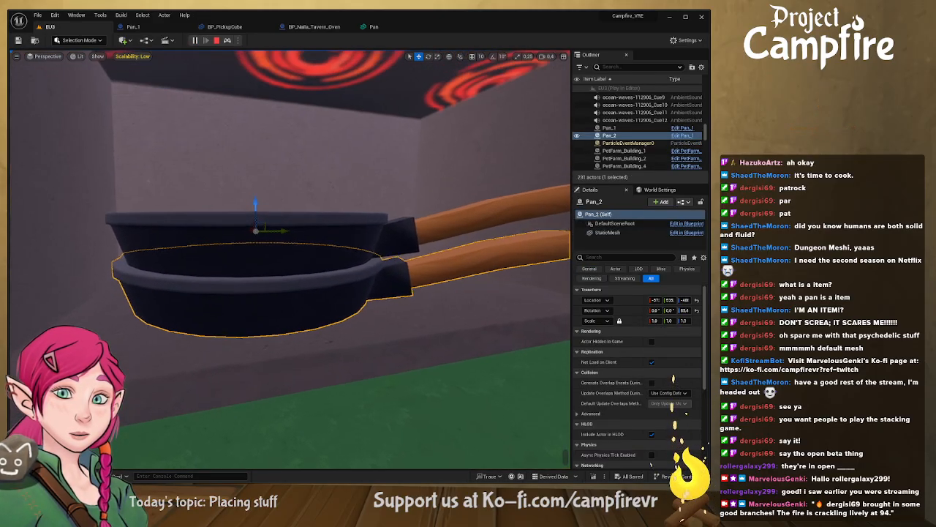
right_click_drag(290, 260, 310, 260)
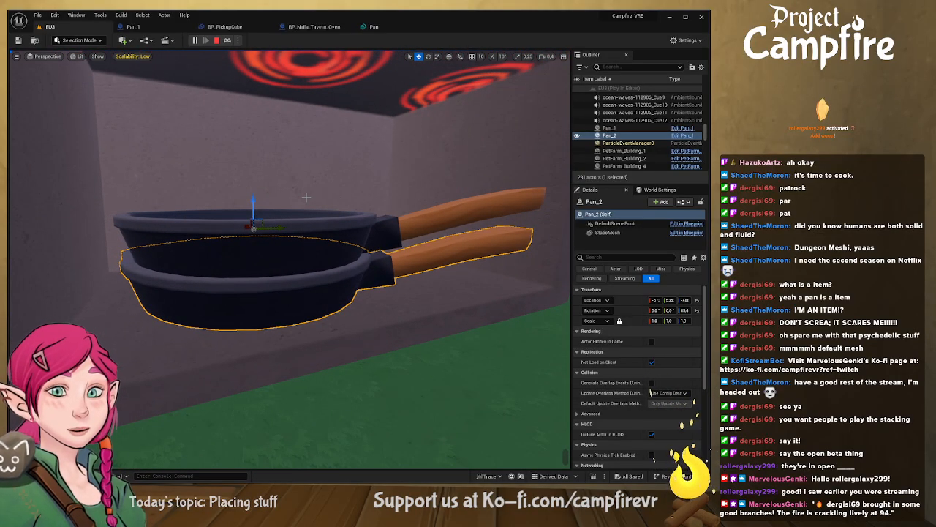
right_click_drag(303, 188, 258, 120)
left_click(217, 40)
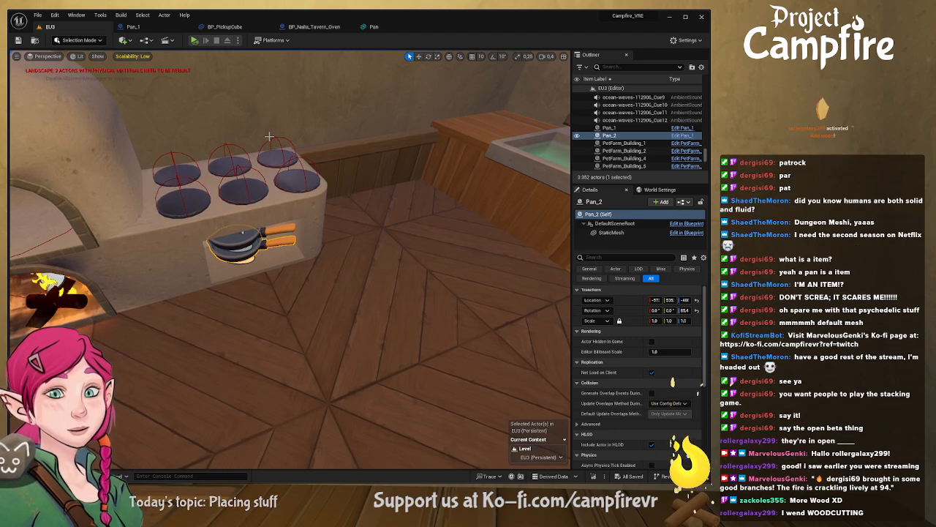
Step: Browse the project content to the Fish folder in Campfire/Blueprints/Items/Edibles
right_click_drag(293, 234, 215, 206)
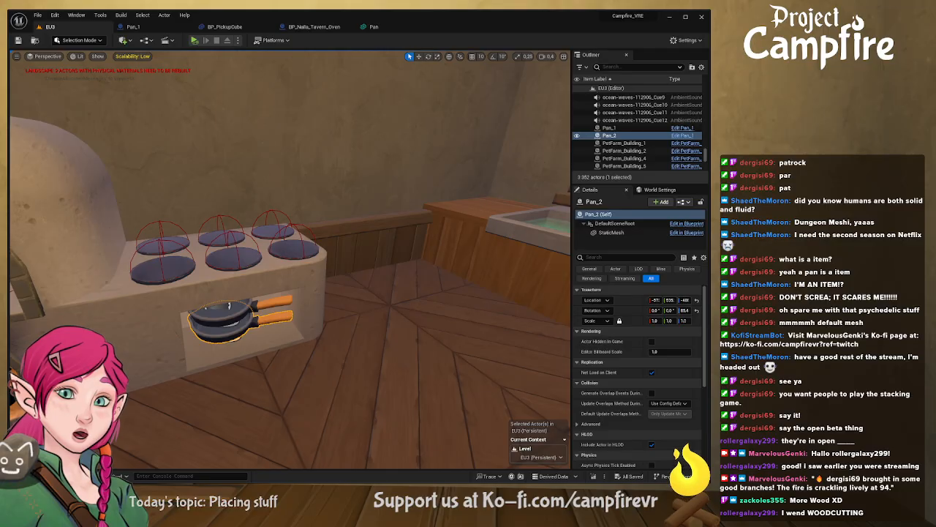
key("ctrl+b")
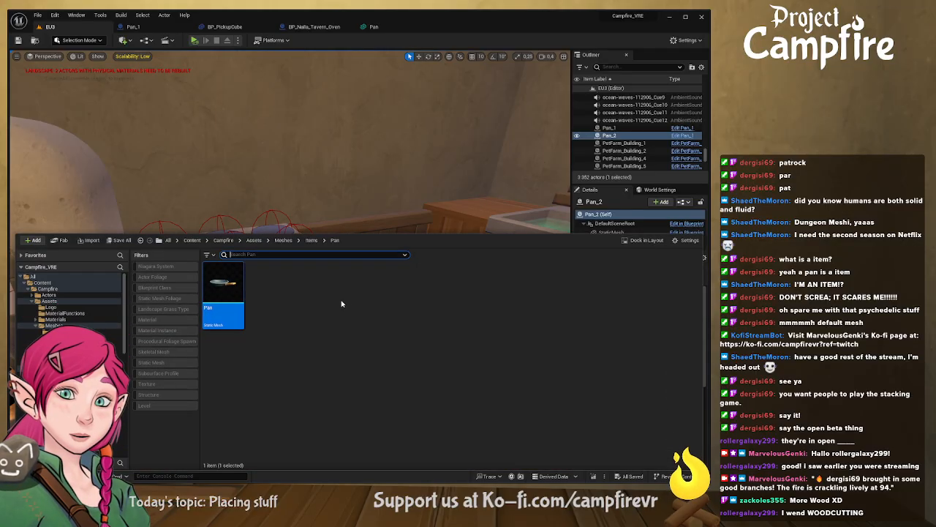
left_click(191, 240)
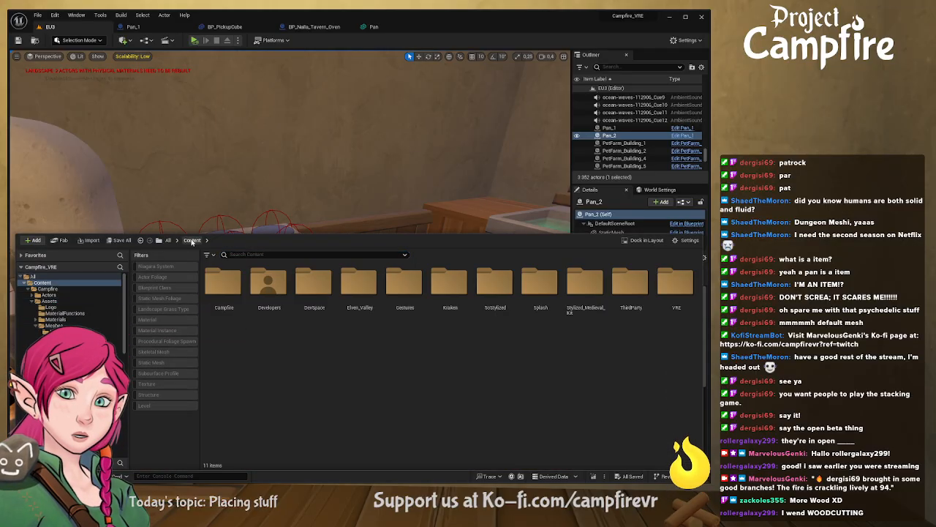
double_click(223, 284)
double_click(358, 285)
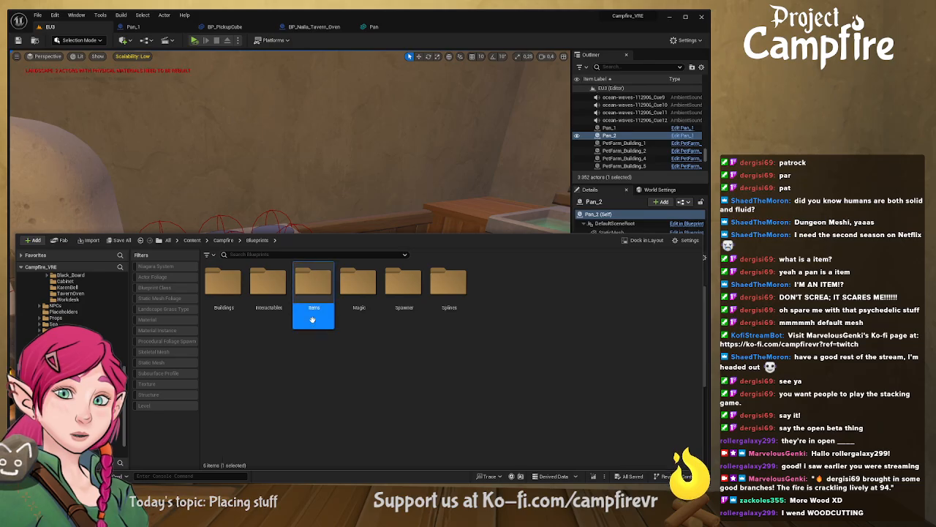
double_click(313, 284)
double_click(359, 284)
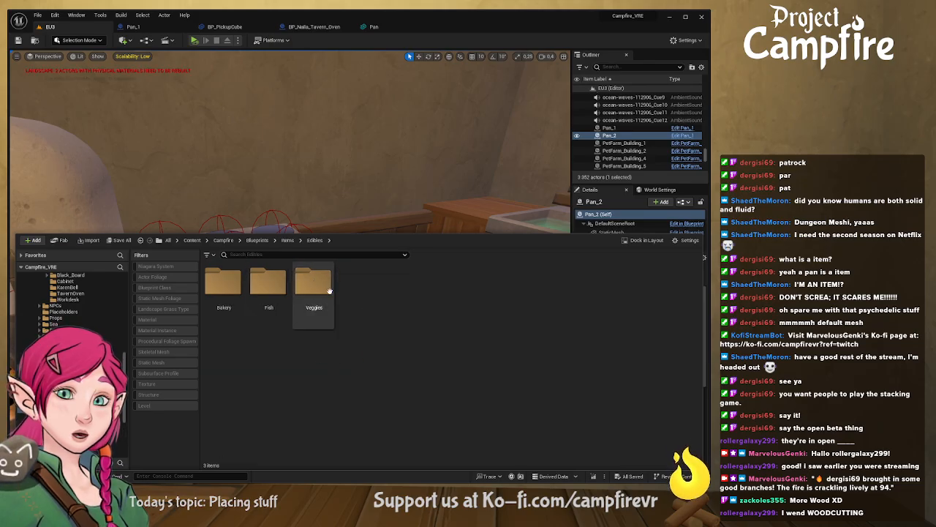
double_click(269, 281)
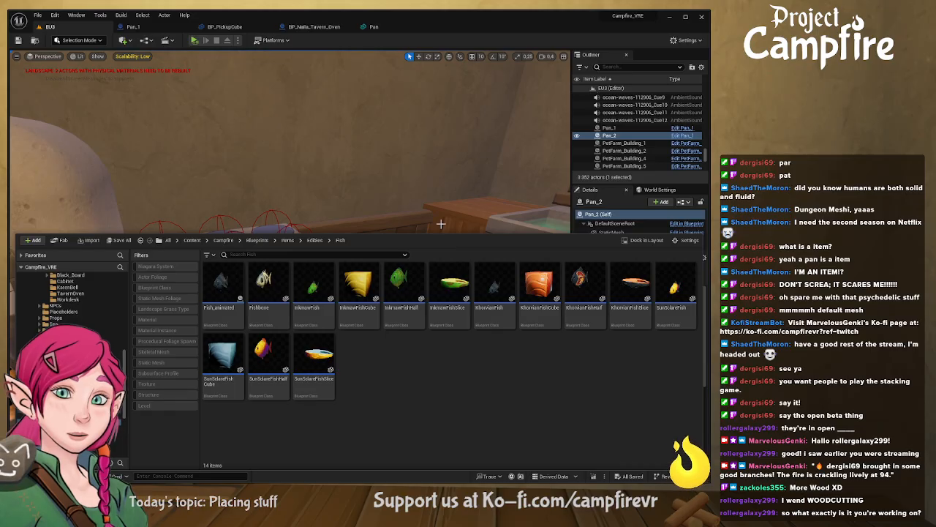
Step: Place a KhorvianFishSlice on the wooden counter beside the open compartment chest
right_click_drag(372, 186, 567, 211)
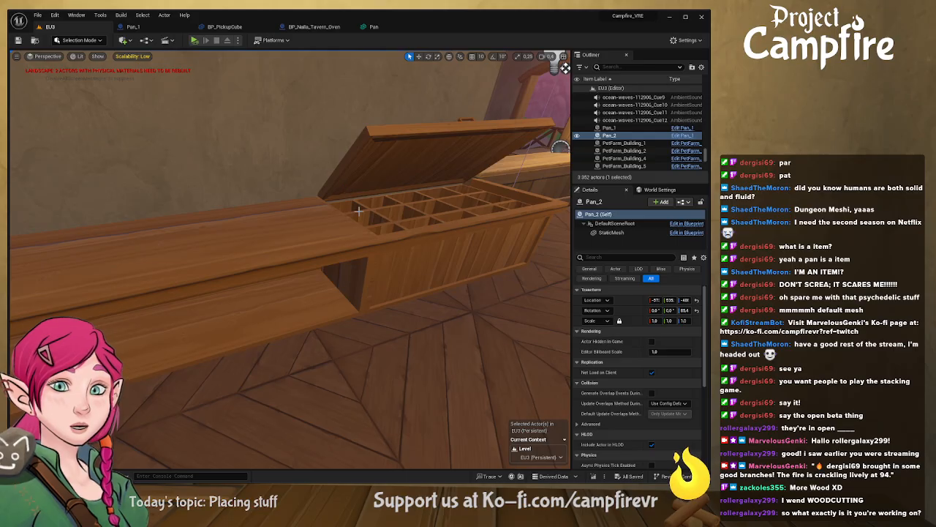
key("ctrl+space")
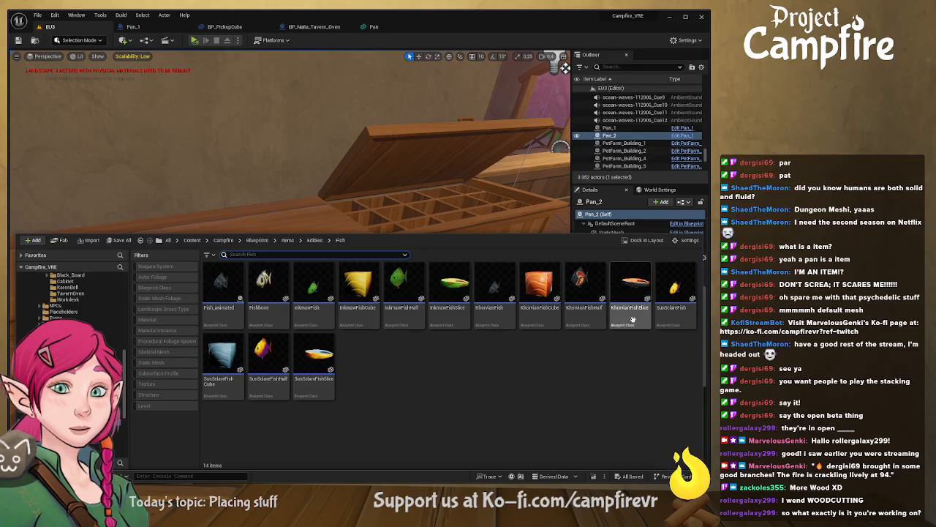
left_click_drag(638, 313, 323, 225)
key("f")
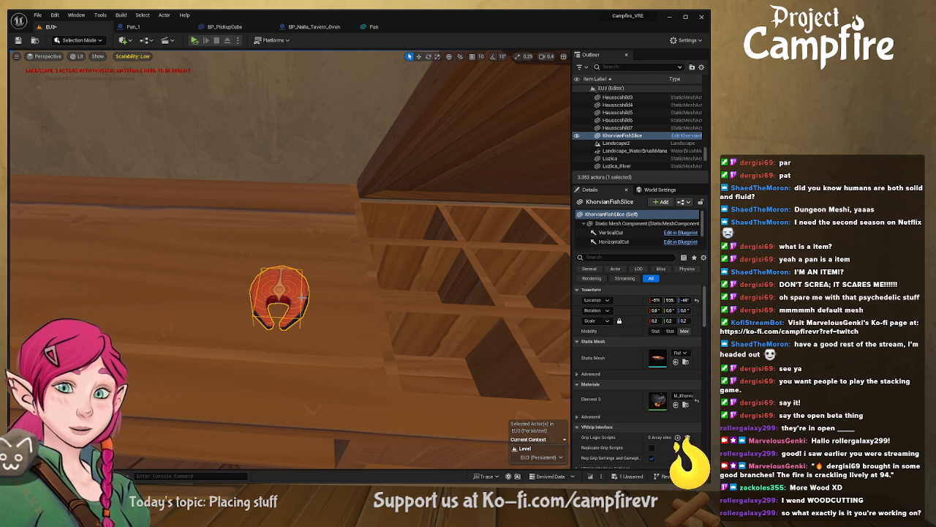
Step: Move the Khorvian fish slice from the counter over the chest's nearest front compartment
key("w")
left_click_drag(257, 291, 415, 336)
right_click_drag(415, 336, 480, 349)
left_click_drag(402, 319, 427, 330)
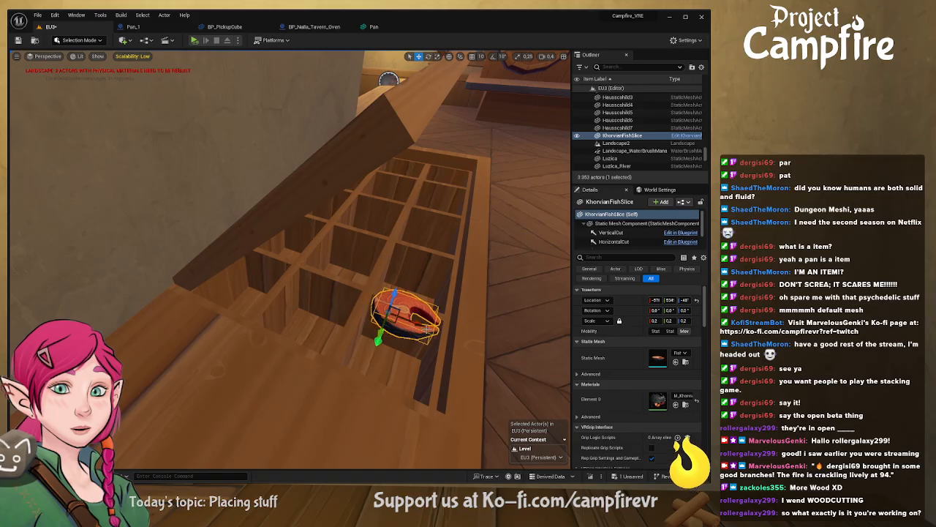
right_click_drag(427, 330, 439, 313)
Step: Duplicate the fish slice into a stack of four over the compartment and adjust the copies' positions
left_click_drag(399, 317, 377, 311)
left_click(387, 362)
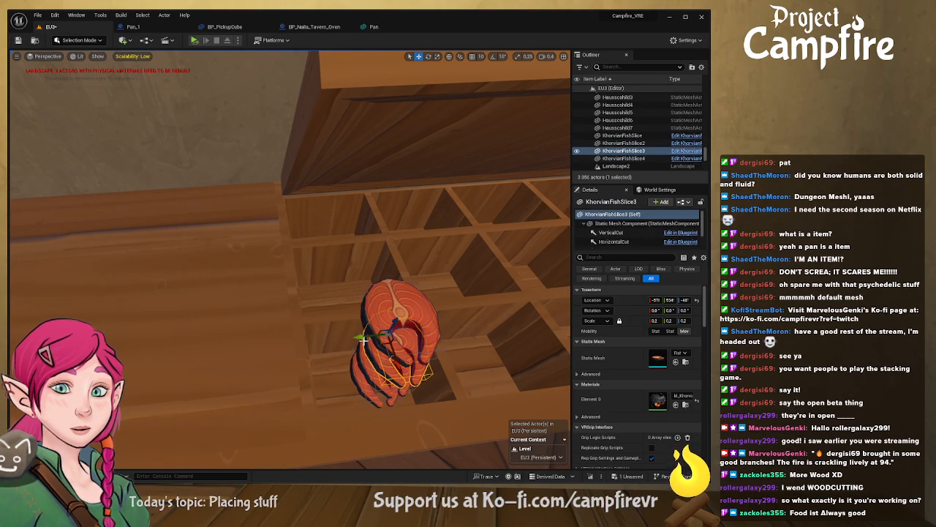
left_click_drag(363, 341, 360, 350)
left_click(366, 379)
right_click_drag(381, 302, 353, 291)
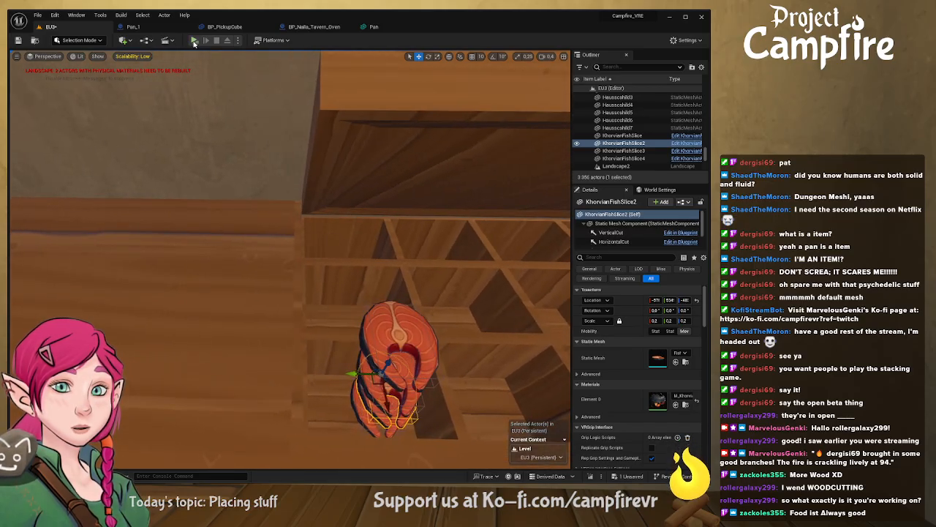
Step: Run the level briefly to check the stacked fish slices, and end the run
left_click(194, 42)
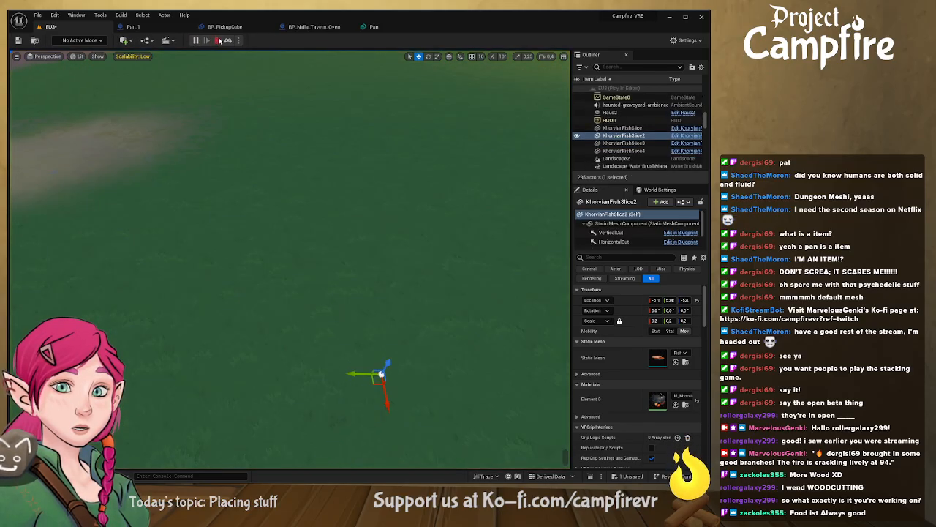
left_click(218, 41)
right_click_drag(369, 262, 369, 270)
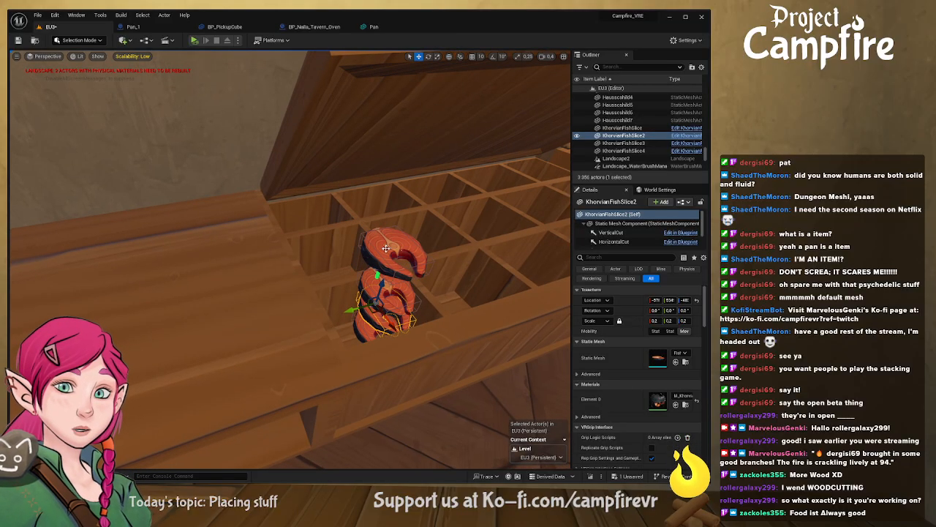
Step: Make EU_Dorf1 the current level and move the four Khorvian fish slices into it from EU3
left_click(381, 290, "ctrl")
left_click(368, 313, "ctrl")
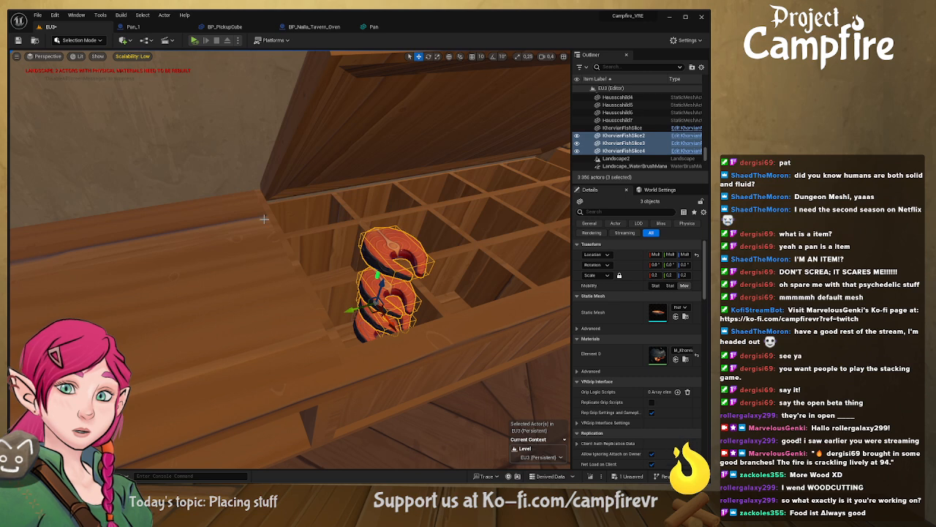
left_click(82, 18)
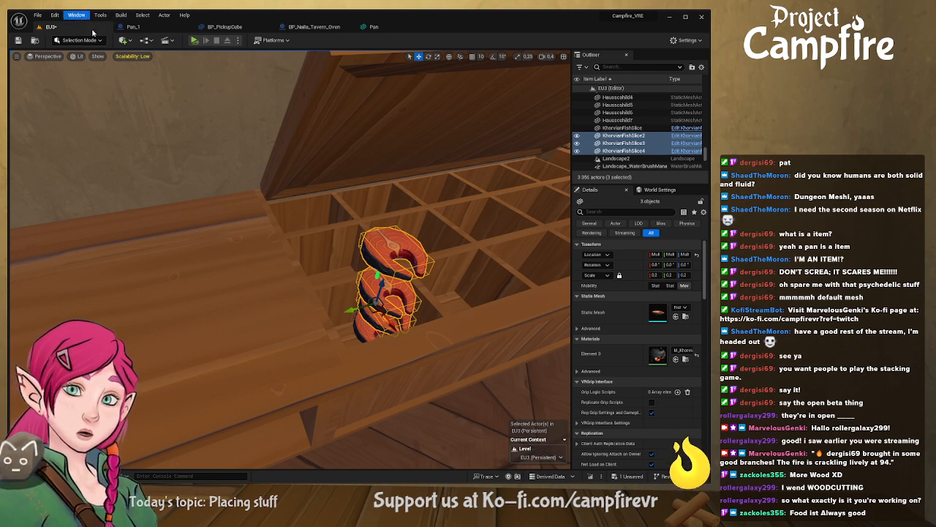
left_click(117, 137)
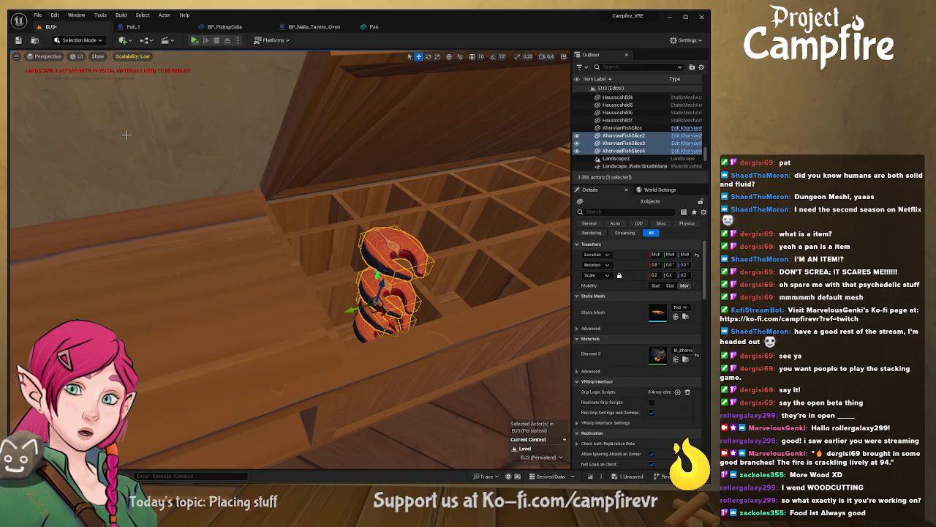
double_click(528, 227)
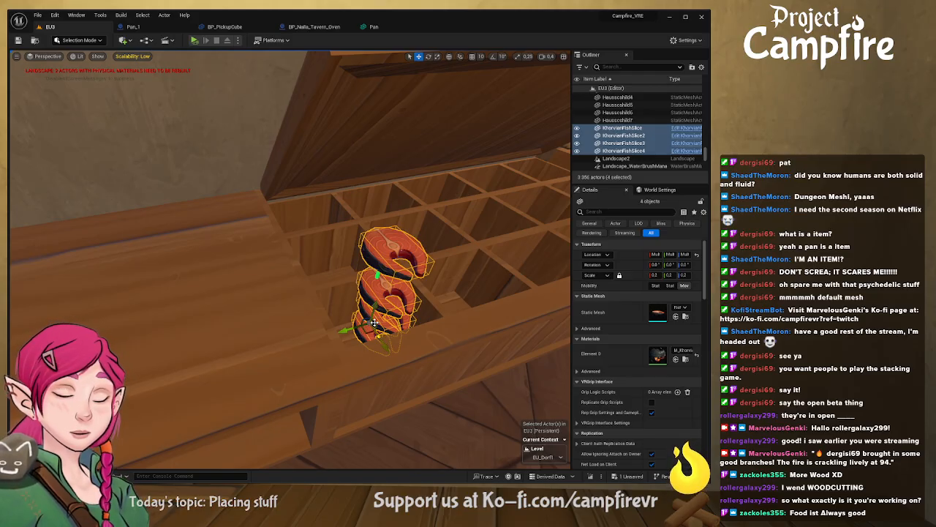
key("Delete")
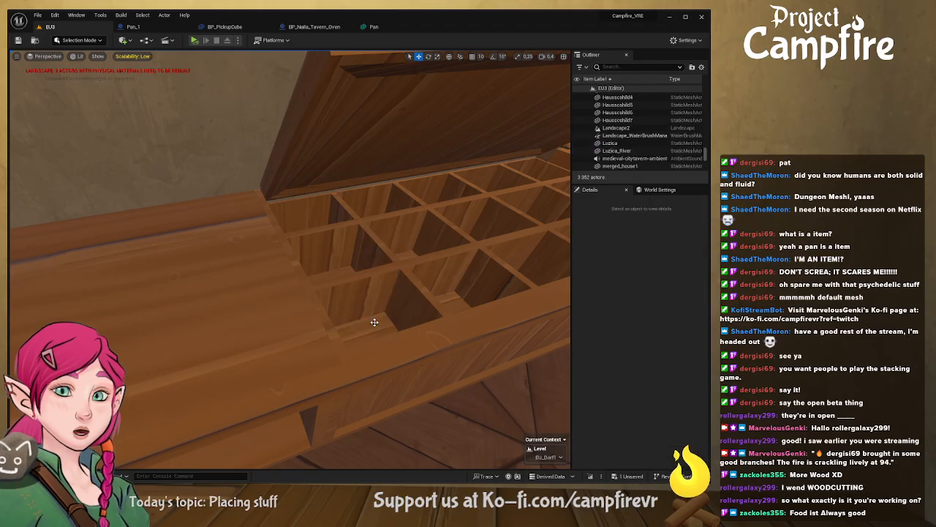
key("ctrl+z")
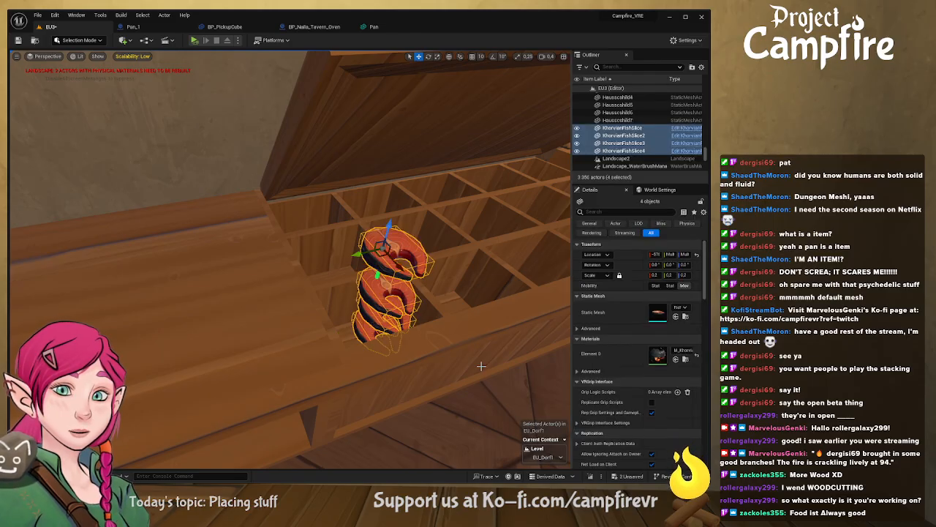
Step: Select both oven pans together with the tavern oven and move them from EU3 into the EU_Dorf1 level
mouse_move(472, 325)
right_mouse_down()
mouse_move(483, 315)
mouse_move(483, 325)
right_mouse_up()
left_click(330, 298)
left_click(347, 319, "ctrl")
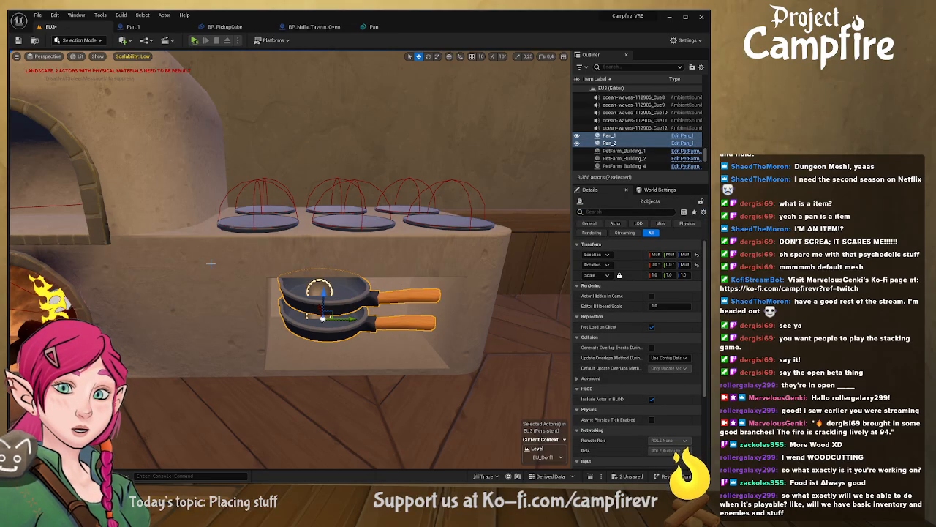
right_click_drag(212, 264, 288, 231)
key("q")
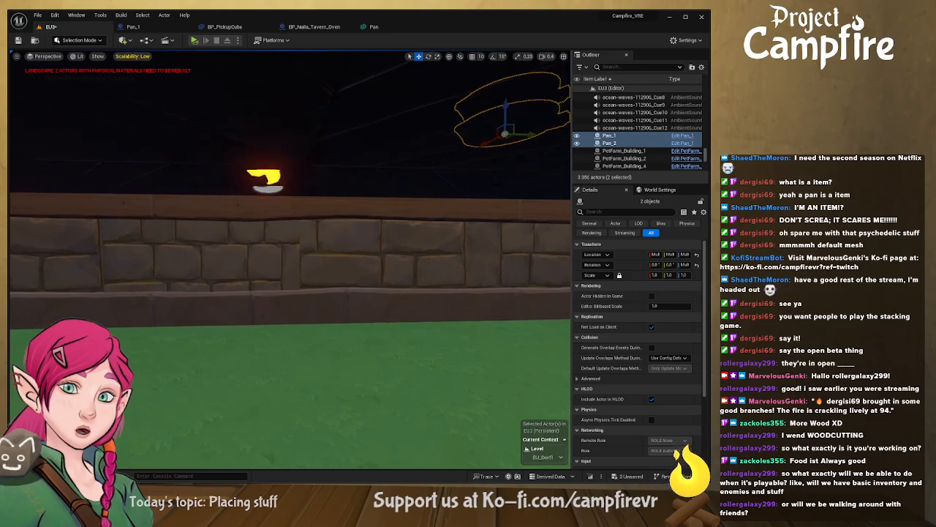
left_click(273, 199, "ctrl")
key("f")
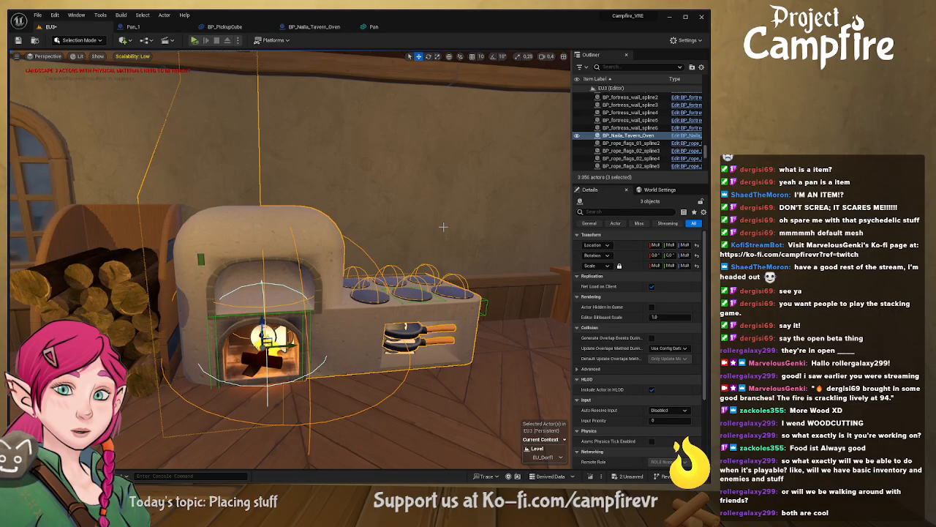
key("Delete")
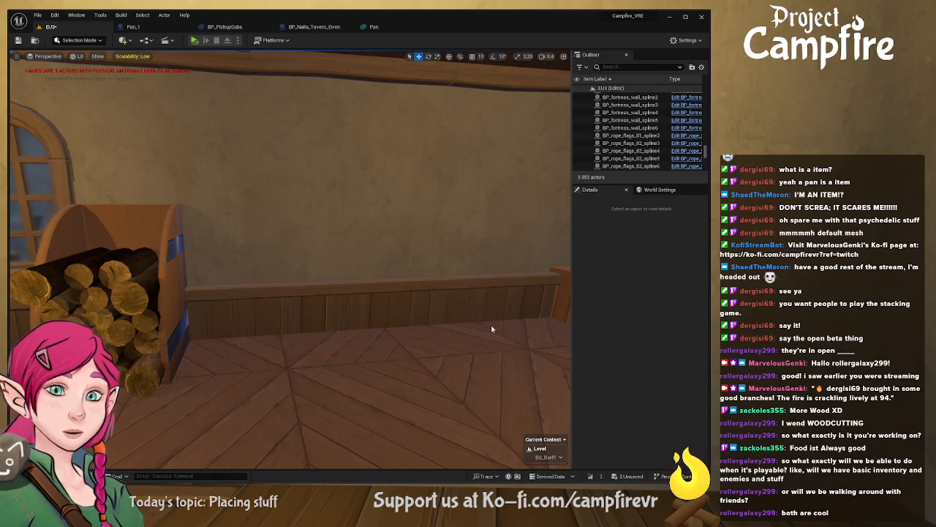
key("ctrl+z")
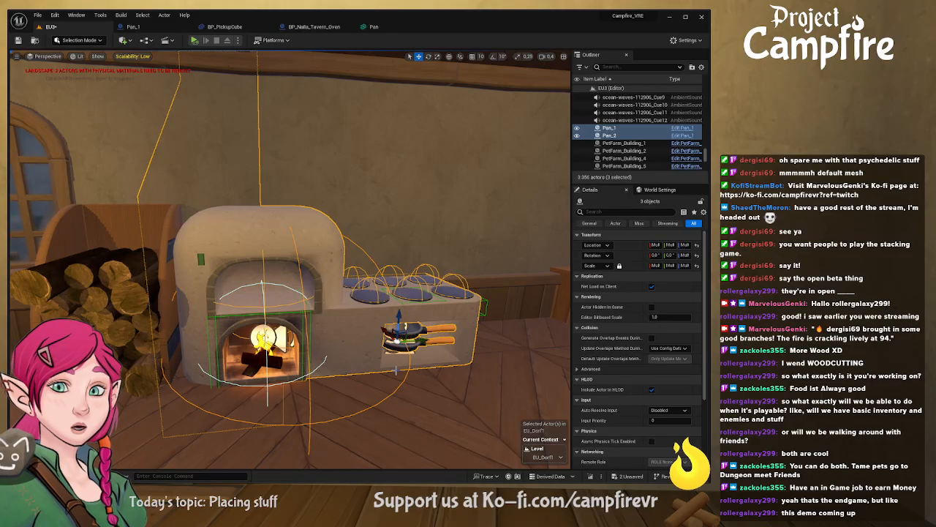
Step: Add a whole KhorvianFish from the Fish folder above the counter next to the open compartment chest
right_click_drag(392, 327, 566, 354)
key("s")
key("w")
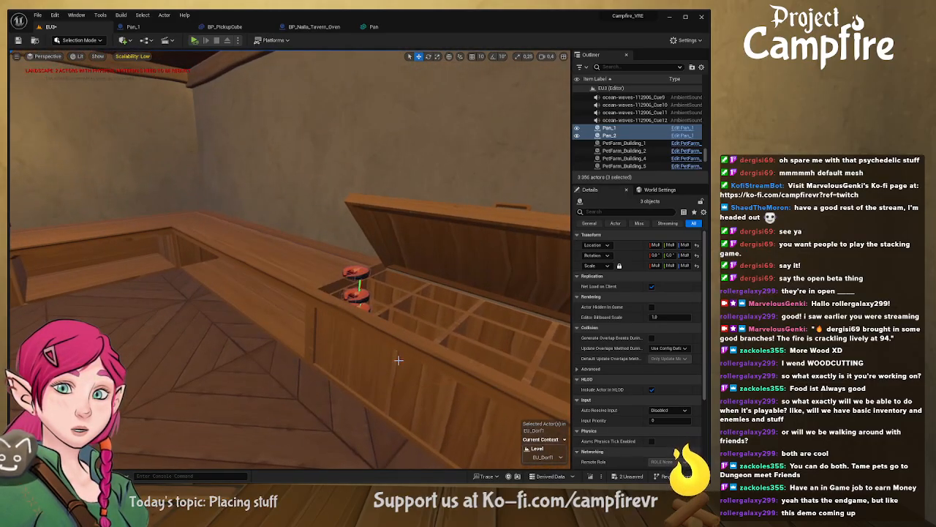
key("s")
right_click_drag(375, 324, 351, 322)
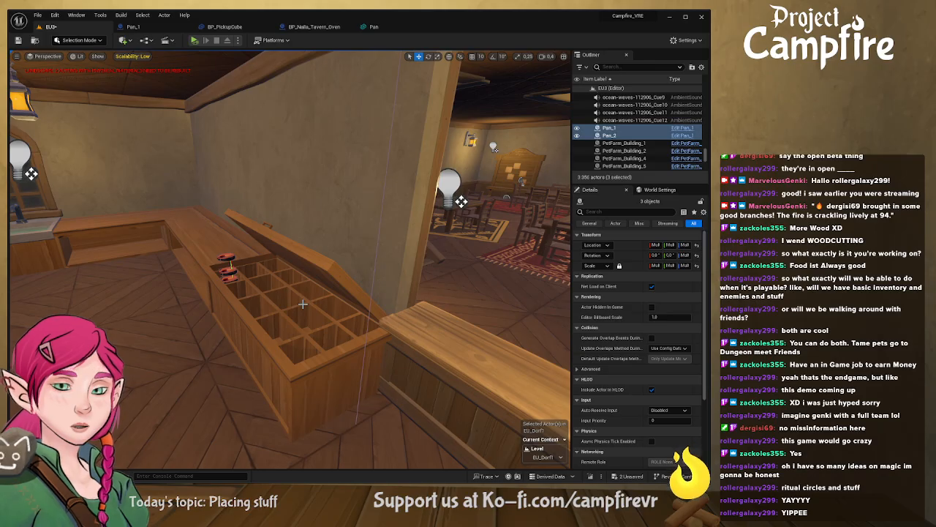
right_click_drag(342, 351, 418, 322)
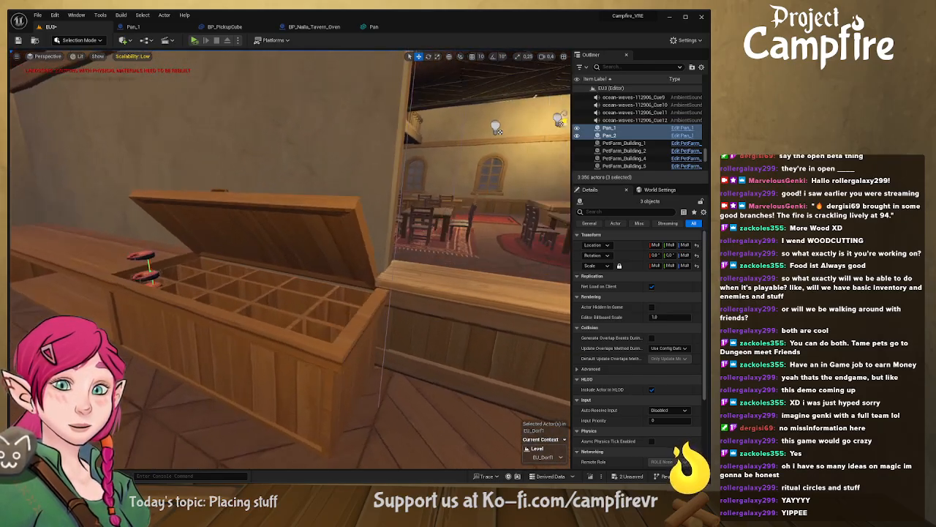
key("f")
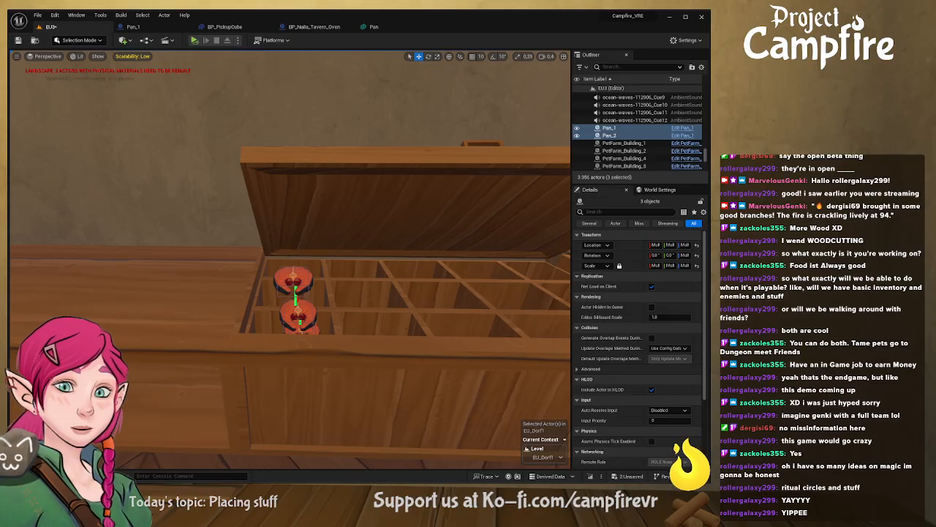
key("ctrl+space")
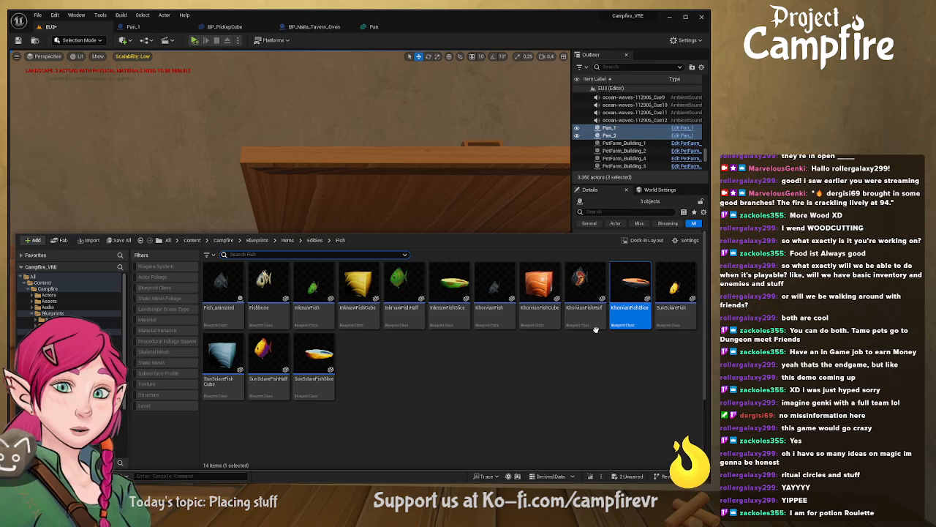
left_click(511, 317)
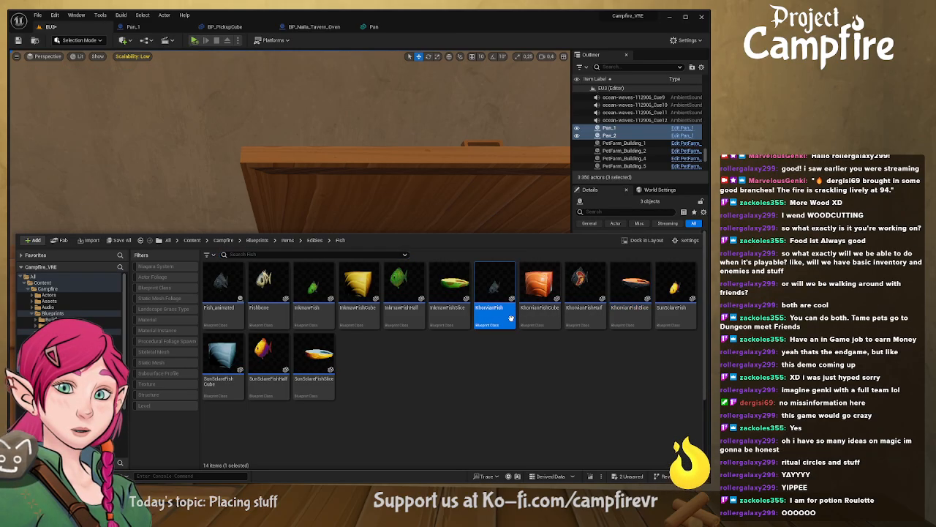
left_click_drag(511, 317, 149, 186)
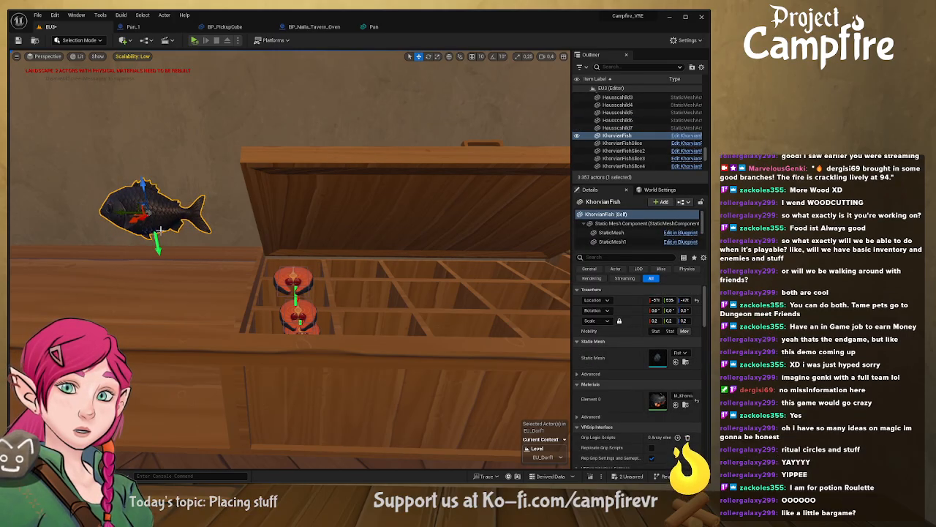
Step: Reposition the Khorvian fish above the counter and rotate it
right_click_drag(160, 231, 227, 204)
left_click_drag(207, 198, 232, 207)
key("e")
left_click_drag(230, 231, 221, 214)
key("w")
right_click_drag(221, 214, 206, 203)
Step: Duplicate the Khorvian fish twice along the counter to form a row of three
right_click_drag(363, 299, 341, 292)
key("s")
mouse_move(395, 327)
right_mouse_down()
mouse_move(421, 327)
mouse_move(395, 326)
right_mouse_up()
key("w")
key("w")
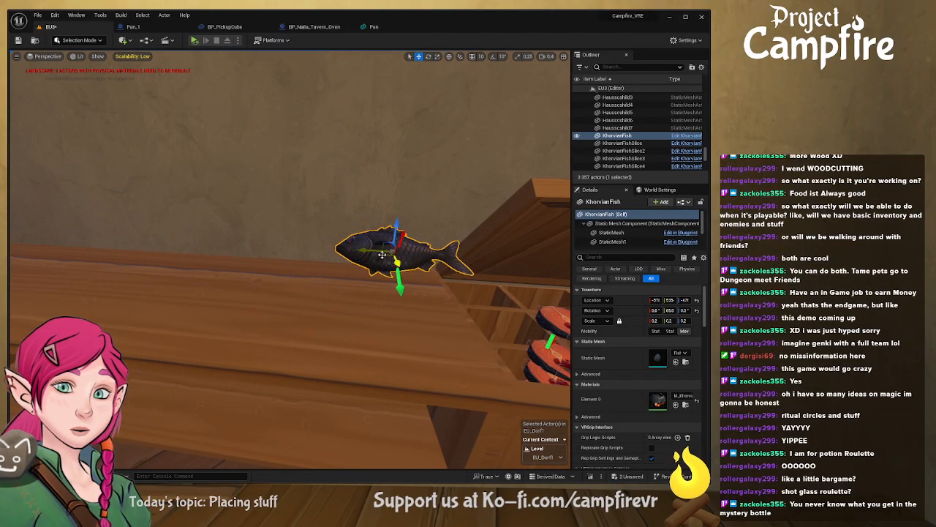
left_click_drag(393, 259, 99, 247, "alt")
key("s")
mouse_move(194, 300)
right_mouse_down()
mouse_move(212, 305)
mouse_move(208, 292)
right_mouse_up()
key("a")
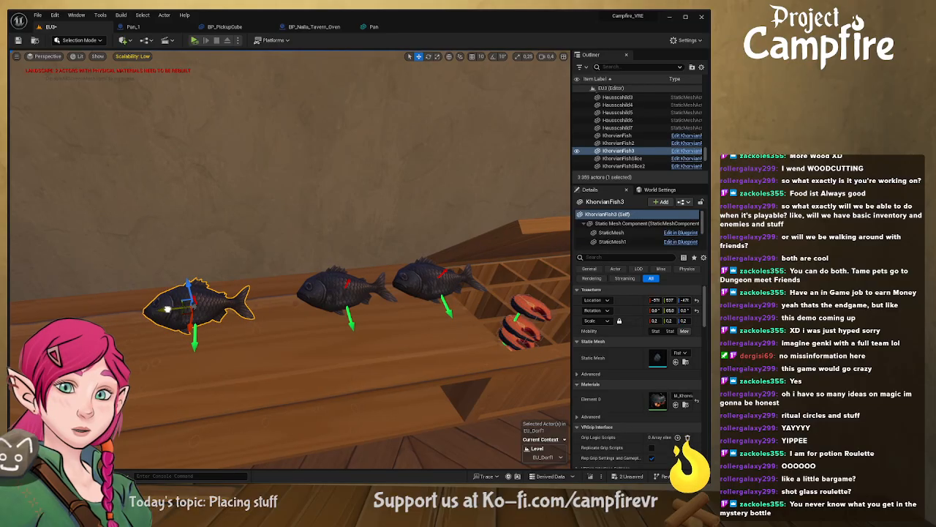
Step: Move the third Khorvian fish closer to the other two along the counter
left_click_drag(168, 309, 207, 307)
key("a")
right_click_drag(207, 308, 150, 349)
key("w")
key("a")
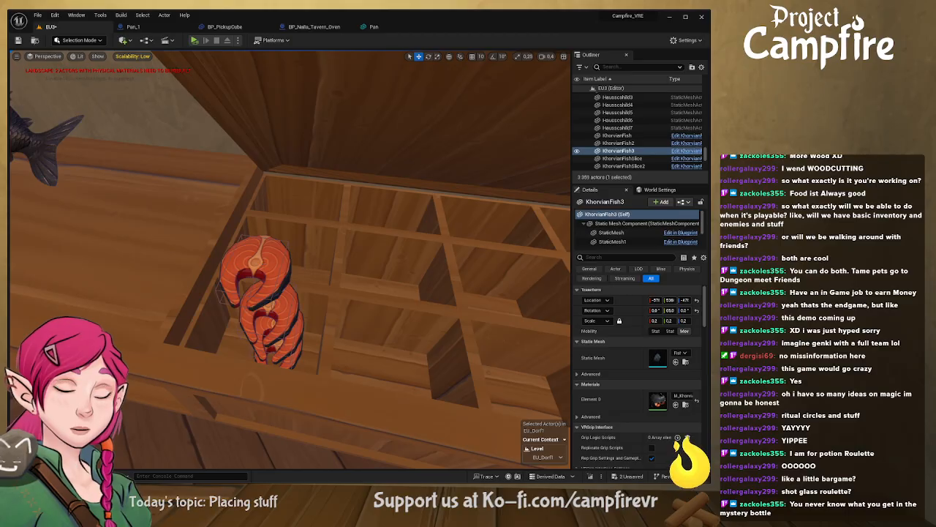
Step: Move the Lumphka blueprint from the Items folder into the Edibles folder and open Edibles
left_click(382, 411)
key("ctrl+space")
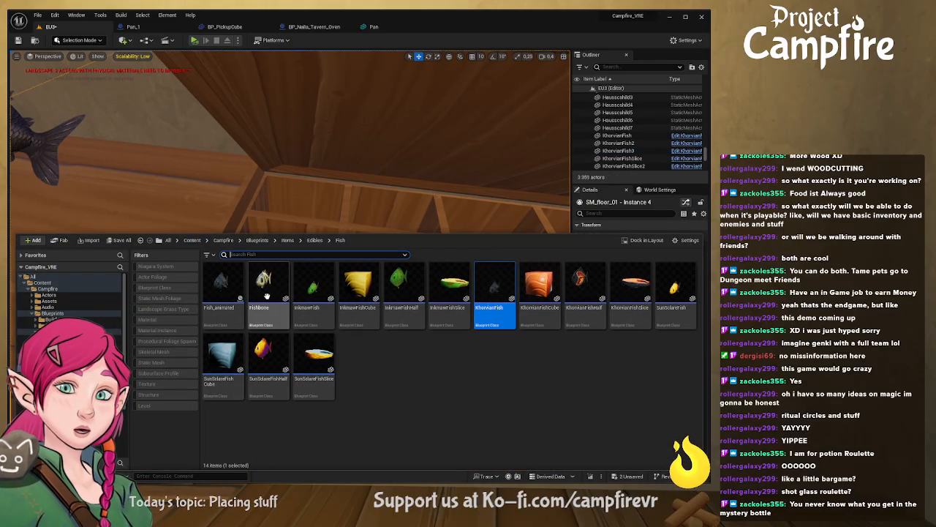
left_click(262, 241)
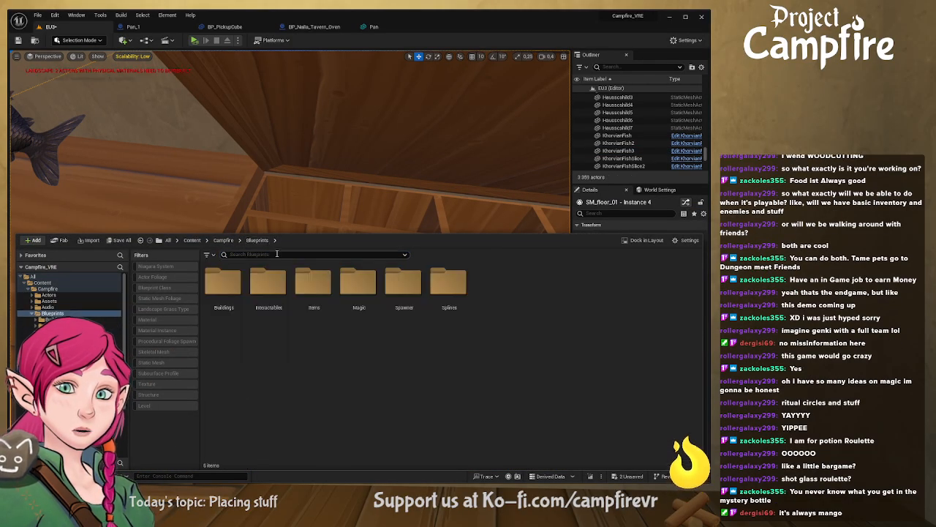
double_click(315, 322)
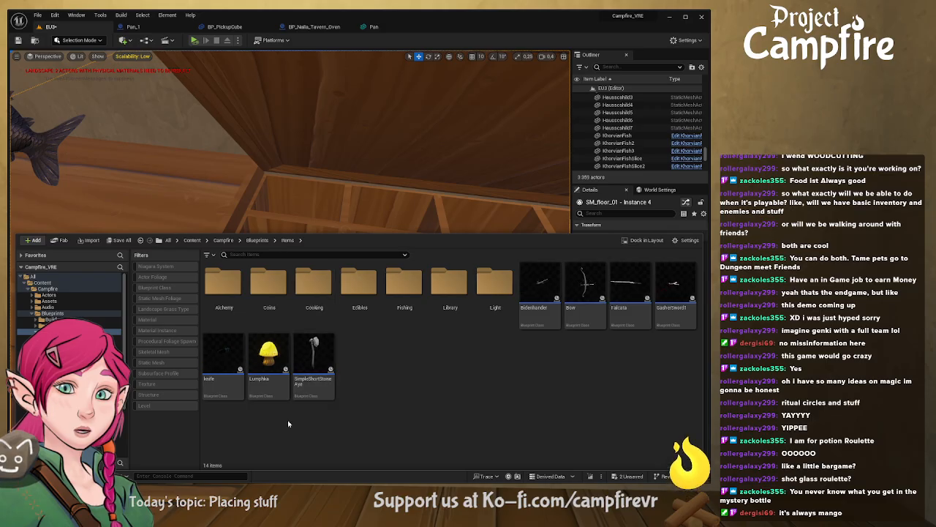
left_click(268, 394)
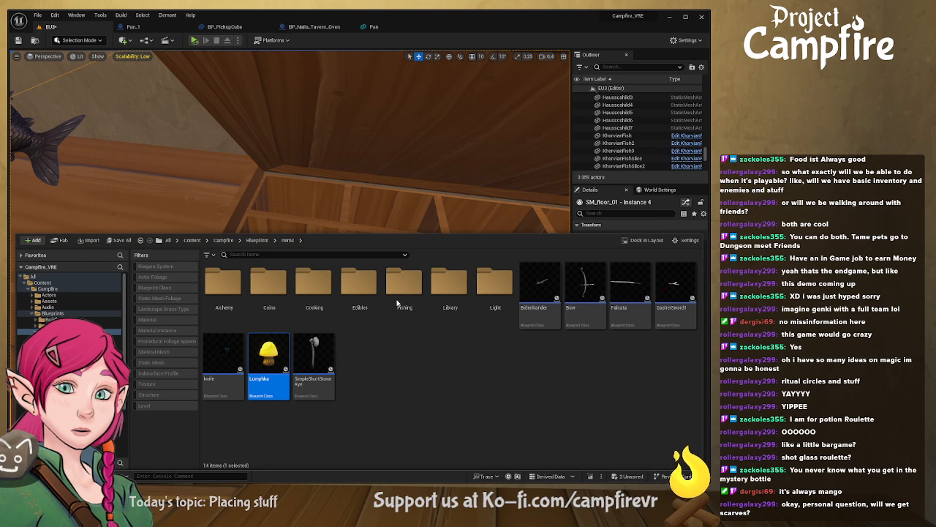
double_click(359, 284)
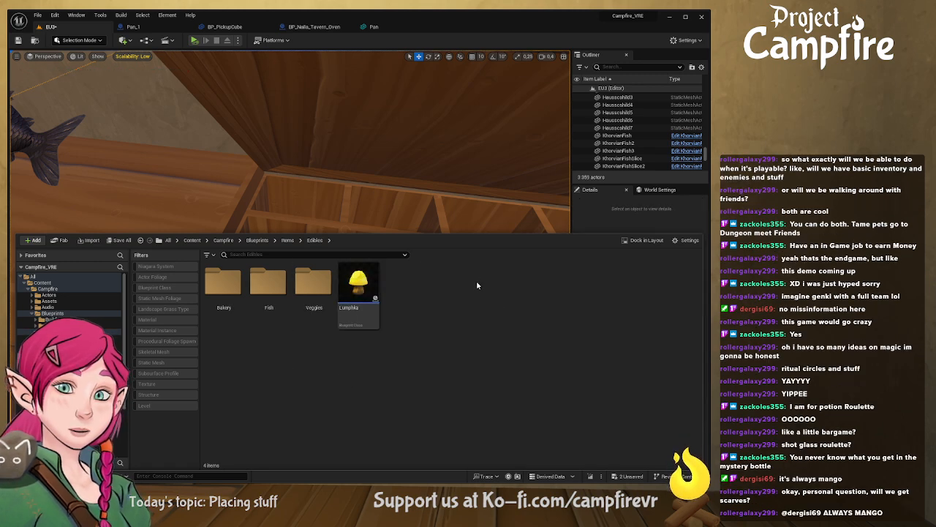
Step: Create a Mushrooms folder inside Edibles, move the Lumphka blueprint into it and open the folder
key("ctrl+shift+n")
type("Mushrooms")
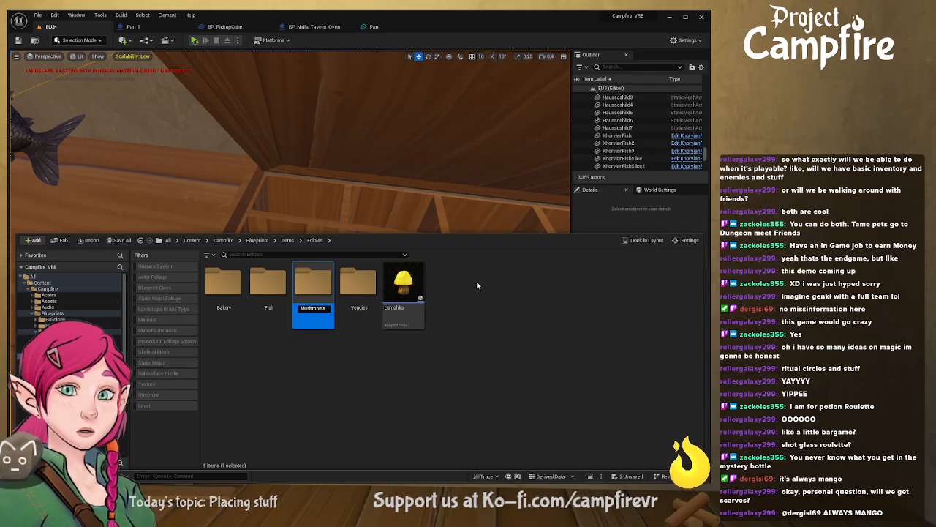
key("Return")
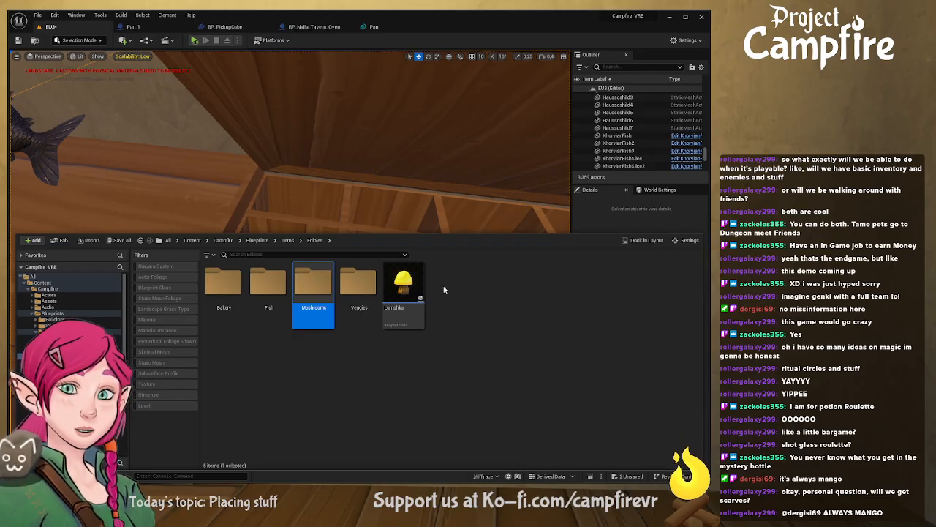
left_click_drag(406, 288, 316, 292)
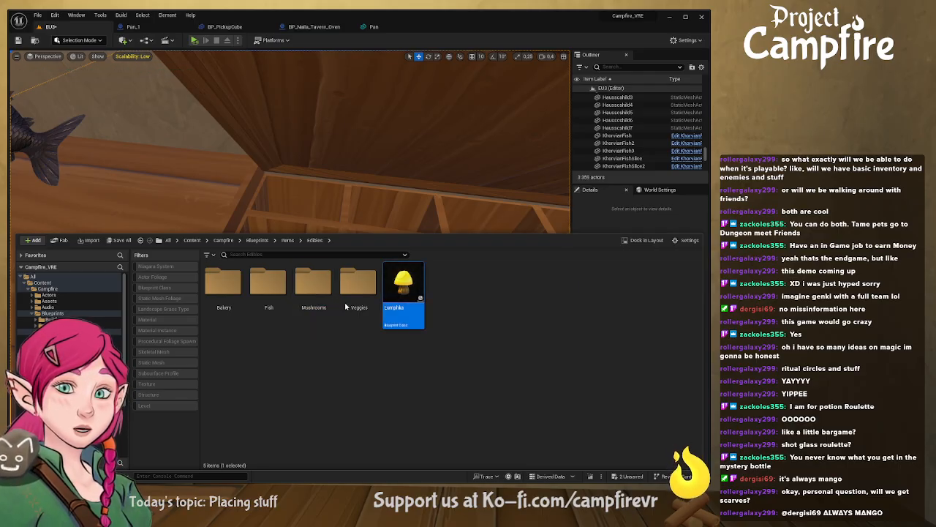
double_click(328, 308)
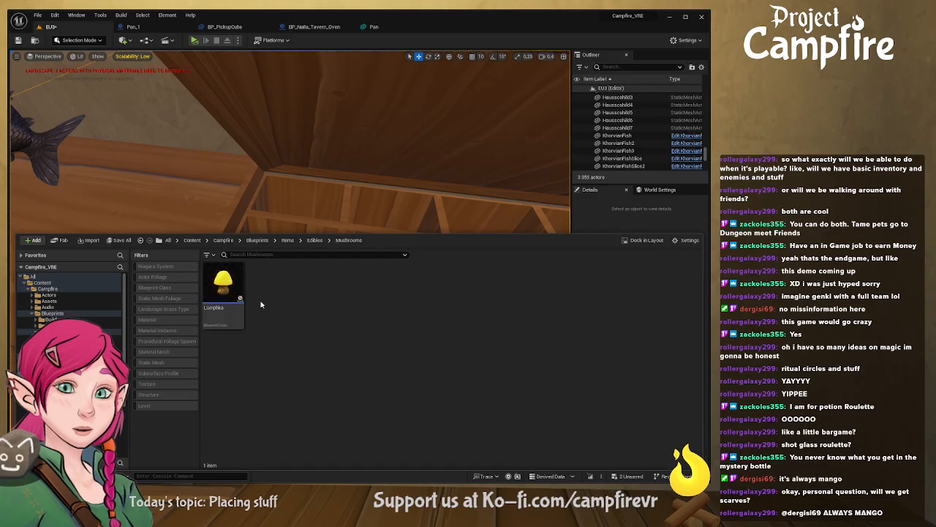
Step: Open the Lumphka blueprint and add the EdibleComponent found in the Campfire content to its components
double_click(229, 289)
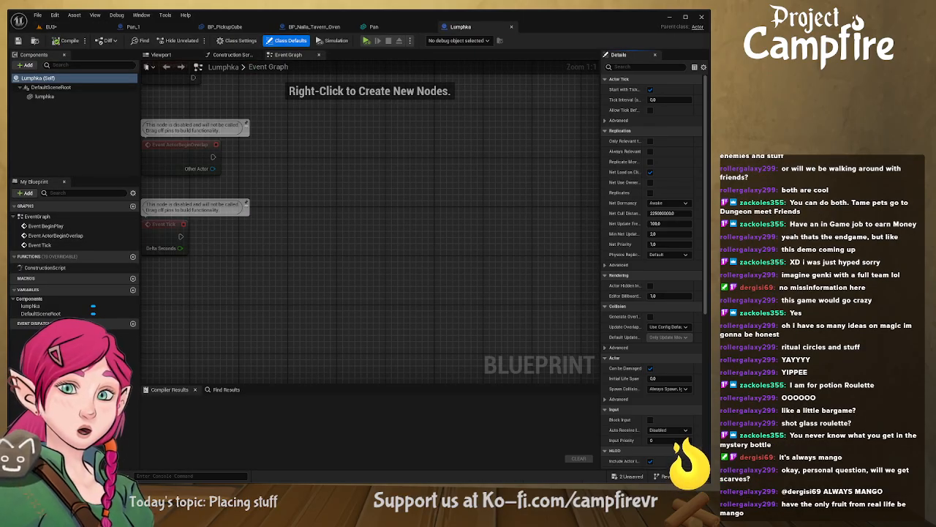
key("ctrl+space")
left_click(223, 223)
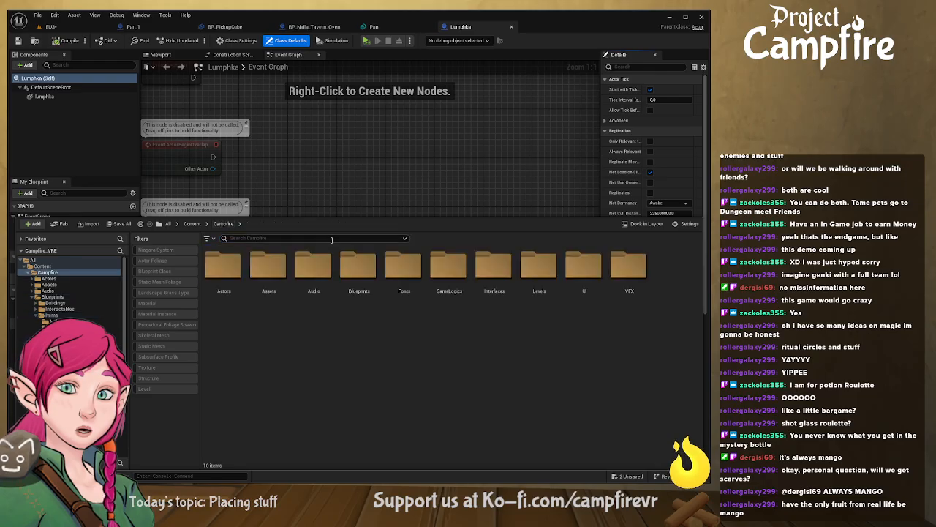
left_click(327, 239)
type("edib")
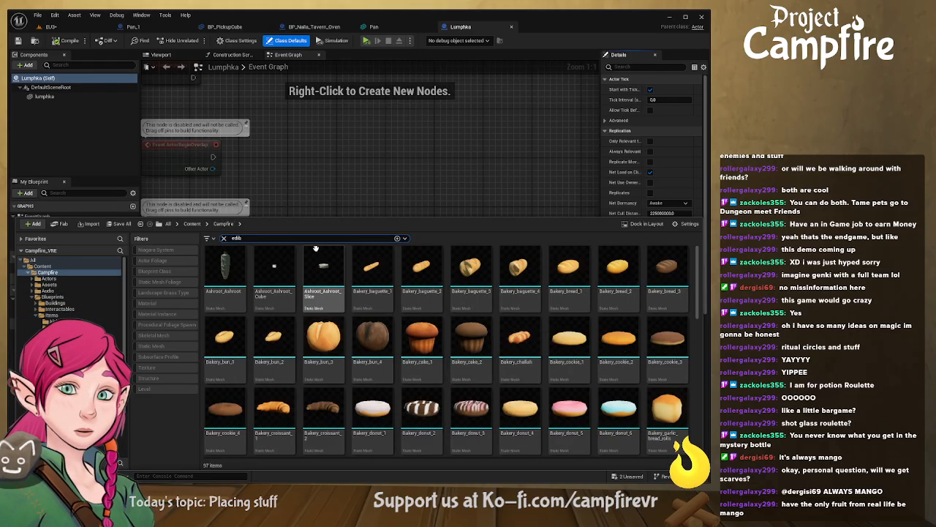
scroll(442, 292, "down", 3)
scroll(442, 295, "down", 5)
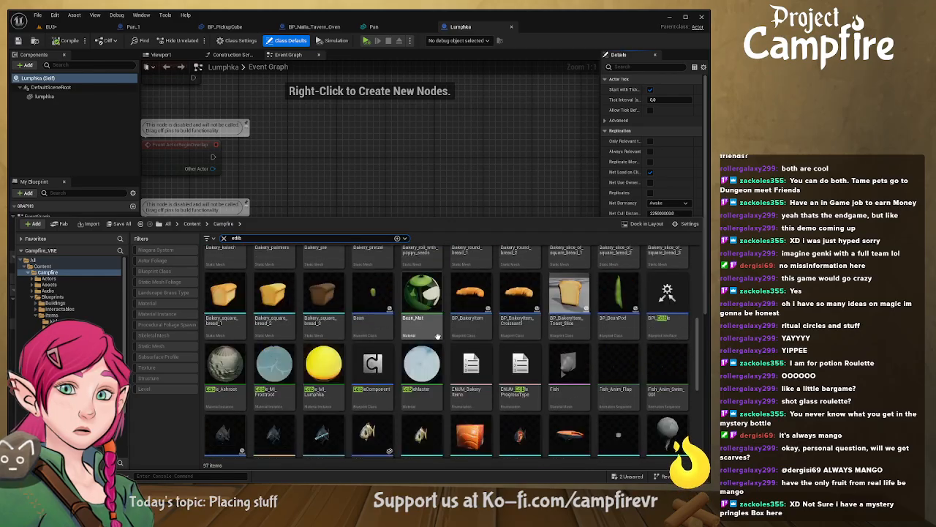
left_click(373, 344)
left_click_drag(272, 277, 70, 132)
Step: Set the Diet Type of Lumphka's EdibleComponent to Fungivore
left_click(62, 107)
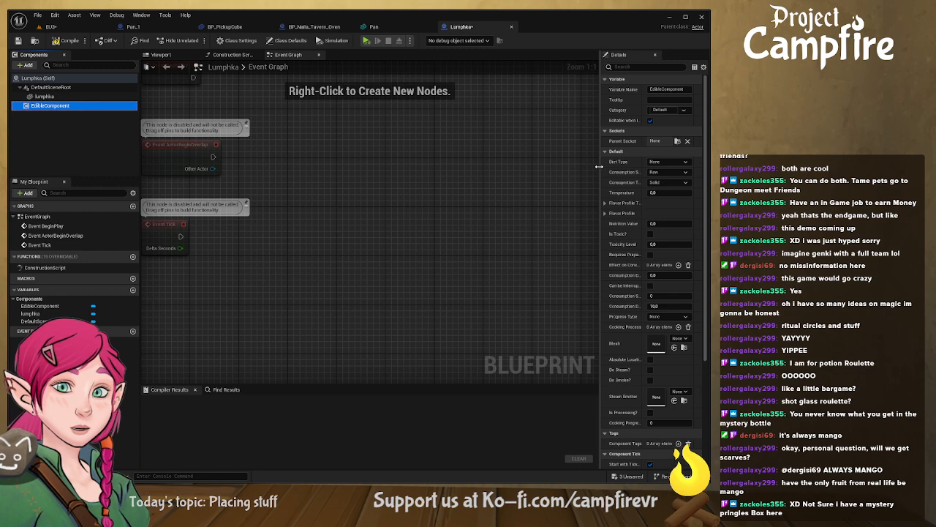
left_click_drag(600, 166, 470, 178)
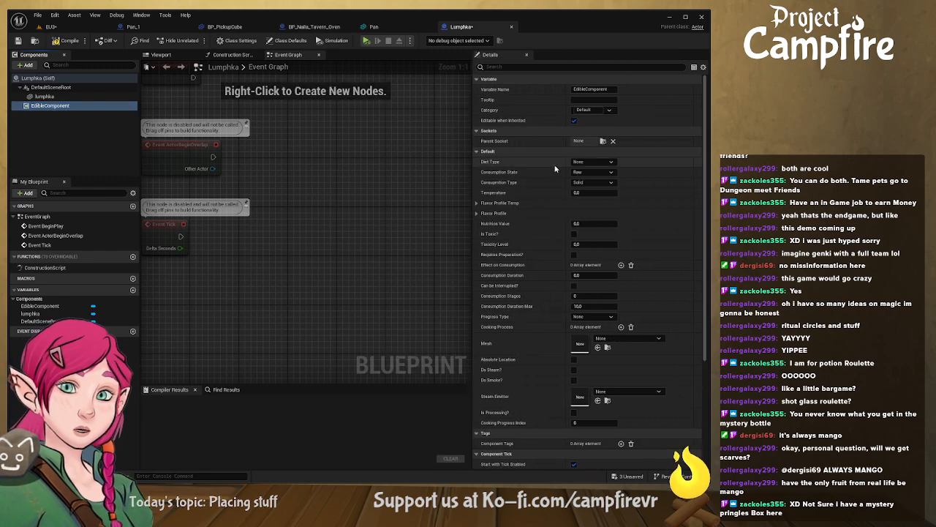
left_click(598, 212)
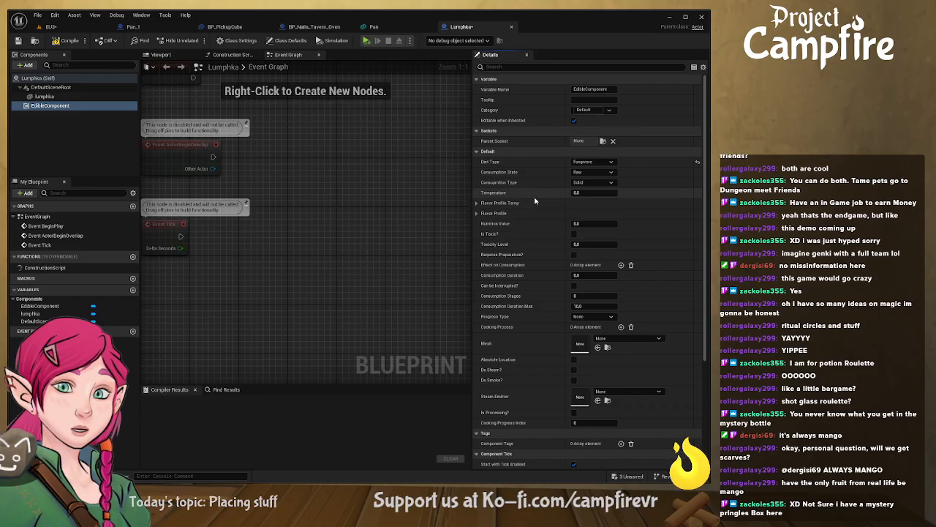
Step: In Lumphka's Flavor Profile Temp, set sweet to 1, sour to 2, umami to 2 and the last flavour to 4
left_click(476, 203)
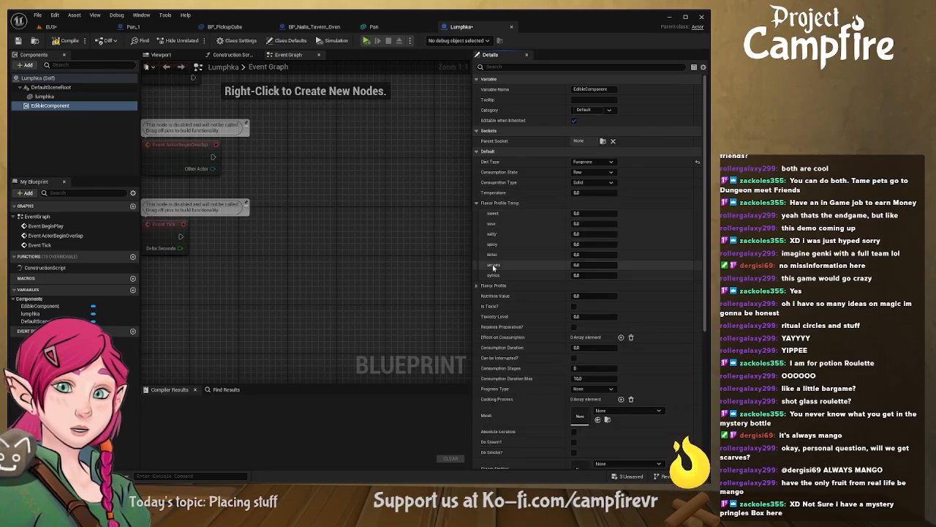
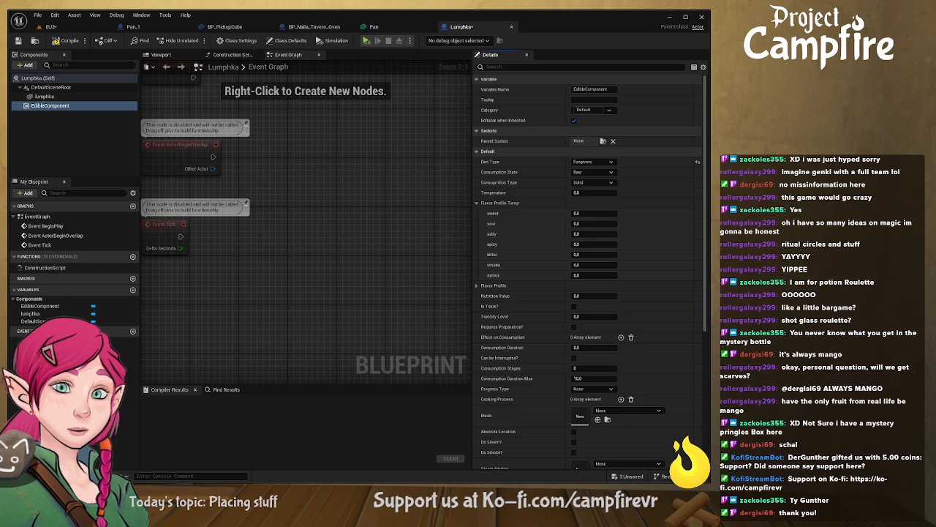
left_click(590, 213)
type("1")
left_click(581, 226)
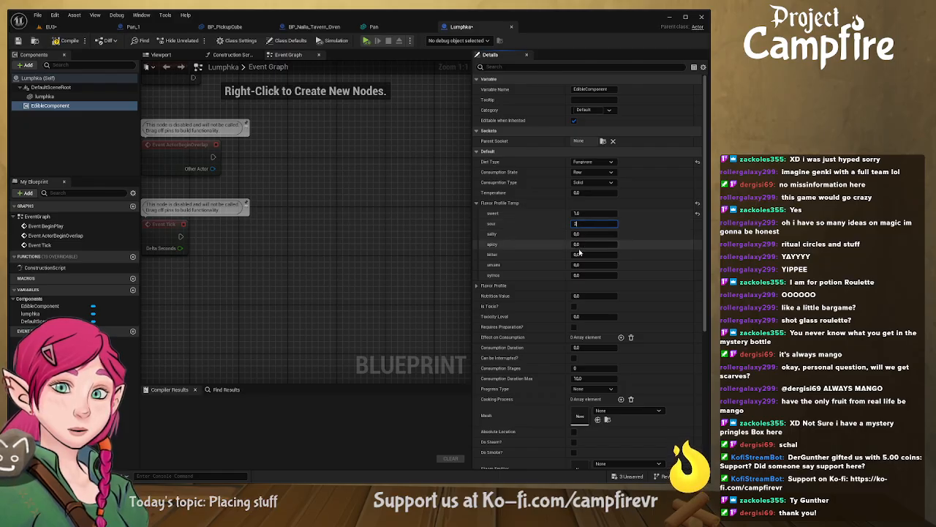
key("Return")
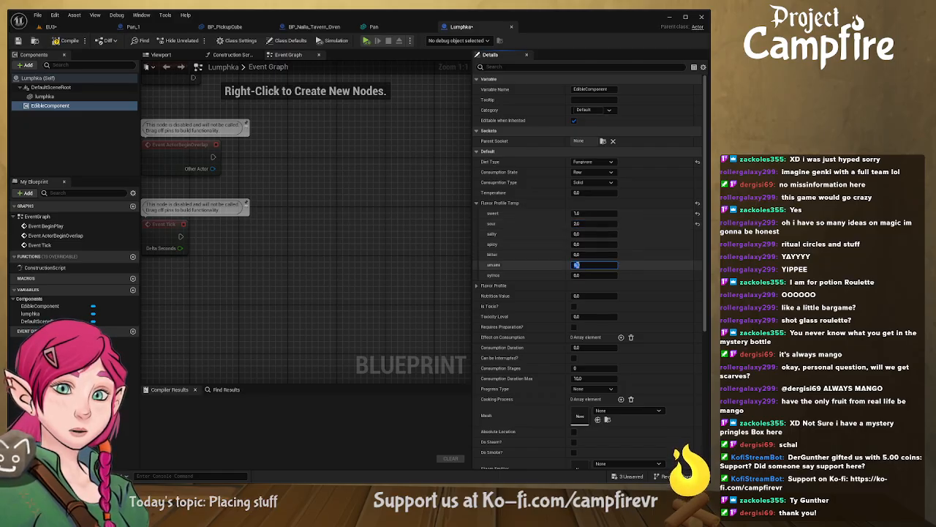
type("2")
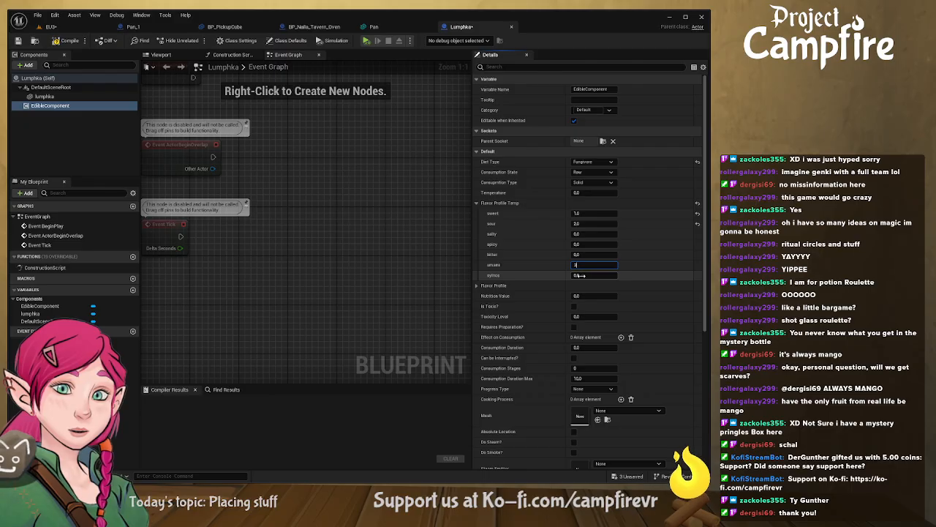
key("Return")
left_click(579, 275)
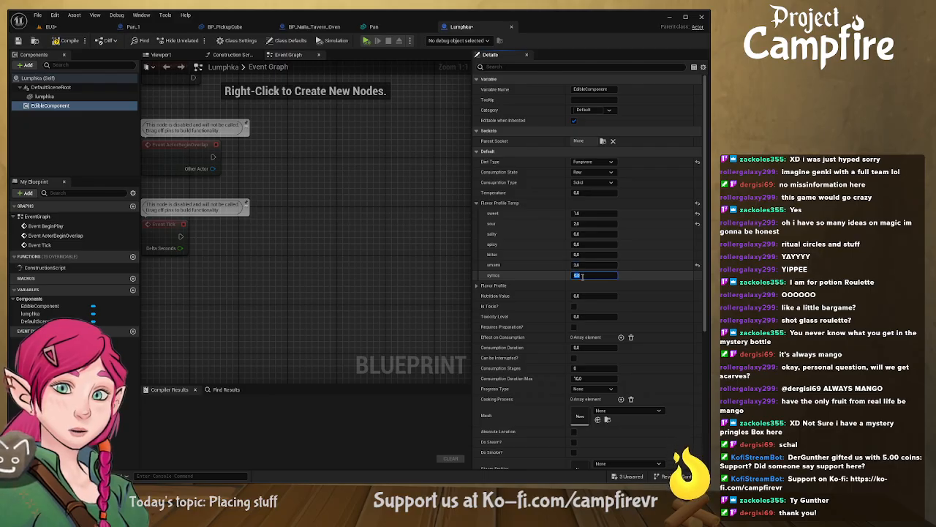
type("4")
key("Return")
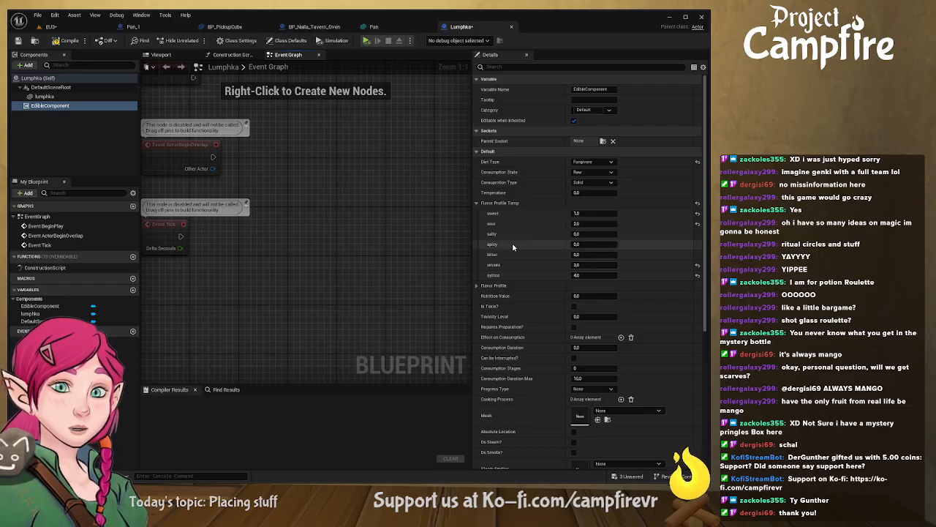
Step: Open the KhorvianFishCube blueprint from the Fish folder in Edibles as a reference for Lumphka's nutrition value
left_click(586, 296)
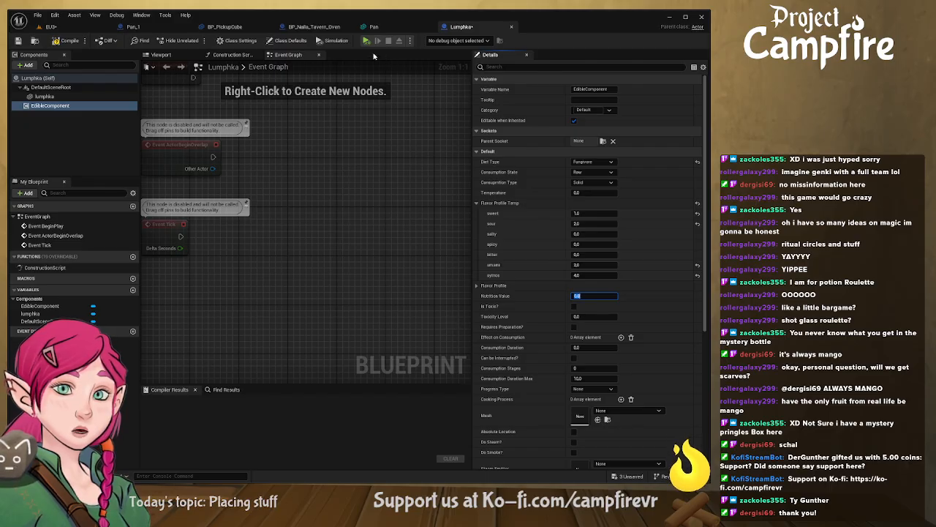
left_click(80, 395)
key("ctrl+space")
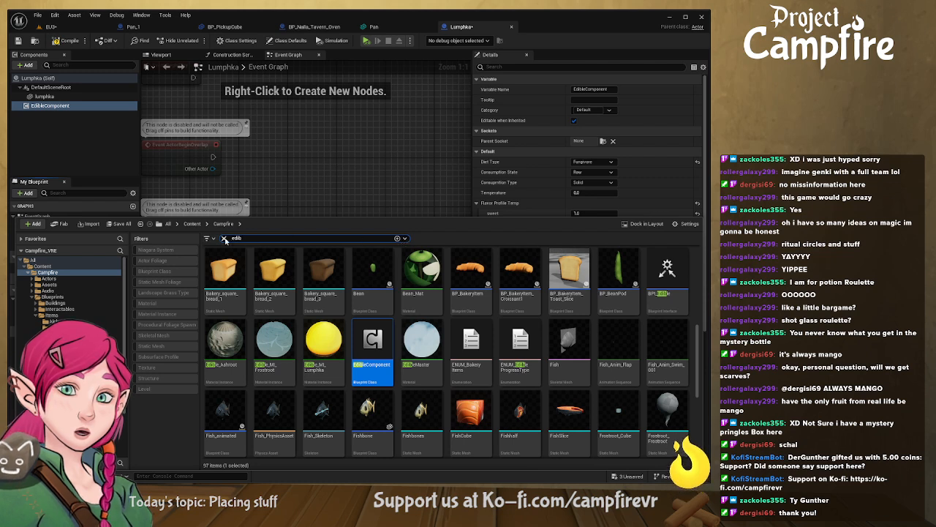
left_click(224, 238)
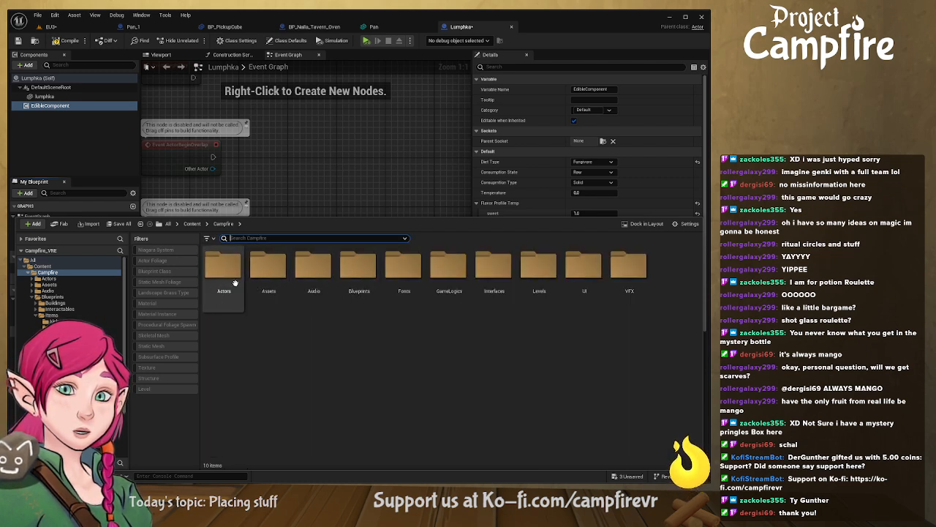
double_click(358, 267)
double_click(313, 270)
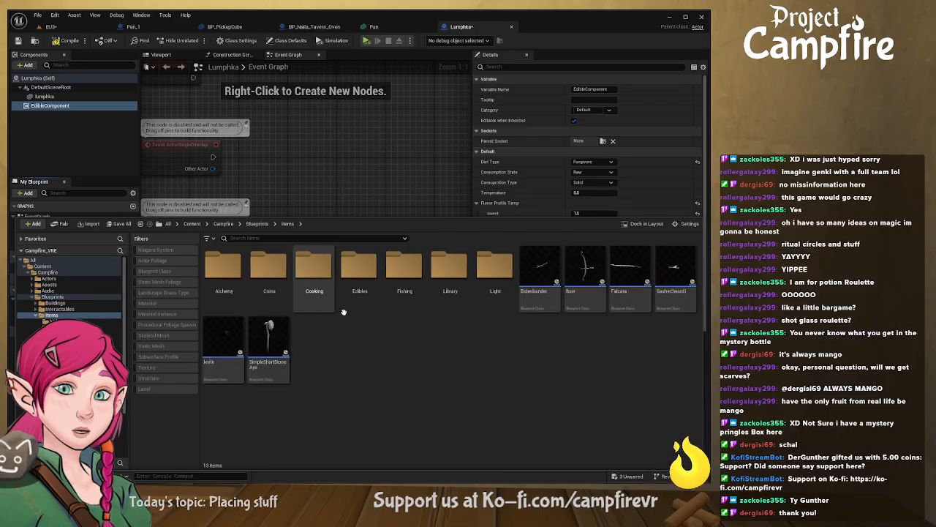
double_click(360, 271)
left_click(261, 305)
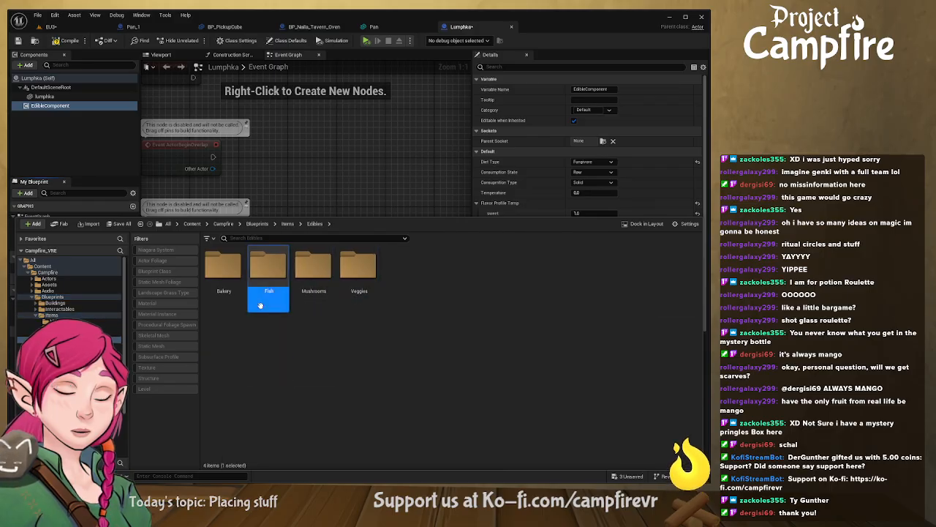
double_click(261, 305)
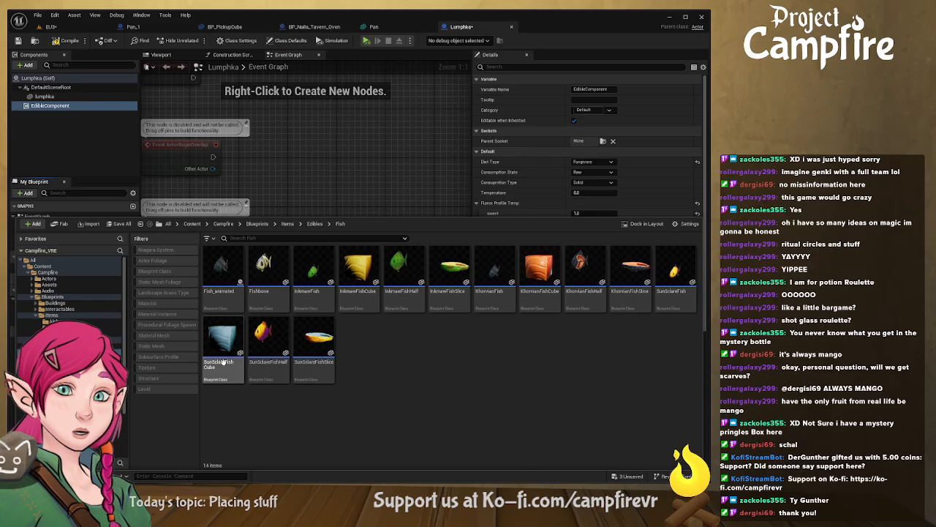
double_click(540, 270)
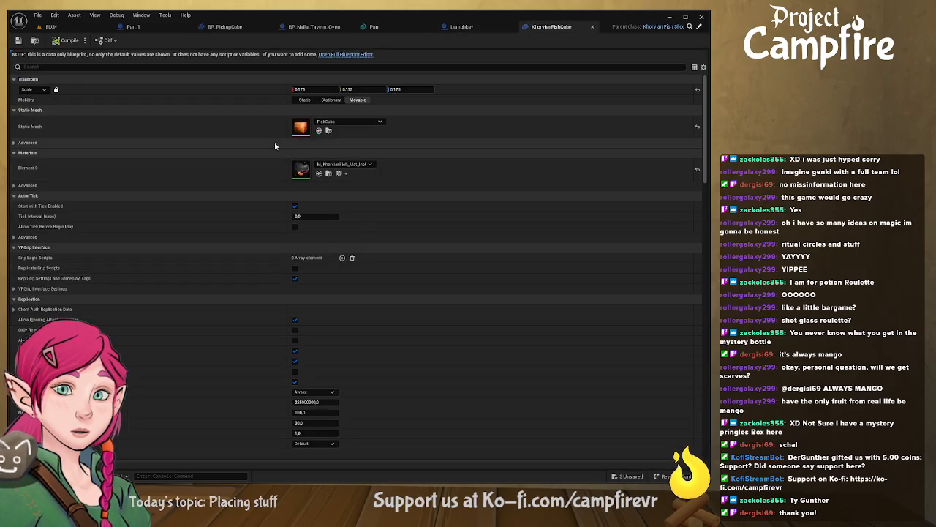
Step: Open the full blueprint editor for KhorvianFishCube and examine its EdibleComponent settings
scroll(181, 320, "down", 6)
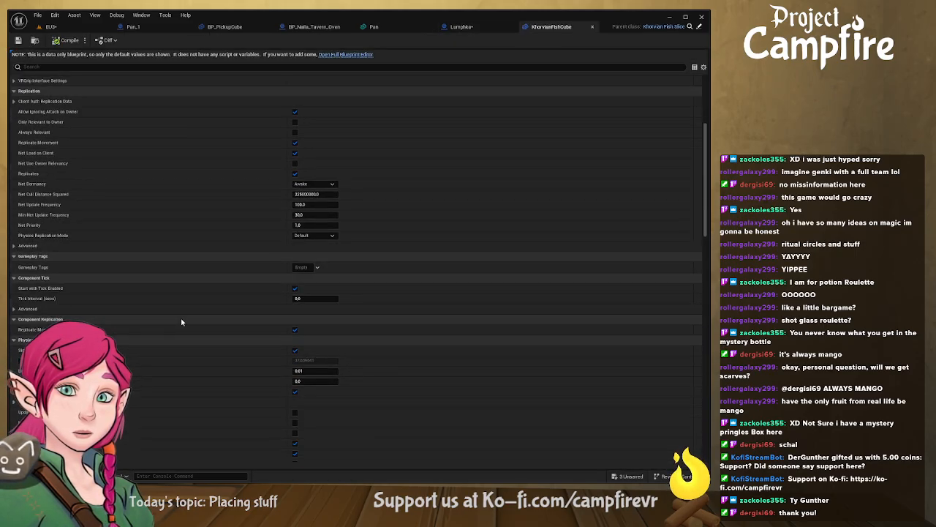
scroll(182, 320, "down", 4)
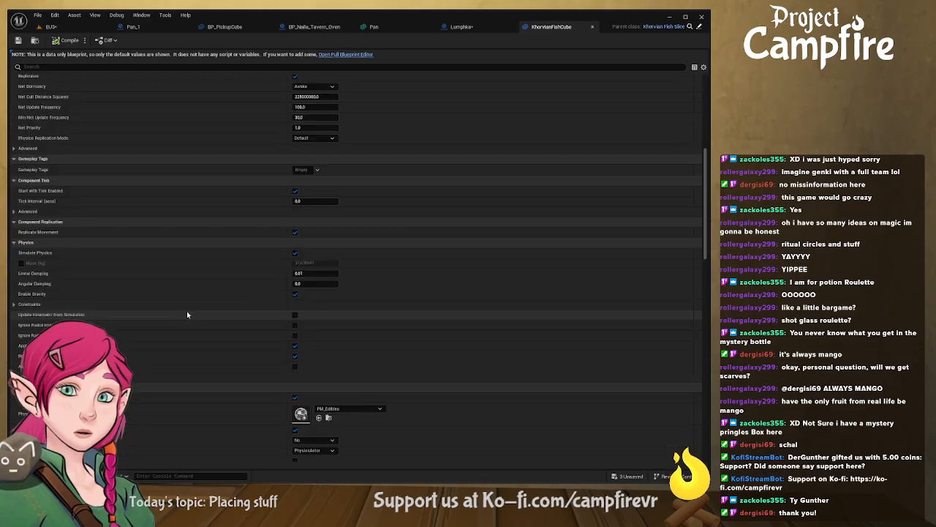
scroll(188, 308, "up", 10)
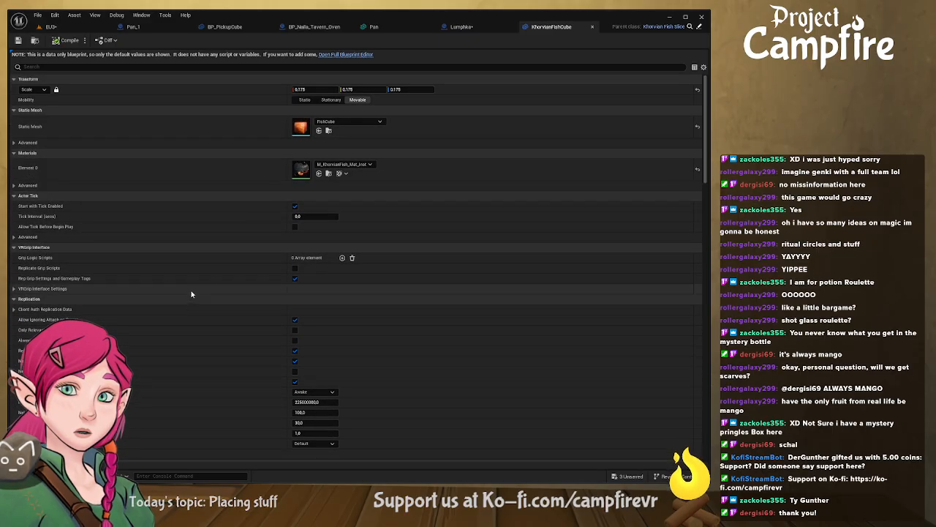
left_click(352, 55)
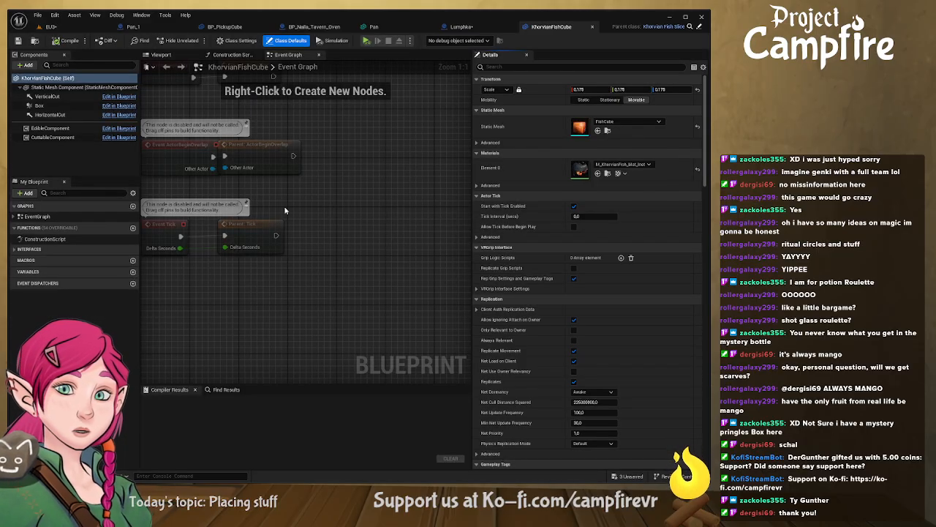
left_click(49, 128)
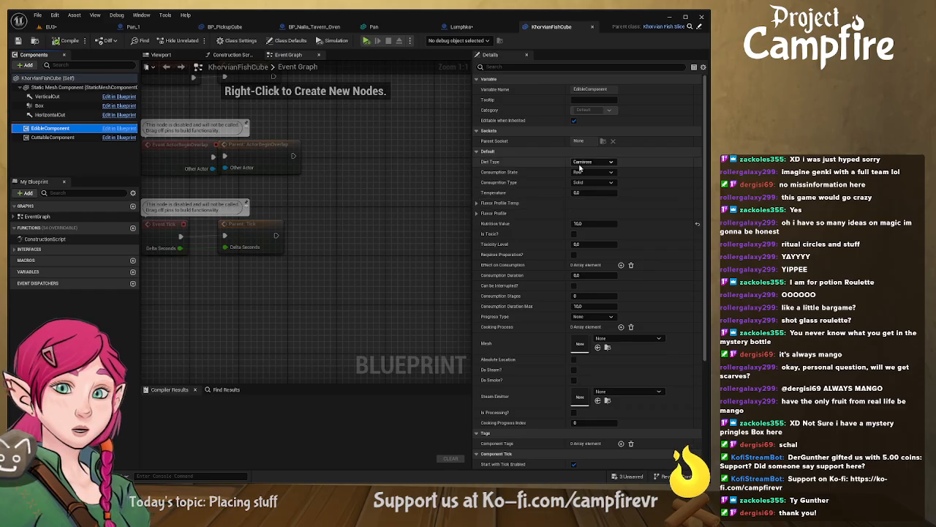
Step: Compare with KhorvianFishCube's flavor settings, set Lumphka's Nutrition Value to 10, and compile and save the Lumphka blueprint
left_click(478, 204)
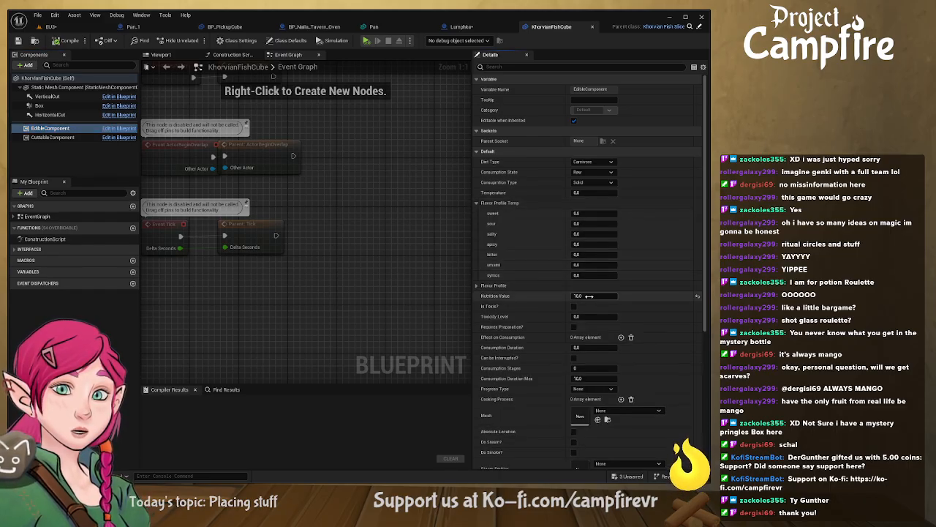
left_click(462, 26)
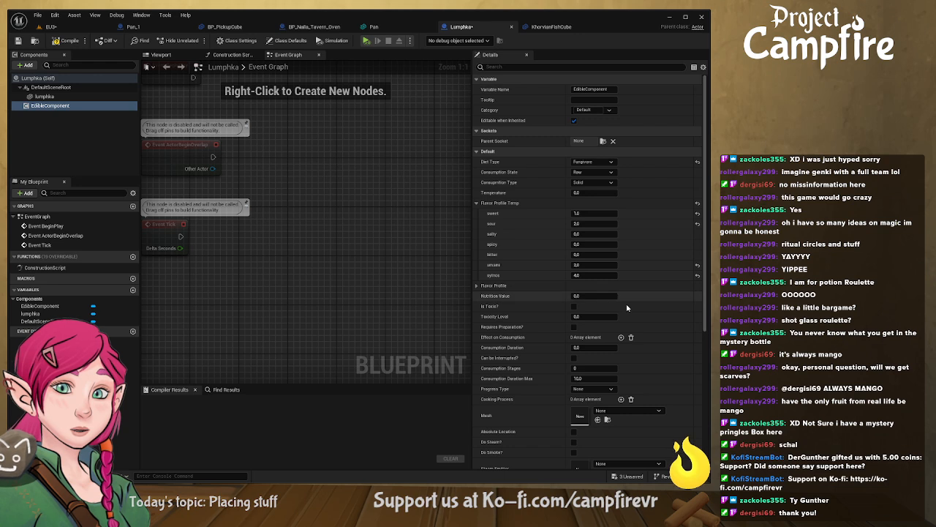
left_click(582, 295)
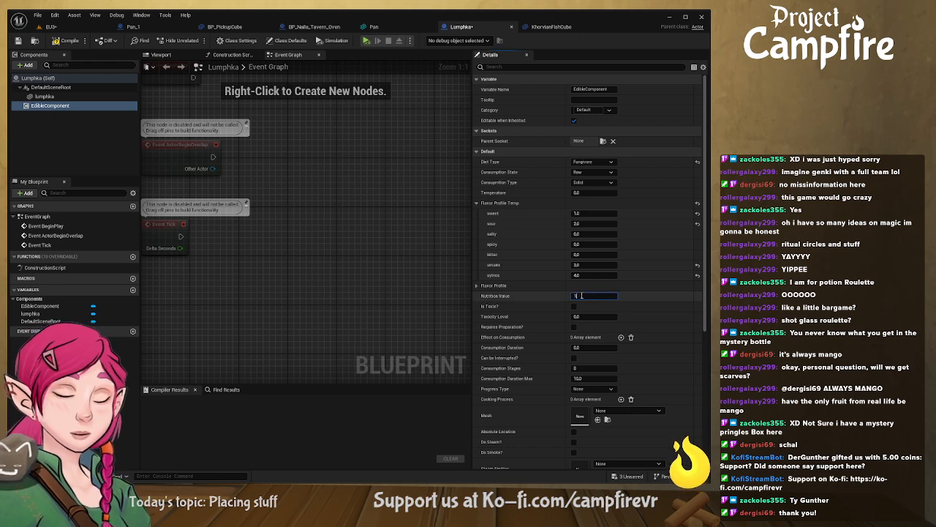
type("10")
key("Return")
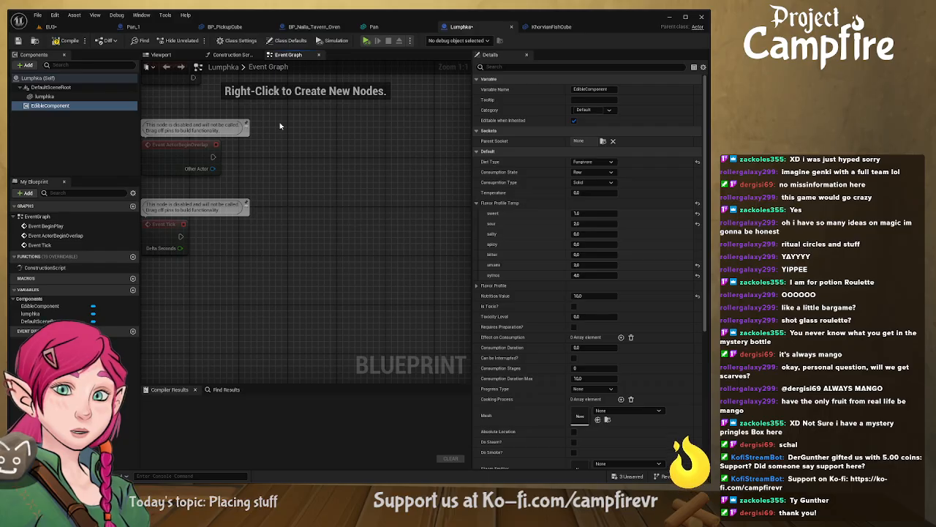
left_click(66, 40)
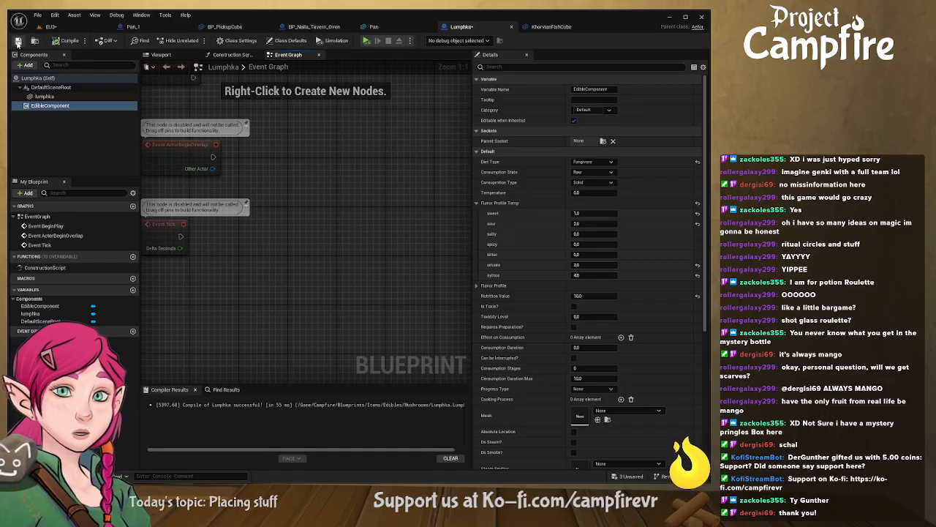
left_click(18, 40)
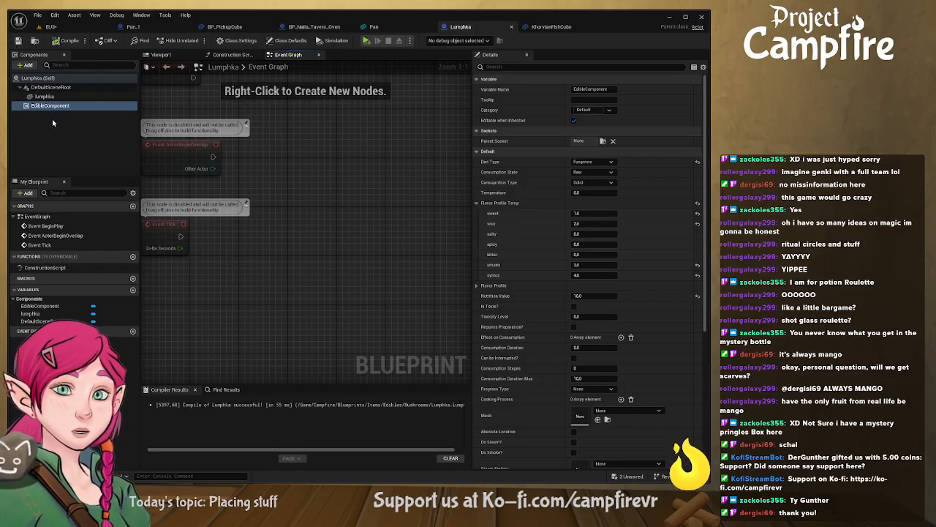
Step: Add an implemented interface in Lumphka's class settings, then compile and save the blueprint
left_click(241, 40)
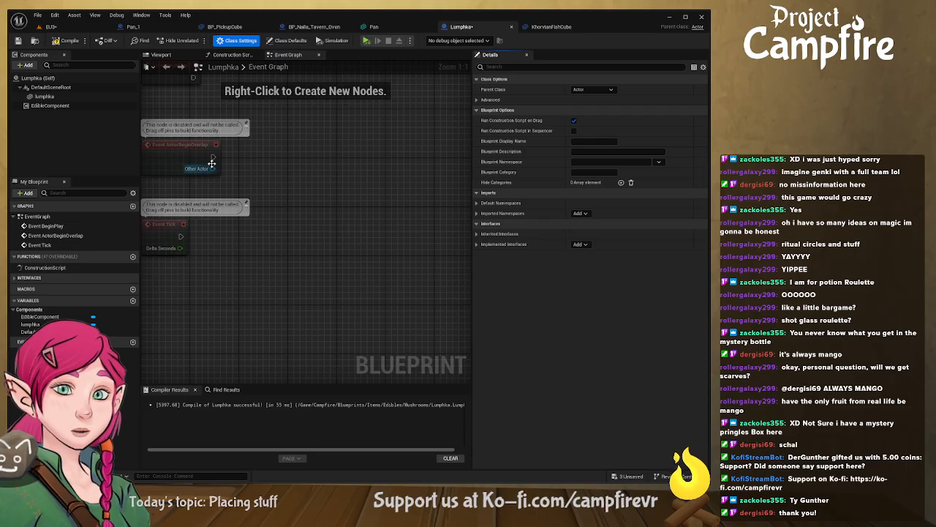
left_click(64, 40)
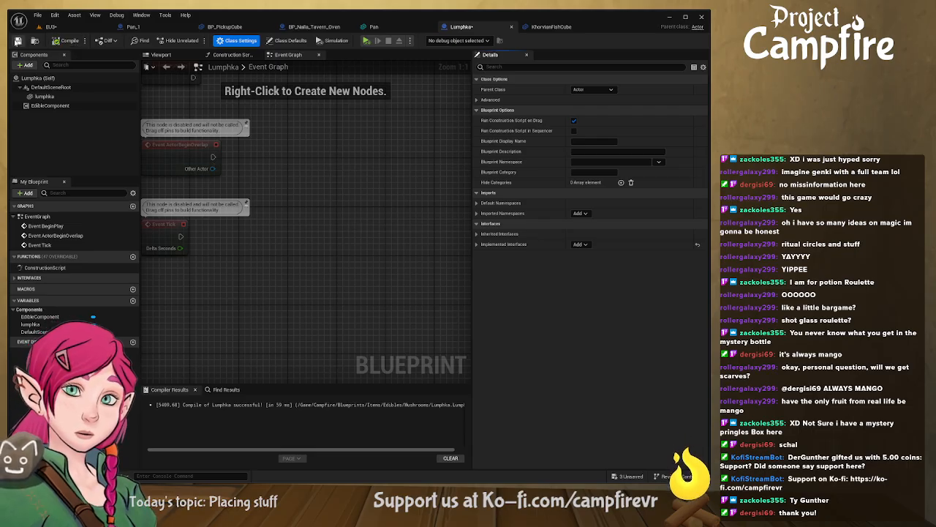
left_click(17, 41)
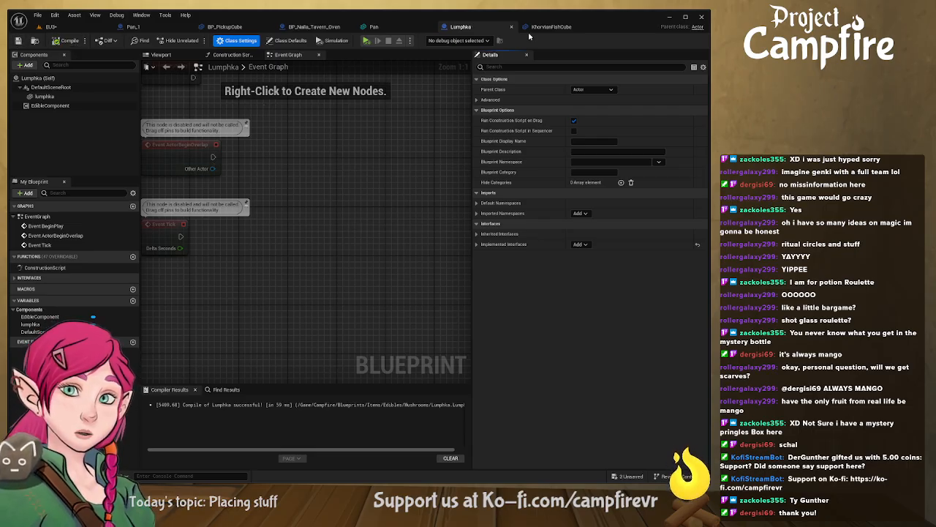
Step: Enable Simulate Physics on Lumphka's lumphka mesh component, then compile and save the blueprint
left_click(46, 97)
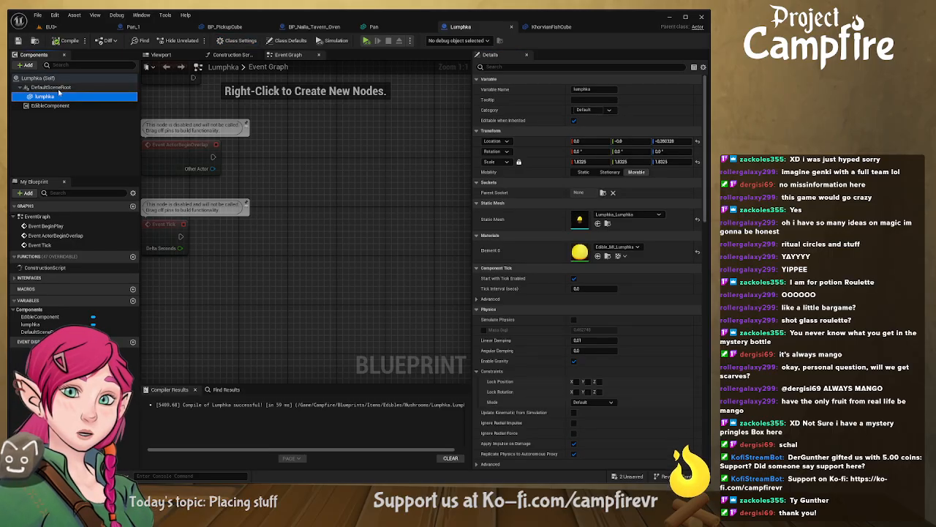
left_click(574, 319)
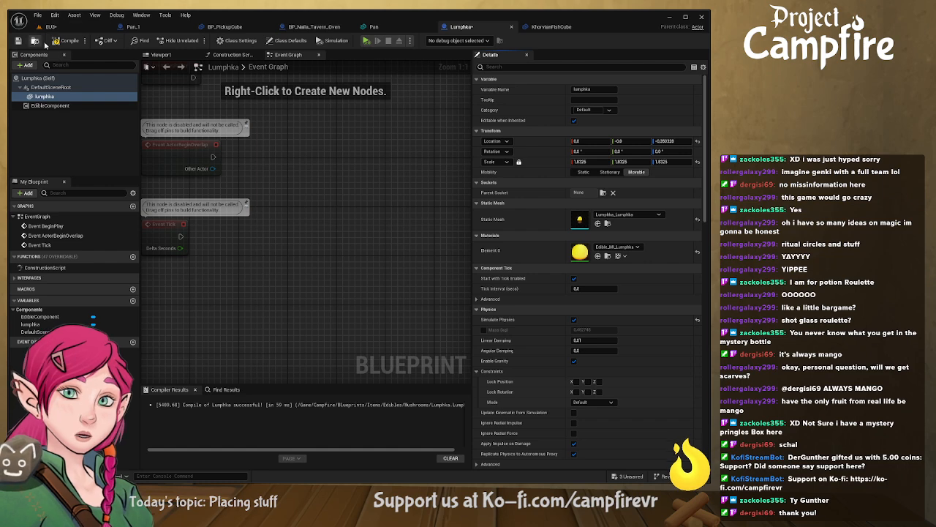
left_click(19, 41)
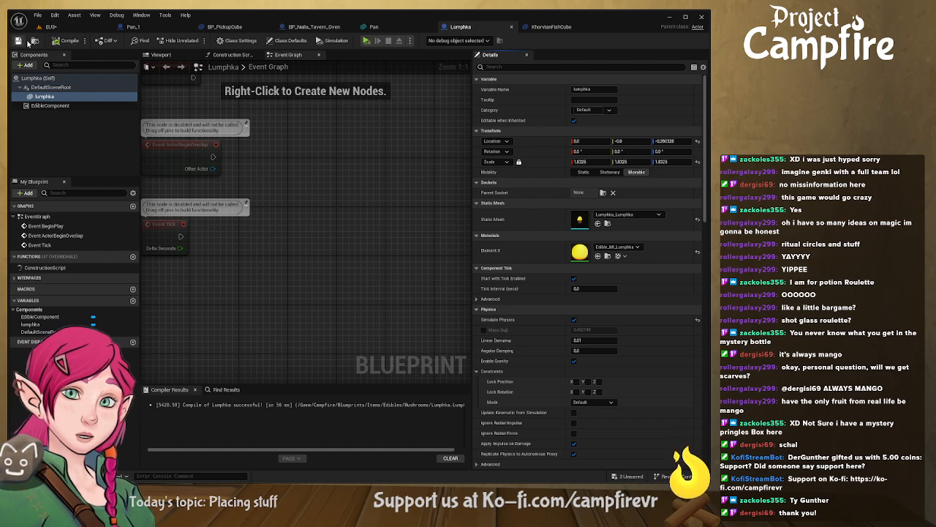
Step: Place four Lumphka mushrooms from the Edibles Mushrooms folder in a front compartment of the open wooden food chest in EU3
left_click(72, 28)
scroll(251, 188, "down", 3)
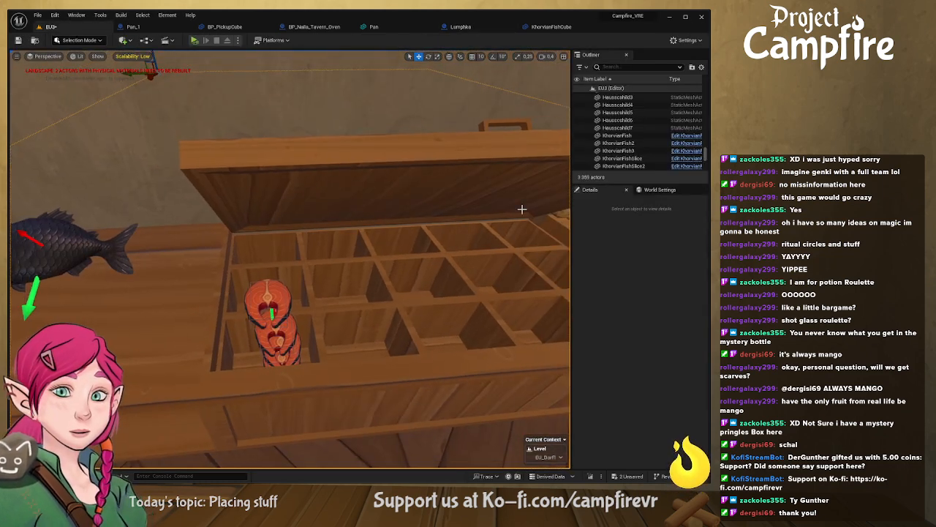
right_click_drag(527, 256, 585, 252)
key("ctrl+space")
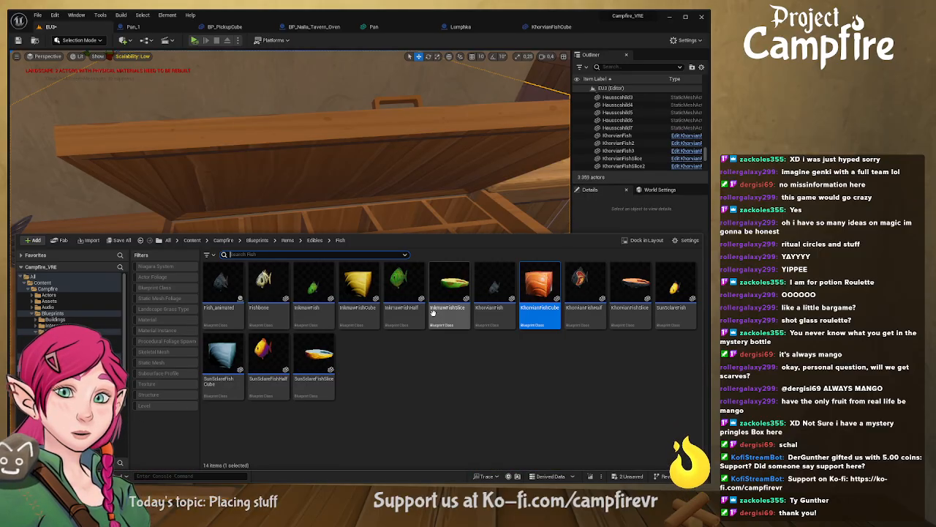
left_click(313, 240)
left_click(358, 282)
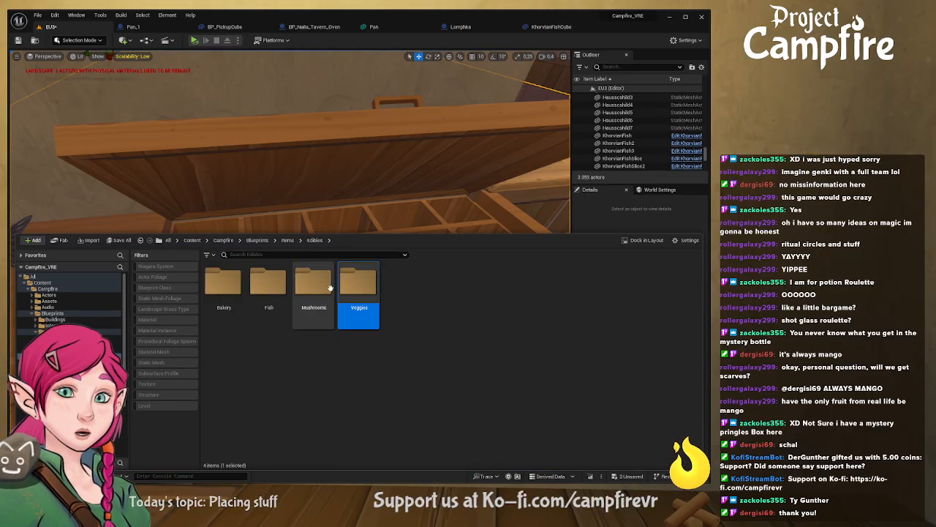
double_click(313, 282)
left_click_drag(217, 281, 395, 247)
scroll(404, 284, "up", 3)
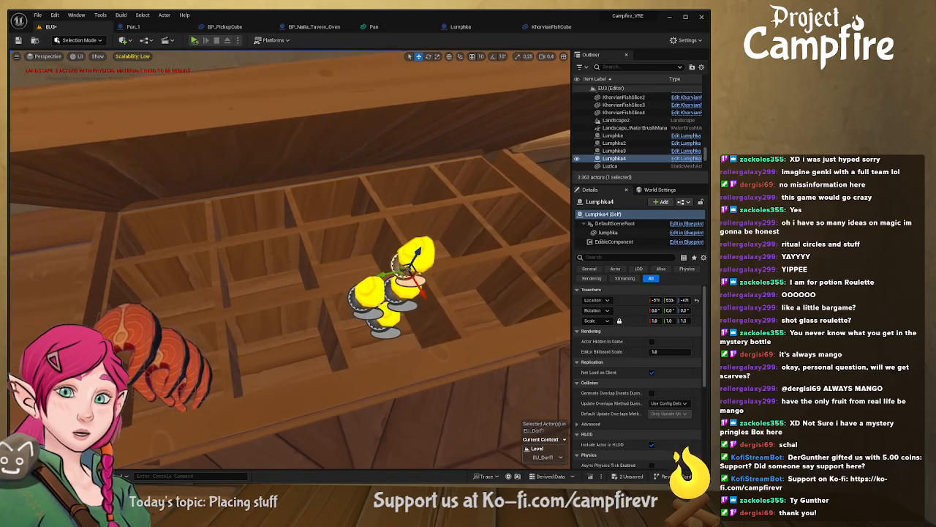
Step: Duplicate the Lumphka mushroom three more times and spread the copies within the same chest compartment
left_click_drag(418, 292, 363, 344)
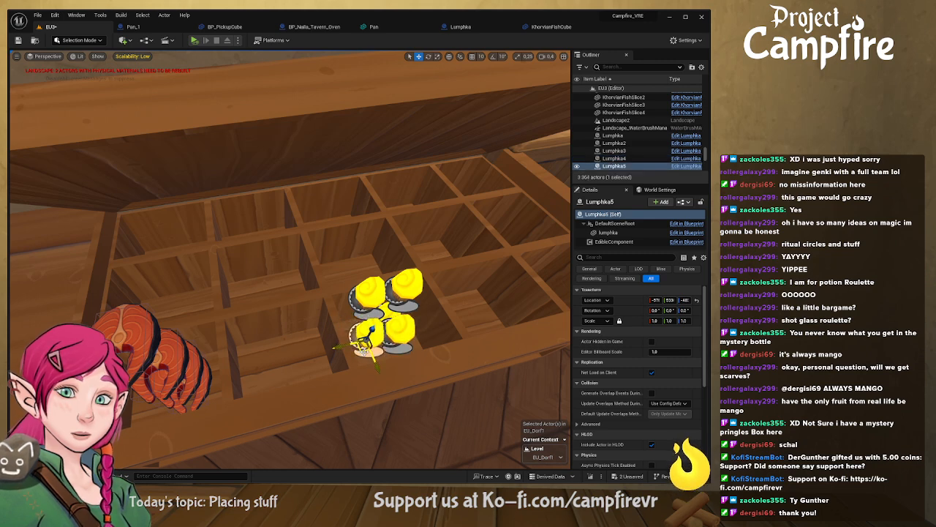
right_click_drag(364, 345, 324, 329)
left_click_drag(296, 322, 367, 327, "alt")
right_click_drag(367, 327, 468, 329)
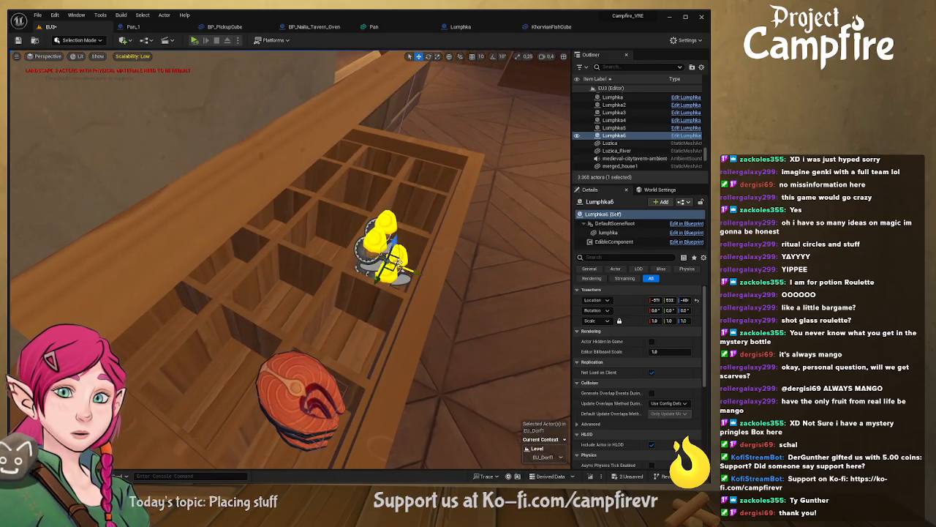
mouse_move(393, 241)
left_mouse_down("alt")
mouse_move(400, 221)
mouse_move(406, 250)
left_mouse_up("alt")
right_click_drag(406, 250, 296, 220)
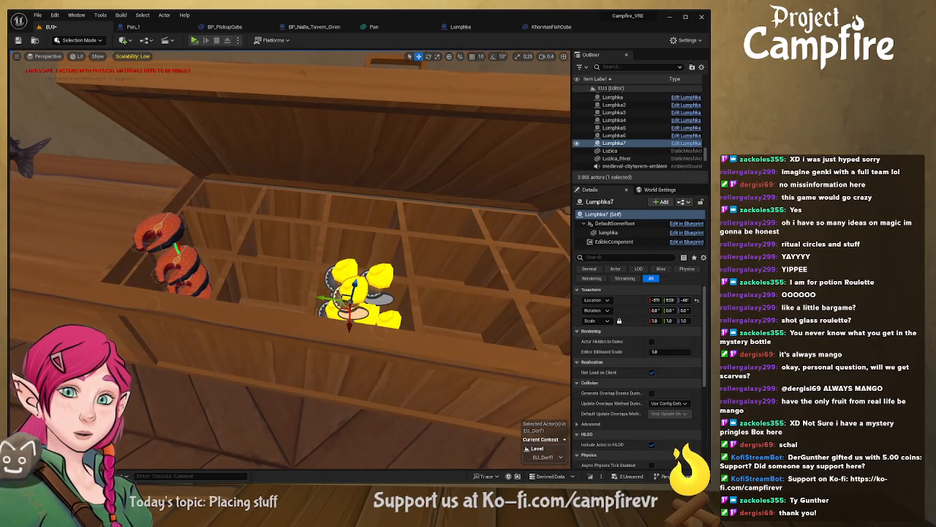
Step: Check the Veggies folder in Edibles for further ingredients to place, then return to the Edibles folder
key("ctrl+space")
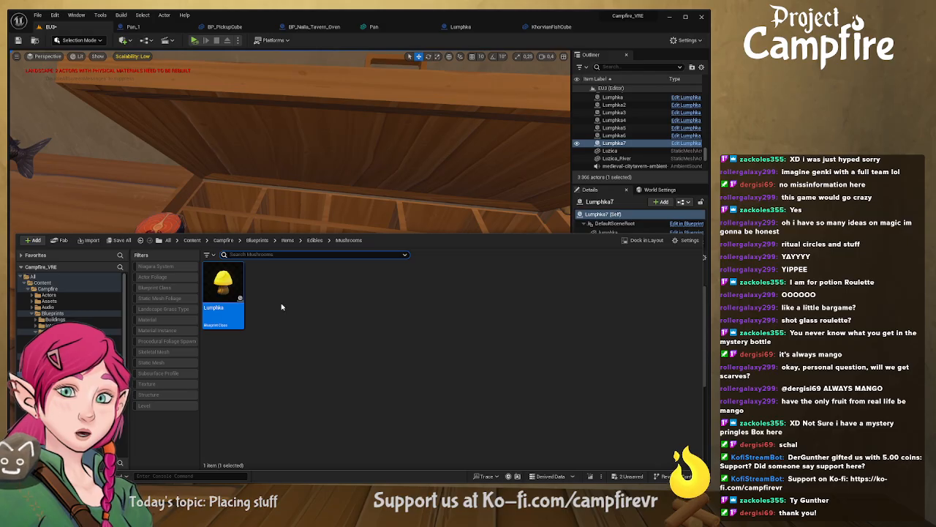
left_click(315, 240)
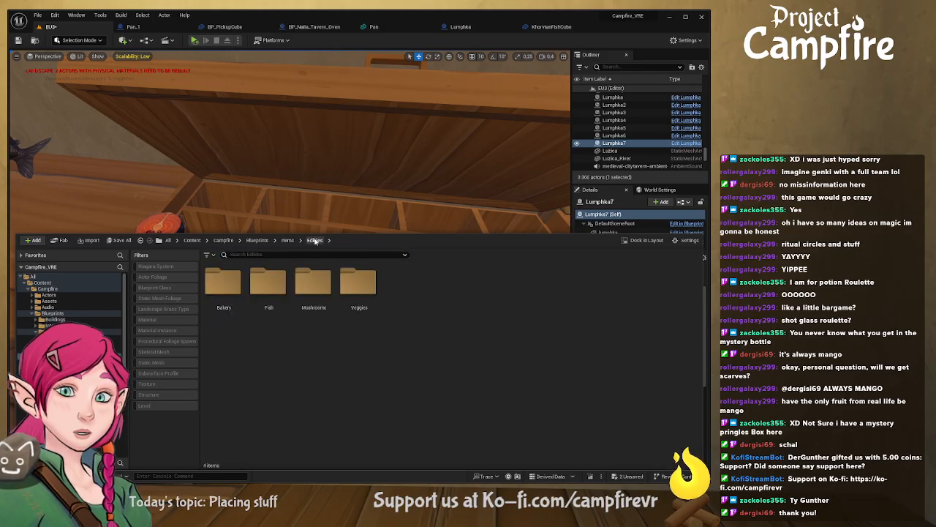
double_click(358, 281)
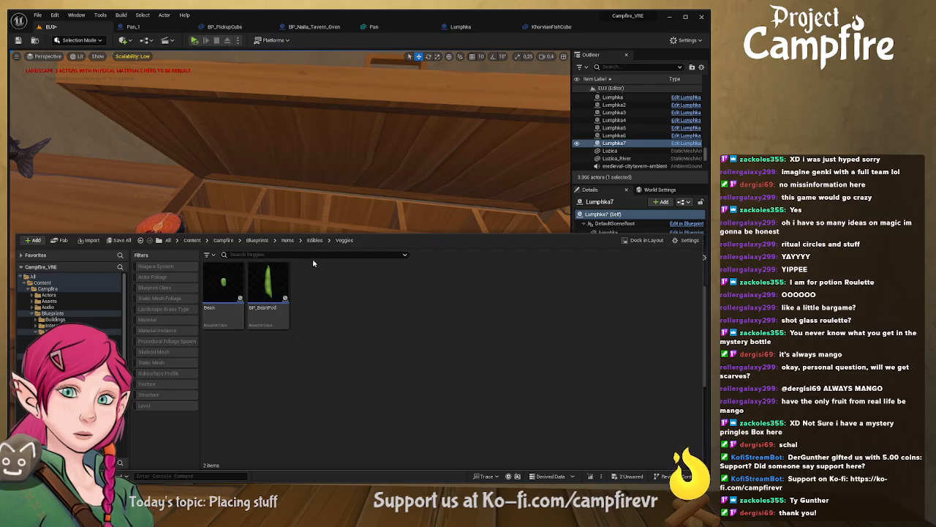
left_click(315, 240)
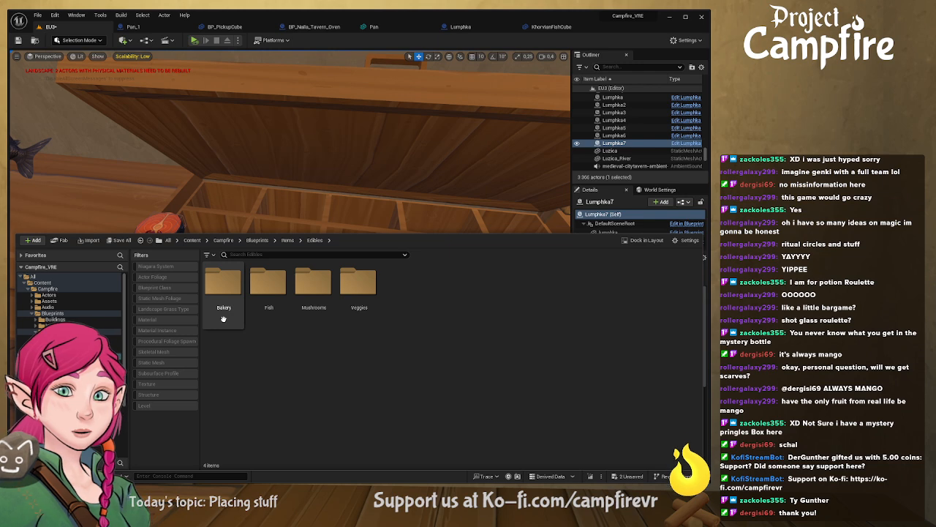
Step: Inspect the tavern kitchen around the food chest, oven and counter to judge what is still missing
key("s")
right_click_drag(354, 223, 274, 199)
key("w")
key("s")
key("a")
key("d")
right_click_drag(483, 99, 437, 113)
key("d")
scroll(483, 99, "up", 3)
key("w")
scroll(329, 80, "up", 1)
key("s")
key("d")
right_click_drag(152, 381, 145, 376)
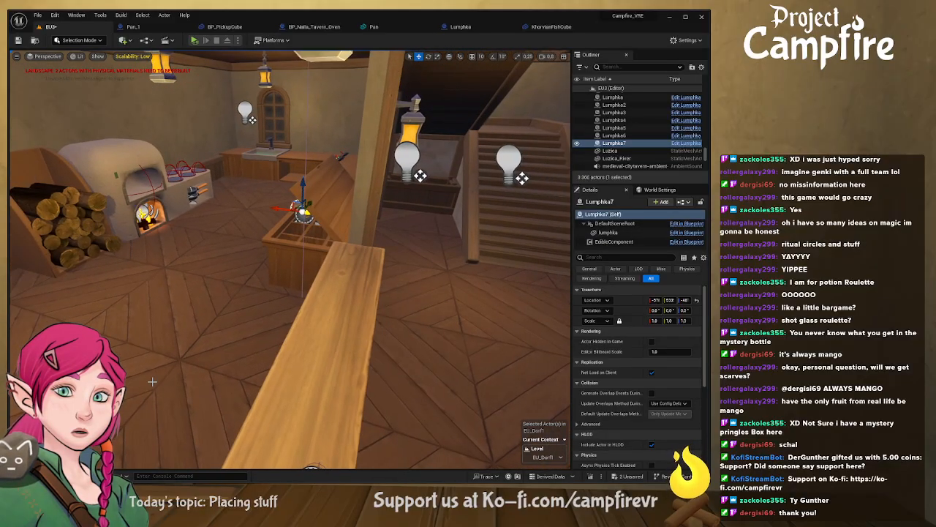
Step: Look through the asset packs in the ThirdParty content folder for further tavern props, then return to the tavern view
key("ctrl+space")
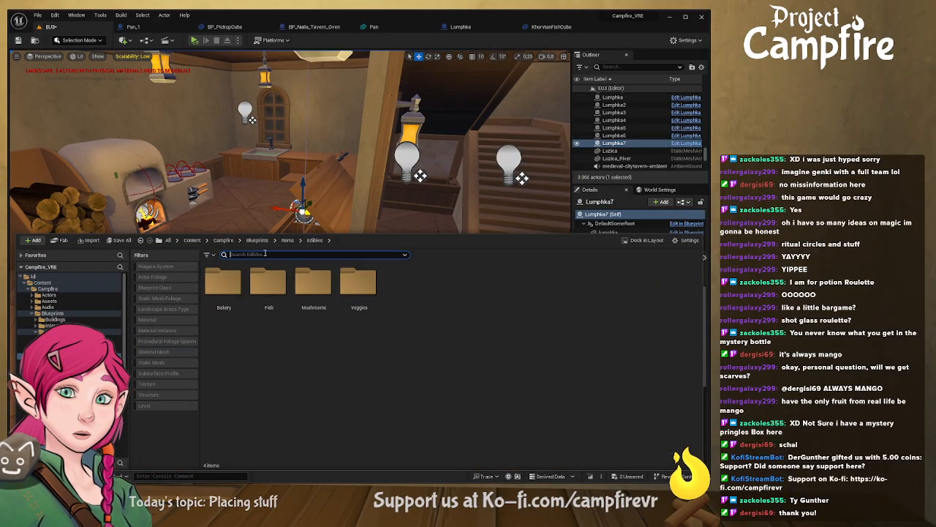
left_click(224, 241)
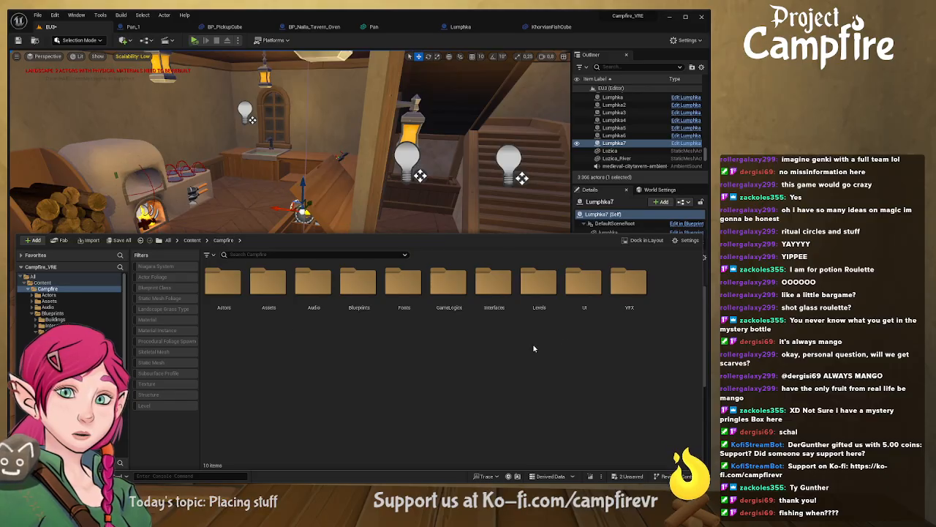
left_click(191, 240)
double_click(625, 287)
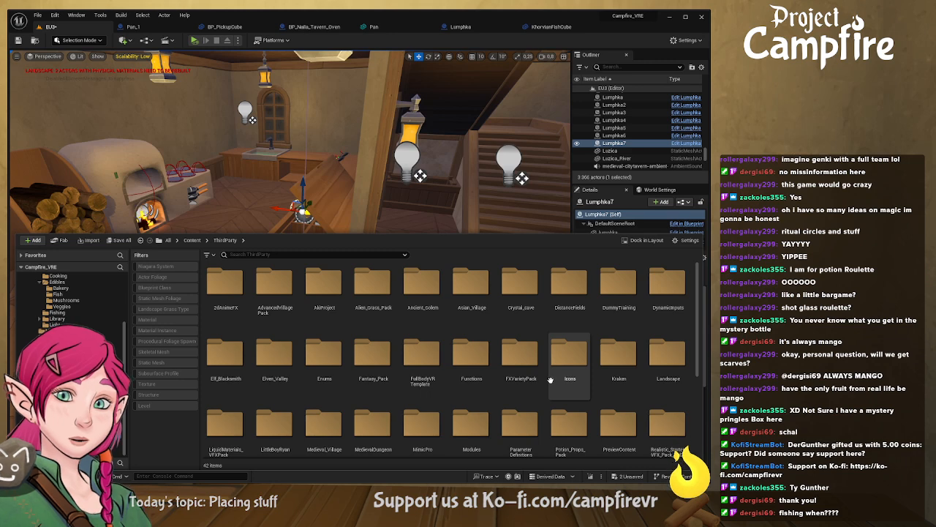
scroll(550, 379, "down", 1)
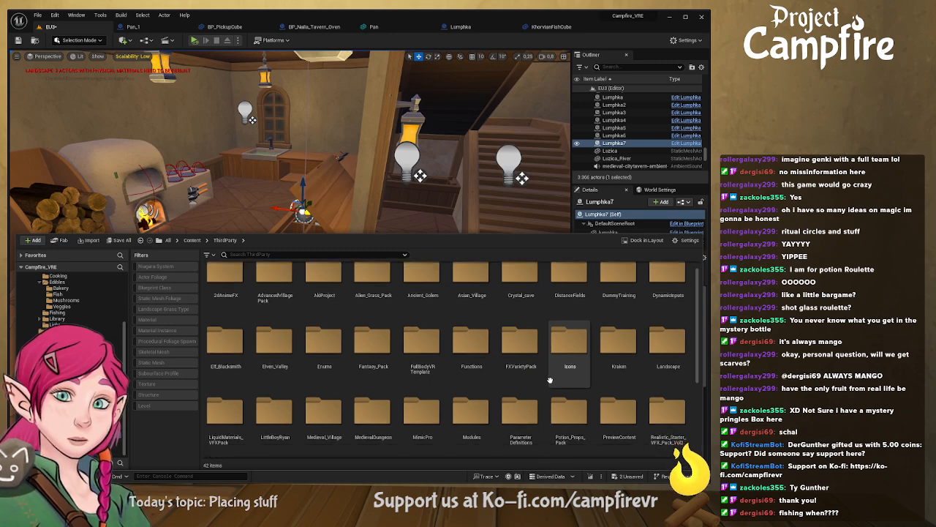
scroll(550, 380, "down", 2)
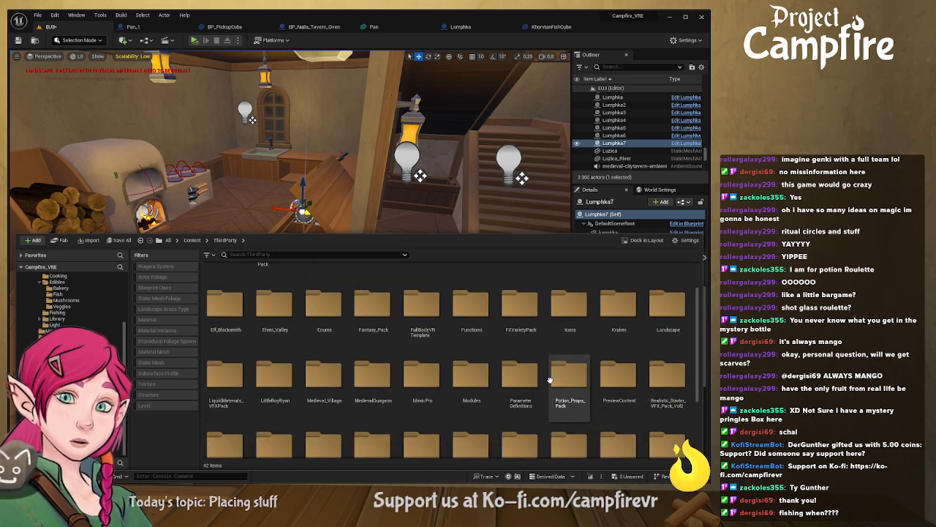
scroll(549, 386, "down", 1)
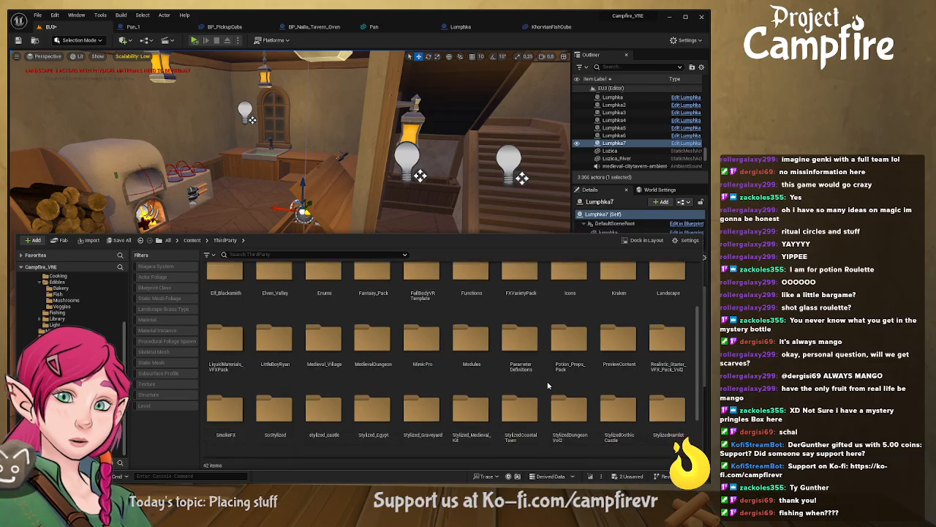
scroll(548, 385, "down", 1)
scroll(547, 386, "down", 1)
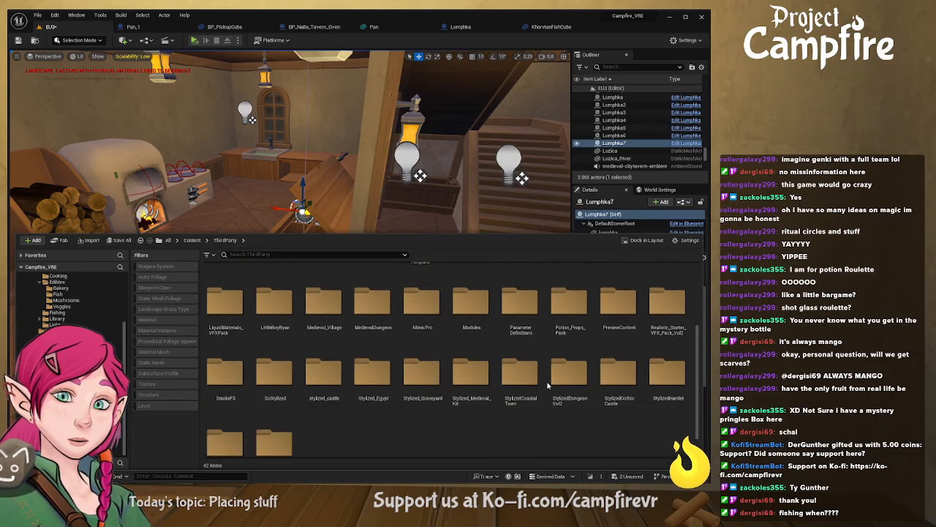
scroll(546, 386, "down", 1)
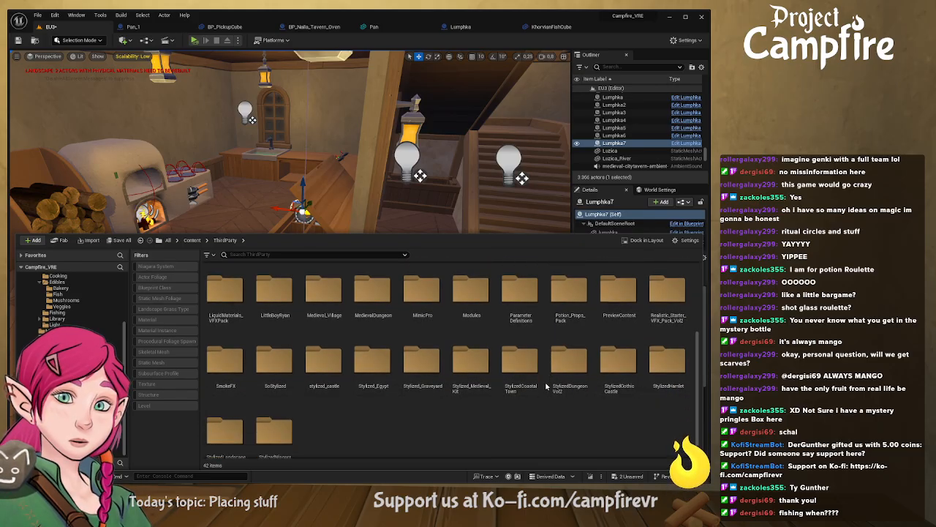
scroll(547, 387, "down", 2)
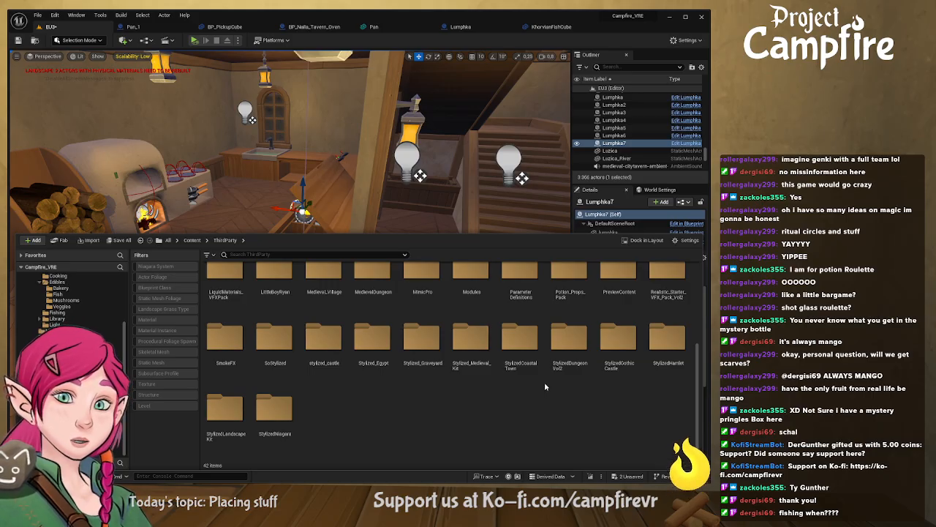
scroll(545, 382, "up", 6)
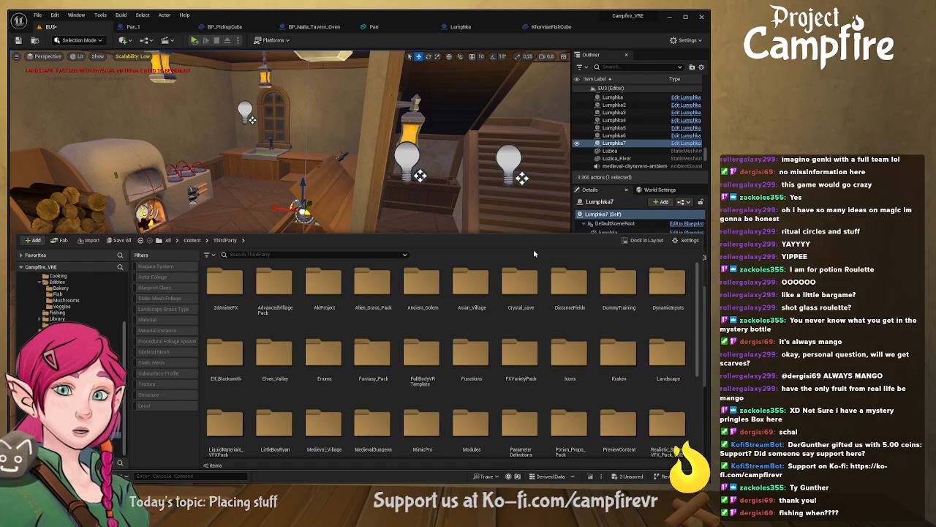
left_click(451, 196)
right_click_drag(404, 266, 468, 278)
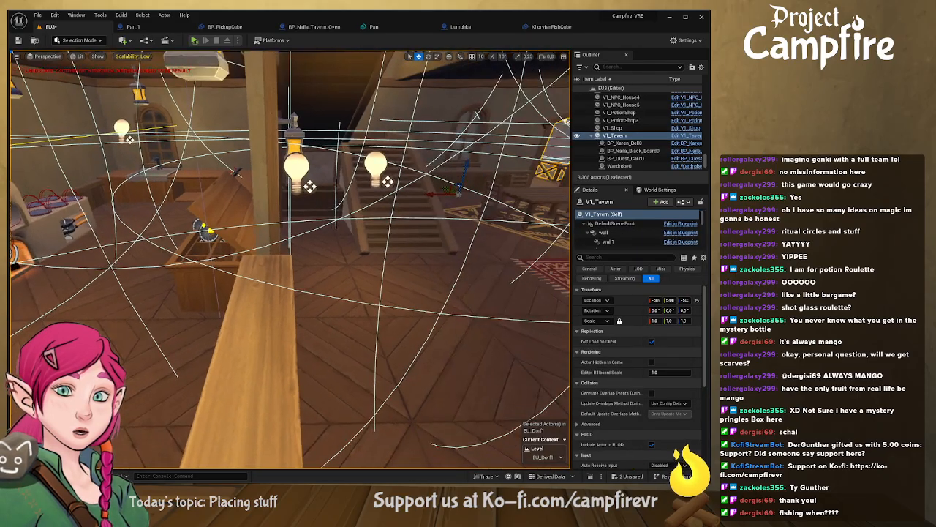
double_click(408, 291)
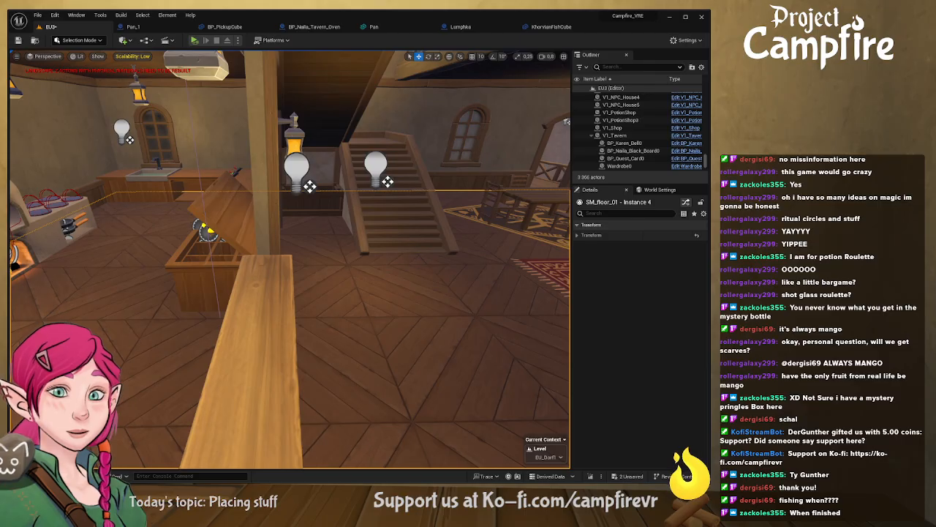
mouse_move(433, 293)
right_mouse_down()
mouse_move(358, 292)
mouse_move(436, 295)
mouse_move(366, 295)
mouse_move(351, 284)
mouse_move(441, 294)
right_mouse_up()
key("Escape")
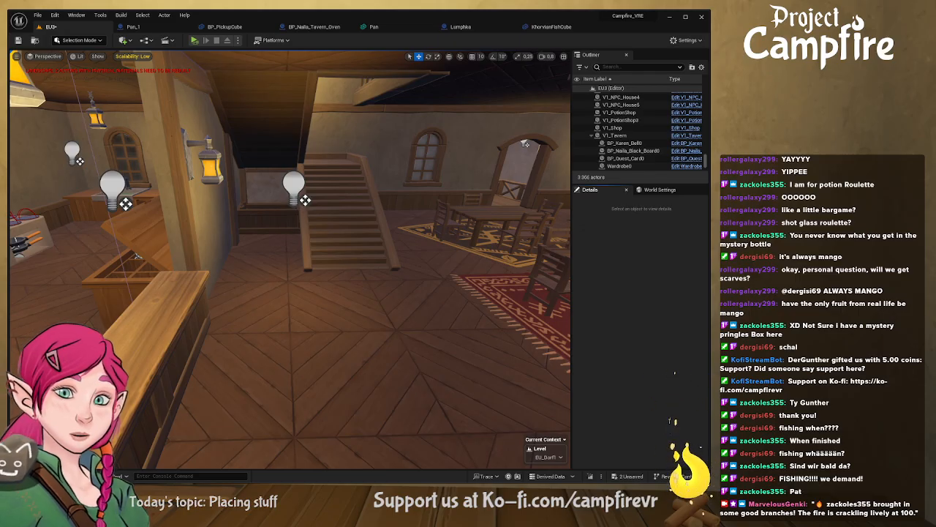
Step: Create a new folder named FoodStuff in the ThirdParty content folder and open it
key("ctrl+space")
scroll(460, 337, "down", 1)
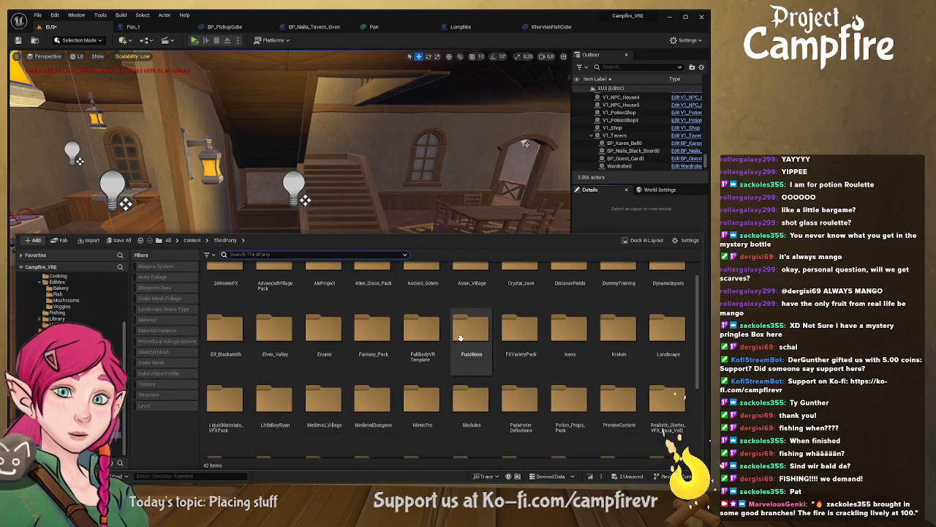
scroll(460, 337, "down", 5)
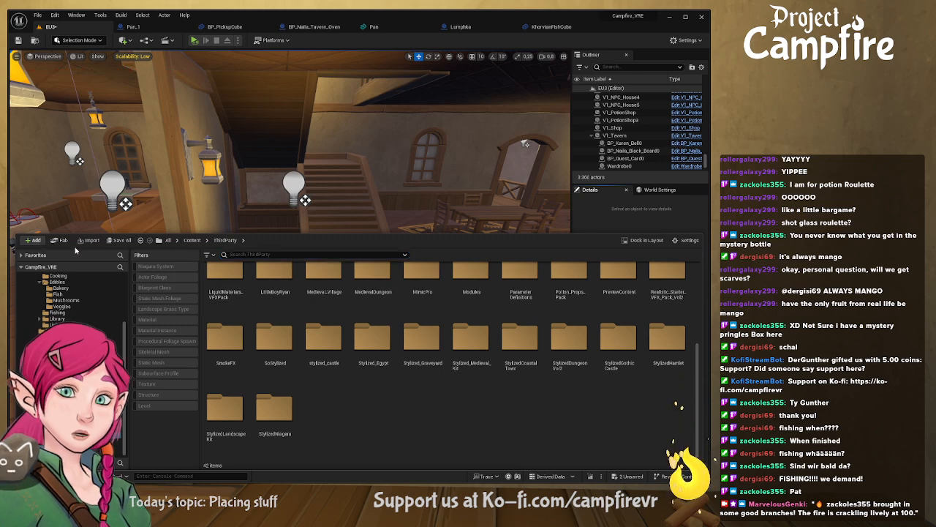
left_click(90, 284)
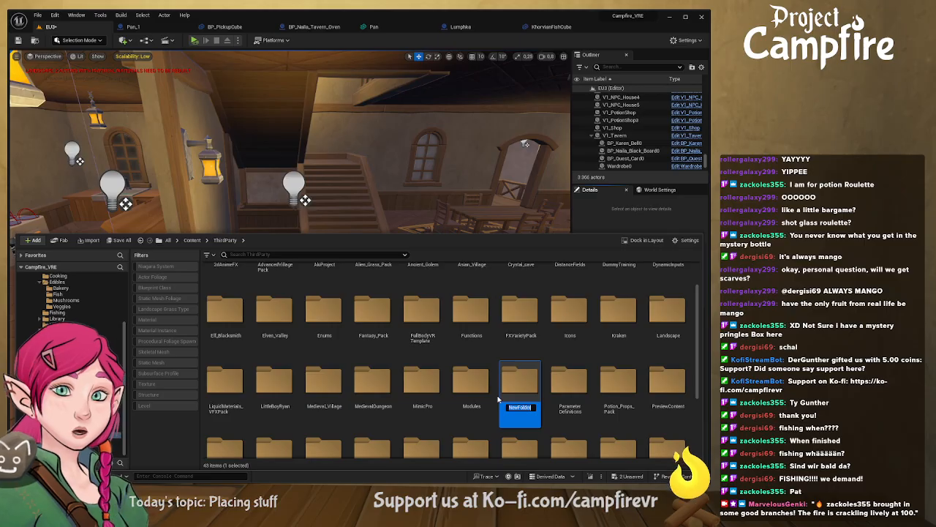
type("Edible")
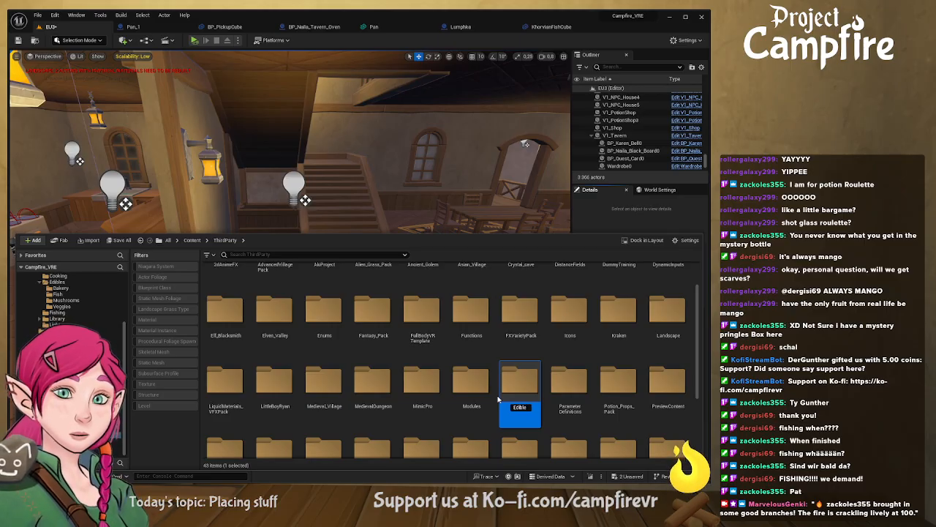
key("BackSpace")
key("BackSpace")
key("BackSpace")
key("BackSpace")
key("BackSpace")
key("BackSpace")
type("Food")
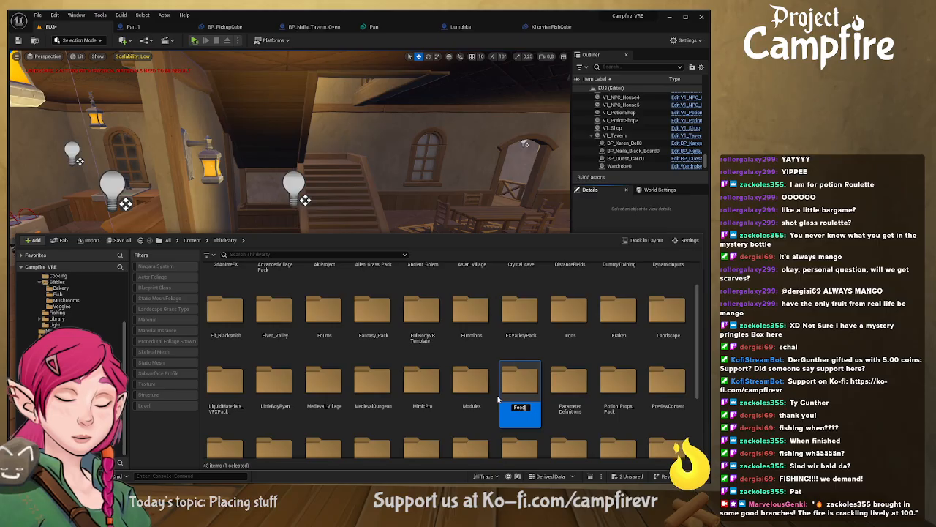
type("Stuff")
key("Return")
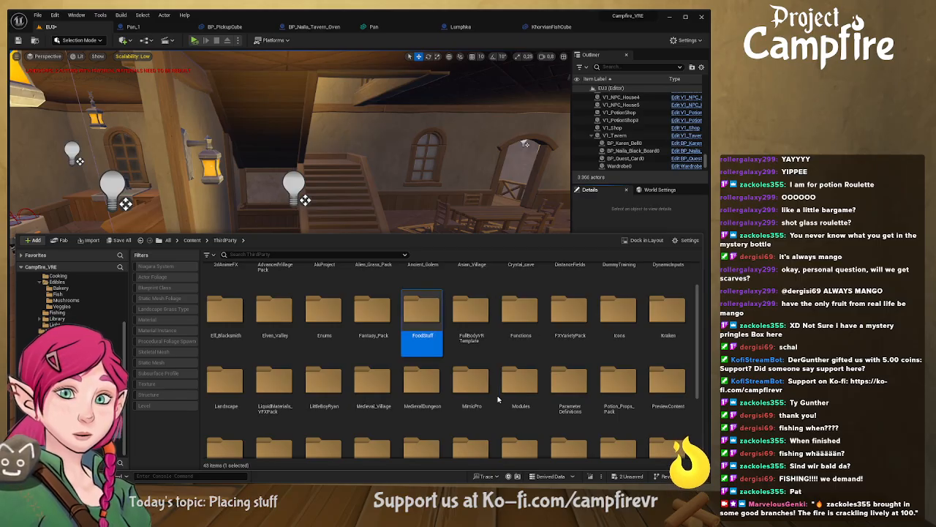
double_click(421, 311)
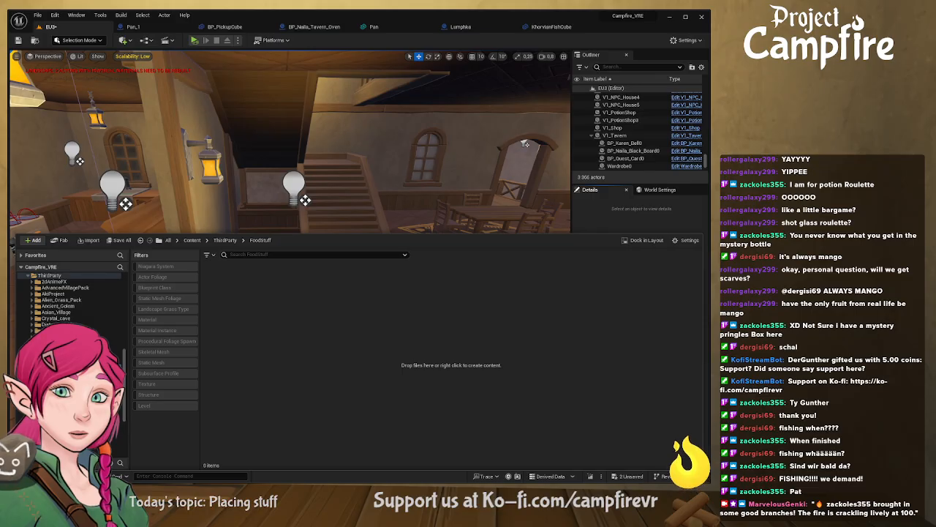
Step: Save the level and all unsaved assets, and open the Models folder inside FoodStuff
left_click(631, 479)
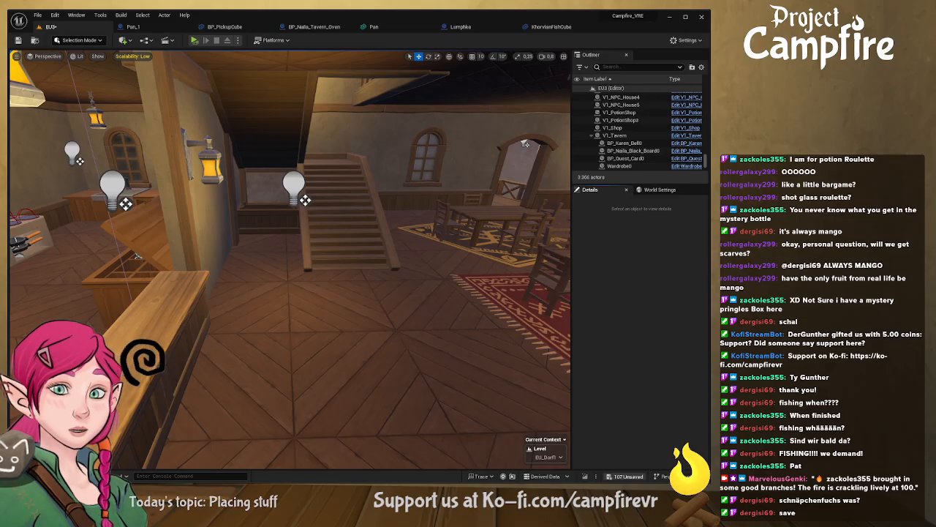
key("ctrl+s")
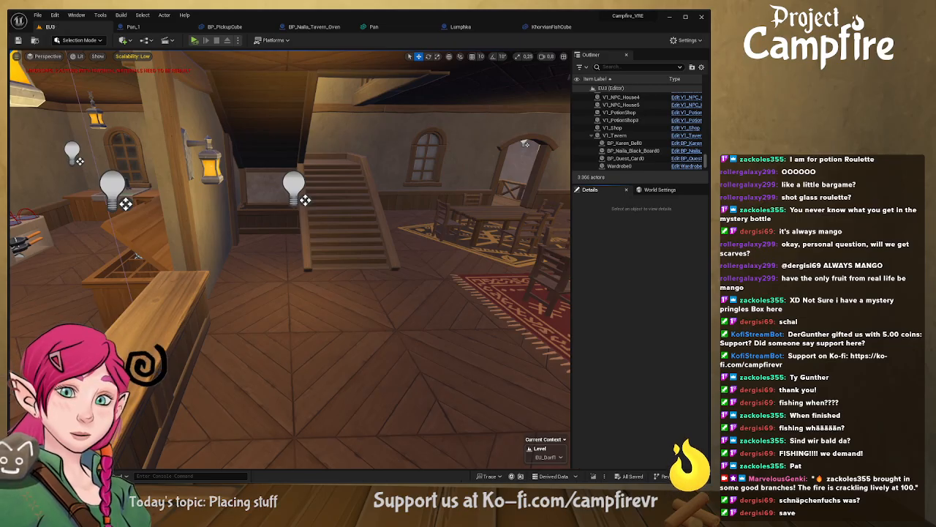
key("ctrl+space")
left_click(221, 287)
double_click(221, 292)
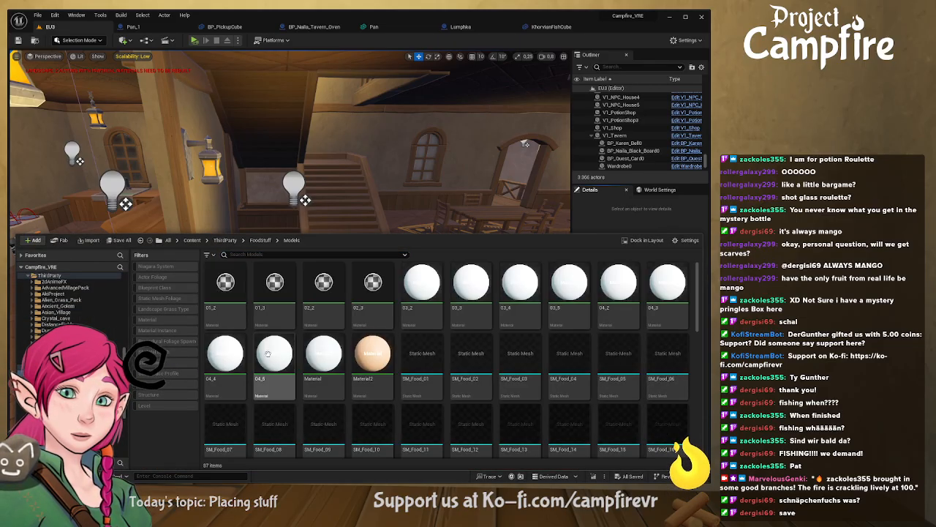
Step: Look through the imported SM_Food static meshes in the Models folder down to the end of the list
scroll(532, 359, "down", 1)
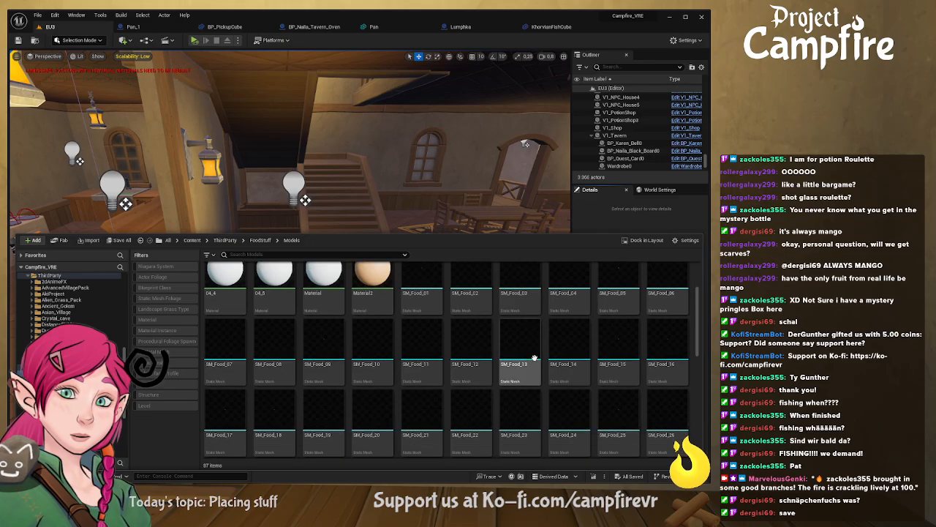
scroll(541, 358, "down", 3)
left_click(562, 374)
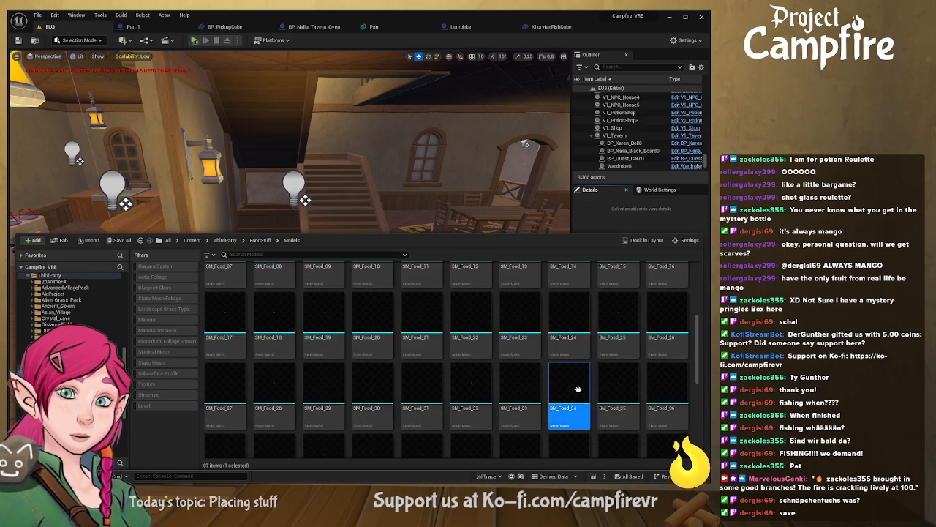
scroll(564, 377, "down", 5)
scroll(578, 389, "down", 2)
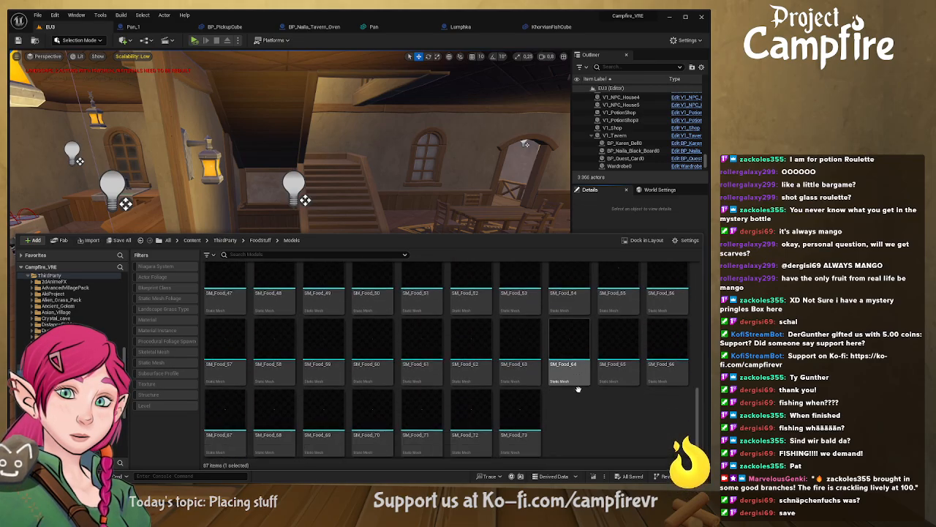
left_click(586, 406)
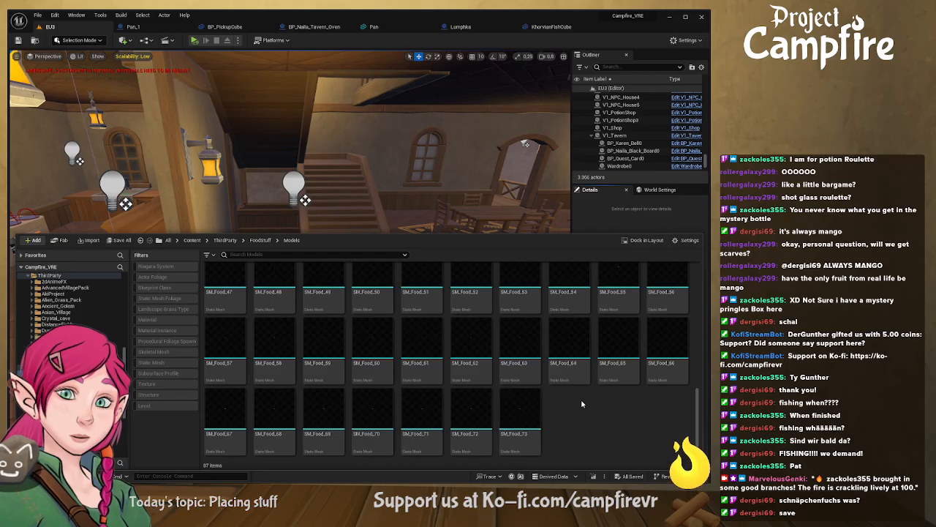
Step: Inspect the SM_Food_73 mesh in the static mesh editor and close it again
left_click(513, 415)
double_click(514, 414)
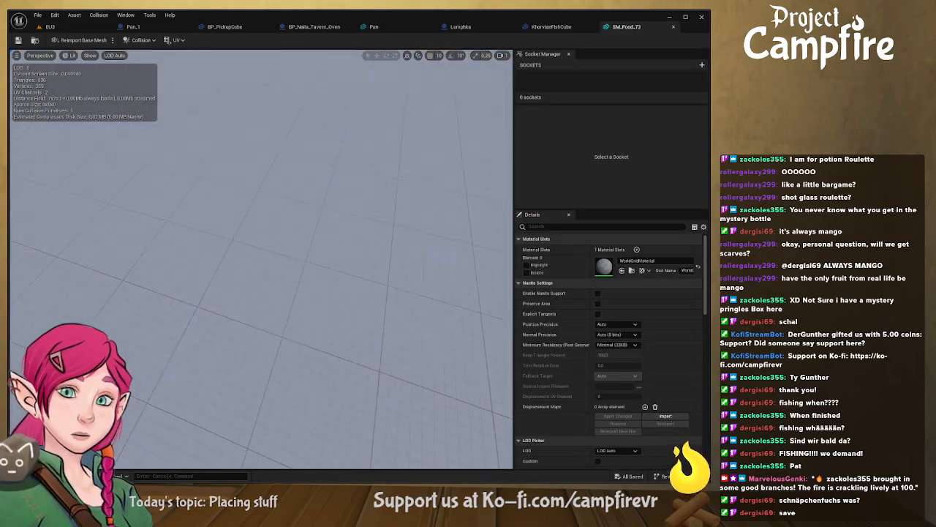
left_click_drag(264, 293, 381, 292)
right_click_drag(264, 293, 314, 183)
right_click_drag(263, 256, 205, 176)
right_click_drag(336, 314, 334, 301)
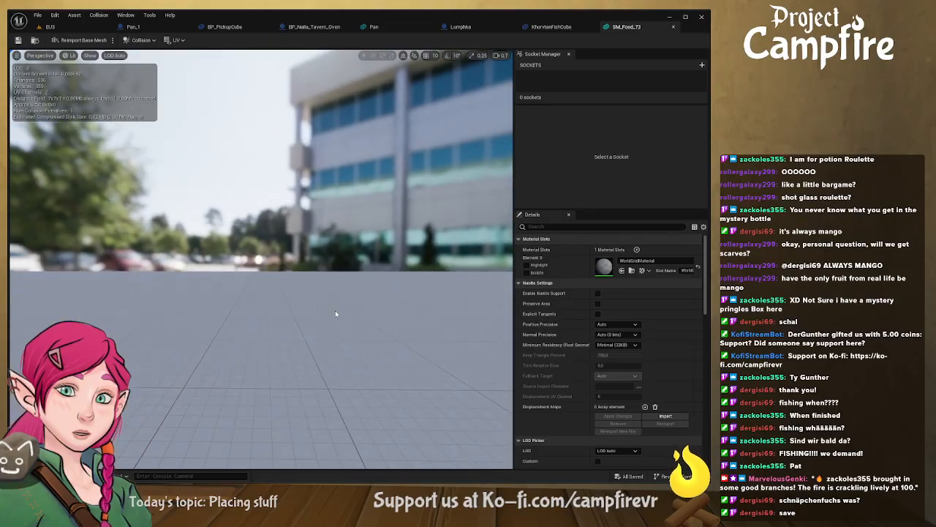
left_click(674, 26)
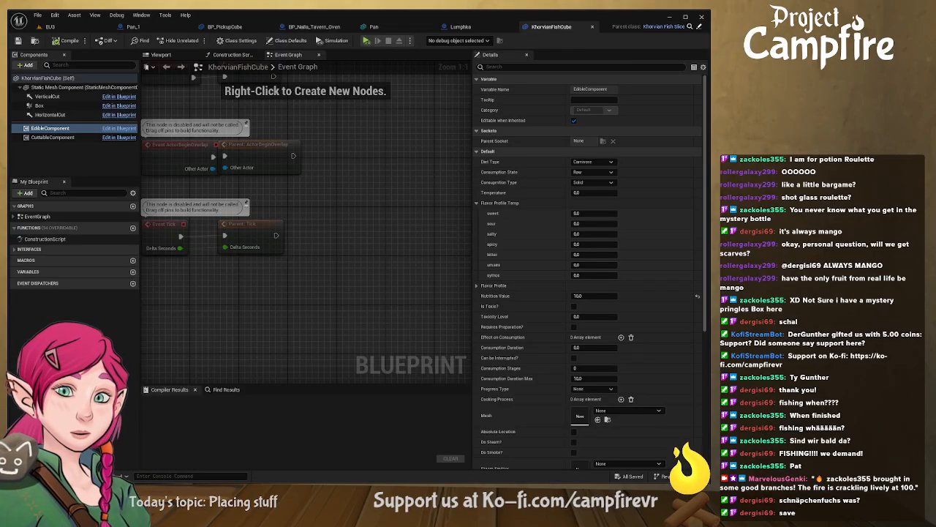
Step: Delete all materials and SM_Food static meshes from the FoodStuff Models folder
key("ctrl+space")
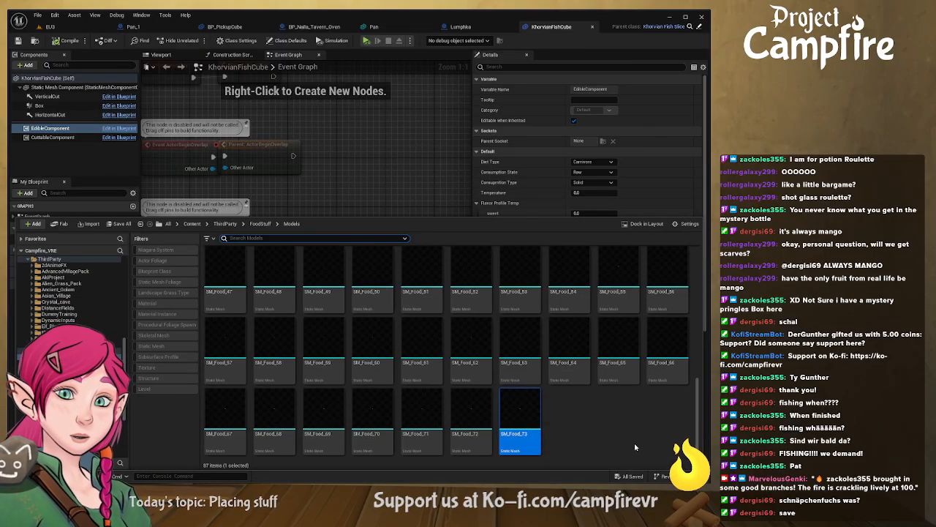
scroll(631, 351, "up", 5)
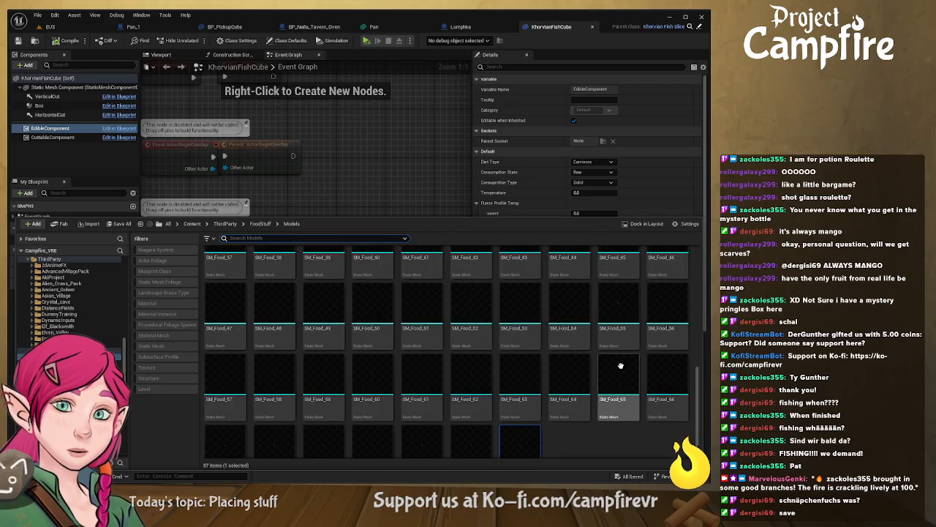
scroll(597, 371, "up", 3)
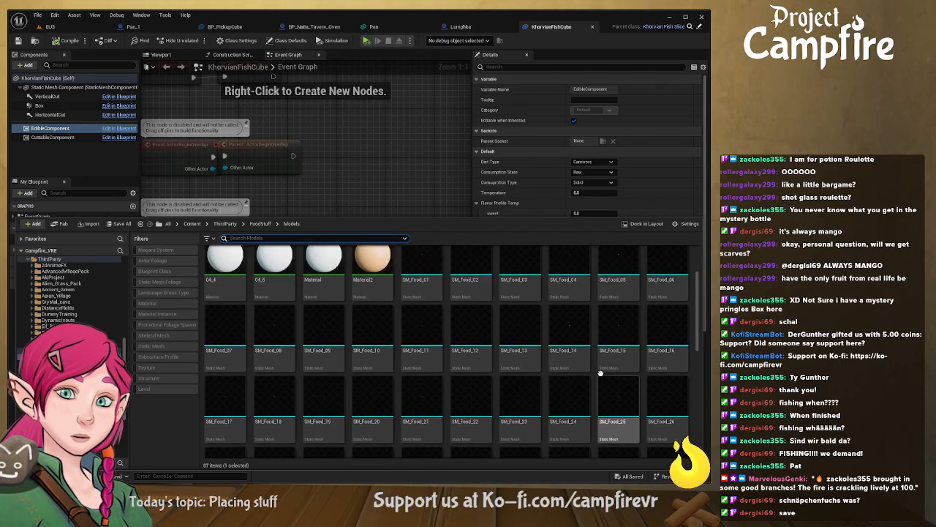
scroll(524, 376, "down", 10)
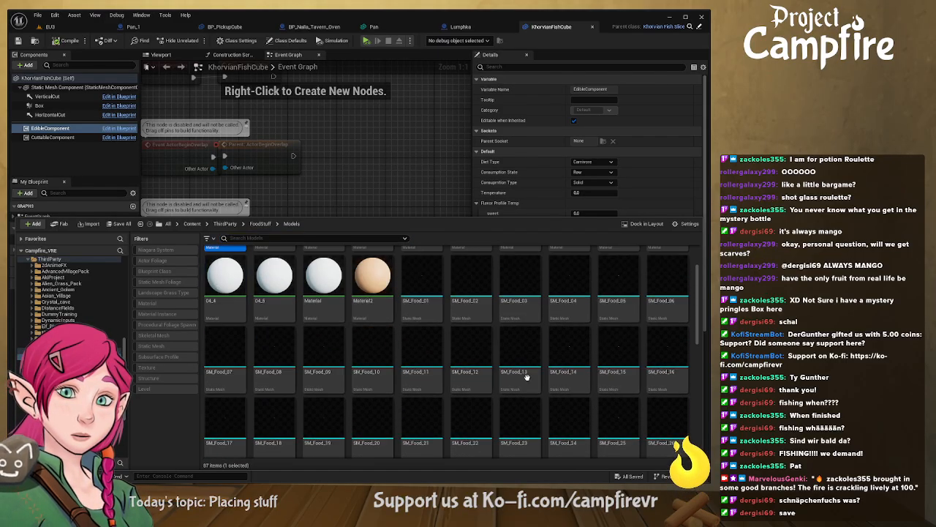
left_click(538, 426, "shift")
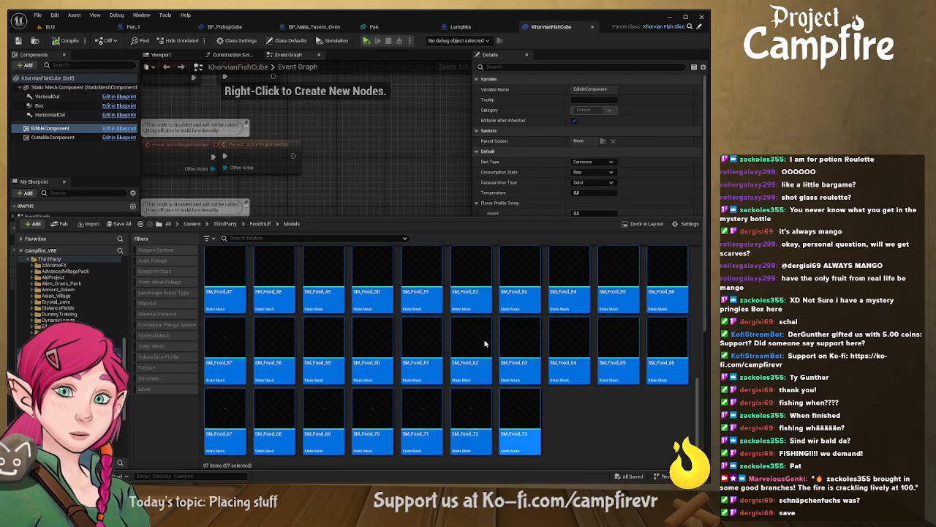
key("Delete")
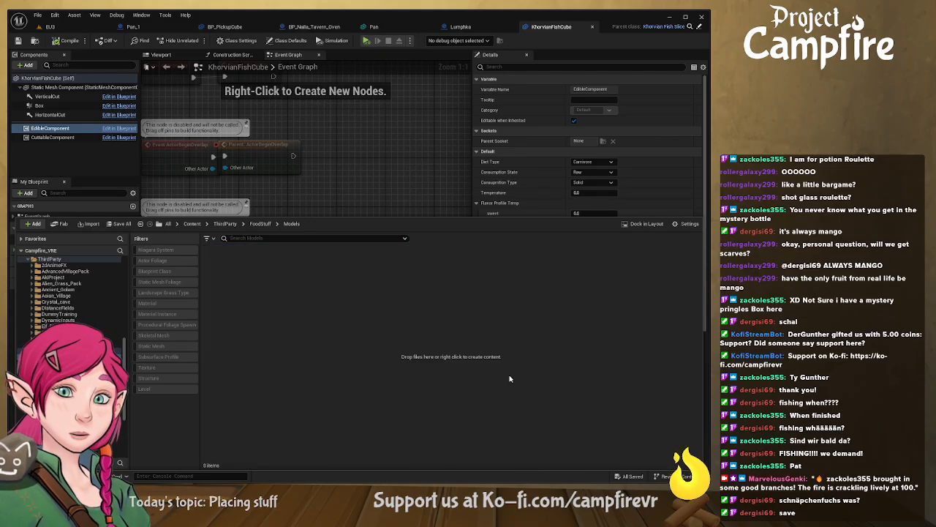
Step: Delete the subfolders 01 to 04 from the FoodStuff Textures folder and save
left_click(261, 224)
double_click(279, 258)
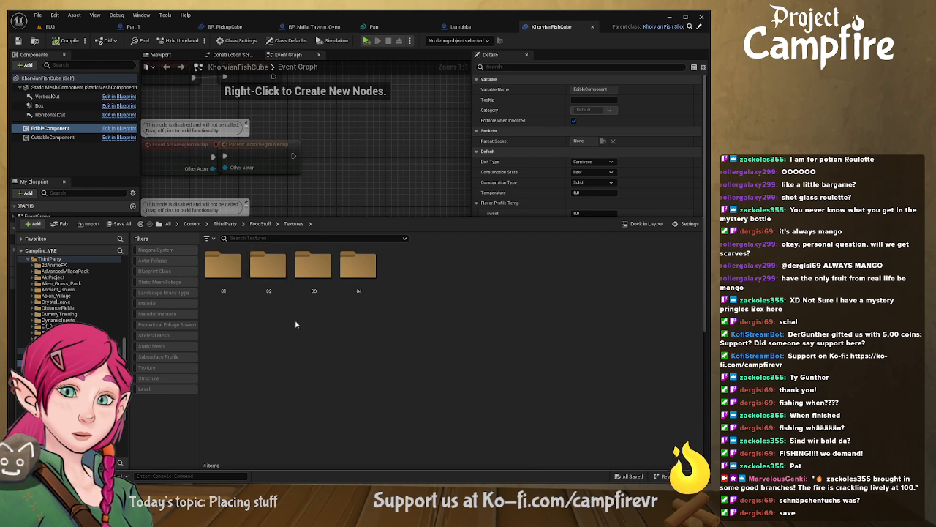
left_click(223, 267)
left_click(361, 272, "shift")
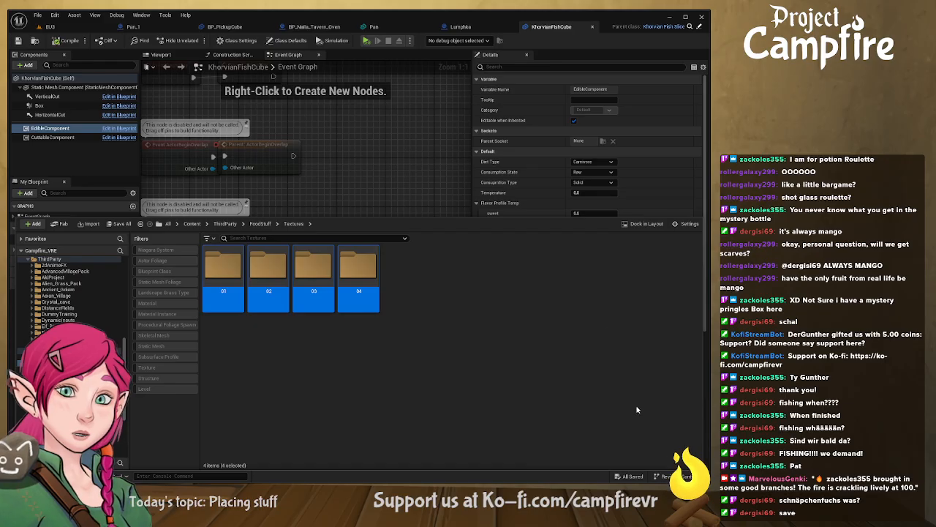
key("Delete")
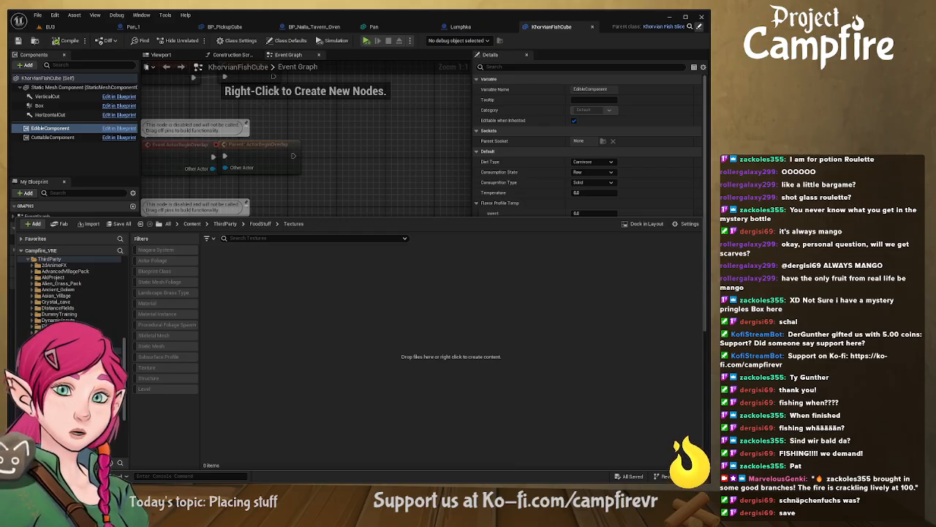
left_click(17, 41)
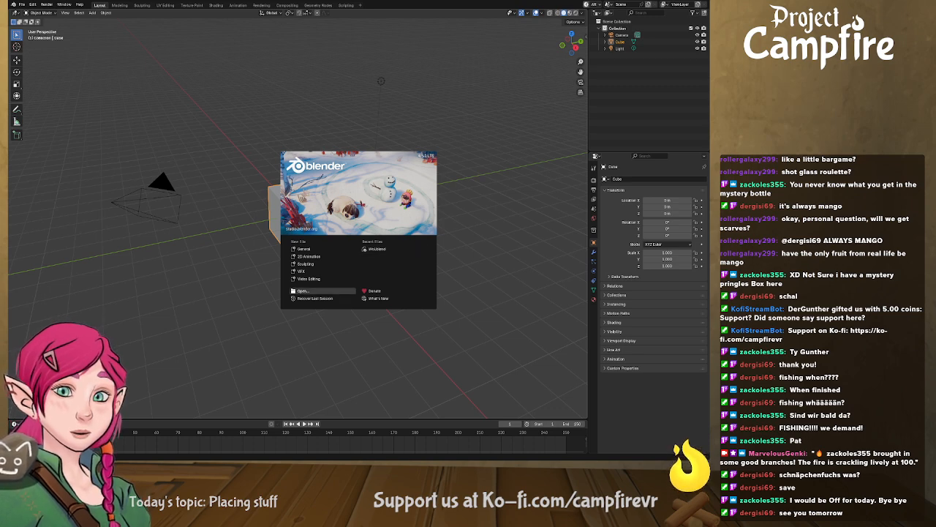
Step: Switch to Blender and clear the default cube, camera and light from a new General scene
left_click(322, 251)
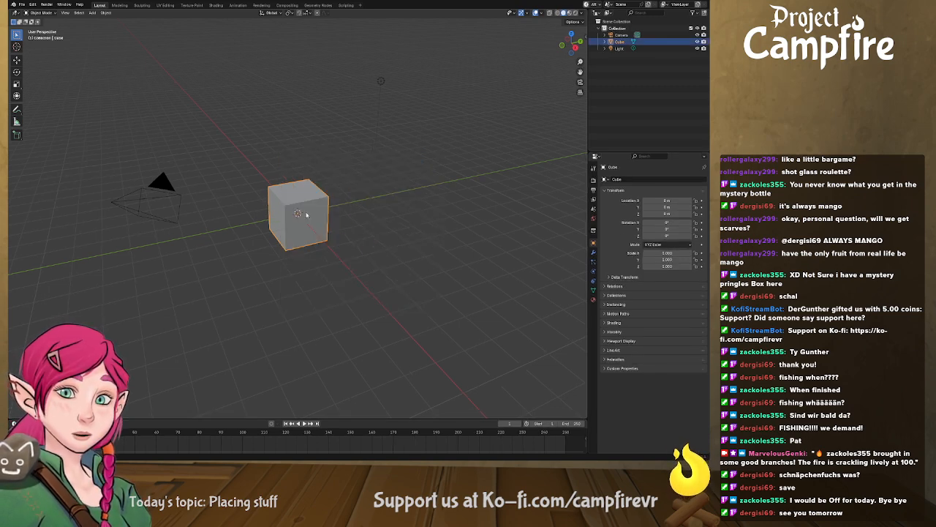
key("Delete")
left_click(157, 186)
key("Delete")
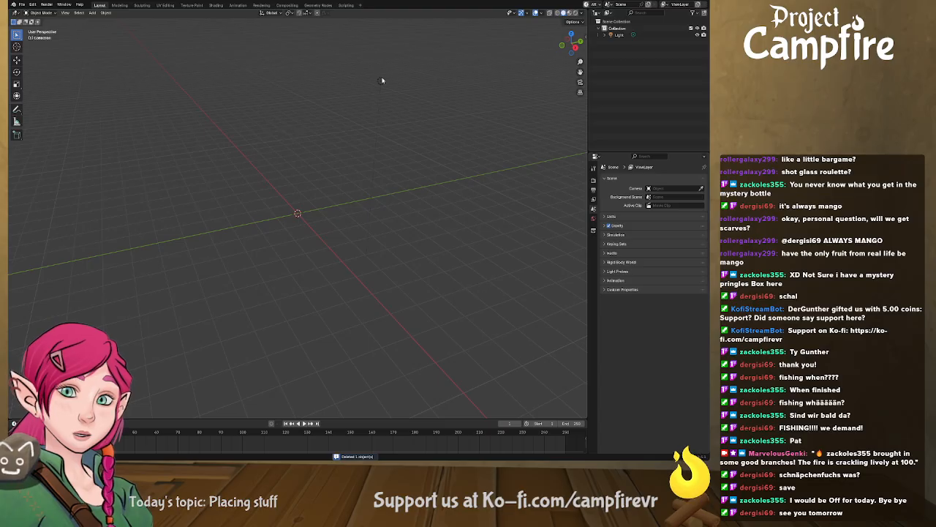
left_click(381, 81)
key("Delete")
Step: Import the SM_Food models into the empty Blender scene
left_click(22, 4)
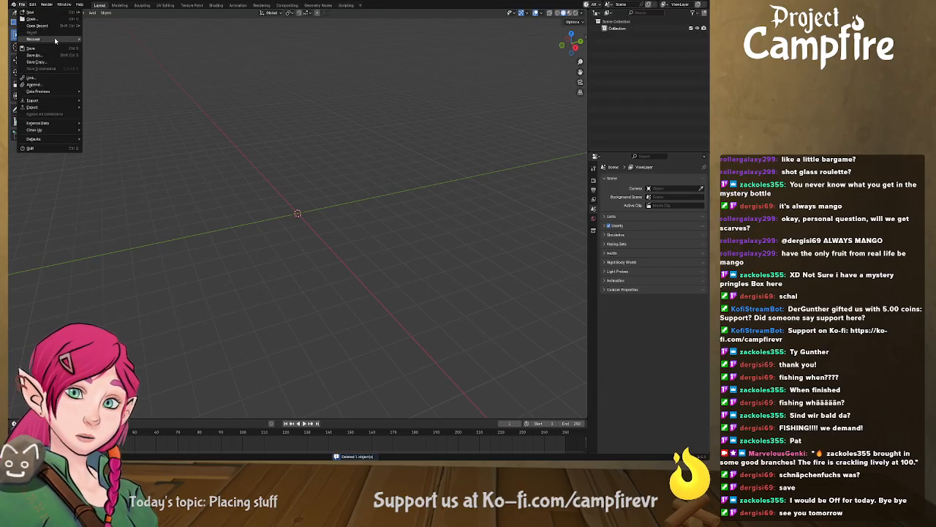
mouse_move(63, 108)
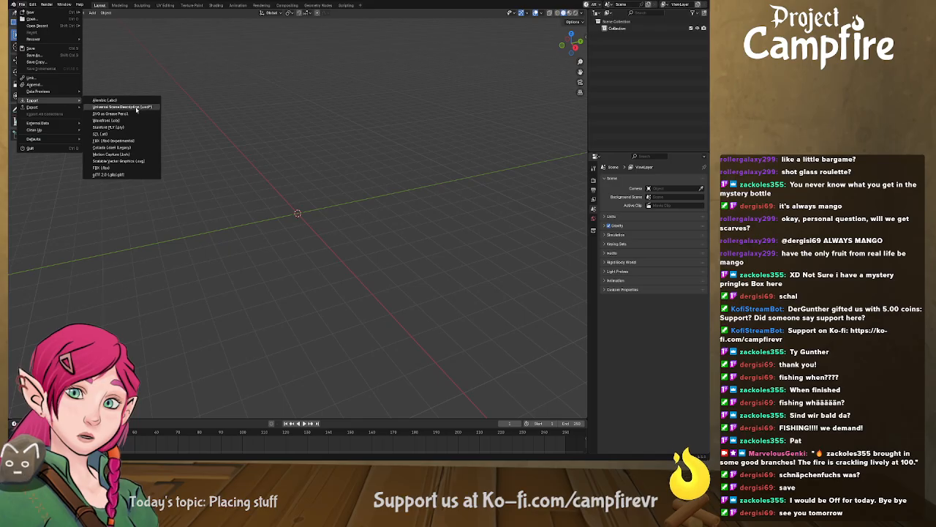
left_click(128, 171)
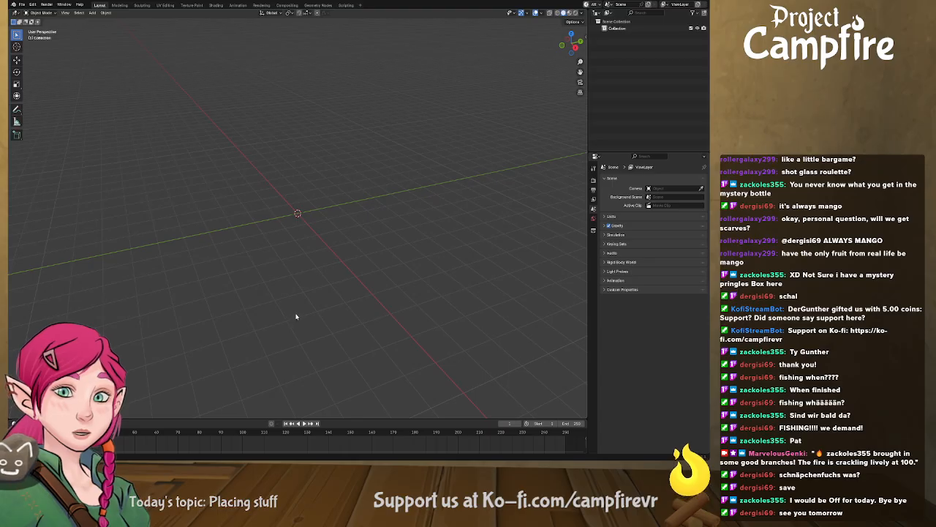
Step: Frame the imported food models and examine the dimensions of the pig model
key("a")
right_click(317, 238)
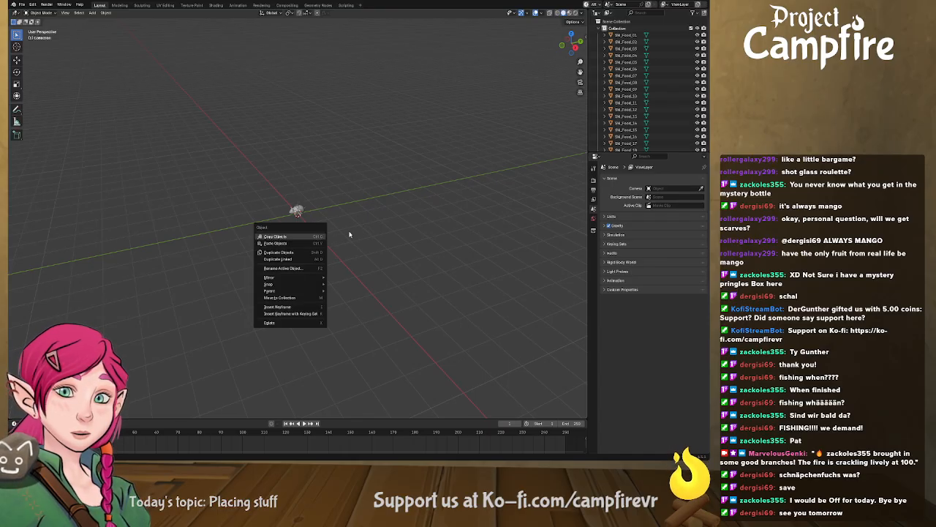
middle_click_drag(310, 247, 381, 246)
key("KP_Decimal")
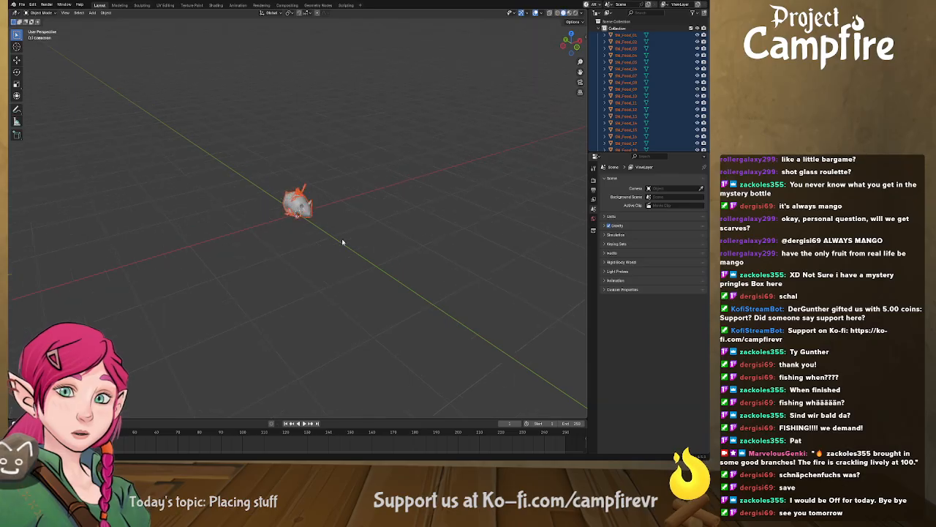
left_click(315, 207)
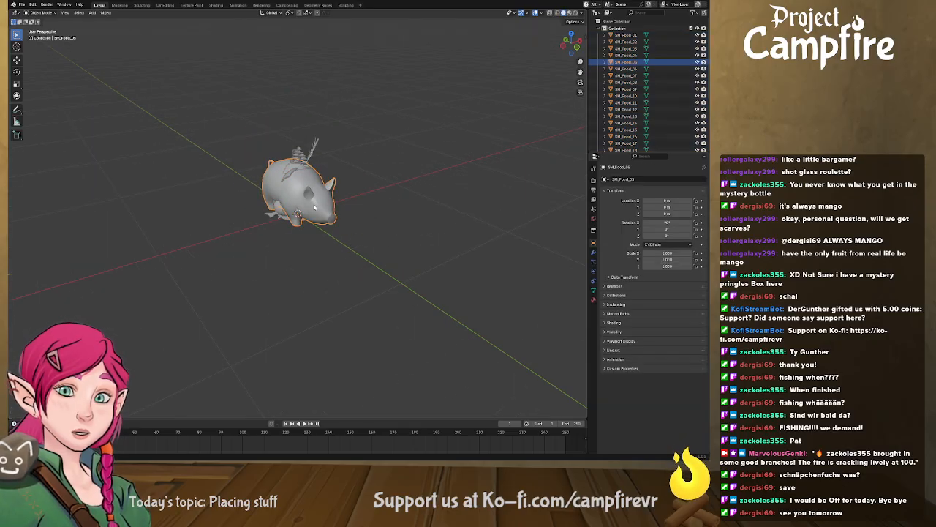
left_click(585, 33)
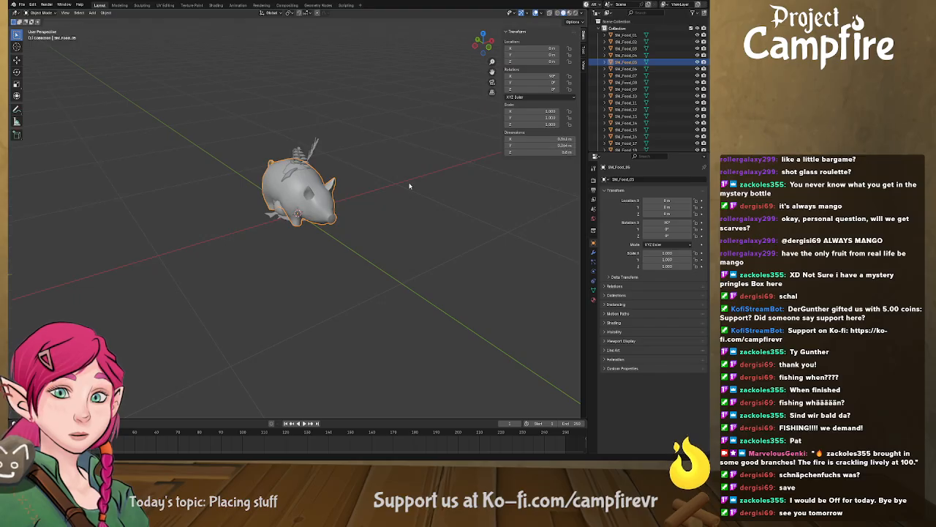
middle_click_drag(389, 209, 381, 241)
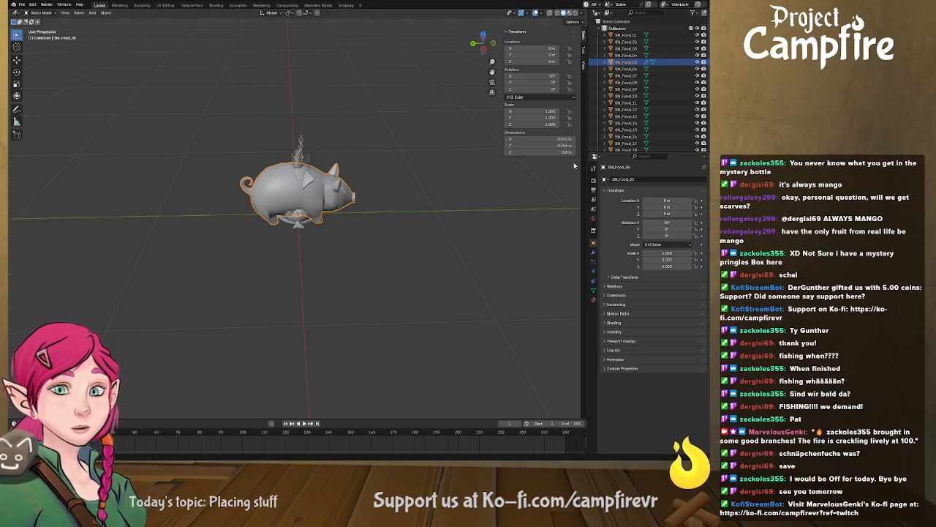
Step: Scale all SM_Food models up uniformly to about 2.26 times their size and check the pig's new dimensions
left_click(619, 35)
scroll(653, 139, "down", 6)
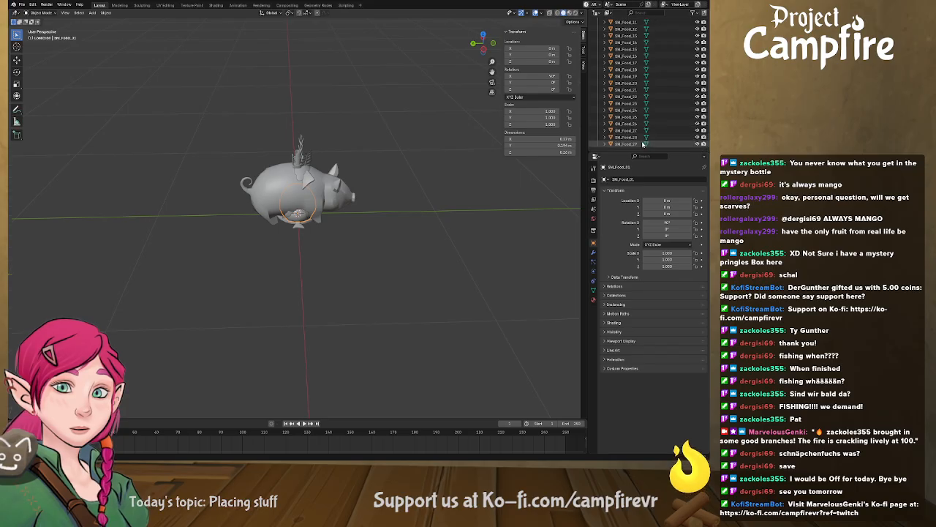
left_click(635, 144, "shift")
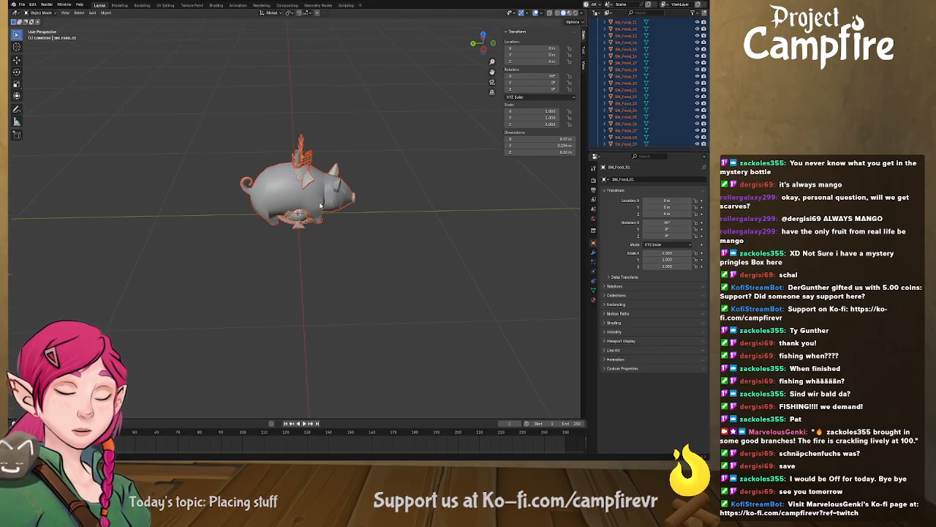
key("s")
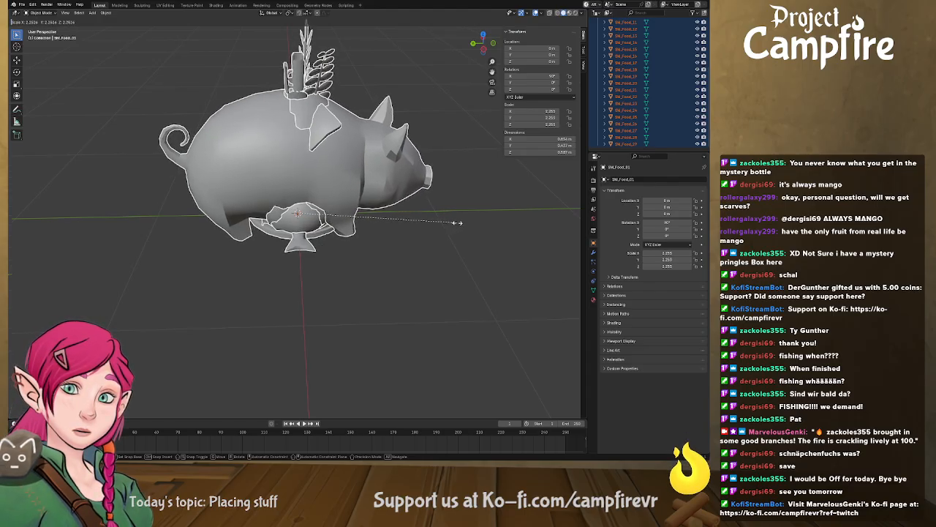
left_click(458, 223)
scroll(419, 226, "up", 1)
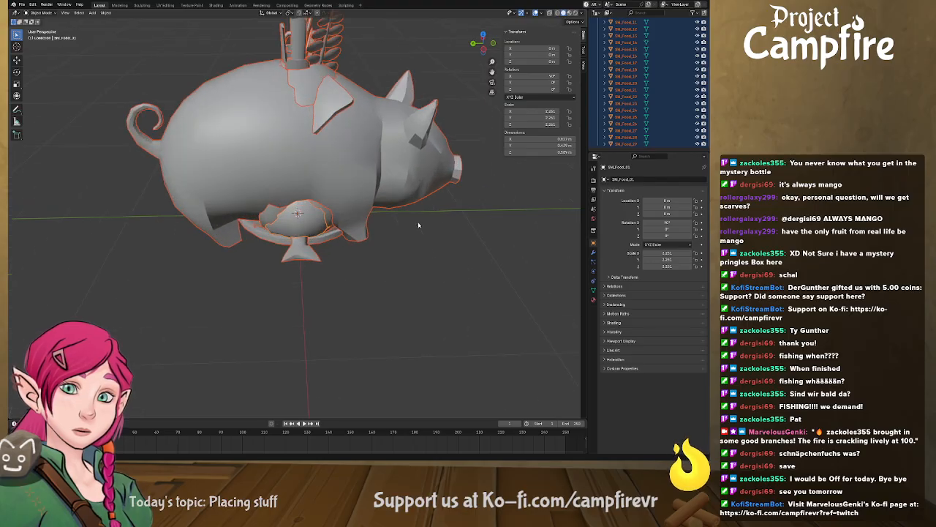
left_click(184, 244)
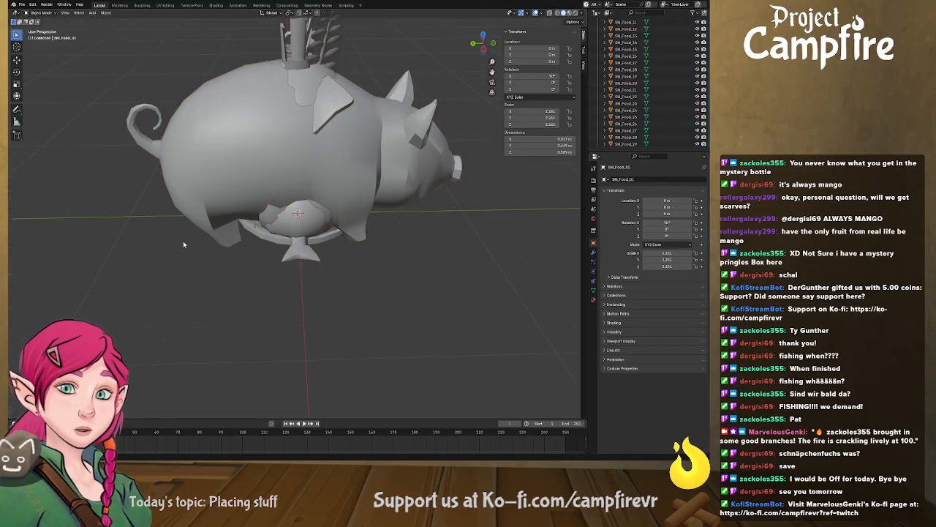
left_click(318, 176)
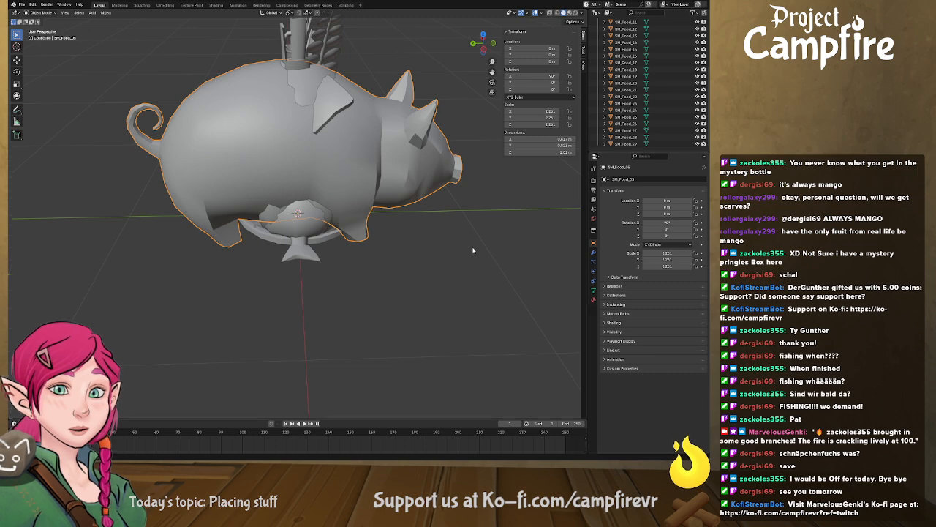
Step: Select all the scaled food models and export them in FBX format
mouse_move(474, 249)
middle_mouse_down()
mouse_move(470, 223)
mouse_move(325, 202)
mouse_move(546, 208)
middle_mouse_up()
scroll(447, 202, "down", 4)
mouse_move(188, 93)
left_mouse_down()
mouse_move(296, 162)
mouse_move(449, 292)
left_mouse_up()
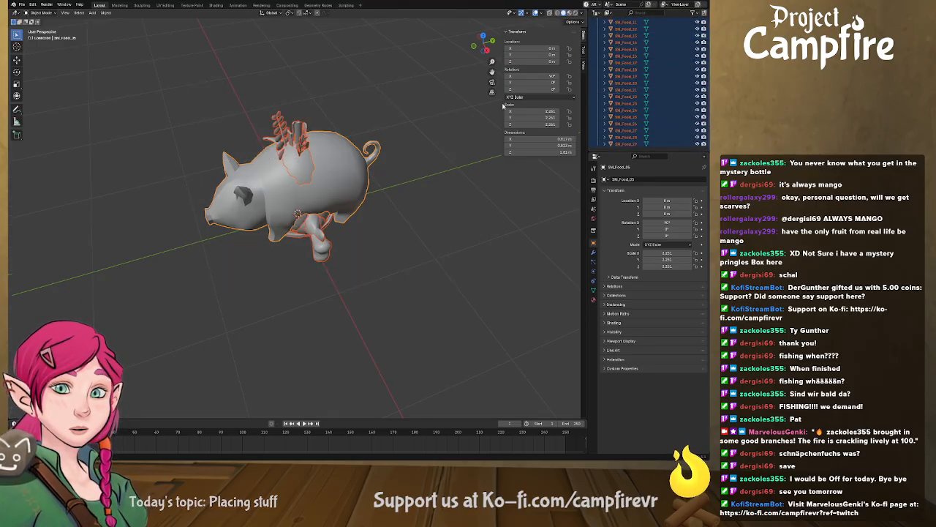
left_click(23, 5)
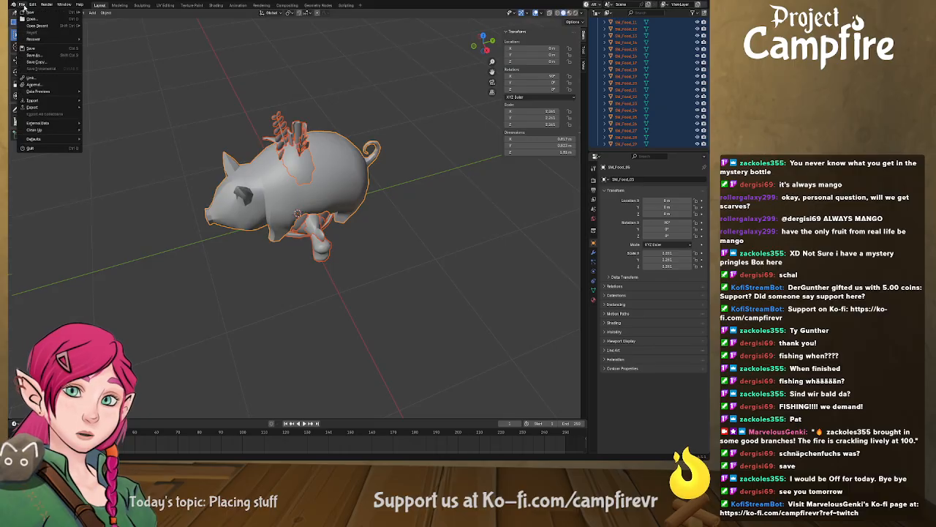
mouse_move(49, 107)
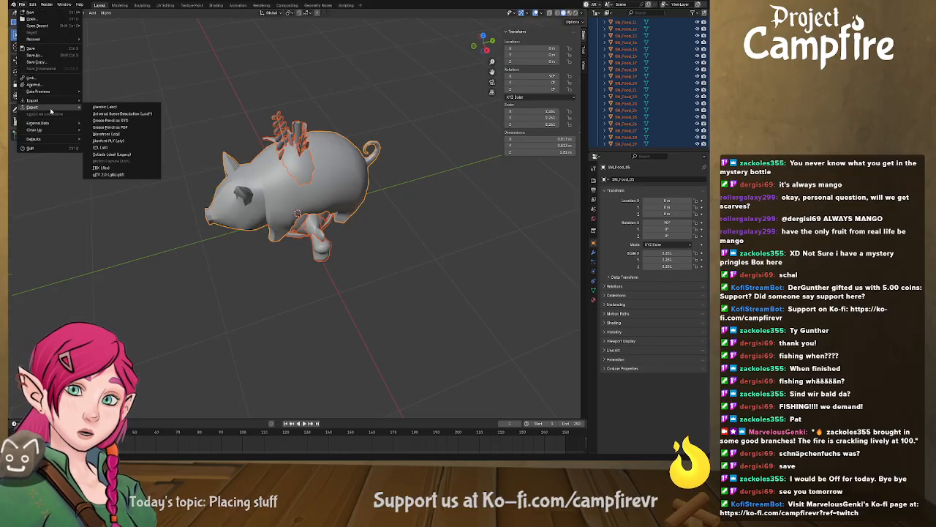
left_click(153, 169)
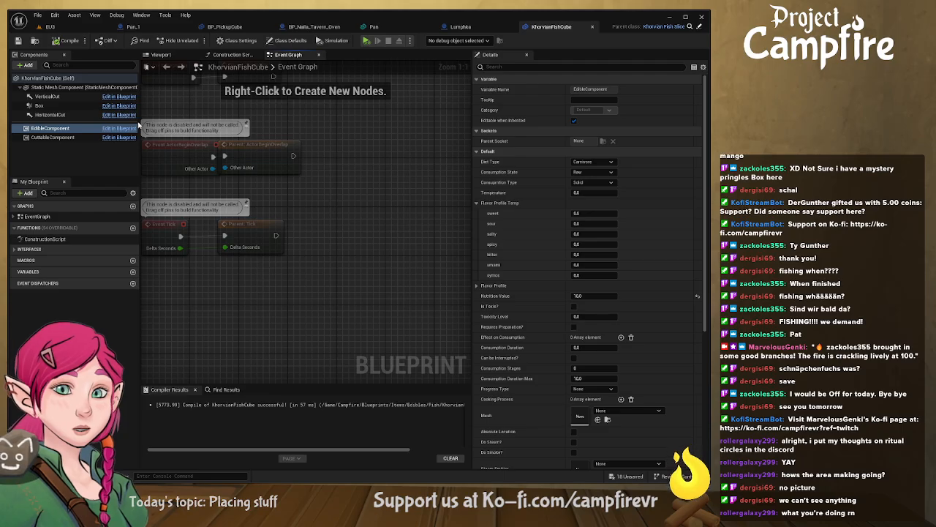
Step: Switch to the Unreal Editor's EU3 level, view the tavern kitchen and browse the meshes in the FoodStuff Models folder
left_click(49, 26)
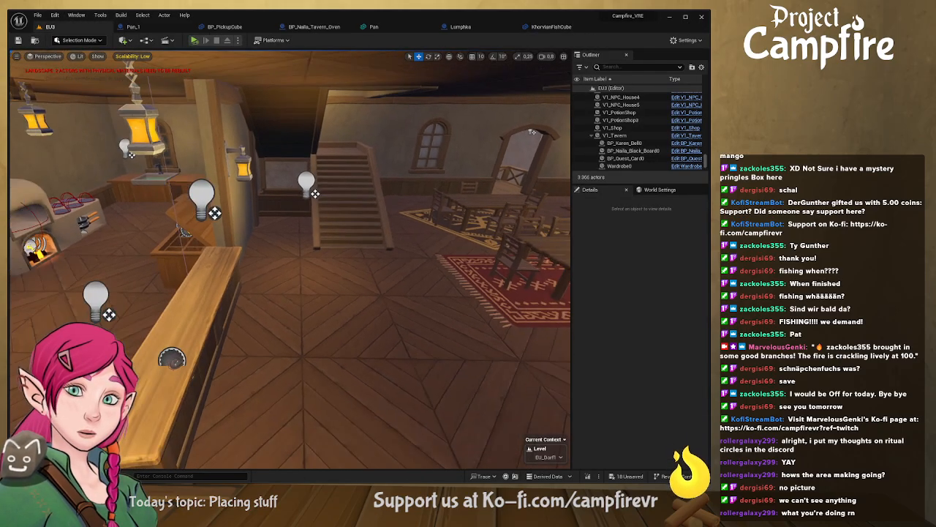
right_click_drag(290, 259, 175, 275)
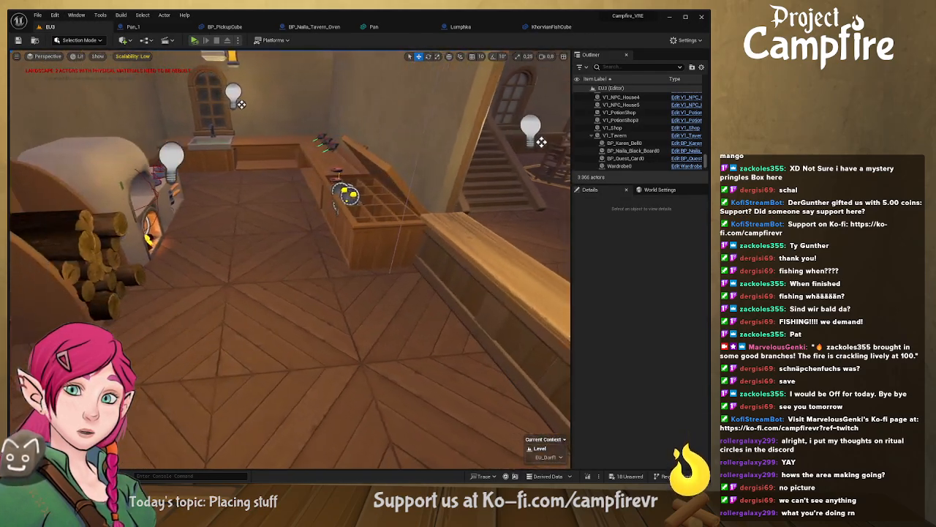
mouse_move(291, 260)
right_mouse_down()
mouse_move(340, 259)
mouse_move(282, 265)
right_mouse_up()
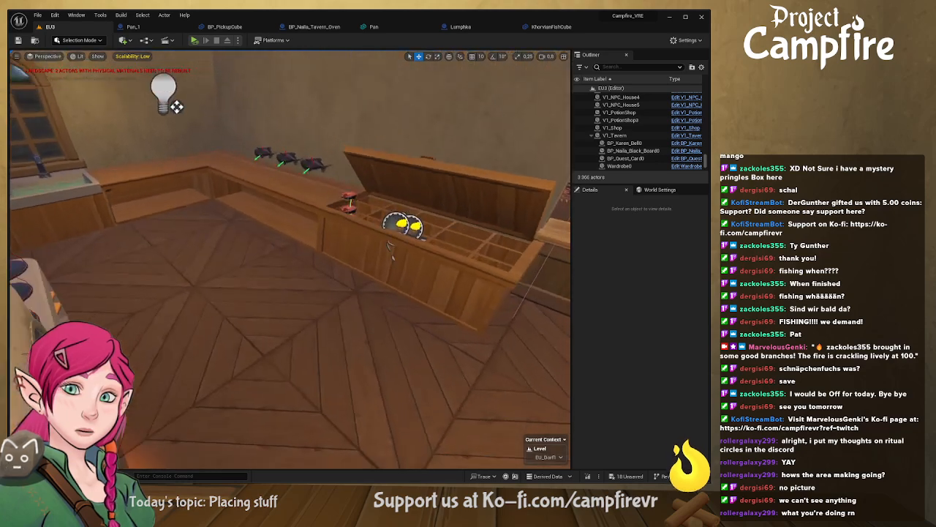
mouse_move(209, 419)
right_mouse_down()
mouse_move(267, 419)
mouse_move(209, 419)
right_mouse_up()
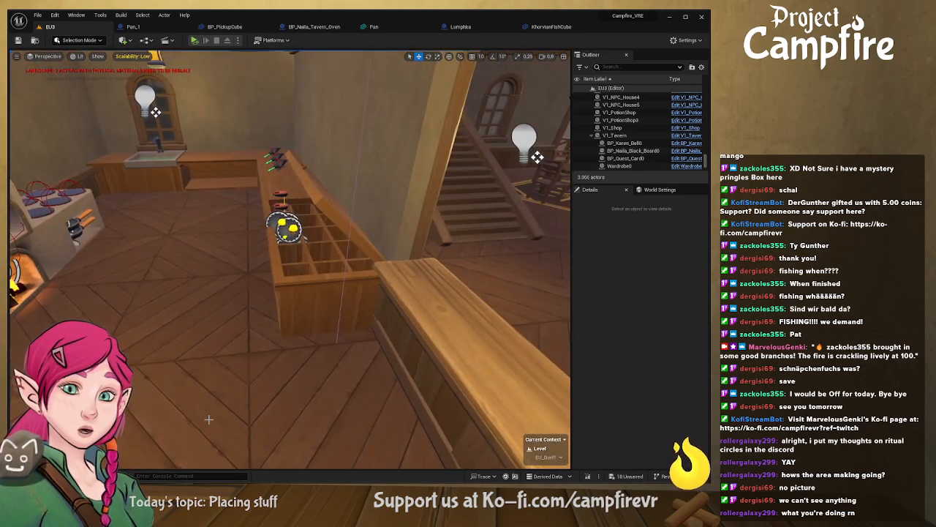
key("ctrl+space")
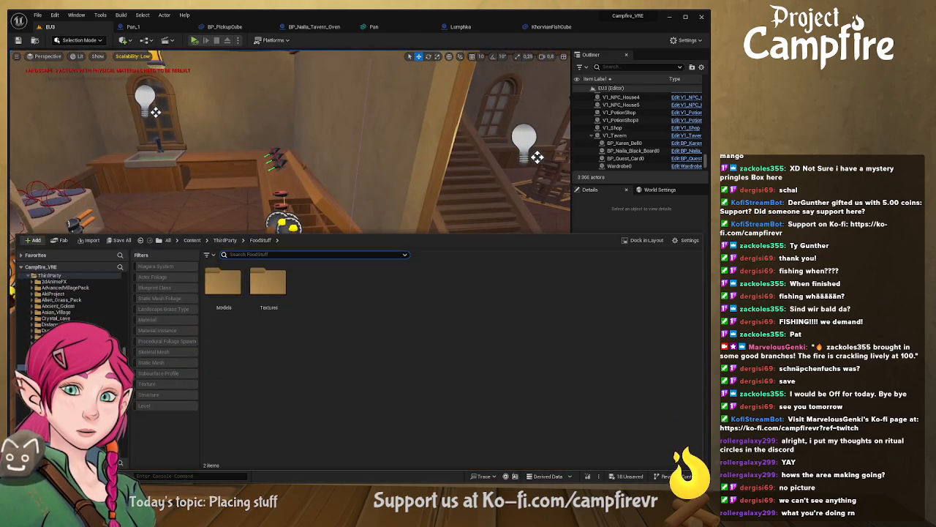
double_click(223, 282)
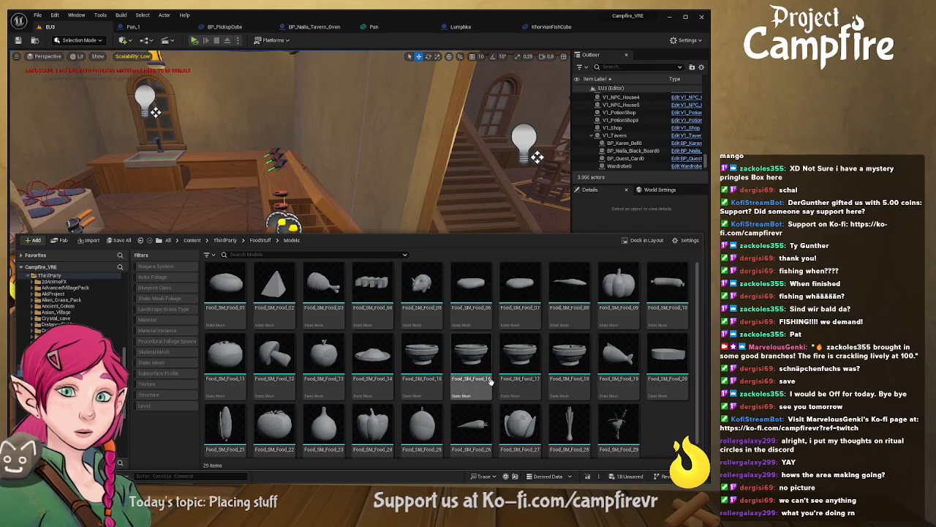
scroll(497, 359, "down", 1)
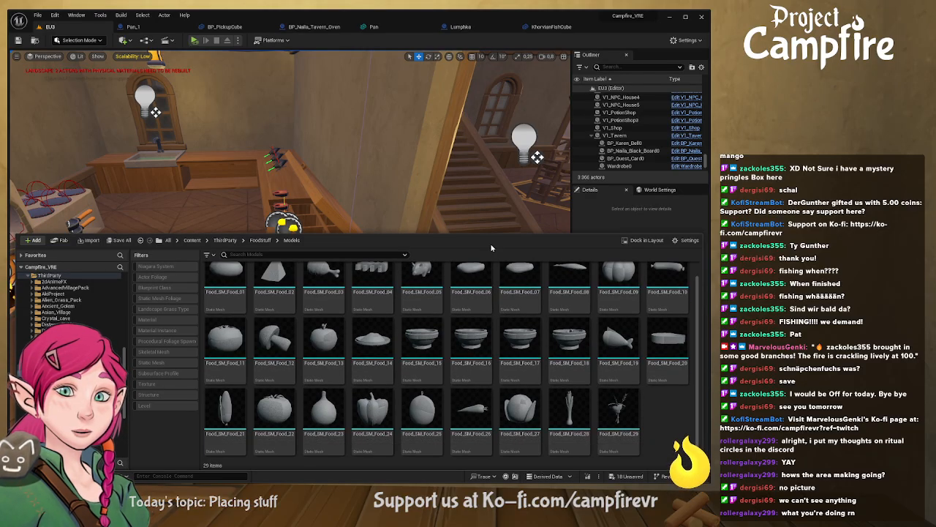
left_click_drag(495, 234, 476, 110)
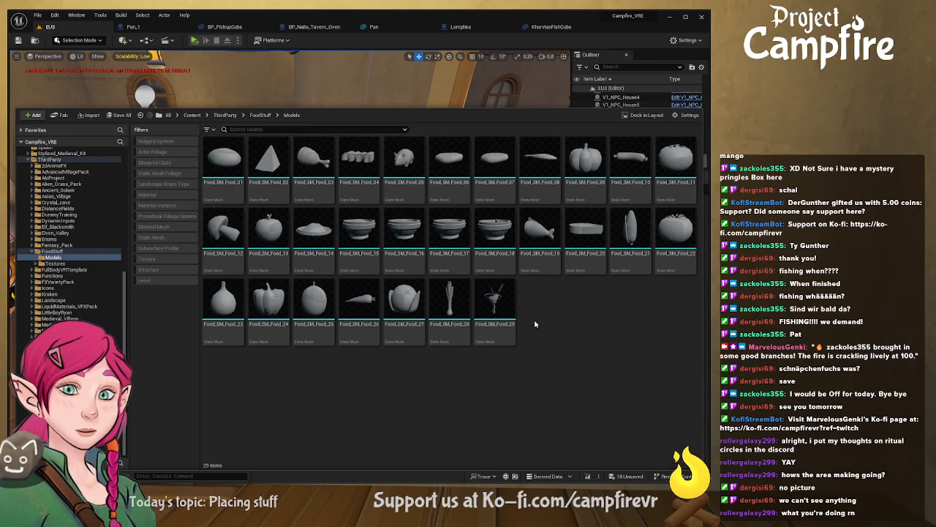
Step: Open the Food_SM_Food_29 static mesh, inspect its shape and close it again
double_click(491, 314)
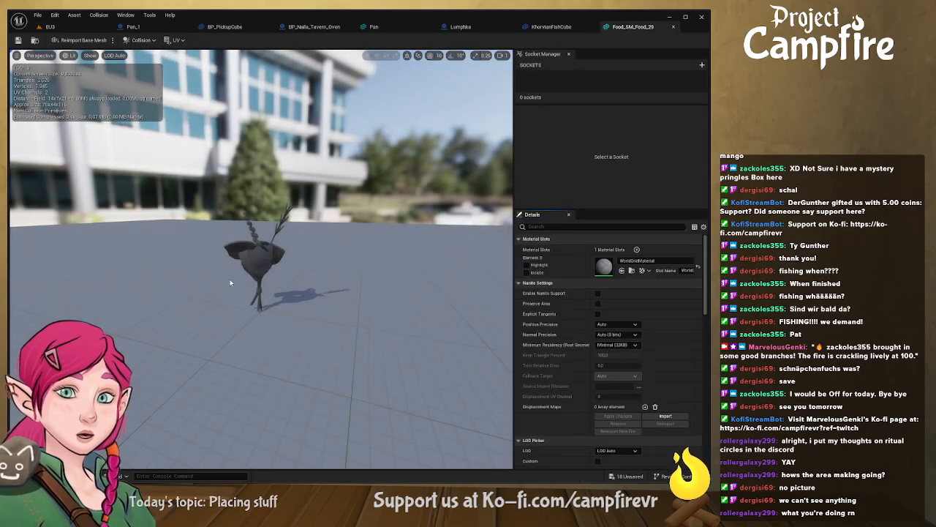
left_click_drag(230, 279, 294, 233)
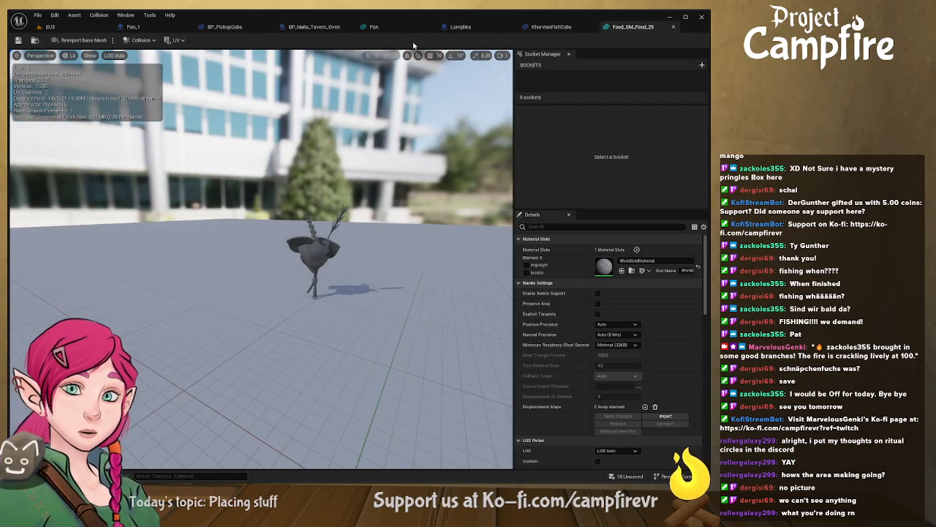
left_click(673, 27)
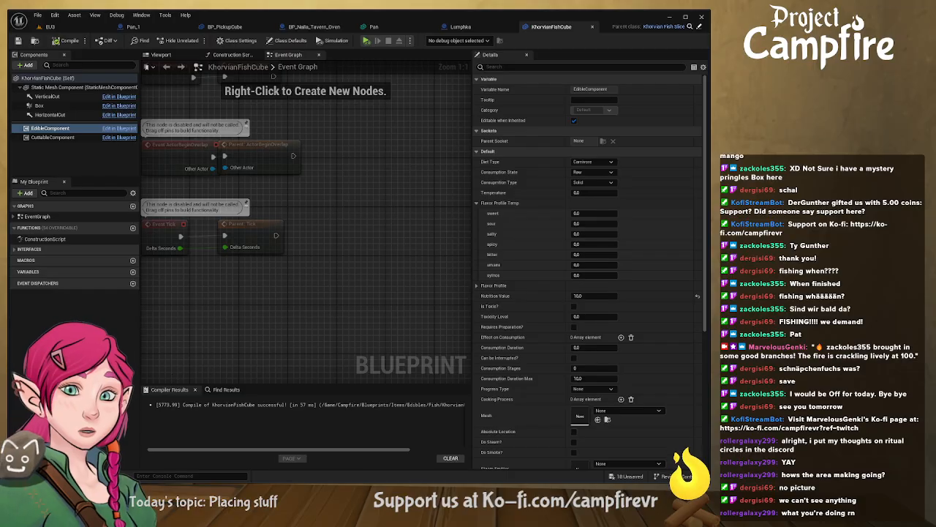
Step: Create a material from the food_base_color texture in folder 01 of the FoodStuff textures
key("ctrl+space")
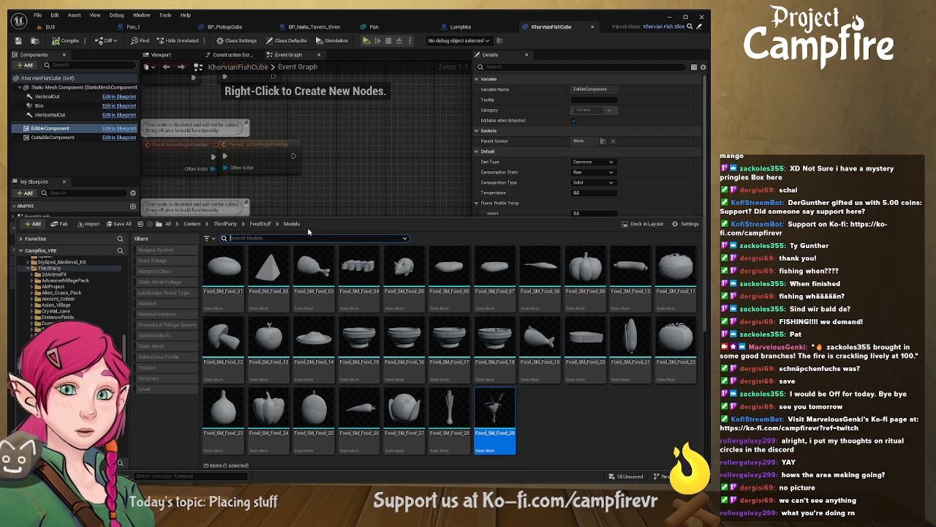
left_click(262, 224)
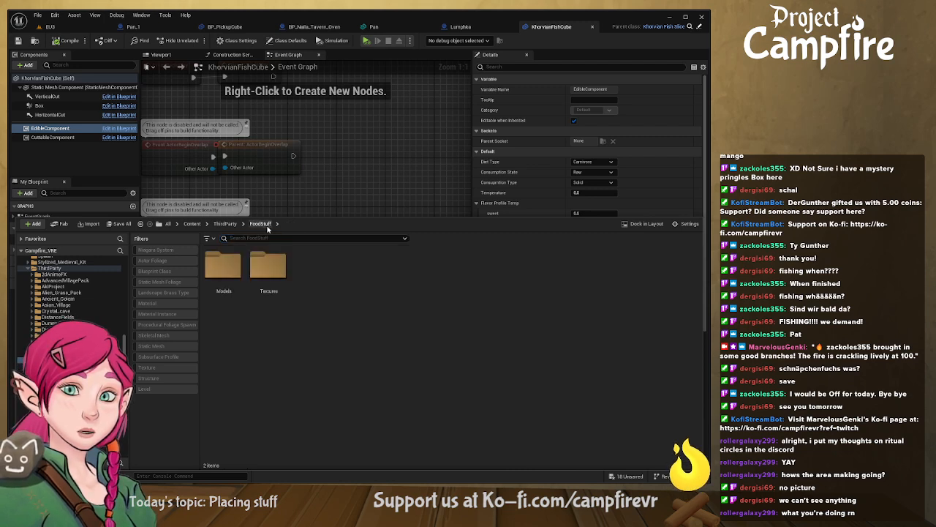
double_click(277, 275)
double_click(223, 307)
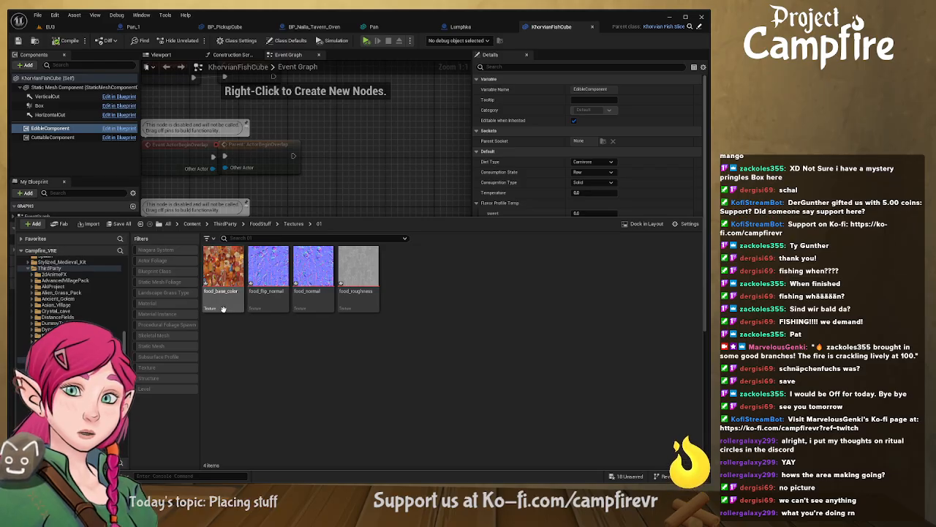
left_click(216, 295)
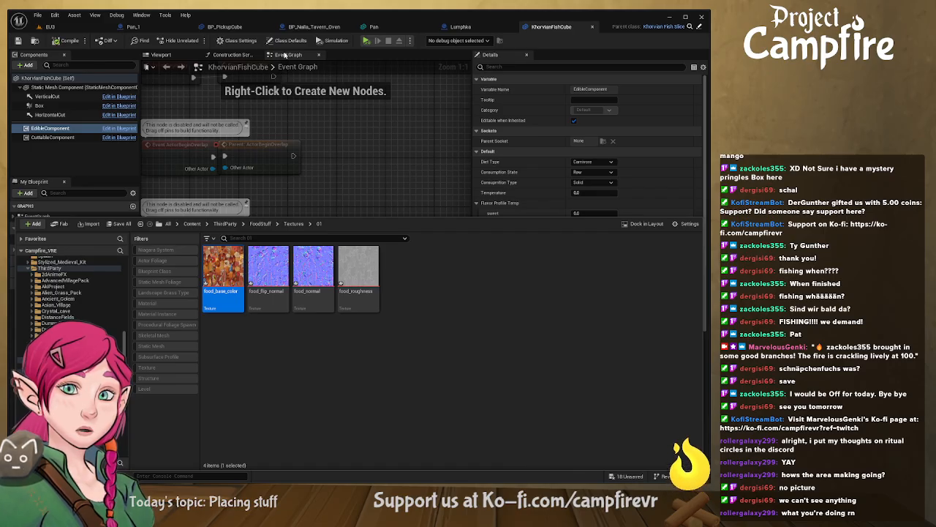
left_click(287, 41)
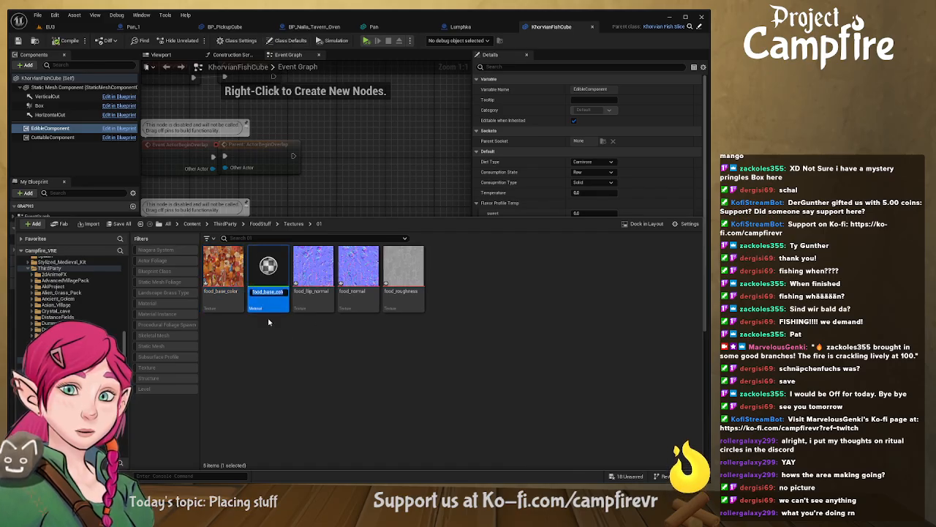
Step: Name the new material food_base_01
key("BackSpace")
key("BackSpace")
key("BackSpace")
key("BackSpace")
key("BackSpace")
key("BackSpace")
key("BackSpace")
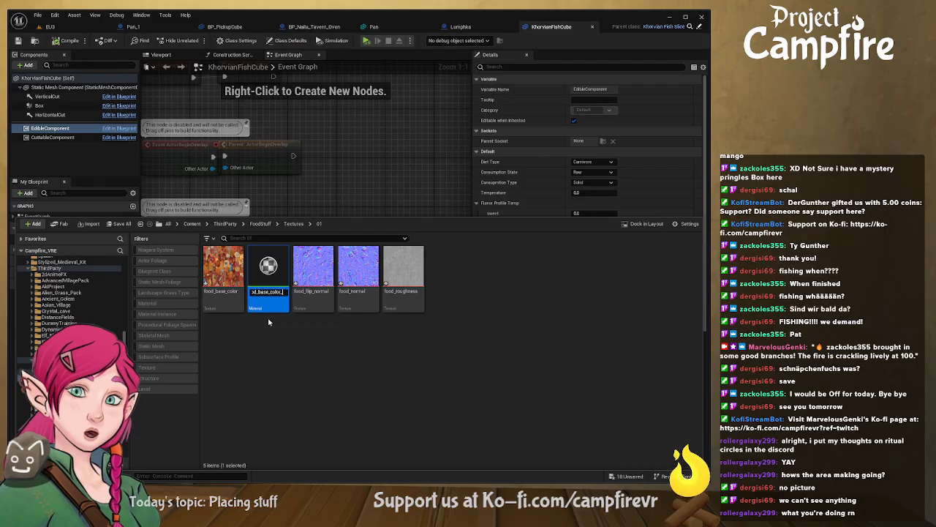
key("BackSpace")
key("BackSpace")
key("BackSpace")
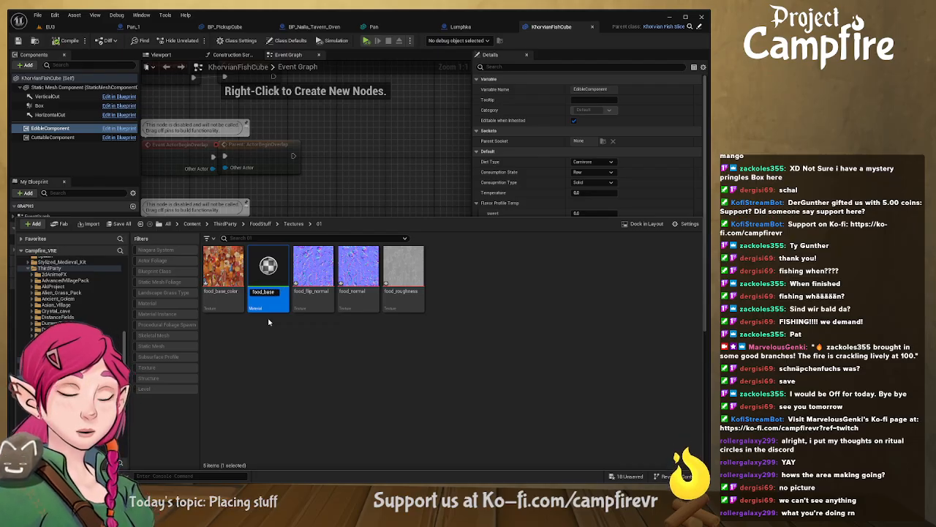
type("_01")
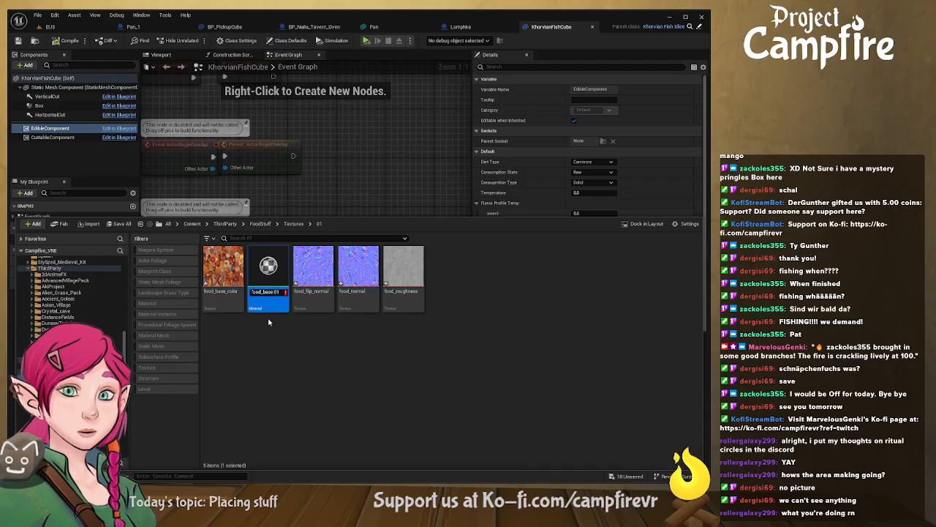
key("Return")
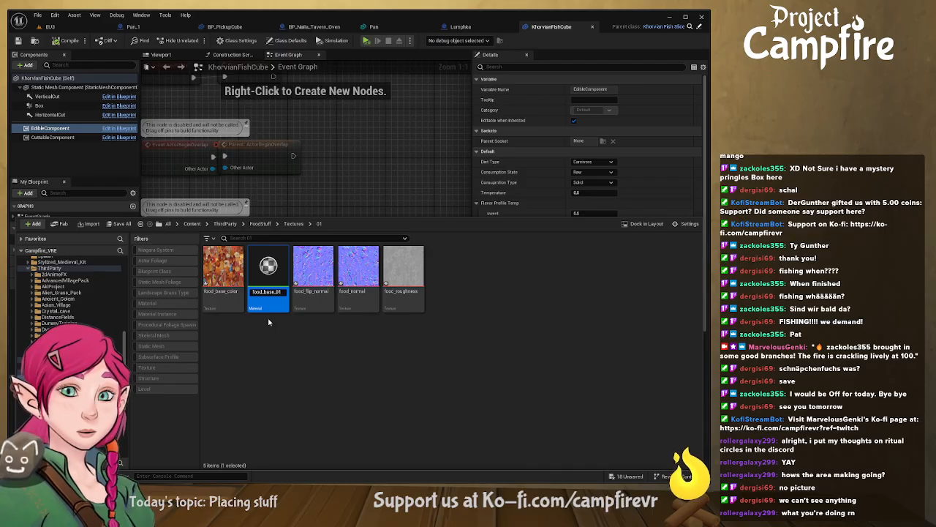
Step: Open the food_base_01 material and add the food_flip_normal, food_normal and food_roughness textures to its graph
double_click(229, 268)
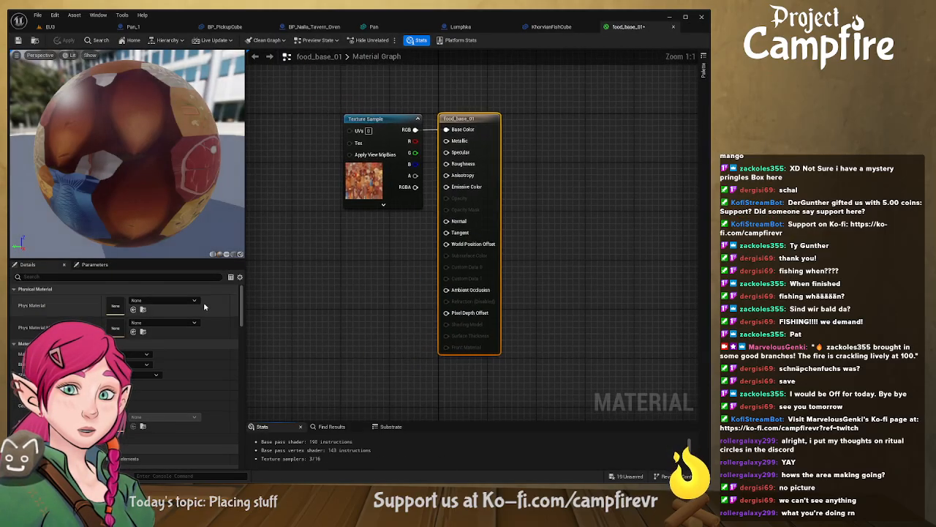
key("ctrl+space")
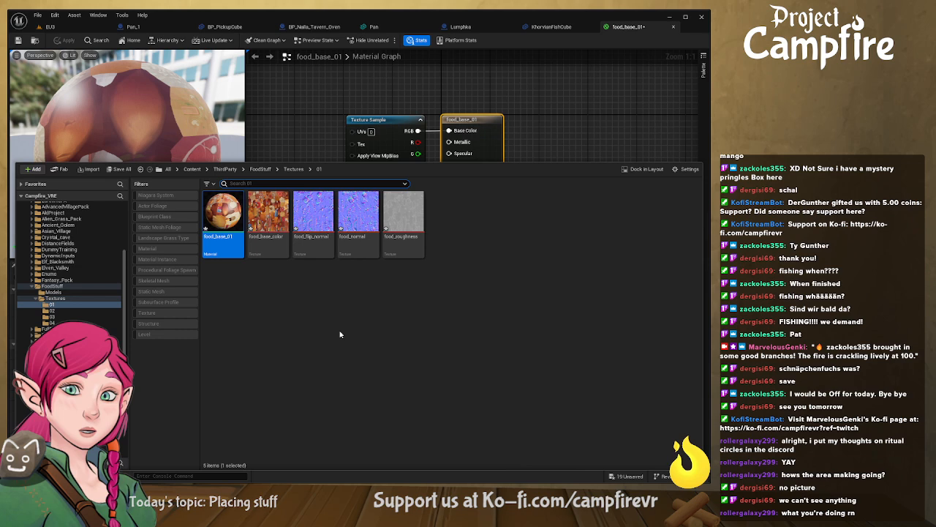
left_click(310, 221)
left_click(364, 214, "ctrl")
left_click_drag(407, 215, 280, 111)
Step: Connect the food_flip_normal texture to the material's Normal input and food_roughness to its Roughness input
left_click_drag(327, 138, 322, 320)
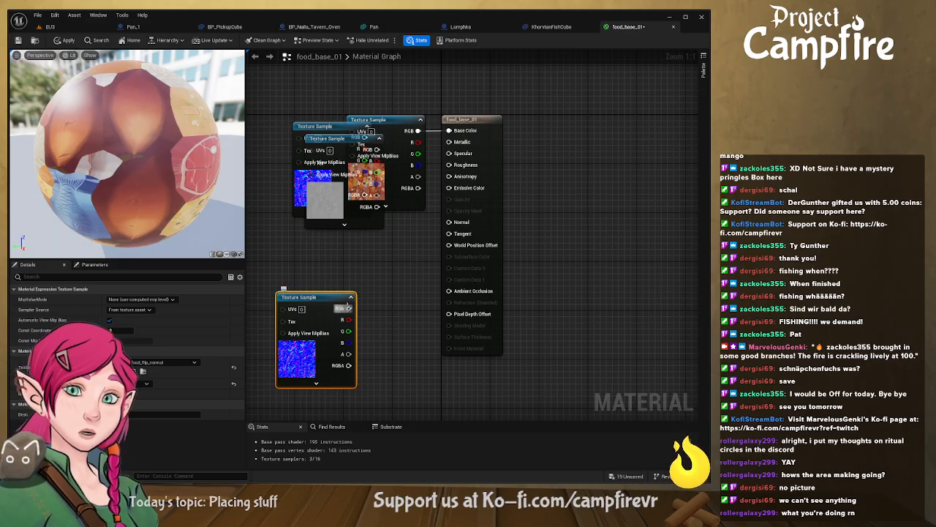
left_click_drag(349, 308, 450, 222)
left_click_drag(343, 186, 284, 271)
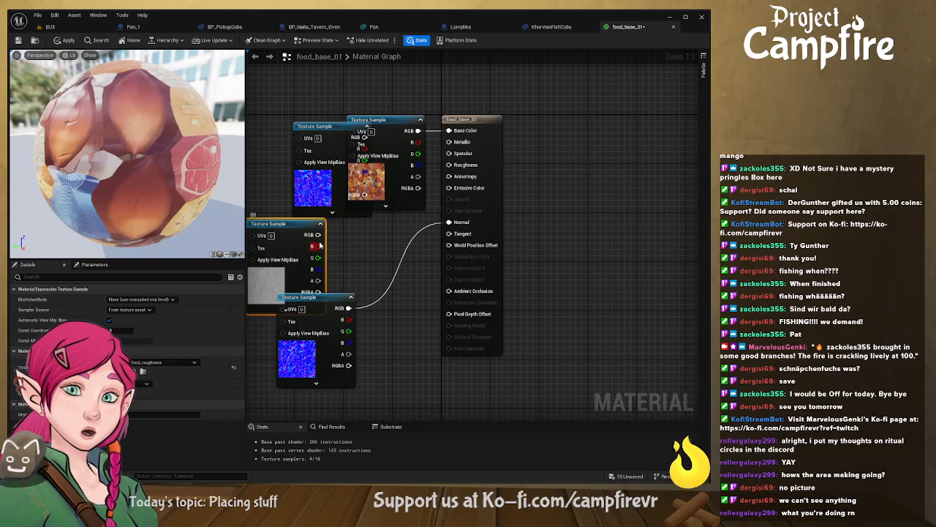
left_click_drag(317, 235, 450, 166)
right_click_drag(453, 170, 603, 184)
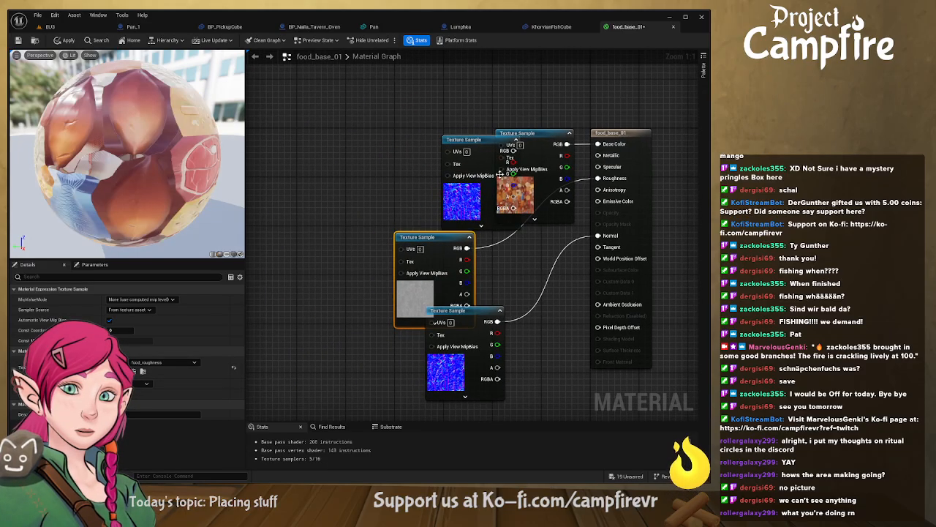
Step: Spread out the four texture nodes and set the food_flip_normal node apart below the others
left_click_drag(469, 139, 311, 139)
left_click_drag(538, 129, 447, 92)
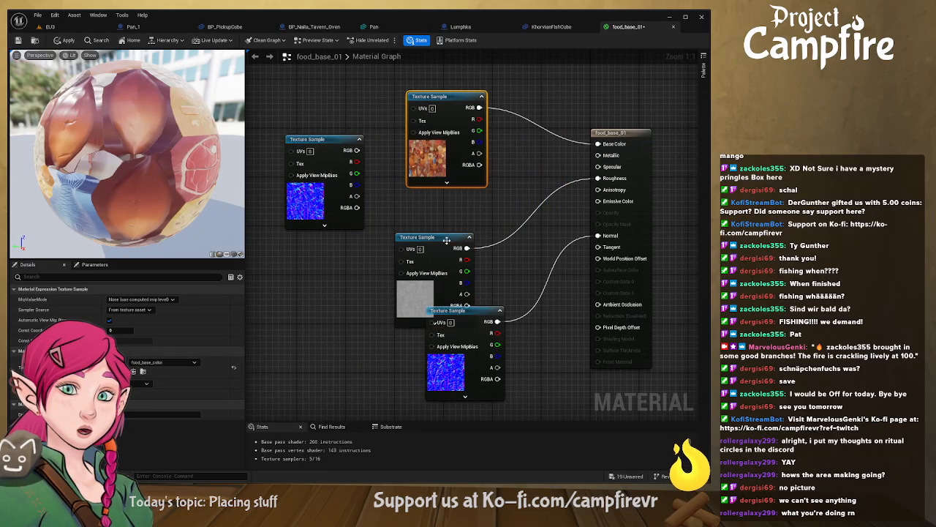
left_click_drag(447, 240, 447, 197)
left_click_drag(483, 316, 444, 302)
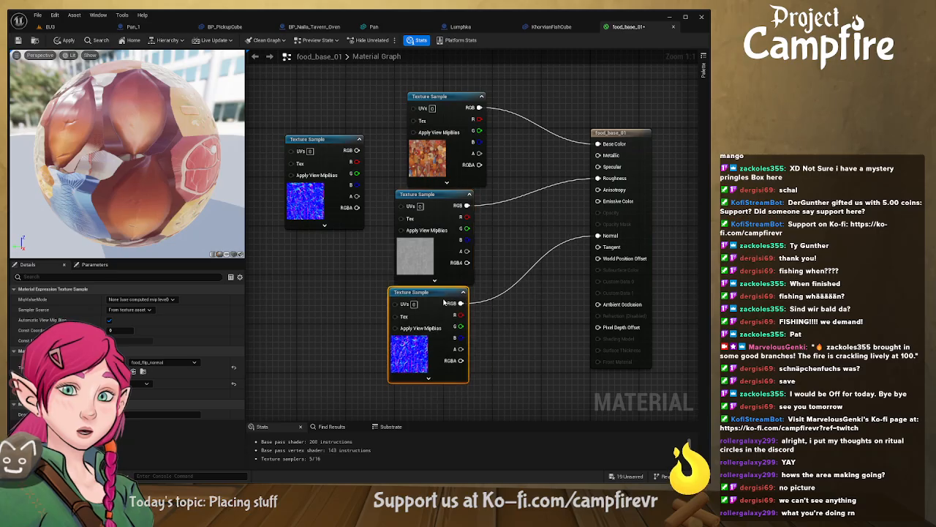
left_click(320, 138)
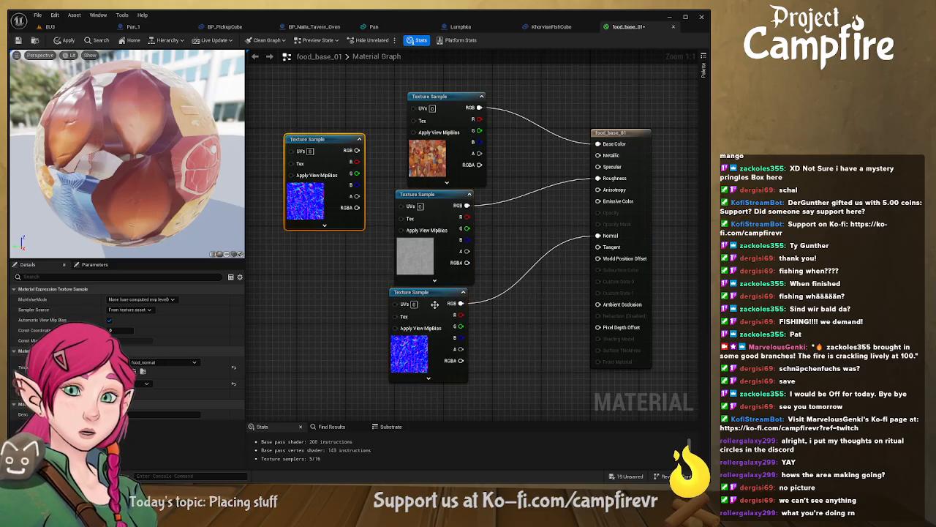
left_click(435, 304)
left_click_drag(445, 298, 419, 334)
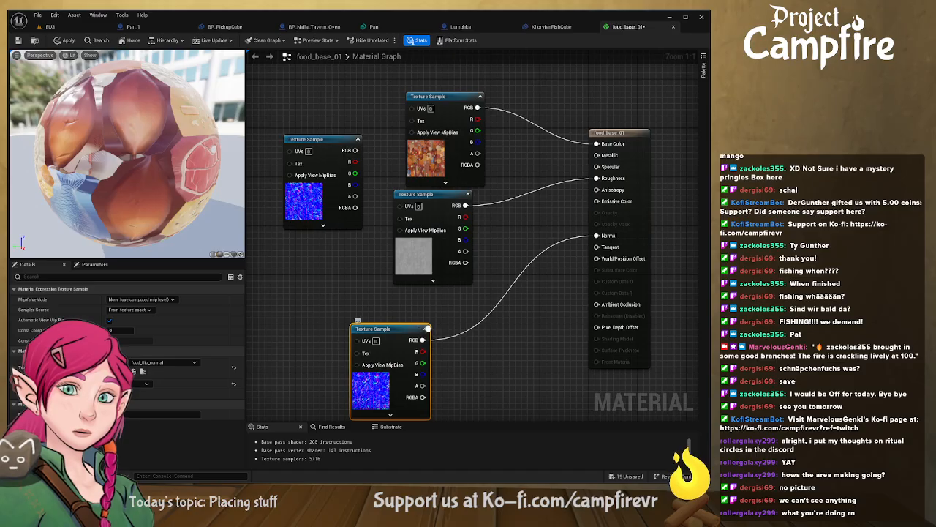
right_click_drag(419, 330, 325, 327)
left_click(295, 243)
right_click_drag(295, 243, 376, 272)
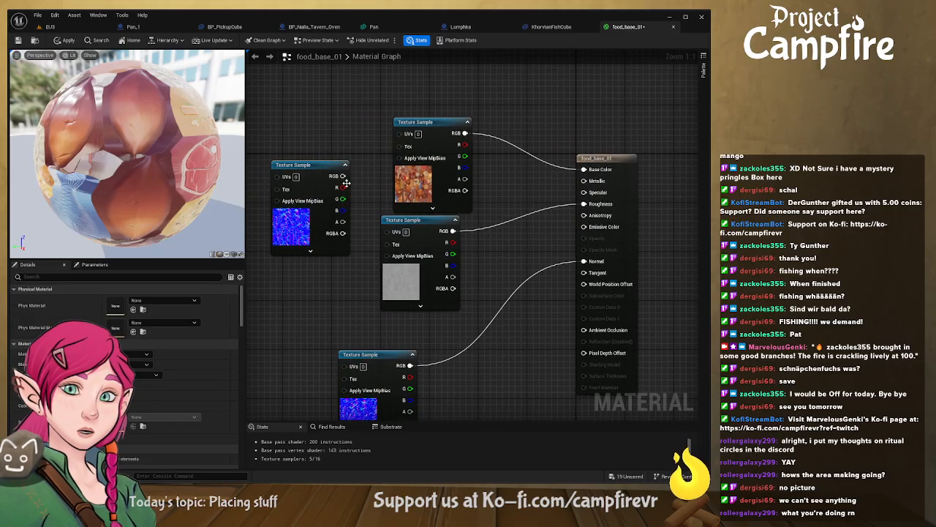
Step: Connect food_normal to the Normal input instead of food_flip_normal, place its node below the roughness node and inspect the preview sphere
left_click_drag(343, 176, 591, 262)
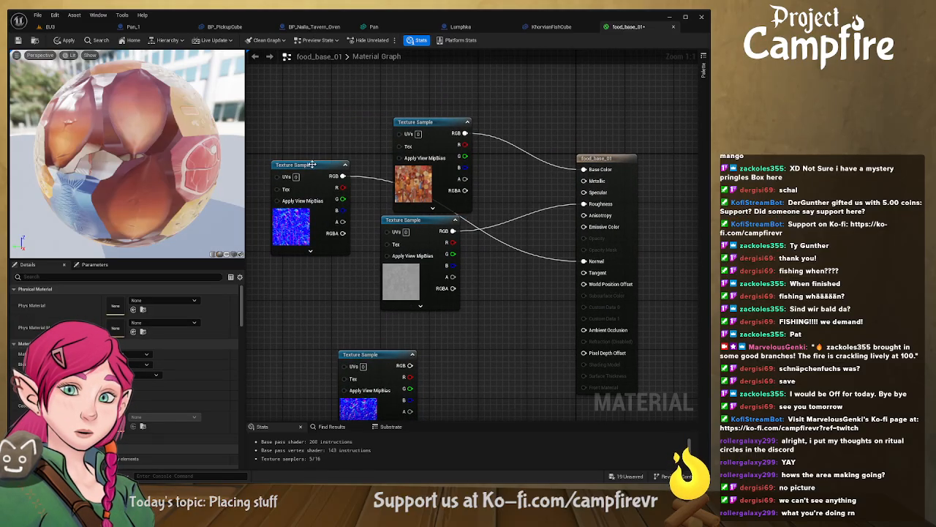
left_click_drag(311, 165, 451, 326)
mouse_move(127, 153)
left_mouse_down()
mouse_move(192, 163)
mouse_move(139, 146)
left_mouse_up()
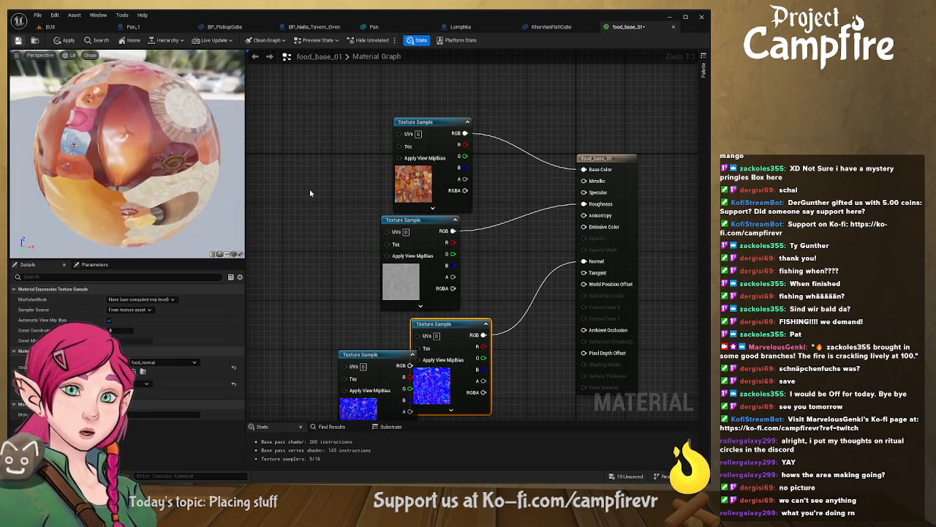
left_click_drag(170, 182, 116, 245)
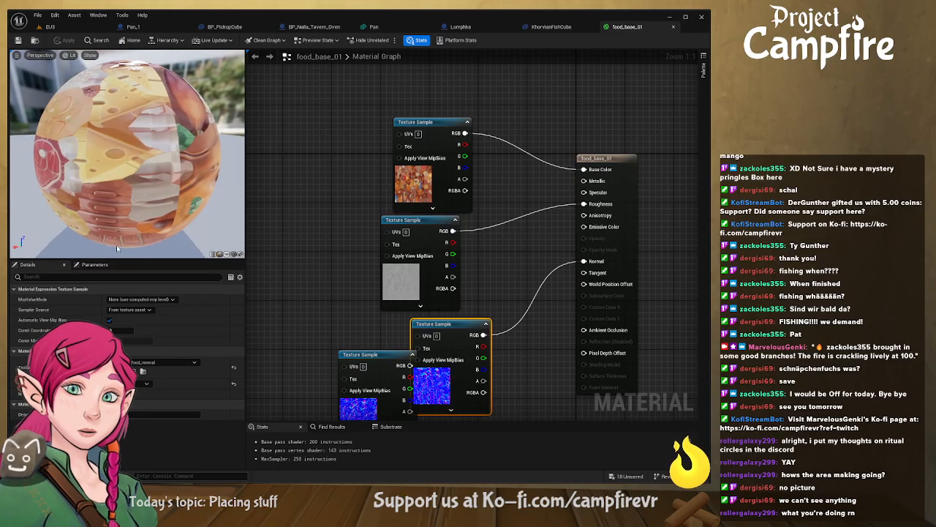
Step: Save the four food textures in folder 01 and return to the FoodStuff Textures folder
key("ctrl+space")
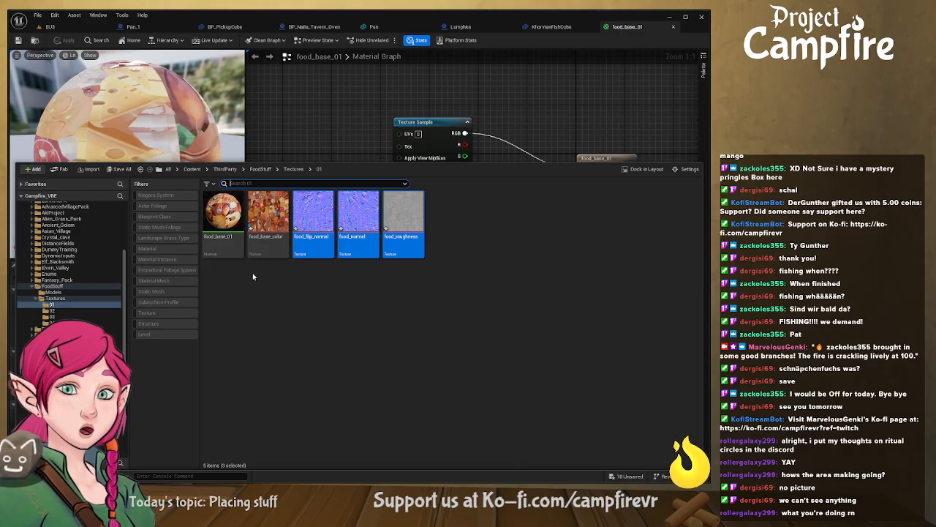
left_click(268, 220)
left_click(421, 245, "shift")
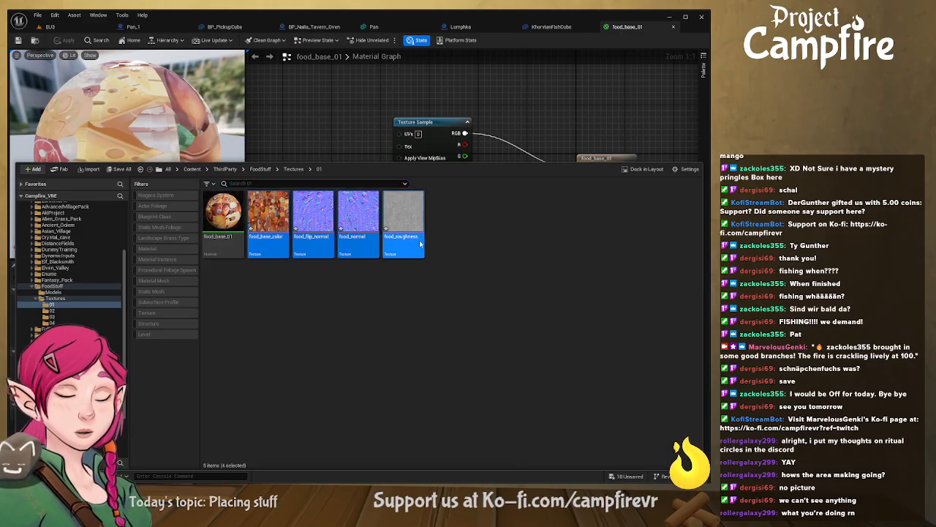
left_click(293, 172)
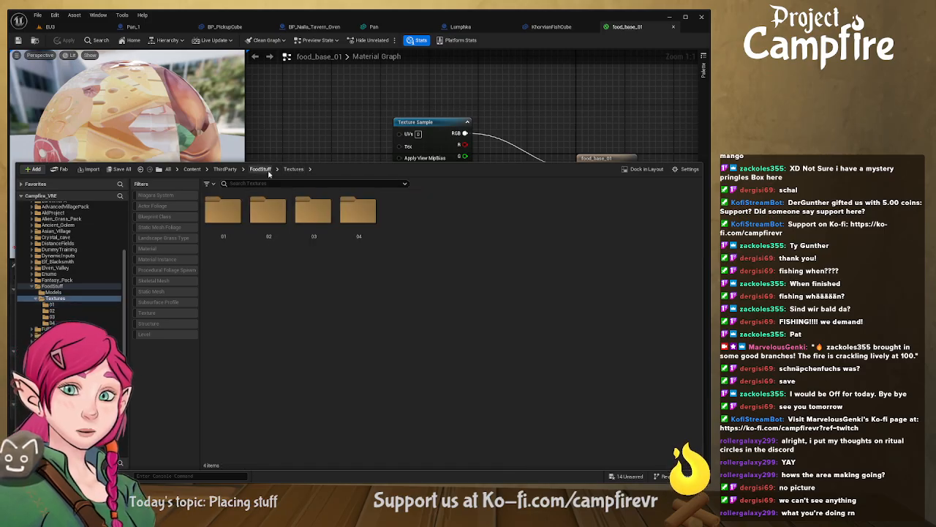
Step: Move the food_base_01 material from folder 01 into the Materials folder of Campfire's Assets
double_click(223, 212)
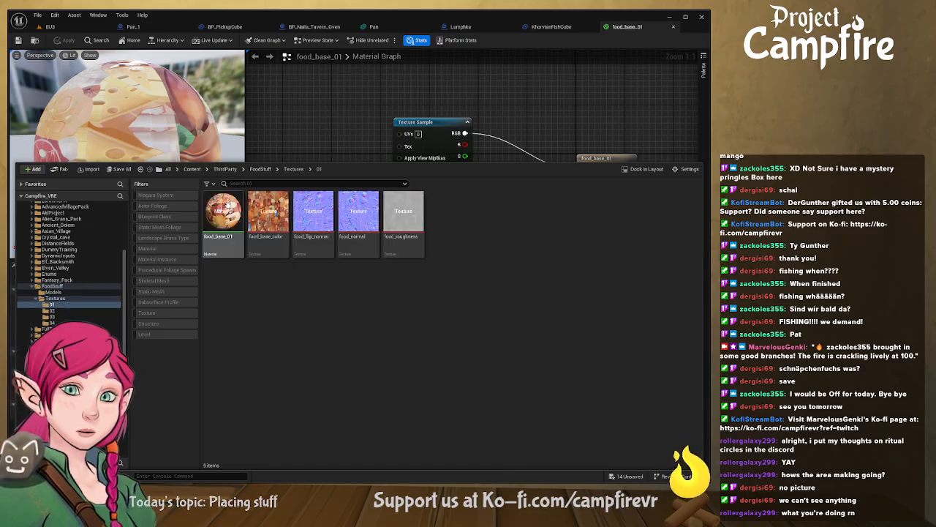
left_click(223, 212)
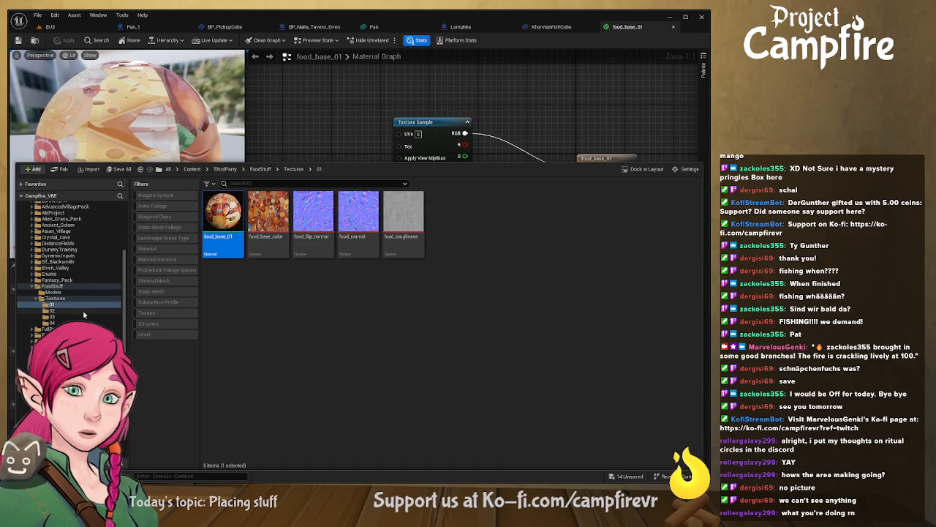
scroll(83, 309, "up", 5)
left_click(29, 218)
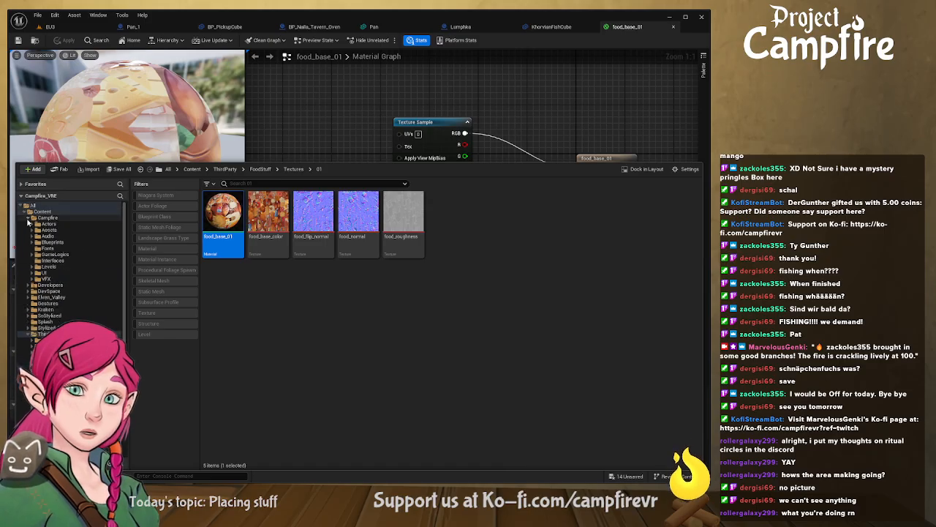
left_click(32, 230)
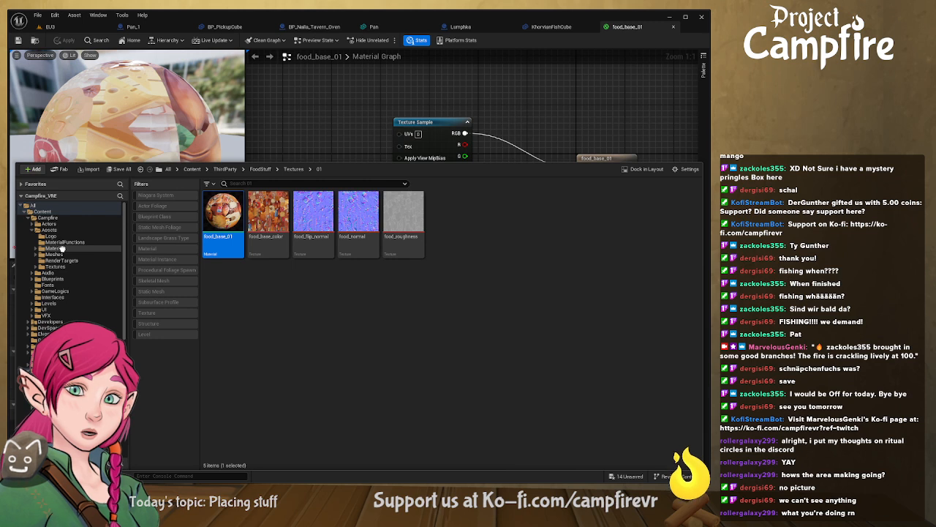
left_click(100, 269)
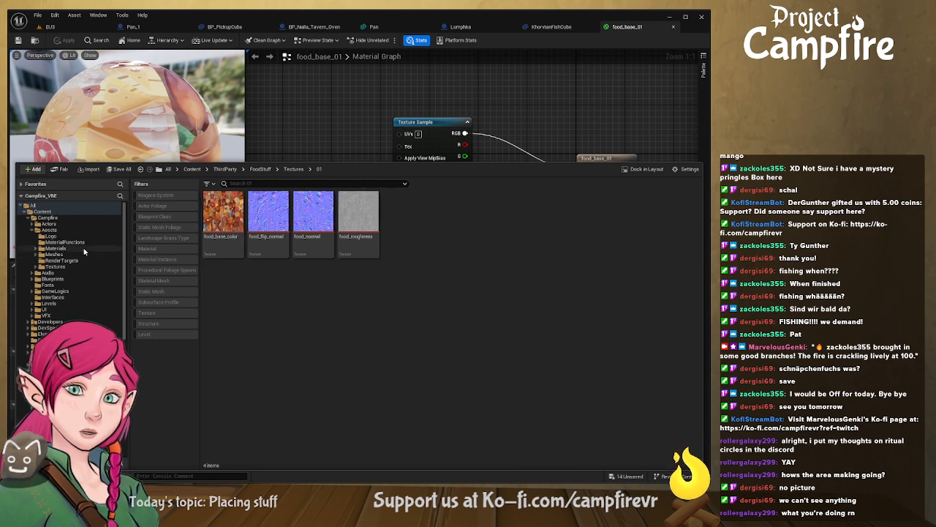
Step: Create a material from the DefaultMaterial_Base_color texture in Textures folder 02 and name it FoodDefaultMaterial_Base
left_click(293, 169)
double_click(271, 234)
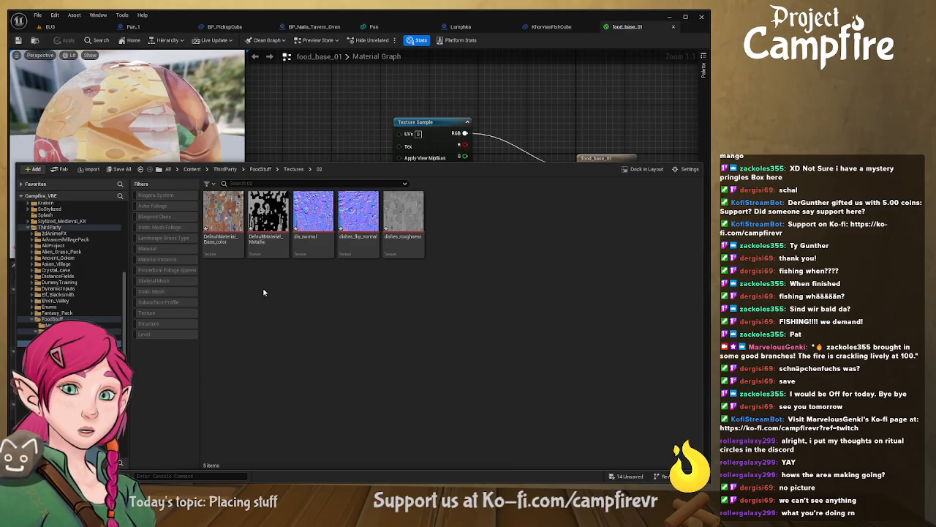
left_click(222, 246)
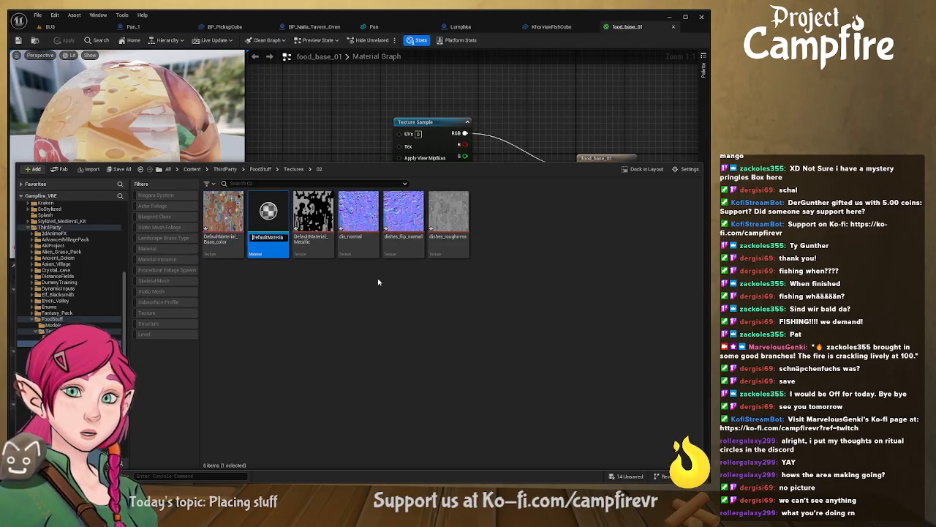
type("f")
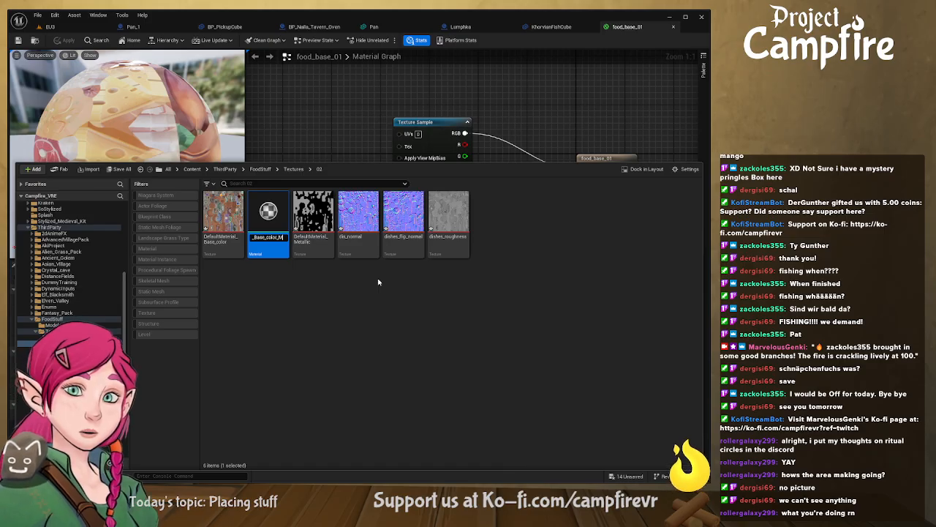
key("BackSpace")
key("BackSpace")
key("BackSpace")
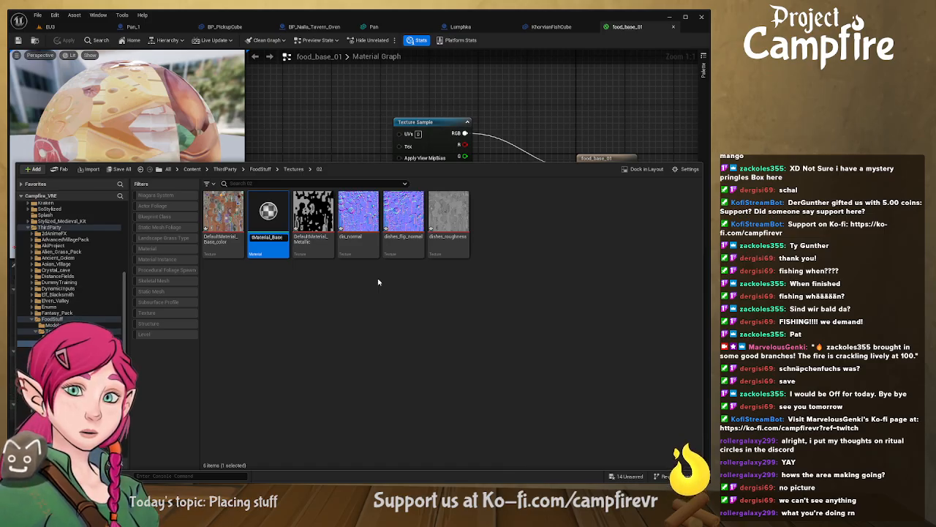
key("Return")
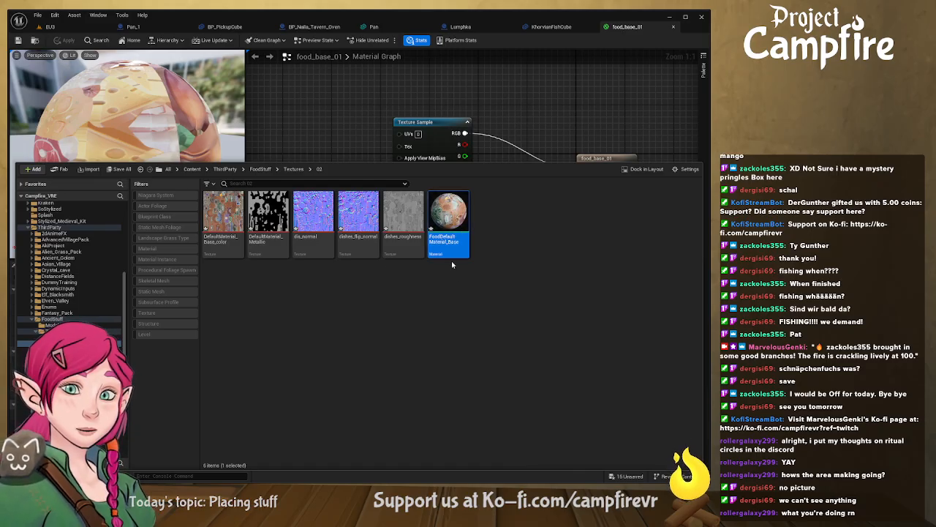
Step: Open the FoodDefaultMaterial_Base material, move its base colour node away from the output node and rotate the preview sphere
double_click(450, 218)
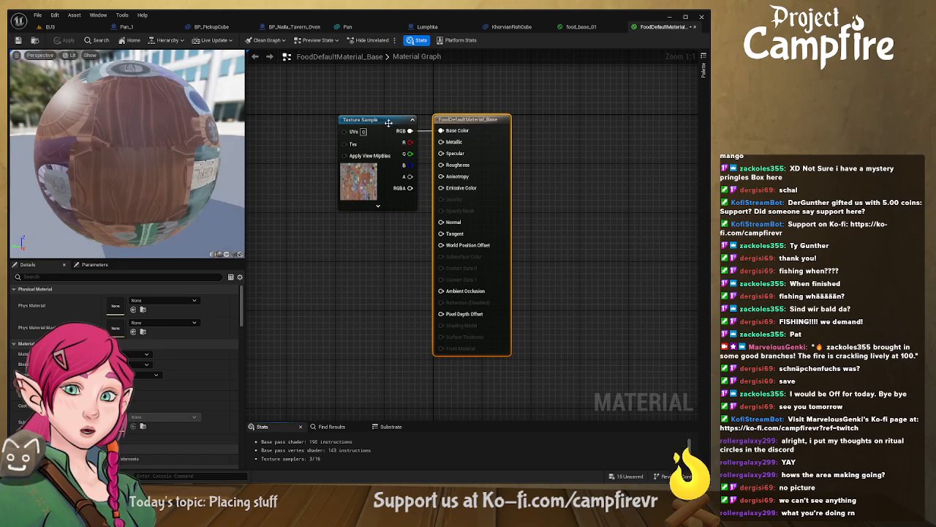
left_click_drag(358, 120, 278, 101)
left_click_drag(167, 173, 269, 173)
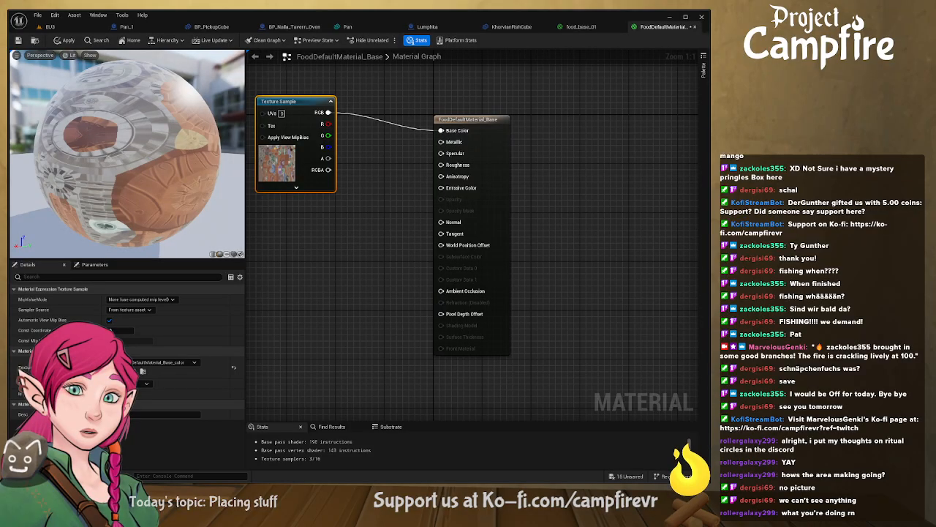
Step: Add DefaultMaterial_Metallic, dis_normal and dishes_roughness to the graph and connect them to the Metallic, Normal and Roughness inputs
key("ctrl+space")
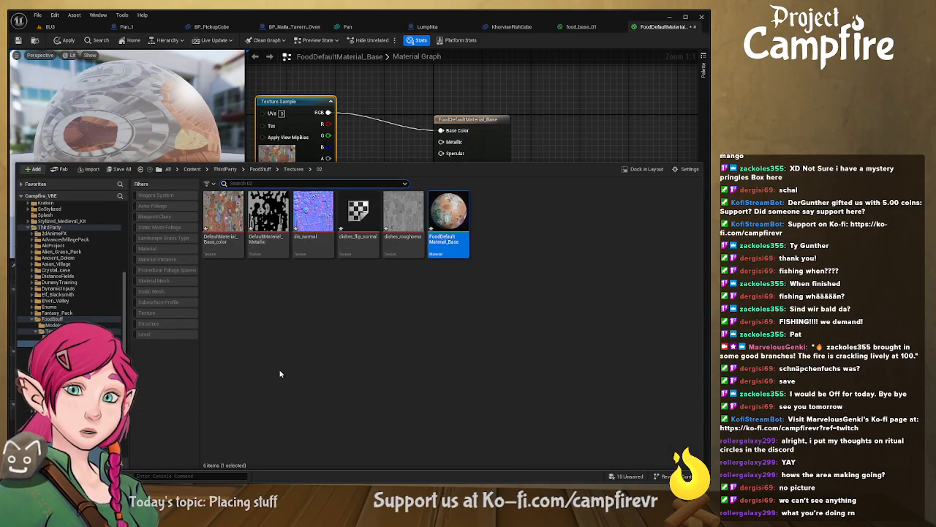
left_click(270, 254)
left_click(313, 219, "ctrl")
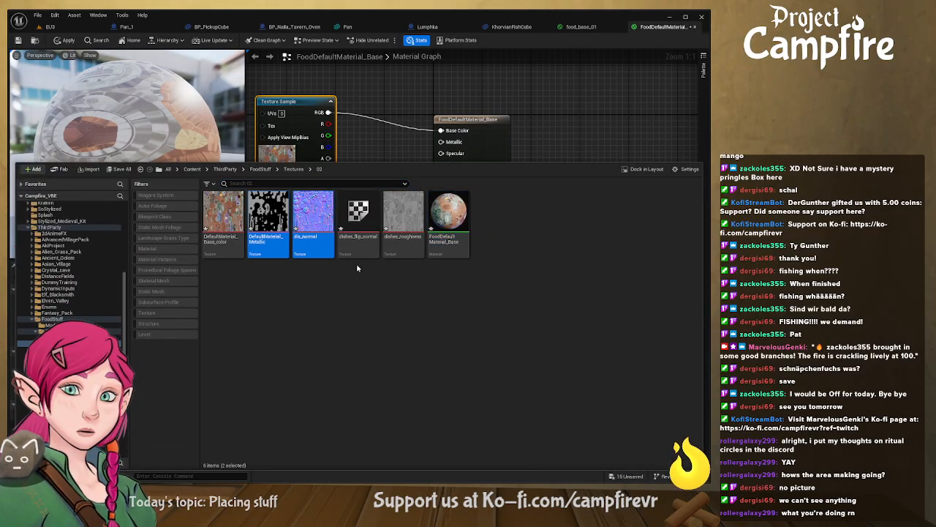
left_click(413, 247, "ctrl")
left_click_drag(367, 136, 368, 137)
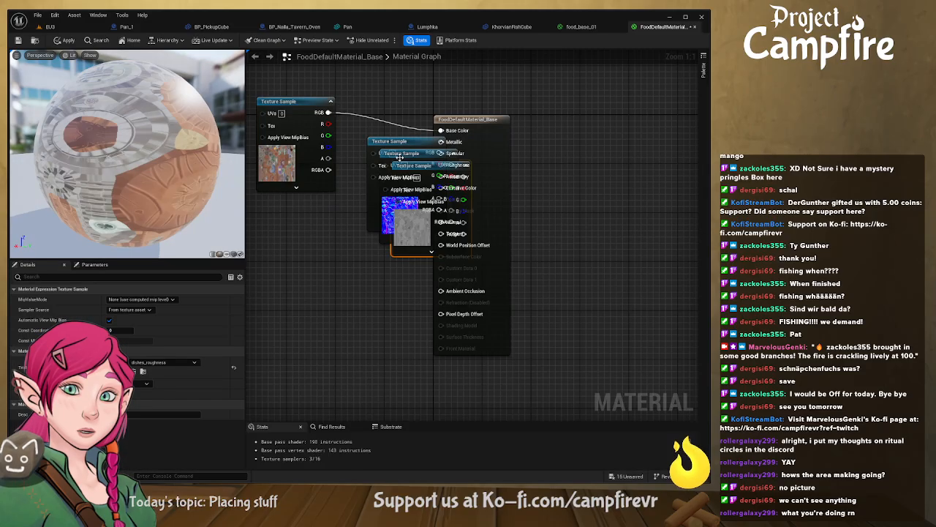
left_click_drag(421, 162, 441, 221)
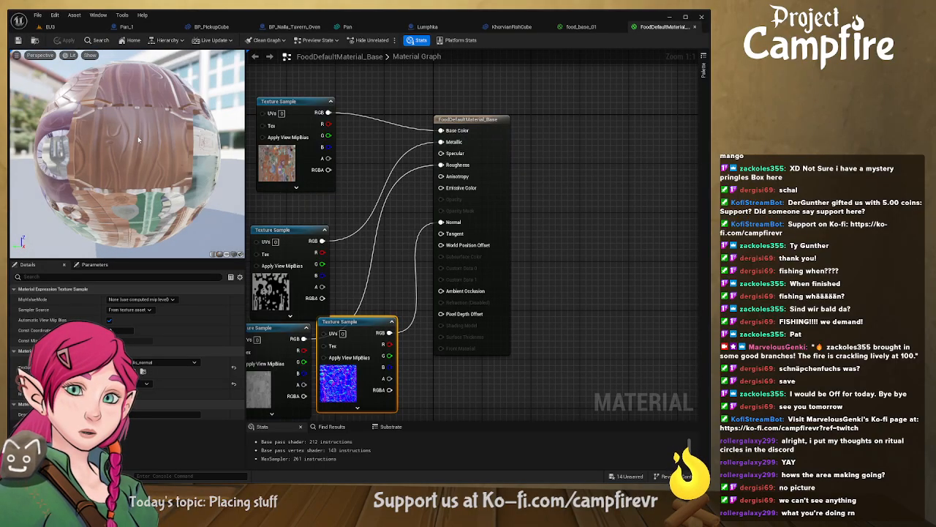
mouse_move(230, 114)
left_mouse_down()
mouse_move(196, 173)
mouse_move(208, 143)
mouse_move(157, 139)
mouse_move(191, 150)
mouse_move(147, 139)
mouse_move(176, 157)
mouse_move(124, 143)
mouse_move(172, 150)
left_mouse_up()
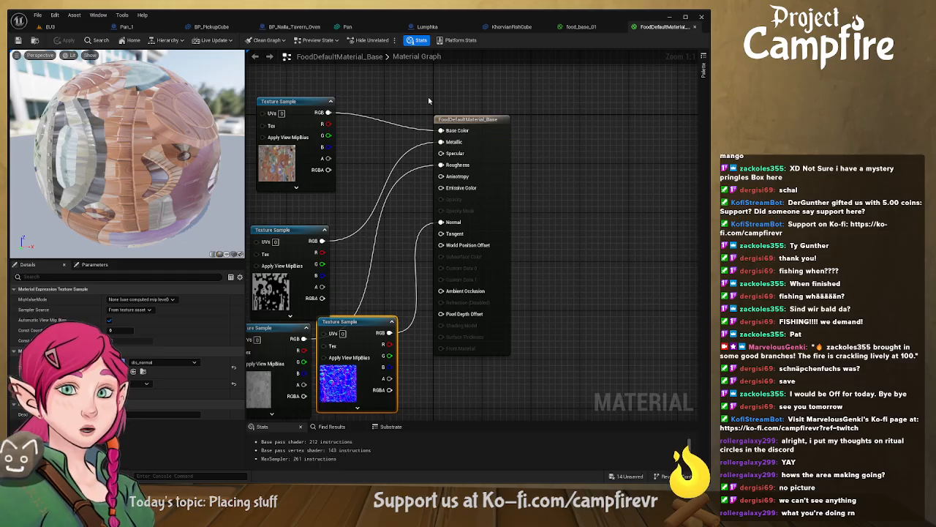
Step: Close the editors of both food materials and show the assets in FoodStuff Textures folder 02
left_click(695, 27)
left_click(674, 27)
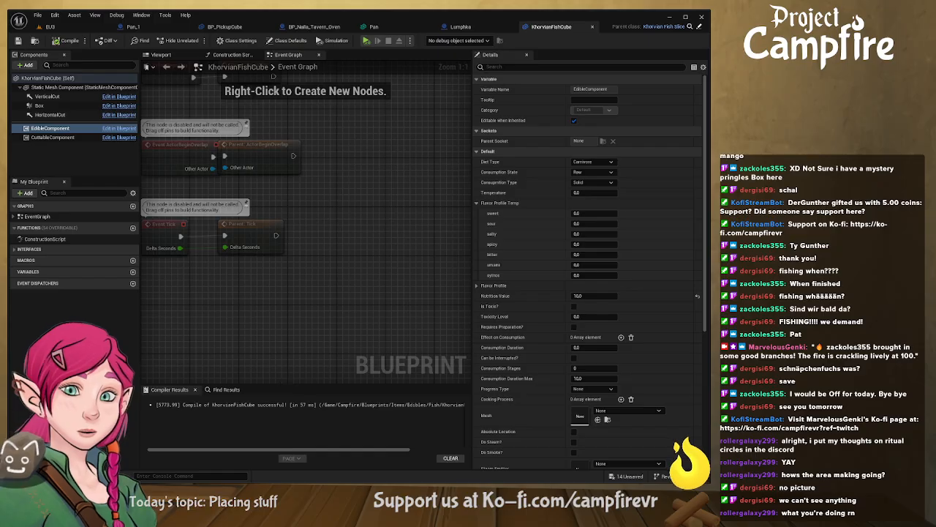
left_click(41, 476)
left_click(418, 370)
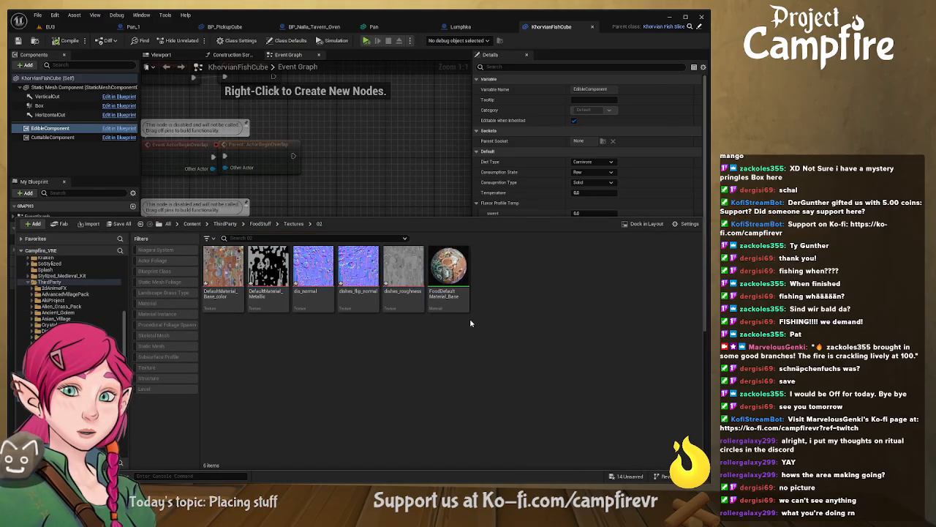
Step: Move the FoodDefaultMaterial_Base material into the Materials folder under Campfire Assets and save the five textures in folder 02
left_click(455, 302)
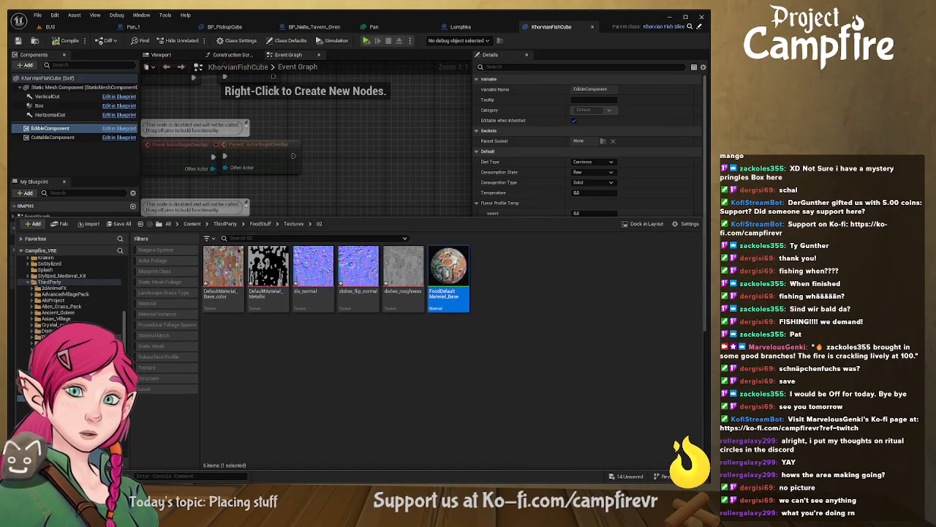
scroll(82, 320, "up", 5)
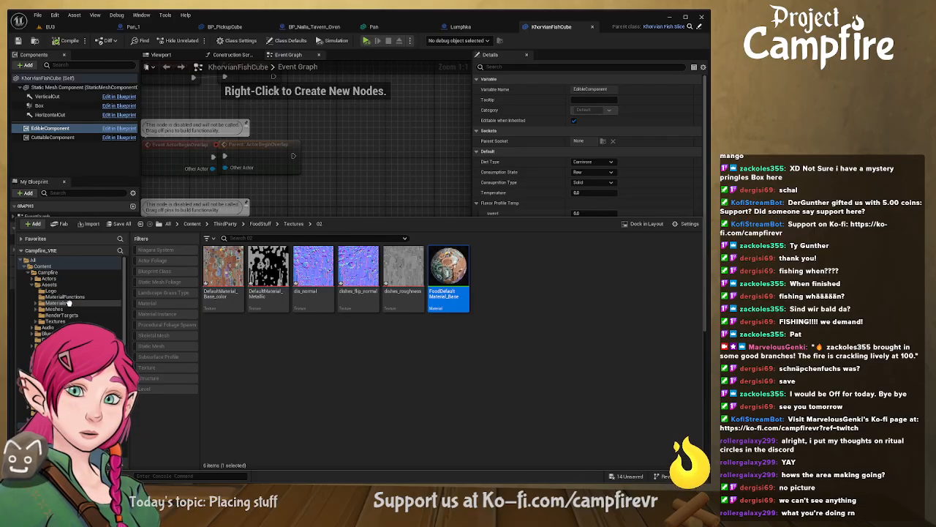
left_click(223, 286)
left_click(391, 280, "shift")
key("ctrl+s")
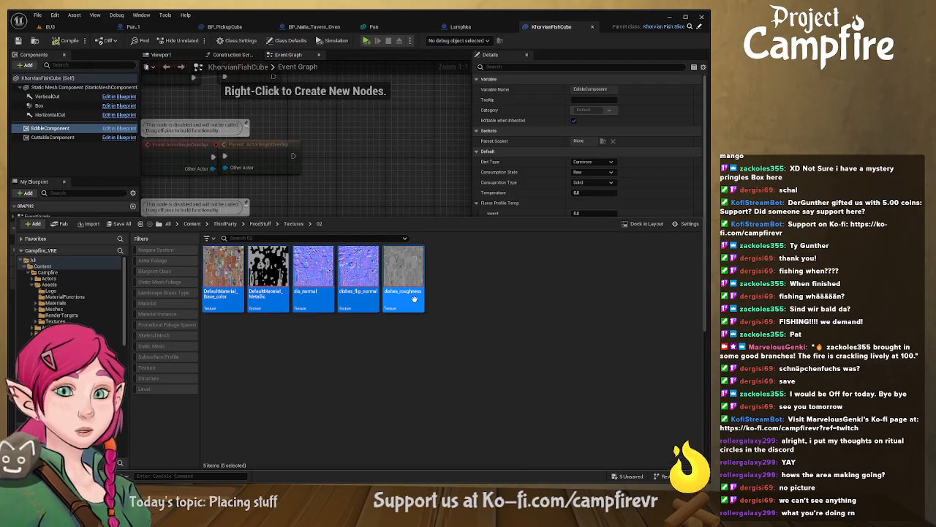
Step: Create a material named food_base_02 from the food_base_color texture in Textures folder 03, open it and rotate its preview sphere
left_click(291, 224)
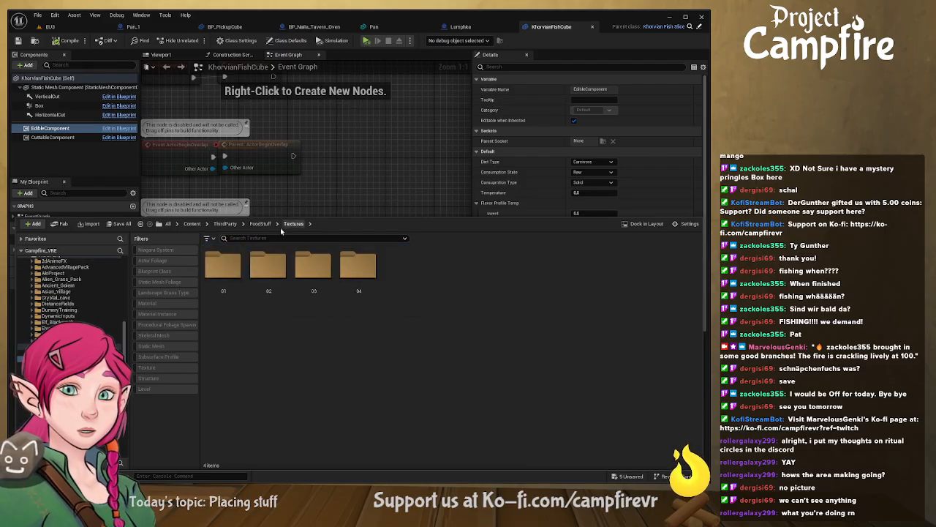
double_click(314, 283)
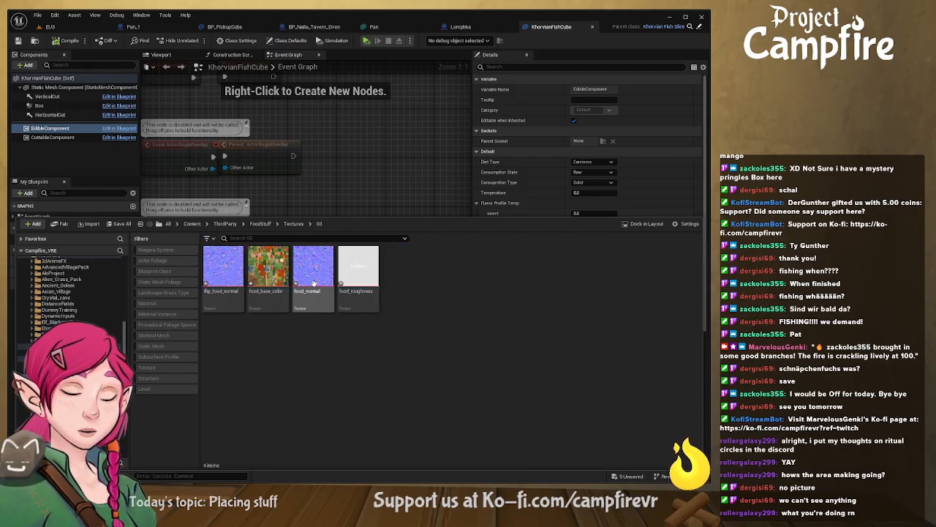
left_click(265, 305)
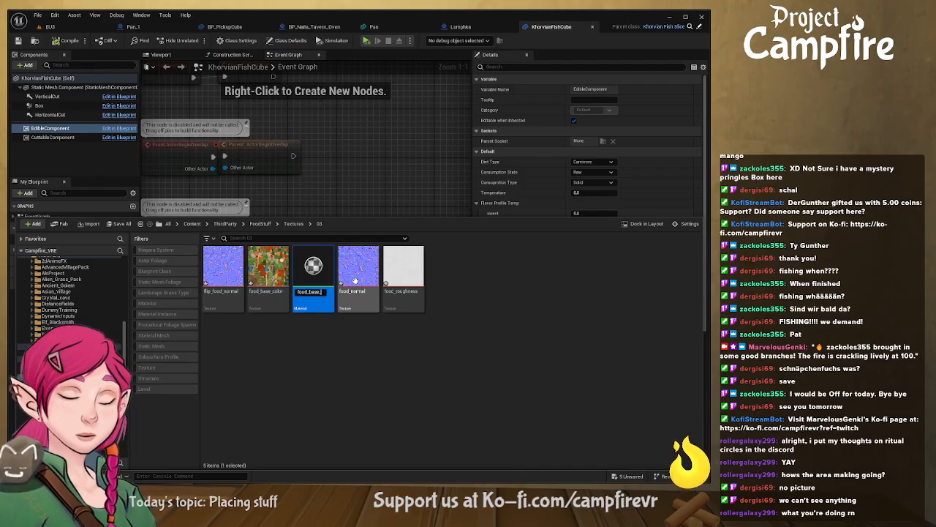
key("Return")
double_click(272, 300)
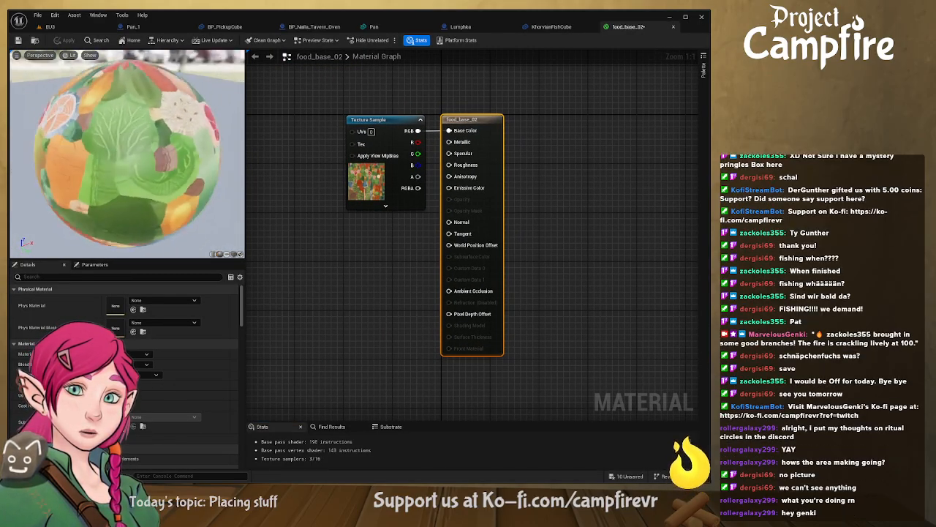
left_click_drag(108, 184, 50, 141)
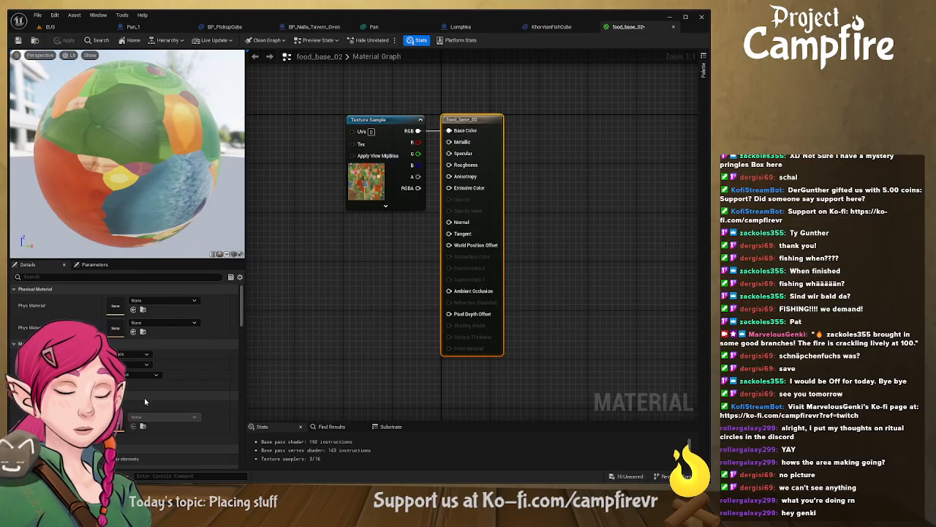
Step: Add food_normal and food_roughness to the graph, connect food_normal to the Normal input and move the roughness node clear of the base colour node
key("ctrl+space")
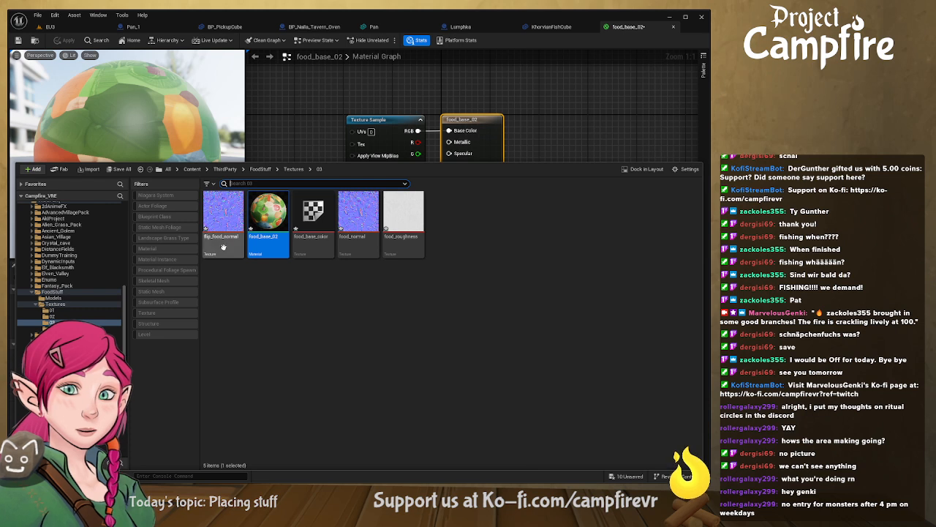
left_click(224, 247)
left_click(315, 249)
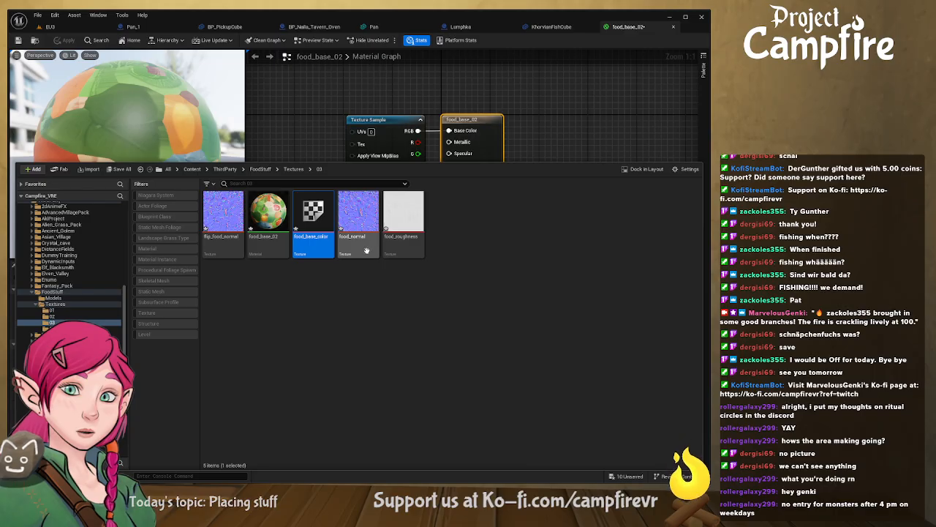
left_click(366, 249)
left_click_drag(404, 219, 449, 221)
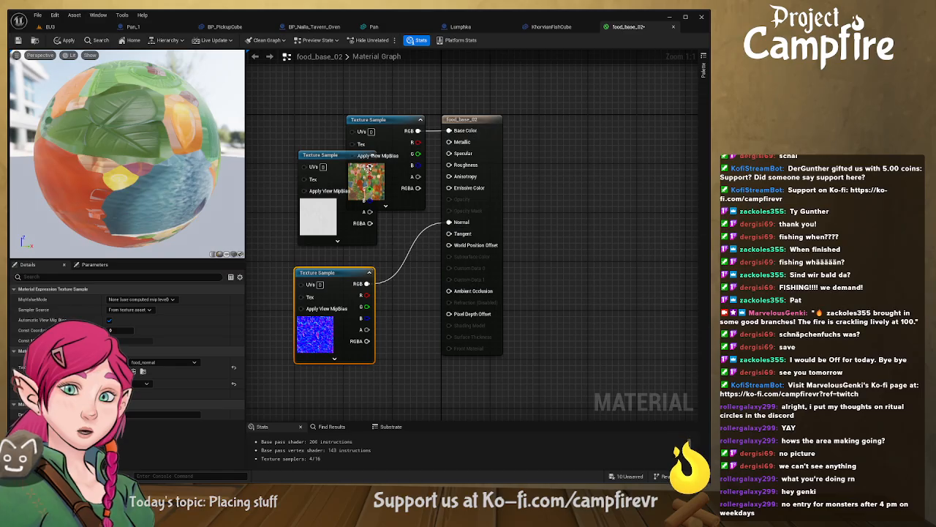
left_click_drag(298, 155, 265, 186)
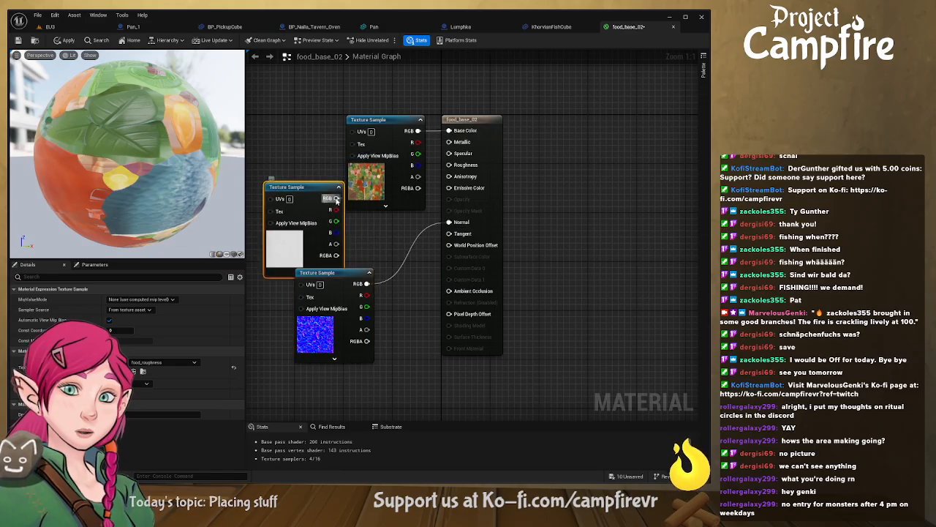
Step: Connect the food_roughness texture sample to the Roughness input of food_base_02, and save and close the material
left_click_drag(337, 198, 476, 167)
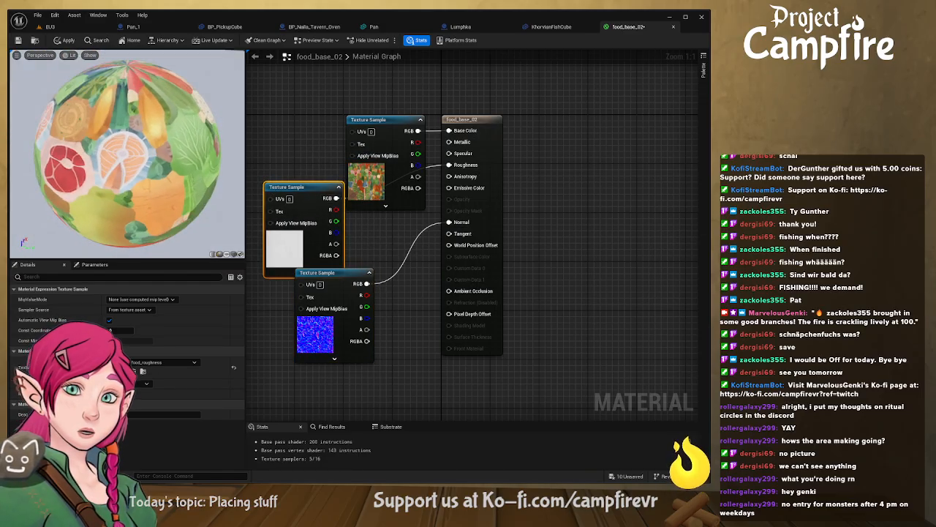
left_click(97, 40)
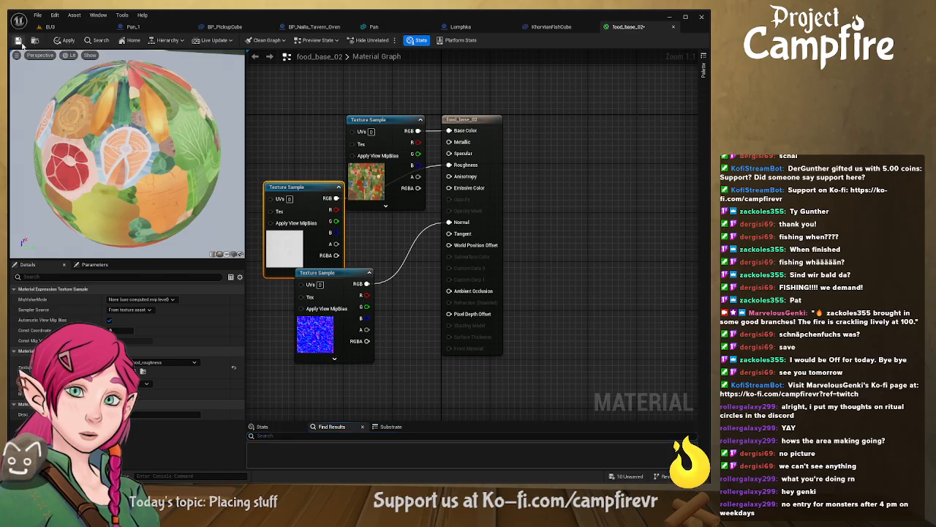
key("ctrl+s")
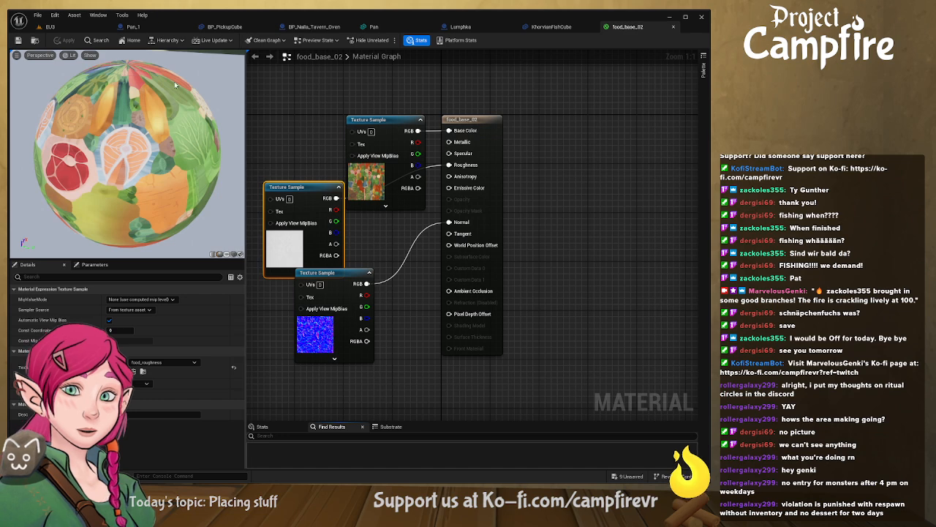
left_click(673, 27)
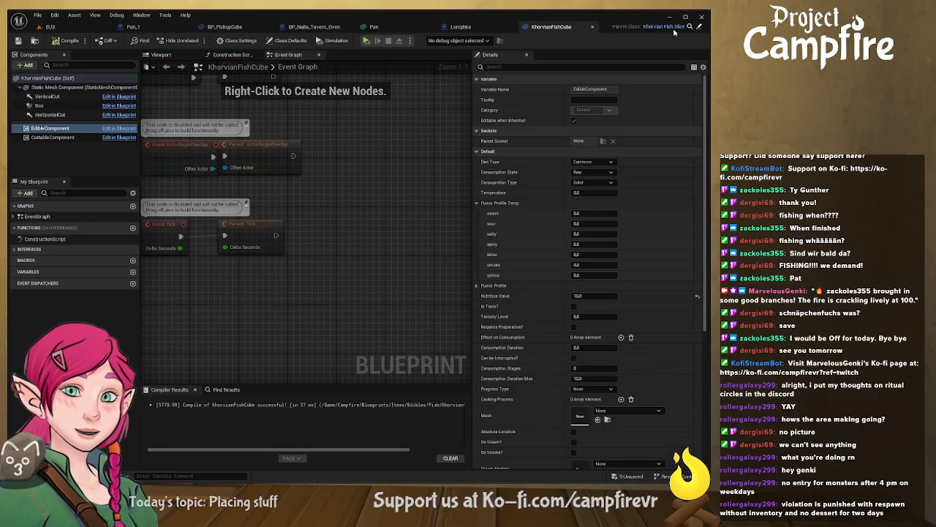
Step: Select and save the food_base_color, food_normal, food_roughness and flip_food_normal textures in the FoodStuff Textures/03 folder
key("ctrl+space")
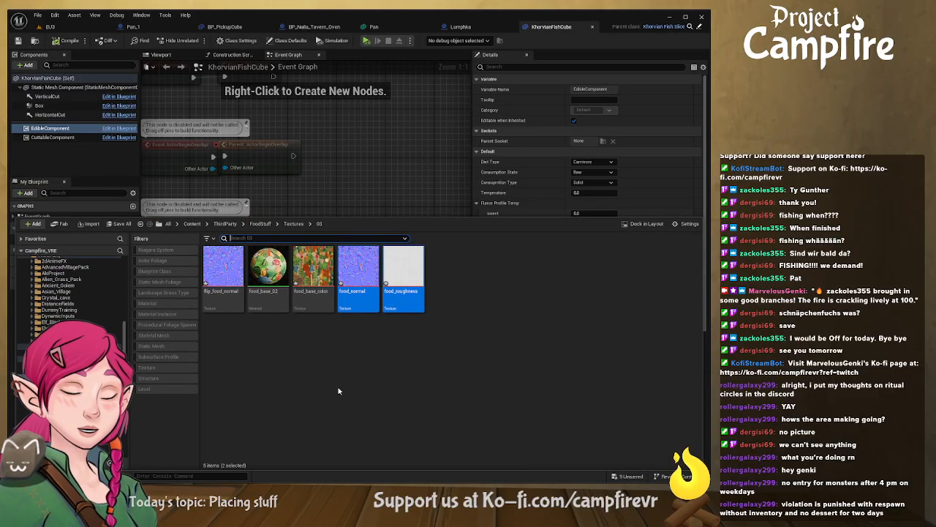
left_click(316, 298)
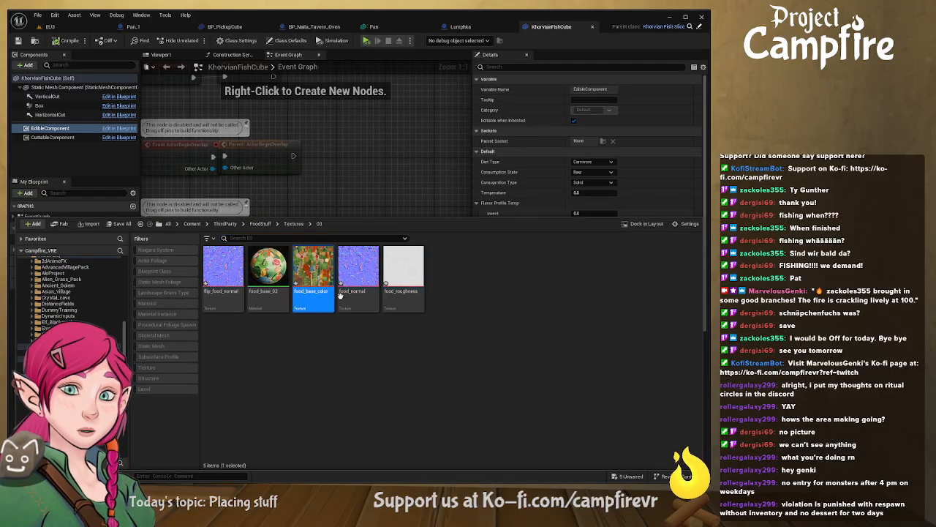
left_click(352, 298, "ctrl")
left_click(398, 301, "ctrl")
left_click(212, 309, "ctrl")
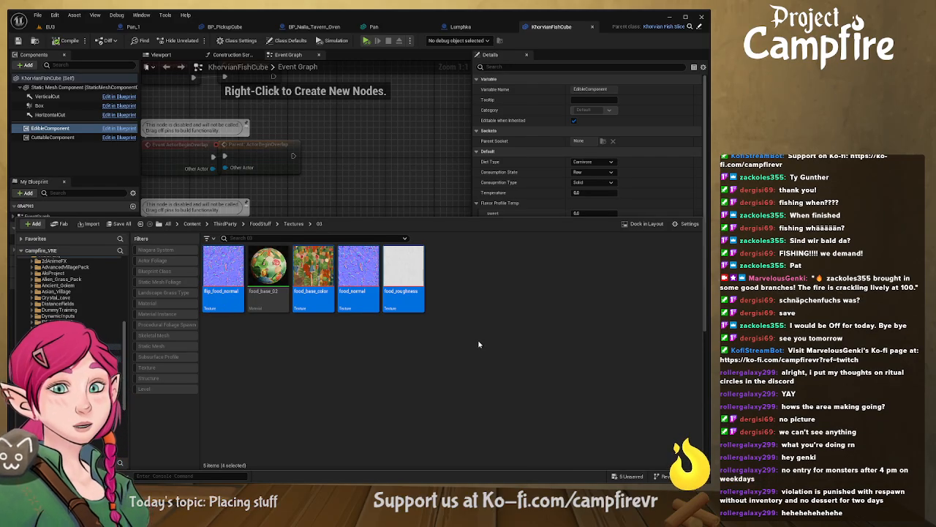
Step: Create a material from the dishes_base_color texture in the Textures/04 folder and name it dishes_base
left_click(294, 223)
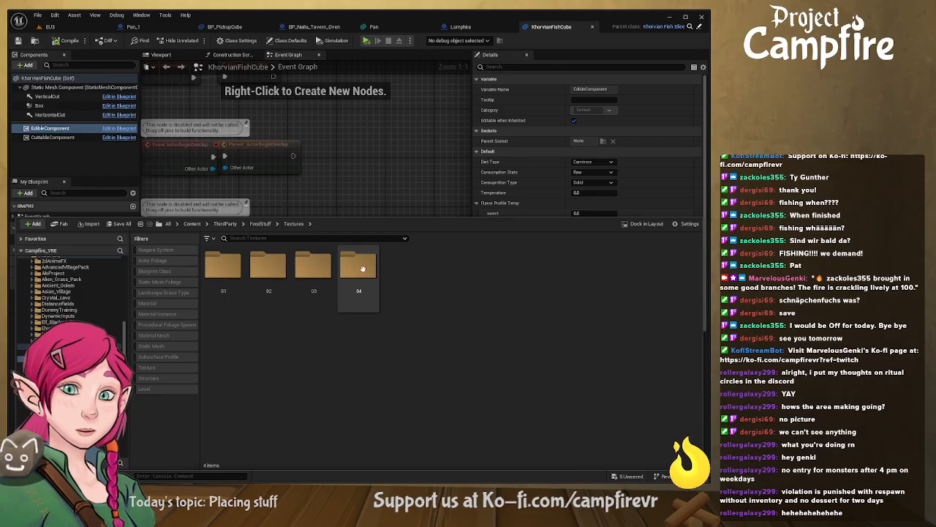
double_click(362, 269)
left_click(230, 305)
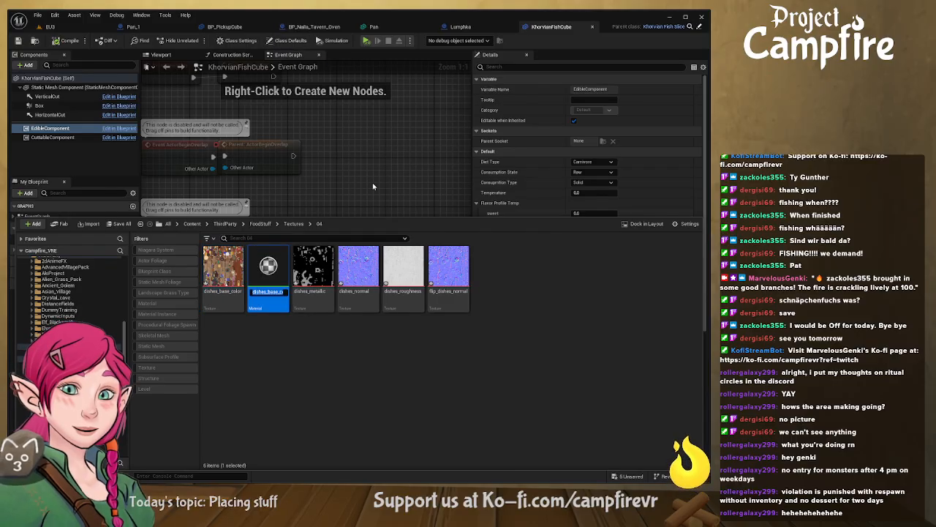
type("dishes_base_co")
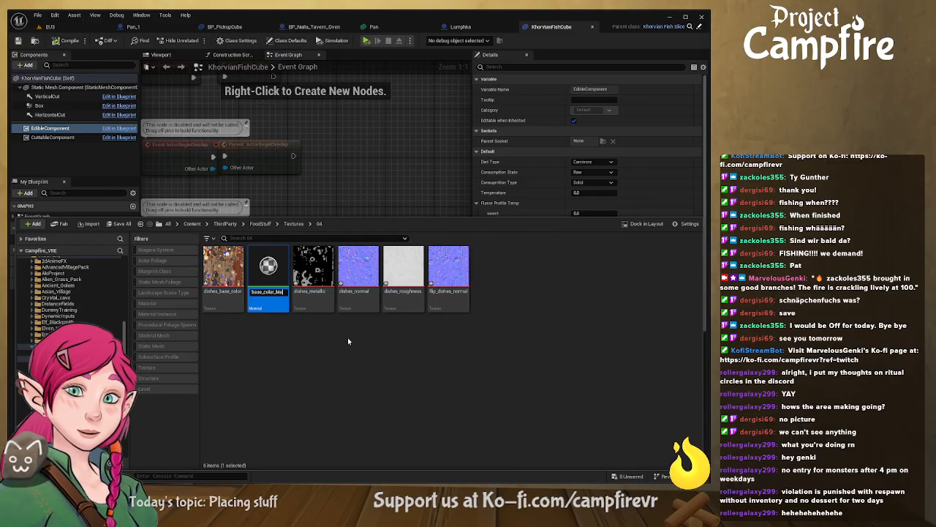
key("BackSpace")
key("BackSpace")
key("BackSpace")
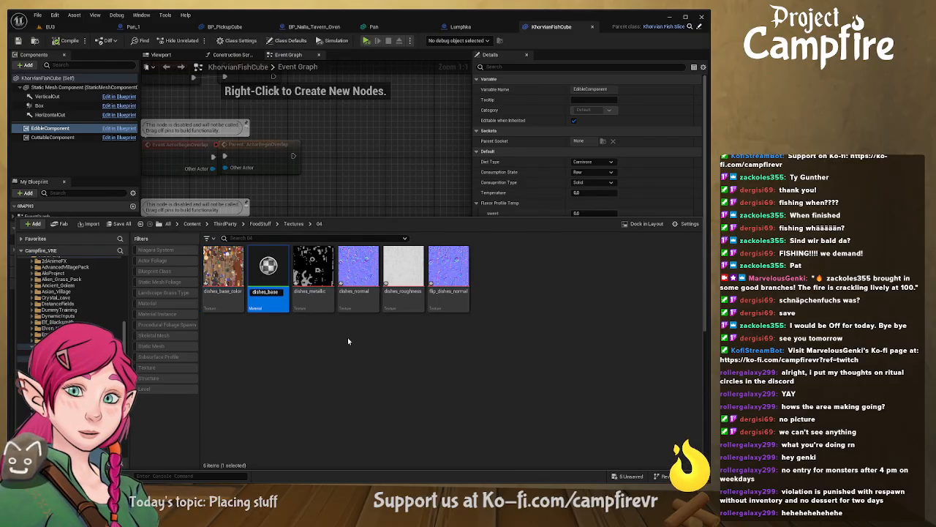
key("Return")
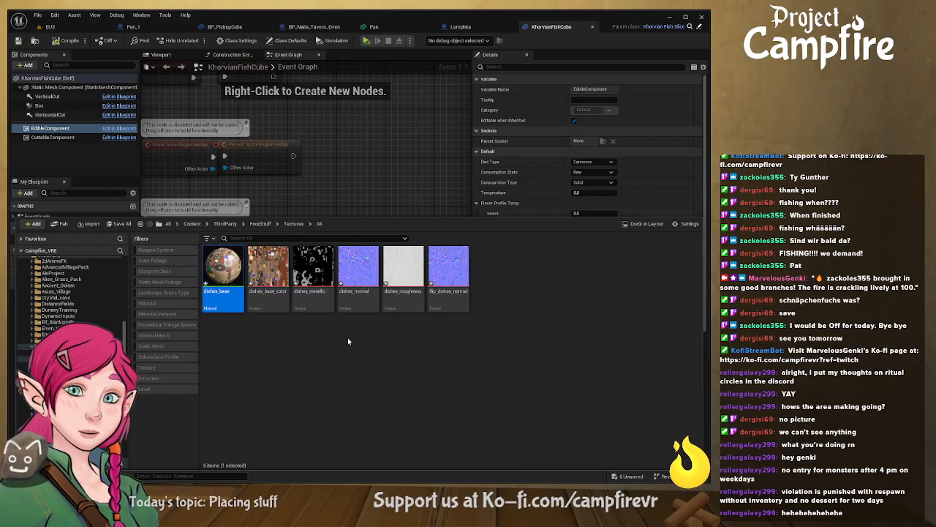
Step: Select and save the base color, metallic, normal, roughness and flipped normal dishes textures in folder 04
left_click(258, 299)
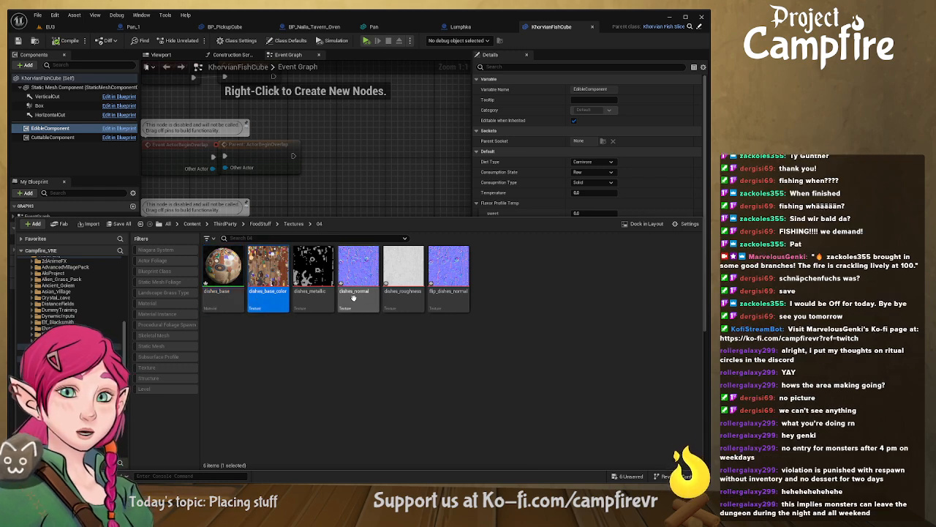
left_click(310, 296)
left_click(460, 293, "shift")
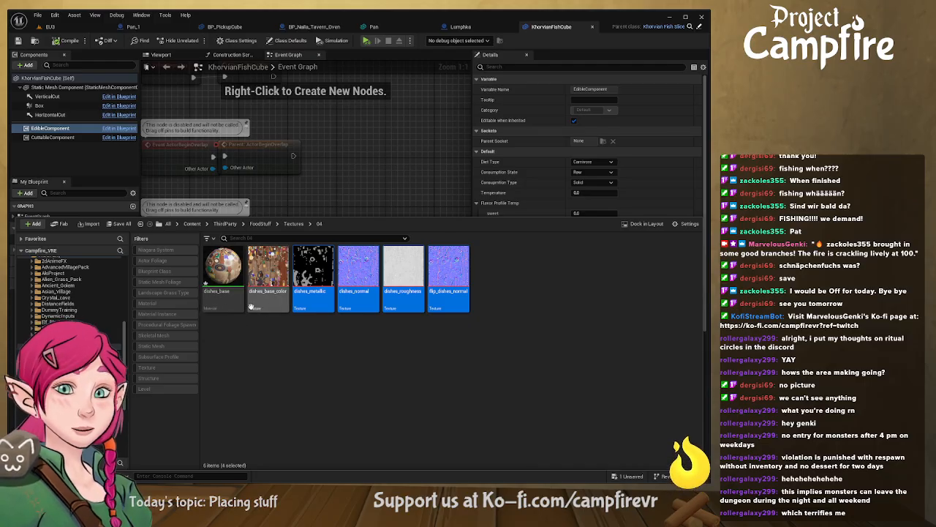
Step: Open the dishes_base material and bring the dishes_metallic, dishes_normal and dishes_roughness textures into its graph
double_click(220, 300)
key("ctrl+space")
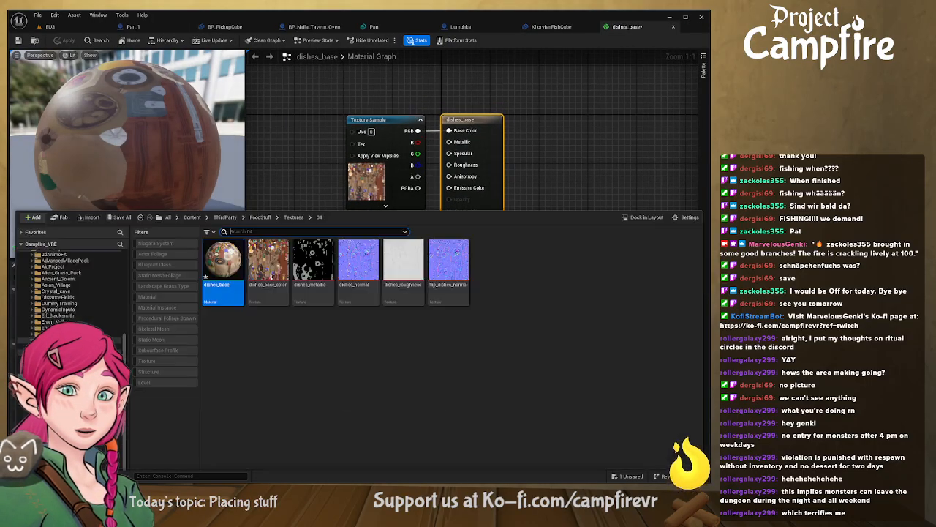
left_click(314, 215)
left_click(357, 242, "ctrl")
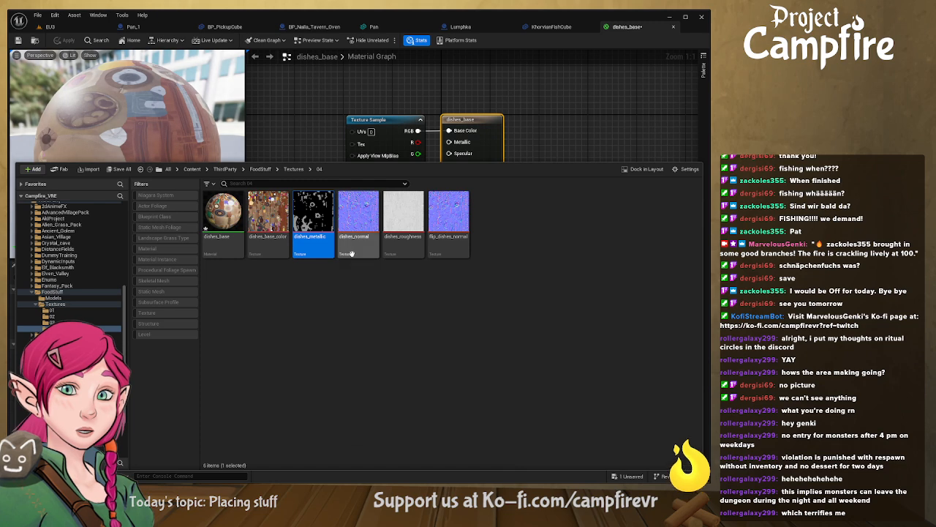
left_click(404, 243, "ctrl")
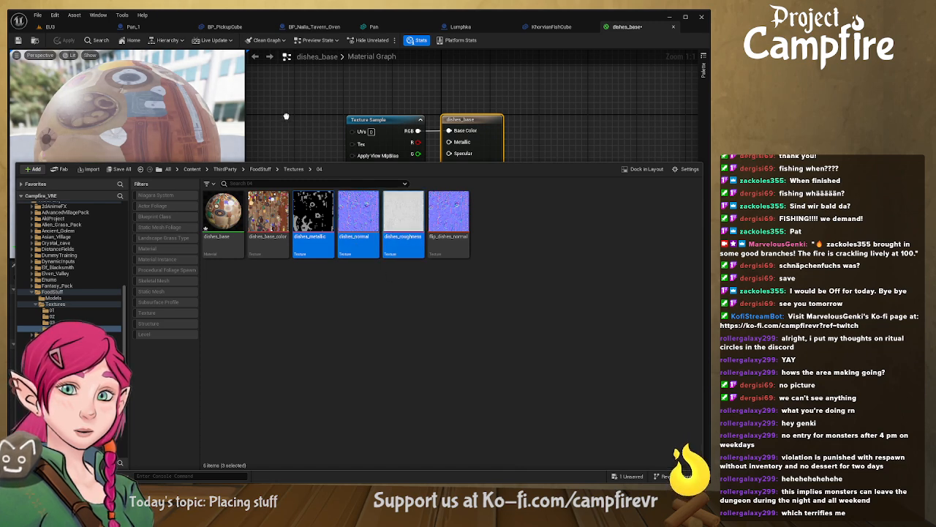
Step: Connect the new texture samples to the Metallic, Roughness and Normal inputs of dishes_base, and save and close the material
left_click_drag(286, 116, 448, 142)
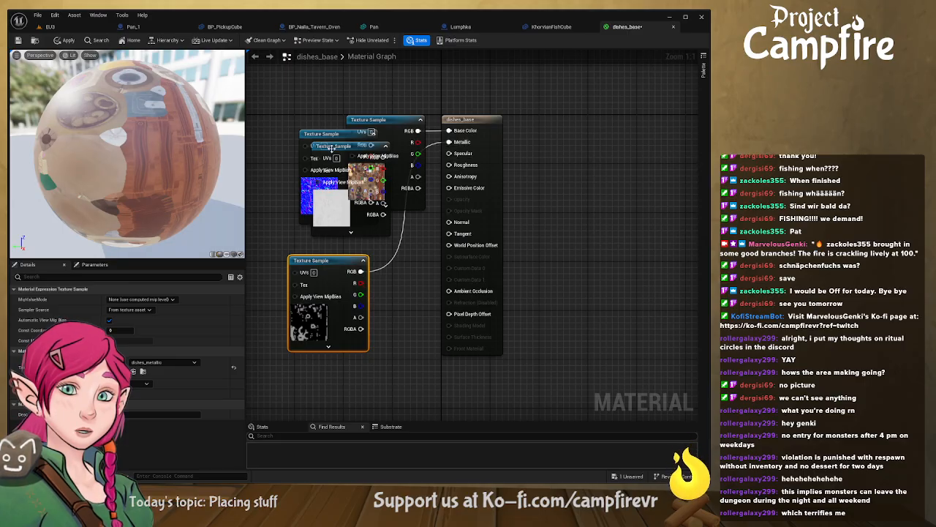
left_click_drag(331, 147, 622, 166)
left_click_drag(503, 140, 627, 226)
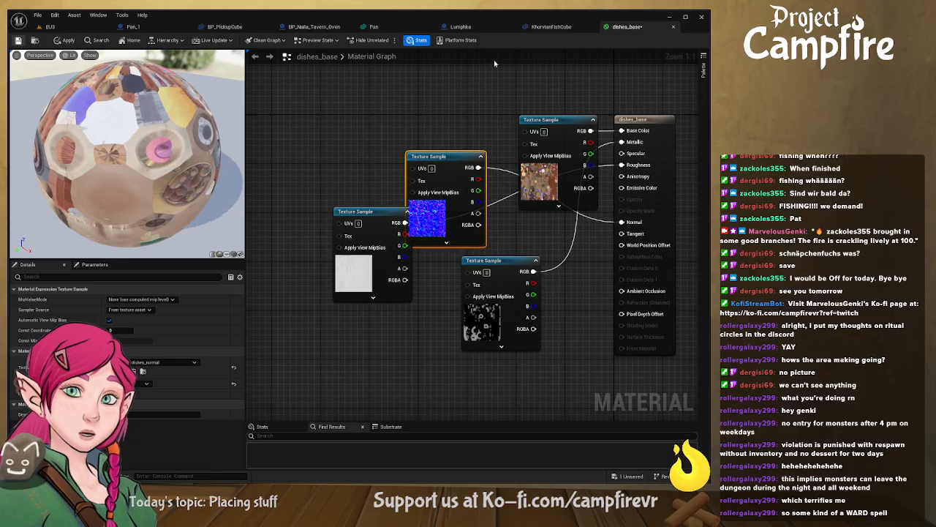
key("ctrl+s")
left_click(674, 27)
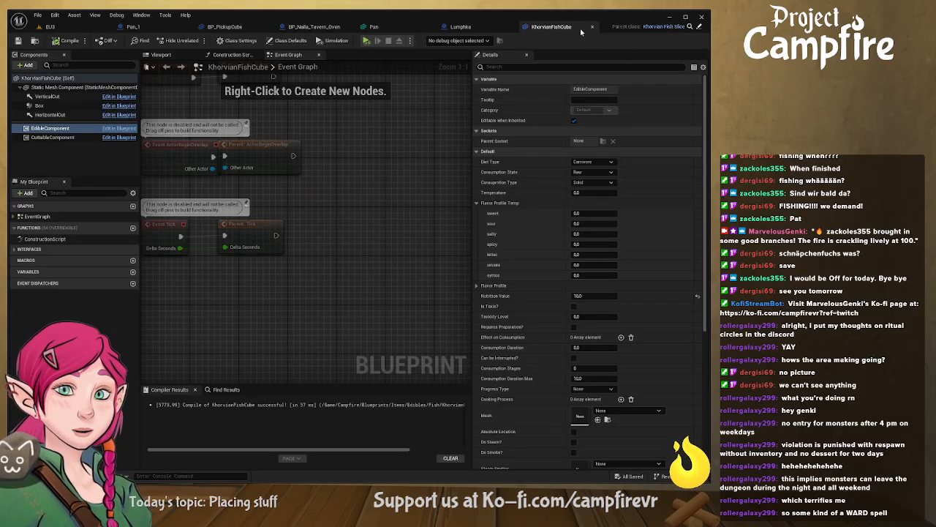
Step: Open the Food_SM_Food_01 static mesh from the FoodStuff Models folder
key("ctrl+space")
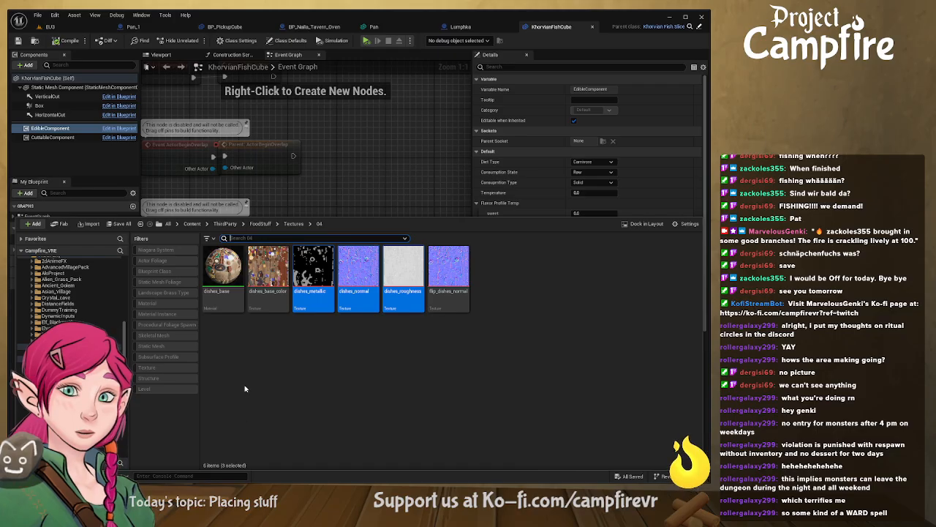
left_click(261, 224)
double_click(224, 265)
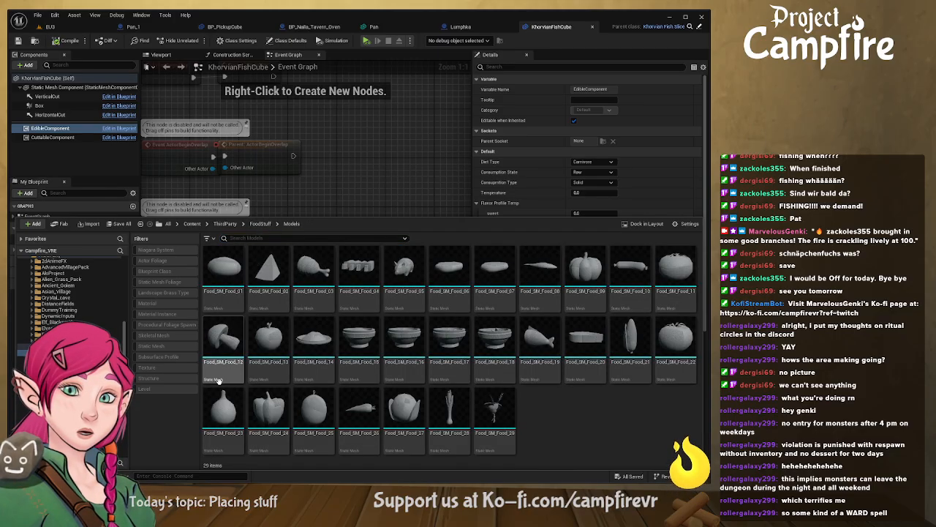
double_click(228, 292)
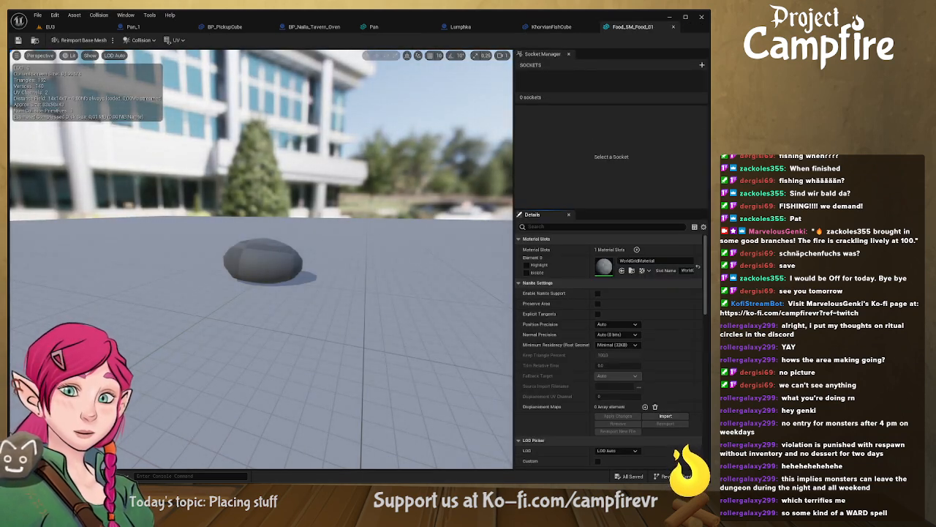
Step: Try the food_base_02 material from the Textures/03 folder in the material slot of Food_SM_Food_01
key("ctrl+space")
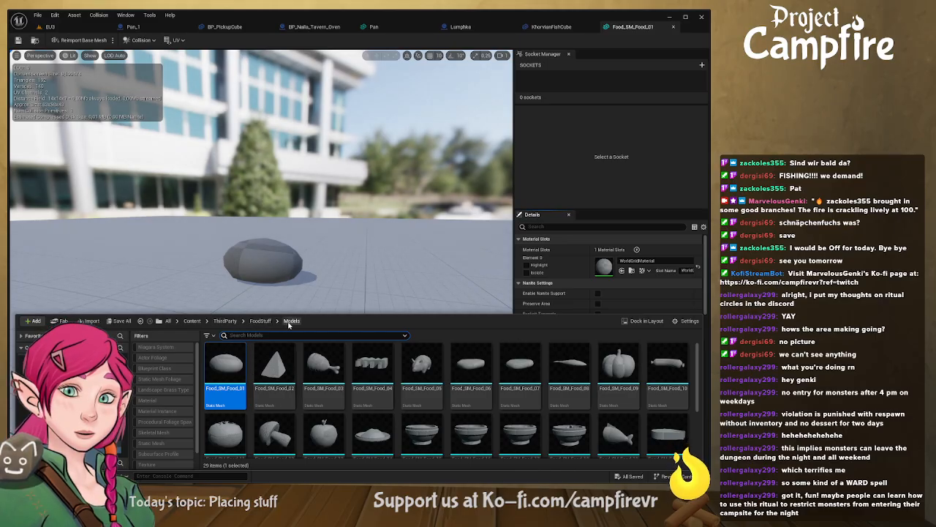
left_click(260, 321)
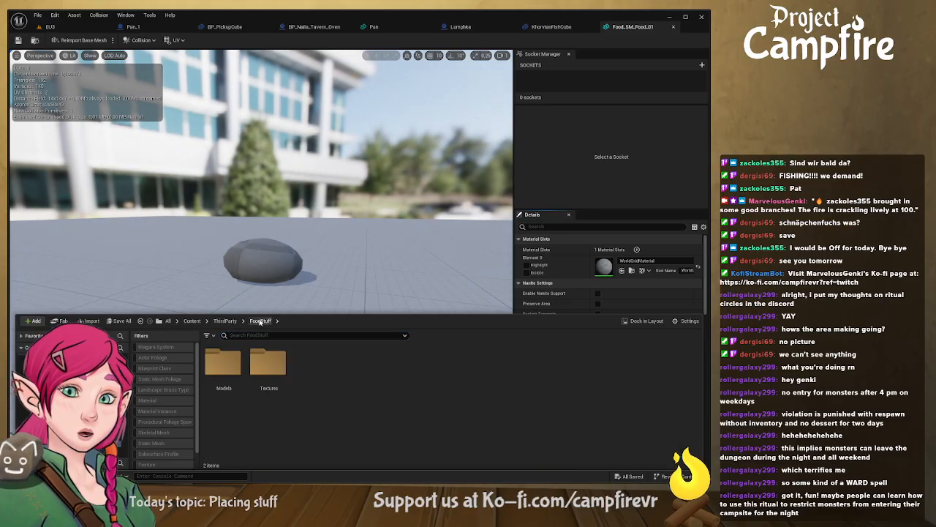
double_click(268, 362)
double_click(313, 362)
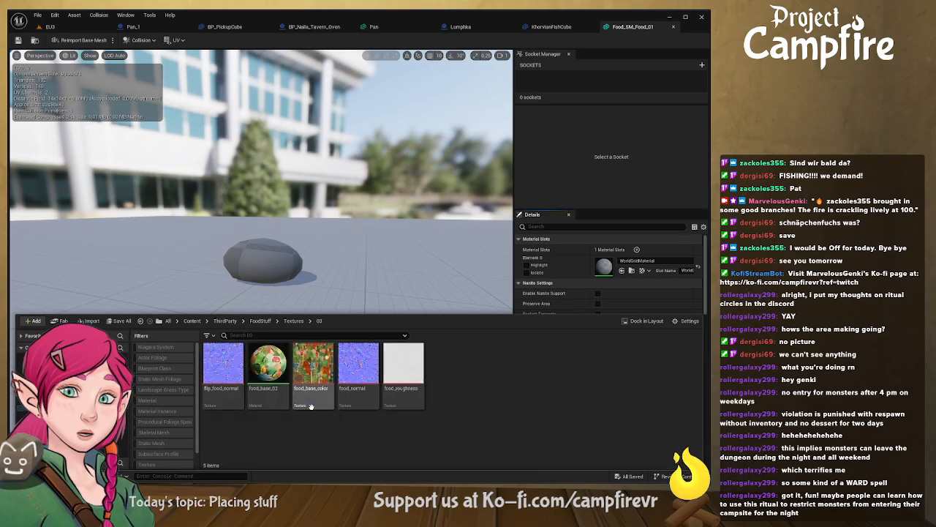
left_click_drag(266, 375, 628, 265)
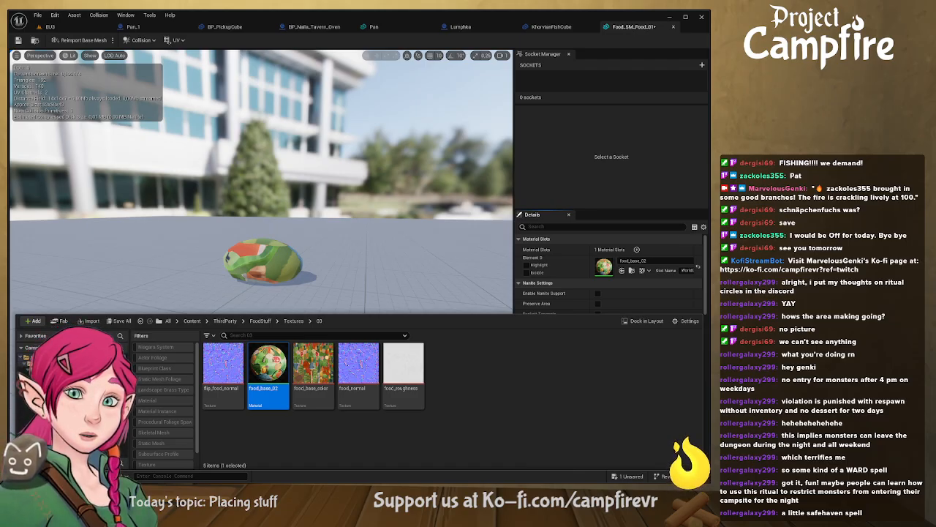
Step: Assign the food_base_01 material from Campfire/Assets/Materials to the slot of Food_SM_Food_01, and save and close the mesh
left_click(73, 410)
scroll(512, 398, "down", 1)
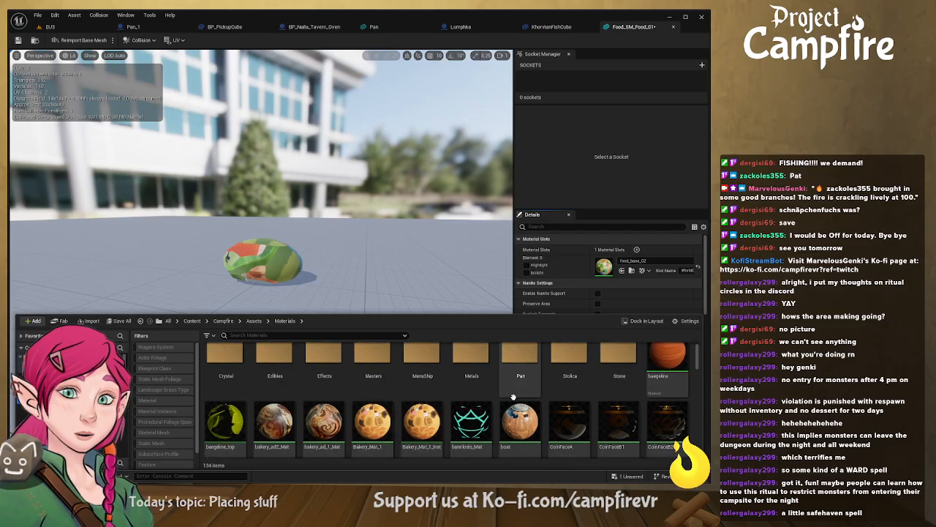
scroll(498, 412, "down", 2)
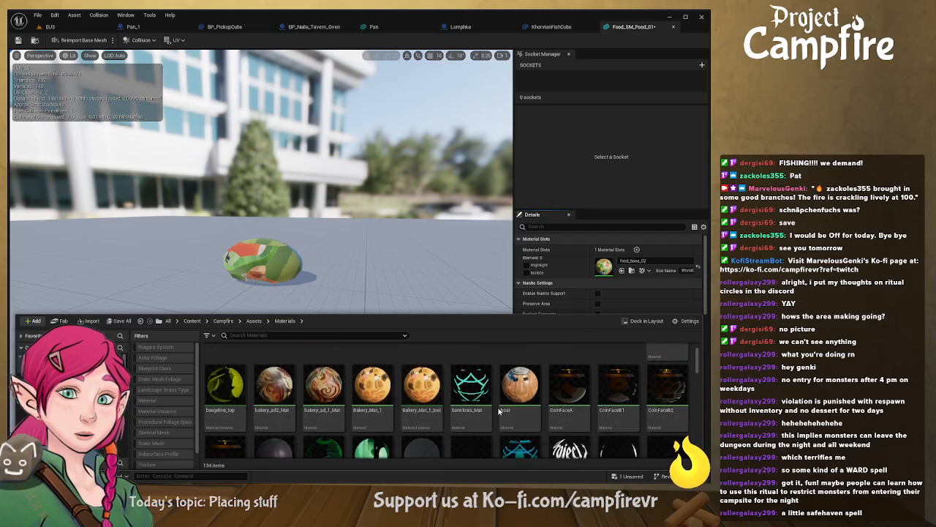
scroll(498, 411, "down", 2)
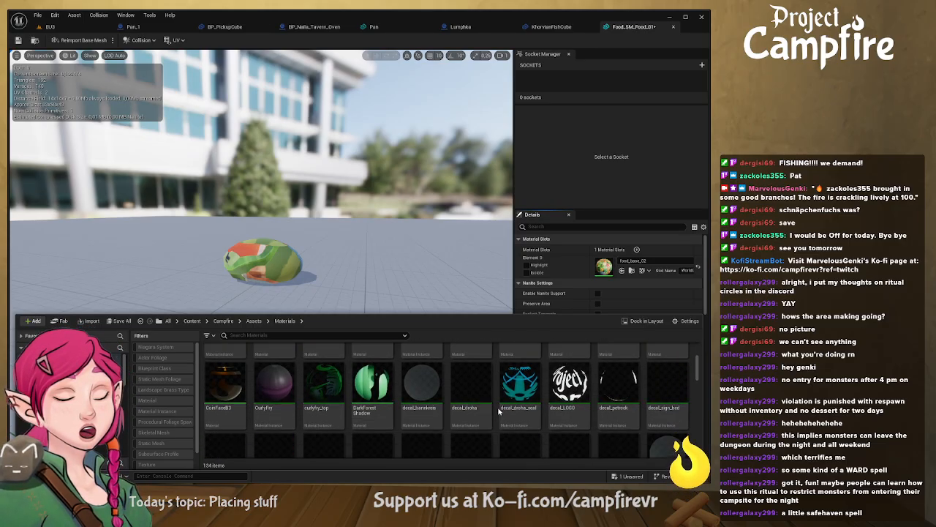
scroll(498, 411, "down", 3)
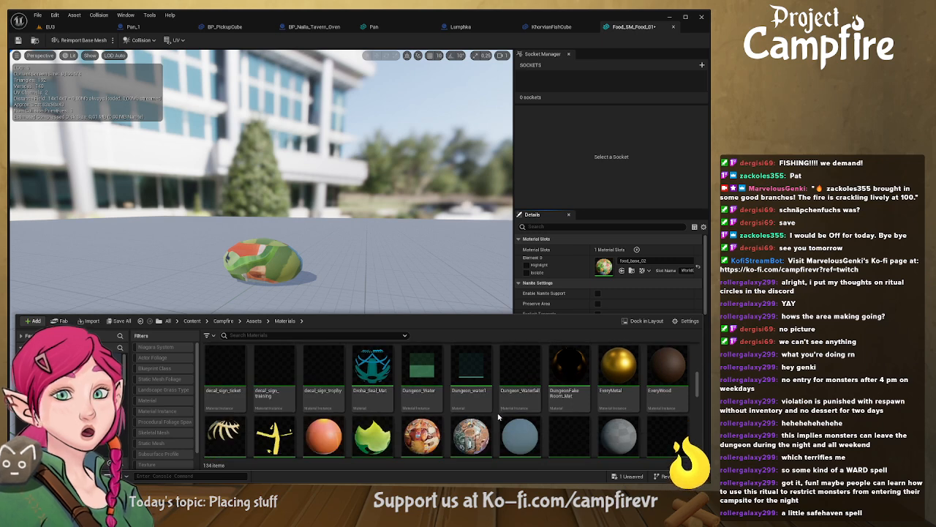
left_click_drag(422, 377, 656, 267)
middle_click_drag(311, 242, 311, 278)
right_click_drag(312, 278, 317, 319)
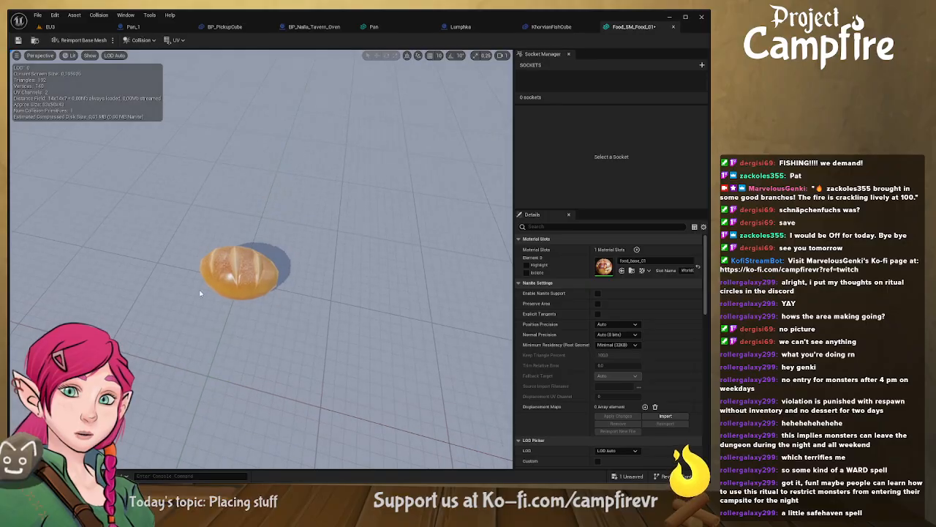
left_click(18, 40)
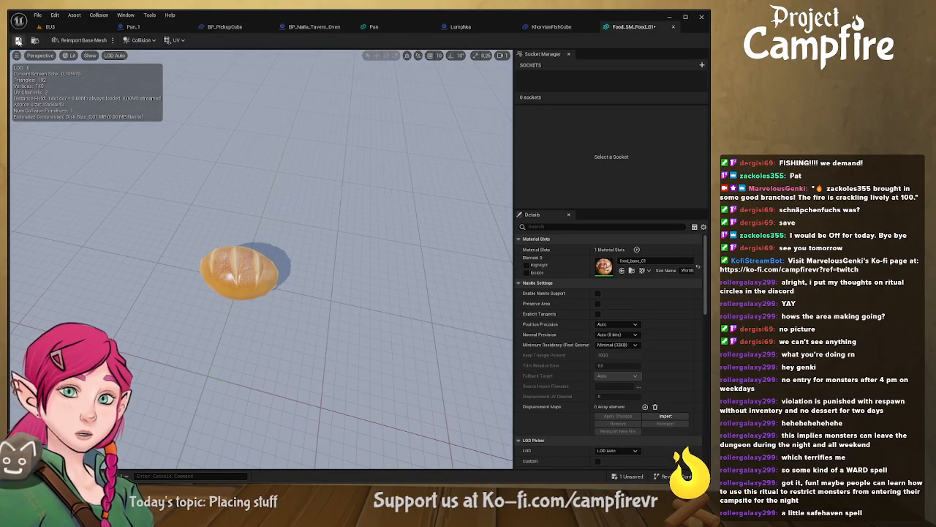
left_click(673, 27)
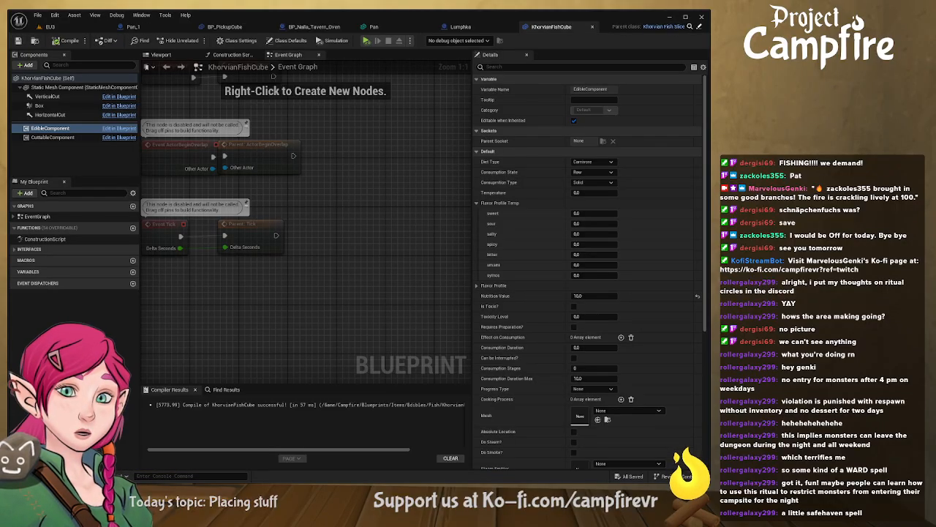
Step: Open the Food_SM_Food_02 static mesh from the ThirdParty/FoodStuff/Models folder
key("ctrl+space")
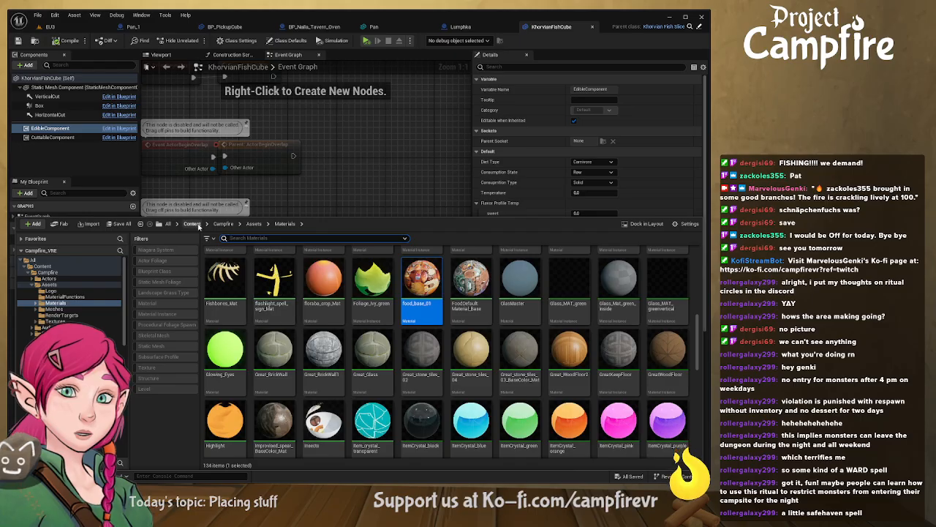
left_click(196, 225)
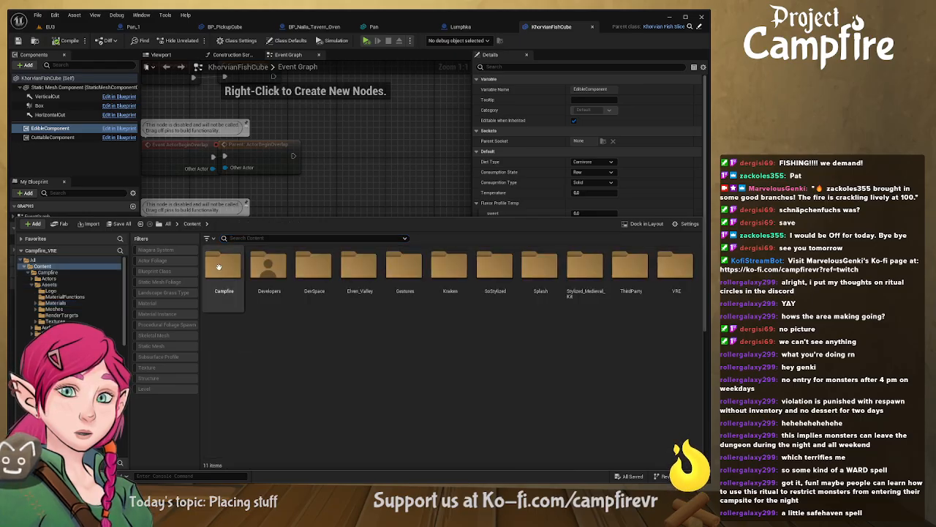
double_click(630, 267)
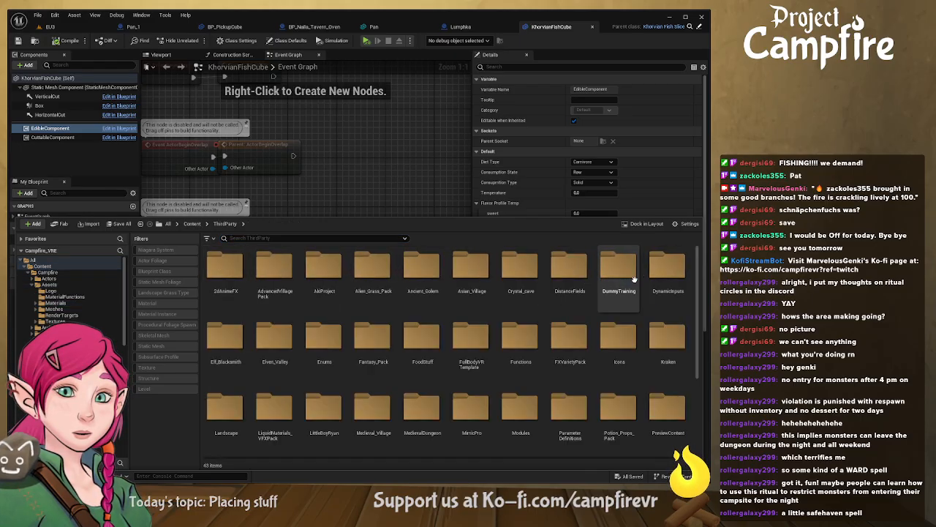
double_click(423, 338)
double_click(226, 269)
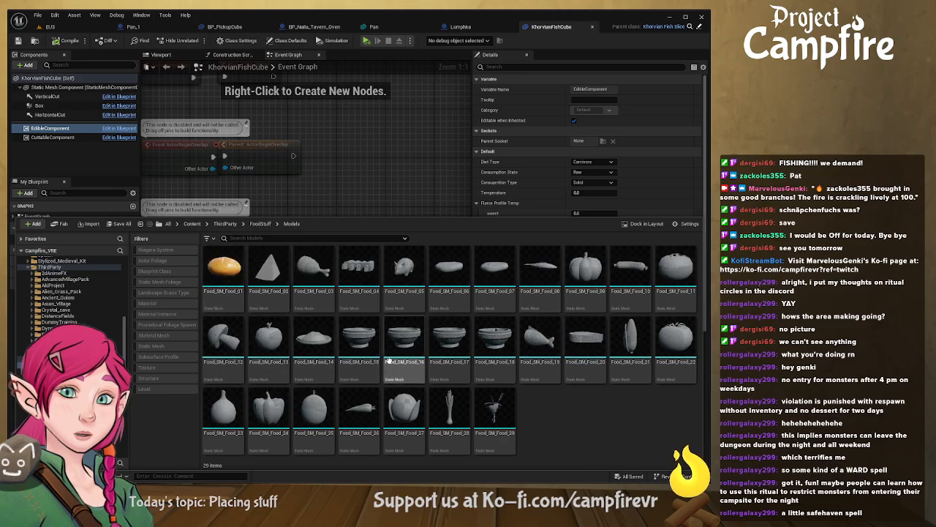
double_click(270, 269)
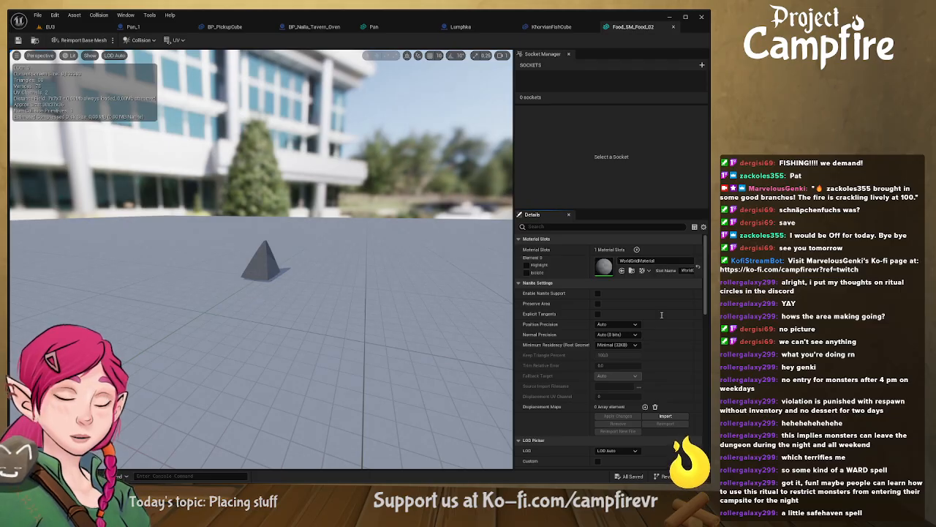
Step: Assign the food_base_01 material to the slot of Food_SM_Food_02, inspect the cheese wedge and save the mesh
left_click(692, 365)
left_click_drag(283, 272, 425, 366, "alt")
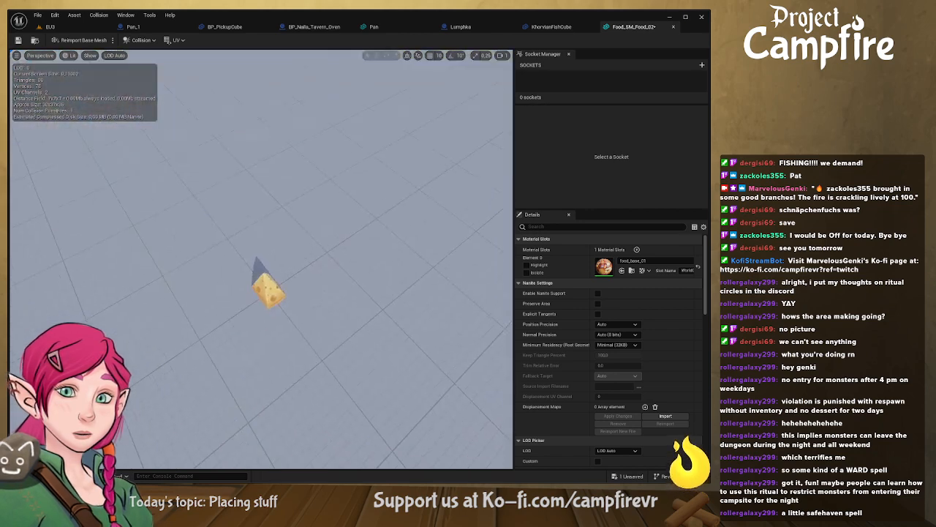
mouse_move(188, 330)
right_mouse_down()
mouse_move(172, 321)
mouse_move(186, 293)
mouse_move(188, 331)
right_mouse_up()
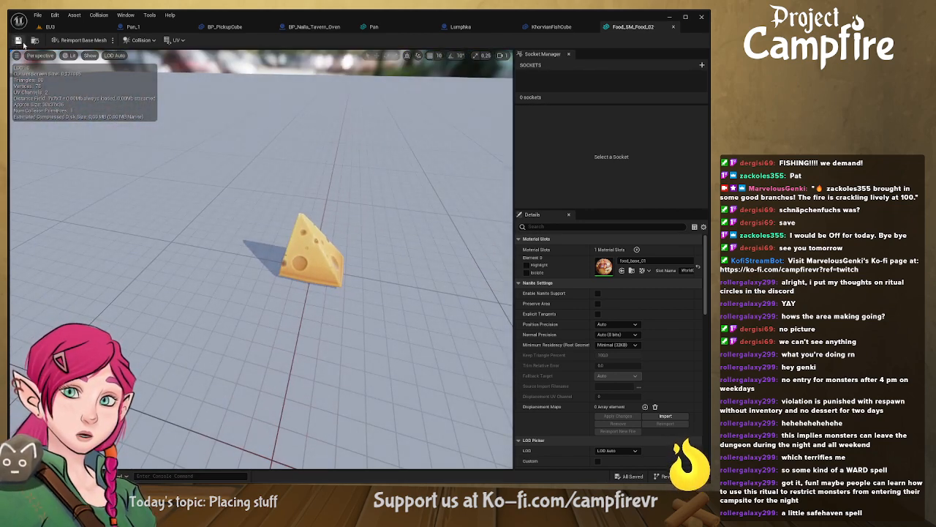
Step: Open the Food_SM_Food_15 bowl mesh from the FoodStuff Models folder
key("ctrl+space")
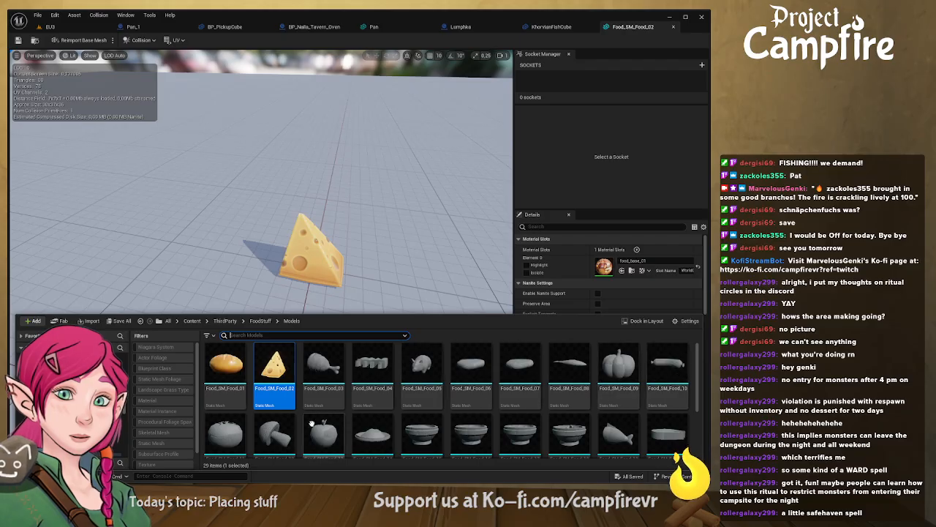
scroll(418, 408, "down", 1)
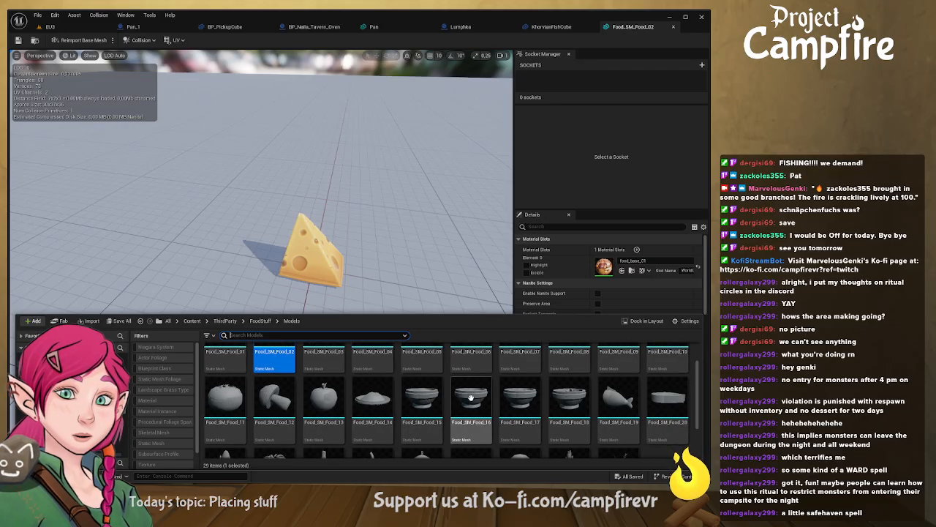
double_click(428, 401)
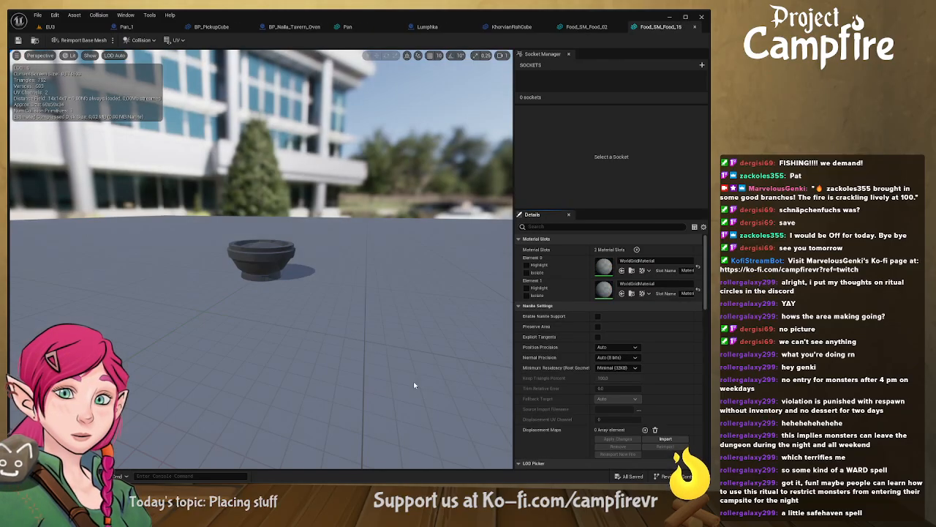
Step: Try the dishes_base, food_base_01 and food_base_02 materials in Element 0 of Food_SM_Food_15
key("w")
right_click_drag(292, 256, 296, 278)
right_click_drag(251, 251, 251, 244)
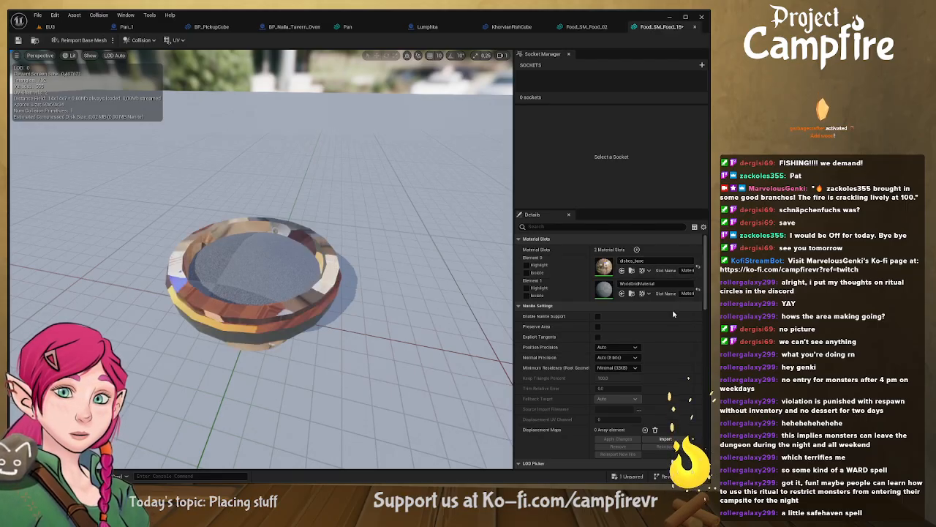
left_click(673, 375)
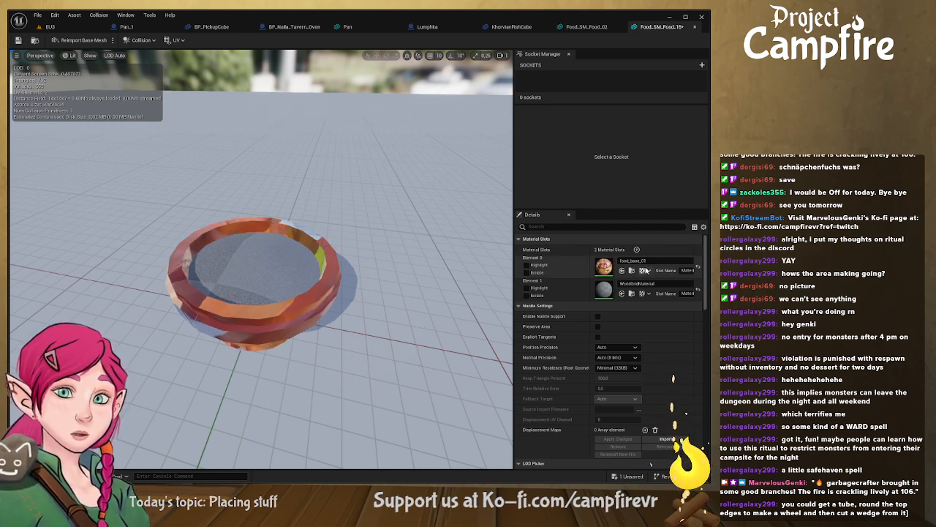
left_click(689, 402)
right_click_drag(358, 343, 375, 363)
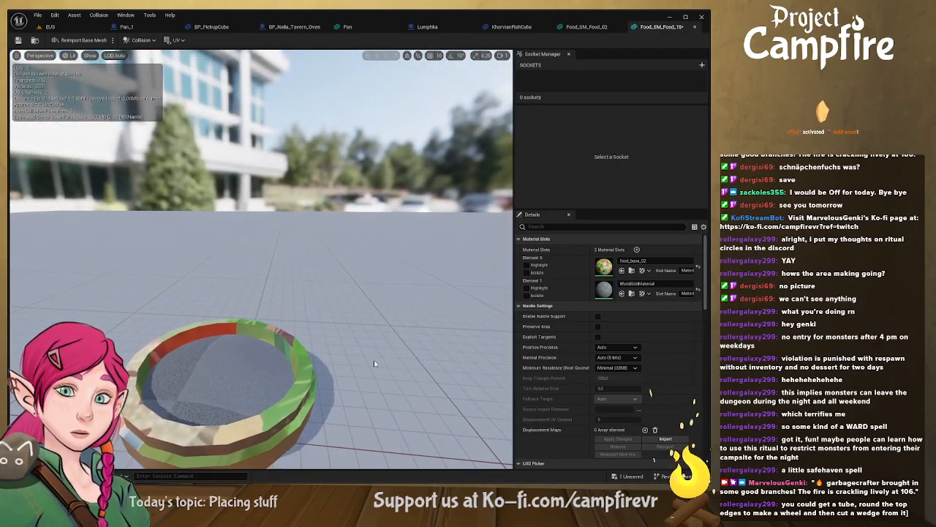
Step: Assign the FoodDefaultMaterial_Base material to Element 0 of Food_SM_Food_15 and inspect the bowl
left_click(688, 395)
right_click_drag(423, 376, 463, 358)
scroll(464, 358, "down", 5)
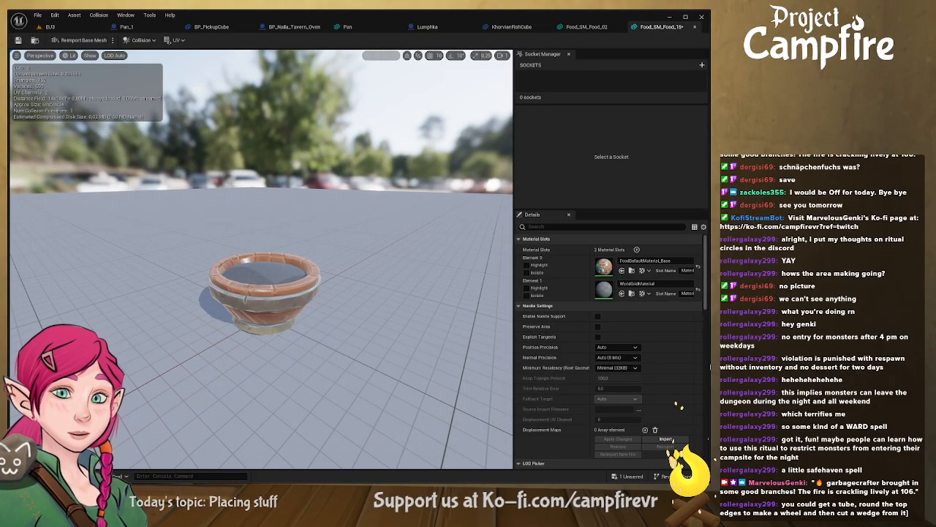
Step: Try the dishes_base and food_base_02 materials in Element 1, the contents of the Food_SM_Food_15 bowl
left_click(607, 348)
left_click_drag(325, 300, 327, 328)
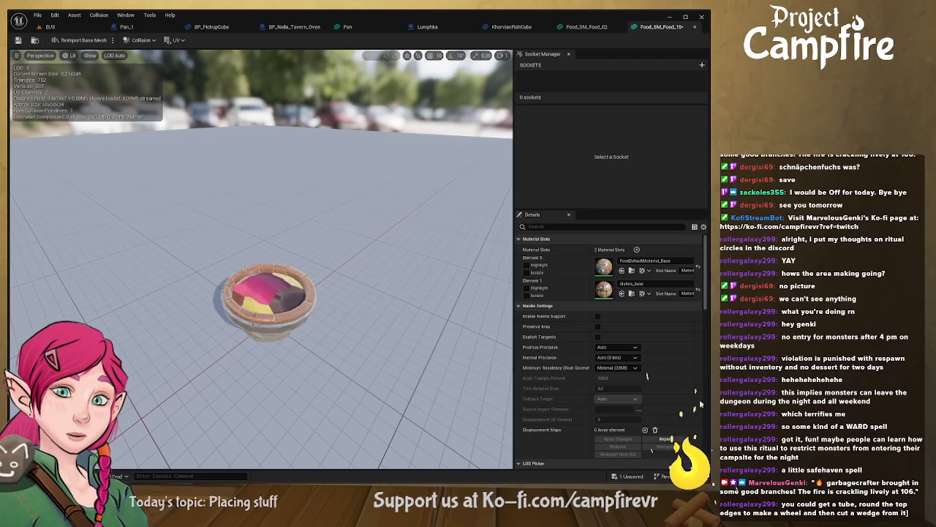
key("ctrl+z")
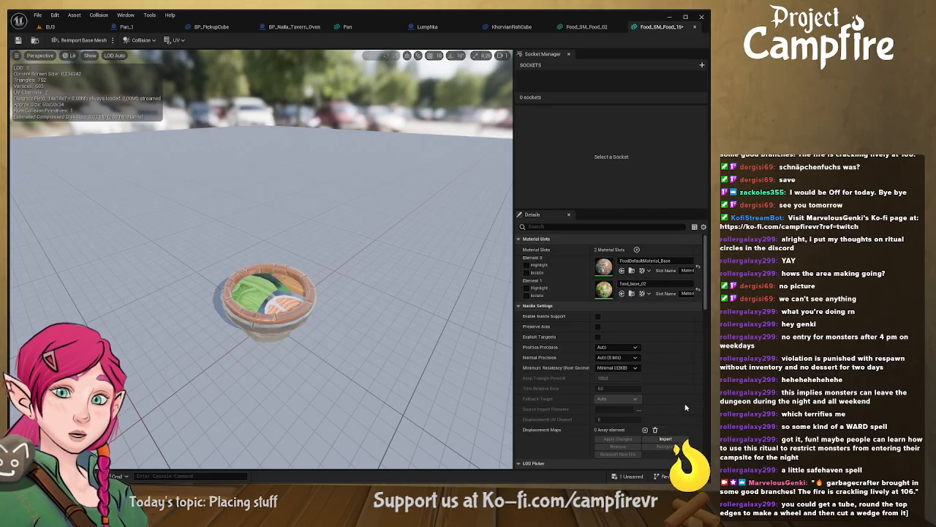
Step: Set Element 1 of Food_SM_Food_15 to food_base_01, save the mesh, and close it along with Food_SM_Food_02
key("ctrl+z")
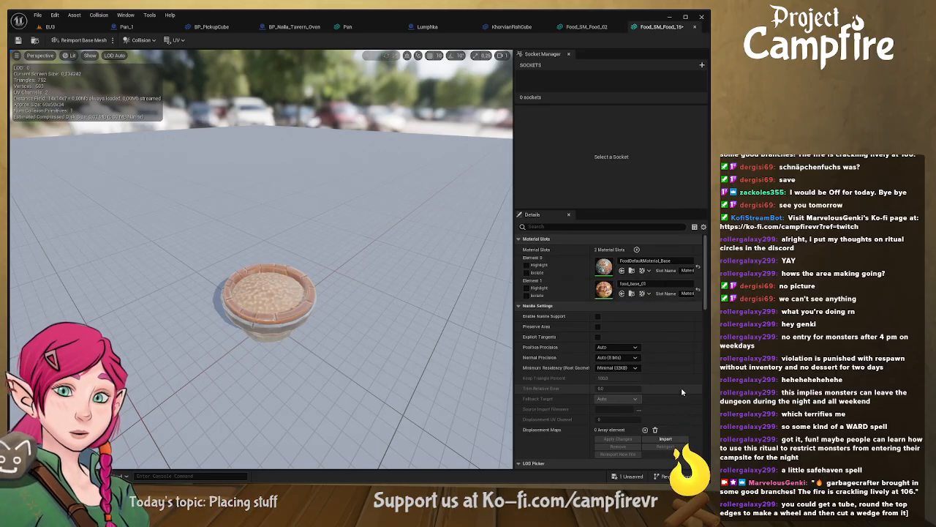
left_click_drag(343, 343, 264, 333)
left_click(18, 40)
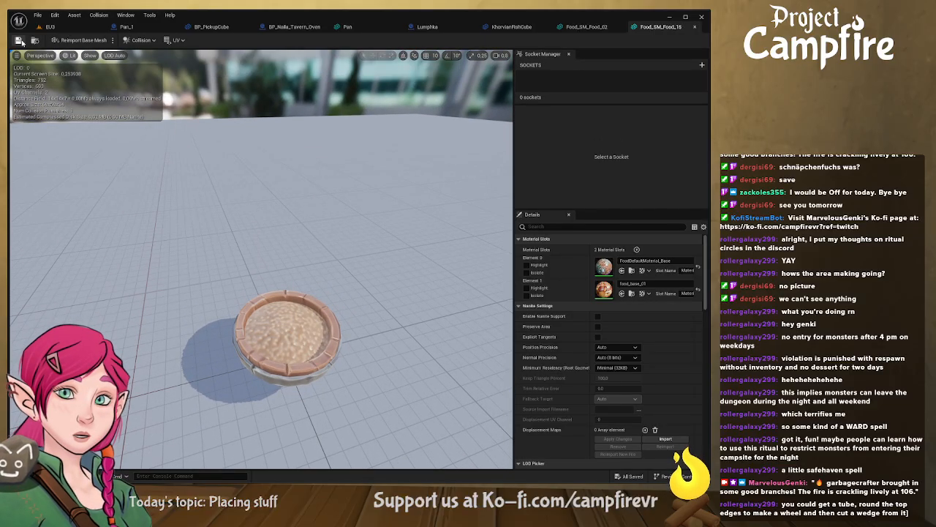
left_click(695, 27)
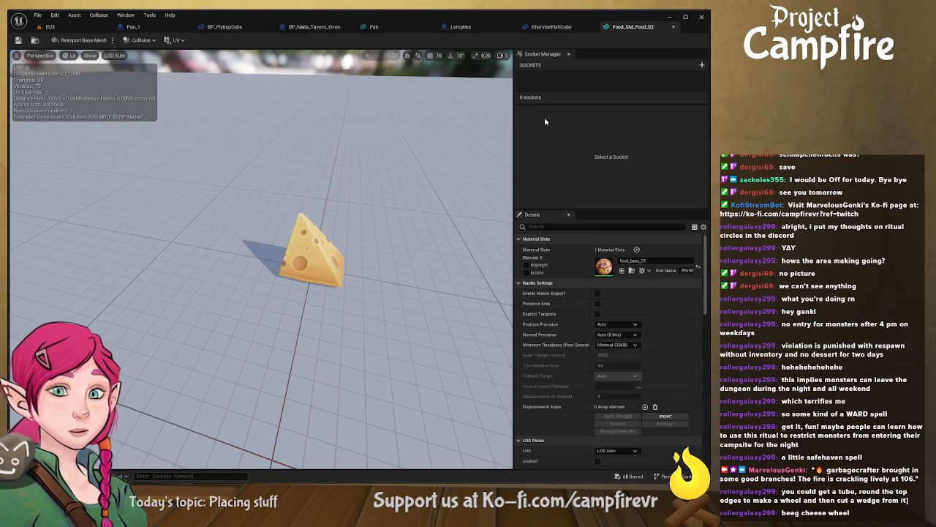
left_click(673, 27)
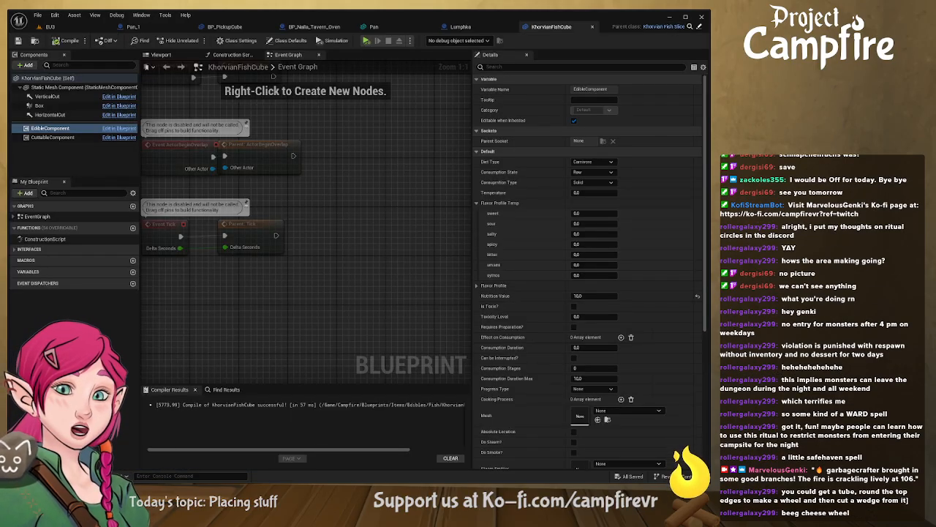
Step: Open the Food_SM_Food_16 bowl mesh from the FoodStuff Models folder and look at it up close
key("ctrl+space")
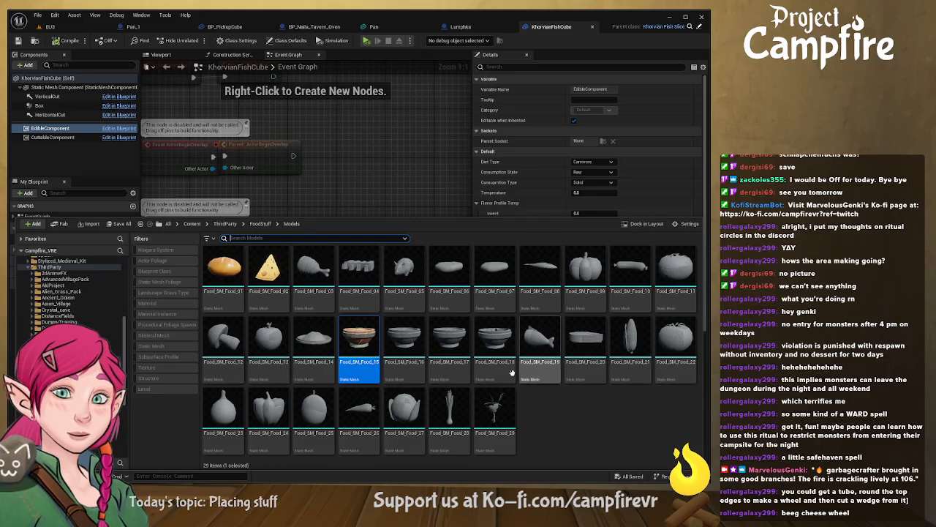
double_click(406, 335)
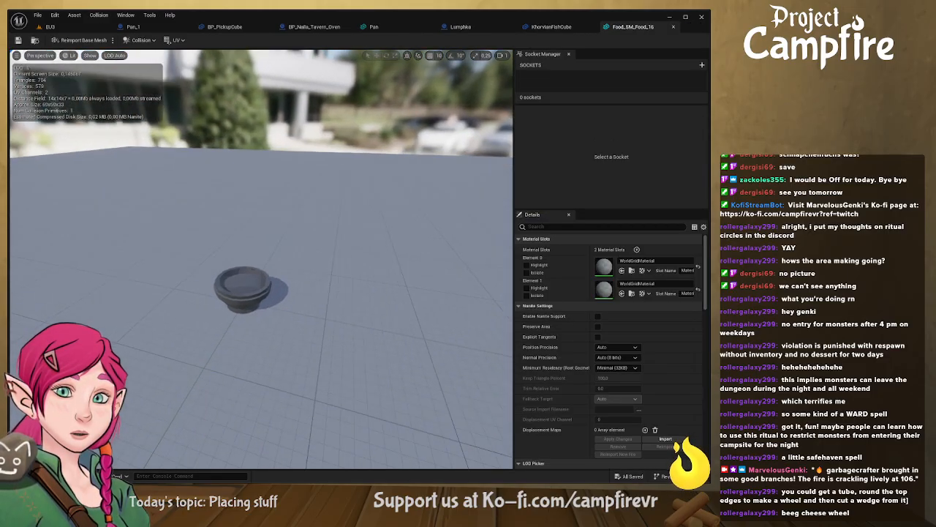
key("w")
right_click_drag(406, 334, 399, 355)
key("s")
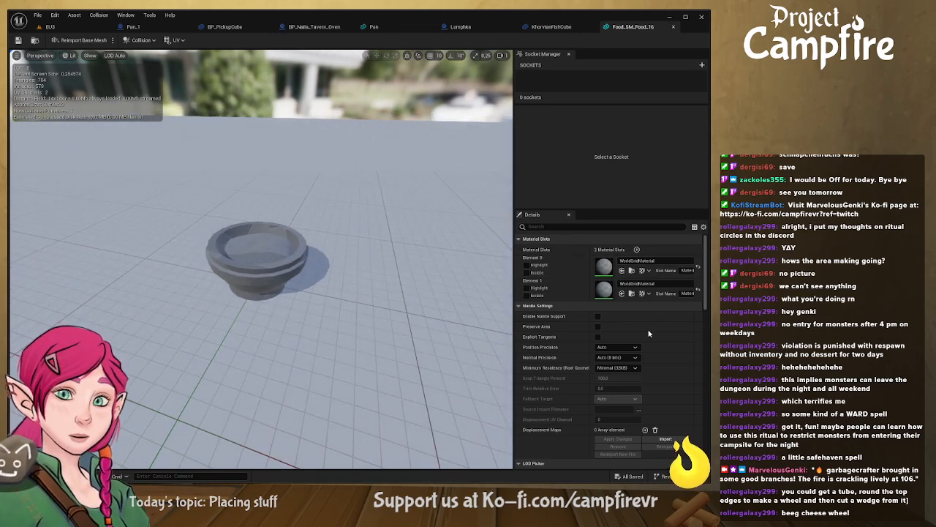
Step: Assign FoodDefaultMaterial_Base to Element 0 and food_base_01 to Element 1 of Food_SM_Food_16, and save the mesh
left_click(704, 398)
right_click_drag(329, 281, 283, 265)
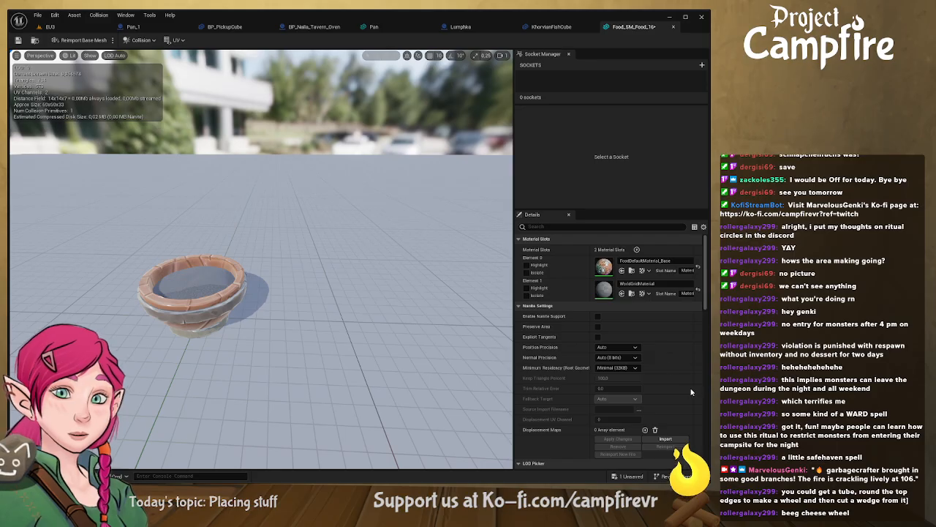
key("ctrl+z")
right_click_drag(201, 300, 228, 349)
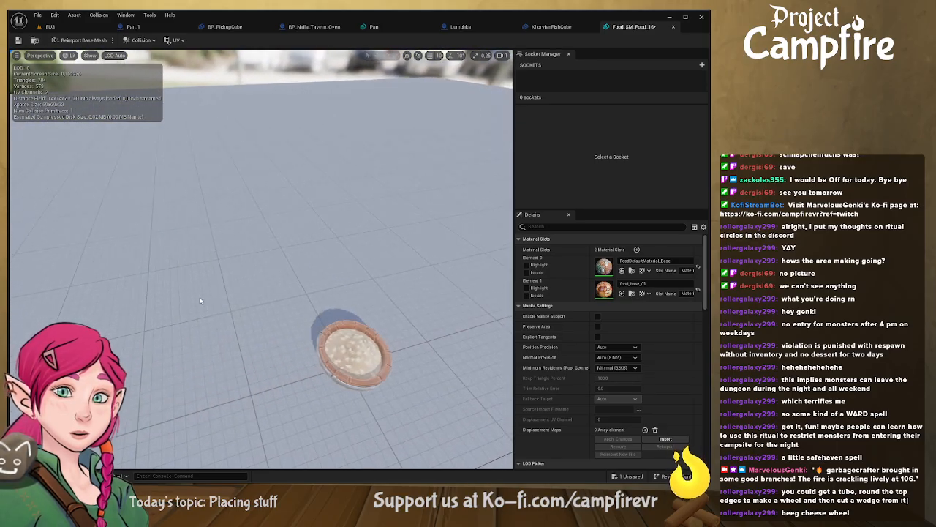
left_click(19, 41)
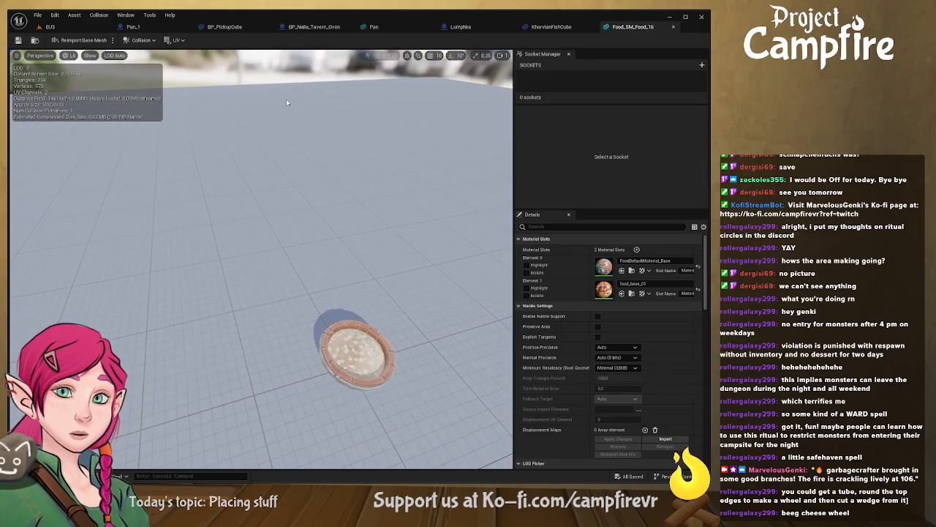
Step: Open the Food_SM_Food_29 herb bundle mesh from the FoodStuff Models folder
right_click_drag(380, 219, 323, 311)
right_click_drag(260, 274, 236, 305)
key("ctrl+space")
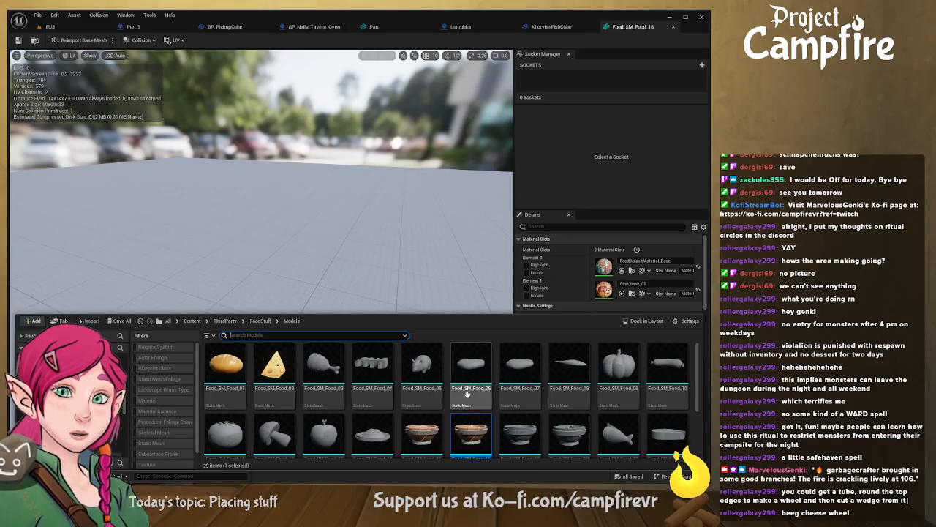
scroll(467, 394, "down", 3)
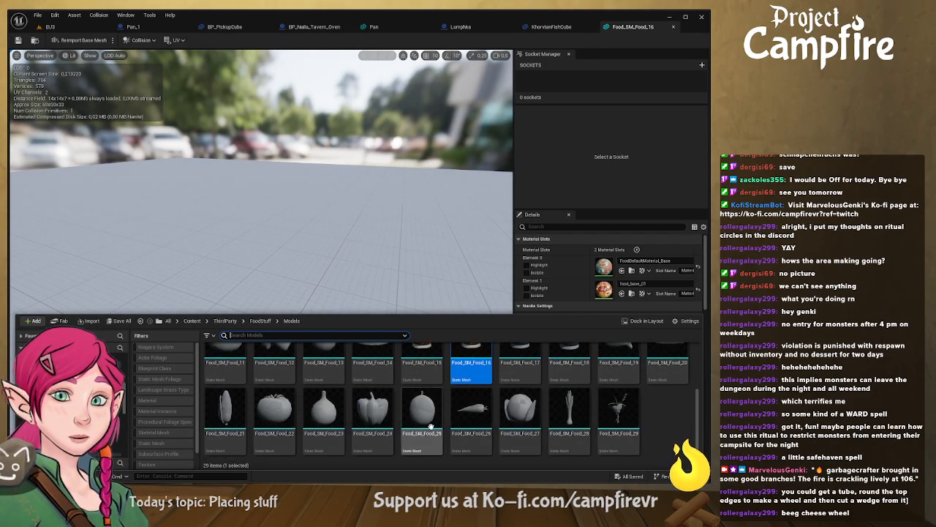
double_click(618, 414)
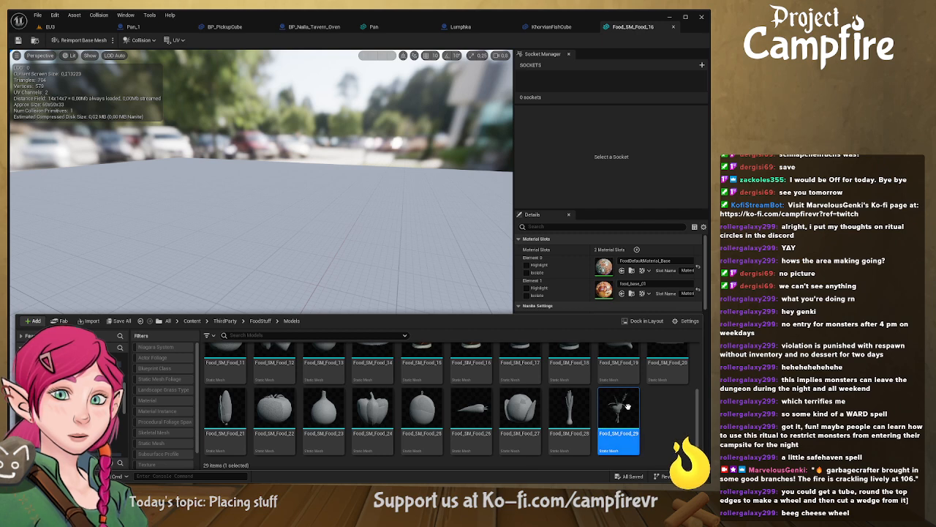
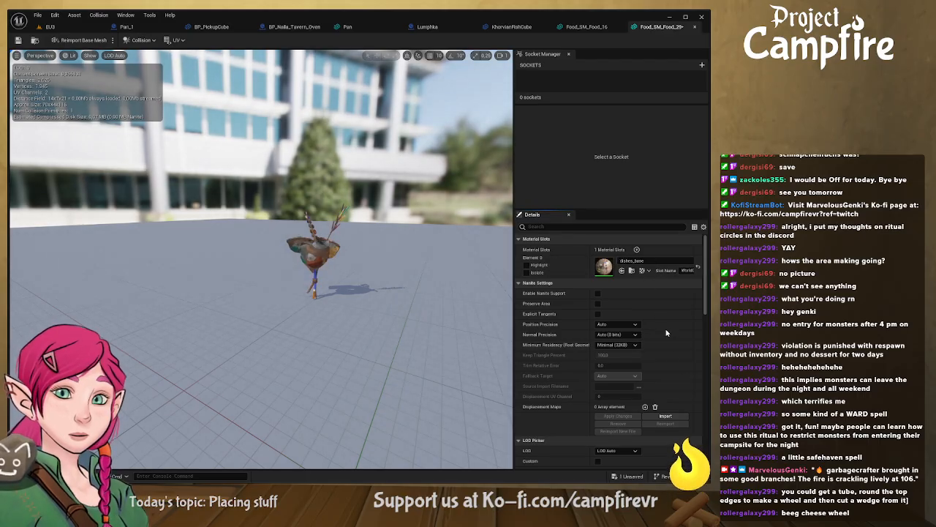
Step: Try food_base_01 on Food_SM_Food_29, assign food_base_02 instead, inspect the herb bundle up close and save the mesh
left_click(674, 358)
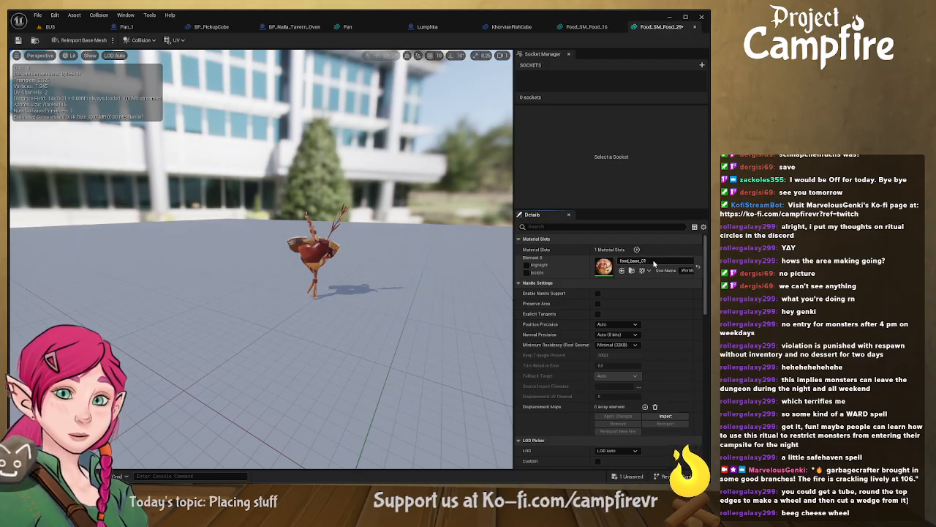
left_click(691, 383)
key("w")
right_click_drag(301, 265, 396, 267)
scroll(301, 266, "down", 1)
key("d")
scroll(302, 266, "down", 1)
key("a")
key("w")
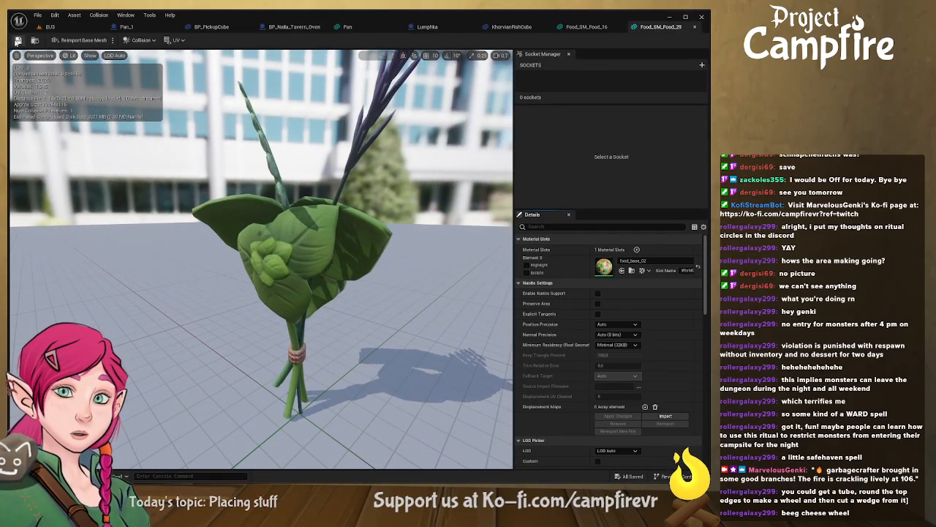
Step: Open the Food_SM_Food_12 mushroom mesh from the FoodStuff Models folder
key("ctrl+space")
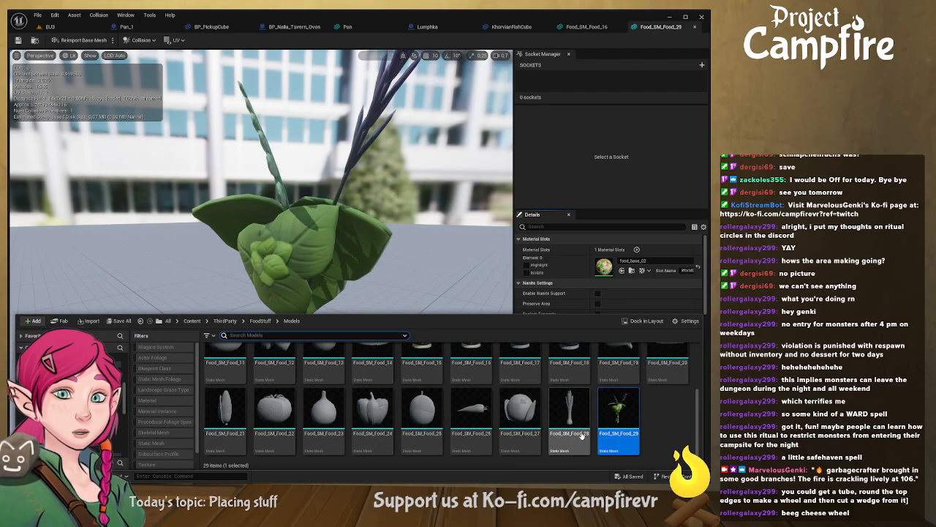
scroll(677, 432, "up", 2)
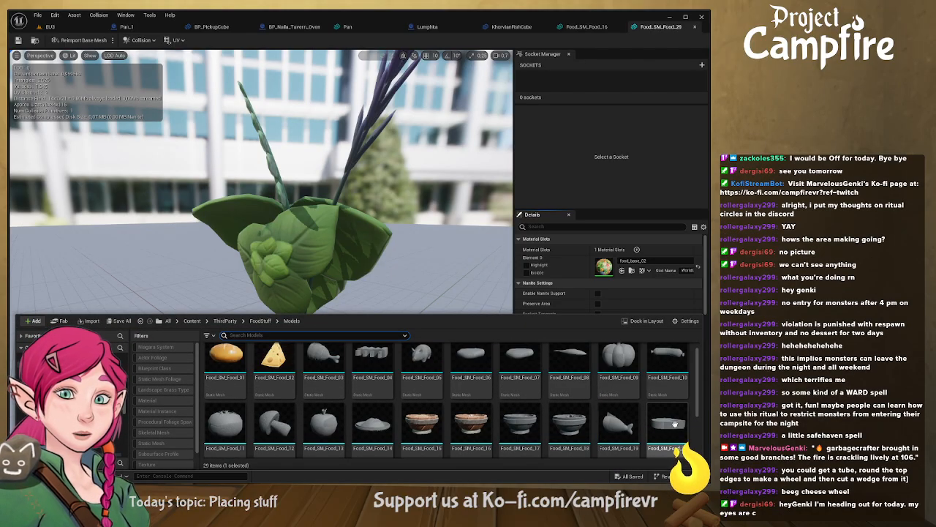
left_click(423, 426)
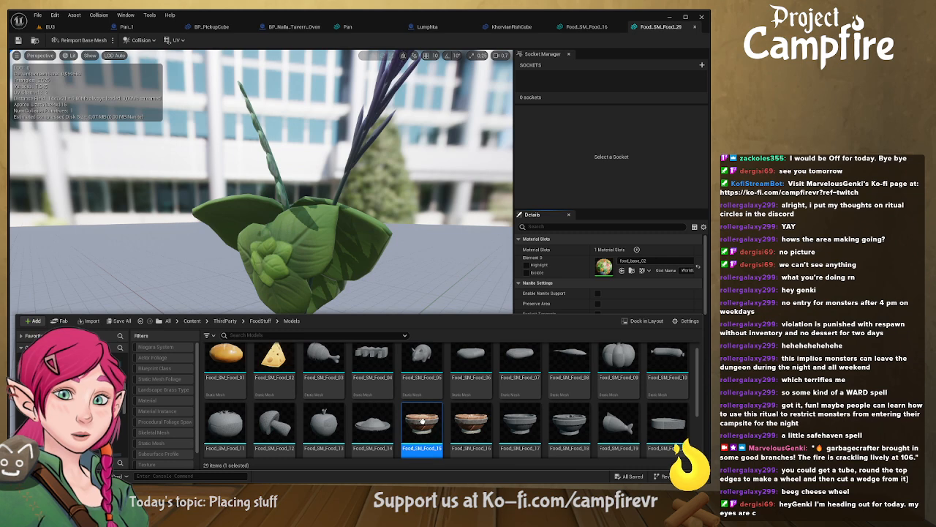
scroll(686, 398, "up", 1)
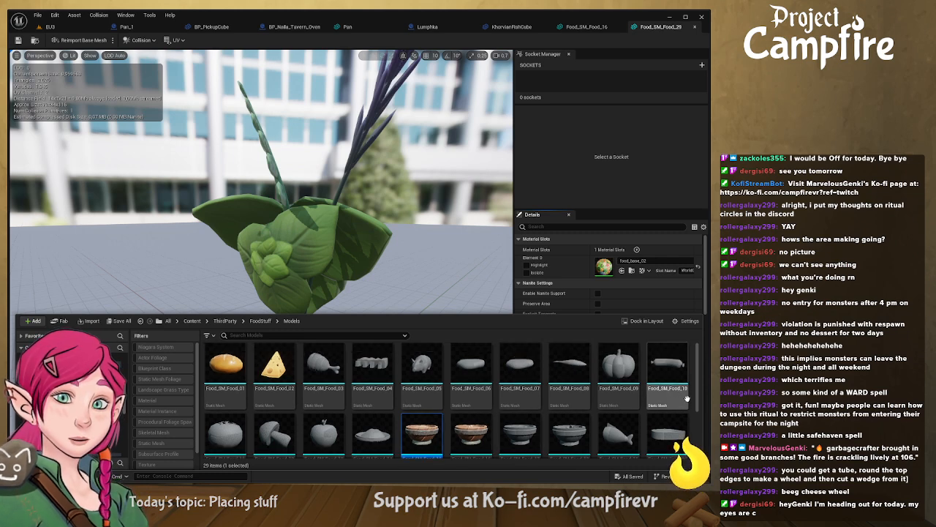
scroll(686, 398, "down", 2)
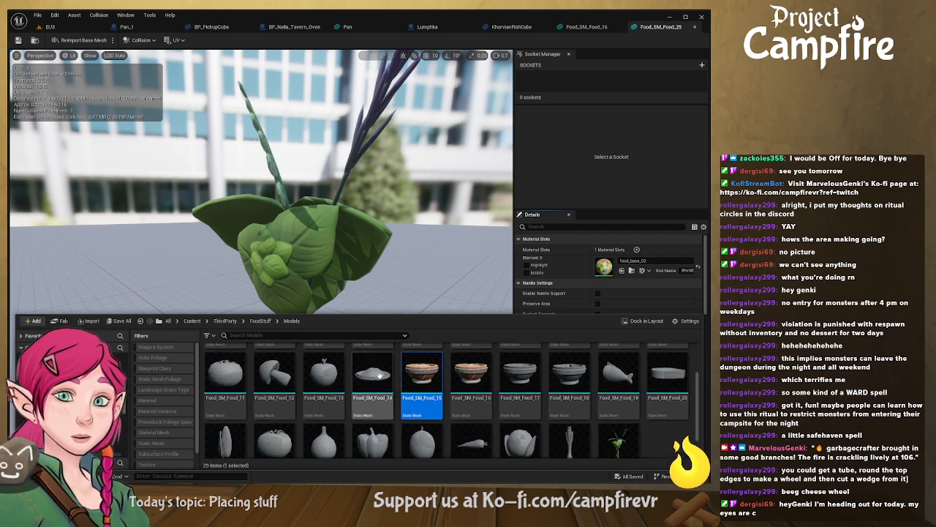
left_click(270, 373)
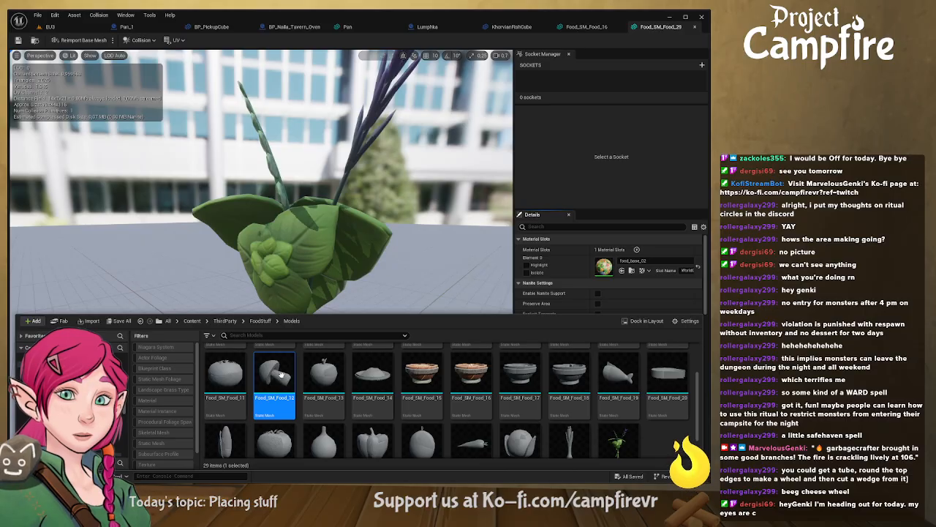
double_click(281, 374)
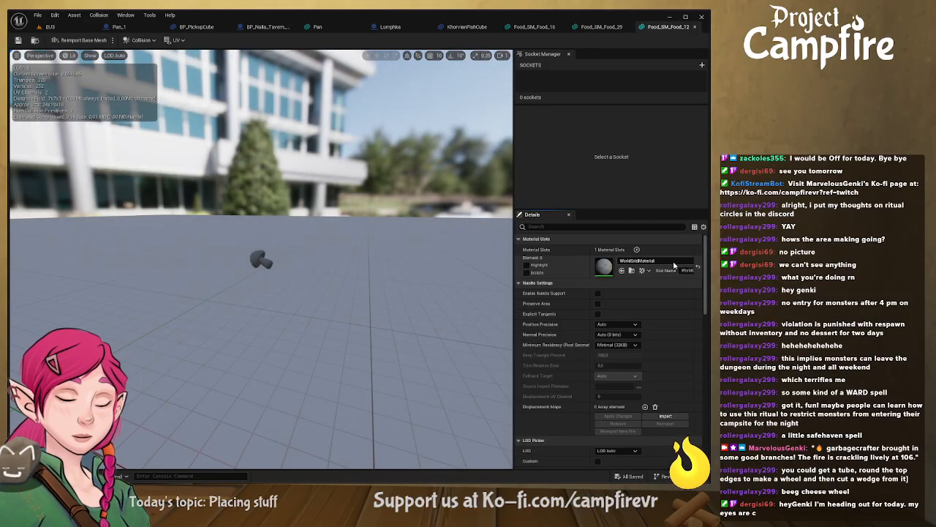
Step: Try food_base_02 on Food_SM_Food_12, assign food_base_01 instead, save the mesh and inspect the mushroom up close
left_click(675, 264)
left_click(688, 382)
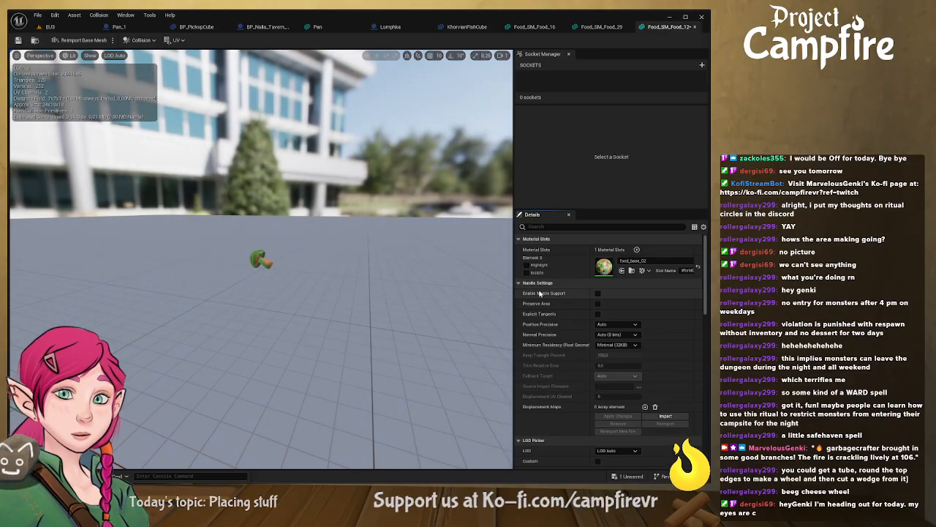
left_click(683, 367)
right_click_drag(389, 286, 476, 219)
key("w")
scroll(388, 287, "down", 1)
key("w")
scroll(368, 289, "down", 1)
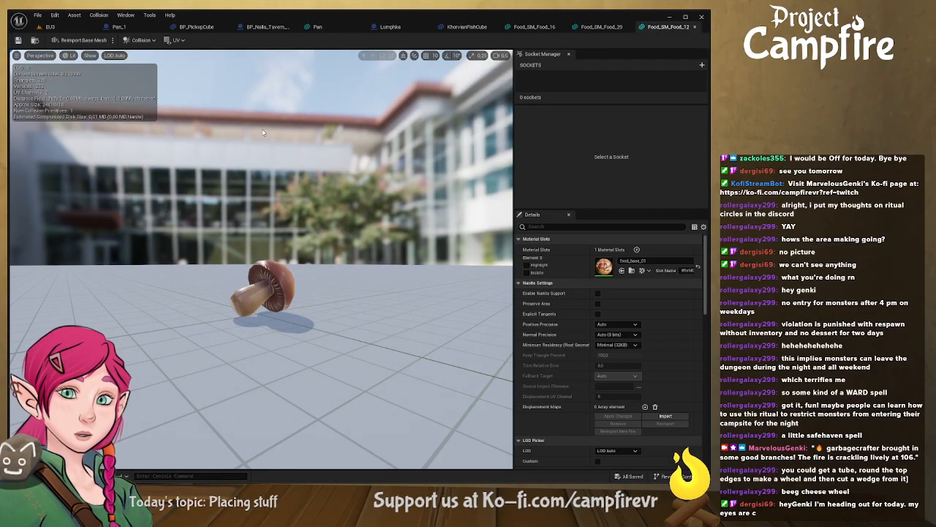
Step: Close the Food_SM_Food_12, Food_SM_Food_29 and Food_SM_Food_16 mesh editors and return to the EU3 level
left_click(694, 27)
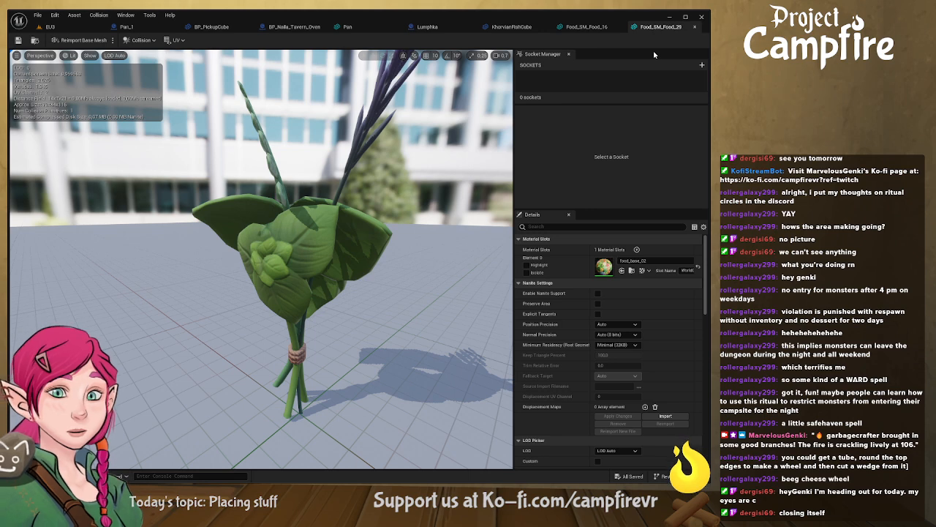
left_click(695, 27)
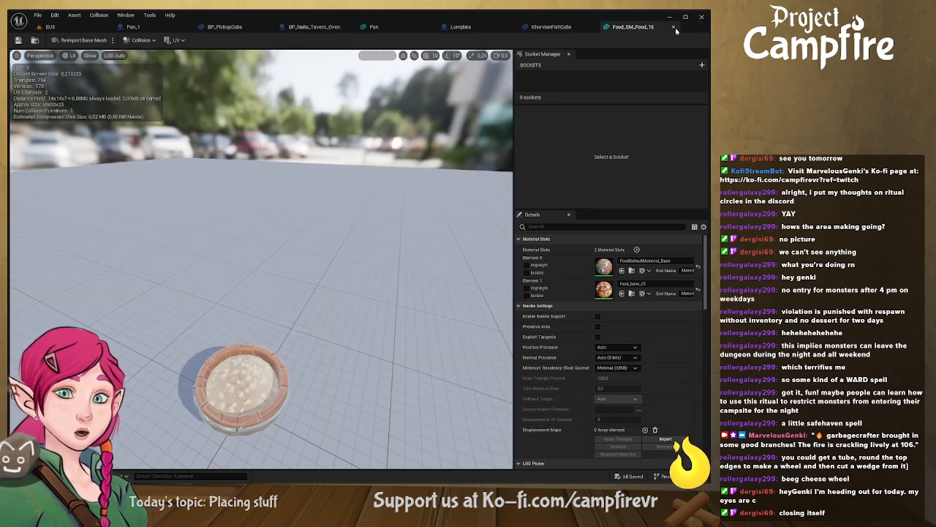
left_click(674, 27)
left_click(73, 28)
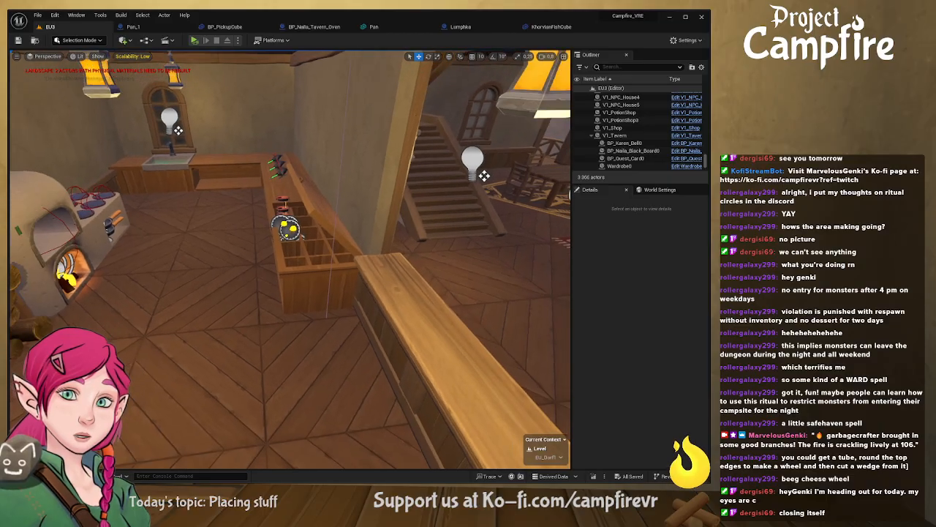
Step: Select the V1_Tavern building around the kitchen in the level and open its blueprint for editing
right_click_drag(290, 260, 567, 223)
left_click(402, 225)
right_click_drag(403, 226, 476, 223)
right_click_drag(362, 125, 381, 191)
right_click_drag(355, 226, 406, 212)
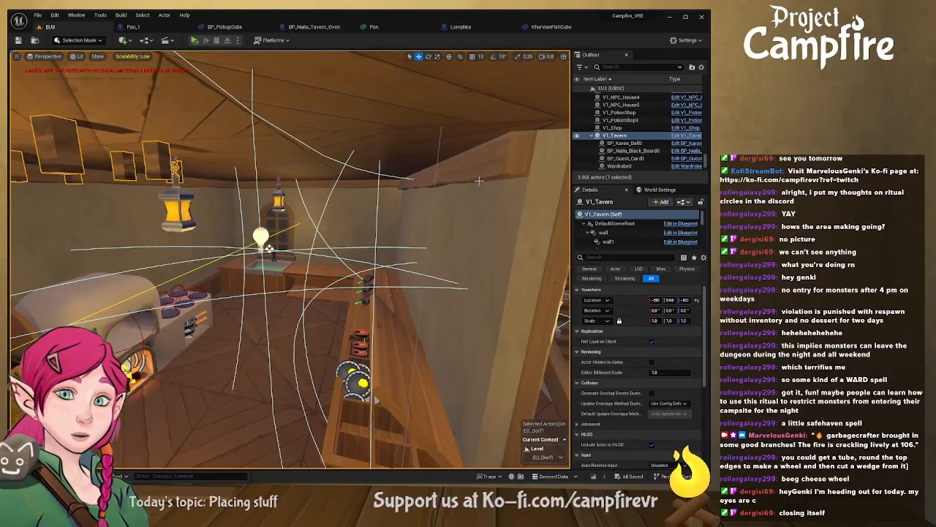
left_click(683, 135)
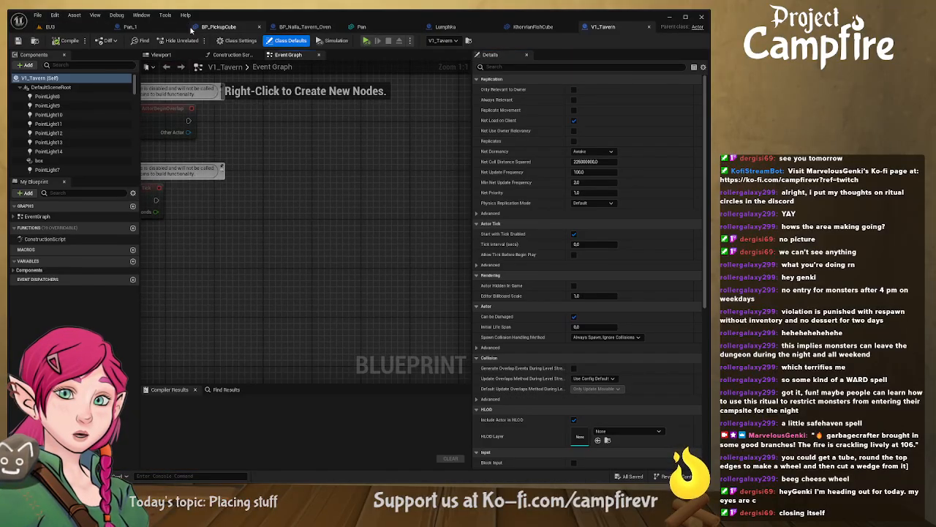
Step: Raise Wardrobe1 and Wardrobe at the V1_Tavern kitchen ceiling to about Z 736 each, compile the blueprint and save it and the EU3 level
left_click(161, 54)
key("w")
right_click_drag(306, 220, 391, 214)
mouse_move(357, 186)
right_mouse_down()
mouse_move(381, 192)
mouse_move(357, 185)
right_mouse_up()
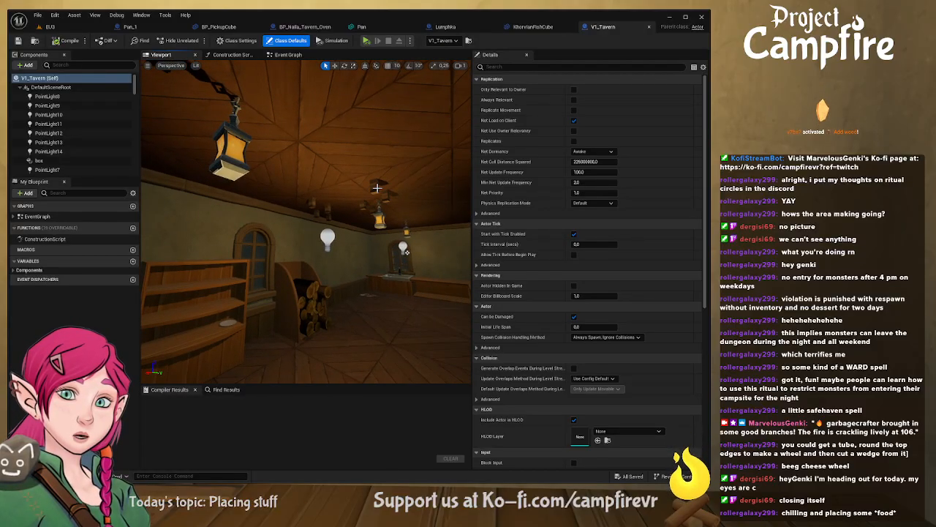
left_click(361, 183)
left_click_drag(345, 116, 347, 108)
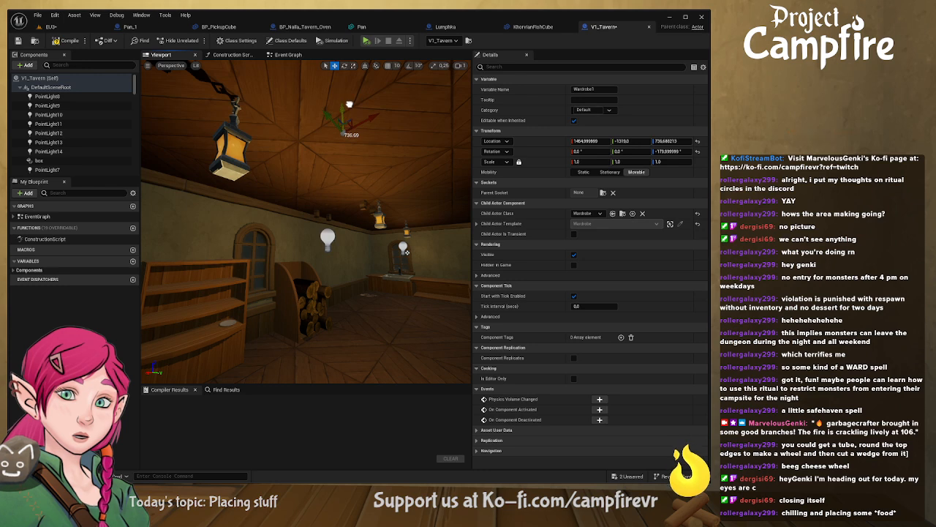
left_click(364, 205)
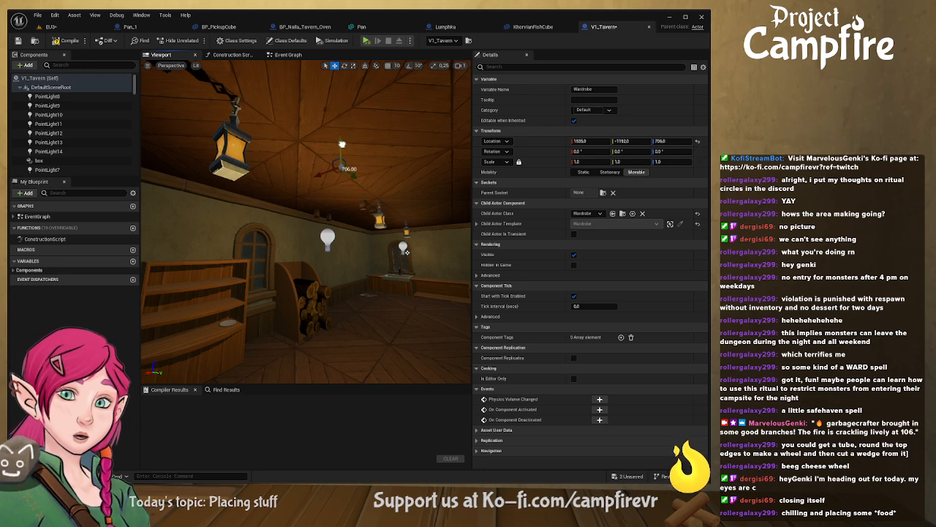
left_click_drag(341, 150, 342, 145)
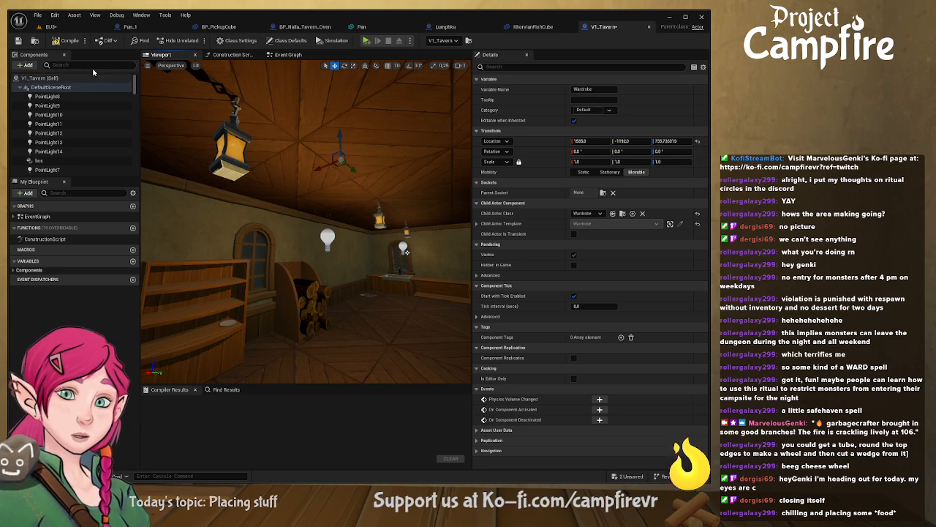
left_click(66, 40)
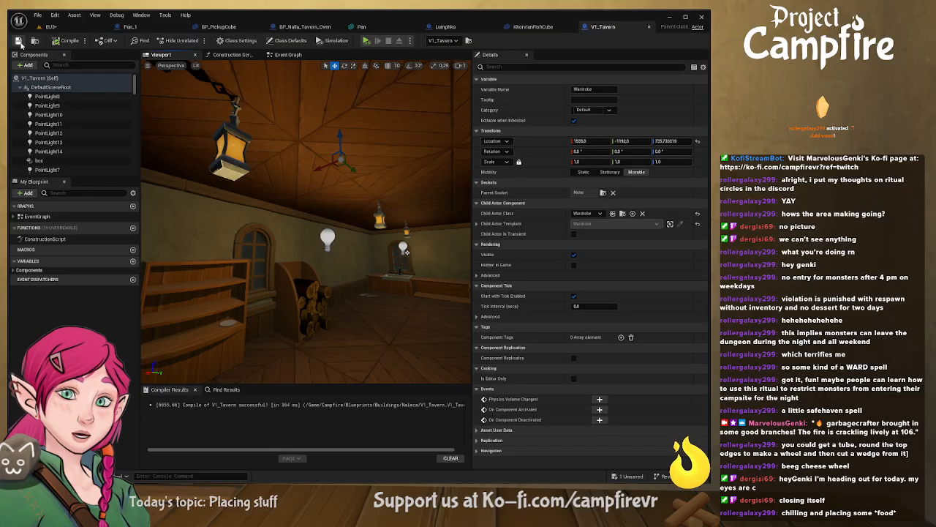
left_click(51, 27)
left_click(19, 43)
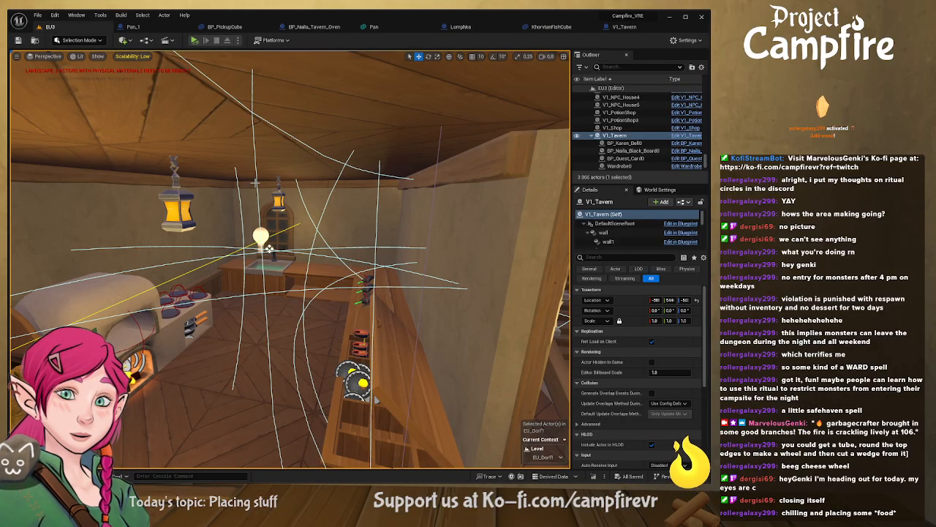
Step: Examine the raised wardrobe and its surroundings in the tavern's upper room in the EU3 level
key("w")
right_click_drag(256, 219, 125, 219)
right_click_drag(290, 256, 238, 283)
right_click_drag(303, 213, 306, 213)
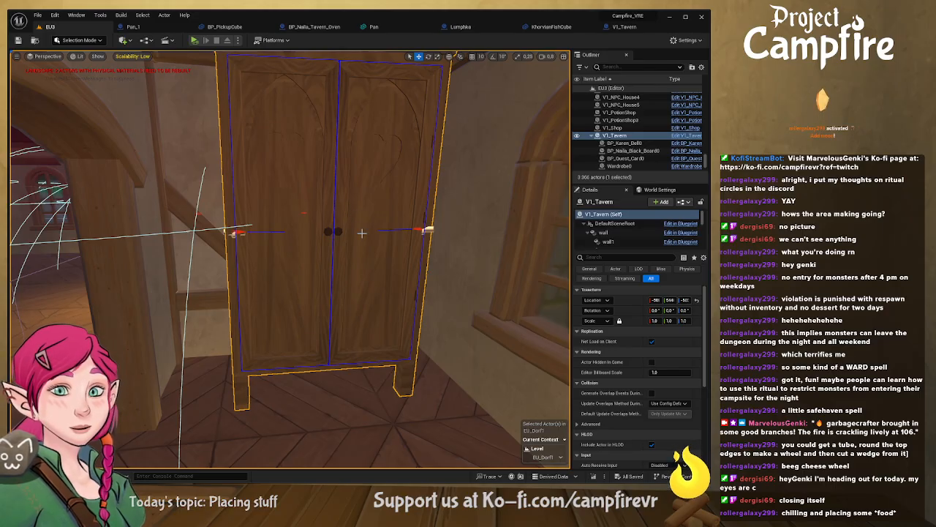
mouse_move(338, 223)
right_mouse_down()
mouse_move(315, 223)
mouse_move(366, 219)
mouse_move(338, 223)
mouse_move(345, 236)
right_mouse_up()
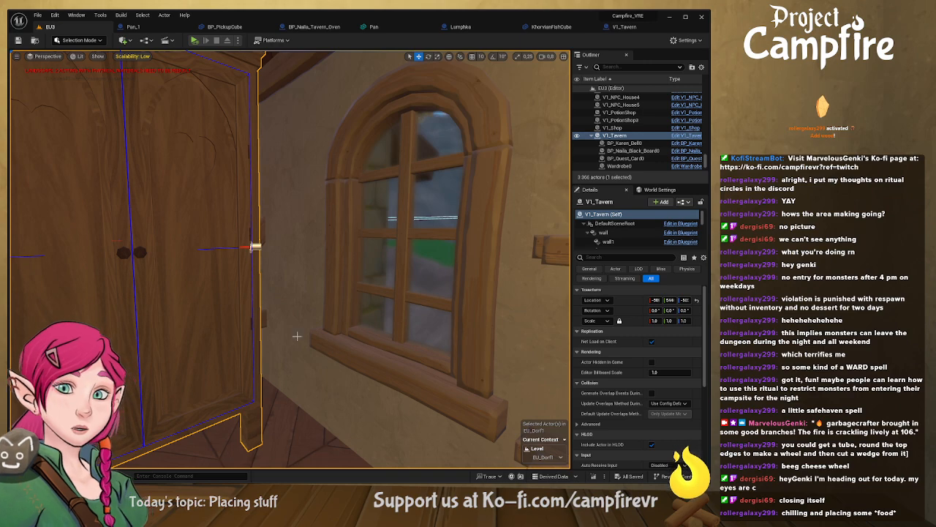
scroll(297, 335, "down", 5)
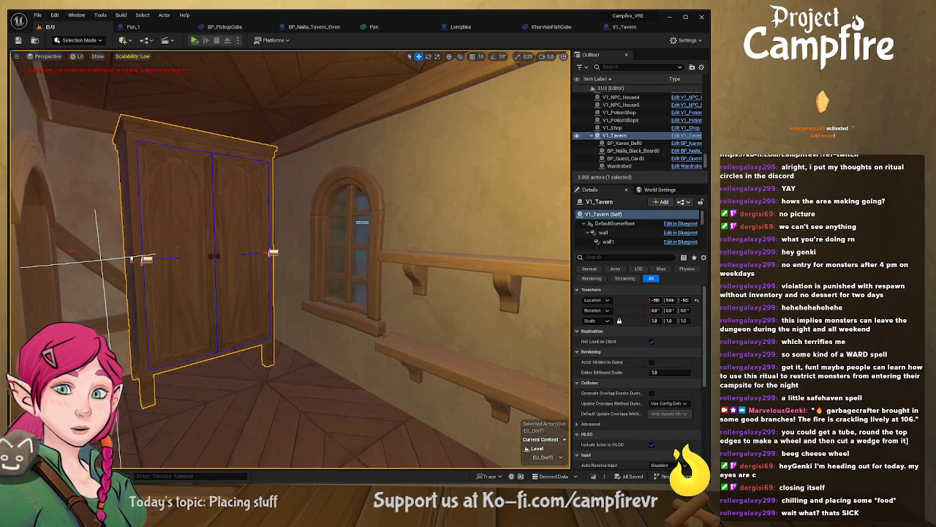
right_click_drag(297, 336, 275, 337)
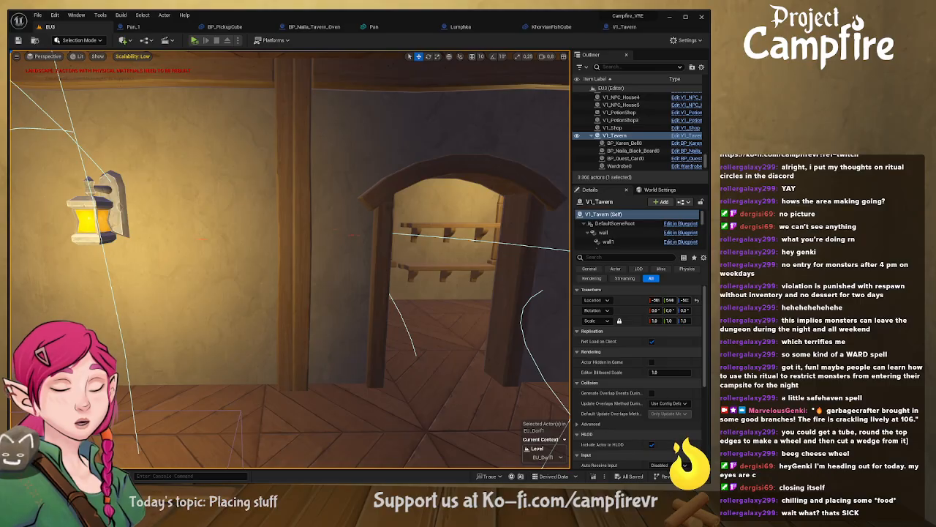
right_click_drag(327, 320, 354, 317)
scroll(342, 334, "down", 1)
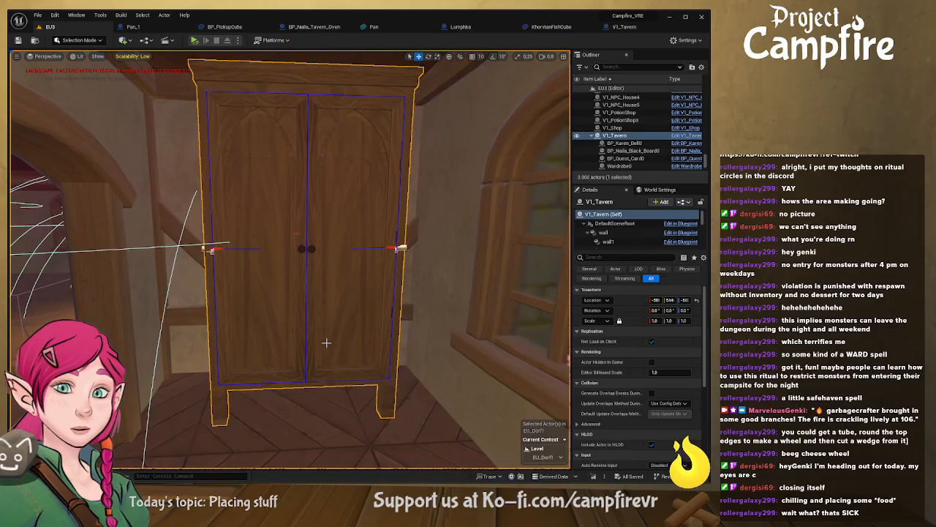
Step: Return to the V1_Tavern blueprint, bring the wardrobe into view and select the Wardrobe component under wall
left_click(624, 27)
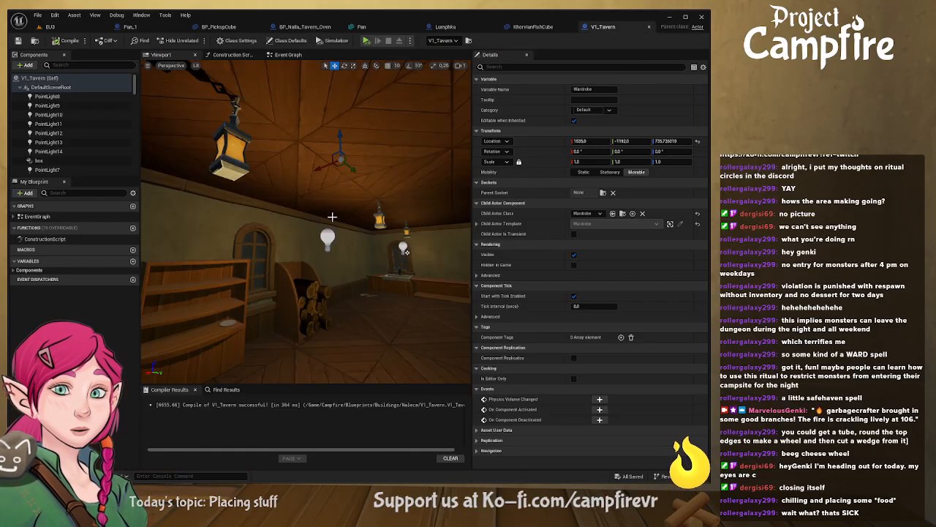
right_click_drag(436, 261, 313, 208)
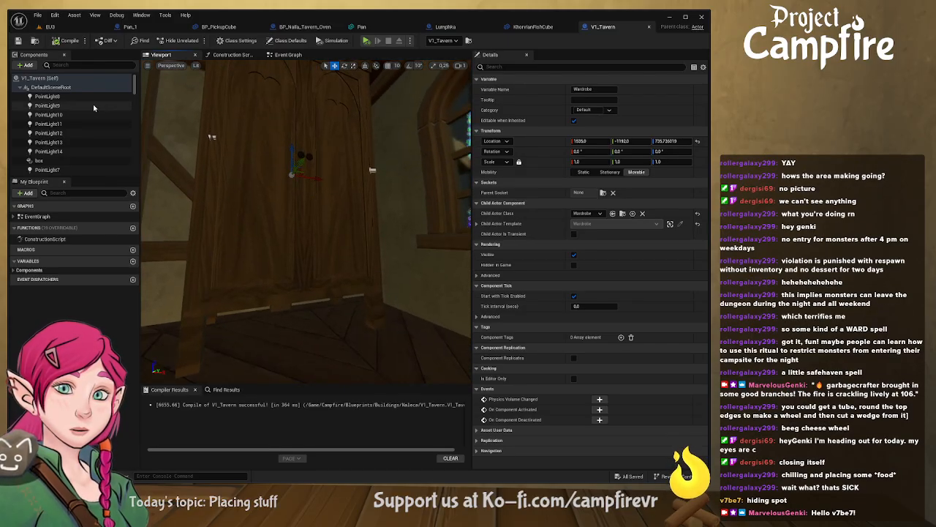
scroll(73, 128, "down", 5)
scroll(72, 127, "down", 5)
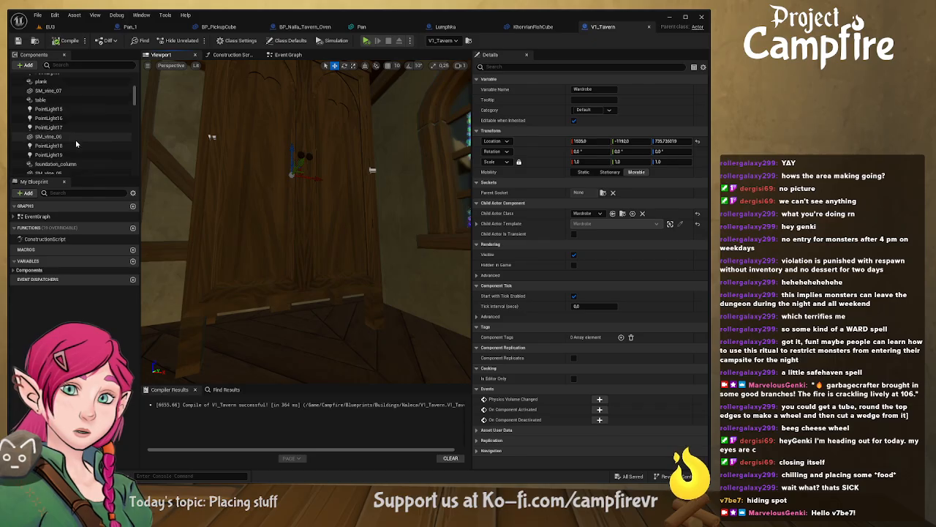
left_click(71, 127)
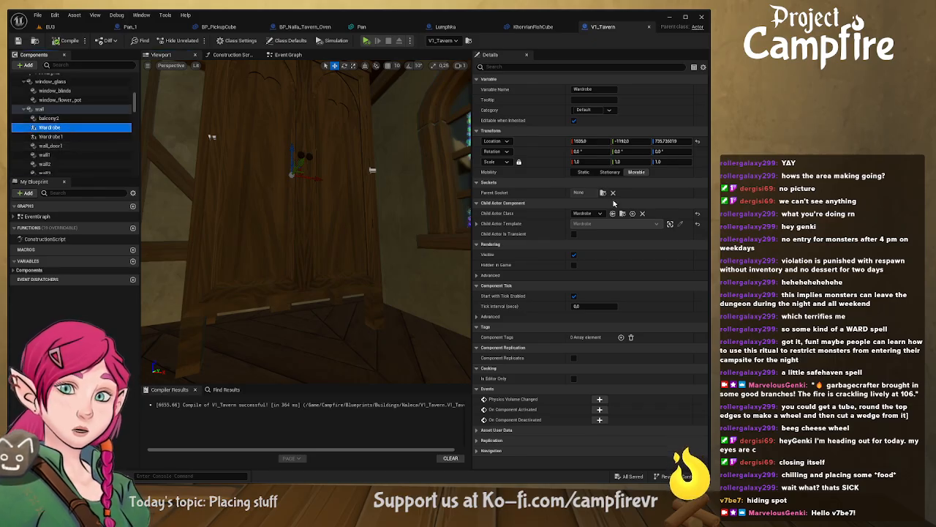
Step: Search the whole Content folder for the wardrobe assets, open the Wardrobe blueprint and show its 3D model
key("ctrl+space")
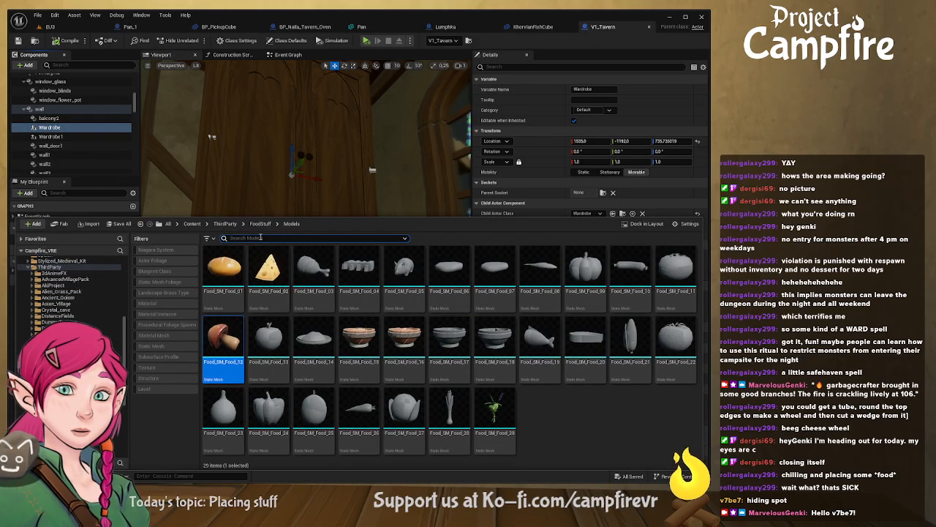
left_click(192, 224)
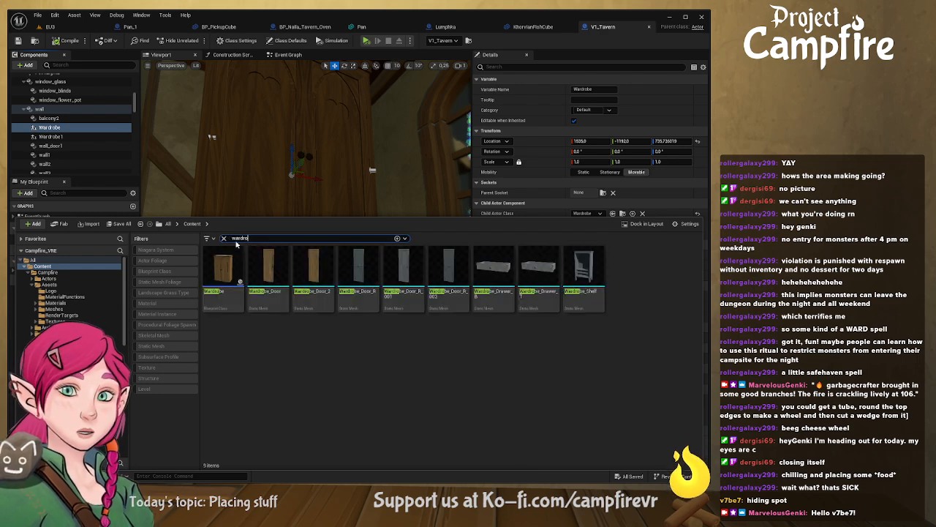
double_click(227, 306)
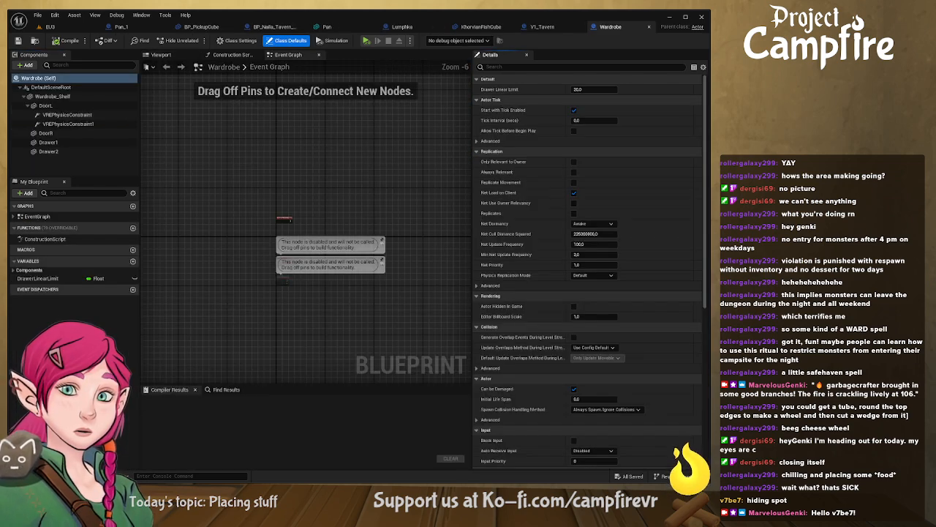
left_click(163, 55)
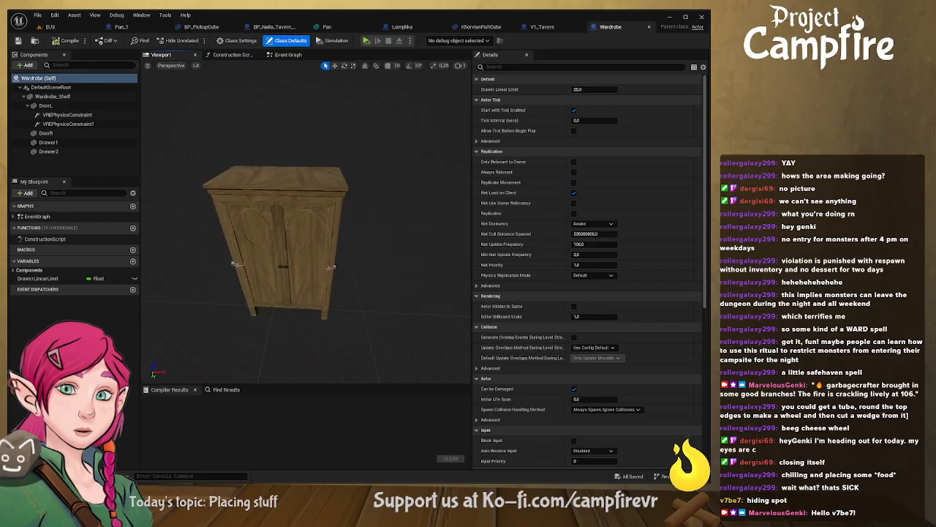
Step: Rotate the DoorR component of the Wardrobe open to a yaw of about -79 degrees
left_click(340, 213)
key("f")
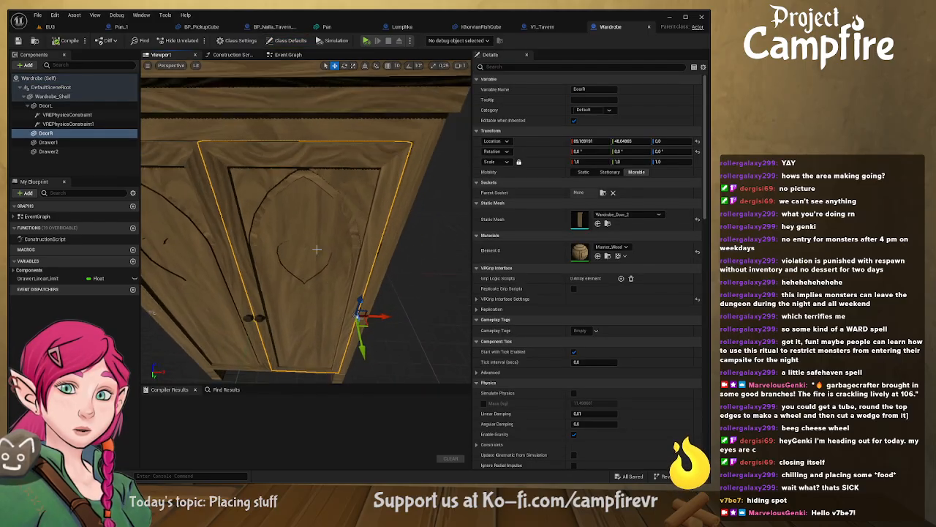
key("e")
left_click_drag(399, 352, 377, 365)
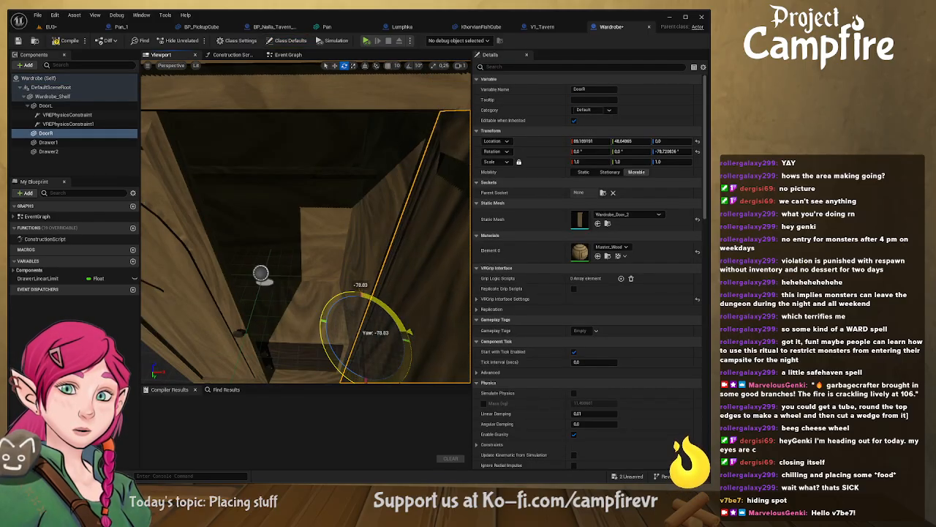
Step: Rotate the DoorL component of the Wardrobe open to a yaw of about 103 degrees
scroll(377, 366, "down", 5)
right_click_drag(329, 293, 278, 278)
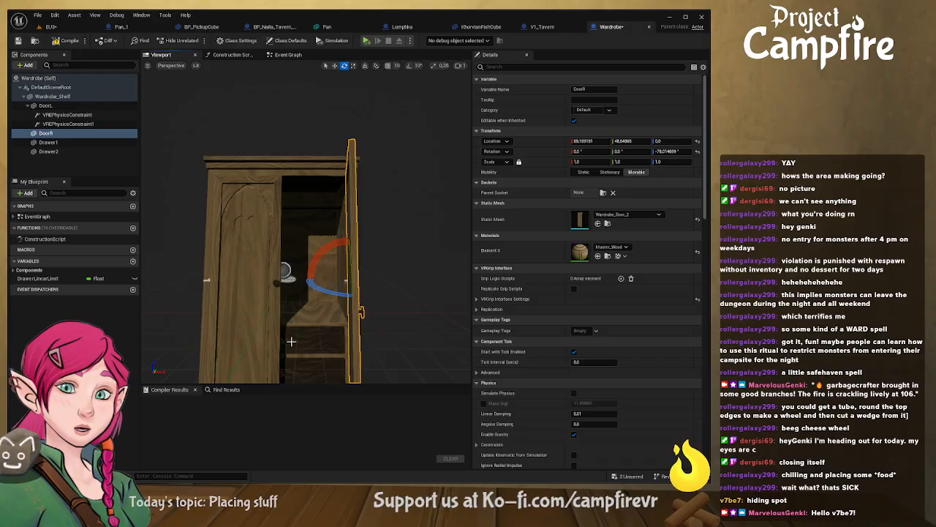
left_click(224, 289)
left_click_drag(225, 291, 337, 269)
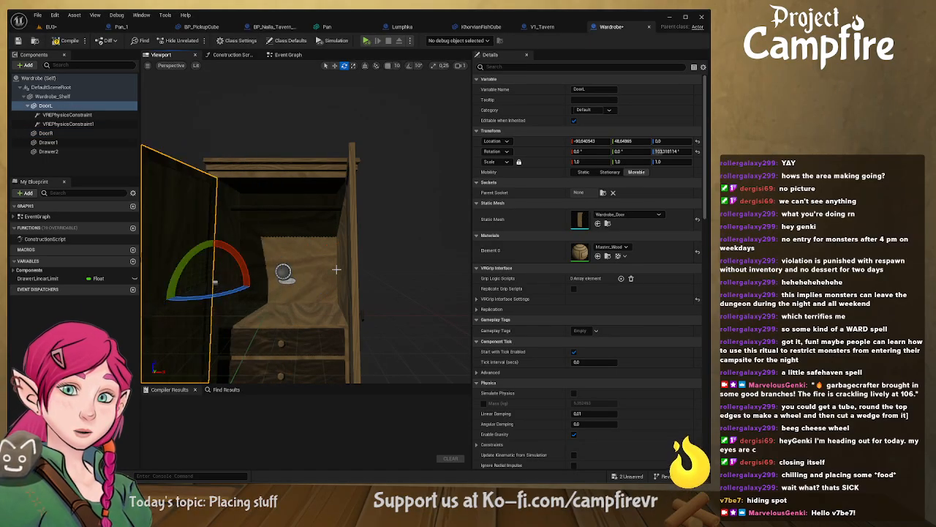
right_click_drag(308, 321, 329, 351)
scroll(308, 322, "down", 1)
right_click_drag(329, 219, 330, 199)
key("s")
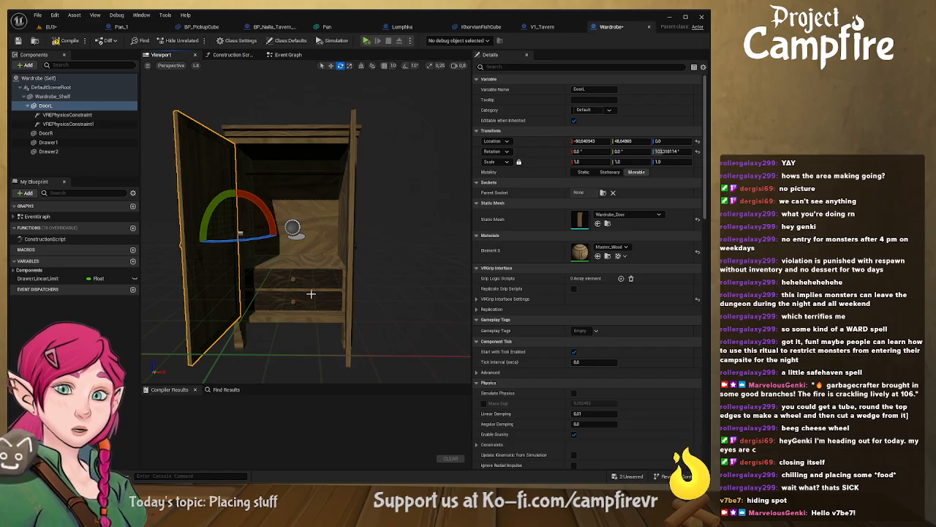
Step: Undo the rotations of both wardrobe doors and compile the Wardrobe blueprint
key("ctrl+z")
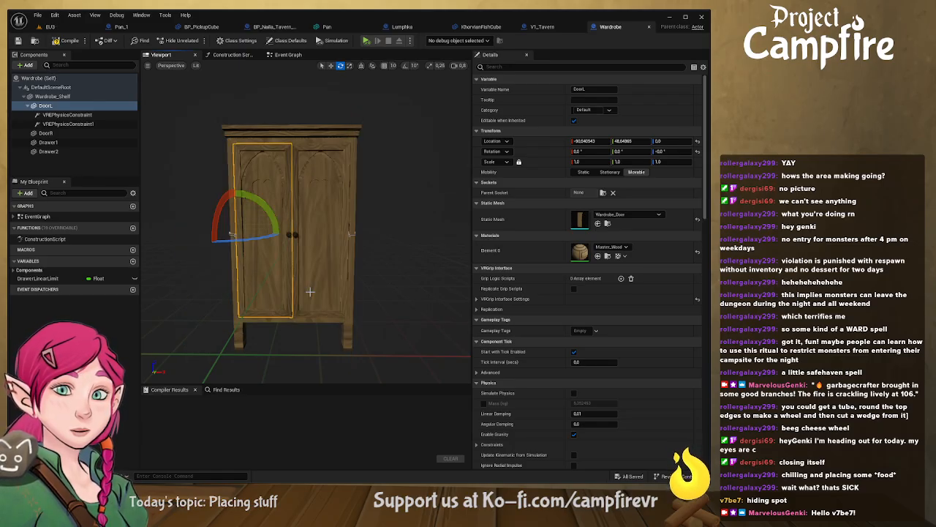
left_click(56, 41)
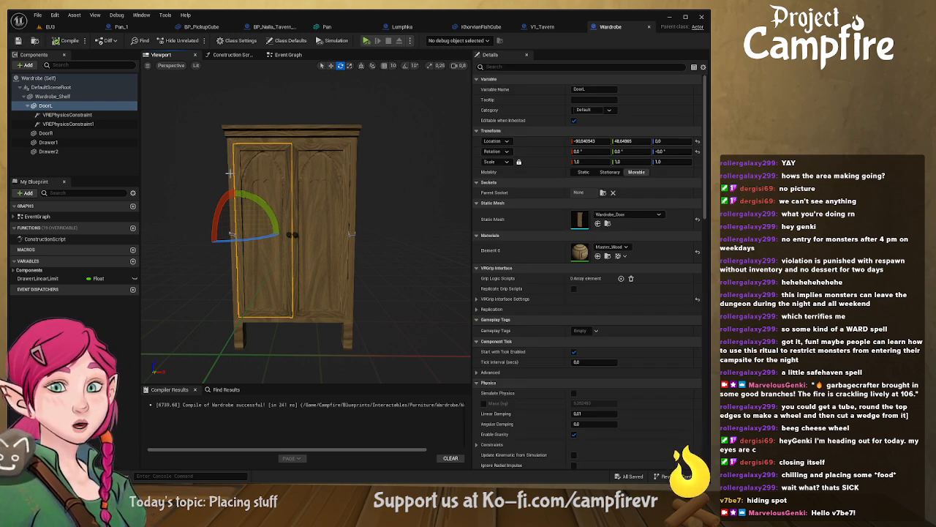
right_click_drag(317, 192, 374, 221)
Step: Close the Wardrobe blueprint and compile the V1_Tavern blueprint
left_click(651, 27)
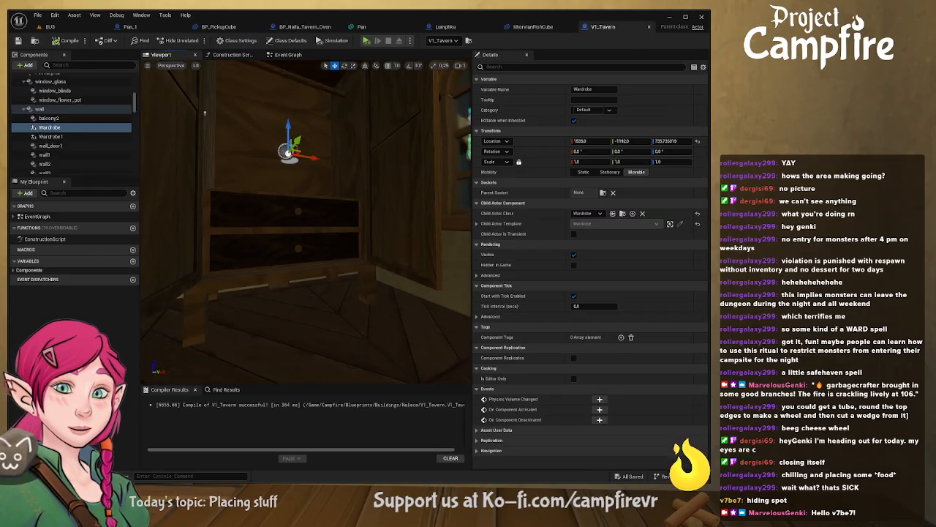
right_click_drag(380, 183, 383, 184)
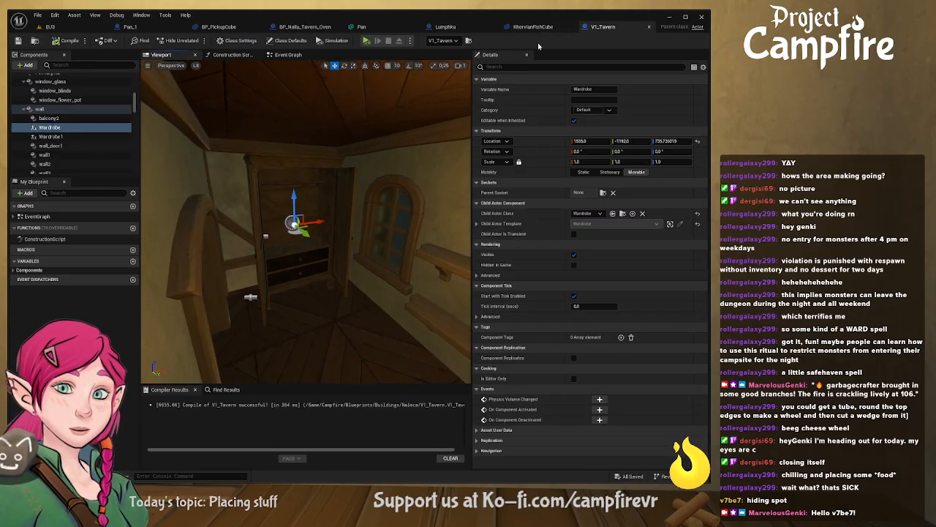
left_click(67, 42)
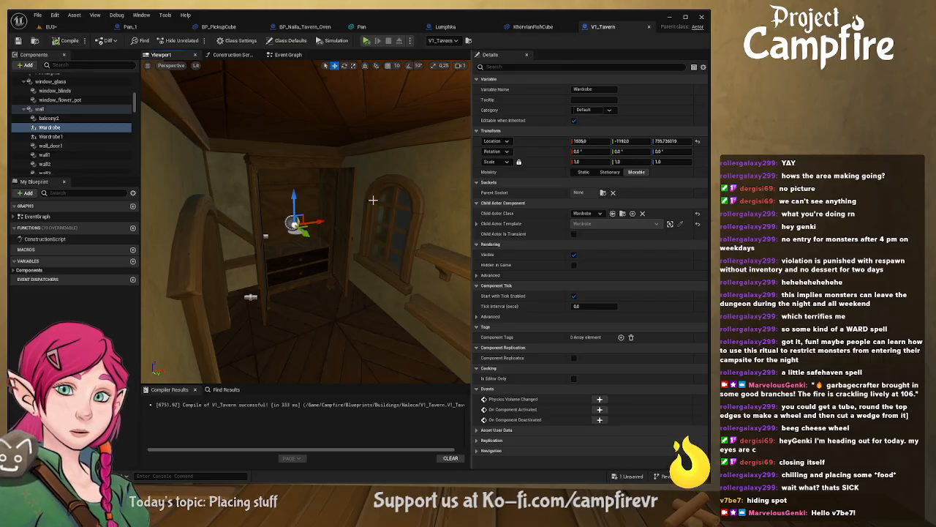
Step: Reopen the Wardrobe blueprint from the asset search results, recompile it, check its 3D model and close it
left_click(37, 476)
double_click(215, 301)
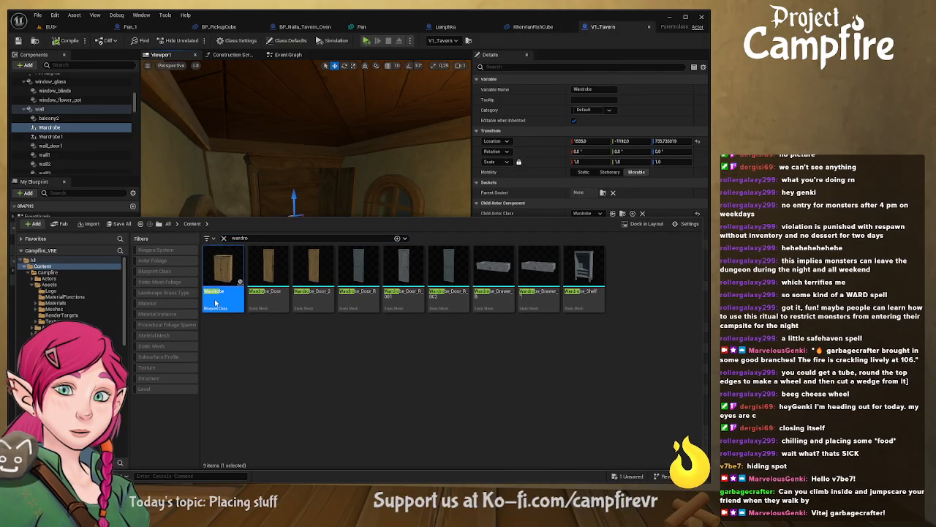
left_click(67, 41)
left_click(171, 55)
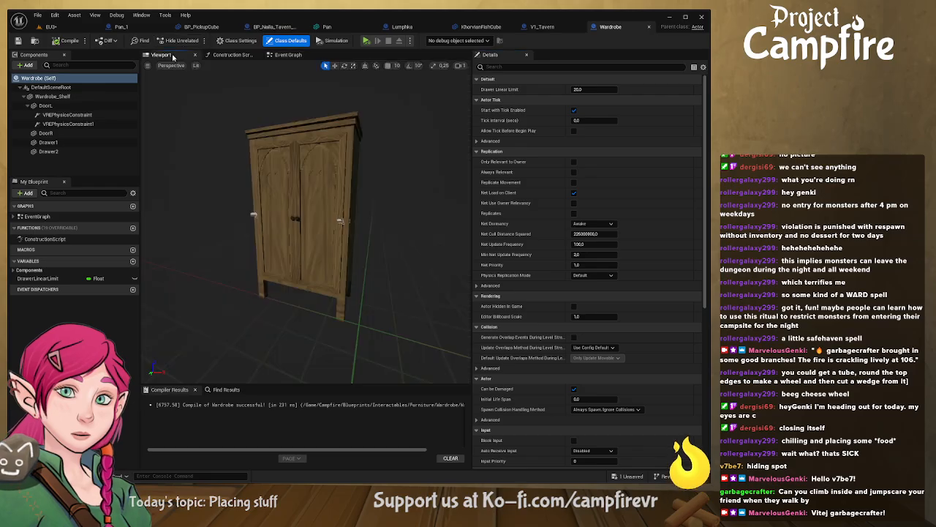
left_click(649, 28)
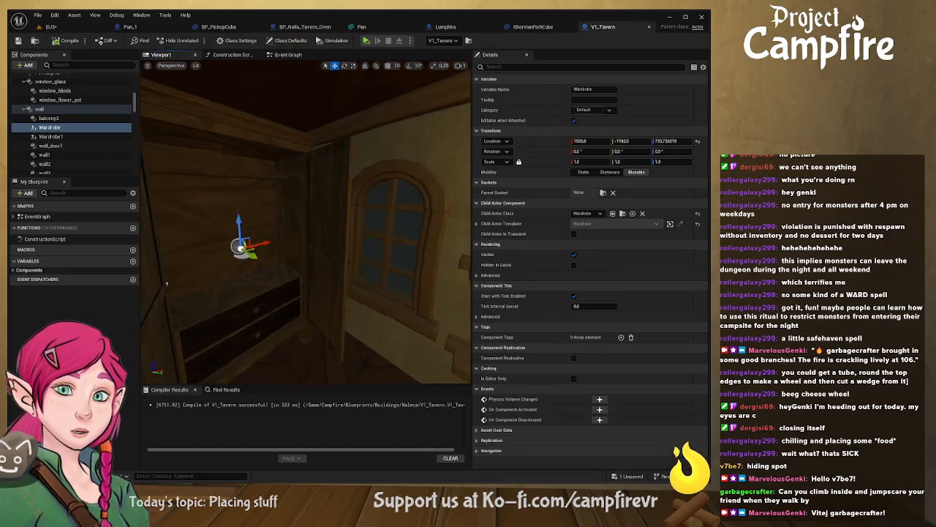
Step: Inspect the wardrobe placed in the tavern and open the Wardrobe_Shelf static mesh from the asset search results
right_click_drag(323, 226, 432, 243)
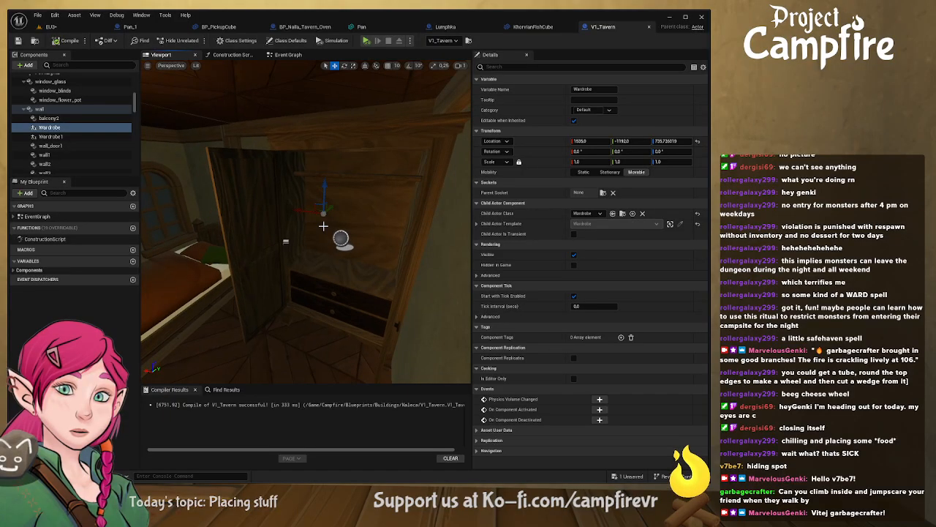
right_click_drag(270, 182, 365, 186)
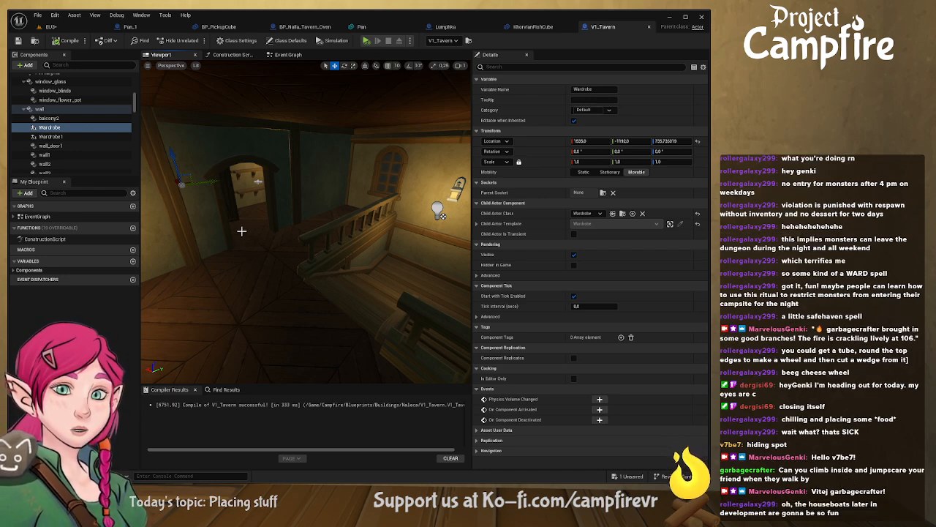
mouse_move(201, 254)
right_mouse_down()
mouse_move(152, 231)
mouse_move(198, 257)
right_mouse_up()
key("ctrl+space")
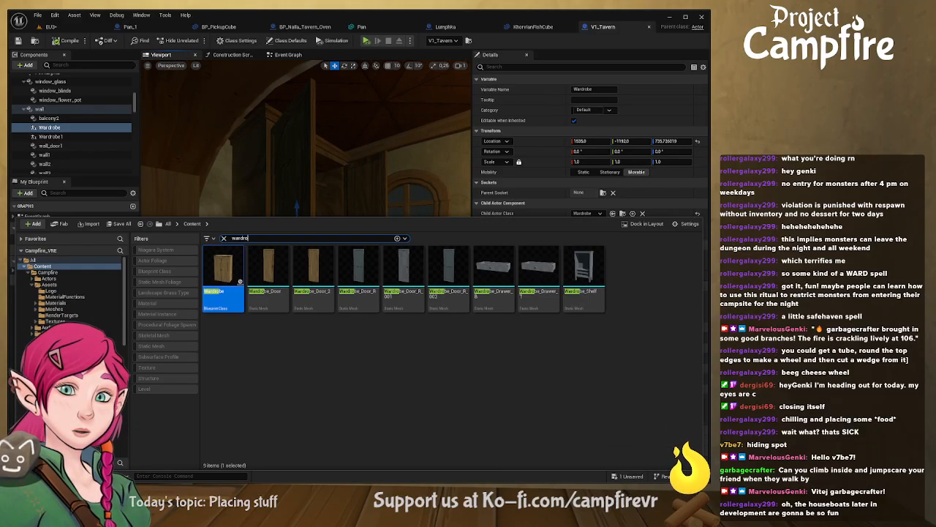
double_click(588, 270)
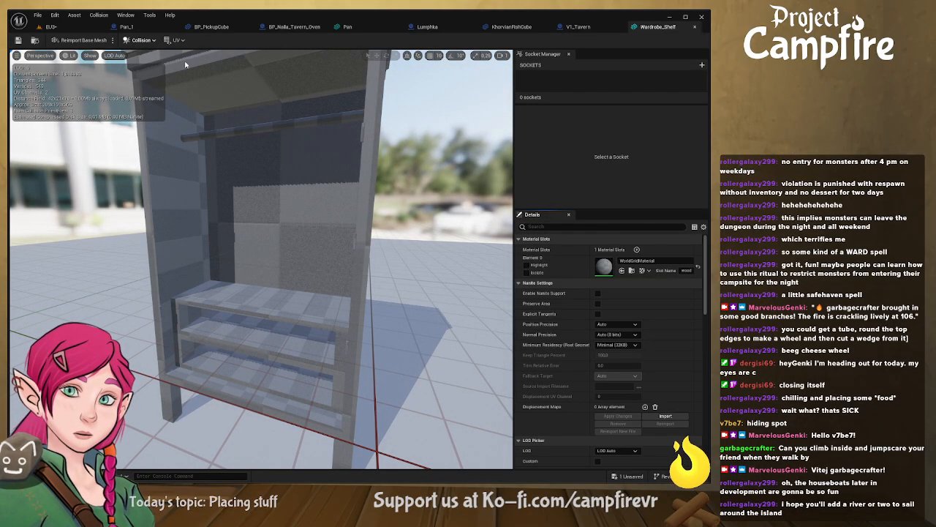
Step: Try a sphere simplified collision on the Wardrobe_Shelf mesh and delete it
left_click(186, 65)
right_click_drag(289, 301, 289, 344)
scroll(289, 303, "down", 5)
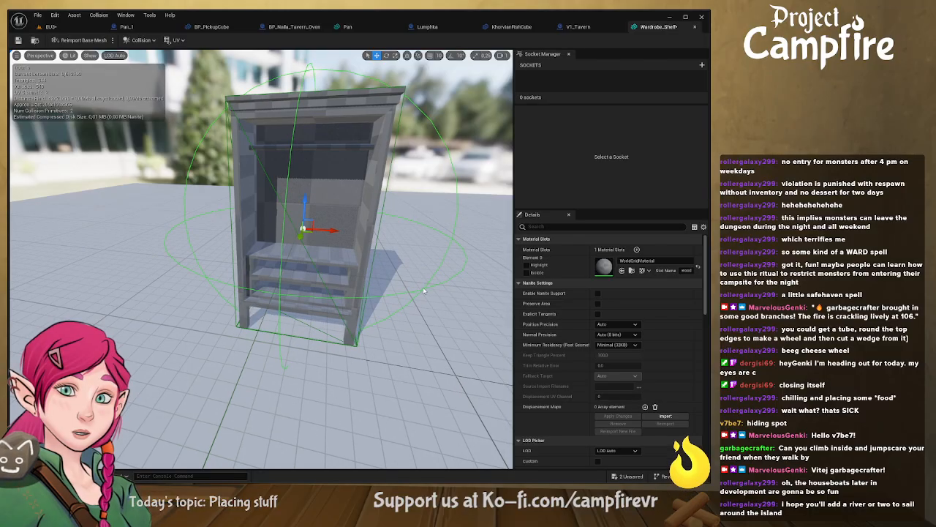
key("Delete")
Step: Delete the hull collision enclosing the whole Wardrobe_Shelf mesh and the remaining rounded collision primitive
mouse_move(417, 293)
right_mouse_down()
mouse_move(392, 293)
mouse_move(453, 296)
mouse_move(447, 314)
mouse_move(464, 315)
mouse_move(461, 289)
mouse_move(421, 318)
mouse_move(413, 340)
mouse_move(439, 337)
mouse_move(403, 318)
mouse_move(420, 315)
mouse_move(410, 289)
right_mouse_up()
key("w")
key("s")
key("w")
key("s")
key("s")
mouse_move(251, 213)
right_mouse_down()
mouse_move(256, 233)
mouse_move(235, 231)
mouse_move(251, 214)
mouse_move(257, 221)
right_mouse_up()
key("d")
key("w")
key("w")
right_click_drag(235, 284, 263, 301)
key("a")
left_click(269, 430)
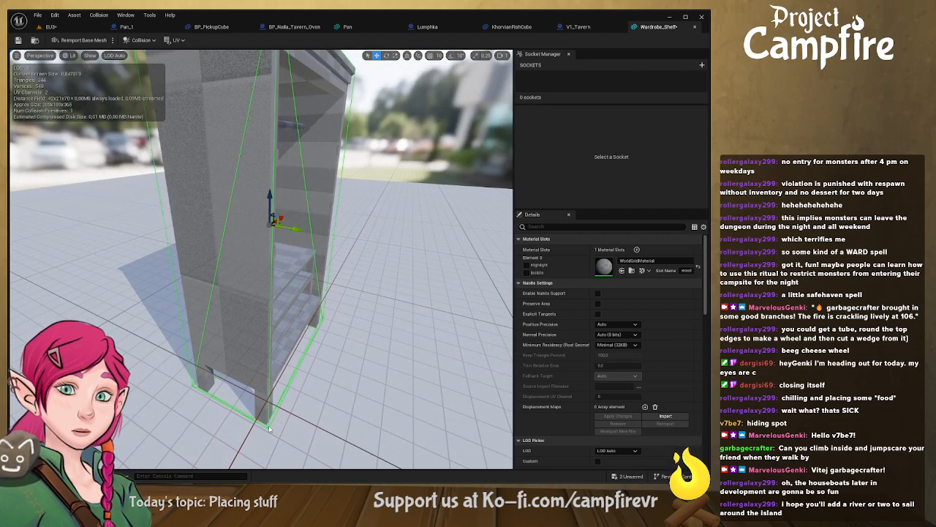
key("Delete")
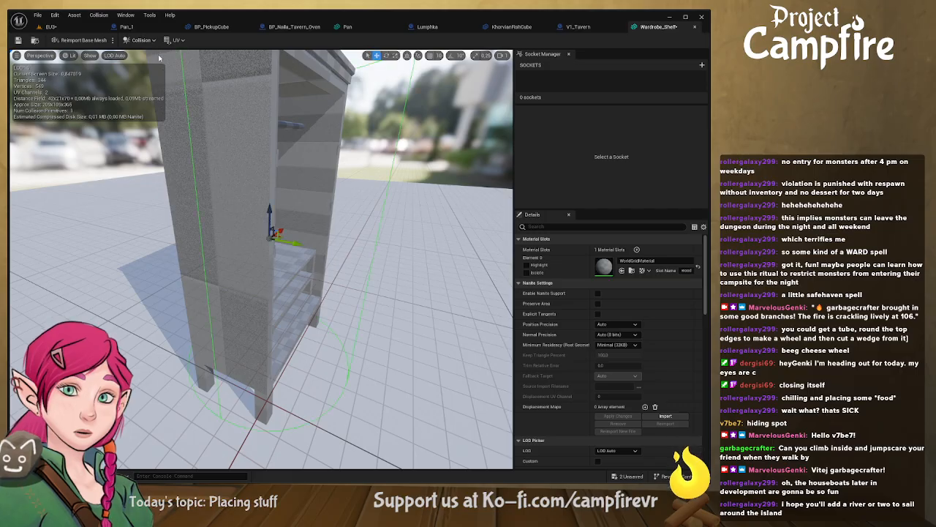
key("Delete")
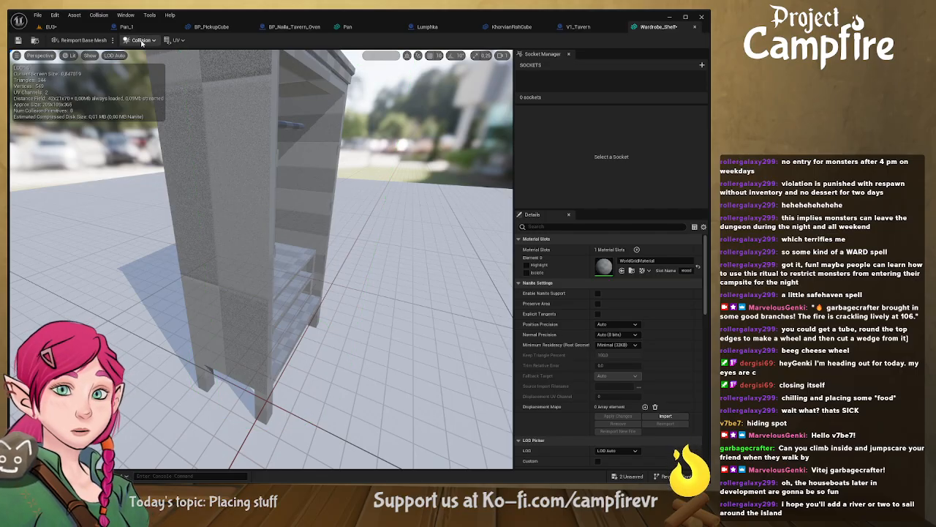
Step: Add a box simplified collision, flatten it into a thin slab and move it against the wardrobe's back panel
left_click(162, 78)
right_click_drag(252, 245, 300, 233)
key("r")
left_click_drag(248, 262, 235, 263)
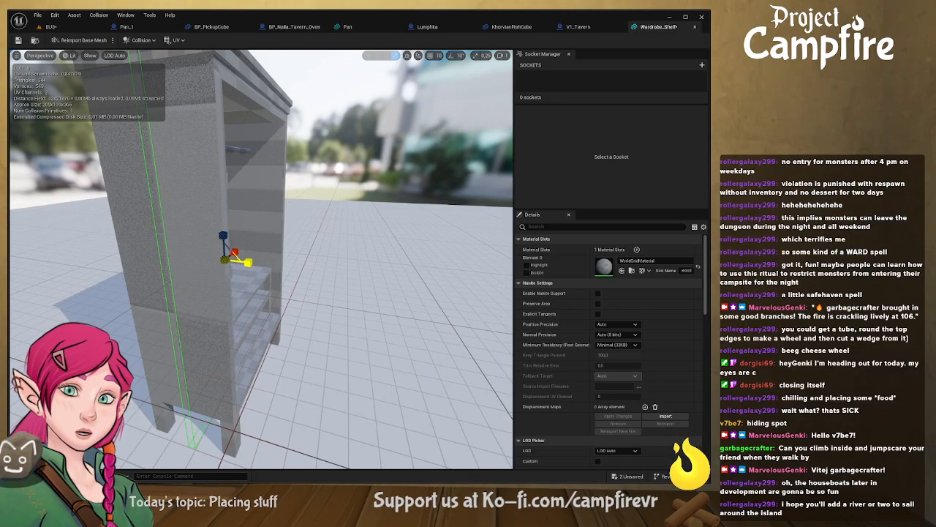
right_click_drag(243, 265, 285, 279)
key("w")
left_click_drag(308, 253, 270, 254)
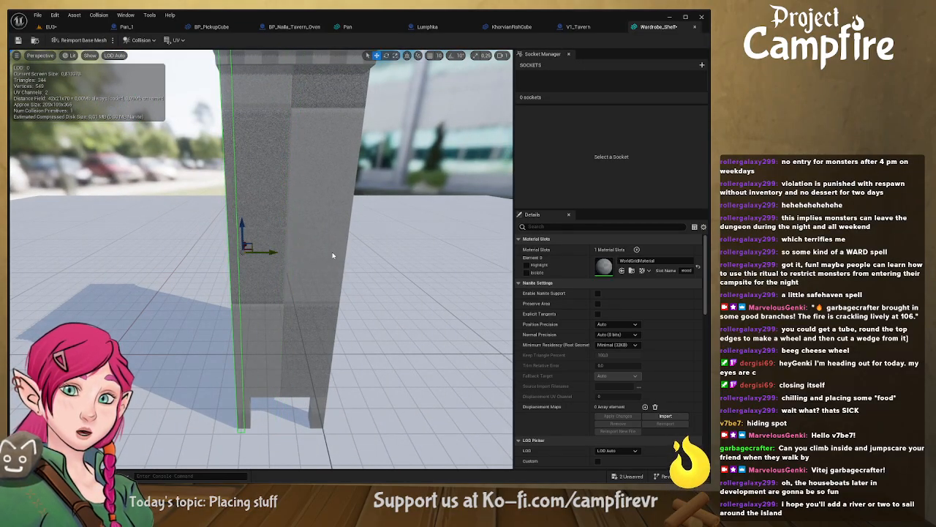
Step: Duplicate the back collision box, turn it perpendicular, narrow it to the wardrobe's depth and fit it to one side panel
right_click_drag(332, 256, 250, 251)
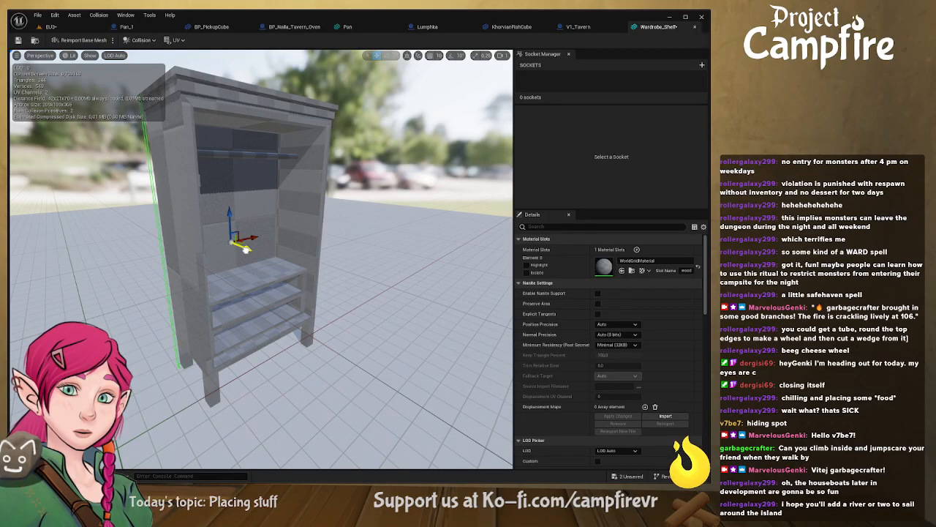
left_click_drag(245, 249, 293, 278)
key("e")
key("w")
scroll(230, 251, "up", 3)
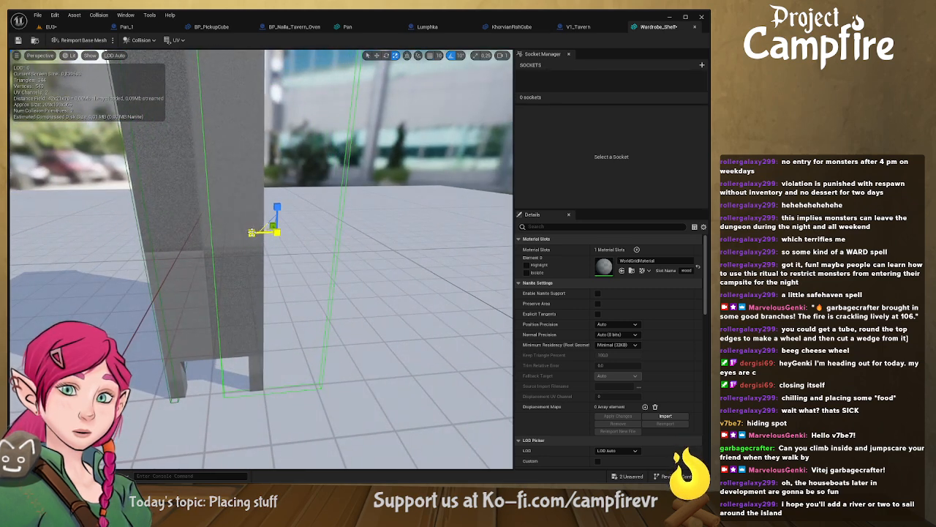
left_click_drag(251, 234, 182, 235)
key("w")
key("r")
key("w")
right_click_drag(309, 244, 205, 244)
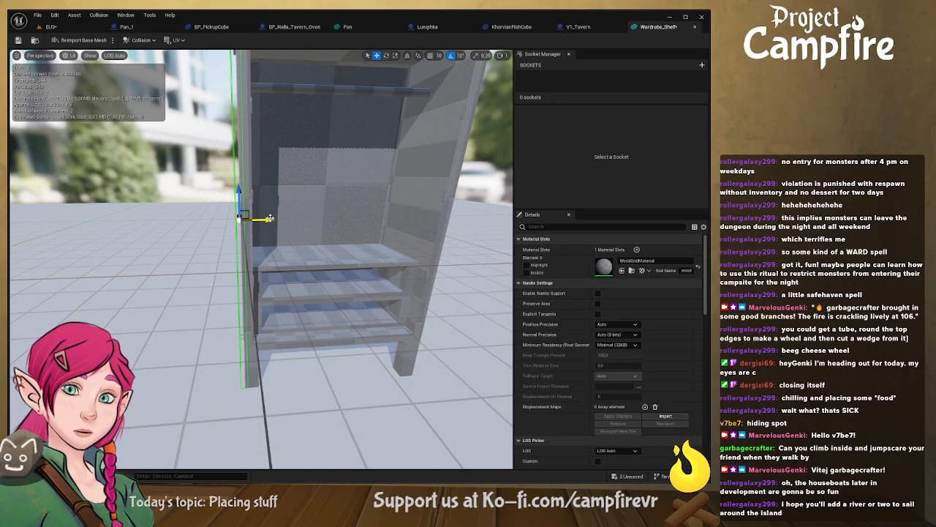
Step: Duplicate the side collision box onto the wardrobe's opposite side panel
left_click_drag(268, 220, 433, 232)
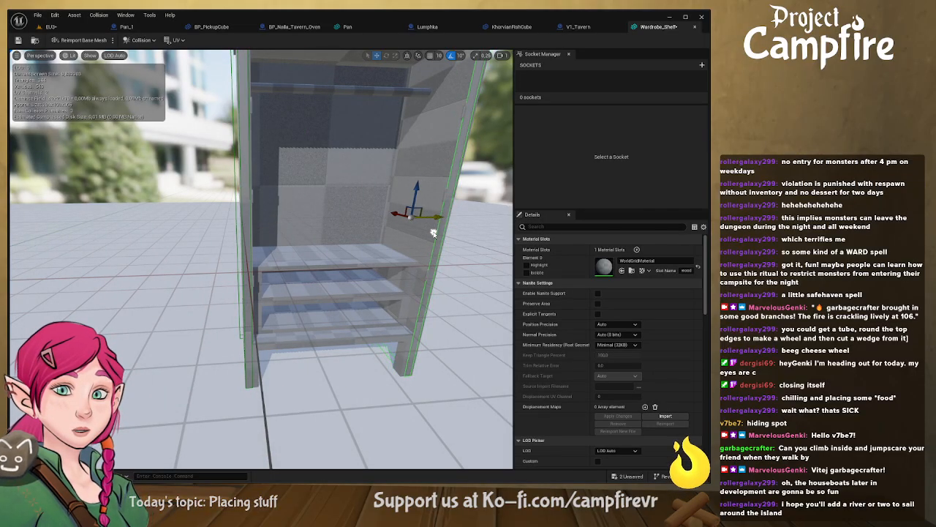
right_click_drag(433, 232, 455, 239)
mouse_move(379, 264)
right_mouse_down()
mouse_move(383, 307)
mouse_move(379, 265)
right_mouse_up()
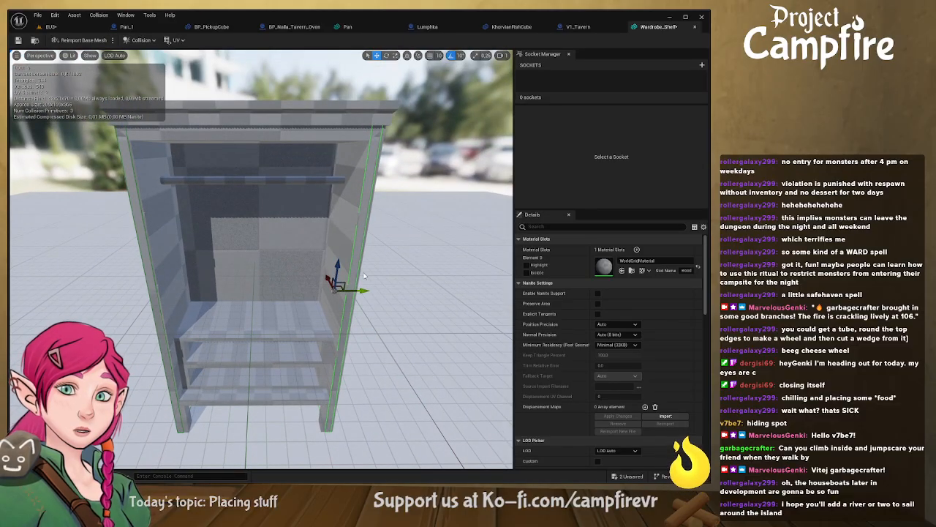
Step: Duplicate a side collision box, rotate it horizontal and place it at the height of the uppermost shelf
left_click_drag(361, 290, 314, 289, "alt")
key("e")
key("w")
right_click_drag(314, 290, 320, 333)
left_click_drag(243, 133, 241, 205)
Step: Scale and shift the horizontal collision box to match the width and depth of the uppermost shelf
key("r")
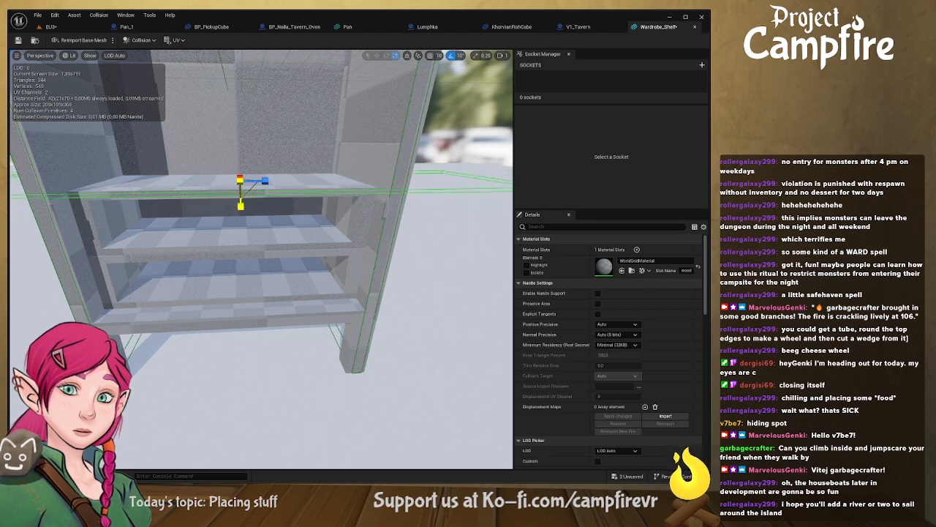
right_click_drag(256, 199, 274, 199)
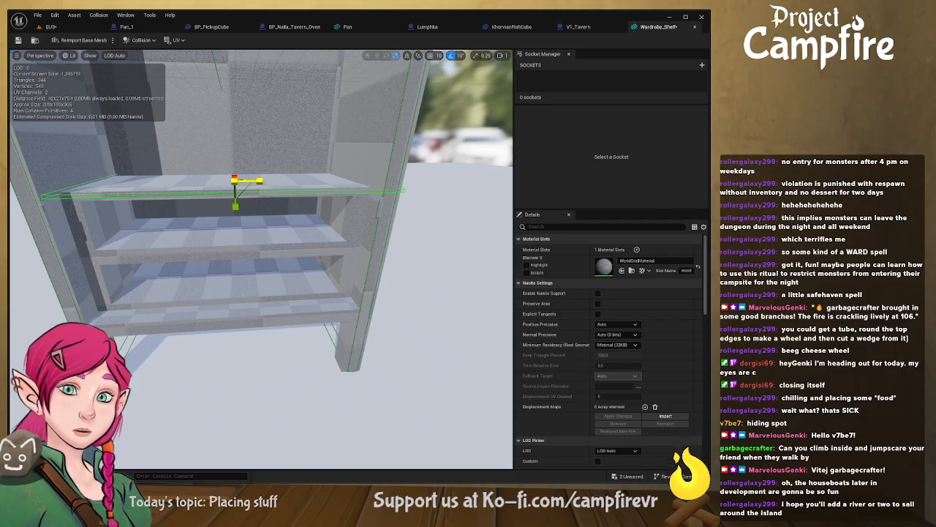
right_click_drag(259, 186, 261, 205)
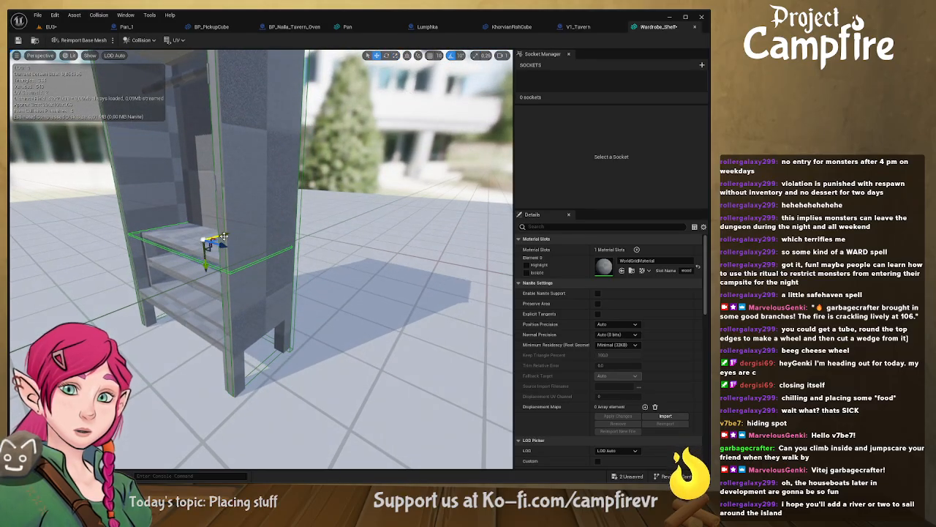
key("w")
left_click_drag(223, 236, 230, 233)
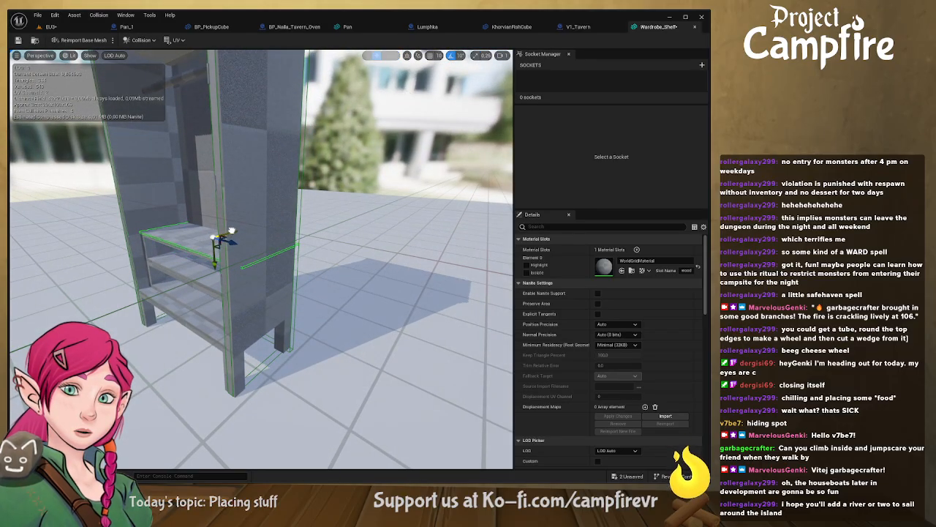
key("r")
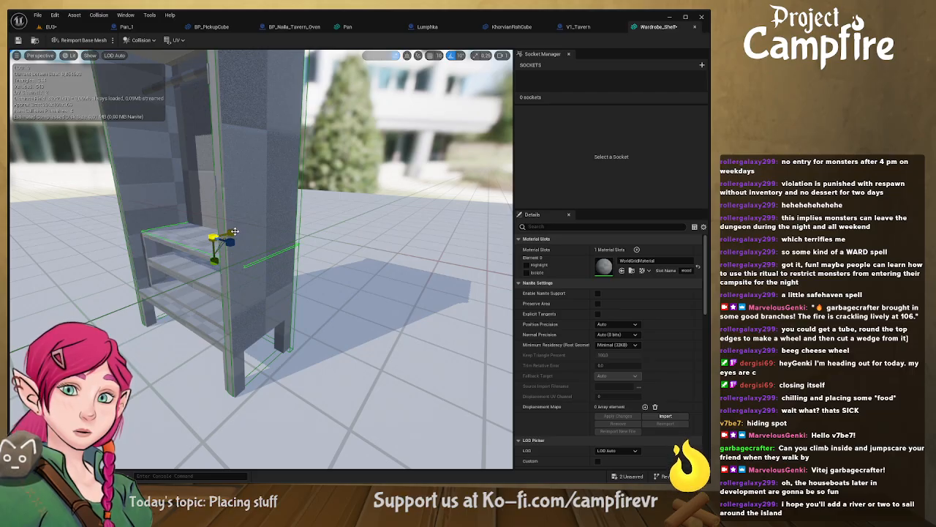
mouse_move(234, 231)
left_mouse_down()
mouse_move(200, 252)
mouse_move(227, 236)
left_mouse_up()
key("w")
mouse_move(308, 234)
right_mouse_down()
mouse_move(329, 241)
mouse_move(308, 234)
right_mouse_up()
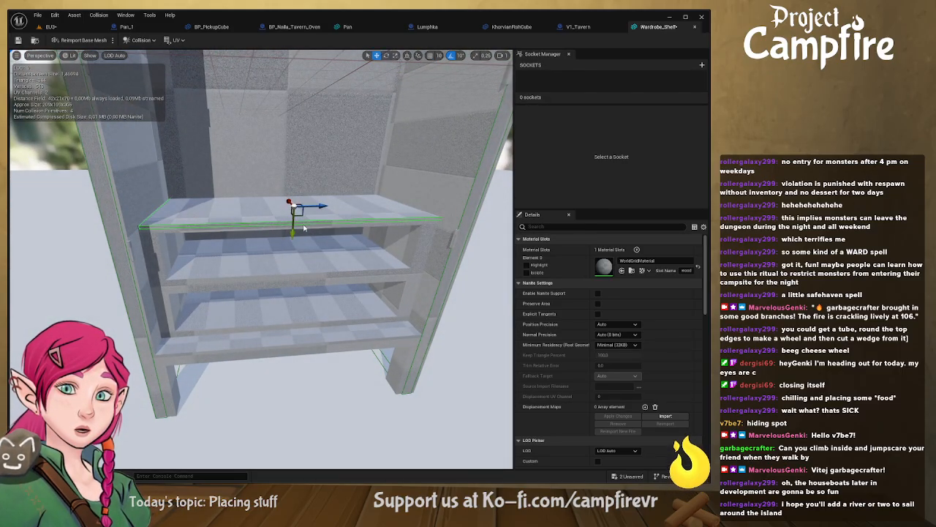
Step: Duplicate the shelf collision box downward onto the middle and lowest shelves
left_click_drag(326, 204, 288, 312)
left_click_drag(285, 283, 285, 319)
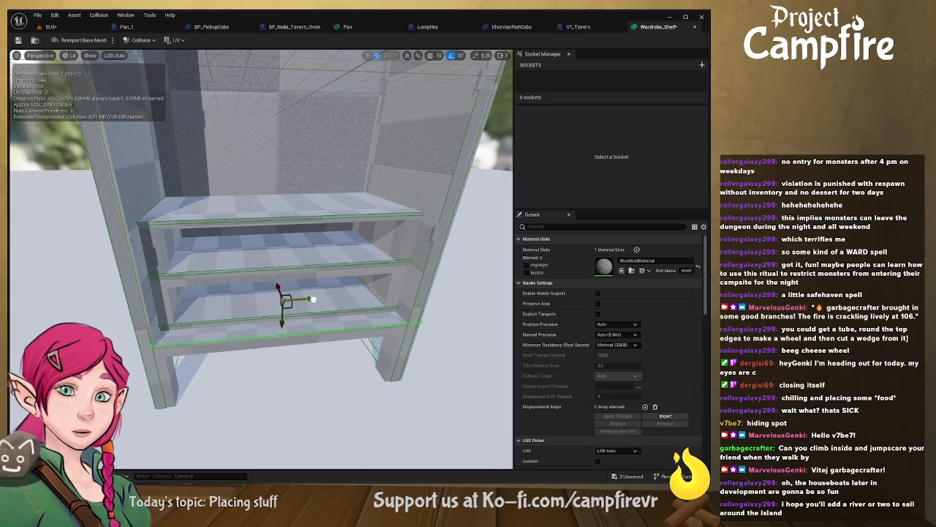
right_click_drag(315, 299, 286, 316)
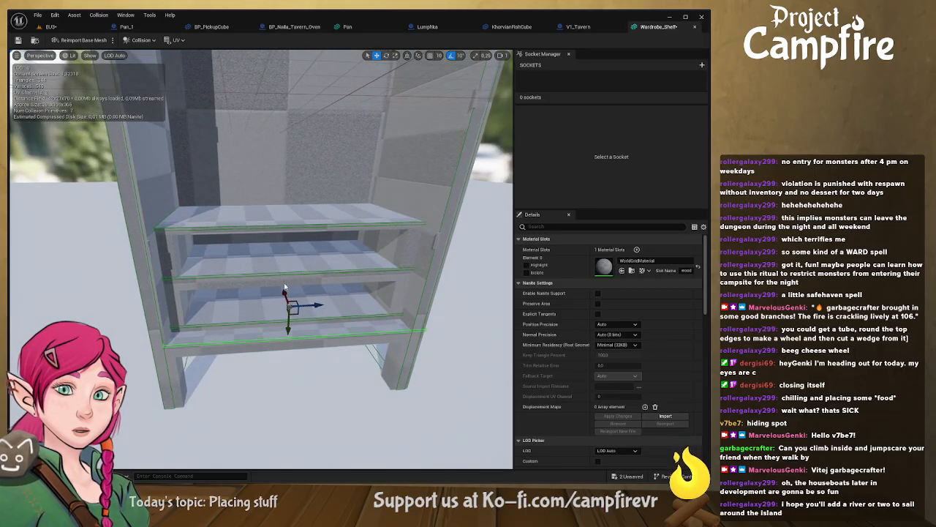
Step: Duplicate the lowest shelf's collision box and raise the copy to the wardrobe's top panel
left_click_drag(288, 330, 270, 150)
mouse_move(308, 275)
right_mouse_down()
mouse_move(311, 227)
mouse_move(308, 276)
right_mouse_up()
left_click_drag(285, 337, 273, 175)
mouse_move(292, 249)
right_mouse_down()
mouse_move(294, 274)
mouse_move(294, 261)
right_mouse_up()
key("e")
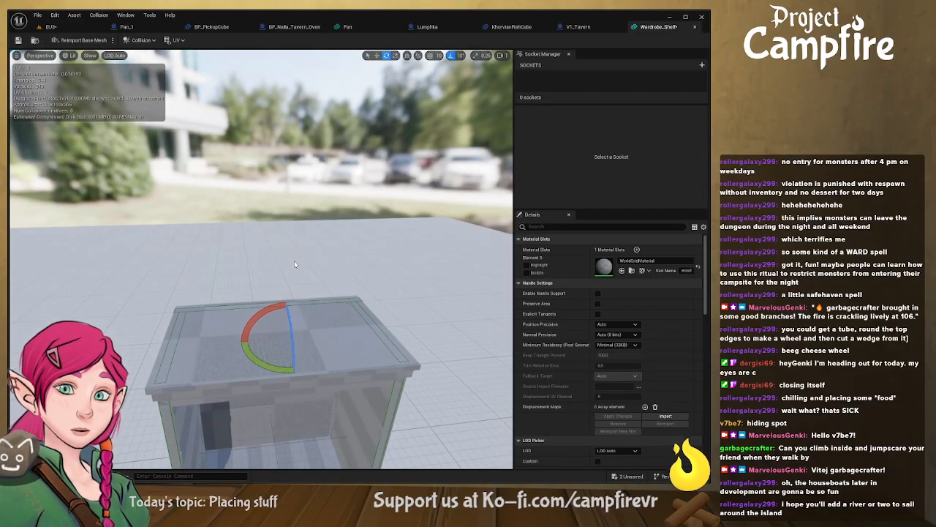
Step: Centre the top collision box over the wardrobe's top panel, scale it to the panel's edges, and save the Wardrobe_Shelf mesh
key("w")
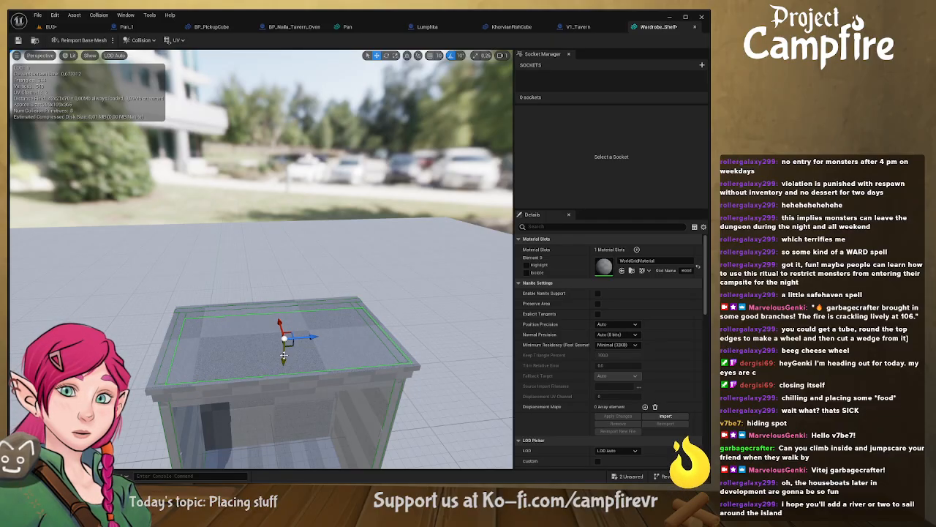
left_click_drag(301, 339, 298, 339)
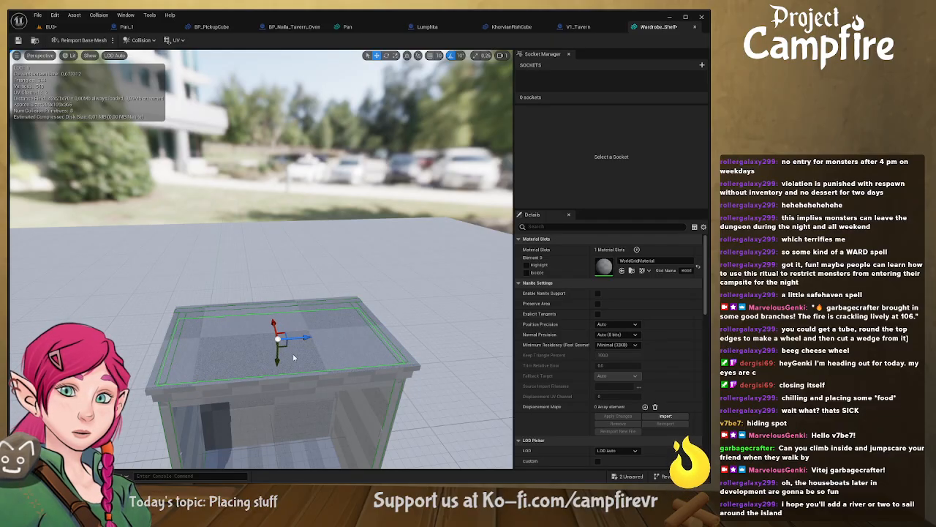
right_click_drag(246, 329, 366, 329)
key("e")
key("w")
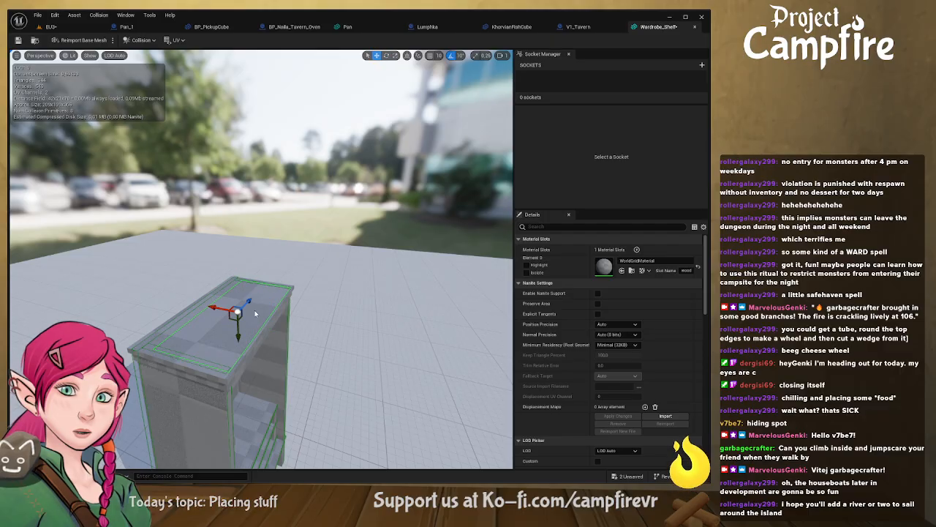
left_click_drag(219, 307, 215, 306)
key("r")
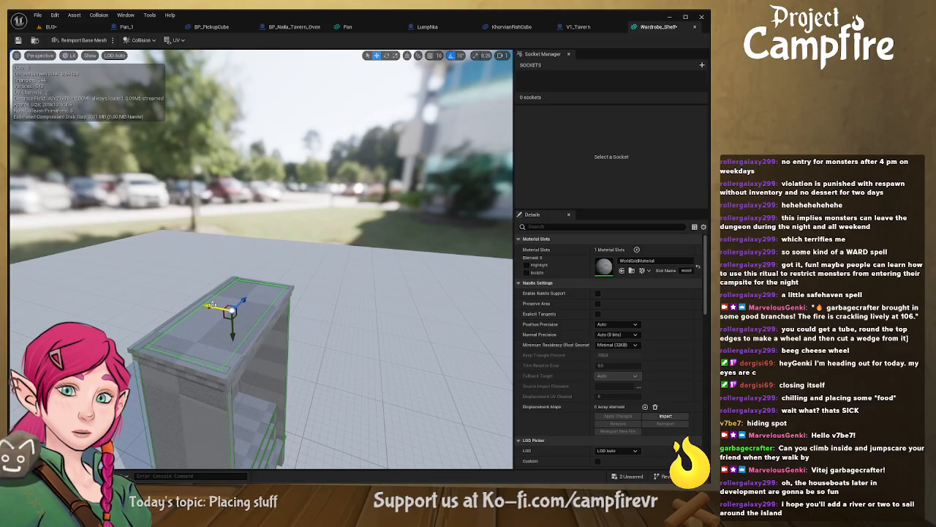
left_click(223, 316)
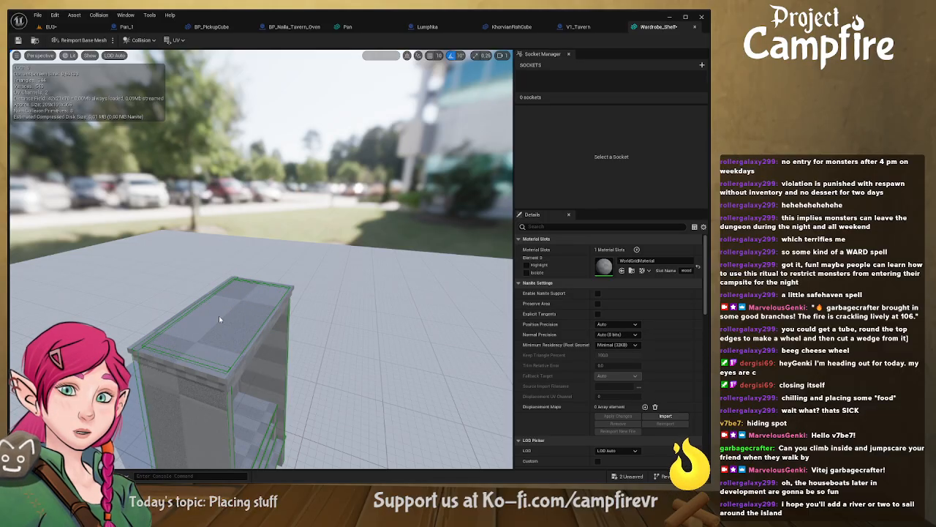
left_click_drag(219, 320, 249, 327)
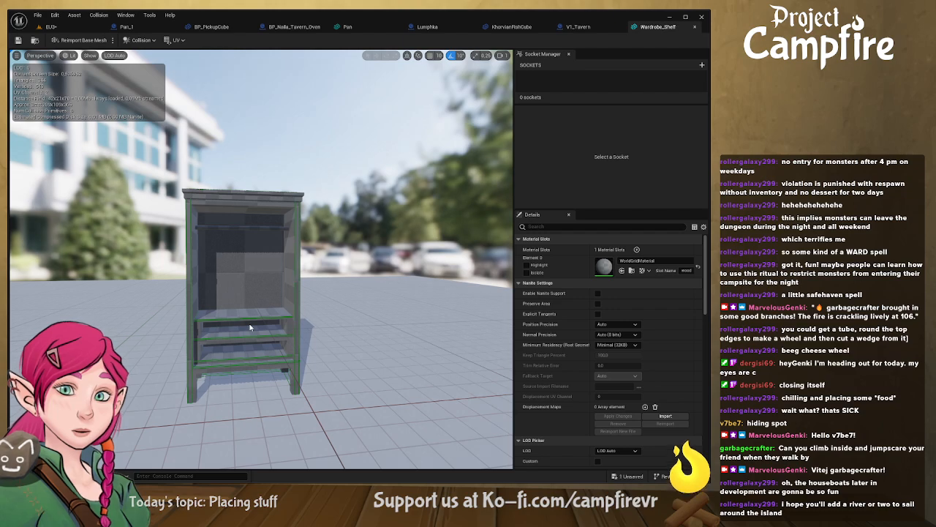
Step: Check the finished collision boxes around the wardrobe shelf, return to the EU3 level and save it
right_click_drag(247, 325, 247, 325)
right_click_drag(286, 290, 286, 290)
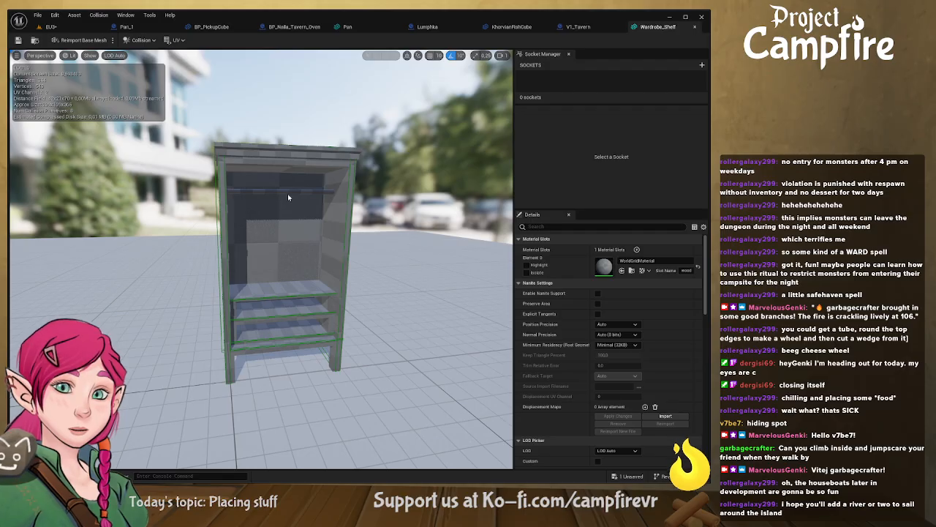
left_click(51, 27)
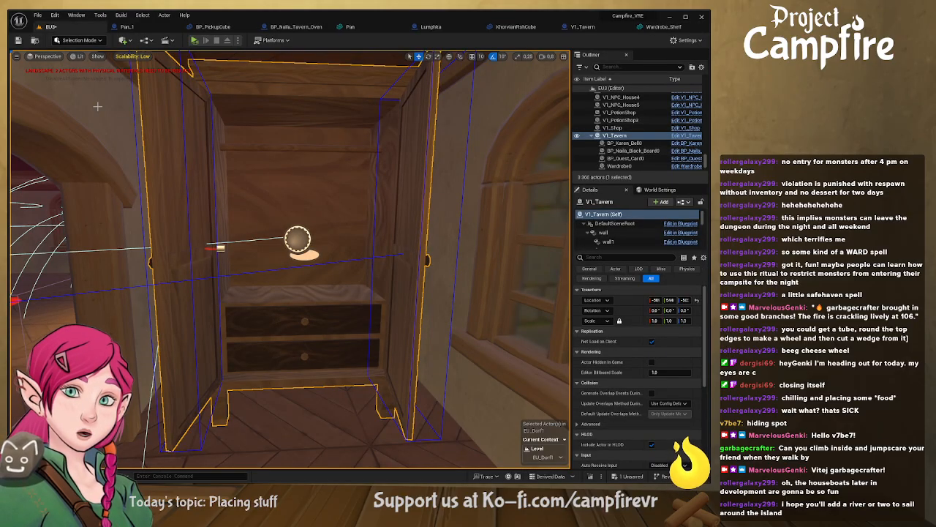
left_click(19, 40)
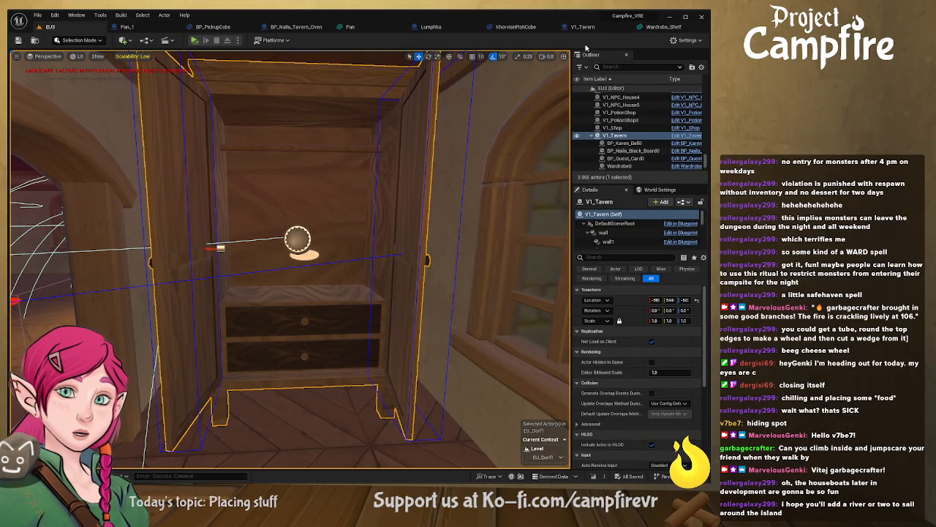
Step: Examine the village, the tavern's bar and kitchen, and the crystal cavern for places to put items
right_click_drag(430, 382, 430, 383)
key("w")
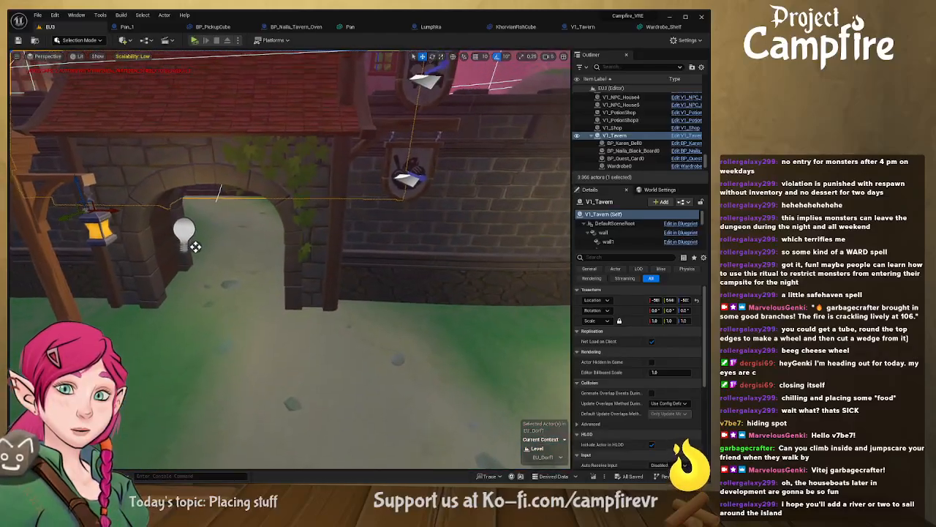
right_click_drag(195, 246, 195, 246)
scroll(195, 246, "down", 3)
scroll(195, 246, "down", 4)
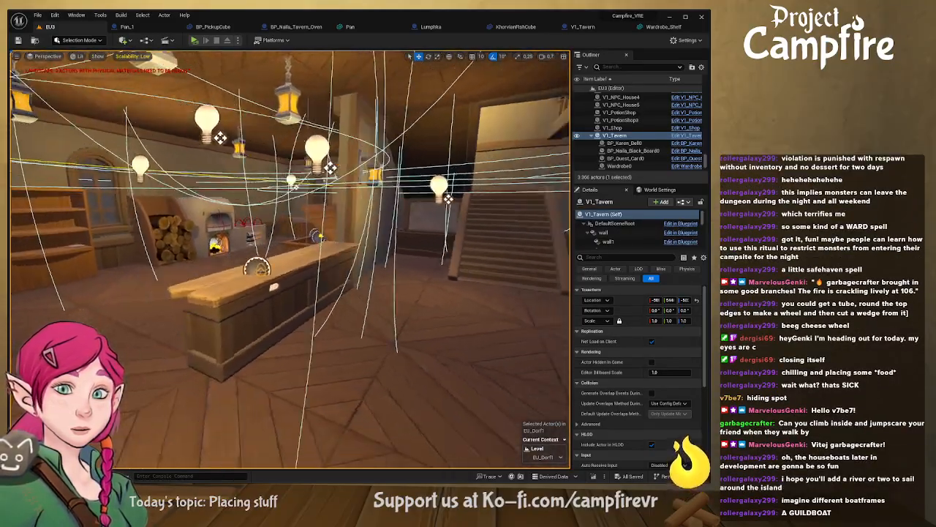
right_click_drag(195, 247, 194, 246)
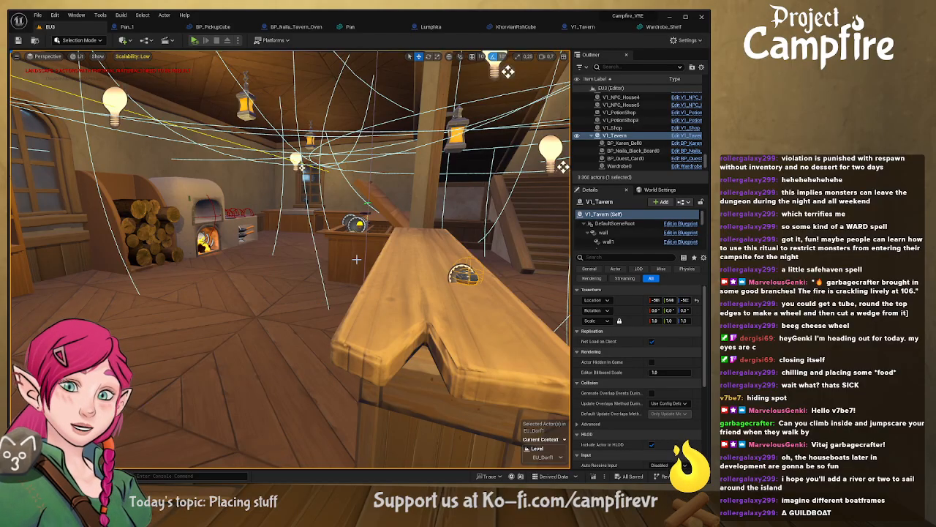
right_click_drag(339, 273, 317, 314)
left_click(407, 310)
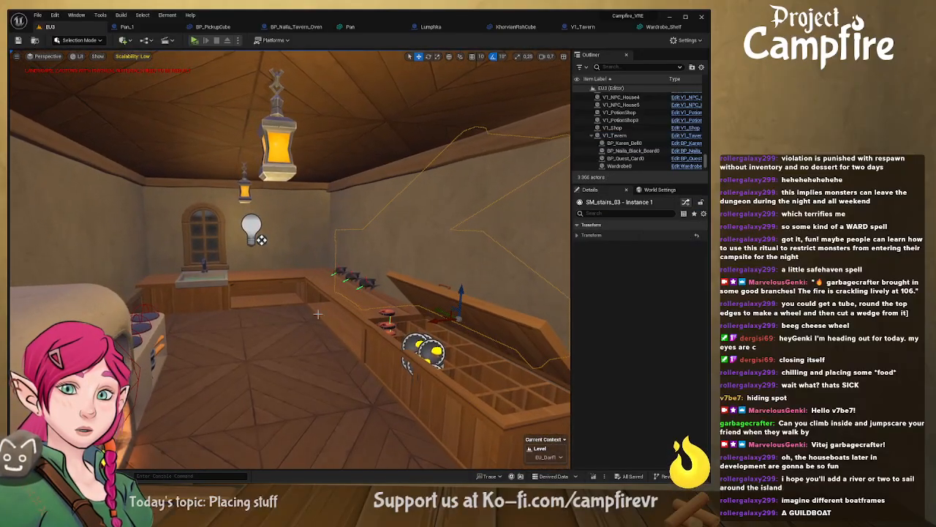
right_click_drag(276, 352, 315, 402)
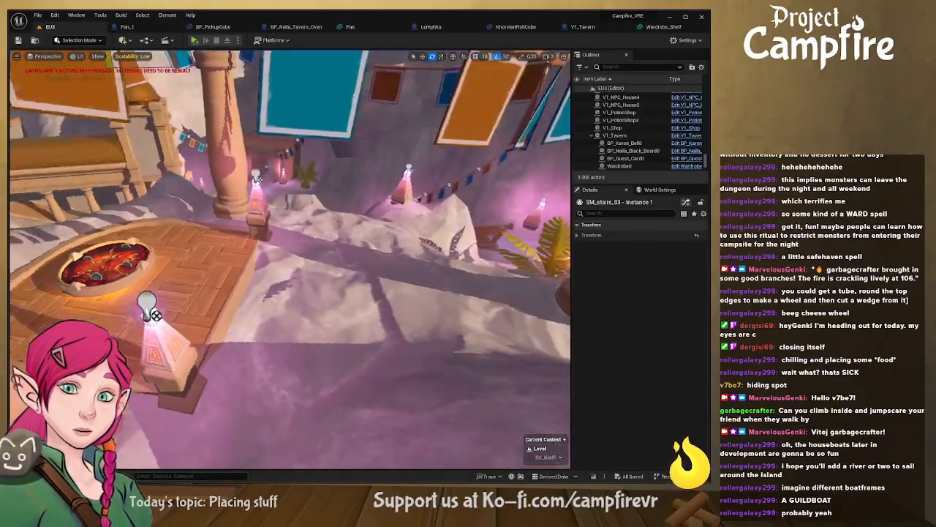
right_click_drag(290, 259, 348, 422)
scroll(439, 282, "down", 4)
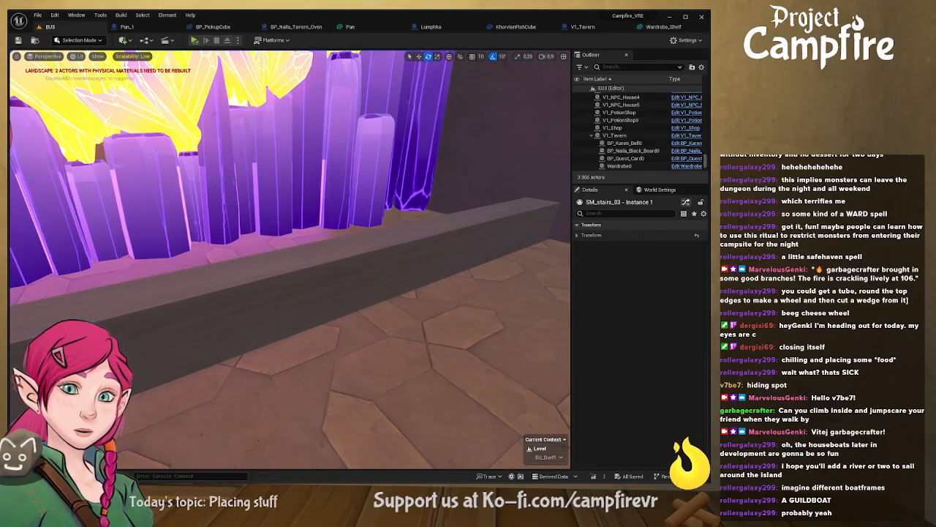
Step: Clear the wardrobe asset search and browse to the Campfire/Blueprints/Items/Edibles/Mushrooms folder
key("ctrl+space")
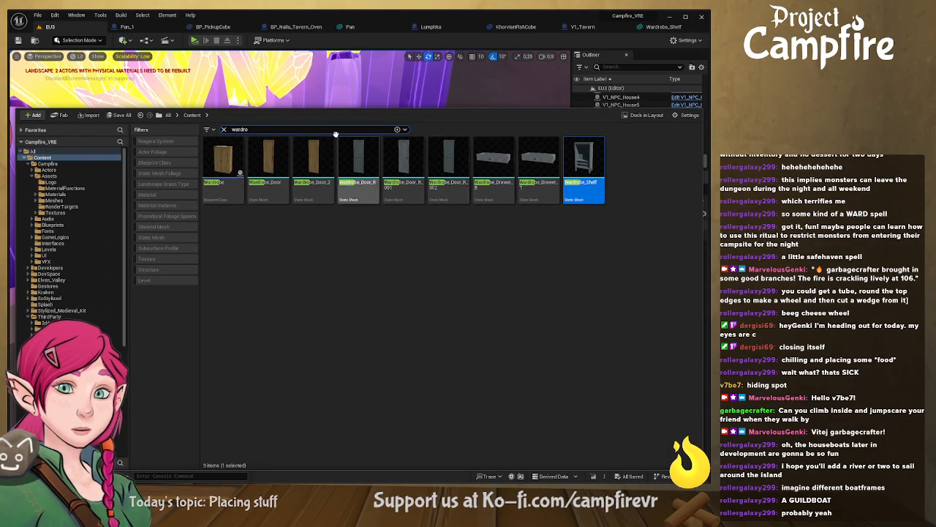
left_click(168, 115)
left_click(224, 129)
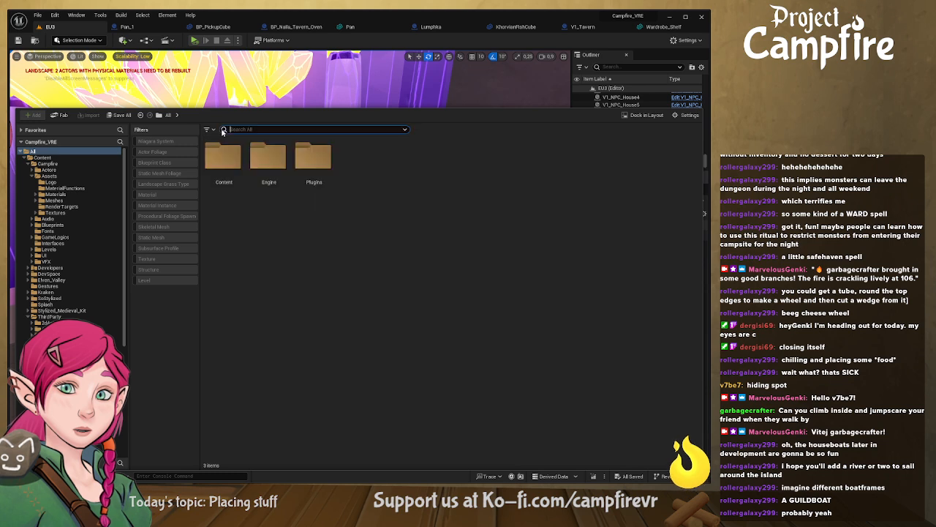
double_click(224, 157)
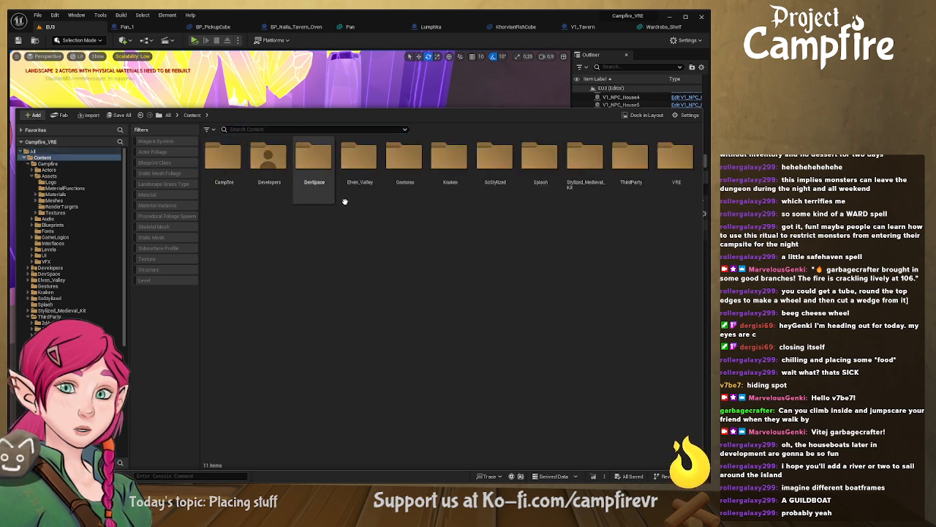
double_click(226, 179)
double_click(359, 186)
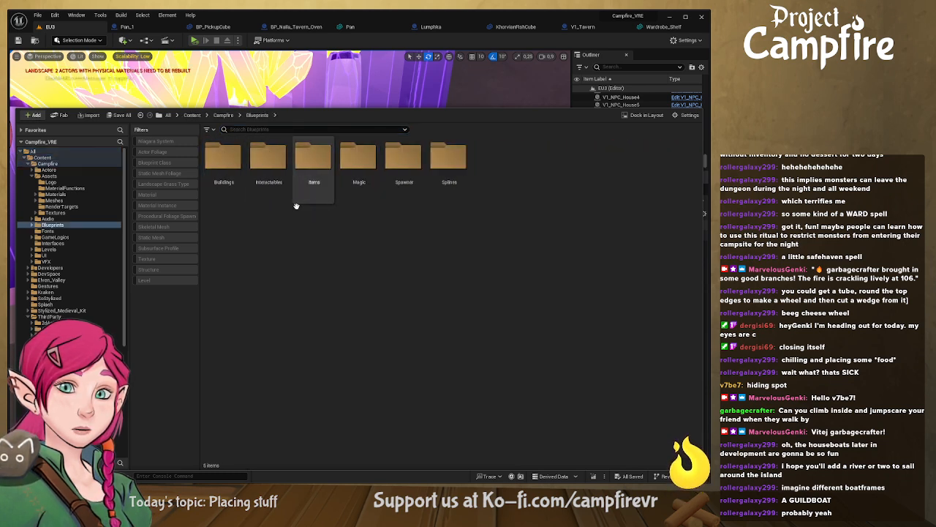
left_click(318, 196)
double_click(320, 198)
double_click(355, 196)
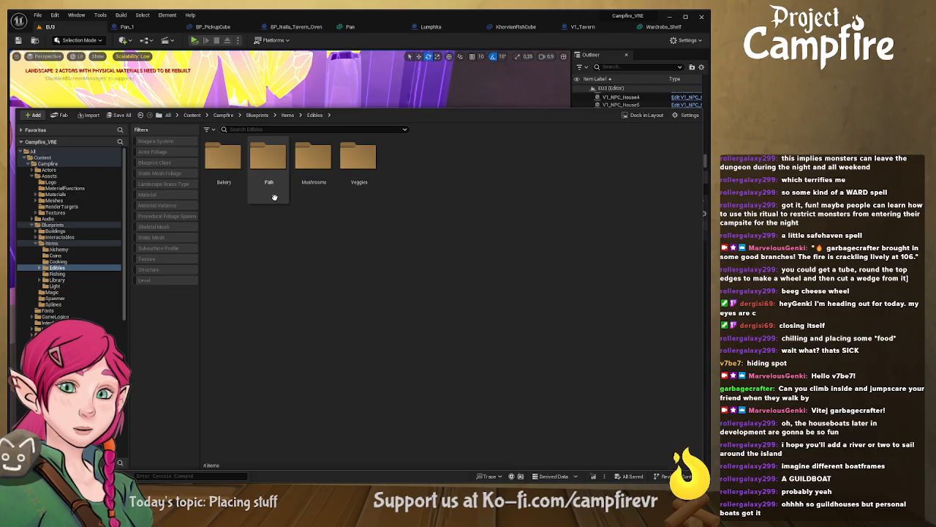
double_click(360, 198)
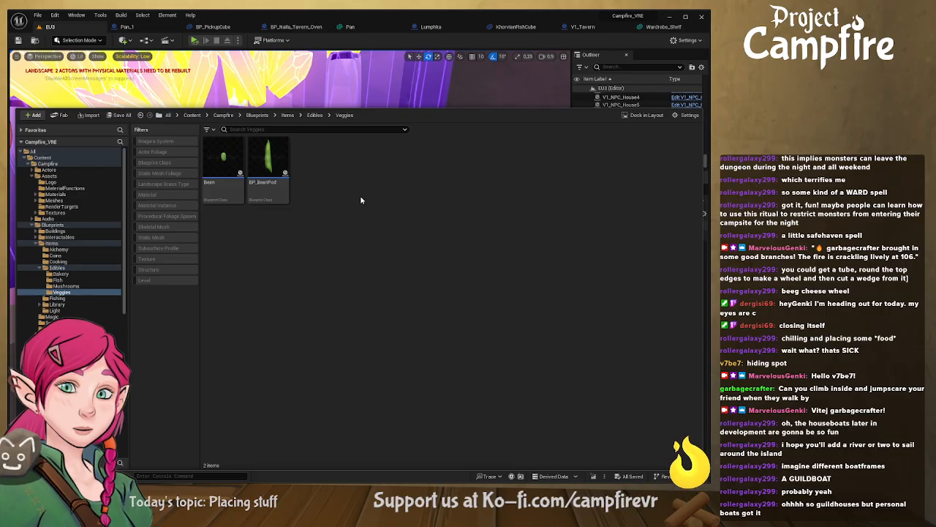
left_click(315, 115)
left_click(314, 165)
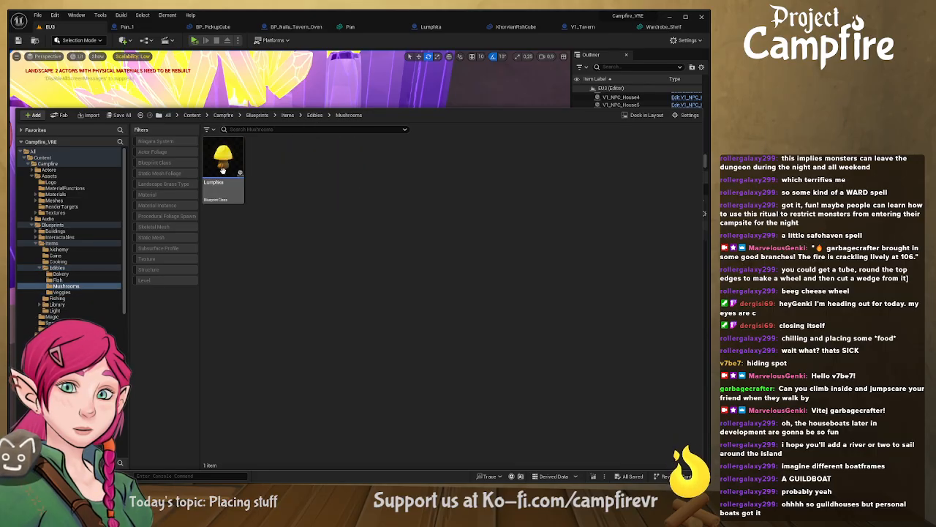
left_click_drag(229, 168, 396, 114)
left_click_drag(473, 95, 414, 208)
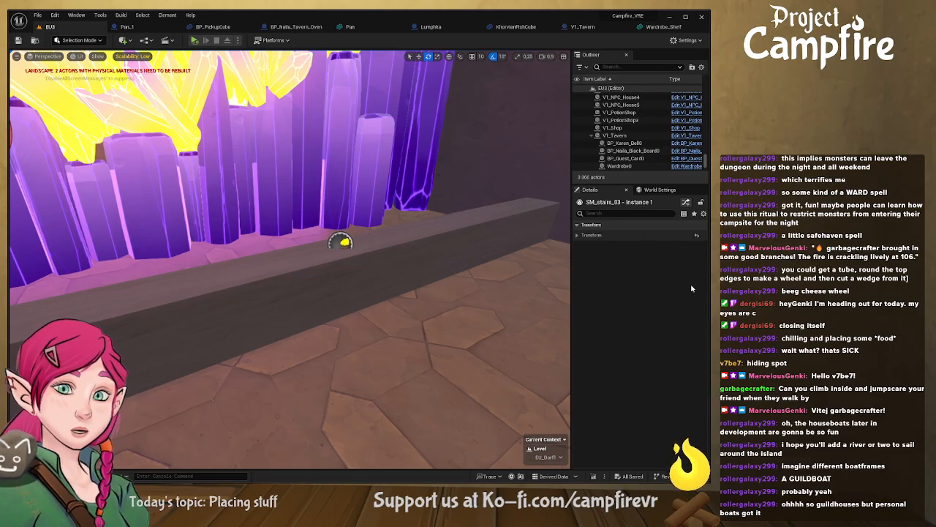
right_click_drag(468, 307, 505, 340)
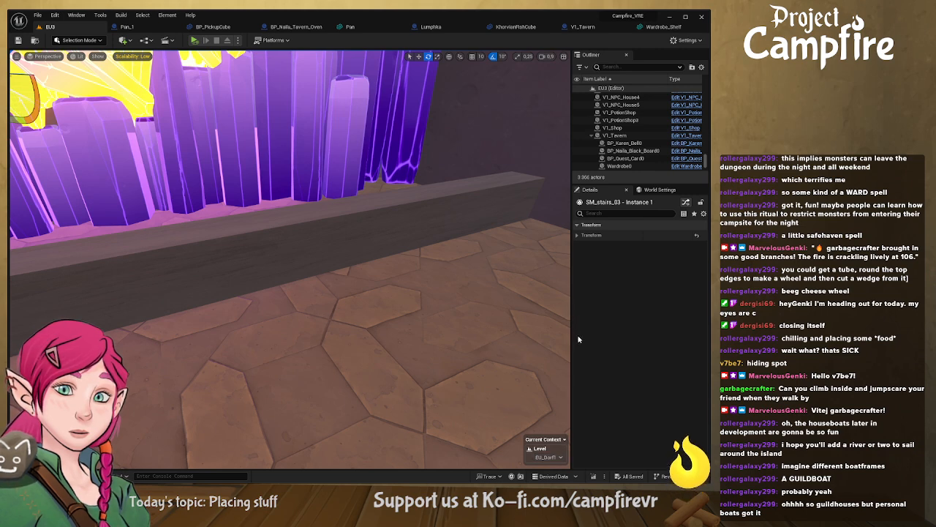
Step: Place a Lumphka mushroom in front of the purple crystals and shift it onto the low ledge
right_click_drag(548, 343, 548, 324)
key("ctrl+space")
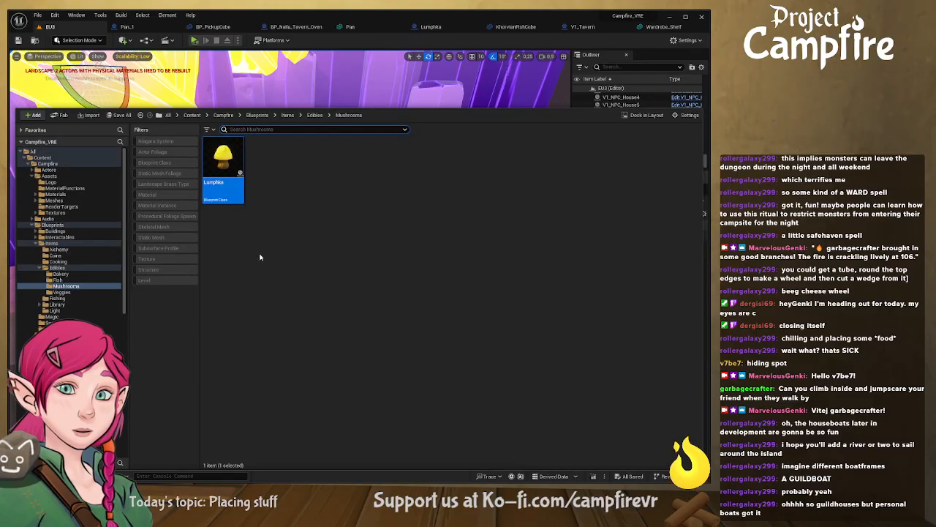
left_click_drag(223, 179, 409, 220)
key("w")
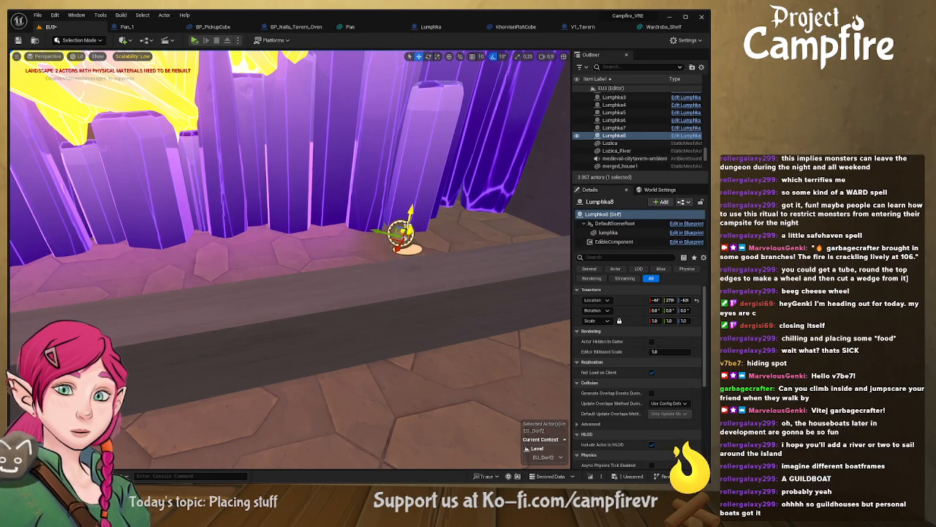
right_click_drag(409, 219, 479, 237)
left_click_drag(298, 273, 308, 280)
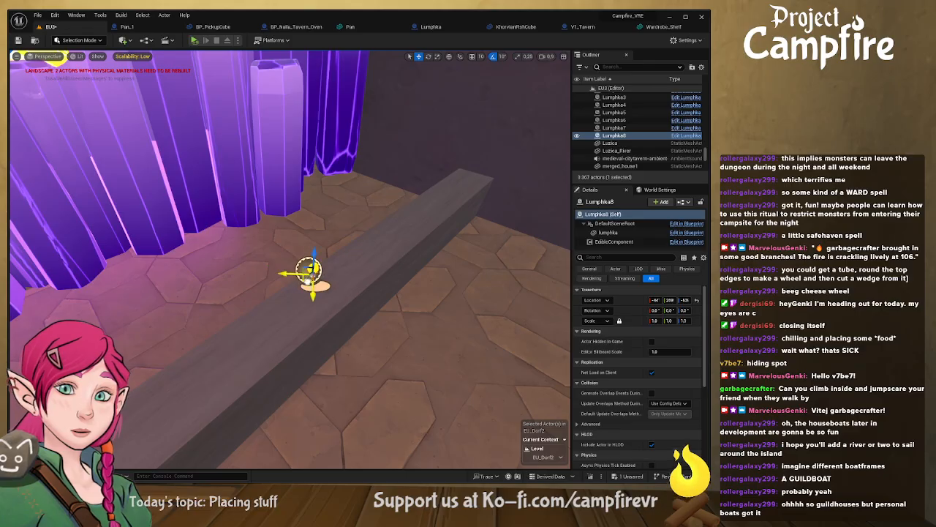
Step: Duplicate the Lumphka three times to form a row along the ledge
mouse_move(309, 306)
right_mouse_down()
mouse_move(330, 306)
mouse_move(308, 306)
right_mouse_up()
left_click_drag(298, 281, 120, 315, "alt")
right_click_drag(120, 315, 139, 322)
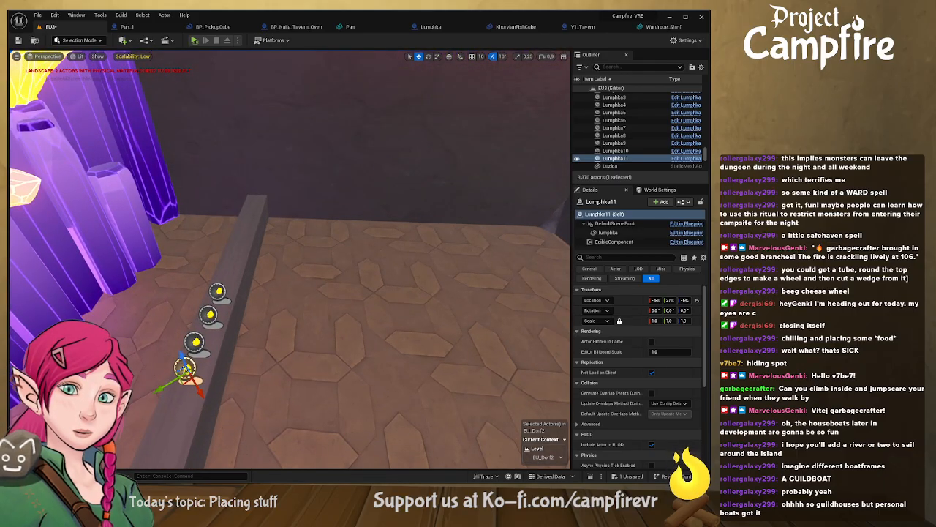
Step: Move the last Lumphka of the row off the ledge and across to a round table on the terrace
left_click_drag(185, 368, 532, 278)
right_click_drag(469, 236, 578, 236)
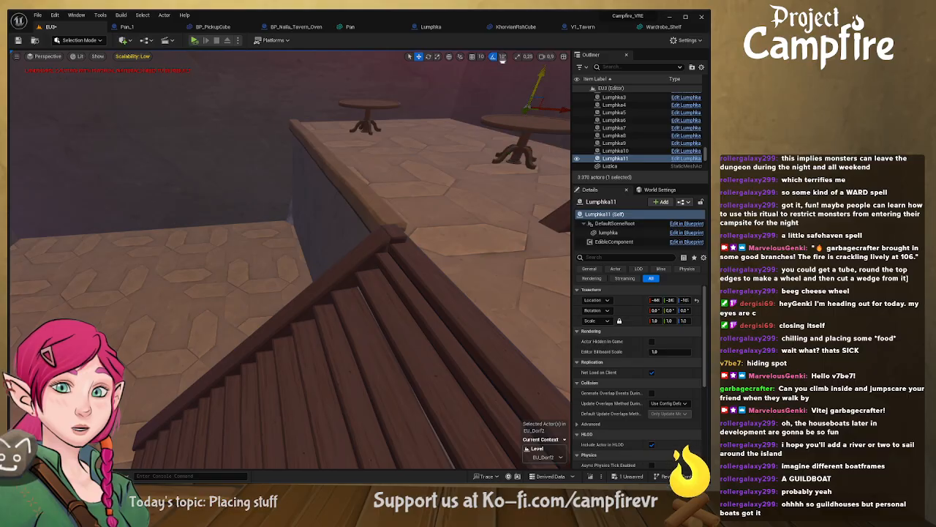
left_click_drag(429, 217, 375, 275)
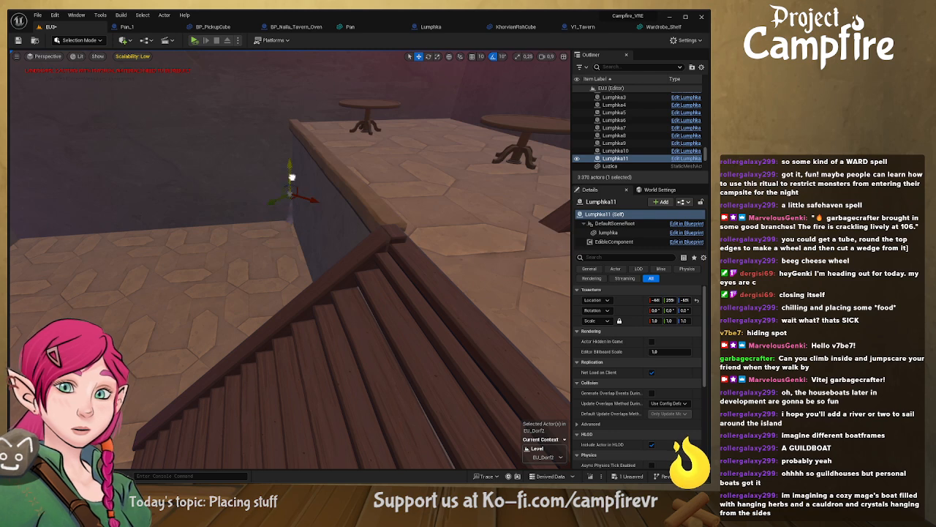
left_click_drag(367, 133, 510, 157)
right_click_drag(510, 156, 556, 201)
left_click_drag(348, 218, 413, 410)
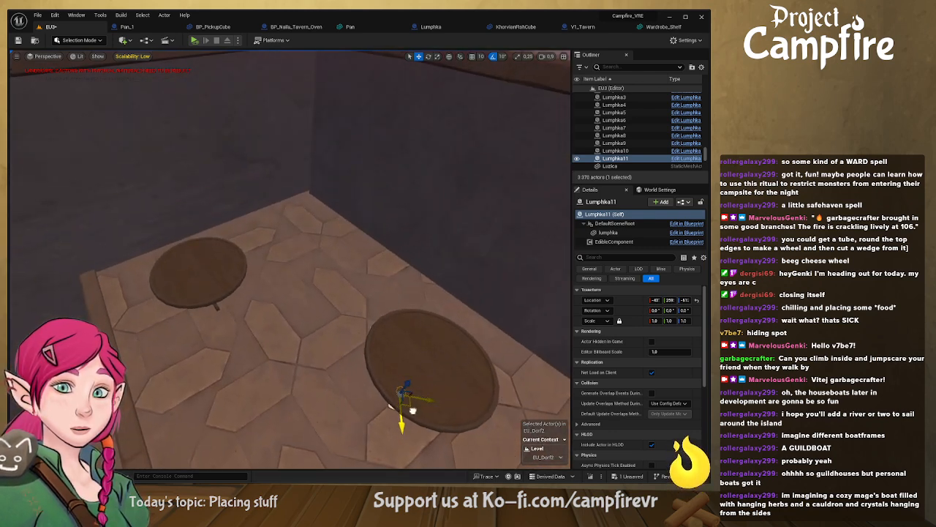
left_click_drag(424, 374, 437, 328)
Step: Duplicate the Lumphka so that two mushrooms sit beside each other on the same round table
right_click_drag(437, 328, 467, 335)
left_click_drag(250, 256, 288, 284)
mouse_move(287, 284)
right_mouse_down()
mouse_move(322, 287)
mouse_move(296, 284)
mouse_move(311, 298)
mouse_move(288, 274)
right_mouse_up()
left_click_drag(301, 213, 273, 293)
right_click_drag(277, 299, 254, 264)
Step: Carry another Lumphka copy up past the stairs and over a round table on the higher terrace
left_click_drag(259, 219, 317, 77)
right_click_drag(313, 92, 265, 205)
key("e")
key("w")
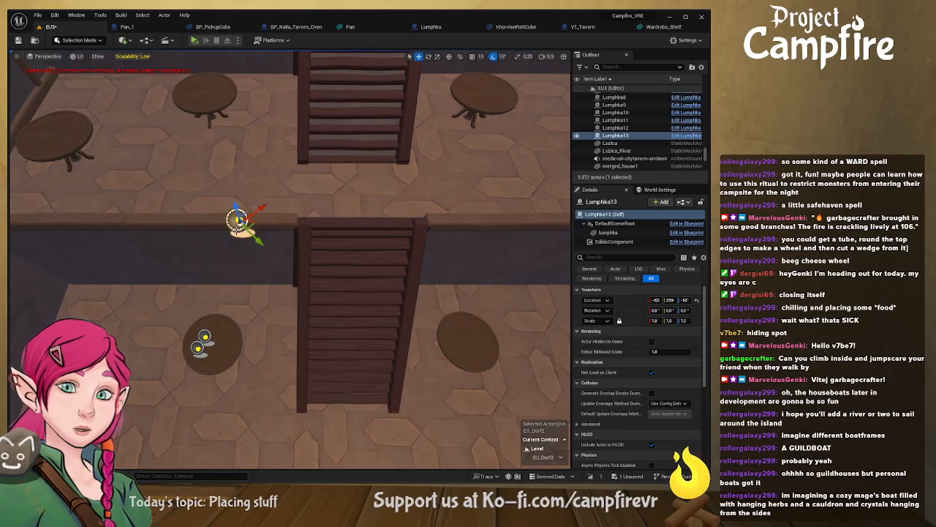
left_click_drag(248, 226, 499, 91)
right_click_drag(499, 91, 462, 117)
right_click_drag(217, 234, 217, 216)
left_click_drag(163, 240, 376, 258)
right_click_drag(376, 257, 452, 205)
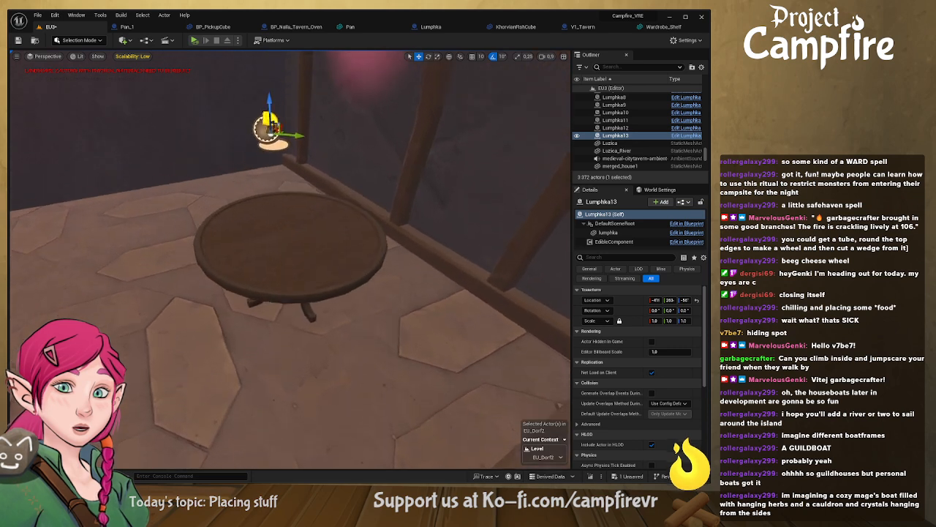
Step: Lower the Lumphka copy onto the higher terrace's round table and duplicate it across the tabletop
left_click_drag(273, 134, 282, 192)
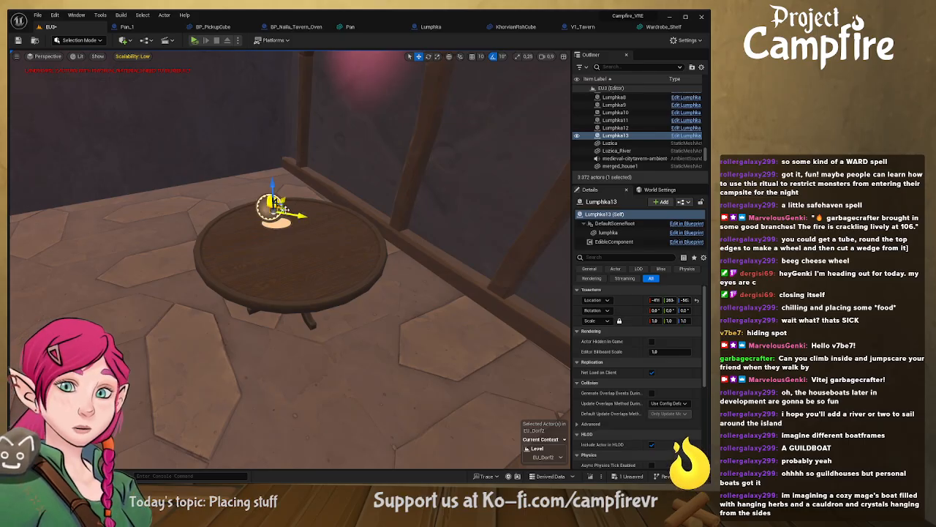
left_click_drag(283, 210, 278, 238, "alt")
right_click_drag(278, 239, 116, 338)
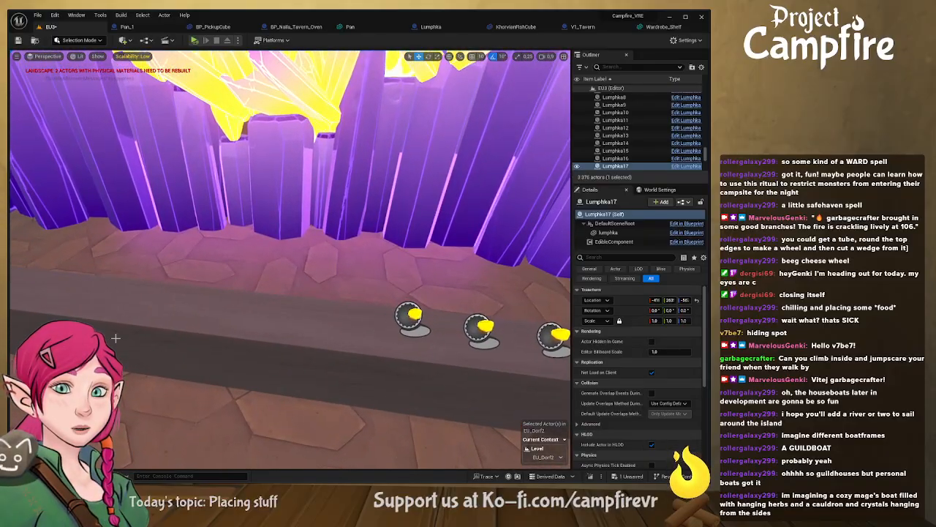
Step: Browse to the Fish folder of the edible item blueprints
key("ctrl+space")
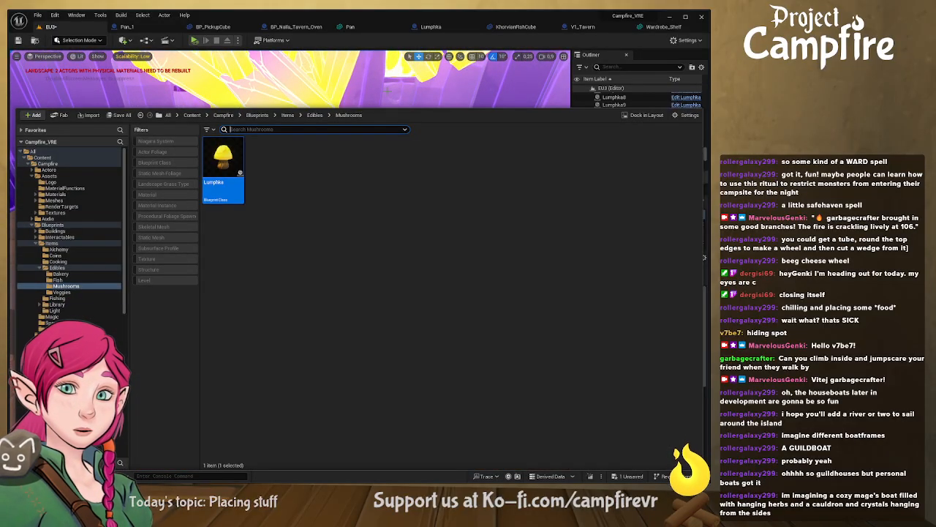
left_click(315, 114)
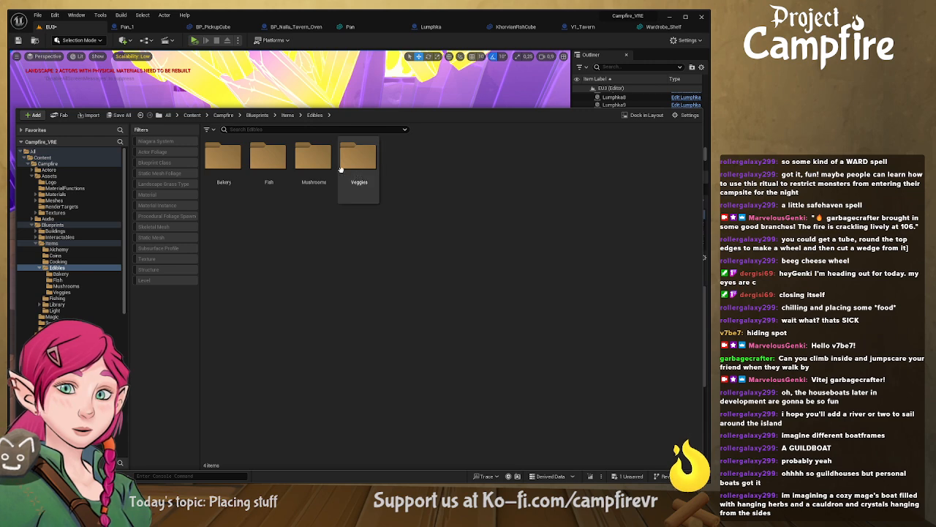
double_click(268, 158)
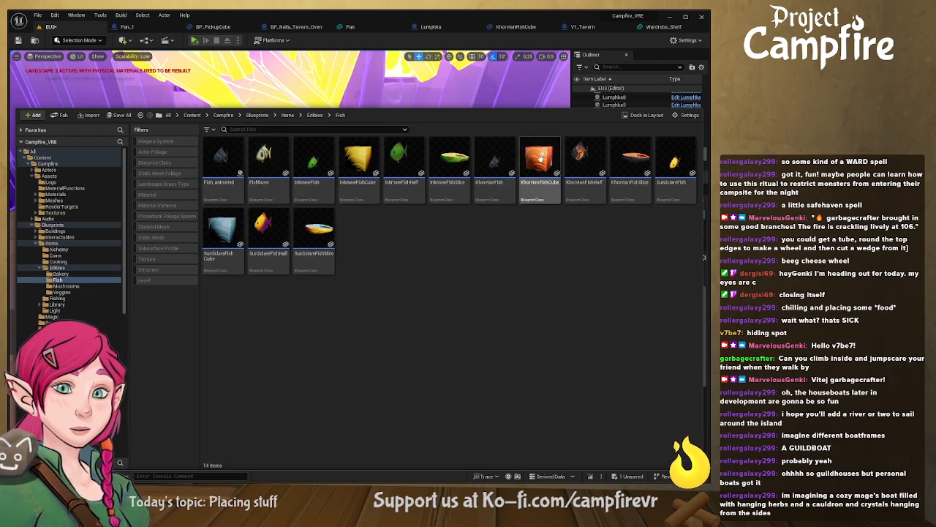
left_click_drag(540, 158, 320, 316)
right_click_drag(322, 318, 347, 339)
scroll(347, 339, "up", 5)
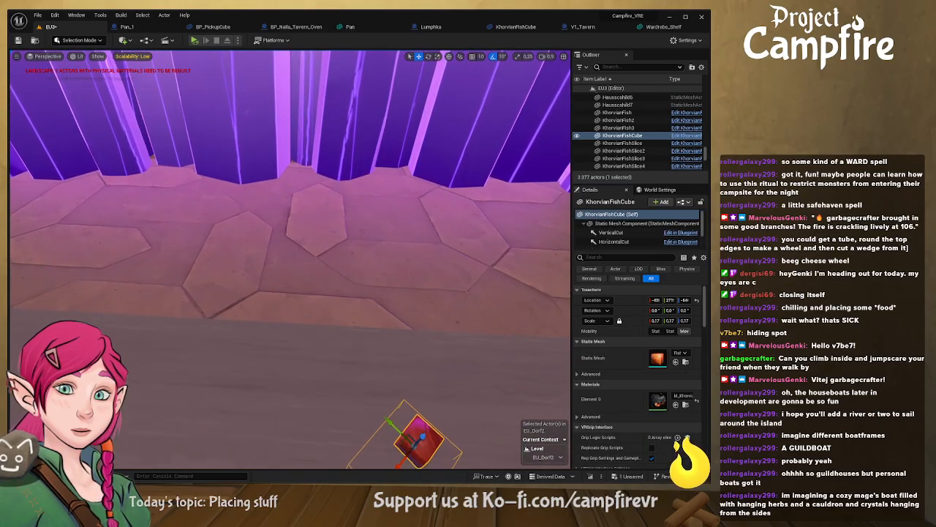
scroll(348, 338, "down", 4)
key("Delete")
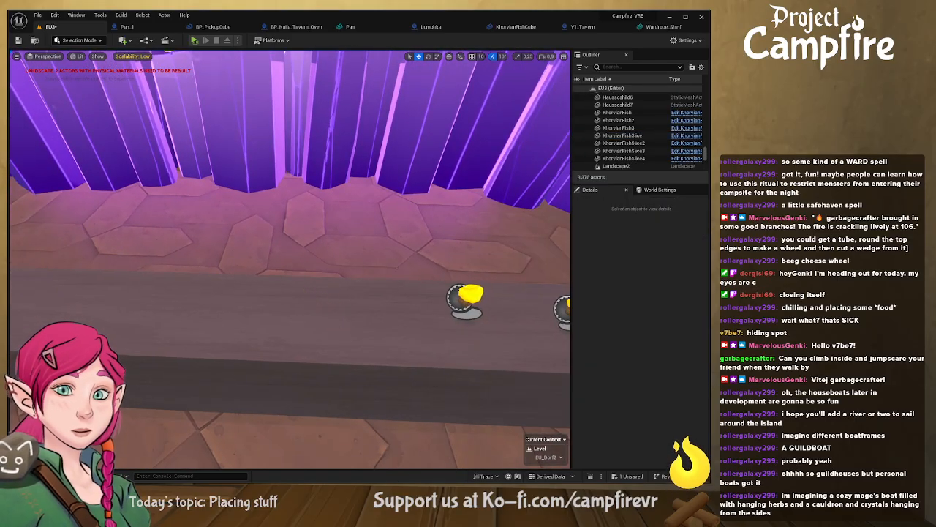
Step: Place a KhorvianFishSlice on the crystal cavern's ledge beside the row of Lumphka mushrooms
key("ctrl+space")
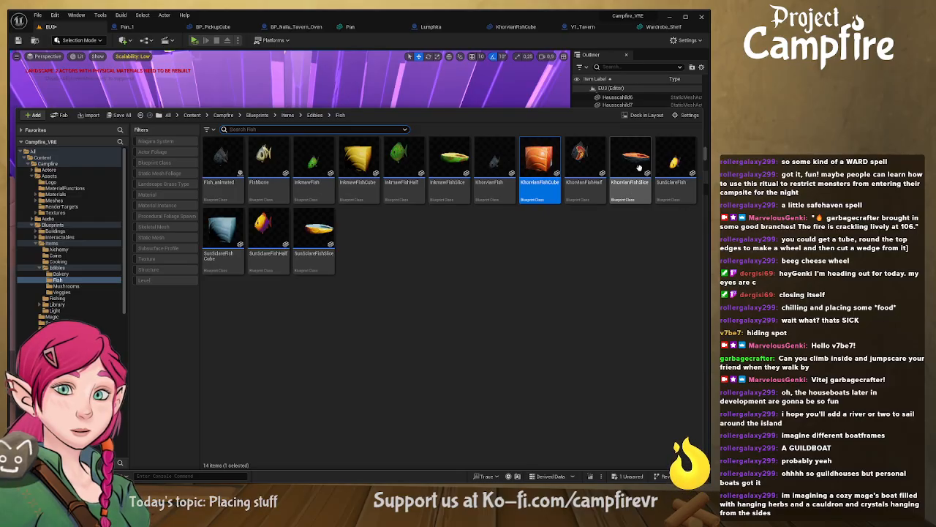
left_click_drag(585, 157, 326, 317)
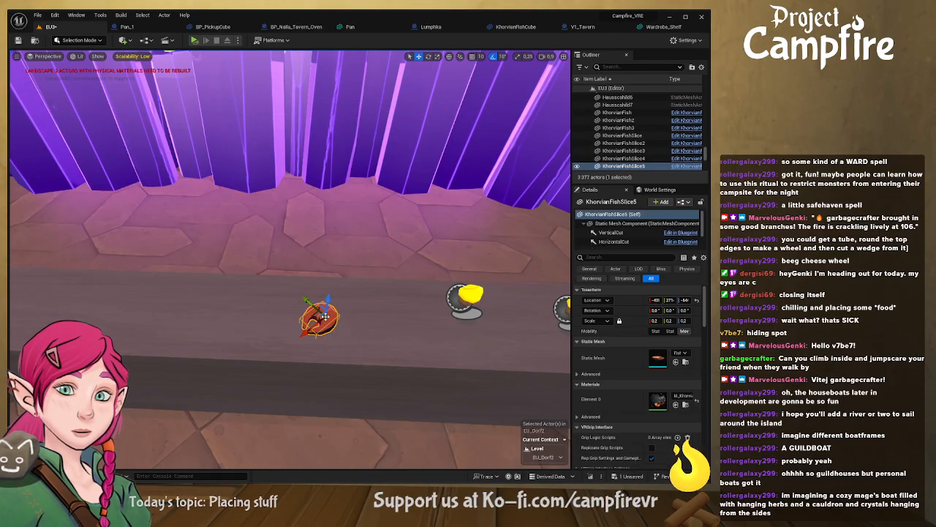
key("f")
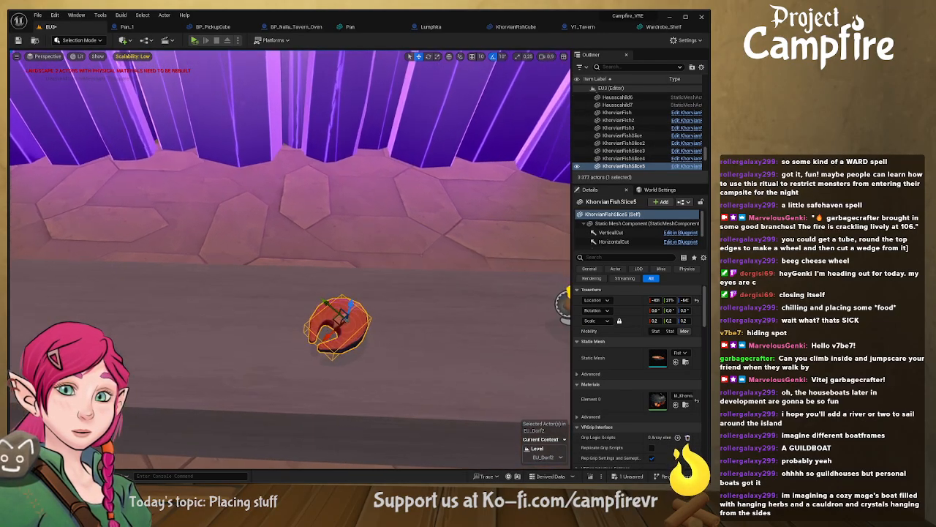
Step: Duplicate the fish slice repeatedly along the cavern ledge to form a row of six slices
left_click_drag(339, 319, 207, 298, "alt")
key("a")
mouse_move(207, 298)
right_mouse_down()
mouse_move(206, 311)
mouse_move(220, 304)
right_mouse_up()
key("d")
left_click_drag(231, 268, 49, 288, "alt")
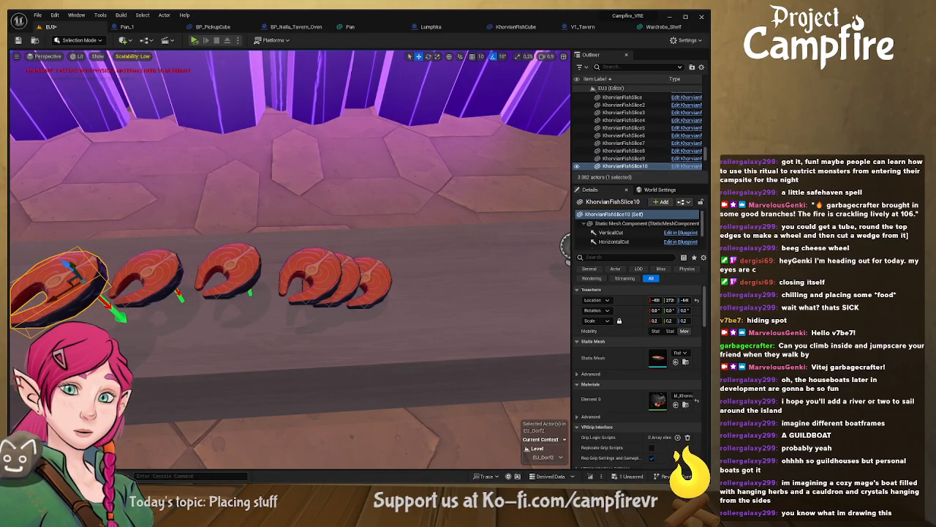
Step: Shift the last fish slice back into line on the ledge and add one more copy at the row's end
key("a")
right_click_drag(139, 284, 285, 264)
key("e")
key("d")
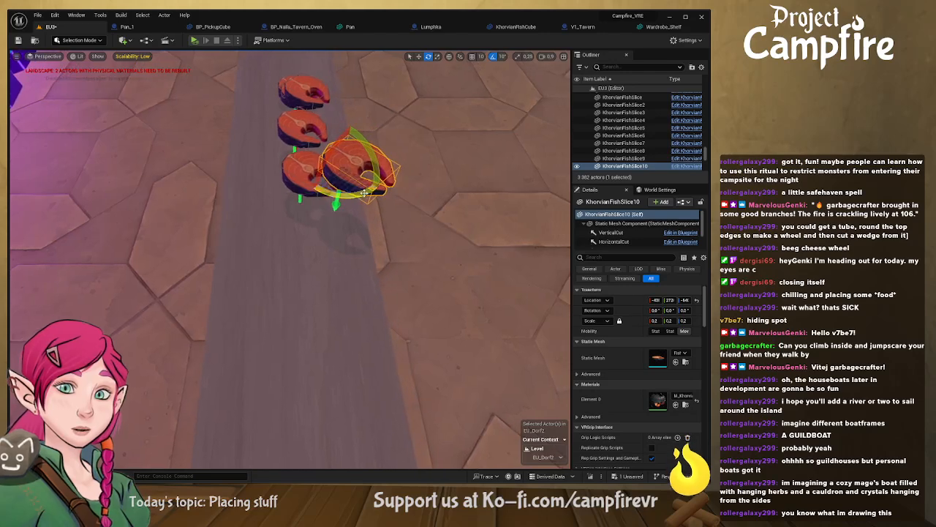
key("w")
left_click_drag(327, 180, 294, 225)
key("d")
right_click_drag(294, 225, 219, 175)
key("q")
key("e")
right_click_drag(344, 212, 349, 231)
key("w")
left_click_drag(320, 239, 276, 240, "alt")
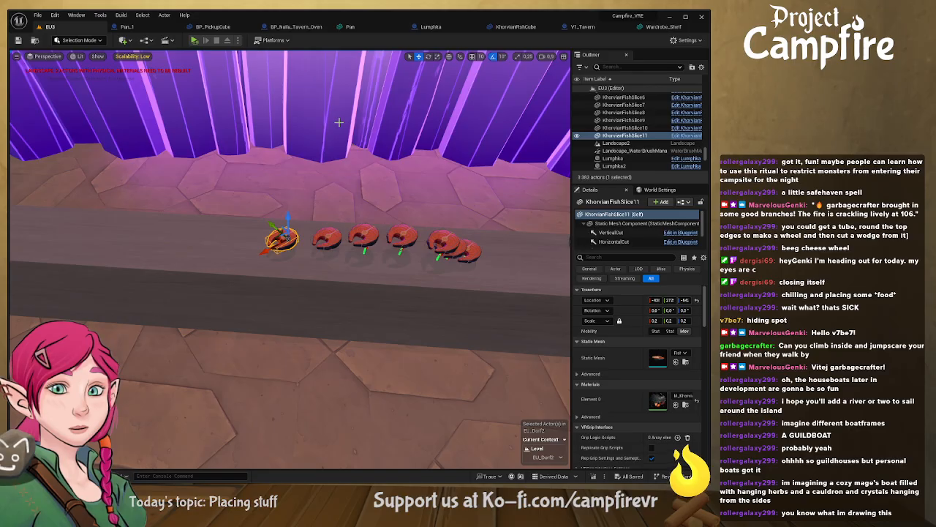
Step: Travel out of the crystal cavern to the wooden counter inside the lantern-lit building
key("s")
right_click_drag(339, 122, 311, 150)
key("s")
key("w")
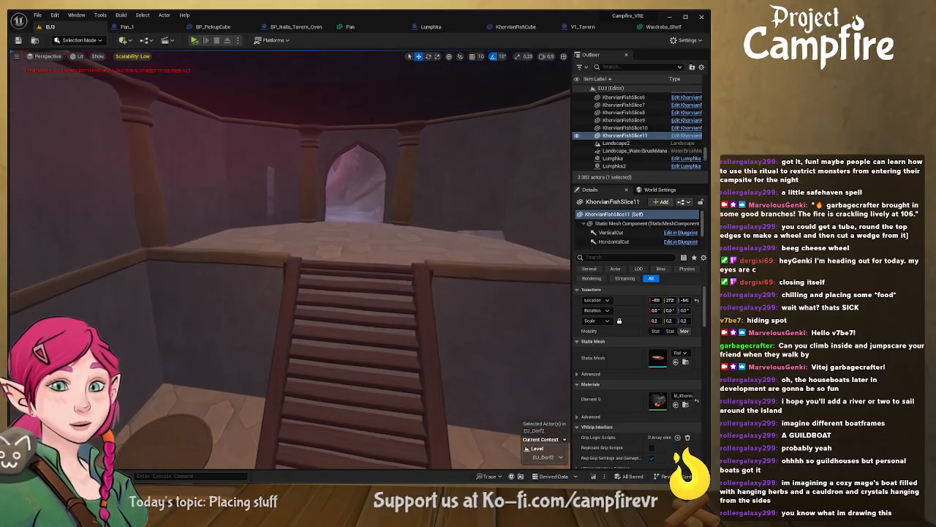
key("w")
right_click_drag(338, 123, 387, 106)
scroll(352, 103, "up", 3)
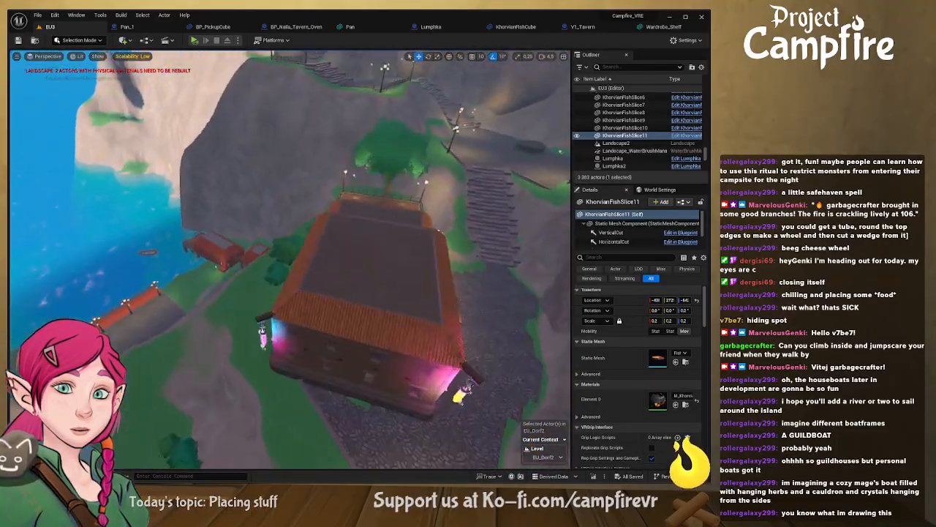
key("w")
right_click_drag(290, 260, 339, 142)
scroll(290, 260, "down", 2)
key("s")
key("s")
scroll(322, 258, "down", 3)
Step: Place a KhorvianFishSlice near one end of the wooden counter inside the building
key("ctrl+space")
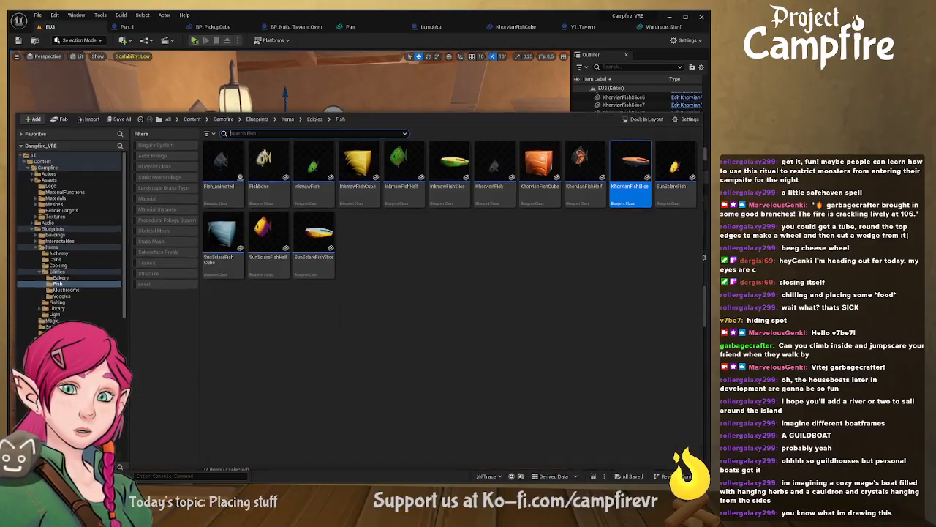
left_click_drag(631, 167, 622, 417)
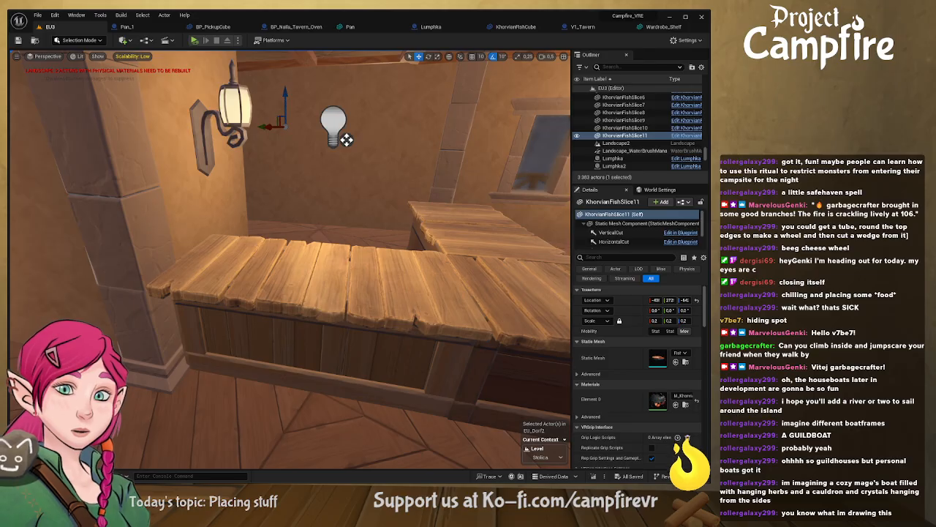
key("ctrl+space")
left_click(634, 164)
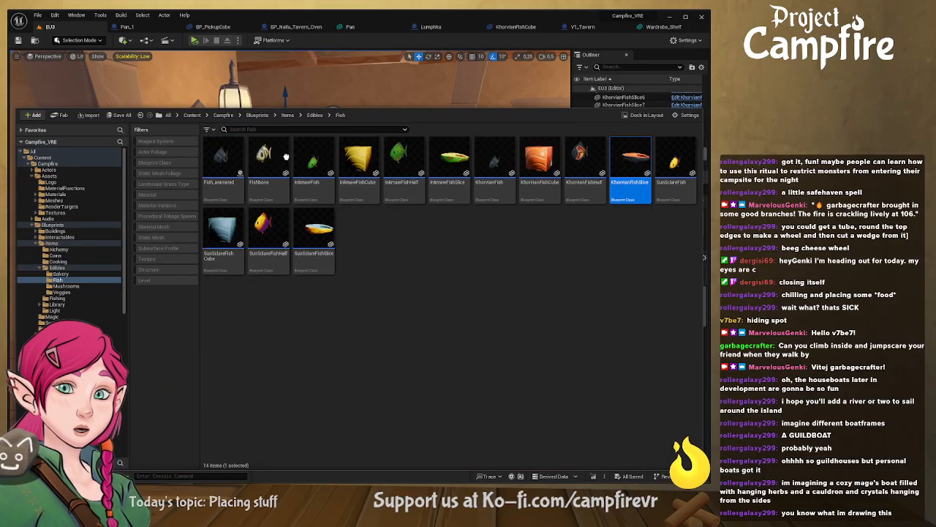
left_click_drag(266, 101, 219, 253)
right_click_drag(218, 252, 218, 252)
key("w")
right_click_drag(234, 249, 227, 322)
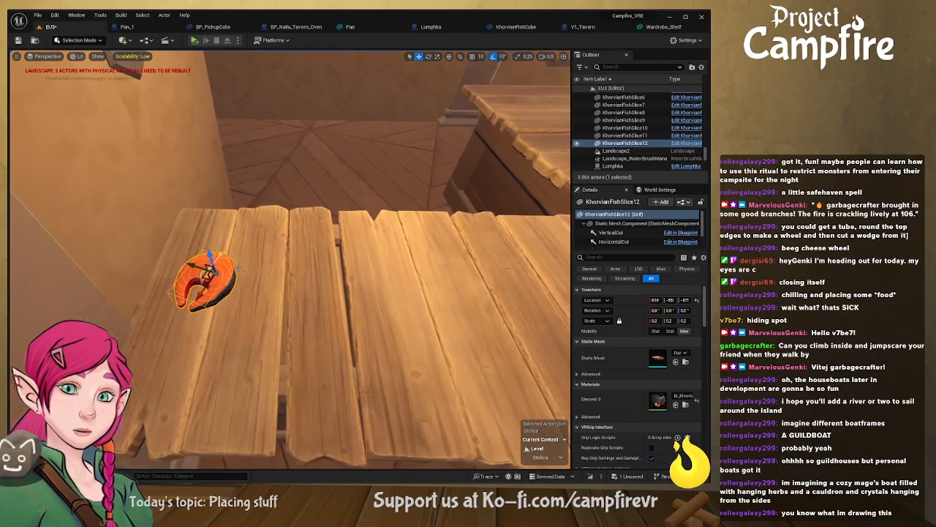
Step: Duplicate the fish slice along the wooden counter to form an evenly spaced row of seven slices
left_click_drag(203, 280, 277, 282, "alt")
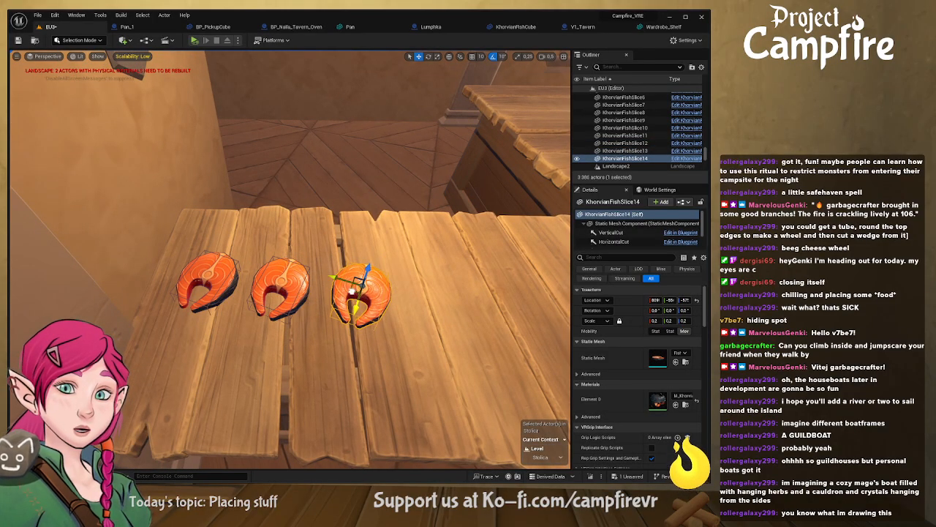
left_click_drag(352, 291, 460, 296, "alt")
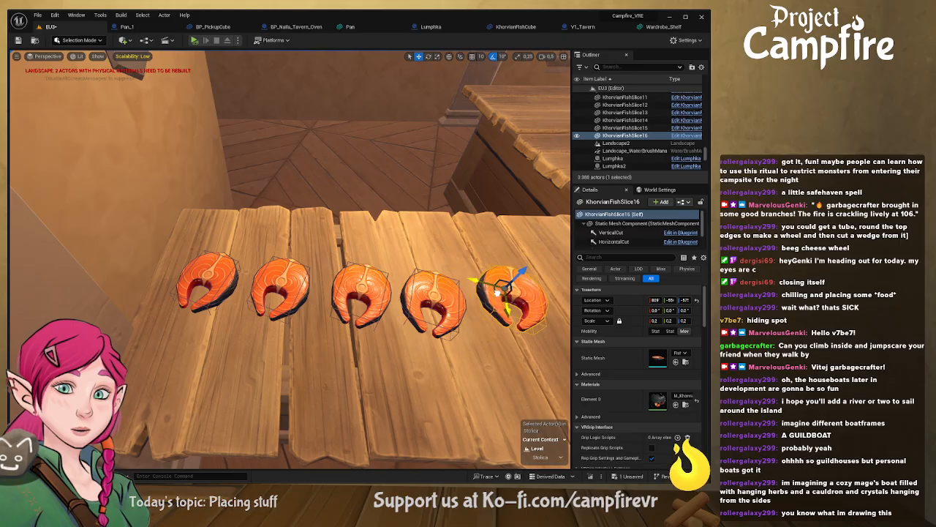
middle_click_drag(497, 292, 356, 291)
left_click_drag(353, 278, 443, 285, "alt")
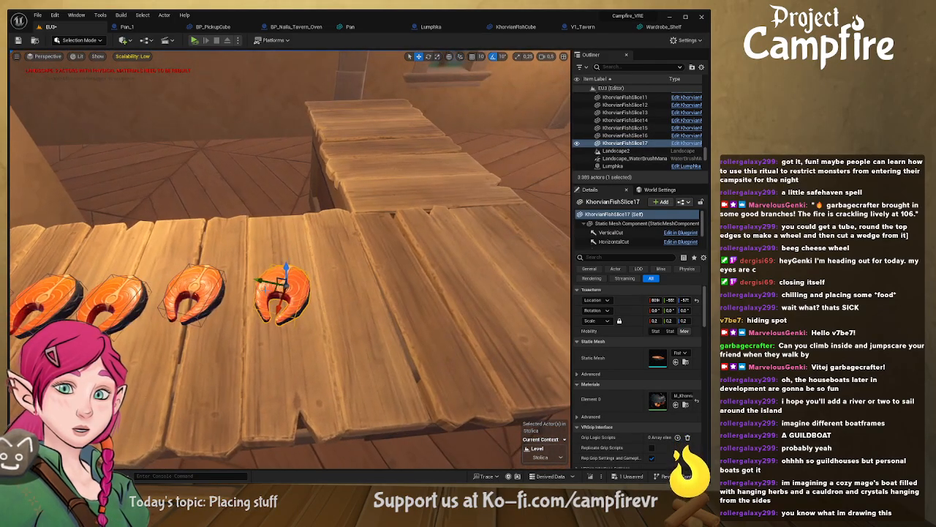
left_click_drag(273, 290, 347, 289, "alt")
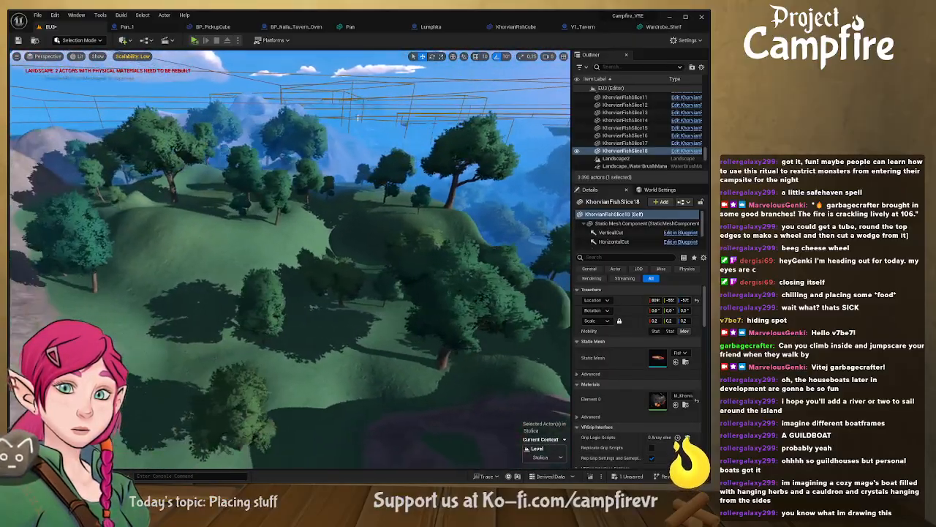
Step: Place the Campfire_ blueprint from the Interactables folder on the grassy clearing between the trees
right_click_drag(357, 117, 324, 292)
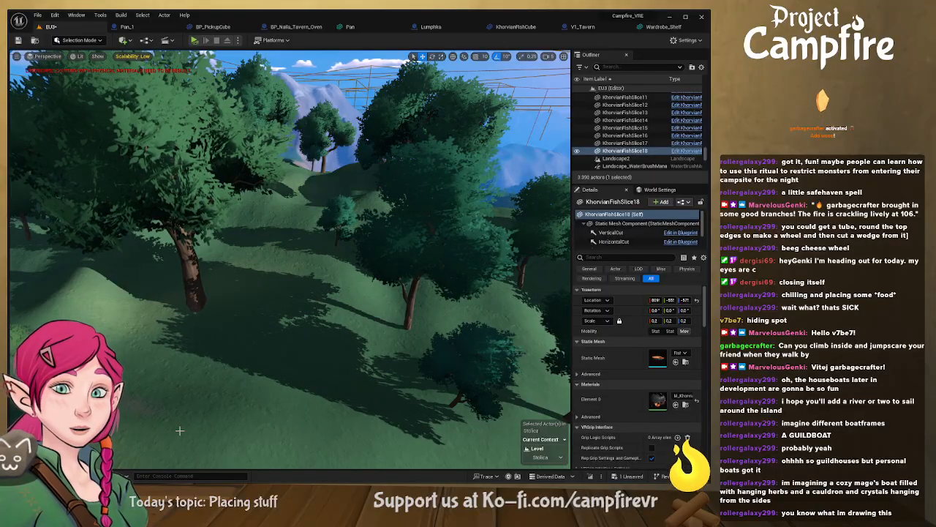
key("ctrl+space")
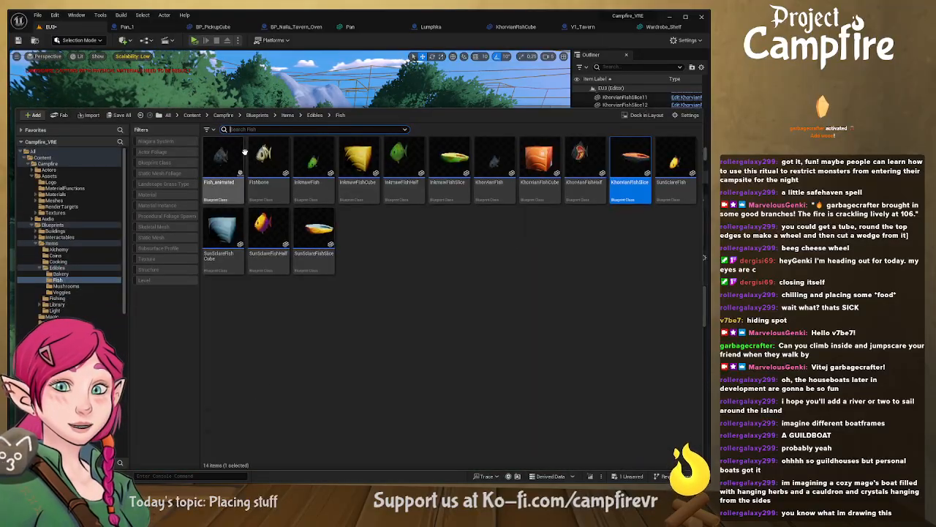
left_click(257, 115)
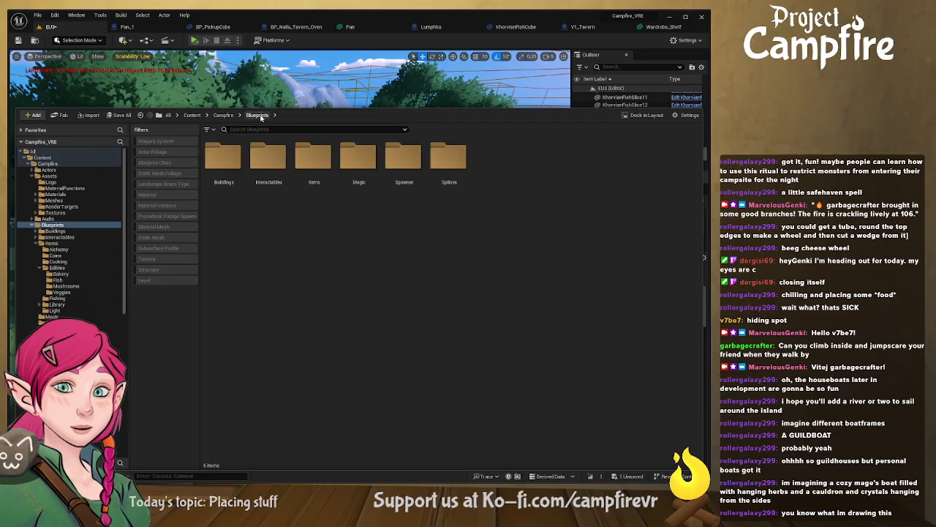
double_click(277, 158)
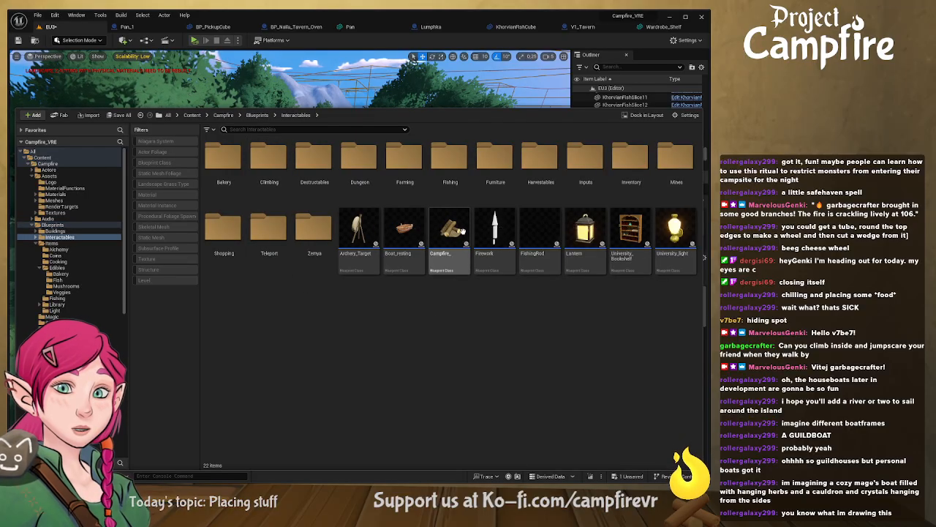
key("ctrl+space")
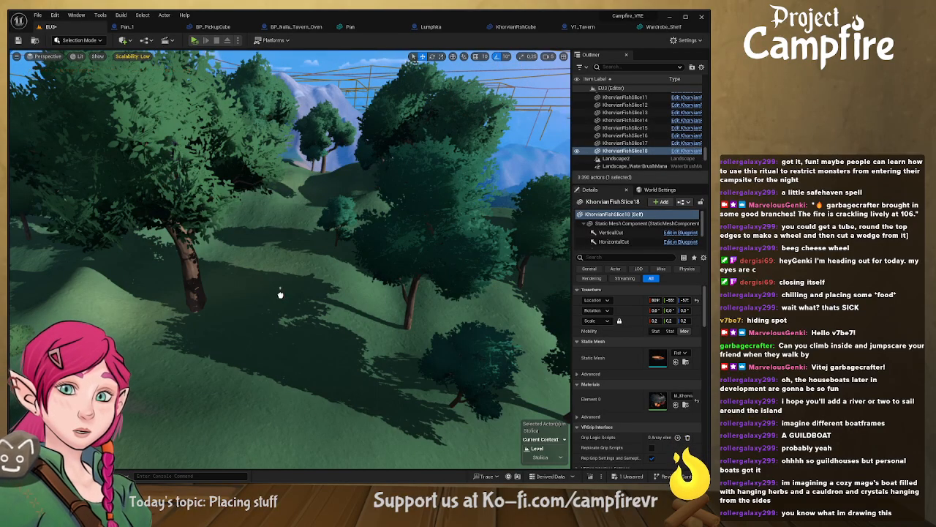
left_click_drag(268, 273, 268, 273)
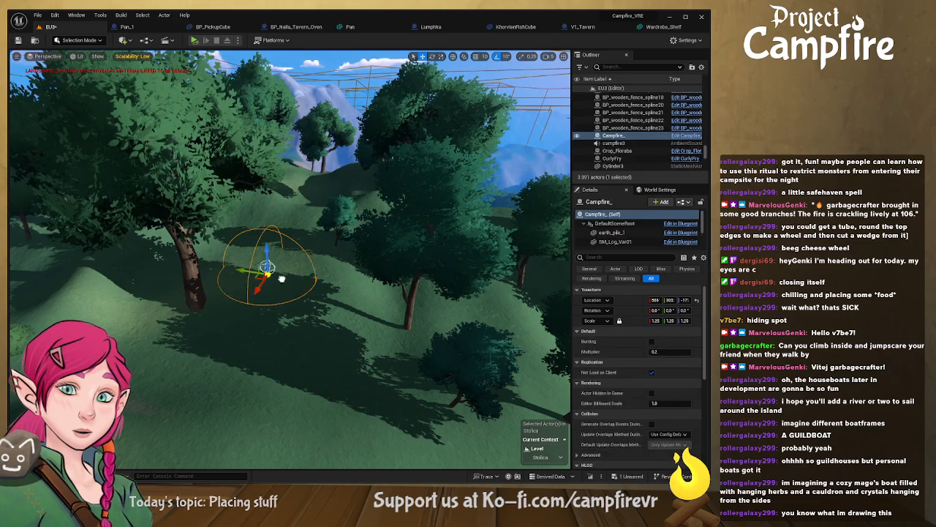
Step: Change the BP_StylizedSky_Classic Start Time to about 3174 so the campfire clearing is at night
key("w")
right_click_drag(282, 278, 257, 245)
scroll(282, 278, "down", 5)
key("w")
key("s")
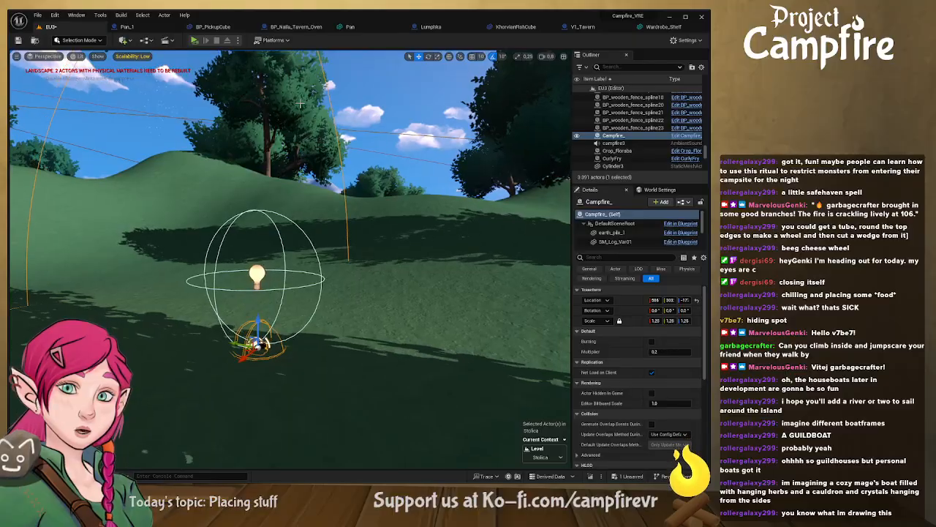
right_click_drag(374, 91, 389, 80)
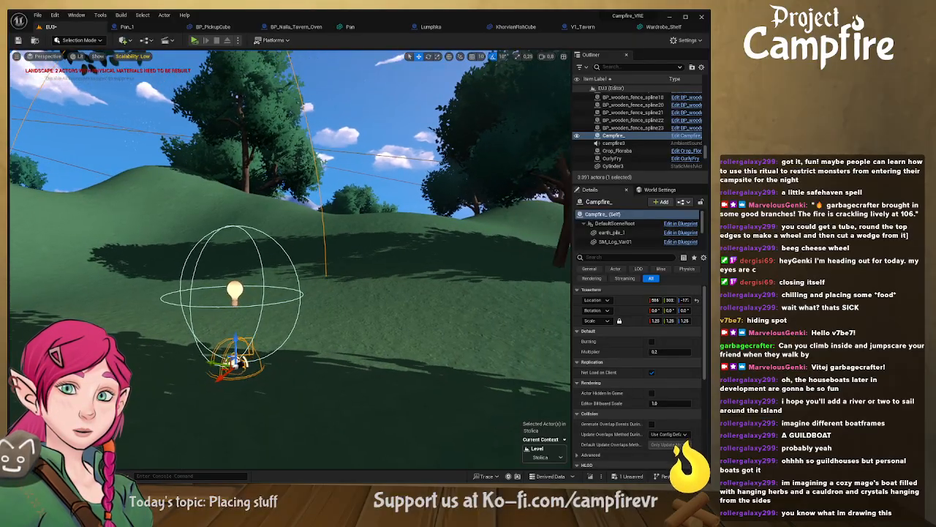
left_click(374, 91)
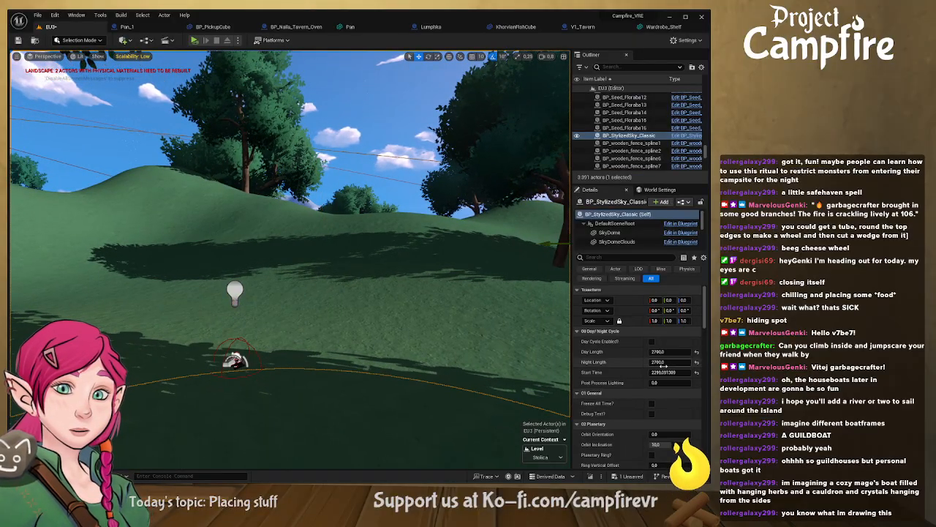
mouse_move(662, 372)
left_mouse_down()
mouse_move(629, 372)
mouse_move(662, 372)
left_mouse_up()
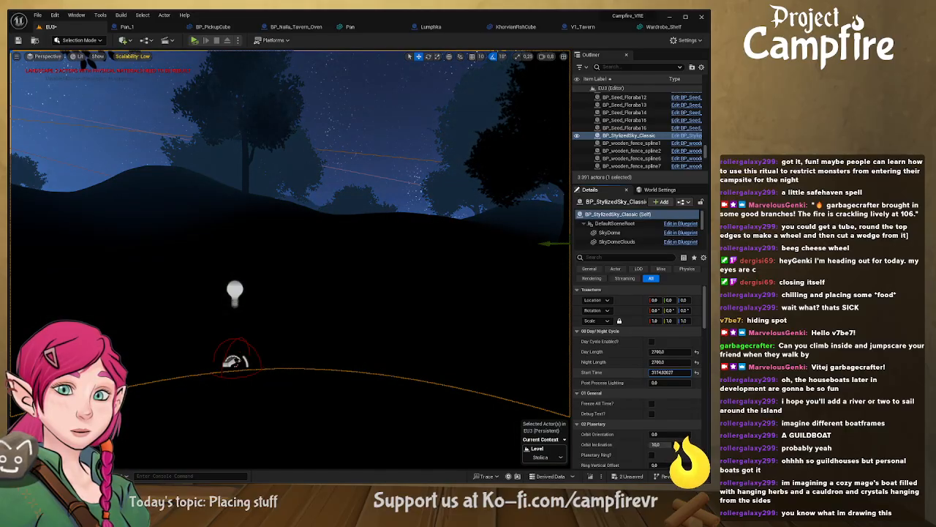
Step: Select the placed campfire and run a brief play test of the night-time level
left_click(245, 290)
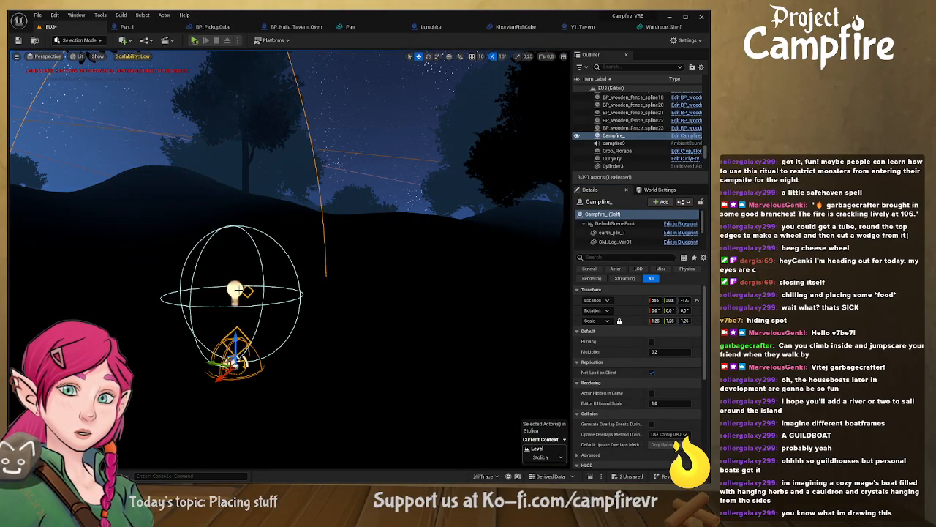
left_click(194, 41)
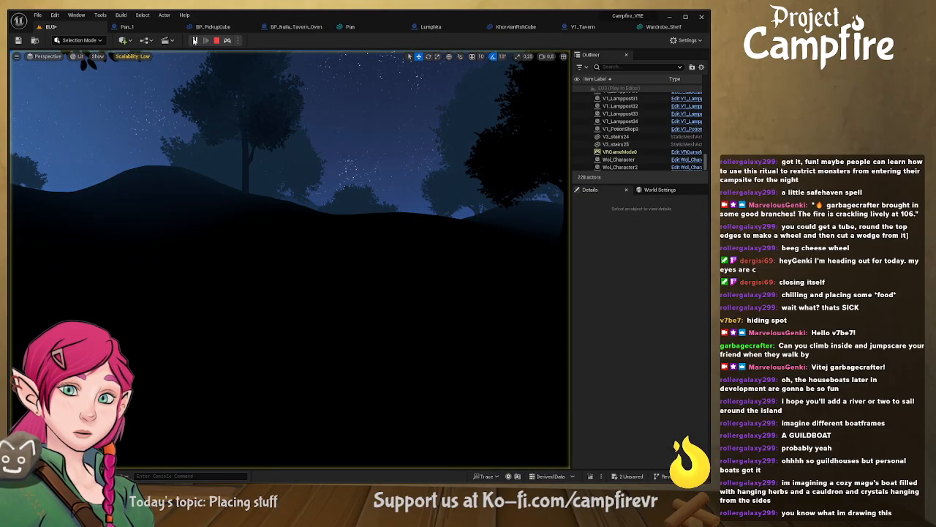
left_click(217, 41)
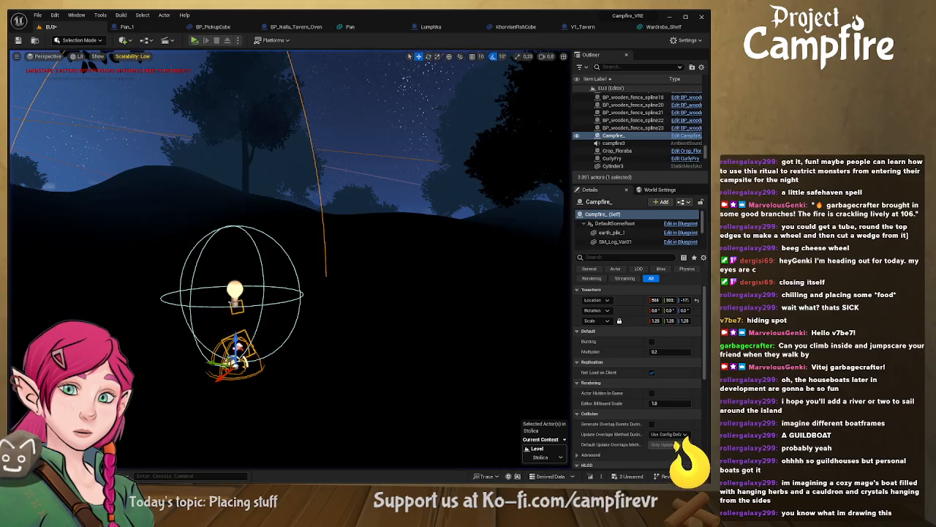
Step: Set the placed campfire's light component to Candelas intensity units and Movable mobility
scroll(618, 234, "down", 3)
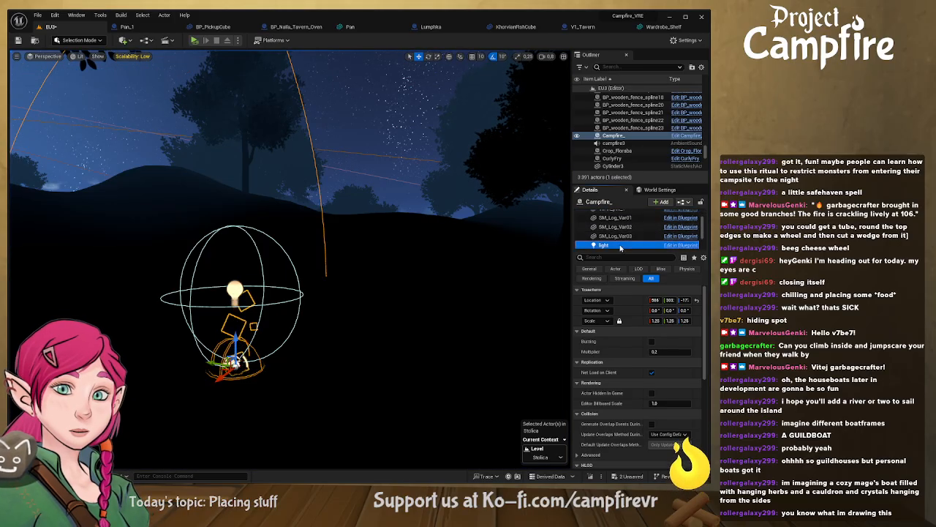
left_click(618, 244)
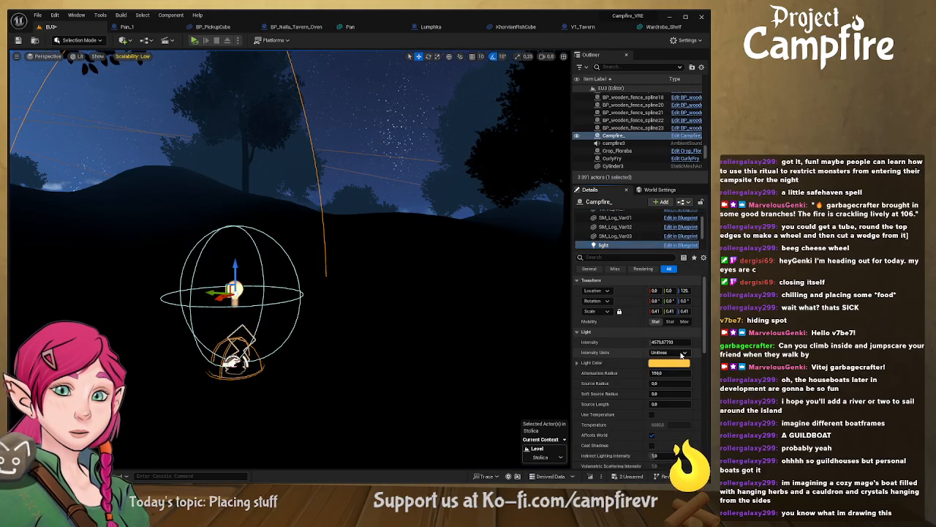
left_click(675, 371)
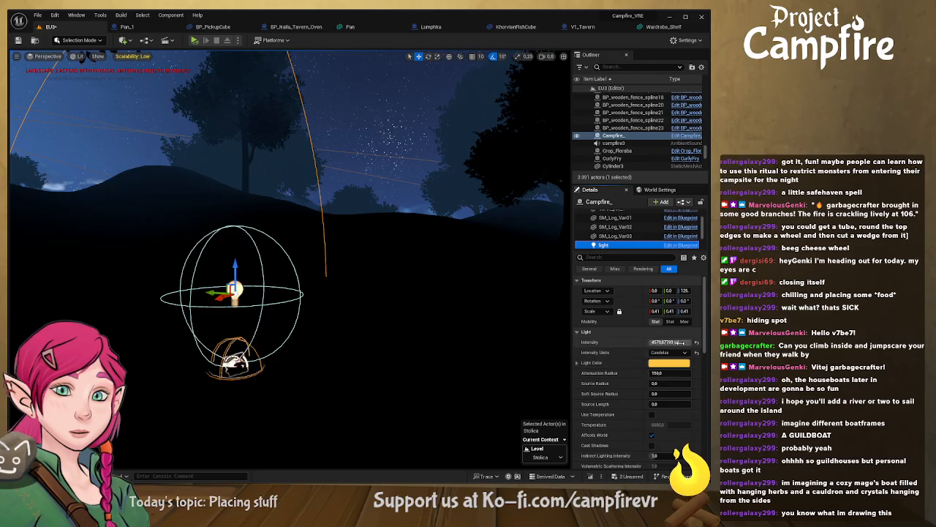
left_click(684, 323)
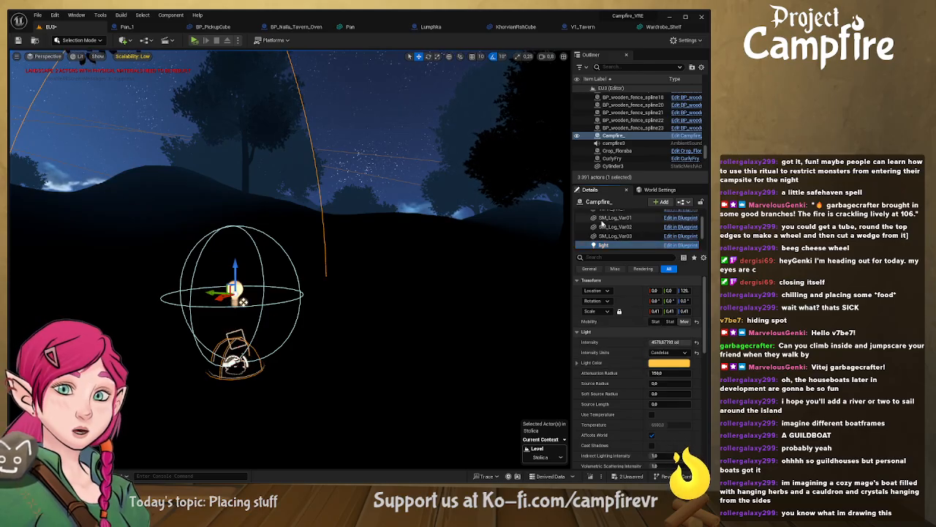
Step: Open the Campfire_ blueprint and set its light to Movable mobility with Candelas as the intensity units
left_click(680, 245)
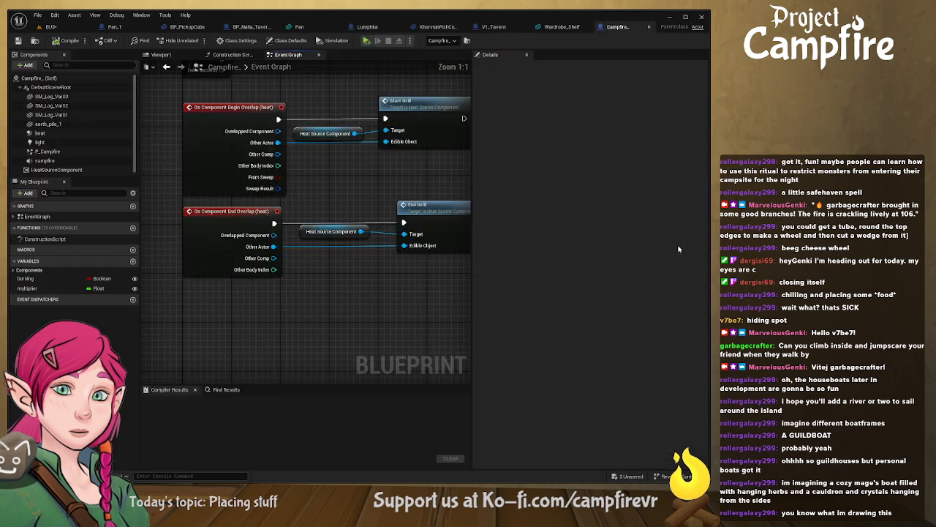
left_click(163, 55)
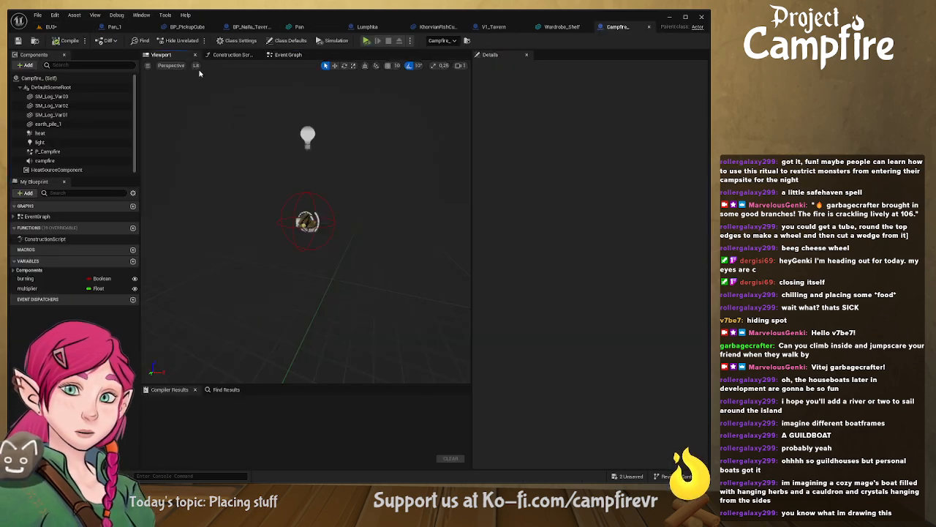
left_click(309, 139)
left_click(634, 174)
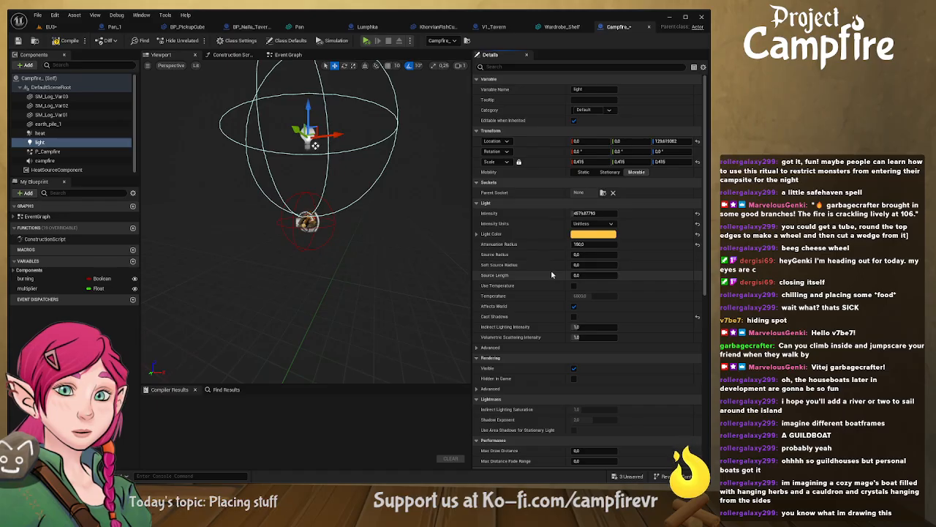
left_click(583, 225)
left_click(584, 234)
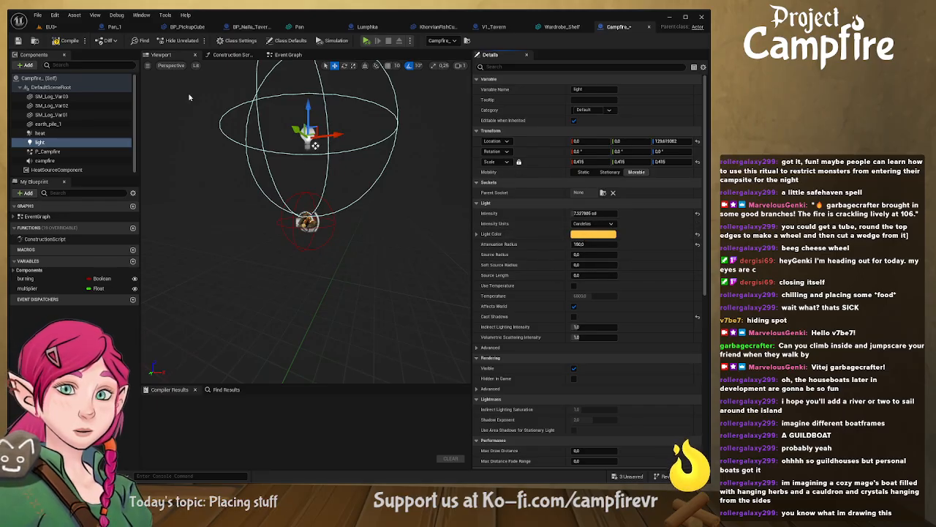
Step: Set the blueprint light's intensity to about 6.7 cd and compile the Campfire_ blueprint
left_click(69, 41)
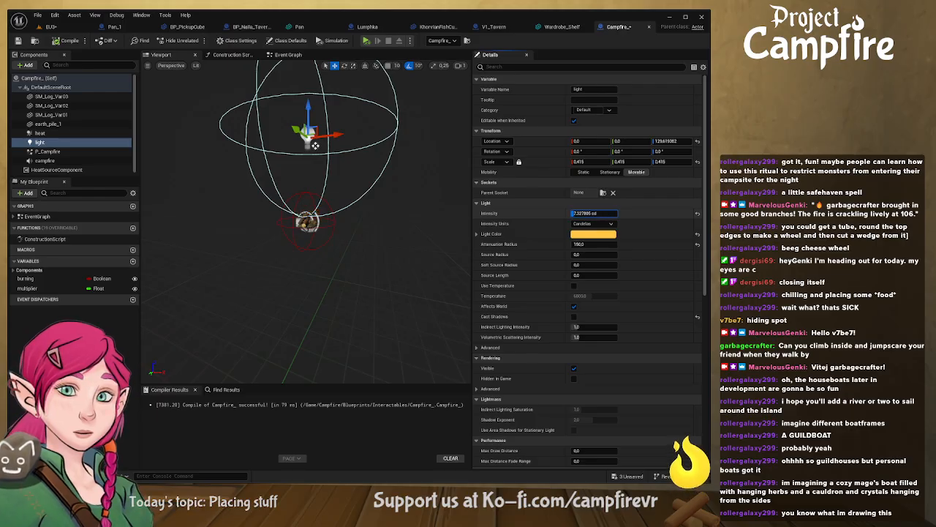
key("Return")
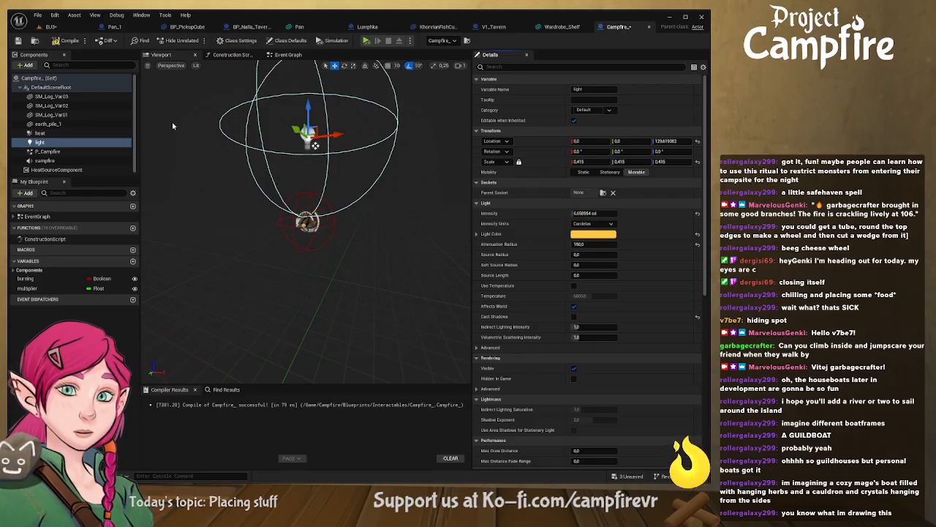
left_click(70, 40)
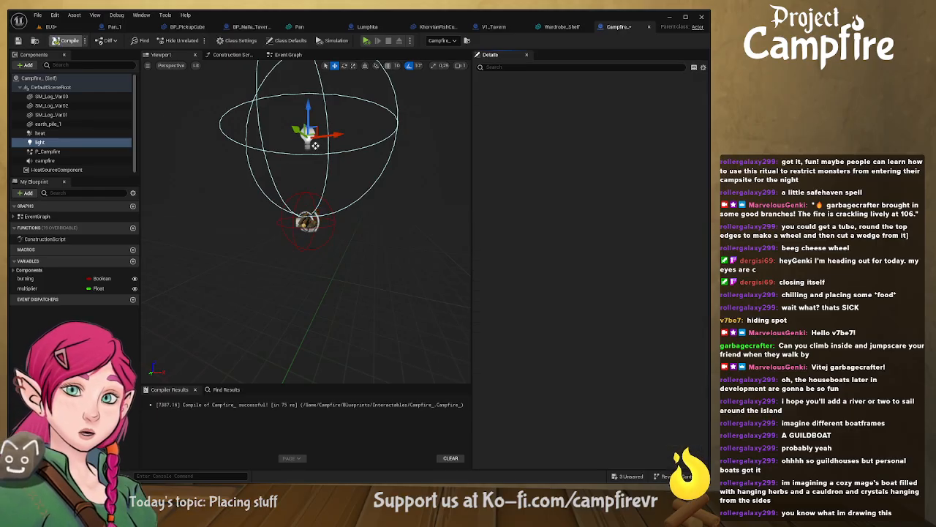
Step: Return to the EU3 level and replace the placed campfire with a fresh Campfire_ from the Interactables folder
left_click(51, 26)
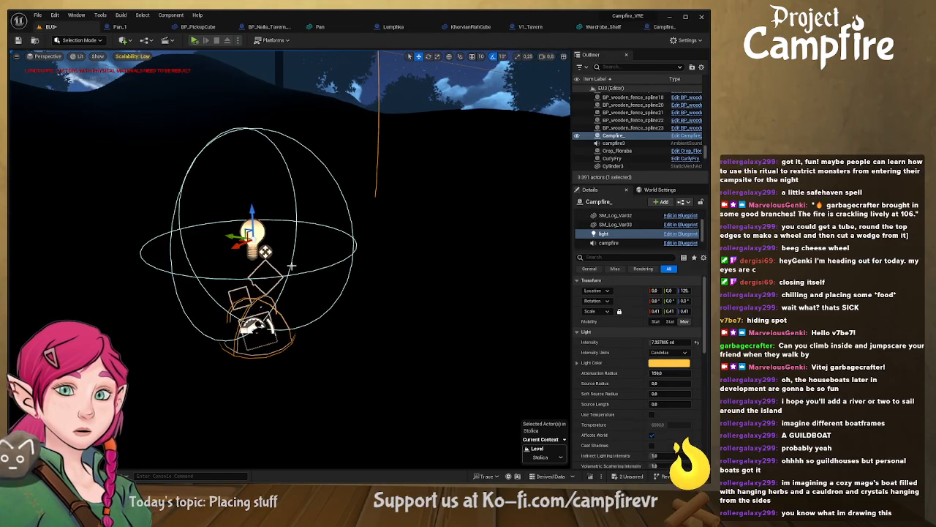
left_click(359, 289)
left_click(257, 326)
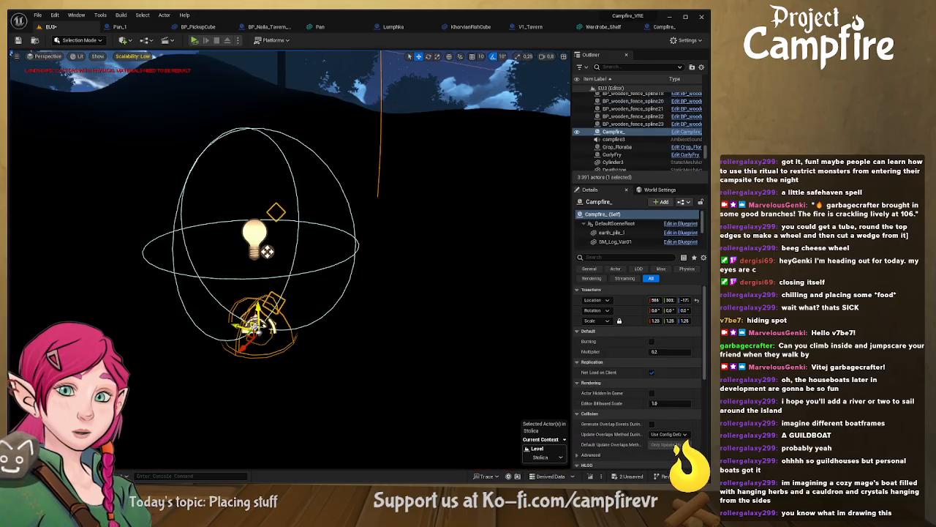
key("Delete")
left_click(37, 476)
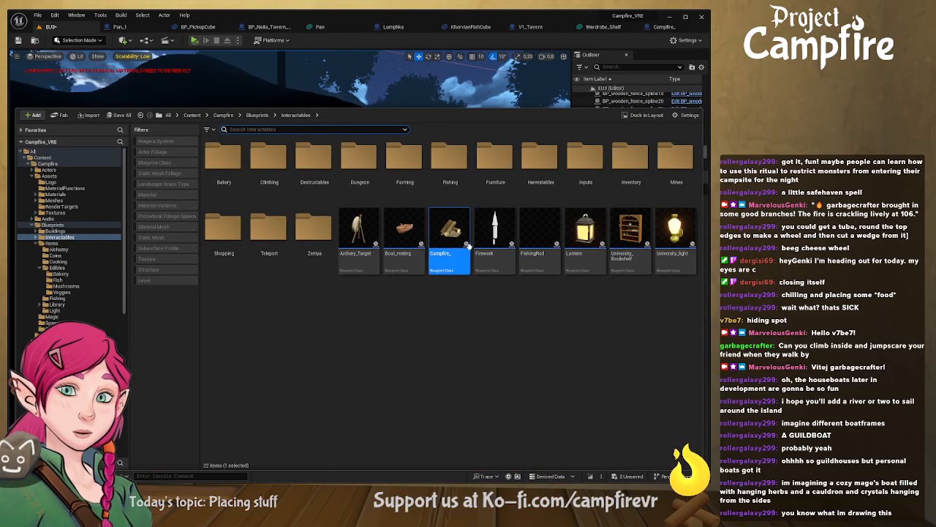
left_click_drag(459, 238, 410, 177)
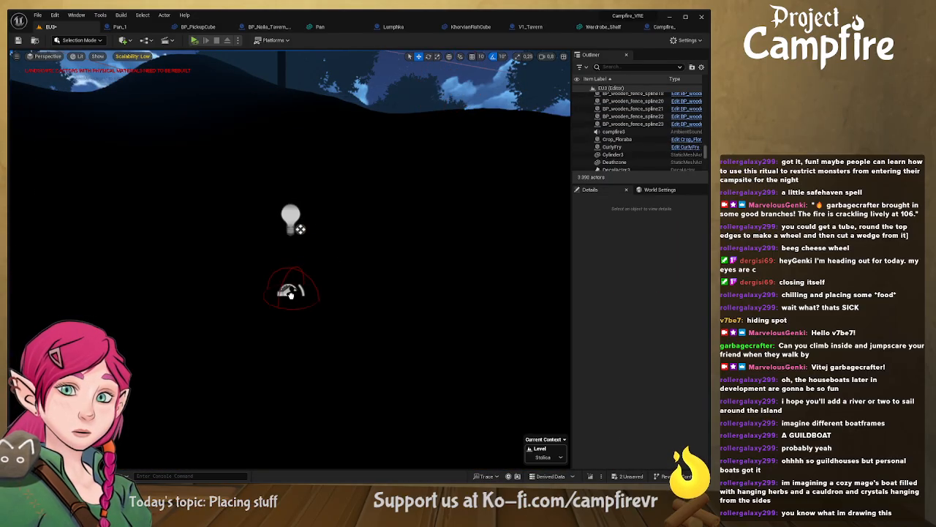
left_click_drag(291, 294, 290, 295)
Step: Raise the newly placed campfire's light intensity to about 34 cd and save the level
right_click_drag(290, 295, 410, 267)
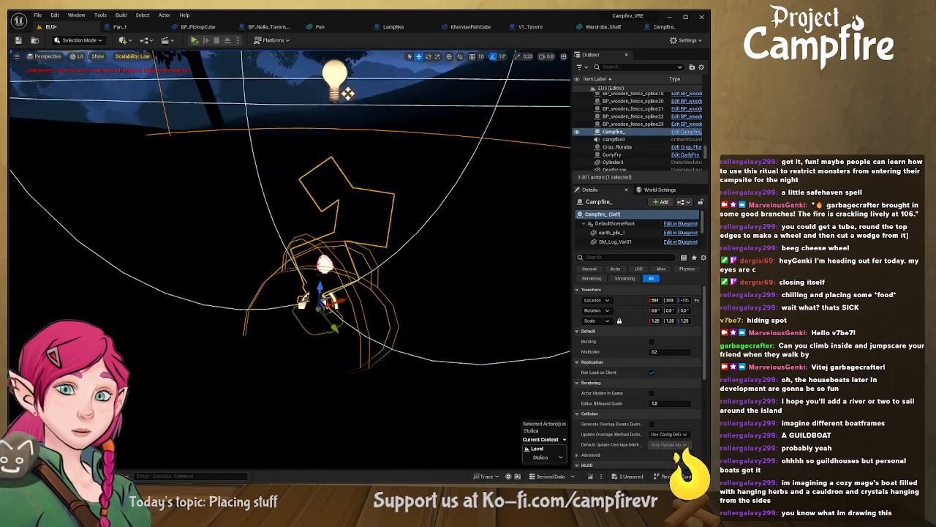
right_click_drag(319, 290, 323, 267)
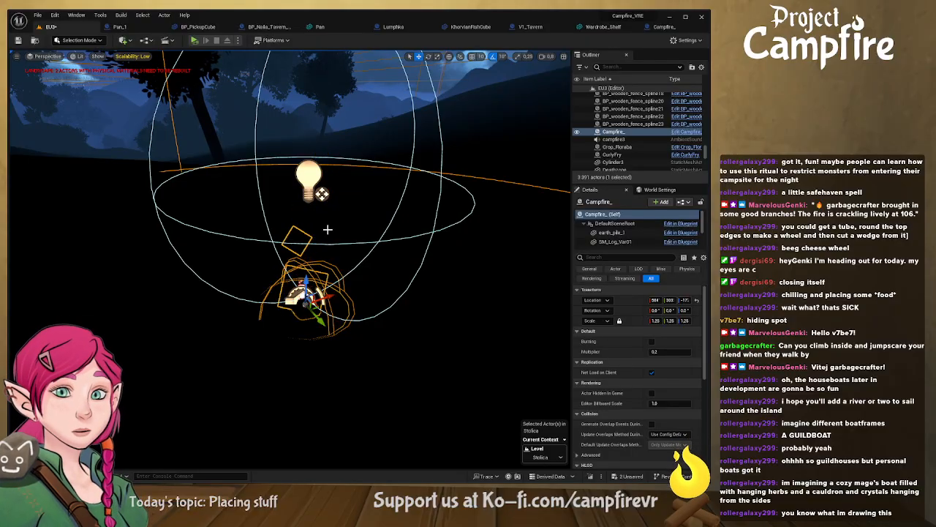
right_click_drag(328, 230, 307, 253)
scroll(333, 165, "up", 4)
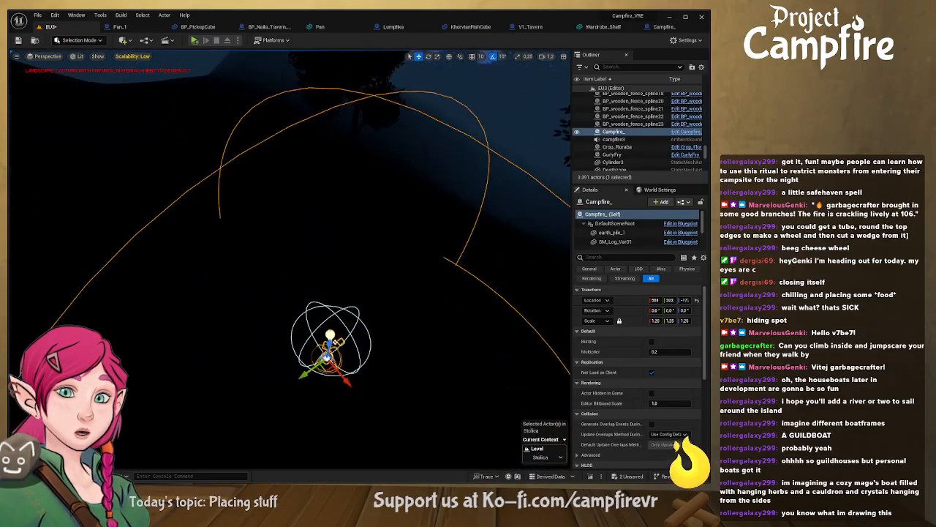
right_click_drag(337, 209, 337, 245)
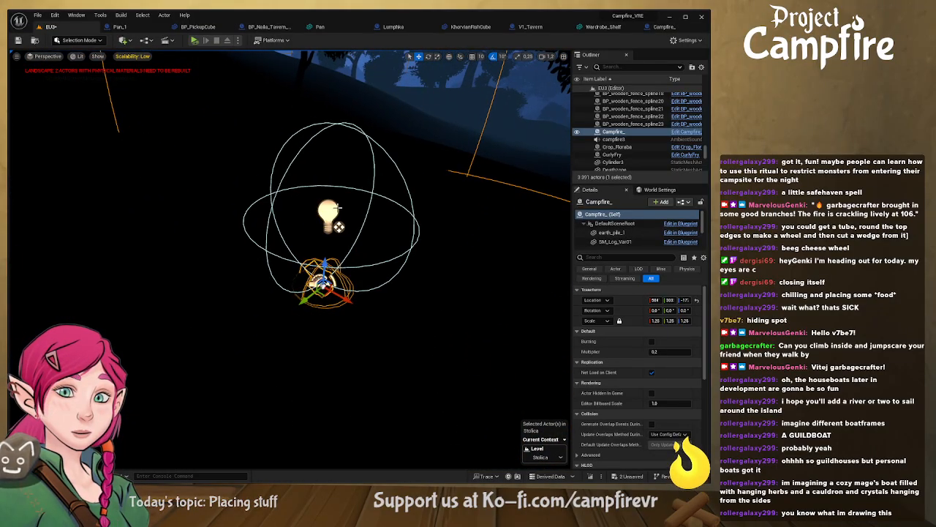
scroll(634, 231, "down", 2)
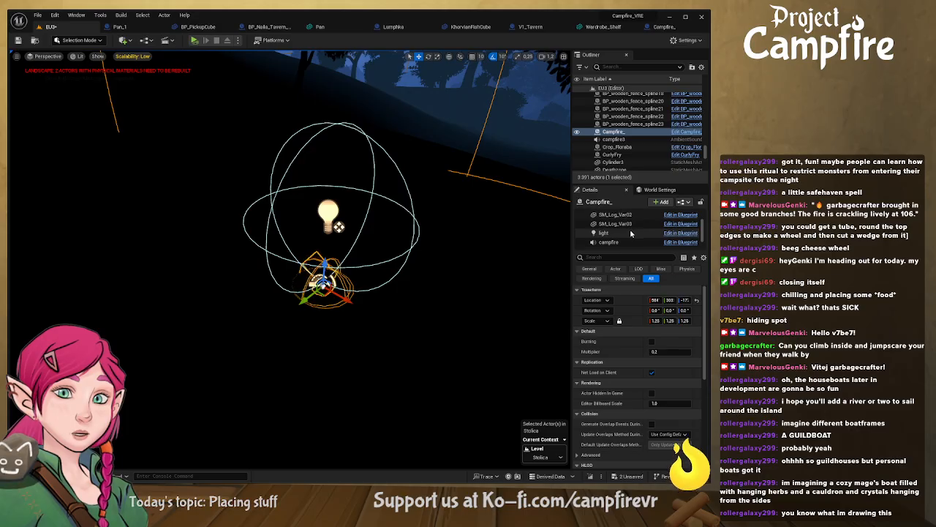
left_click(632, 232)
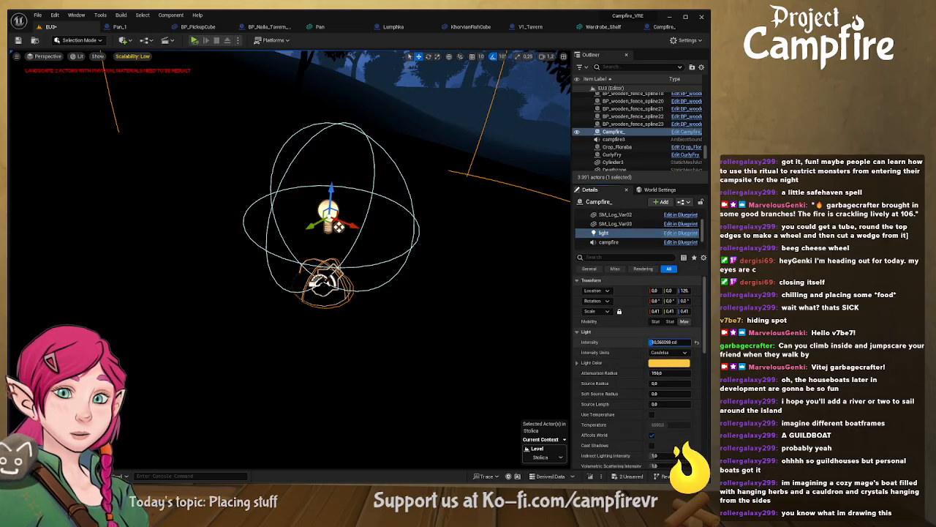
mouse_move(667, 342)
left_mouse_down()
mouse_move(676, 342)
mouse_move(663, 342)
left_mouse_up()
right_click_drag(445, 263, 437, 246)
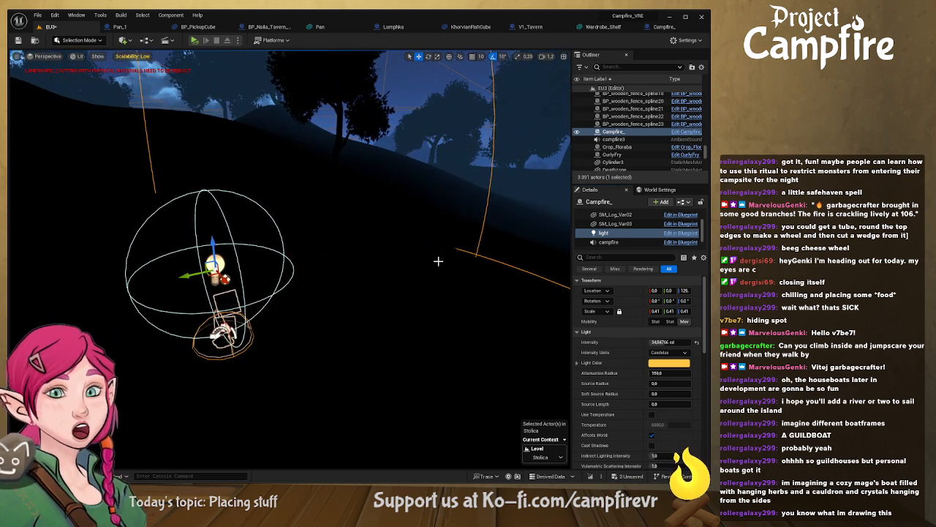
left_click(20, 44)
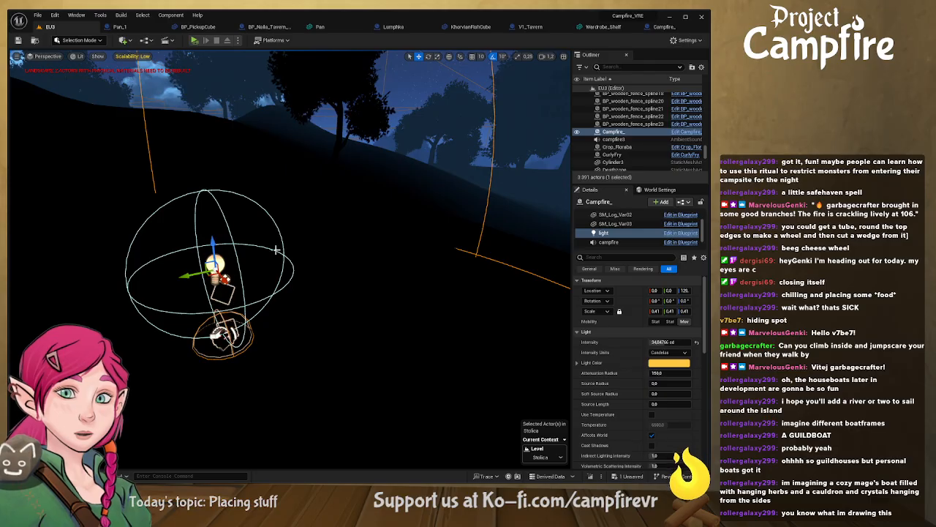
Step: Check the light in the Campfire_ blueprint and lower the placed campfire's light intensity to 7 cd
left_click_drag(666, 343, 661, 343)
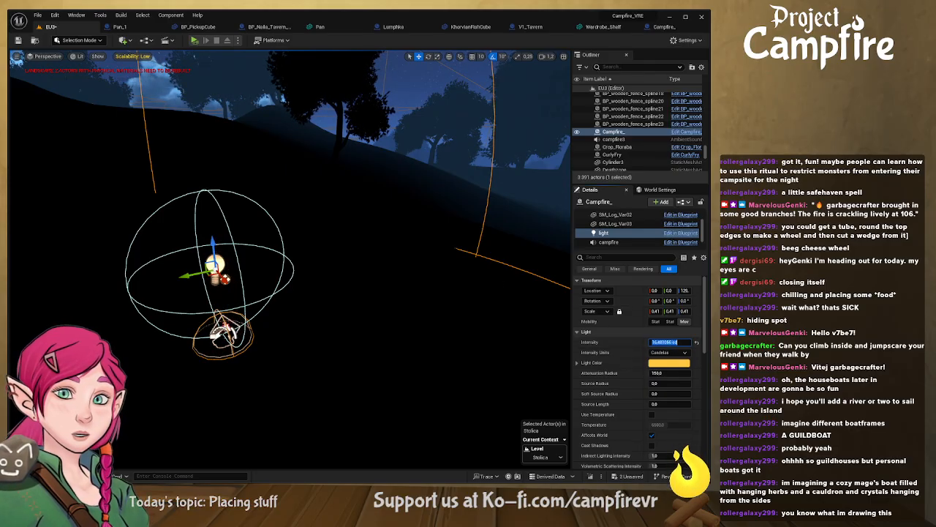
left_click(667, 26)
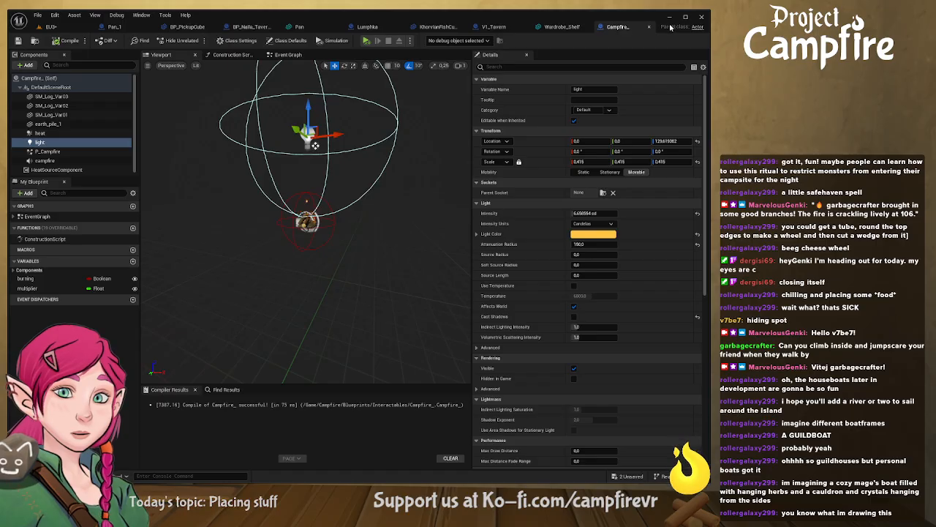
left_click(51, 26)
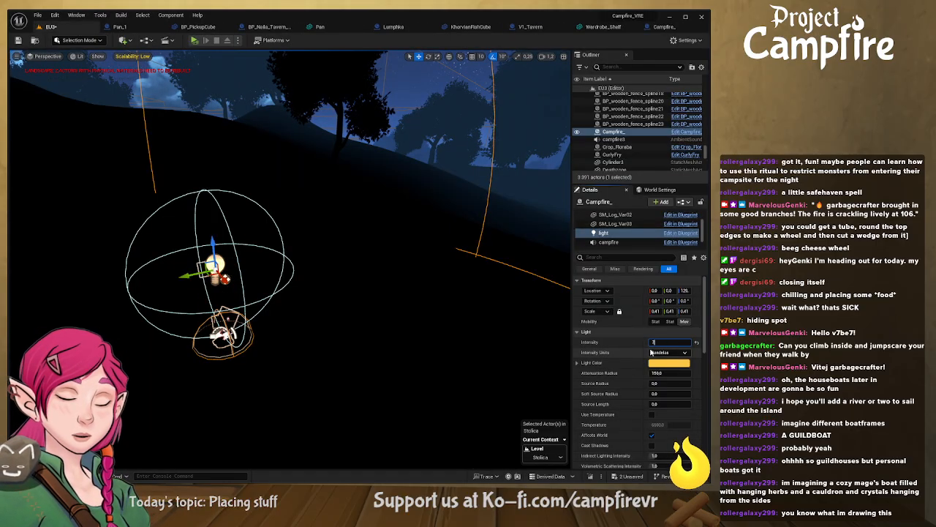
Step: Play test the night-time level, look around the terrain, and stop the session
left_click(193, 40)
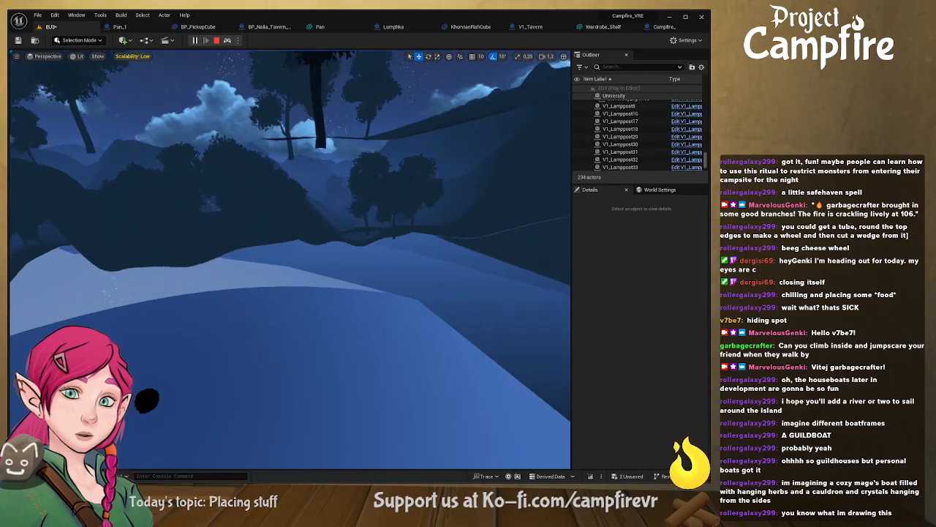
left_click(221, 351)
right_click_drag(236, 341, 233, 290)
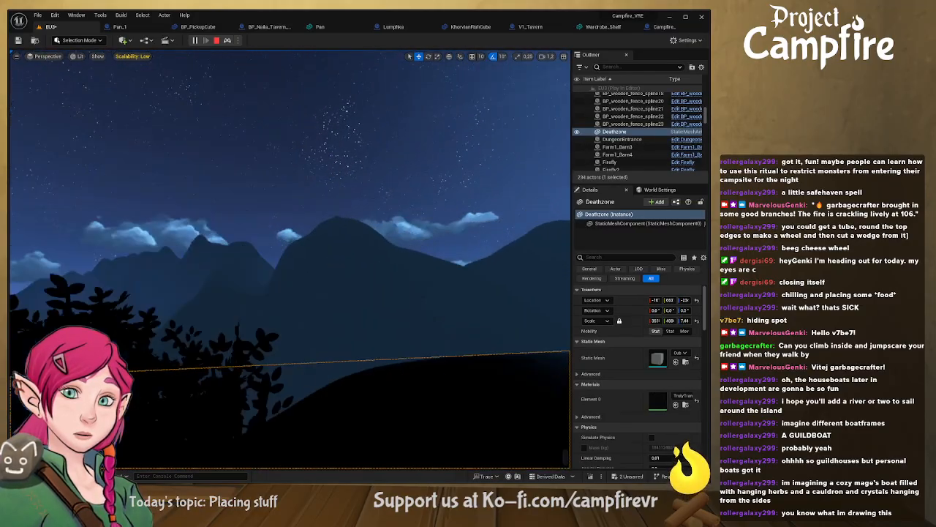
left_click(233, 290)
key("Escape")
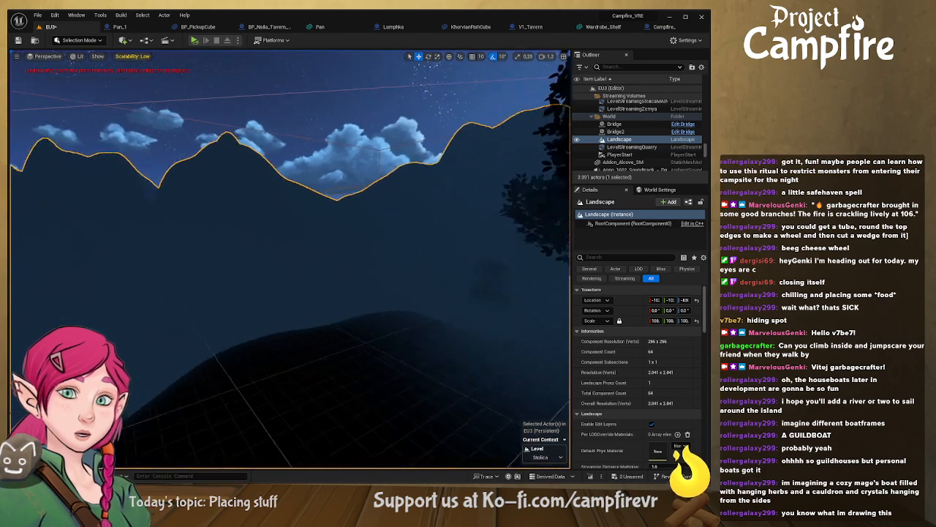
key("Escape")
Step: Place another Campfire_ from the Interactables folder on the grass beside the timber-framed house to check its light
mouse_move(288, 305)
right_mouse_down()
mouse_move(493, 351)
mouse_move(498, 336)
mouse_move(472, 318)
mouse_move(512, 344)
mouse_move(461, 381)
mouse_move(384, 400)
mouse_move(410, 389)
mouse_move(411, 351)
mouse_move(399, 370)
mouse_move(468, 347)
mouse_move(472, 369)
mouse_move(446, 370)
mouse_move(487, 366)
mouse_move(461, 362)
mouse_move(445, 414)
mouse_move(494, 399)
mouse_move(443, 399)
mouse_move(424, 388)
mouse_move(447, 376)
mouse_move(417, 376)
mouse_move(442, 373)
mouse_move(405, 376)
mouse_move(420, 388)
mouse_move(285, 312)
right_mouse_up()
key("w")
scroll(468, 322, "up", 6)
key("s")
key("ctrl+space")
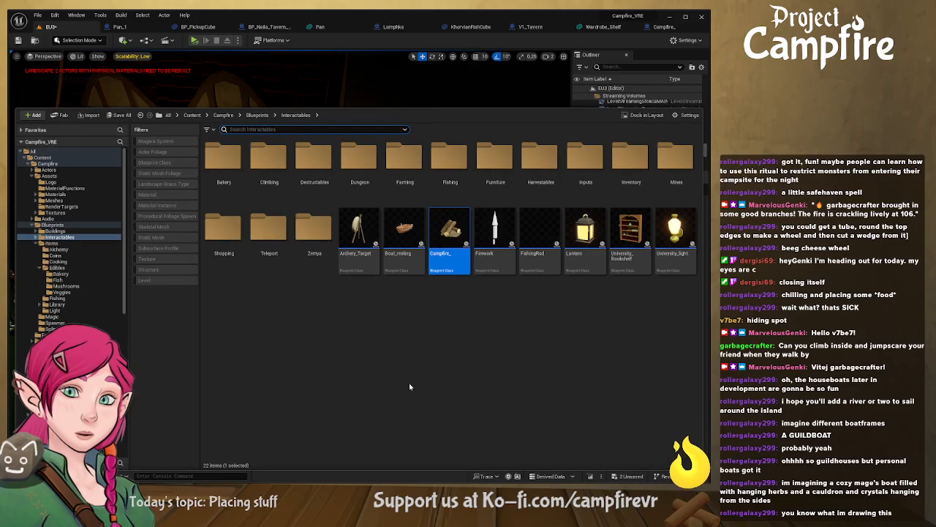
left_click_drag(442, 139, 326, 289)
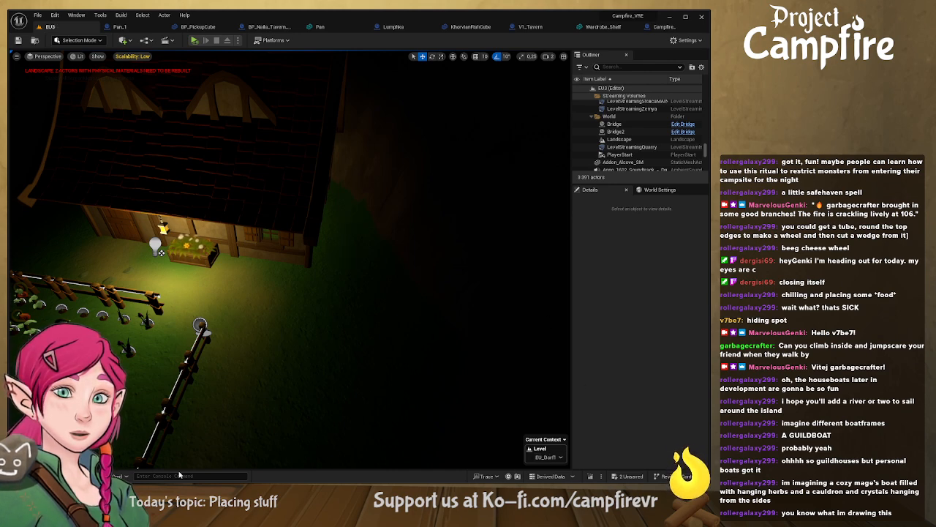
key("ctrl+space")
left_click_drag(443, 252, 355, 271)
right_click_drag(355, 271, 353, 250)
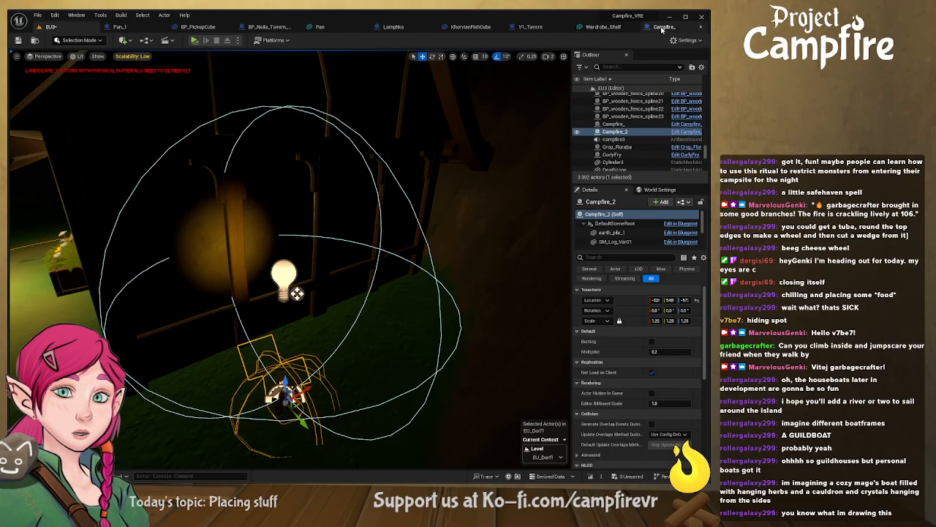
right_click_drag(380, 242, 373, 218)
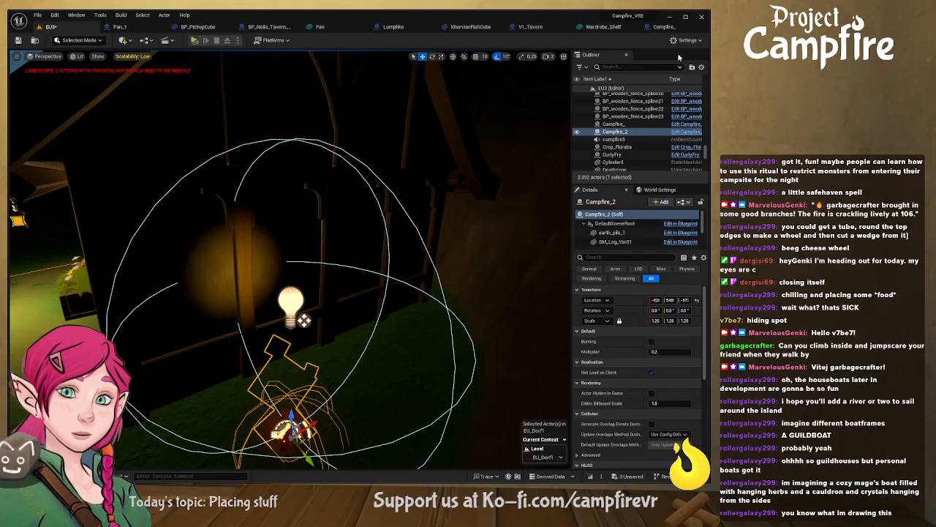
Step: Lower the light component in the Campfire_ blueprint along the vertical axis so it sits closer to the logs
double_click(302, 316)
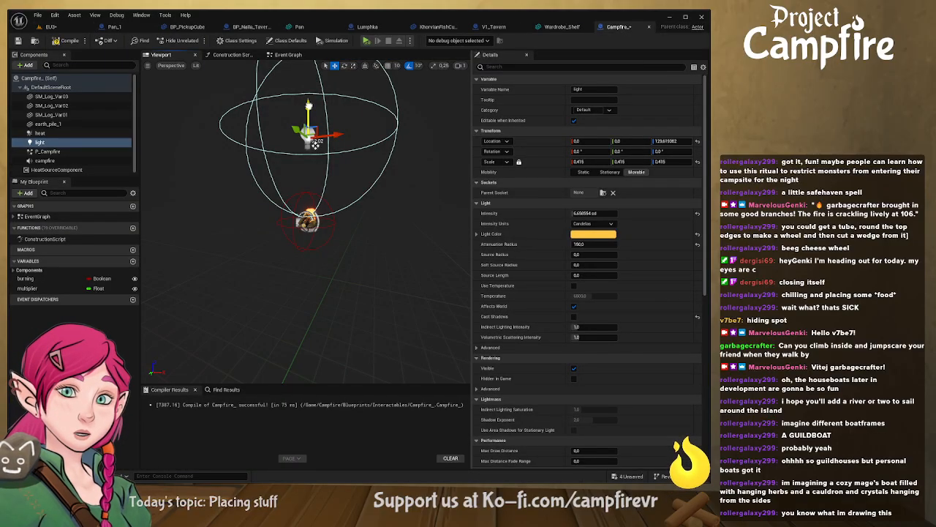
left_click_drag(315, 144, 315, 195)
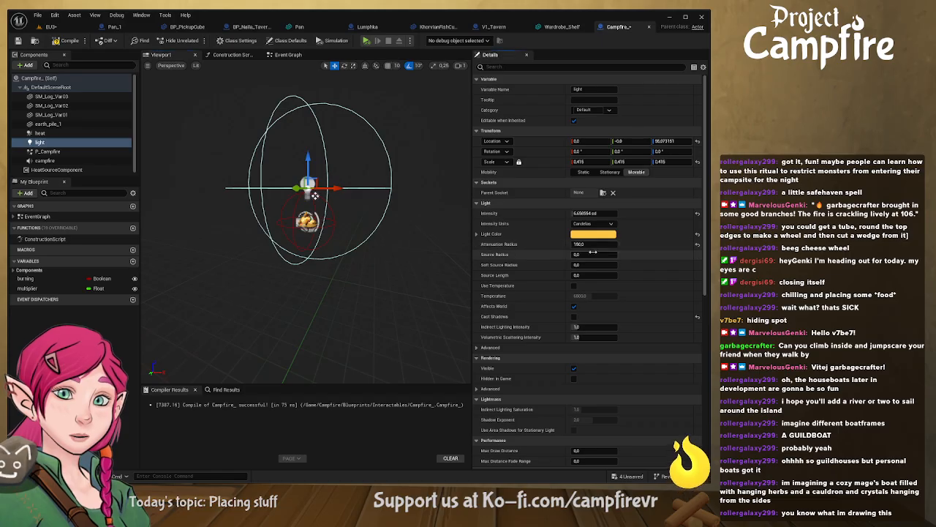
Step: Set the Campfire_ blueprint light's source radius to 88, raise its intensity, and check the placed campfire in the level
left_click_drag(594, 255, 598, 254)
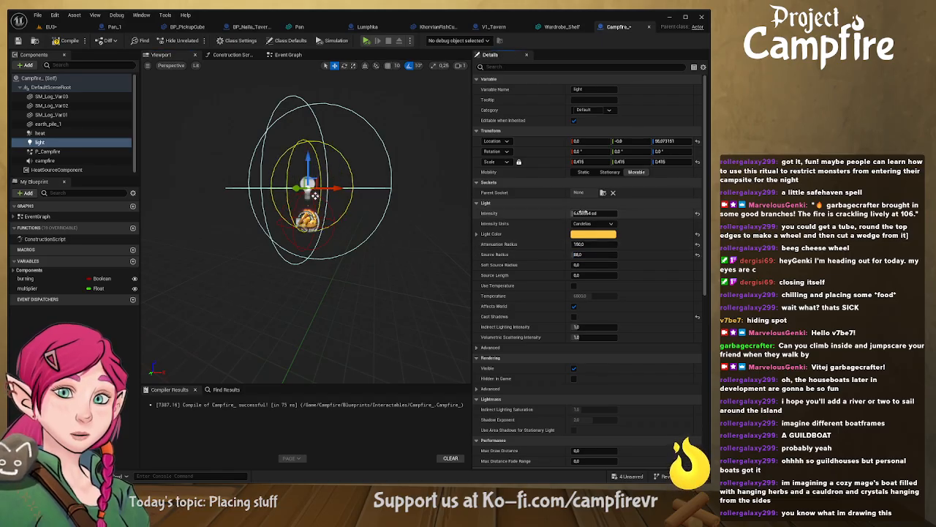
left_click_drag(594, 213, 598, 213)
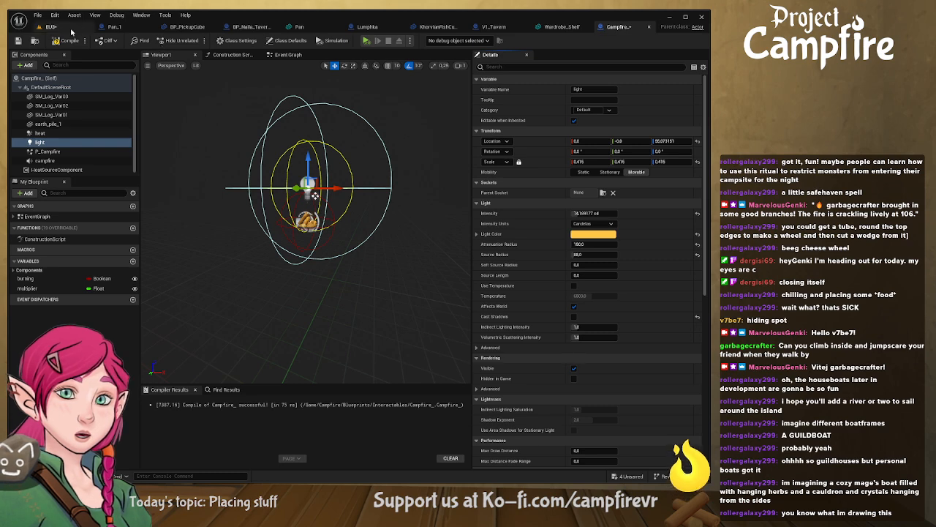
left_click(71, 30)
key("f")
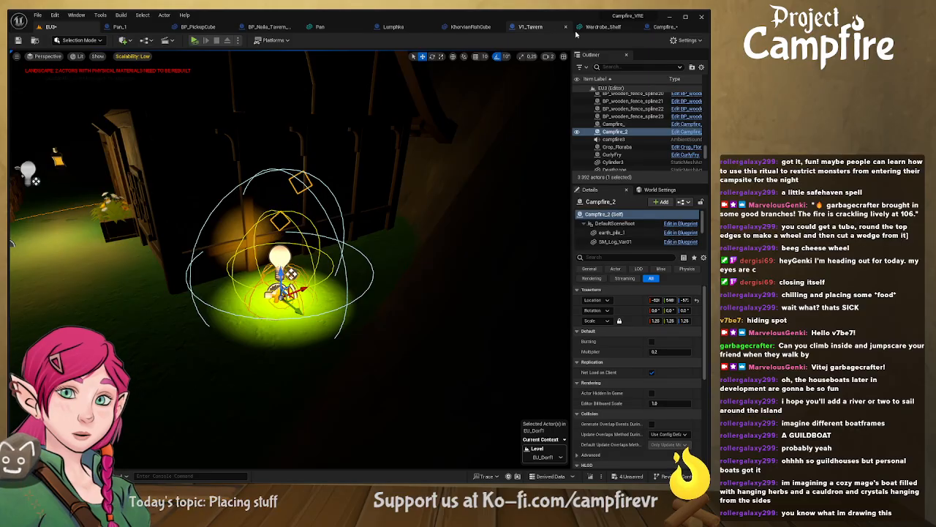
Step: Examine how the campfire beside the timber-framed house lights the wall and the surrounding grass
left_click(603, 26)
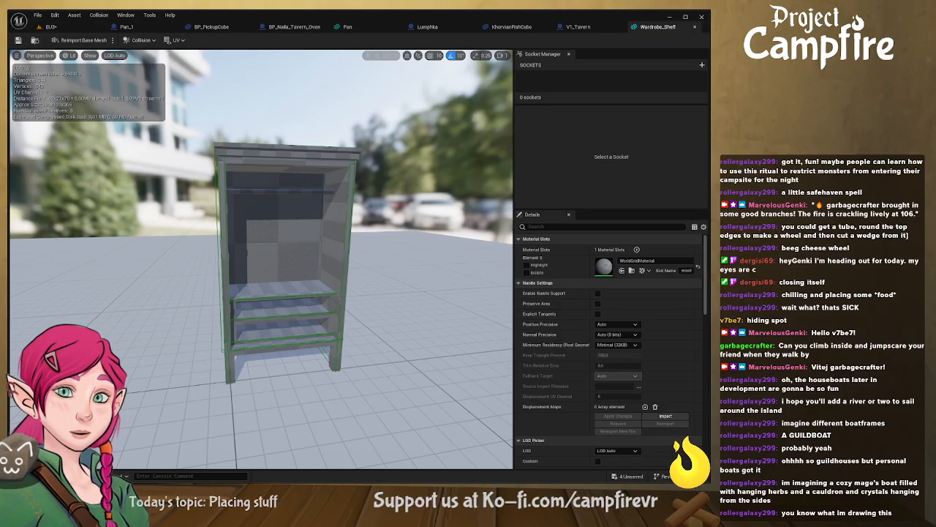
left_click(51, 27)
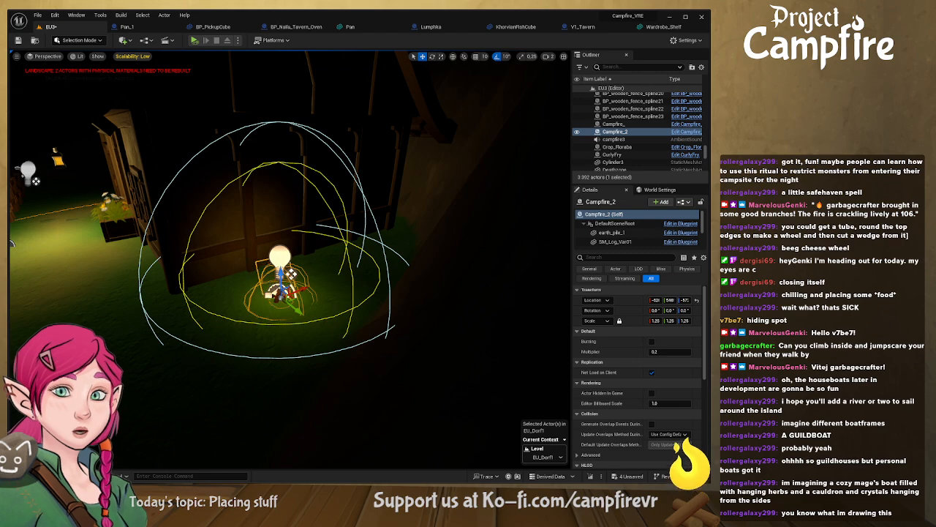
right_click_drag(290, 260, 221, 239)
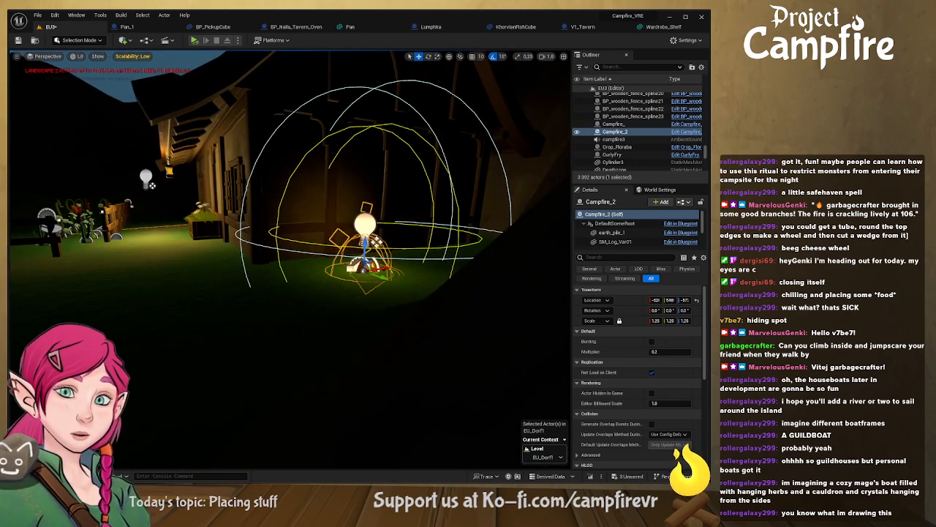
left_click_drag(375, 240, 377, 218)
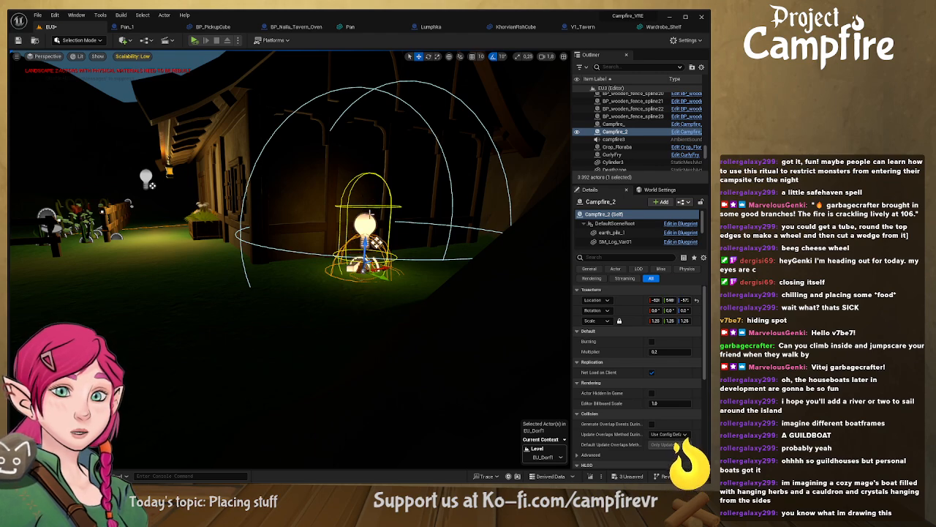
right_click_drag(370, 213, 367, 295)
scroll(468, 231, "up", 3)
scroll(475, 252, "up", 2)
scroll(322, 288, "down", 3)
Step: Change the other placed campfire's light color to orange and lower its intensity to about 3.58 cd
left_click(296, 293)
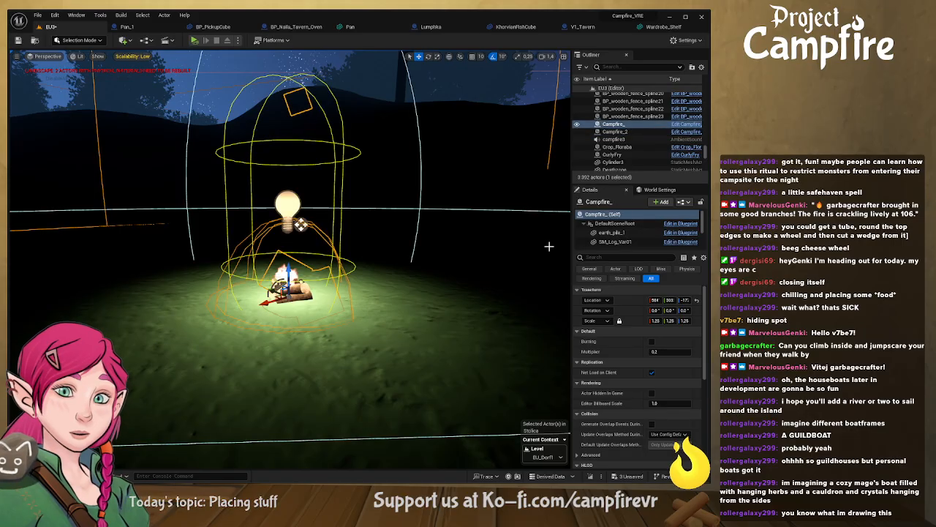
scroll(644, 235, "down", 4)
scroll(633, 223, "up", 2)
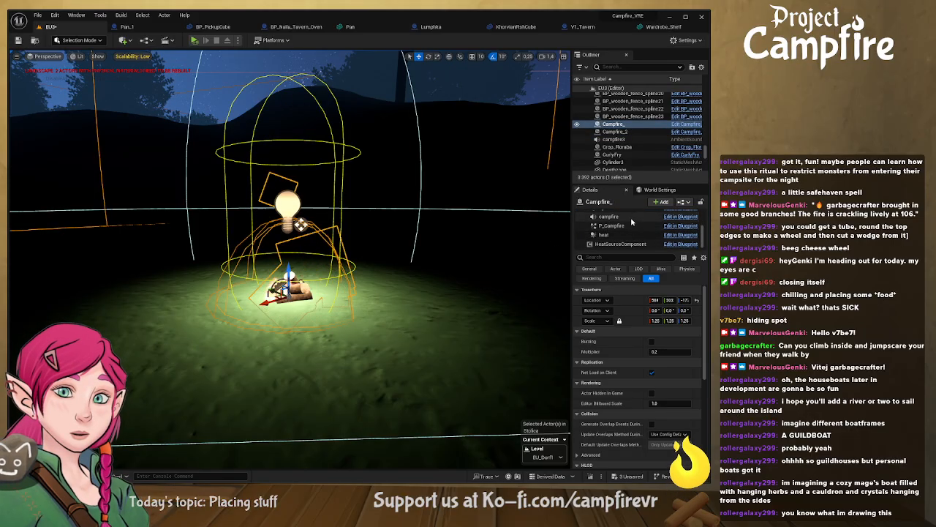
left_click(626, 230)
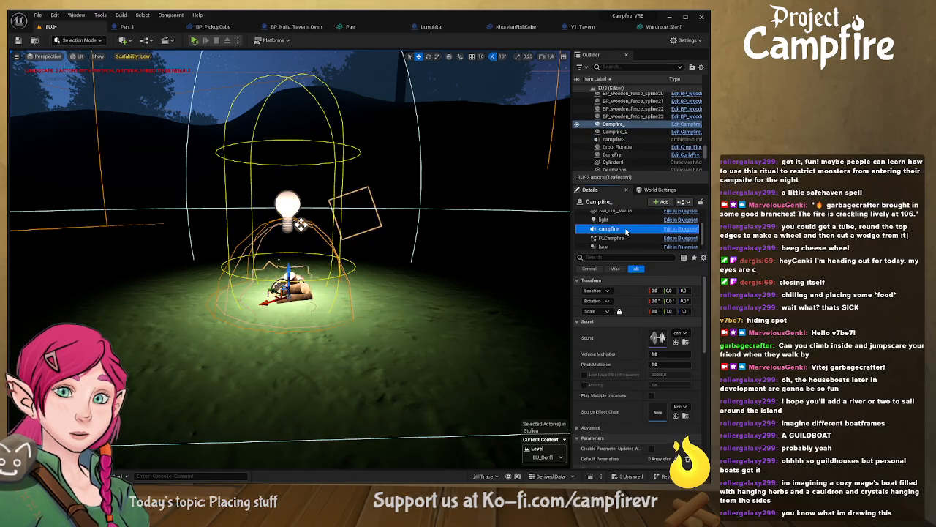
left_click(630, 220)
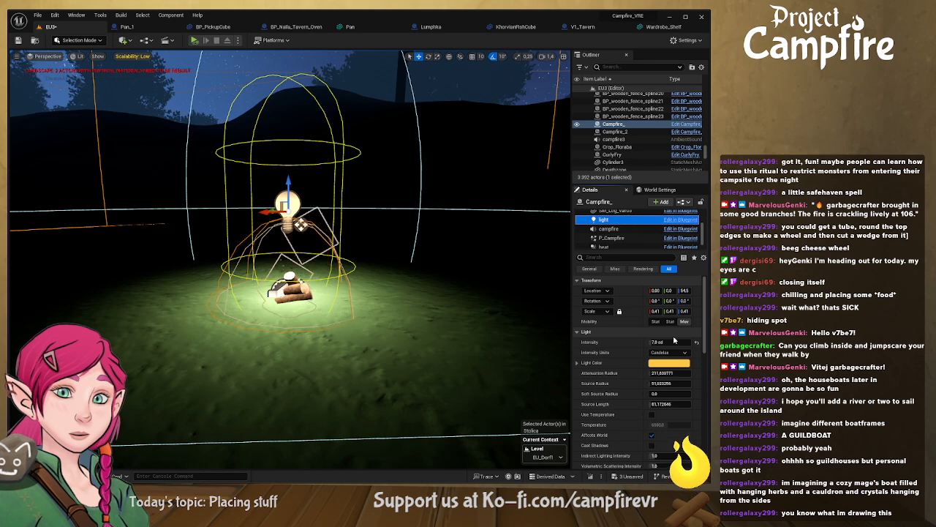
left_click(680, 364)
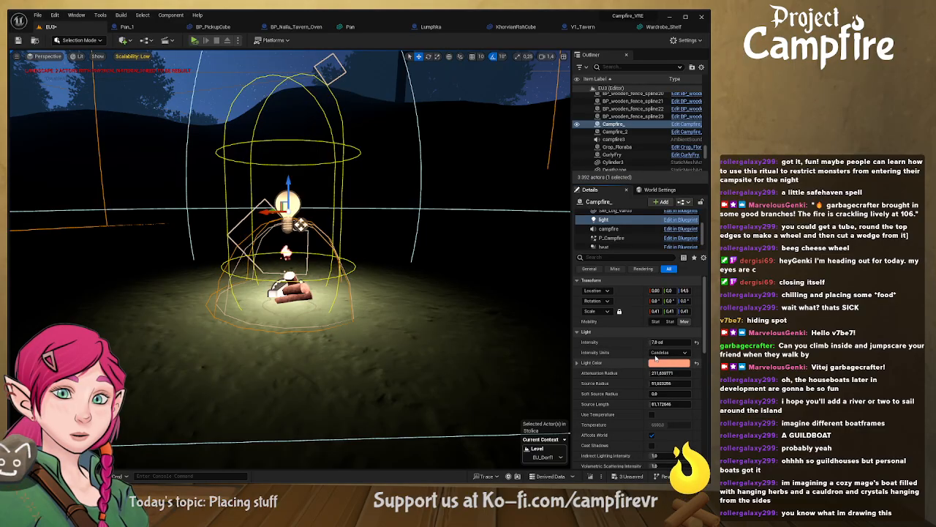
left_click_drag(660, 343, 643, 342)
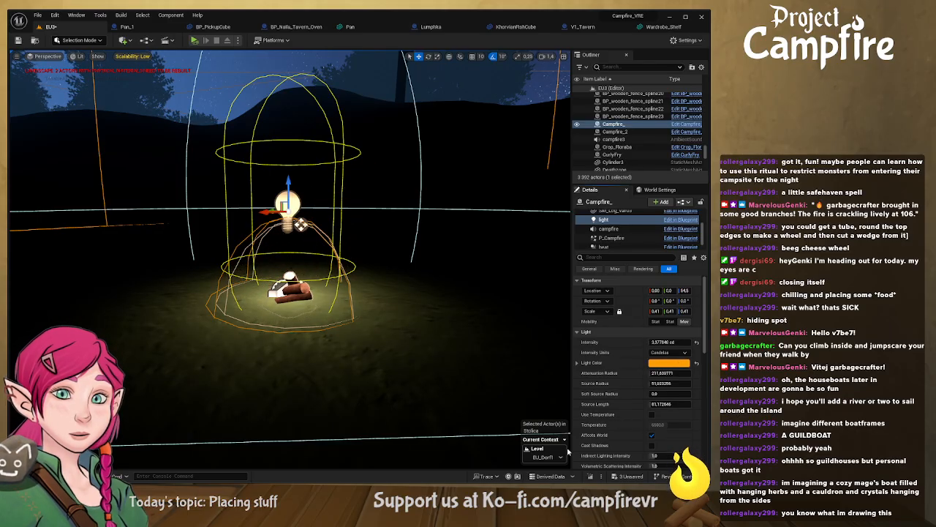
mouse_move(326, 346)
right_mouse_down()
mouse_move(381, 352)
mouse_move(325, 345)
right_mouse_up()
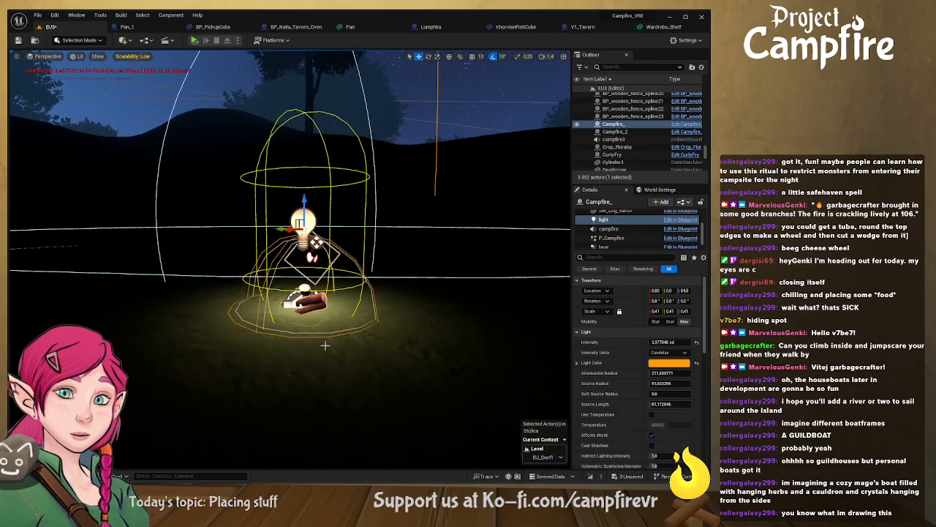
Step: Lower the Start Time of BP_StylizedSky_Classic to switch the level from night to day
left_click(429, 351)
mouse_move(429, 352)
right_mouse_down()
mouse_move(388, 329)
mouse_move(322, 346)
mouse_move(322, 321)
mouse_move(335, 315)
mouse_move(429, 354)
mouse_move(427, 344)
right_mouse_up()
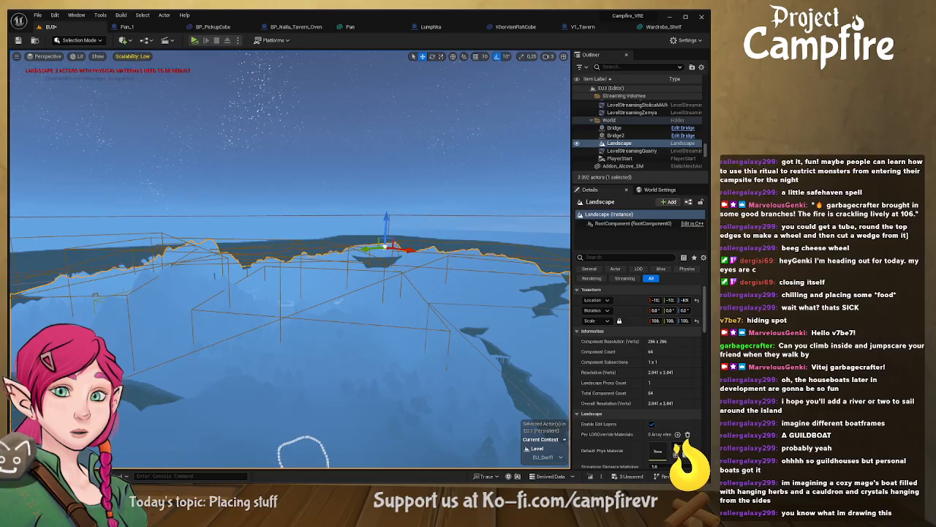
right_click_drag(241, 169, 285, 187)
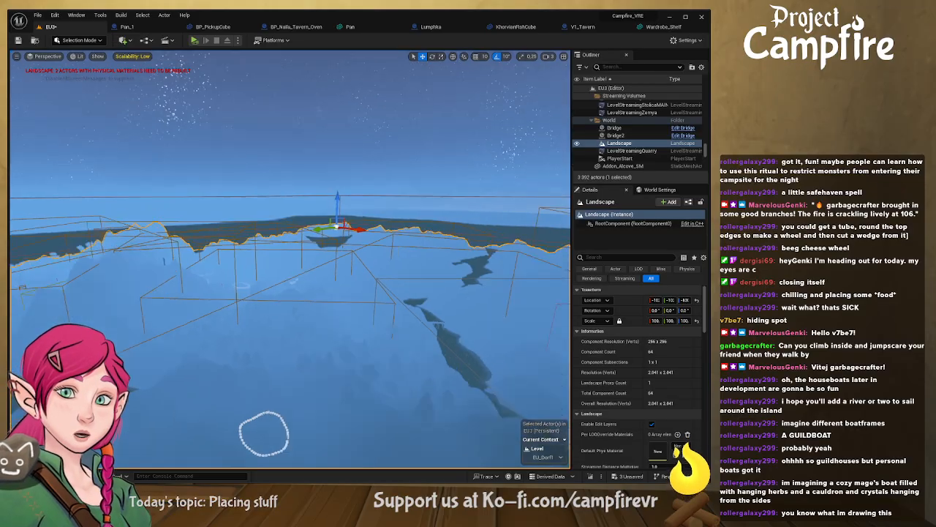
left_click(286, 165)
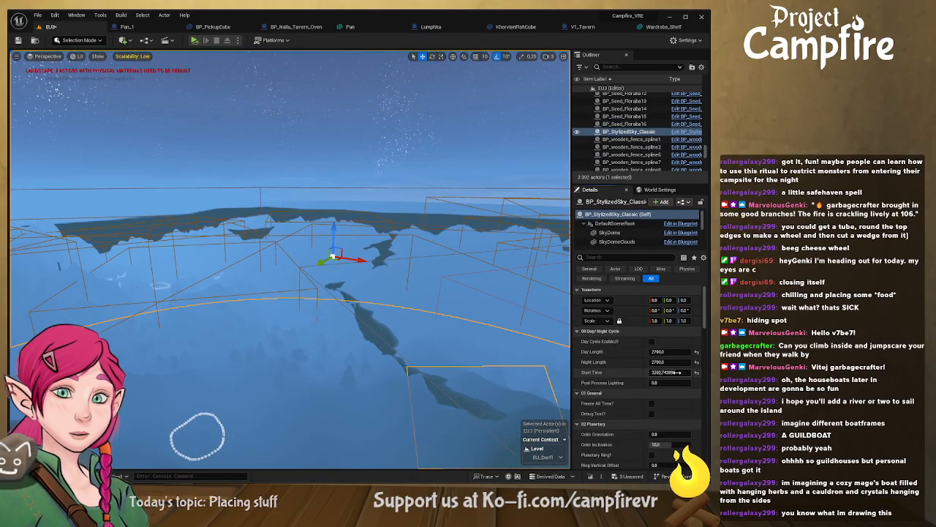
left_click_drag(678, 372, 641, 372)
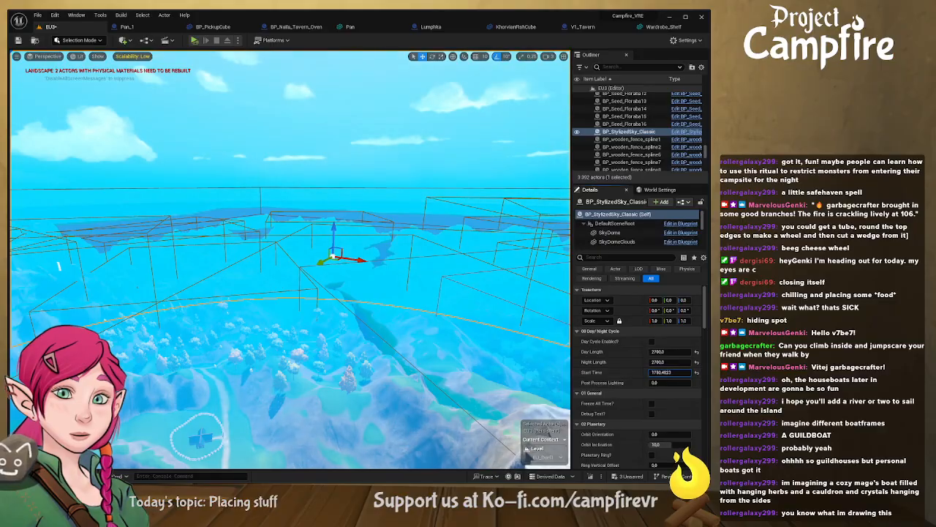
Step: Transfer the campfire on the forest hill from the Stolica level to the DarkForest level by cutting and pasting it
right_click_drag(348, 325, 490, 376)
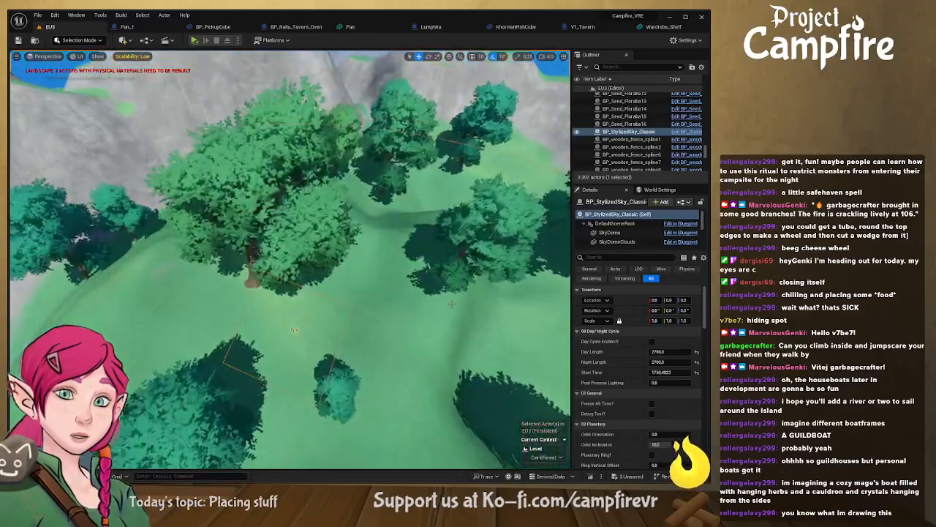
left_click(292, 331)
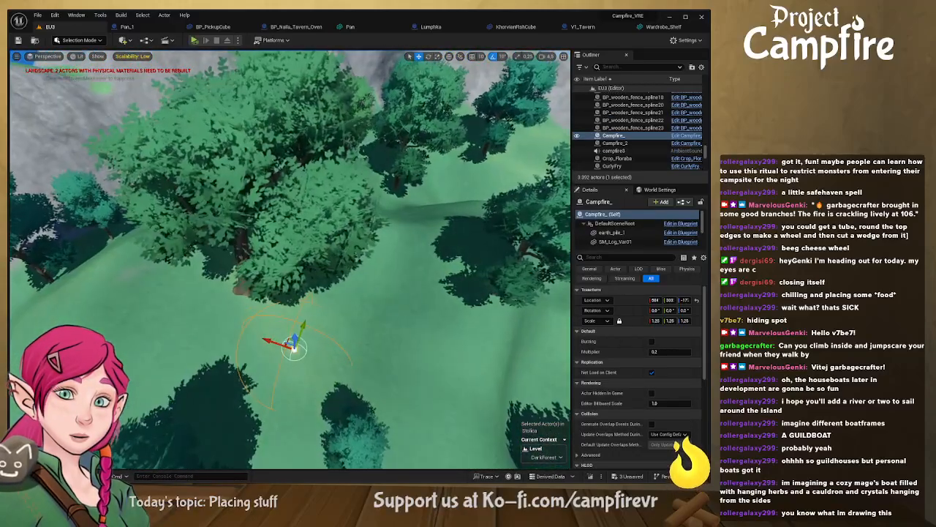
scroll(290, 260, "up", 5)
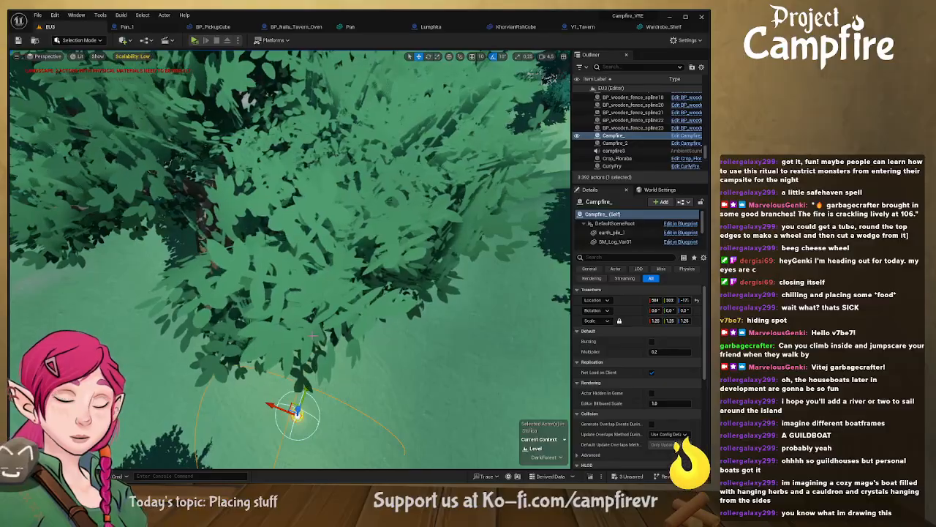
key("ctrl+x")
key("ctrl+v")
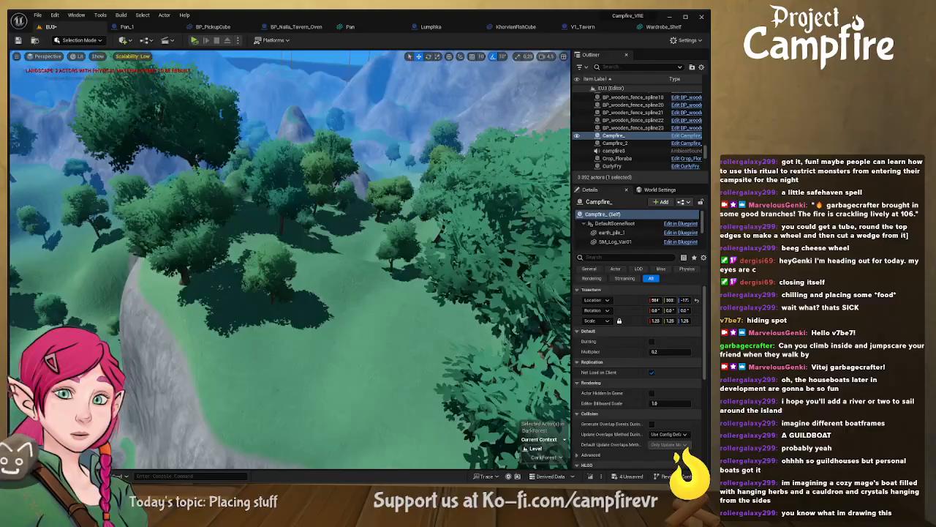
Step: Duplicate the forest campfire and move the copy across the terrain onto the grass beneath a large tree
right_click_drag(290, 259, 369, 256)
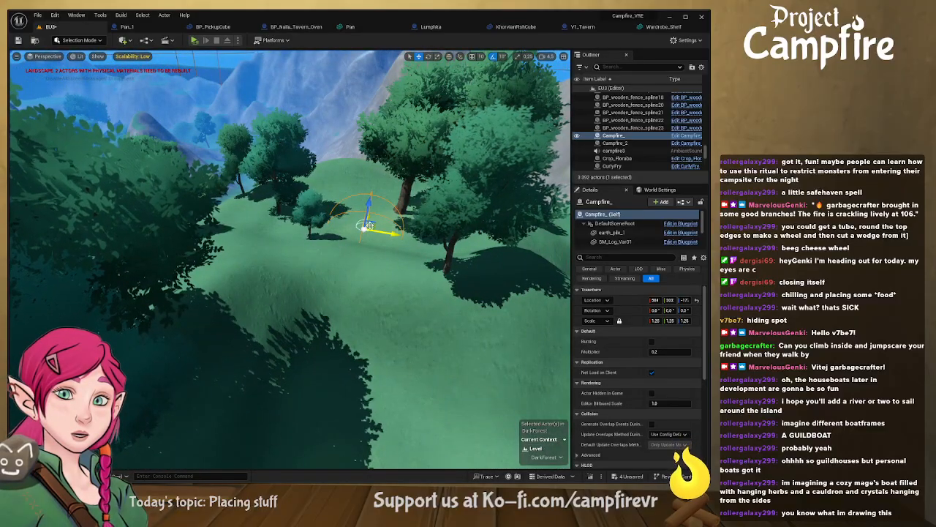
left_click_drag(370, 225, 172, 256, "alt")
right_click_drag(344, 271, 198, 291)
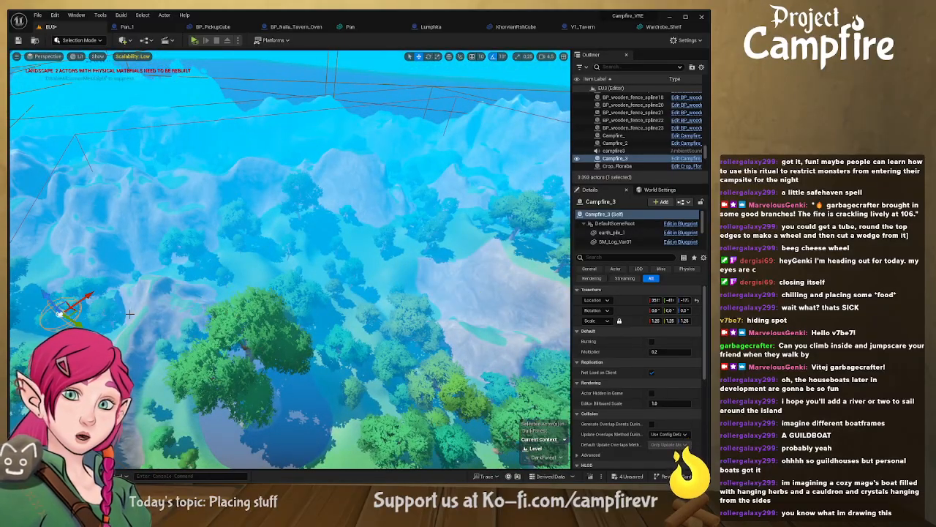
mouse_move(129, 313)
right_mouse_down()
mouse_move(98, 317)
mouse_move(128, 316)
right_mouse_up()
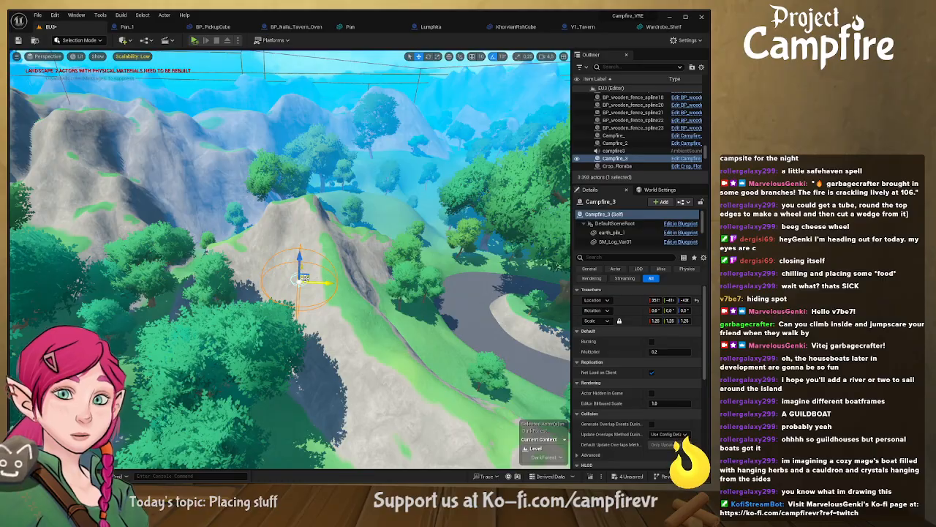
right_click_drag(128, 315, 126, 311)
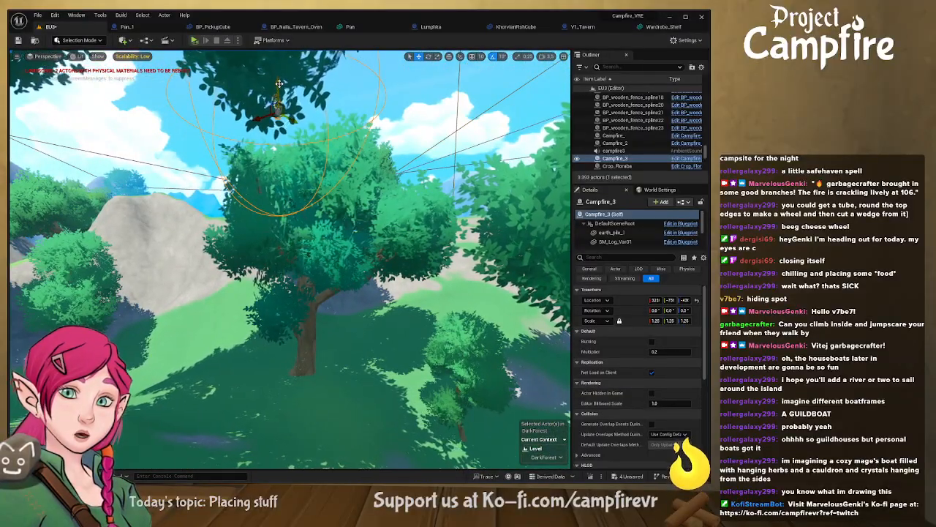
left_click_drag(298, 369, 299, 402)
right_click_drag(300, 430, 300, 430)
scroll(300, 429, "down", 5)
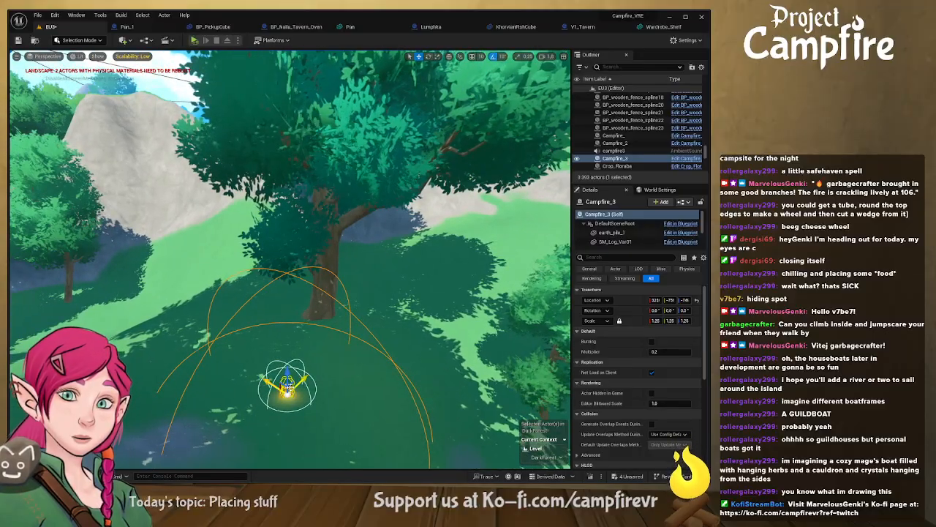
Step: Reposition the copied campfire on the shaded grass near the tree trunk and lower it onto the ground
left_click(285, 390)
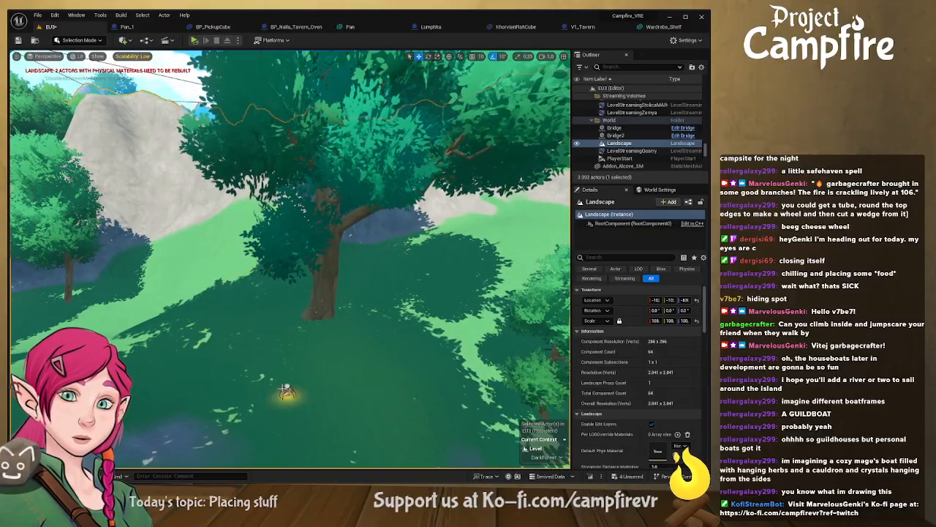
left_click(287, 391)
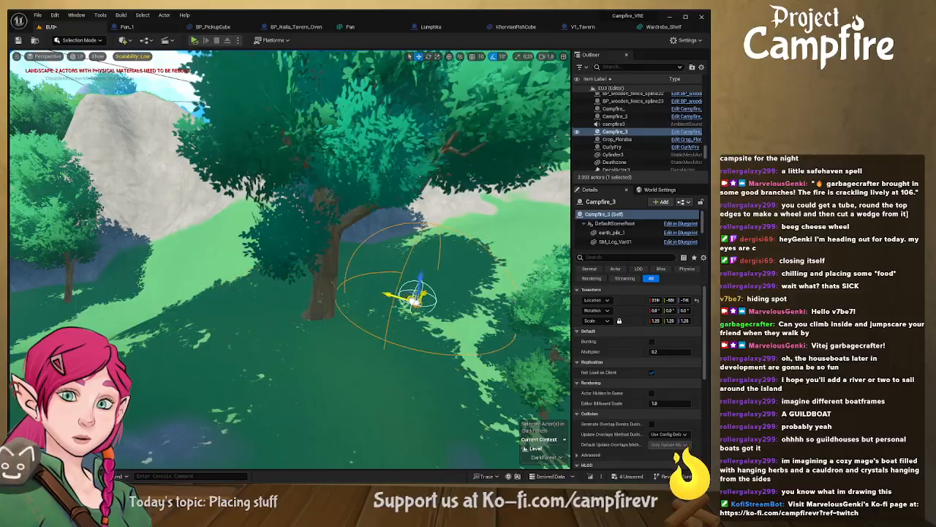
right_click_drag(287, 390, 287, 391)
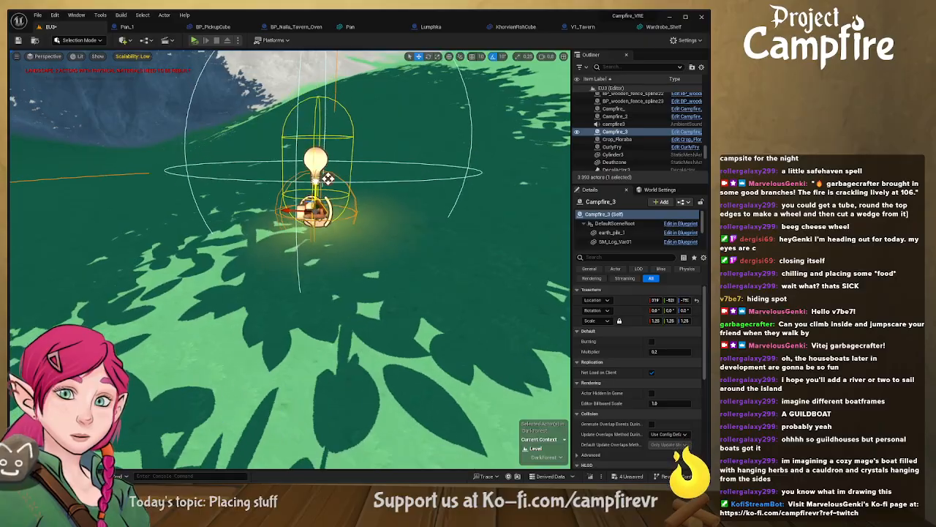
right_click_drag(287, 390, 287, 391)
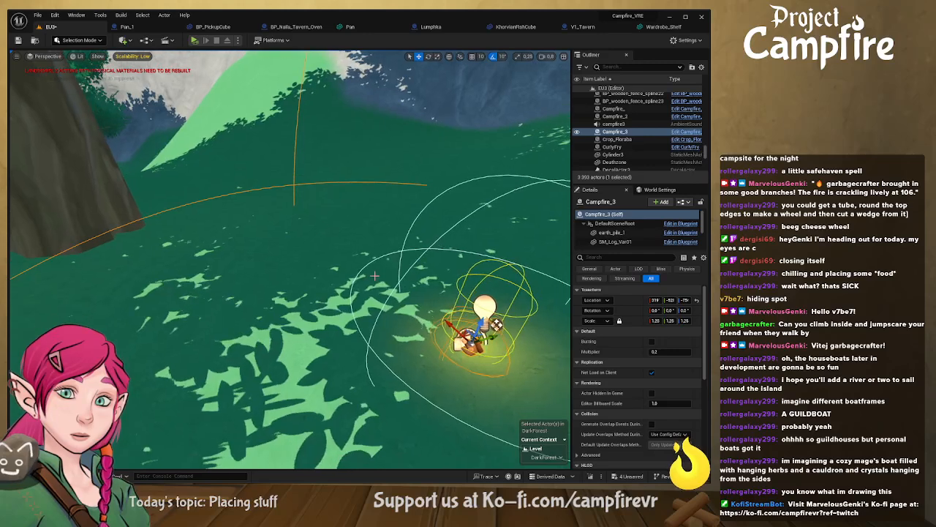
left_click_drag(468, 333, 306, 299)
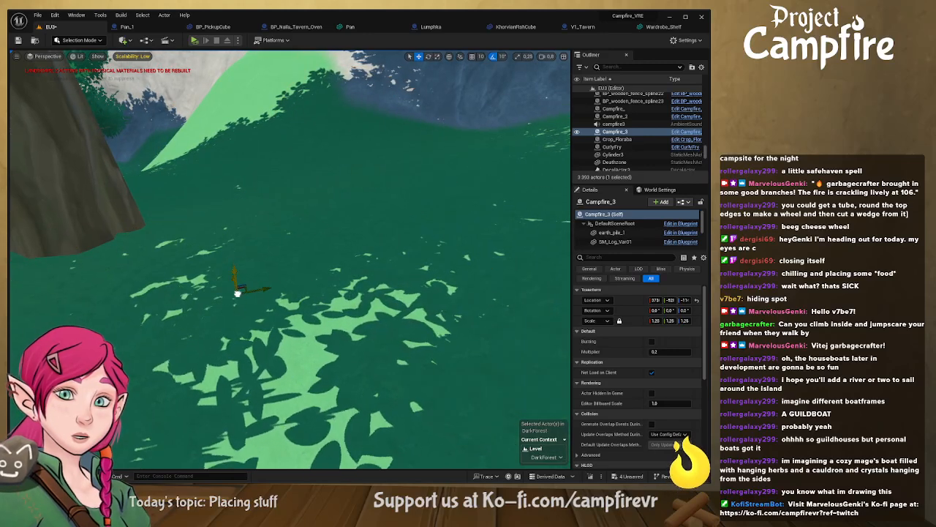
left_click_drag(245, 278, 75, 267)
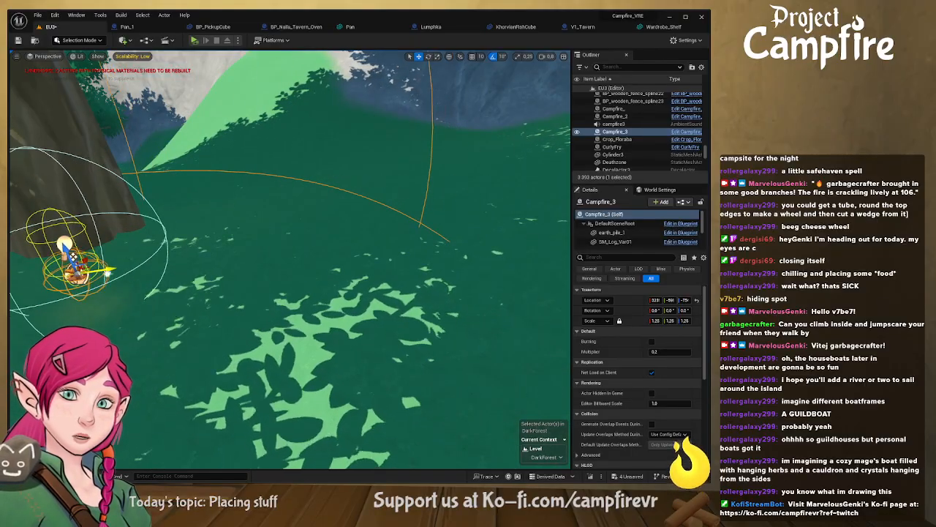
key("f")
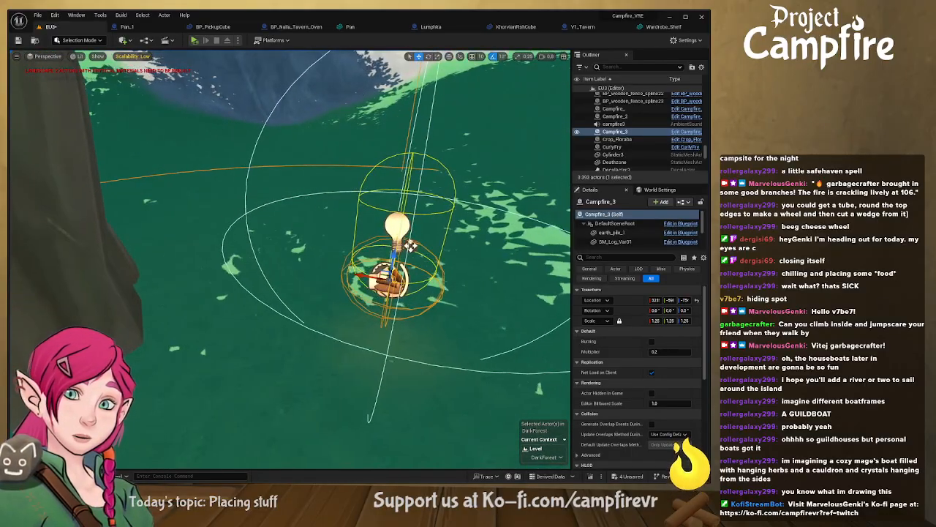
left_click_drag(410, 248, 398, 310)
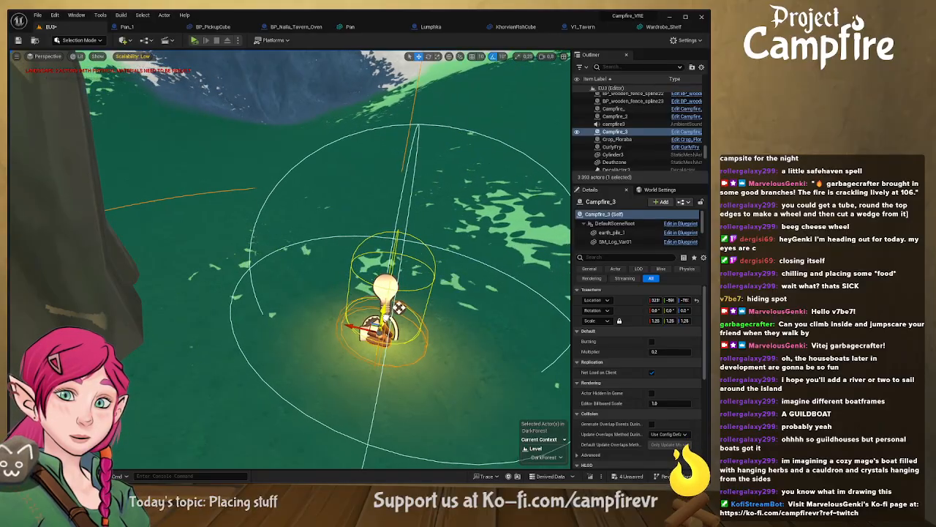
Step: Check the copied campfire's placement beside the large tree trunk and save the level
right_click_drag(386, 317, 340, 245)
key("w")
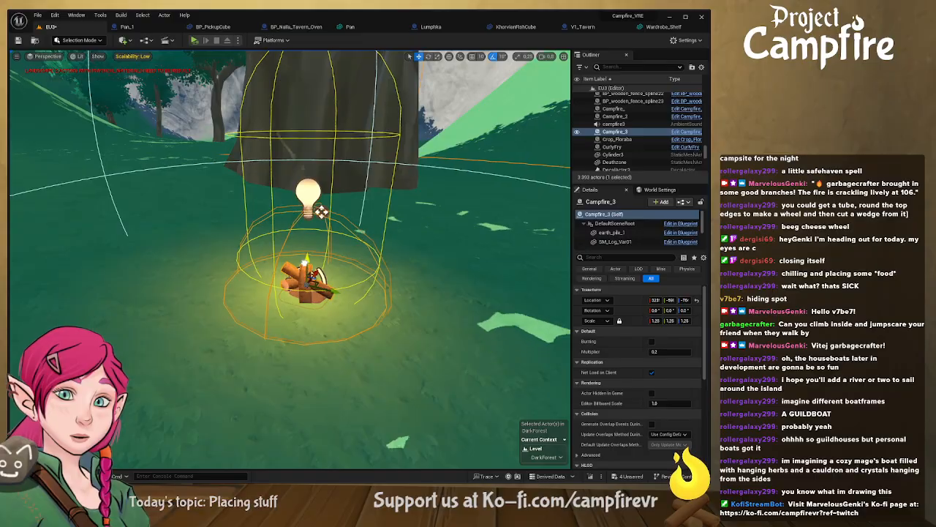
key("d")
right_click_drag(342, 261, 267, 268)
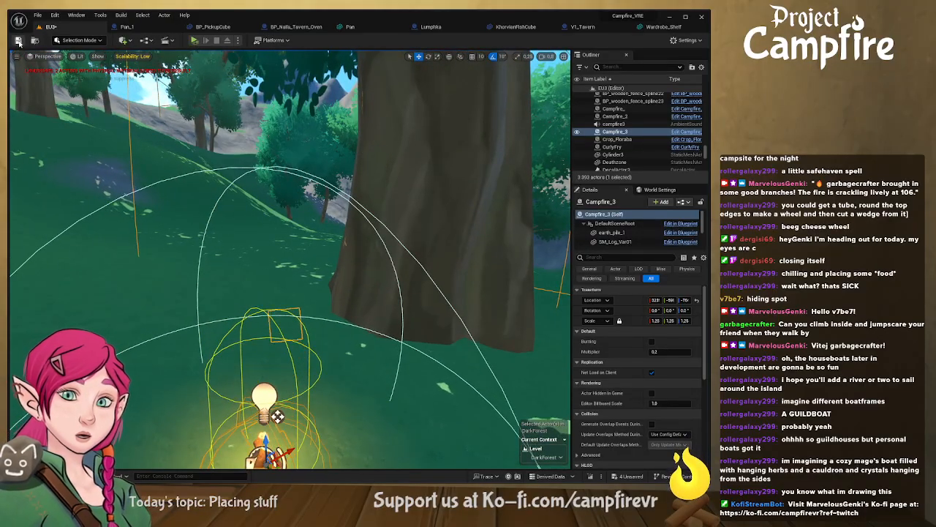
key("s")
Step: Survey the forest and the path beyond the campfire from above the treetops
right_click_drag(293, 256, 238, 296)
scroll(289, 265, "up", 5)
key("w")
key("w")
scroll(249, 245, "up", 3)
key("w")
scroll(146, 248, "up", 3)
key("w")
scroll(267, 292, "down", 3)
key("w")
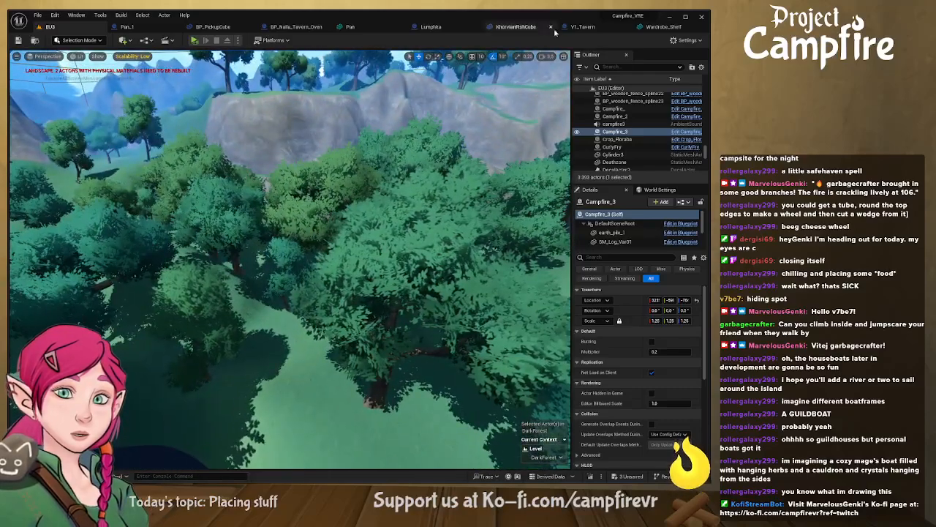
Step: Filter the level's actors by "spaw" and focus the view on the ShroomSpawner
left_click(626, 67)
type("spa")
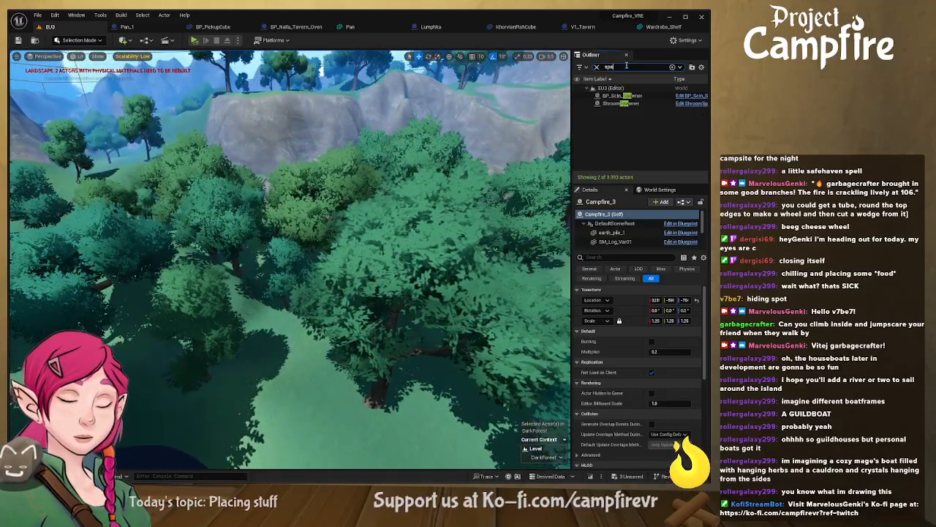
type("w")
left_click(635, 104)
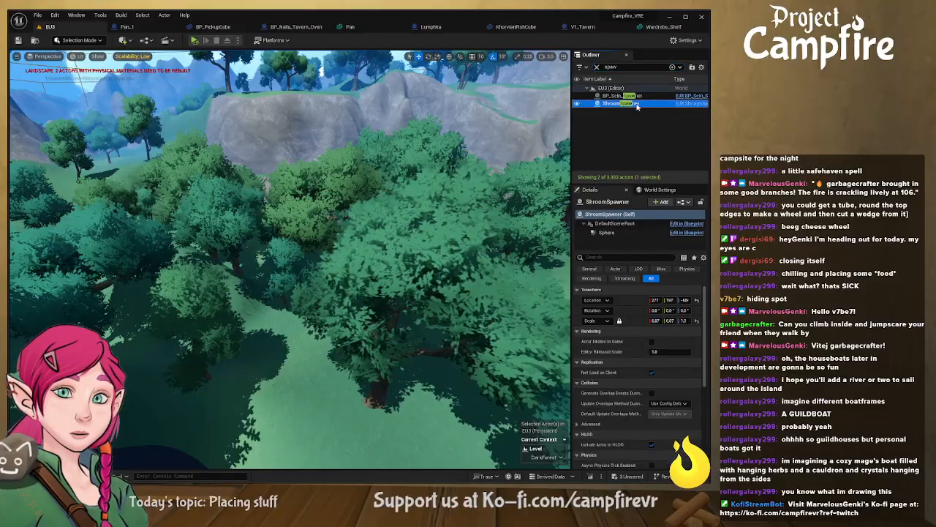
double_click(647, 104)
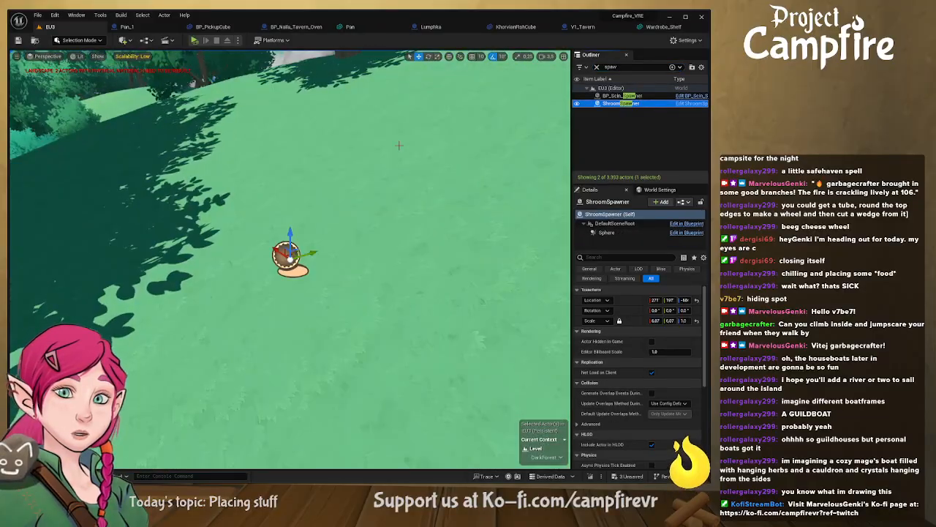
Step: Move the ShroomSpawner across the grass to the base of the leaning tree
right_click_drag(399, 145, 289, 97)
key("w")
scroll(382, 82, "down", 4)
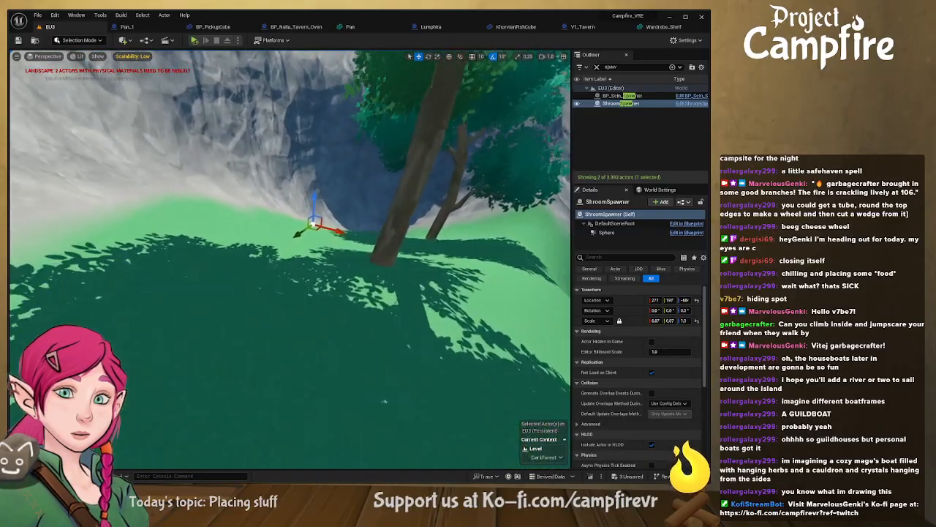
right_click_drag(339, 218, 340, 216)
key("w")
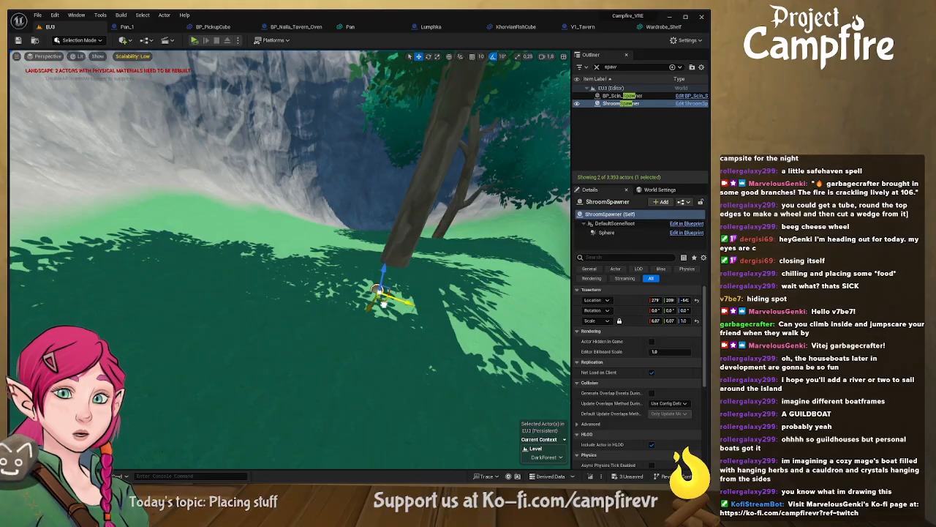
Step: Run the level, inspect the mushrooms spawned around the ShroomSpawner near the tree, and stop the run
left_click(195, 41)
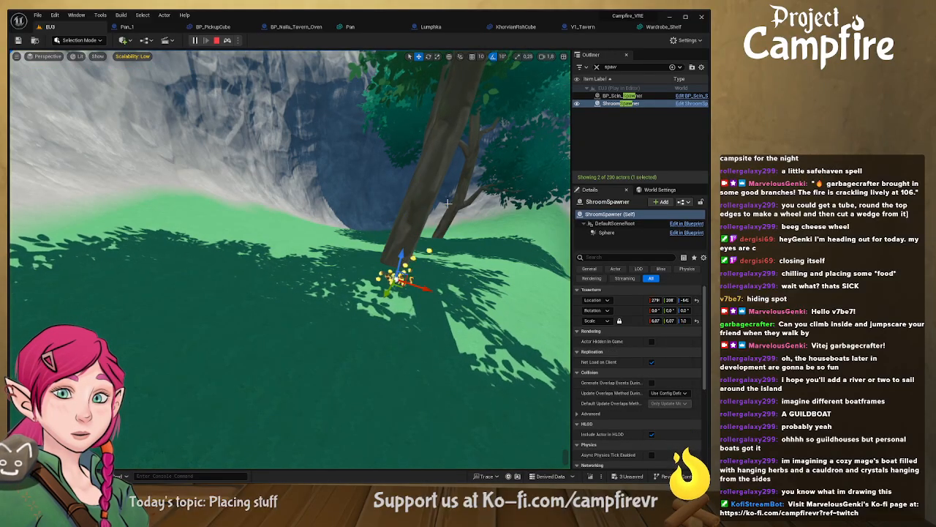
key("w")
right_click_drag(307, 256, 251, 295)
key("w")
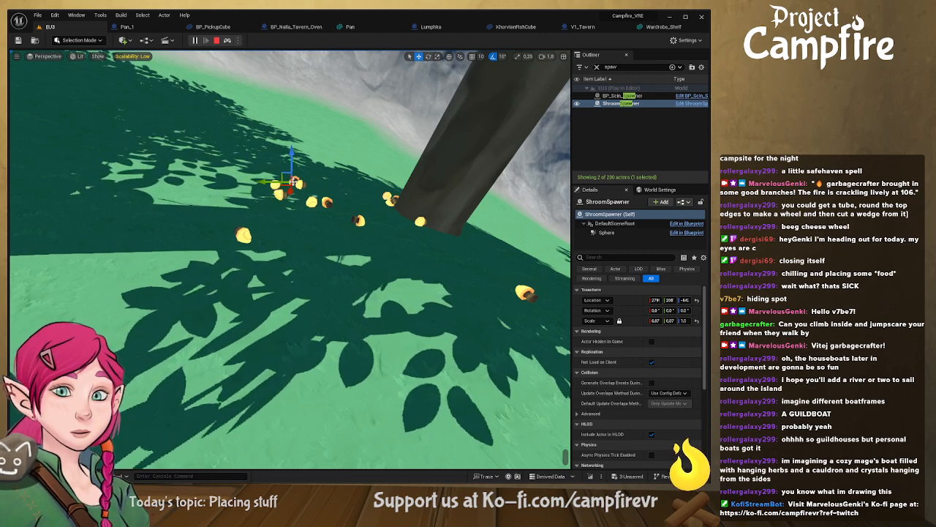
left_click(217, 42)
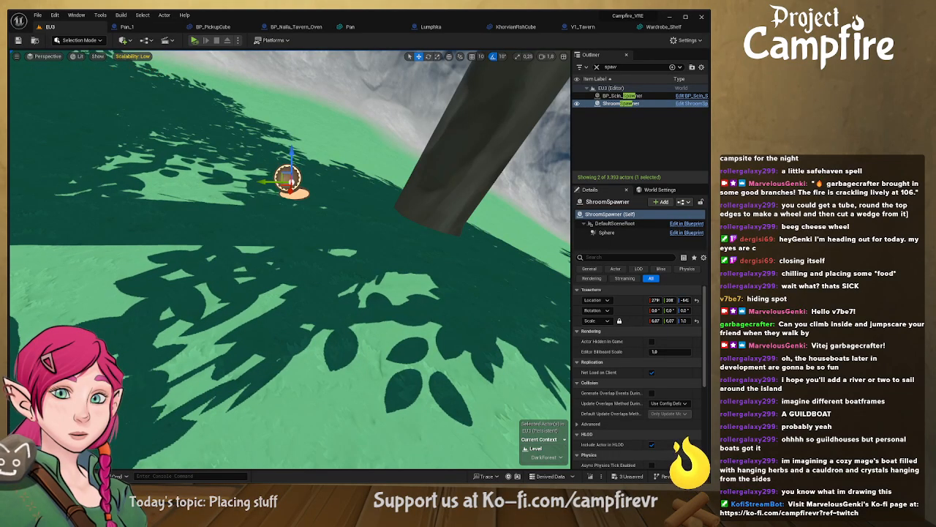
Step: Examine the ShroomSpawner's surroundings by the tree and check its actor properties for spawn settings
right_click_drag(350, 249, 541, 219)
key("a")
right_click_drag(344, 292, 365, 314)
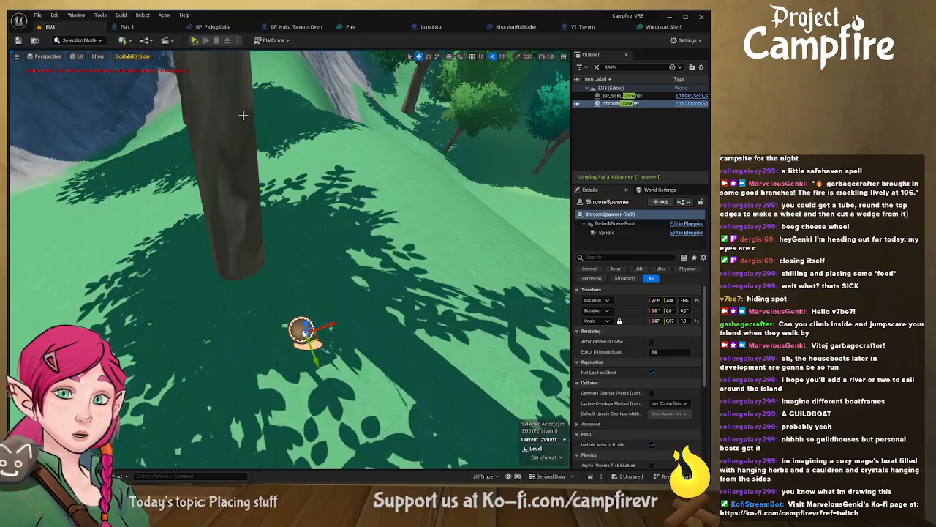
right_click_drag(243, 115, 249, 169)
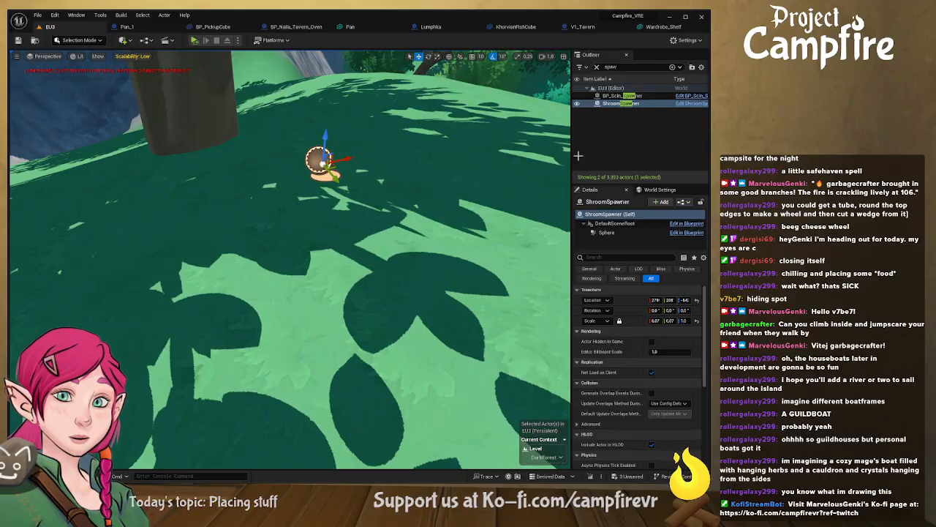
left_click(635, 105)
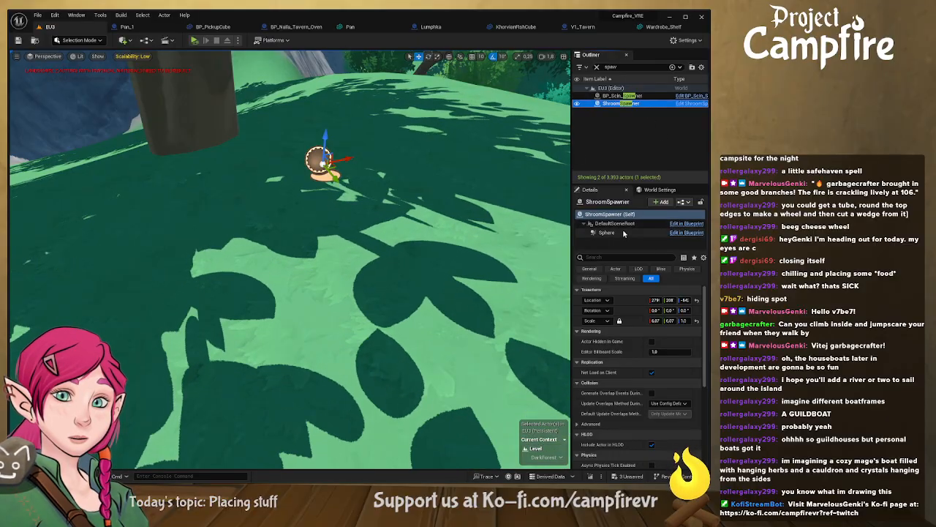
scroll(640, 351, "down", 2)
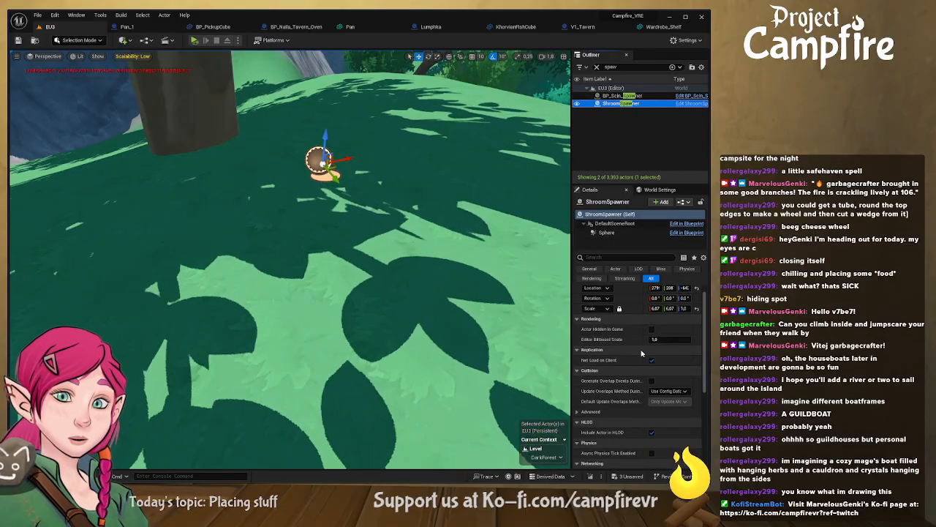
scroll(641, 349, "down", 2)
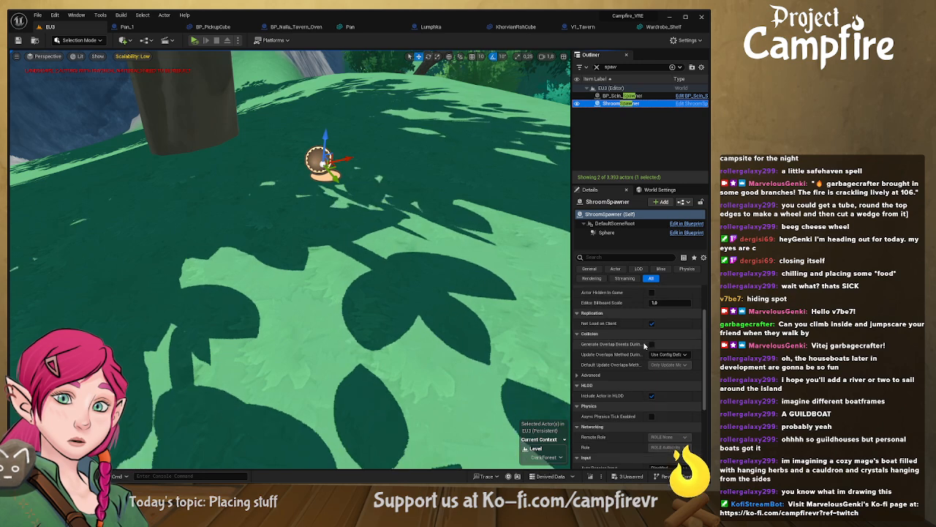
scroll(643, 344, "up", 4)
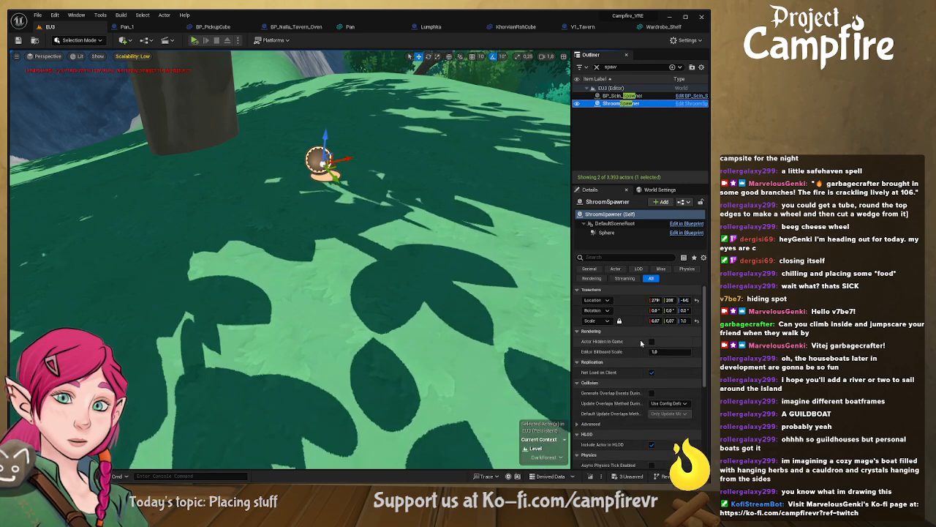
Step: Look through the properties of the ShroomSpawner's DefaultSceneRoot and Sphere components
left_click(611, 223)
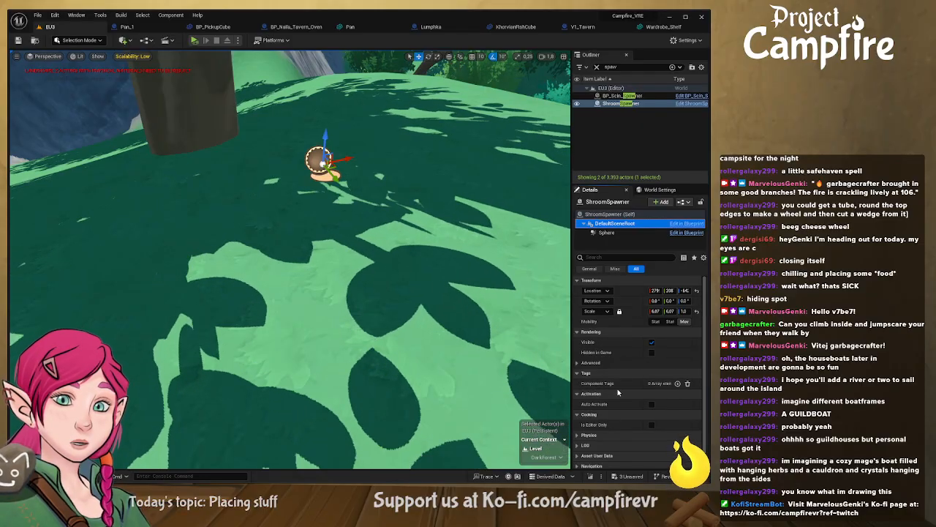
left_click(631, 233)
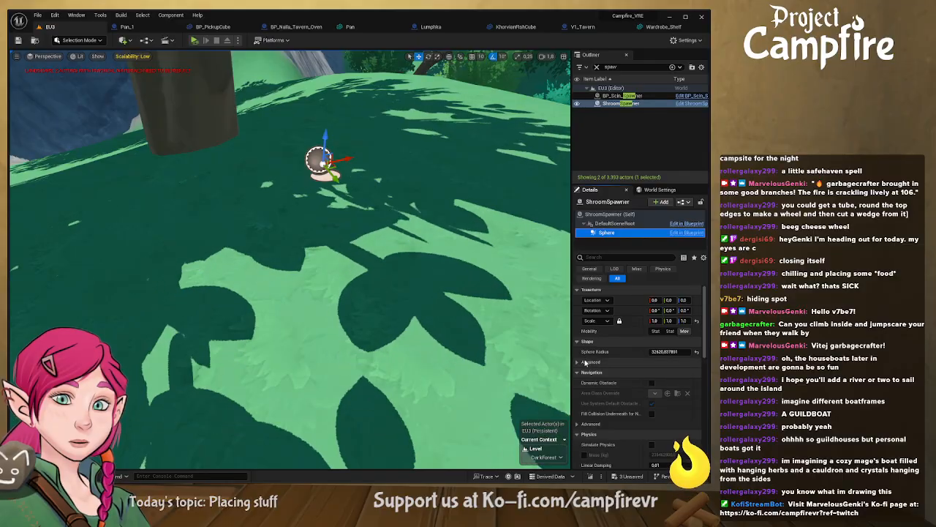
scroll(644, 365, "down", 1)
scroll(644, 357, "down", 3)
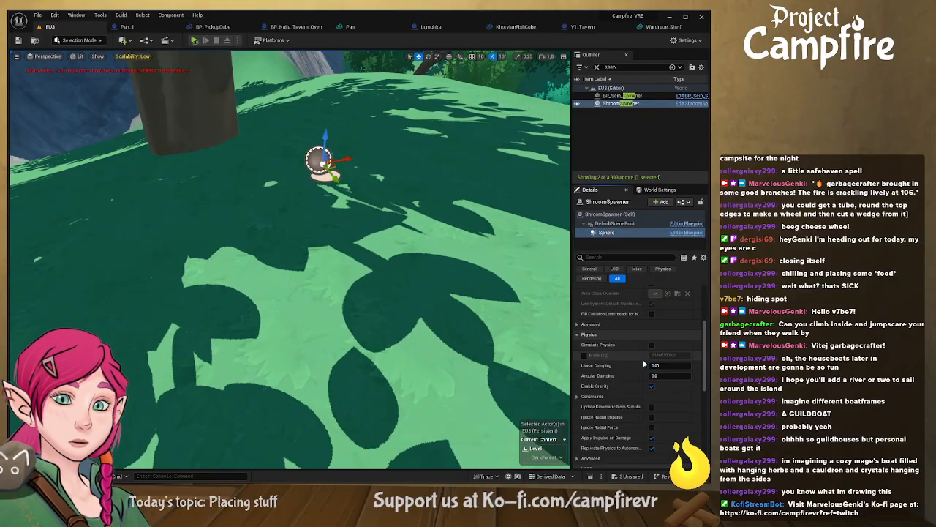
scroll(642, 367, "down", 1)
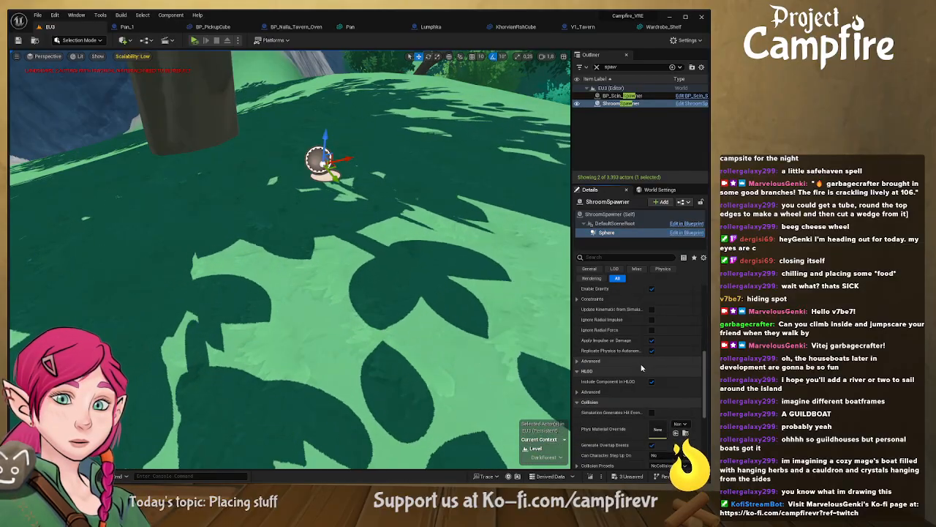
scroll(640, 363, "up", 6)
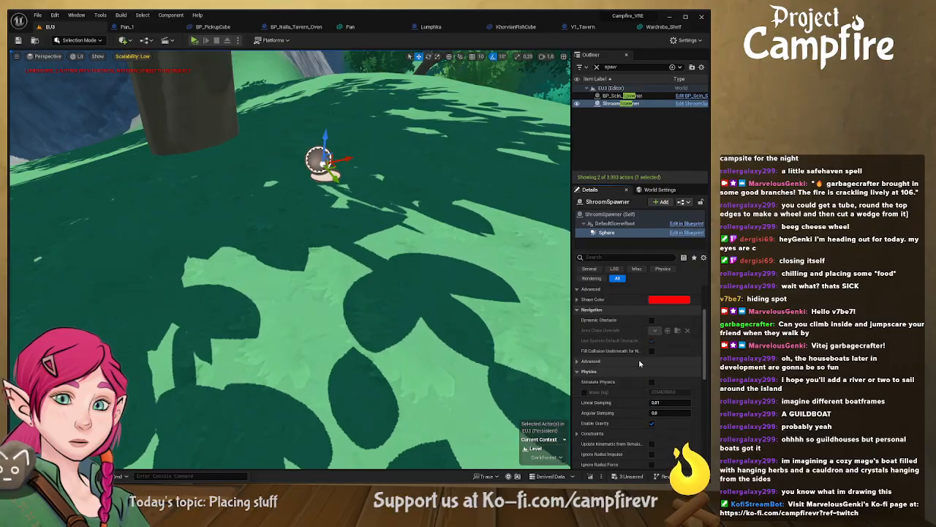
Step: Open the ShroomSpawner blueprint and examine the actor-spawning logic in its Event Graph
left_click(659, 223)
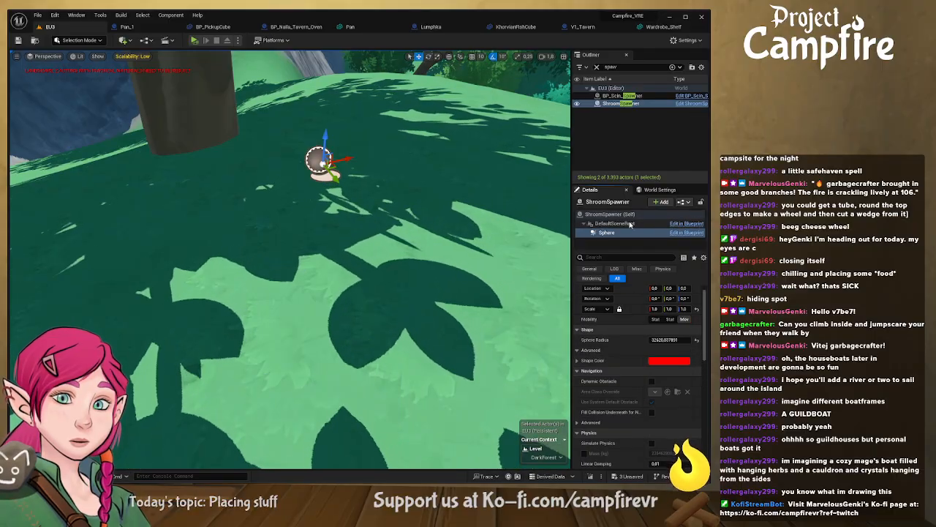
left_click(685, 229)
right_click_drag(283, 260, 434, 285)
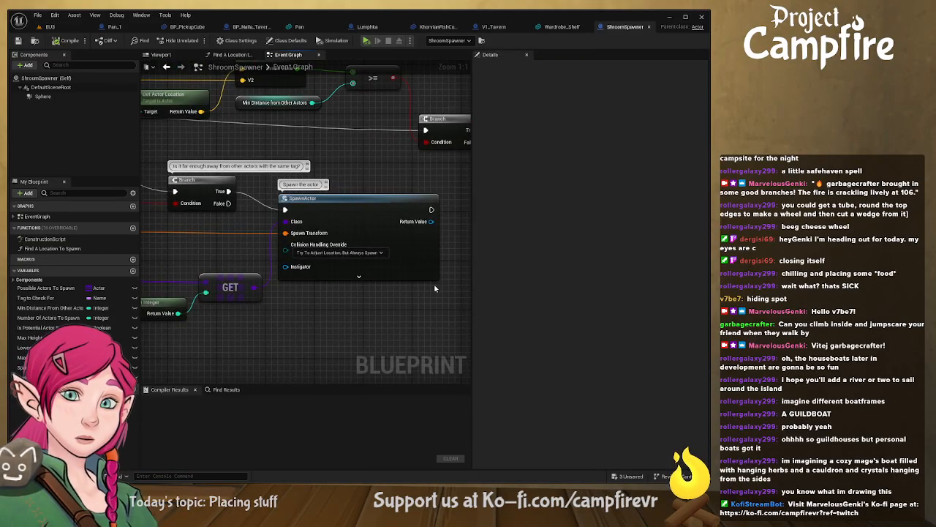
mouse_move(301, 319)
right_mouse_down()
mouse_move(461, 309)
mouse_move(319, 331)
right_mouse_up()
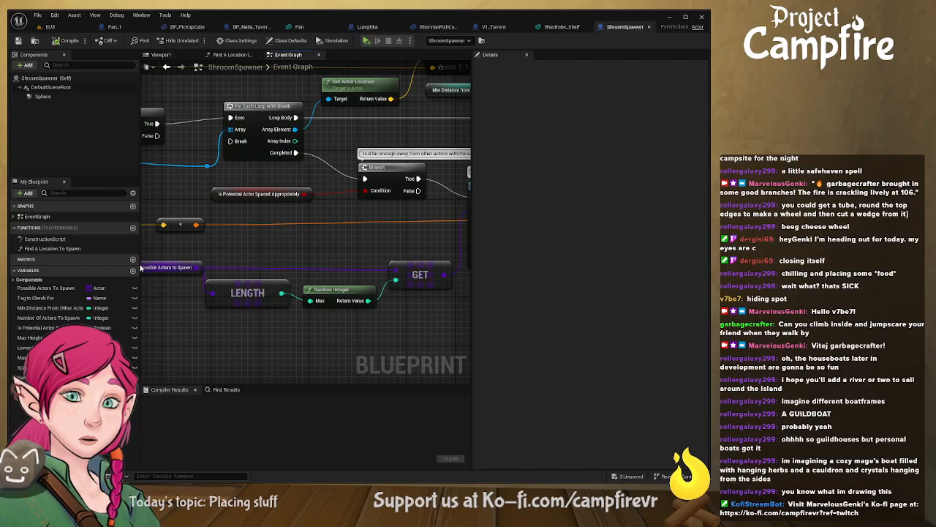
Step: Make the Possible Actors To Spawn variable instance editable, and compile and save the ShroomSpawner blueprint
left_click(40, 288)
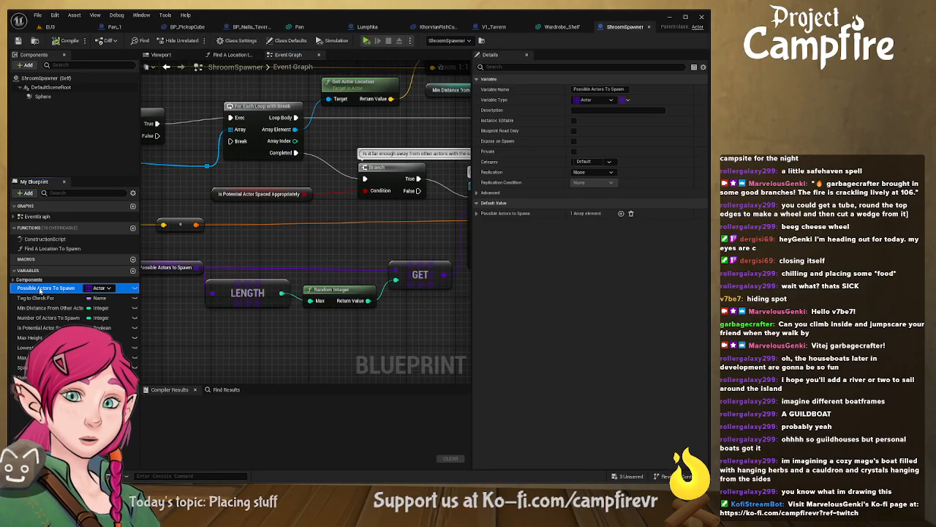
left_click(135, 288)
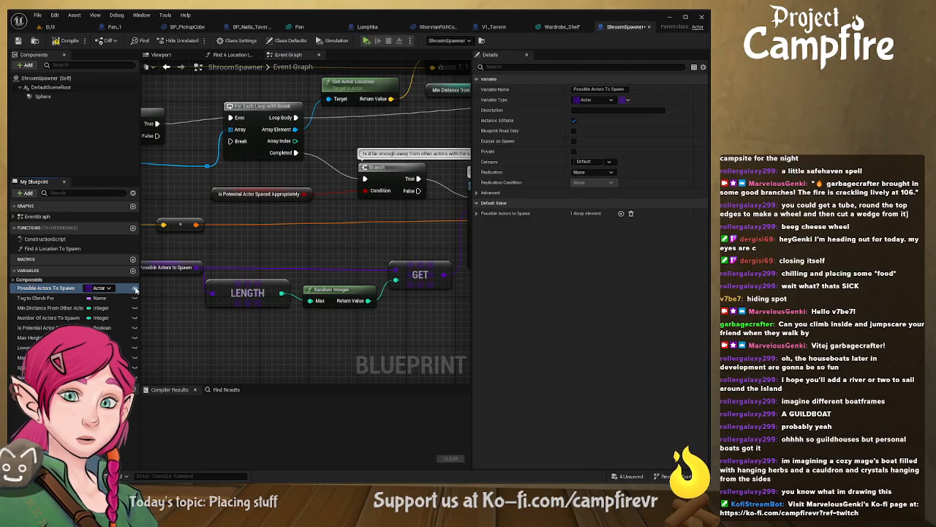
left_click(64, 40)
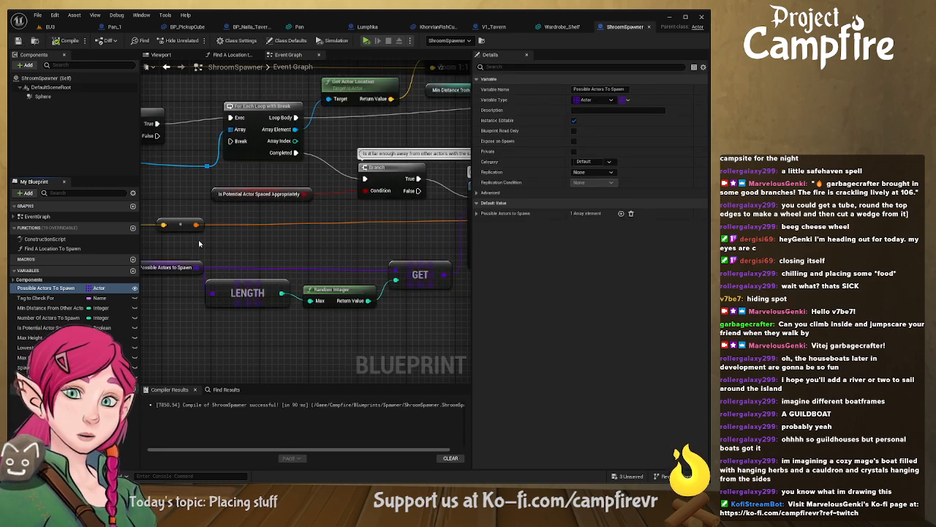
Step: Locate the asset assigned in the placed ShroomSpawner's Possible Actors to Spawn array and open the Lumphka blueprint
left_click(50, 26)
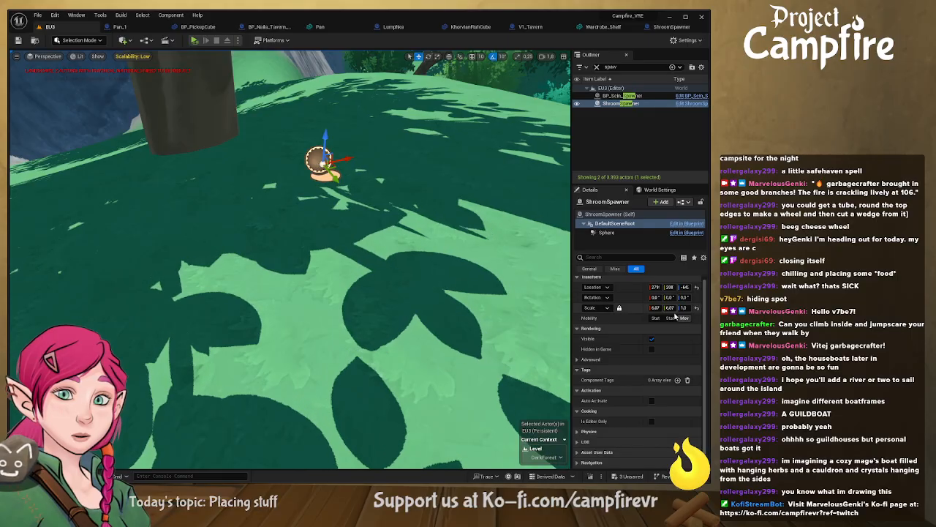
left_click(625, 215)
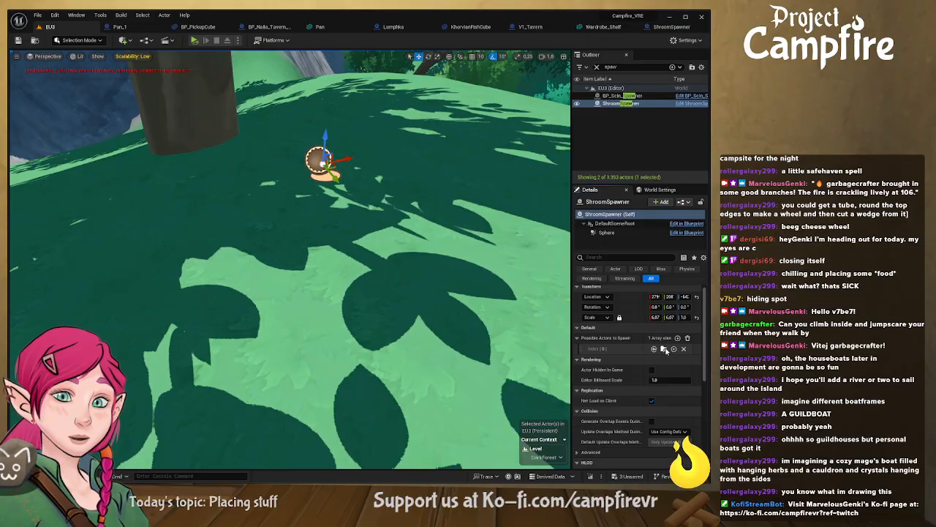
left_click(662, 349)
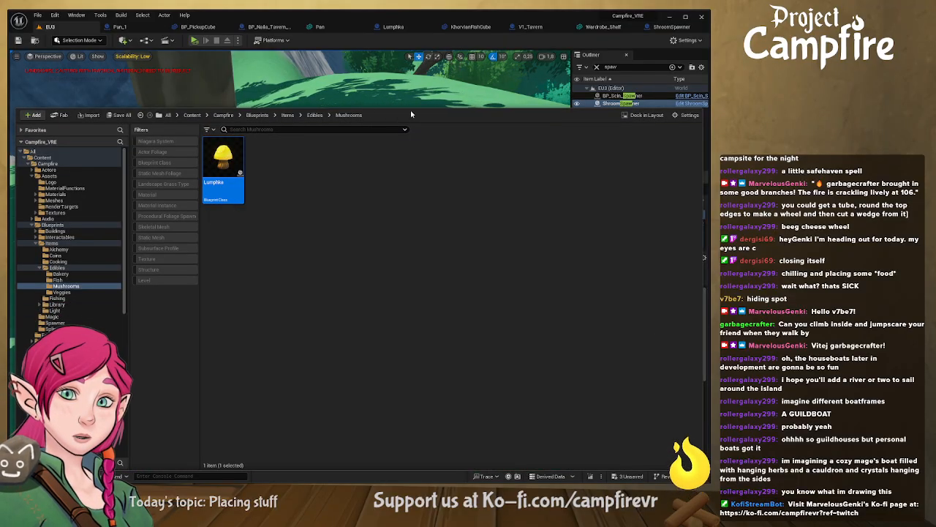
left_click_drag(414, 107, 384, 230)
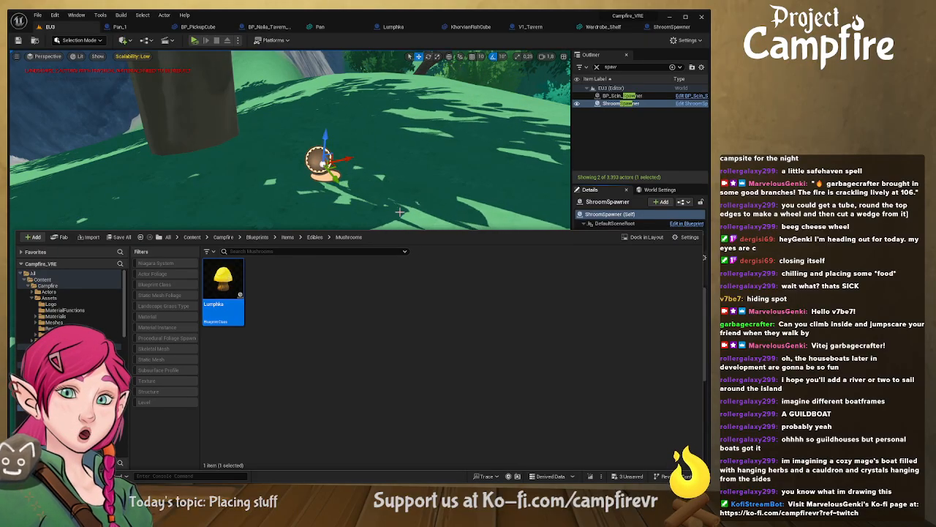
double_click(223, 285)
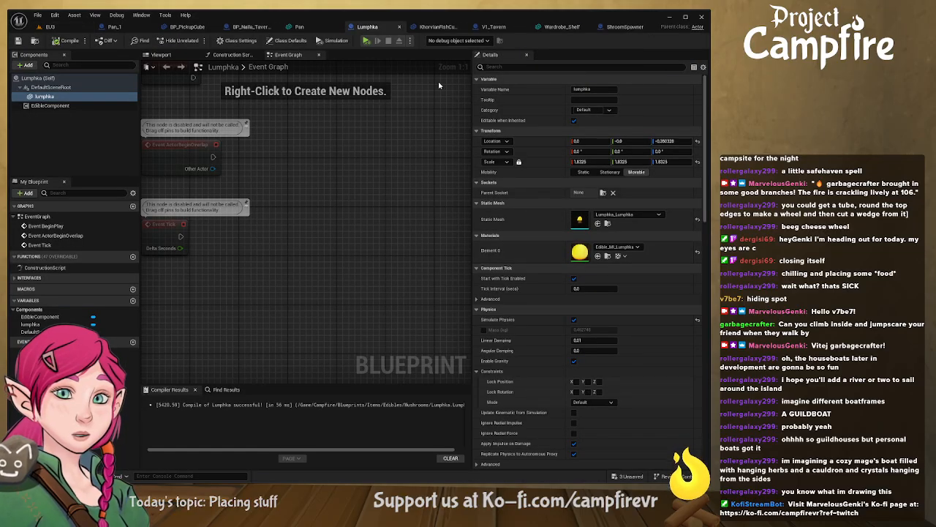
Step: Close every open asset editor except ShroomSpawner, including Lumphka, the pan, tavern oven, BP_PickupCube, KhorvianFishCube, V1_Tavern and Wardrobe_Shelf
left_click(400, 27)
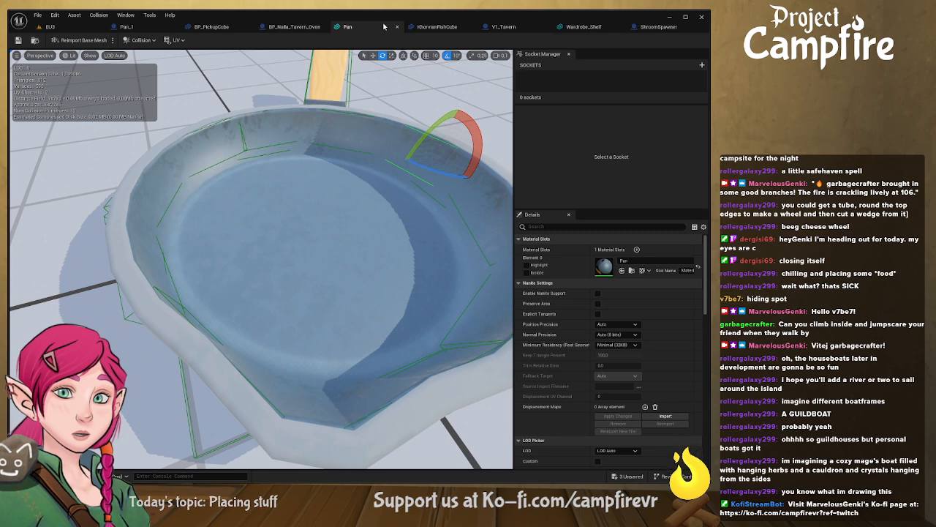
left_click(398, 28)
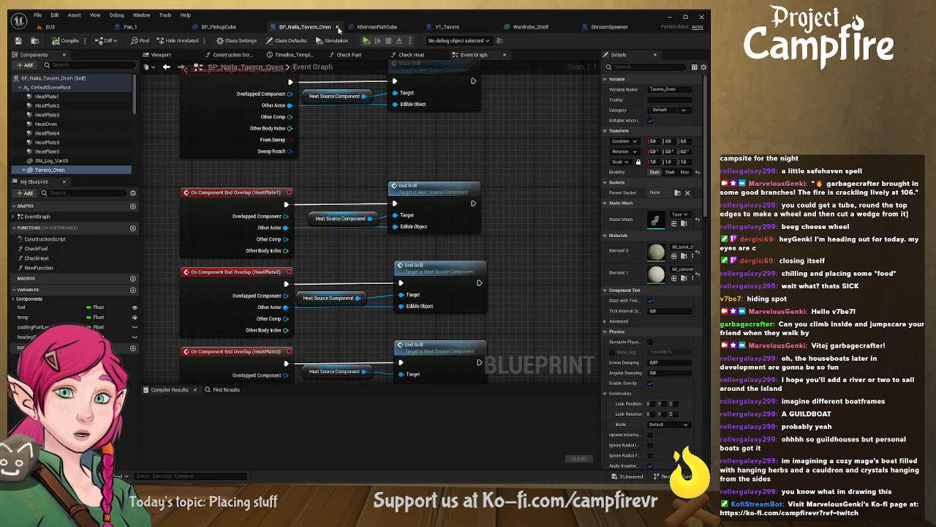
left_click(337, 27)
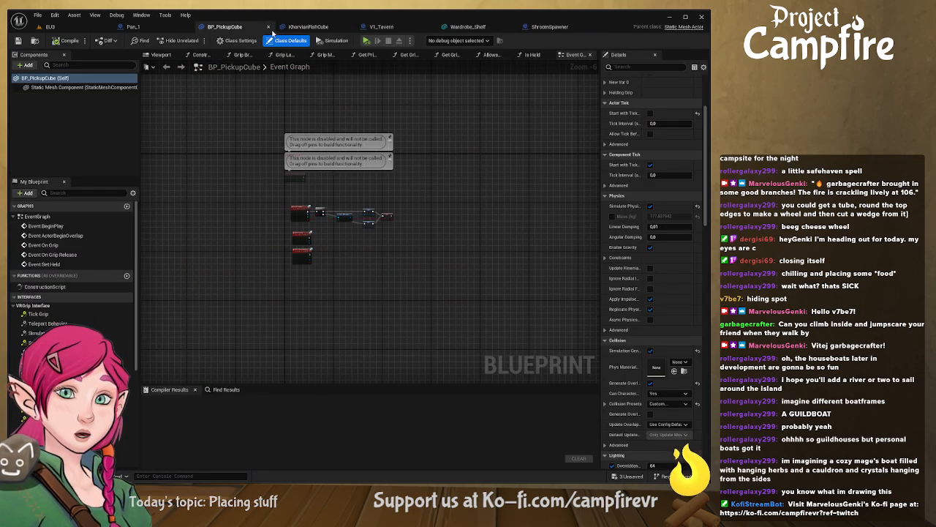
left_click(269, 27)
left_click(267, 27)
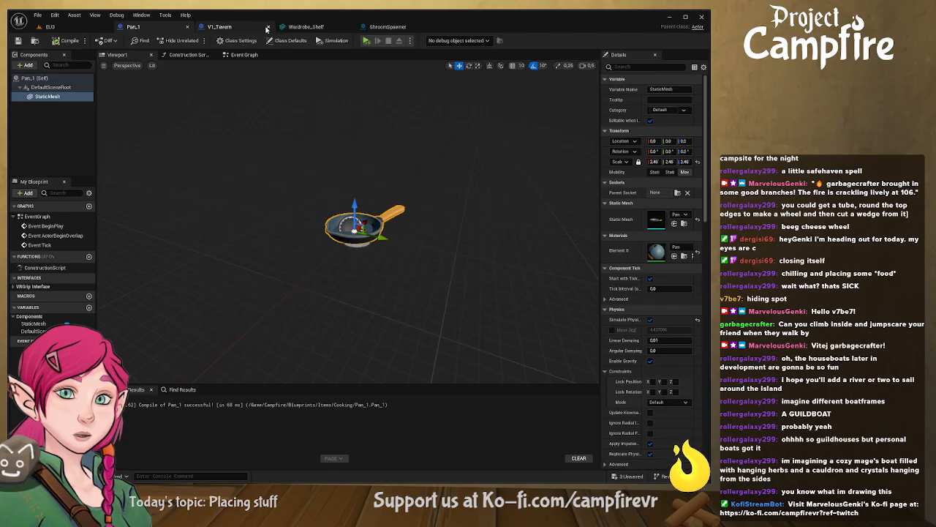
left_click(187, 27)
left_click(187, 27)
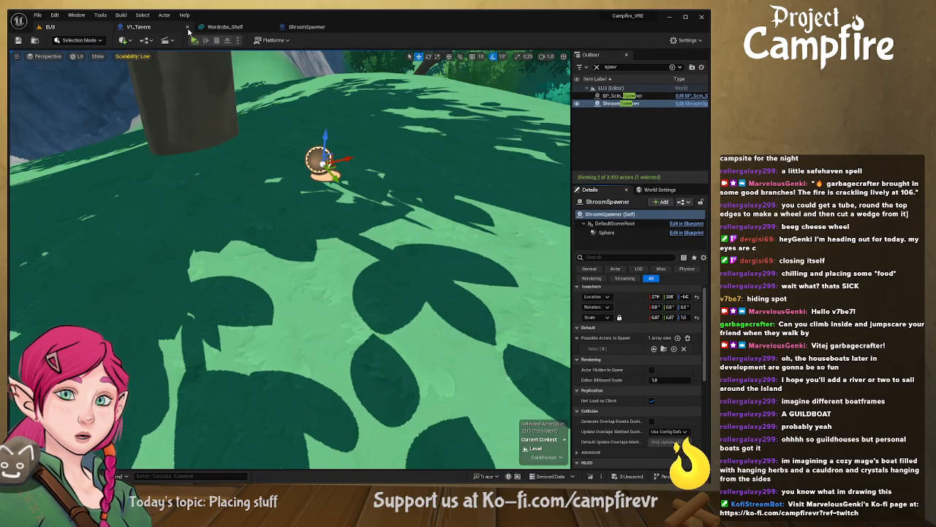
left_click(187, 27)
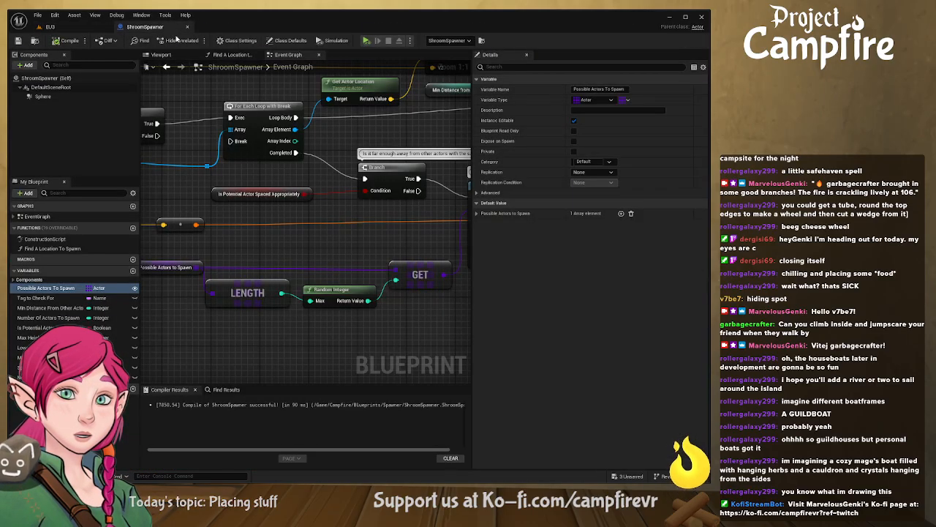
Step: Enlarge the ShroomSpawner Event Graph's viewing area and read the NOTES FROM CJ comment on setting up the spawner
right_click_drag(337, 197, 394, 247)
right_click_drag(344, 246, 436, 265)
scroll(396, 263, "down", 1)
scroll(396, 263, "down", 3)
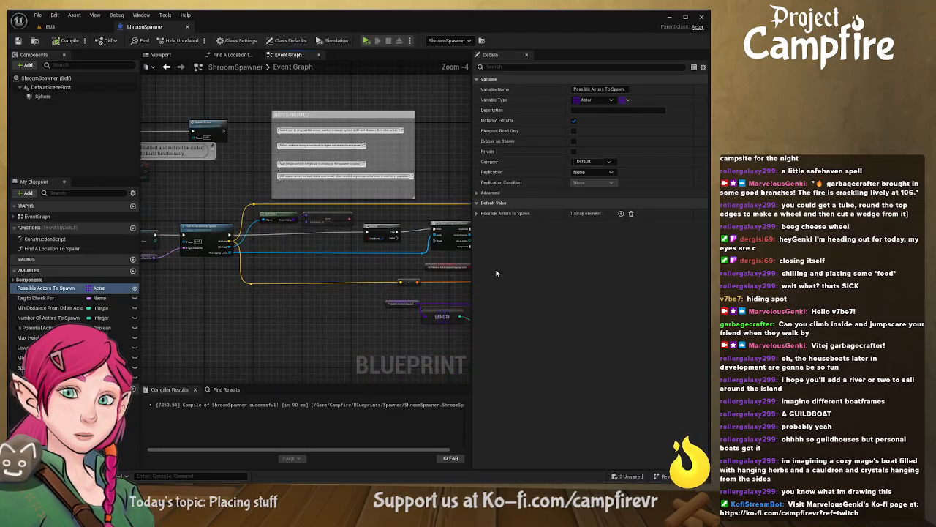
left_click_drag(473, 269, 657, 270)
right_click_drag(377, 300, 550, 281)
right_click_drag(379, 266, 425, 298)
scroll(554, 218, "up", 4)
right_click_drag(544, 187, 445, 307)
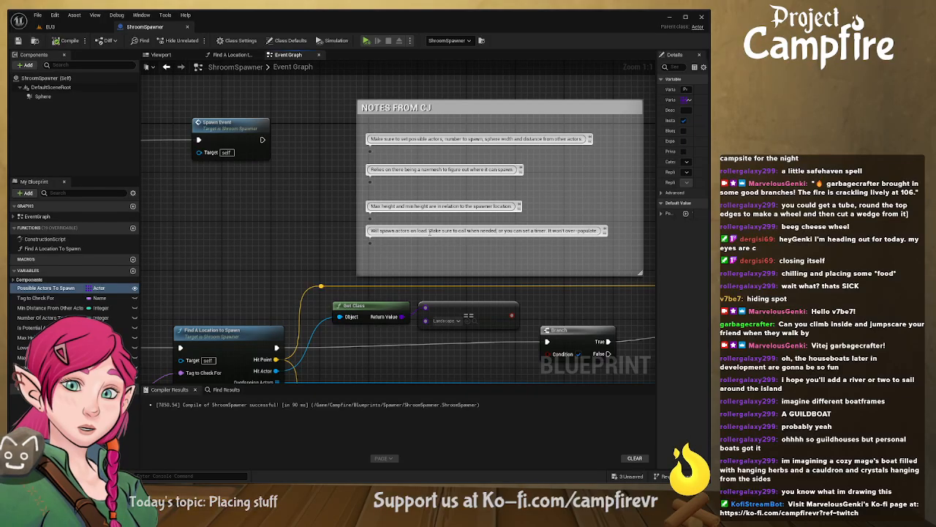
Step: Trace the spawn logic from Spawn Event to the SpawnActor node and delete the leftover Print String node beyond it
scroll(430, 231, "down", 2)
right_click_drag(298, 264, 485, 122)
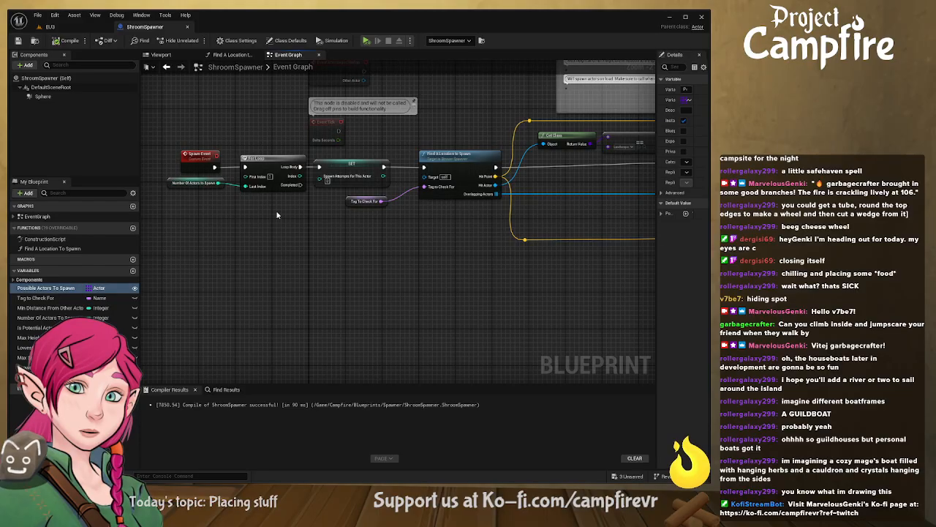
right_click_drag(501, 225, 290, 226)
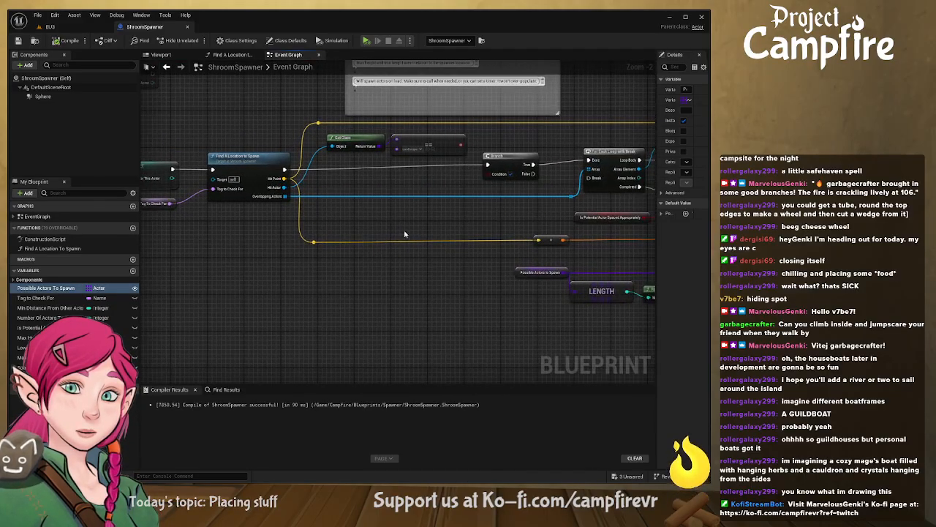
right_click_drag(404, 235, 279, 233)
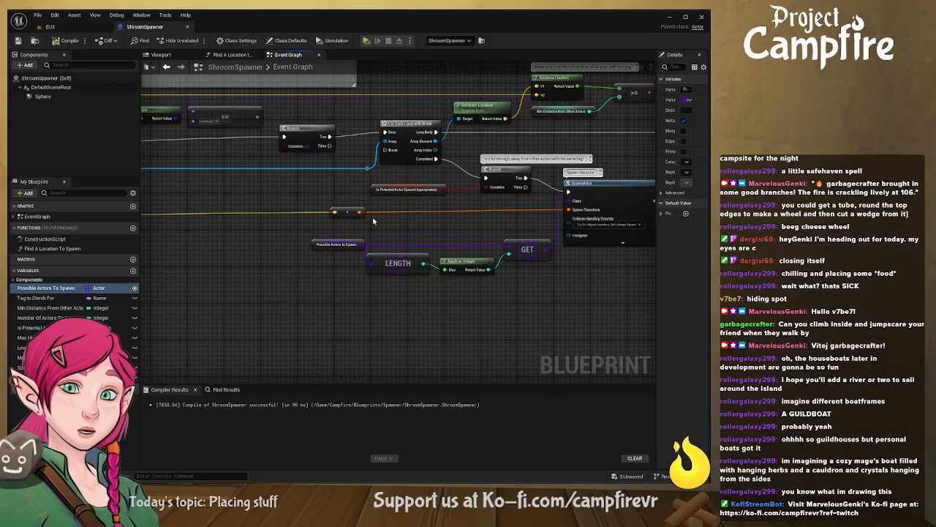
right_click_drag(390, 213, 291, 206)
right_click_drag(505, 288, 289, 279)
left_click_drag(463, 178, 536, 174)
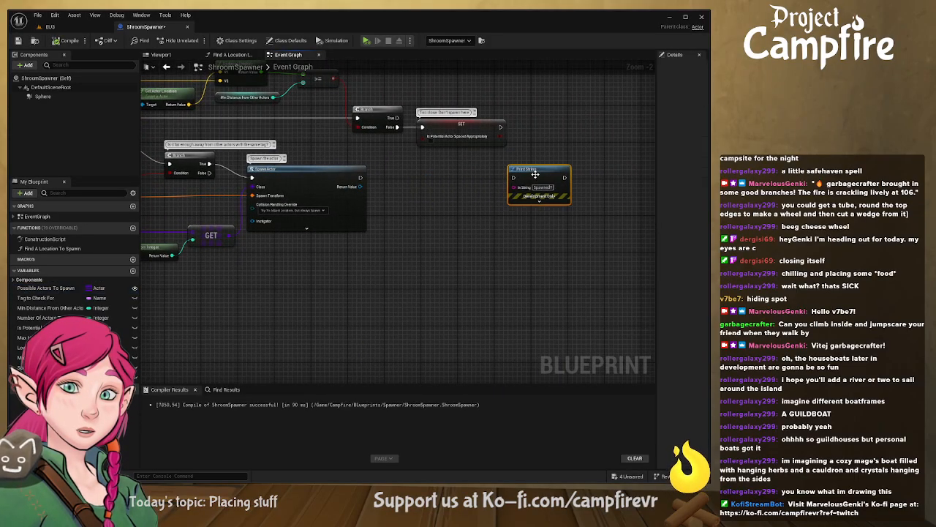
key("Delete")
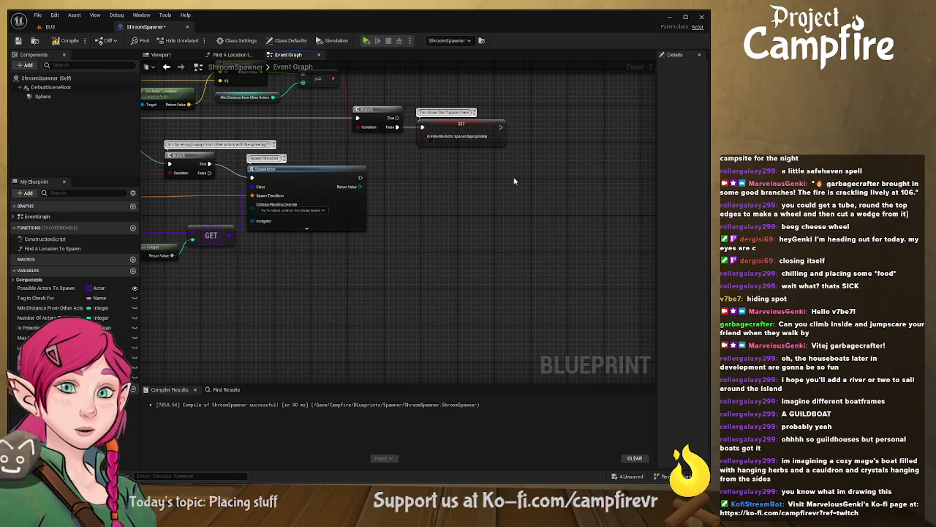
Step: Add a Get Component by Class node from the SpawnActor return value, with Static Mesh Component as its component class
right_click_drag(515, 181, 573, 260)
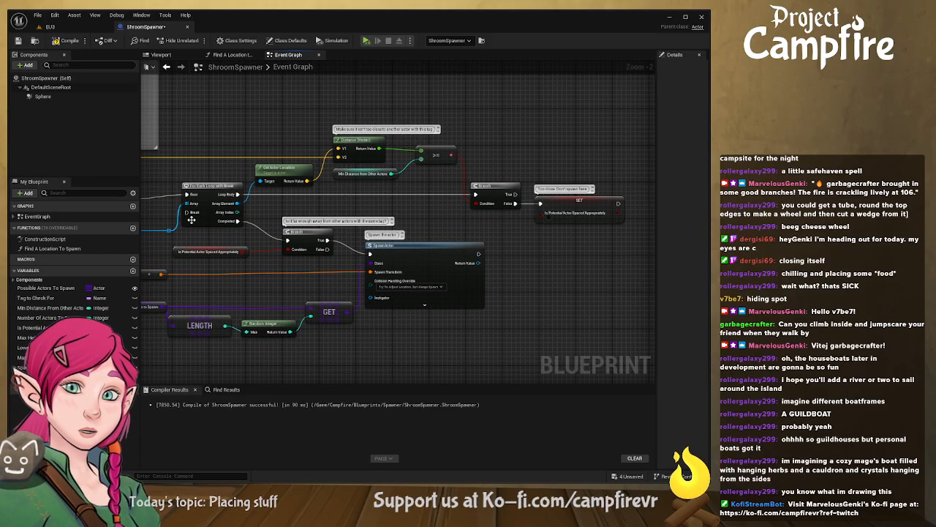
right_click_drag(570, 283, 492, 194)
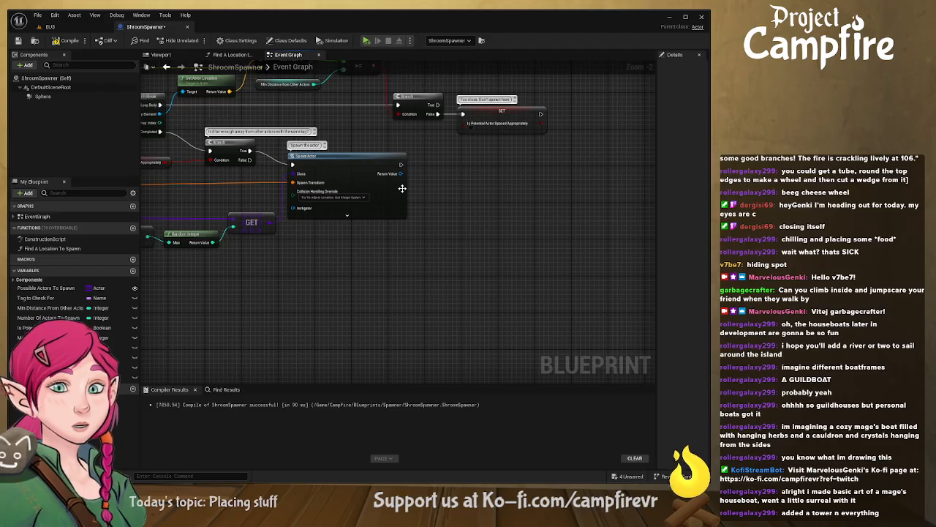
scroll(402, 188, "up", 2)
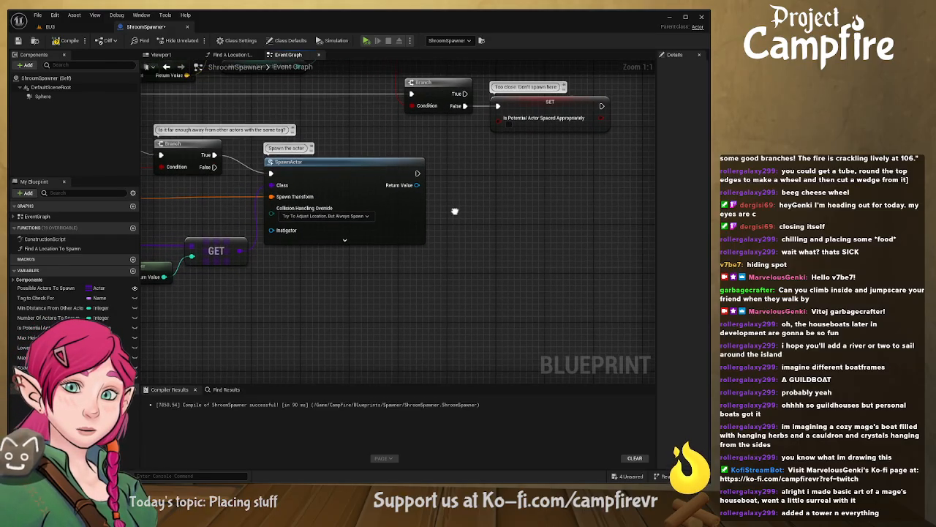
right_click_drag(457, 218, 379, 222)
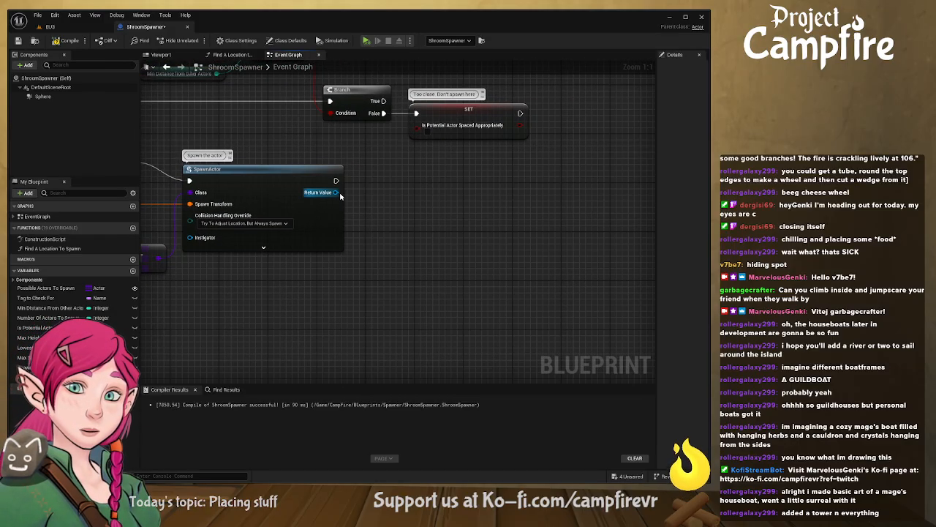
left_click_drag(335, 192, 410, 194)
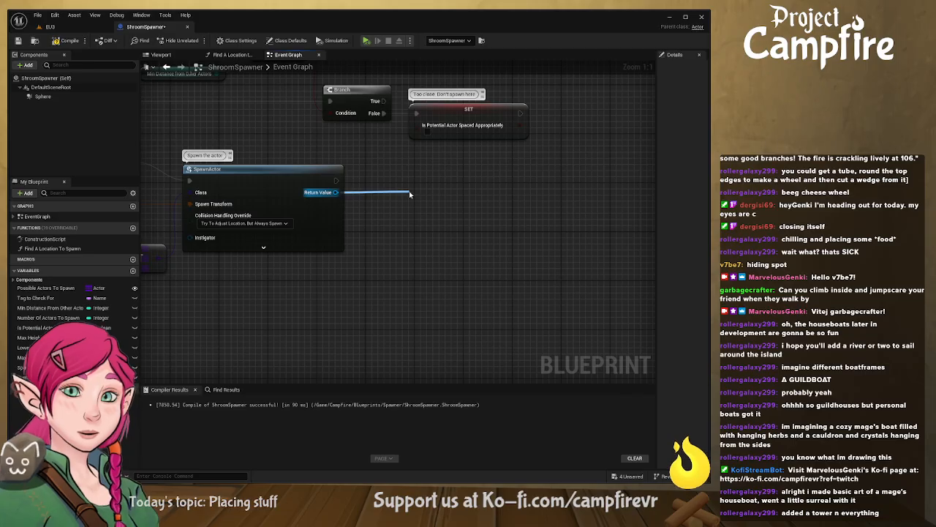
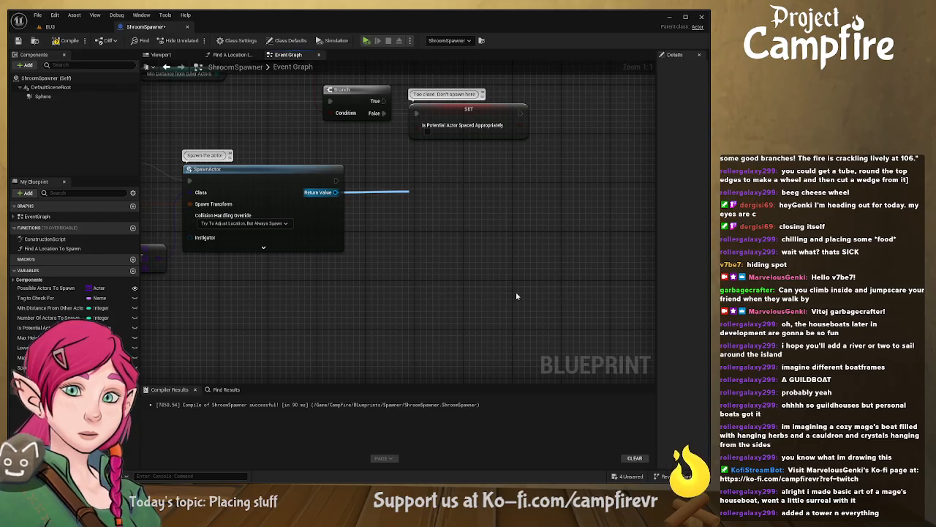
left_click_drag(335, 192, 414, 199)
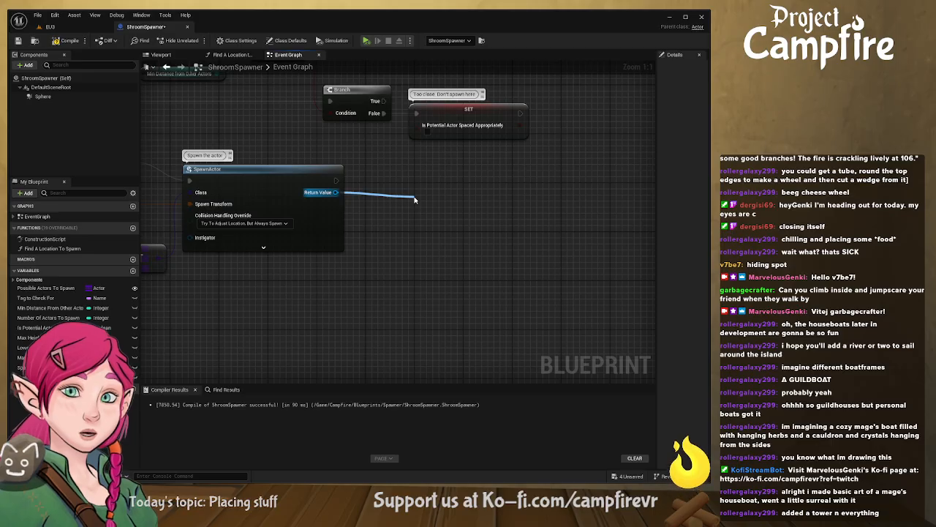
left_click(497, 239)
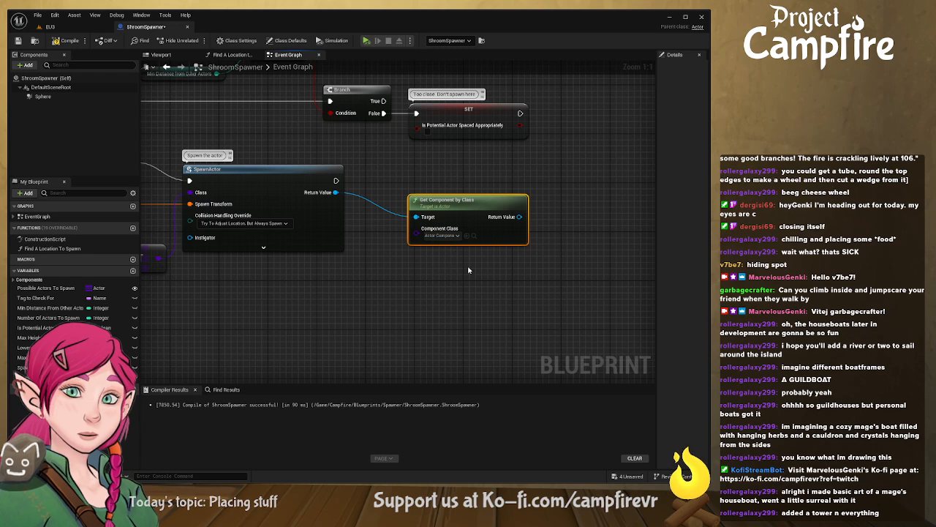
left_click_drag(481, 201, 437, 177)
right_click_drag(452, 240, 383, 229)
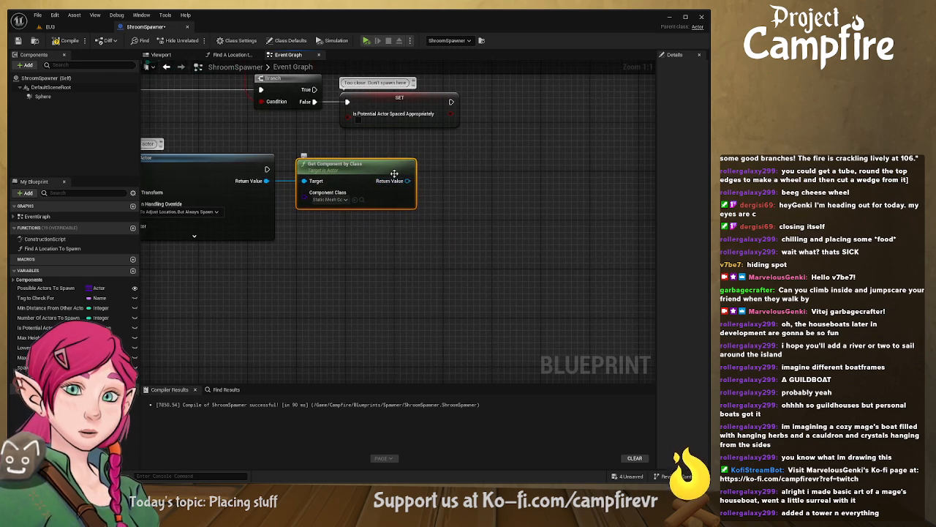
Step: Add a Set Simulate Physics node for the retrieved mesh component, enable Simulate, and wire its execution after SpawnActor
left_click_drag(394, 173, 487, 201)
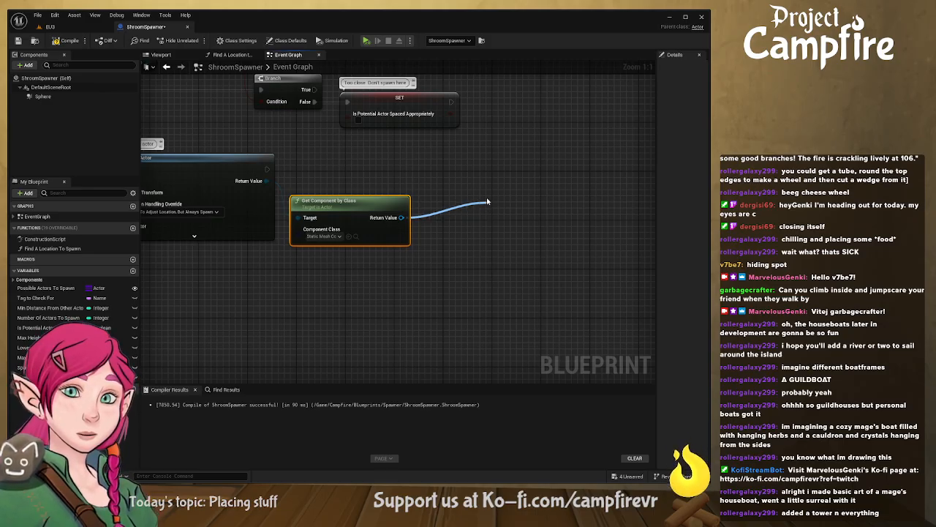
left_click(560, 311)
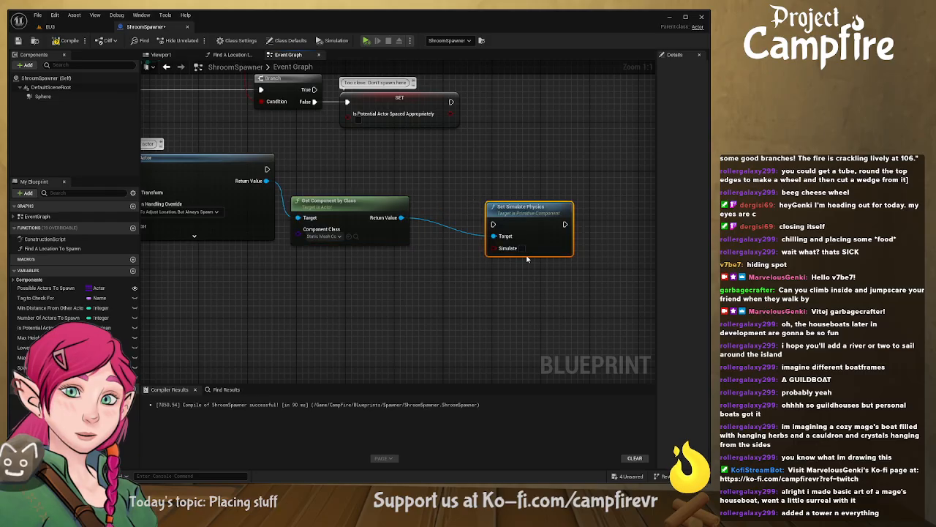
left_click(522, 248)
left_click_drag(493, 224, 249, 171)
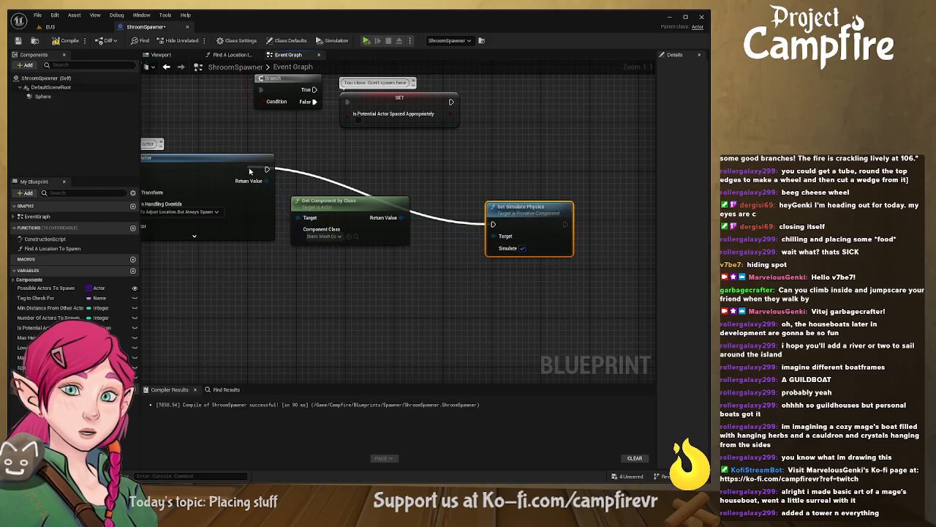
left_click_drag(536, 213, 488, 158)
Step: Compile the ShroomSpawner blueprint and run a short play test of the EU3 level
left_click(59, 41)
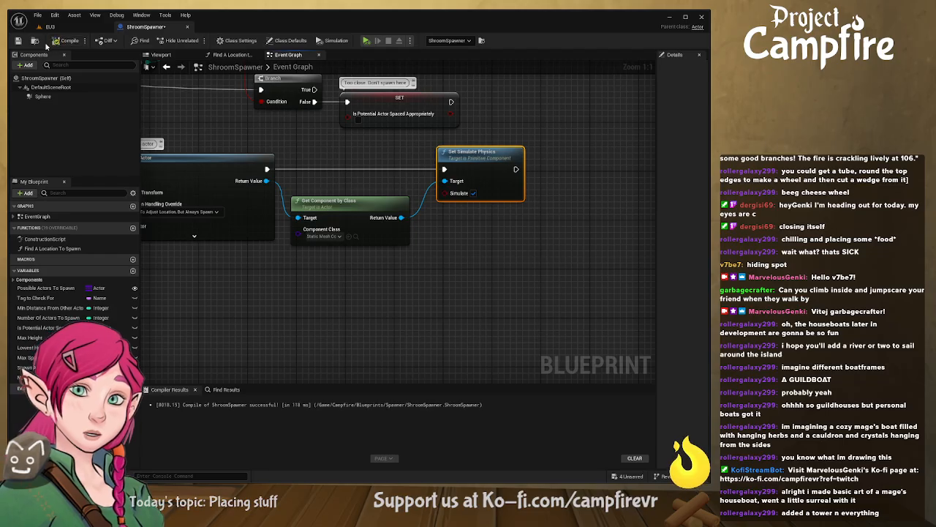
left_click(50, 26)
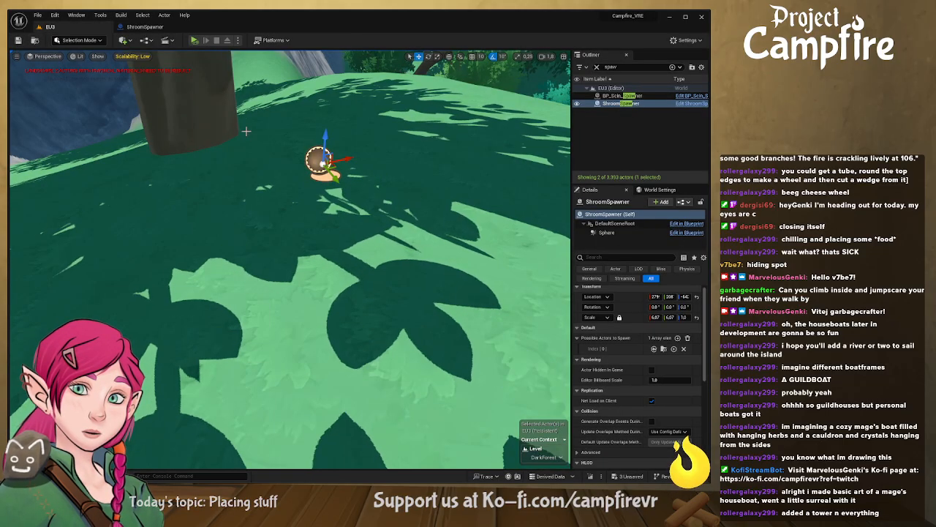
left_click(195, 40)
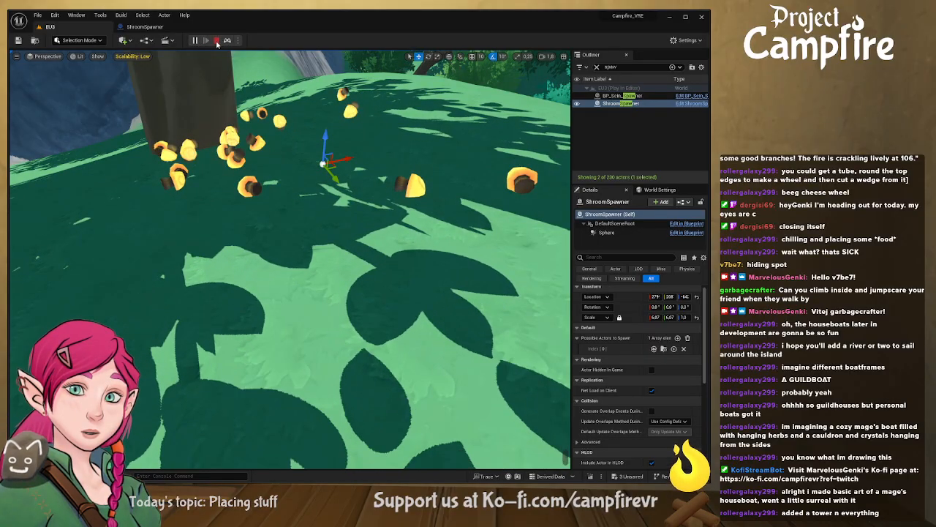
left_click(217, 41)
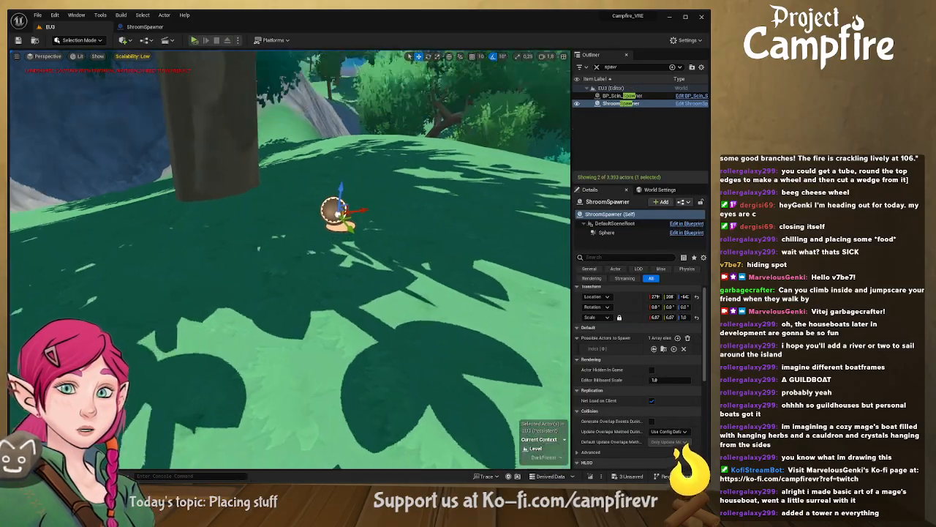
Step: Survey the EU3 terrain from above and near the ground for another place to put the spawner
key("s")
right_click_drag(290, 260, 295, 293)
left_click(337, 289)
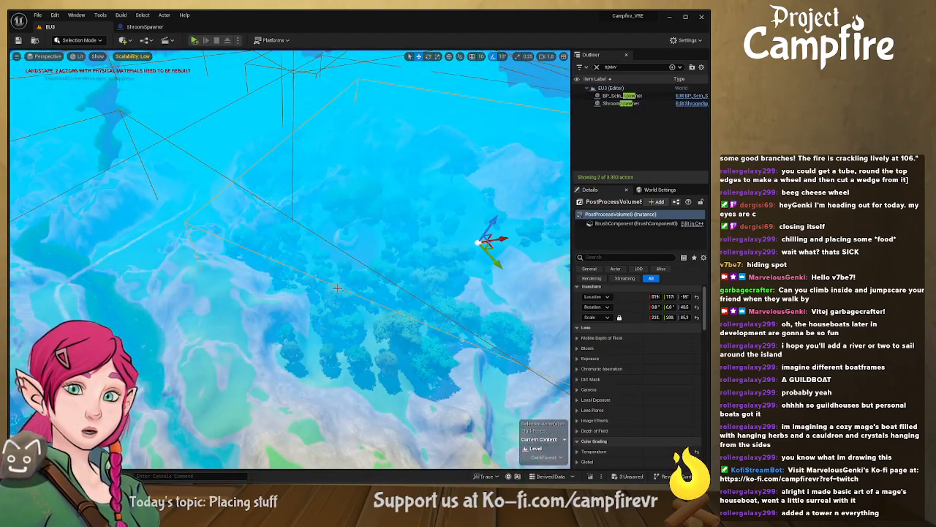
left_click(597, 66)
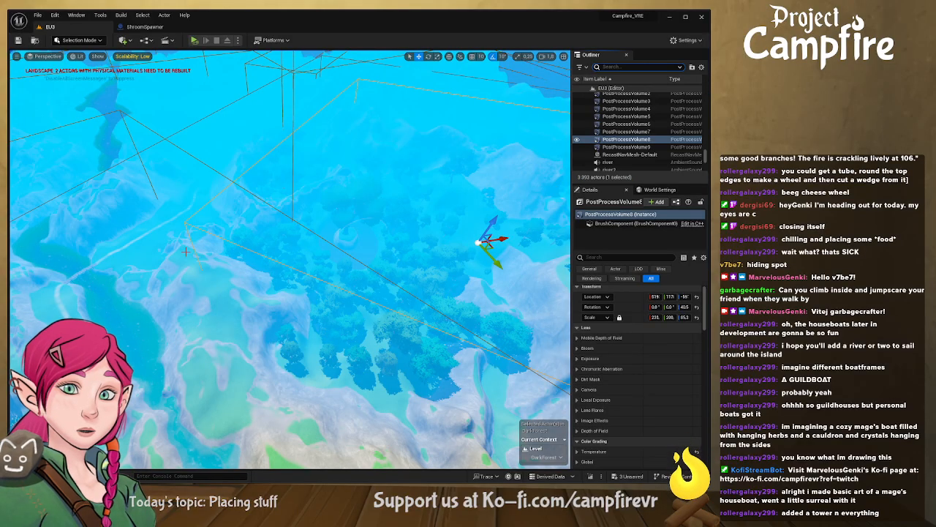
right_click_drag(115, 199, 115, 199)
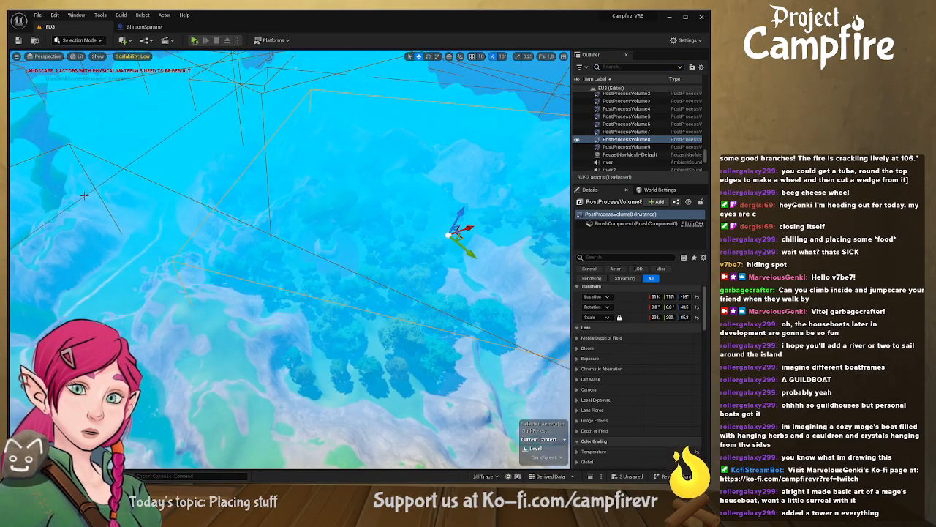
left_click(84, 196)
right_click_drag(466, 169, 466, 170)
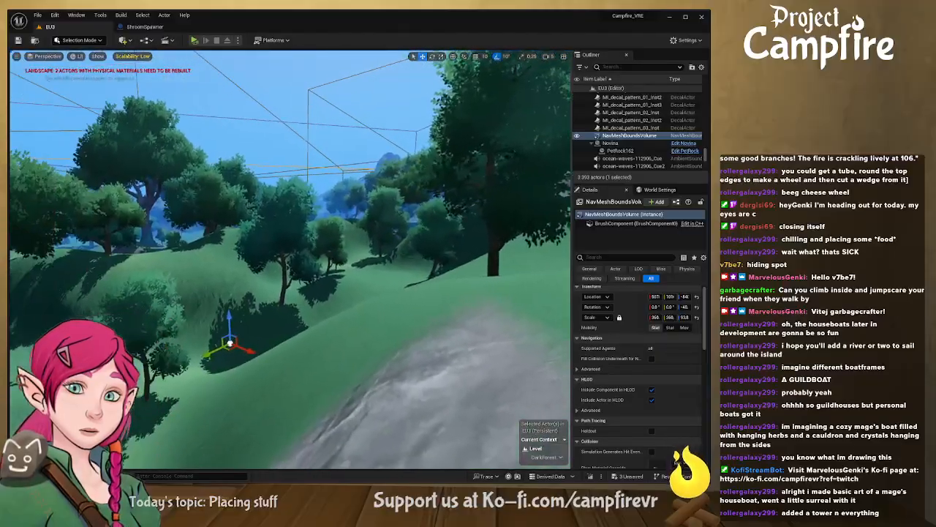
right_click_drag(466, 170, 466, 170)
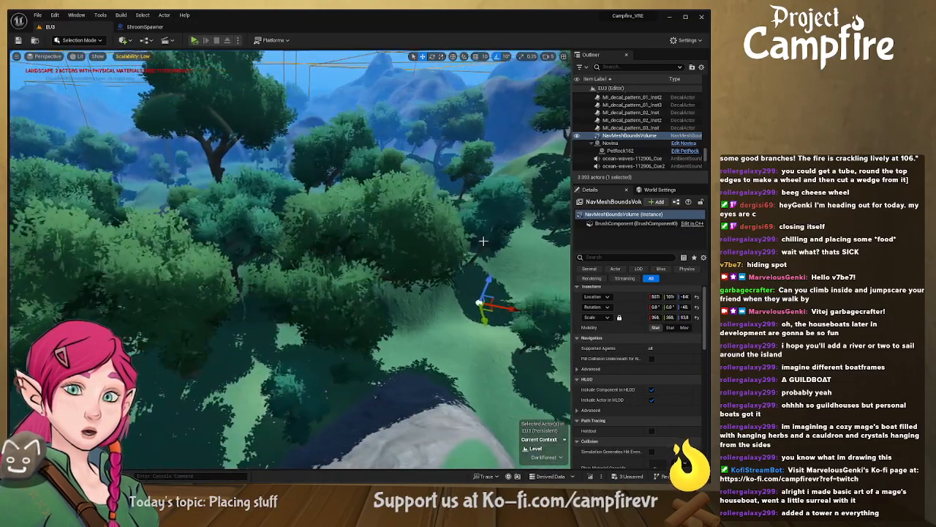
Step: Filter the Outliner for "spawn", select ShroomSpawner and move it over to the green mountain slope
left_click(648, 67)
type("s")
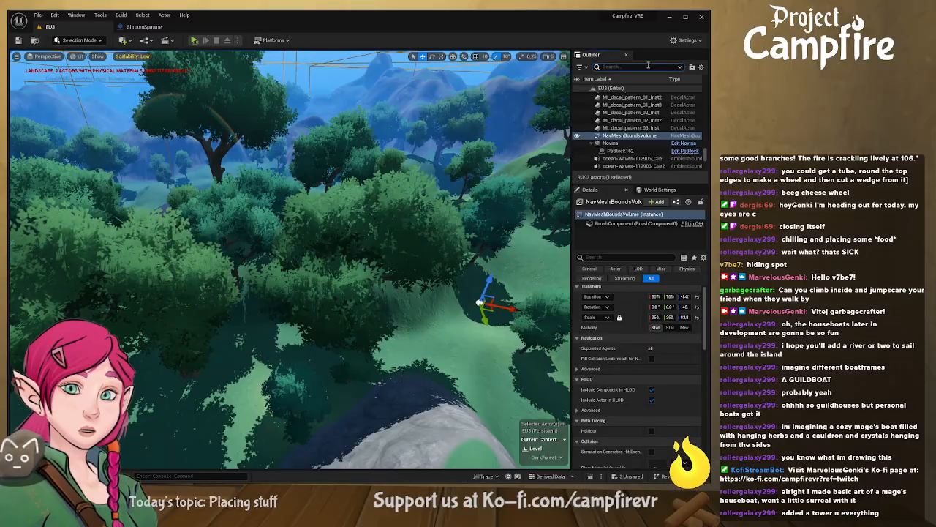
type("pawn")
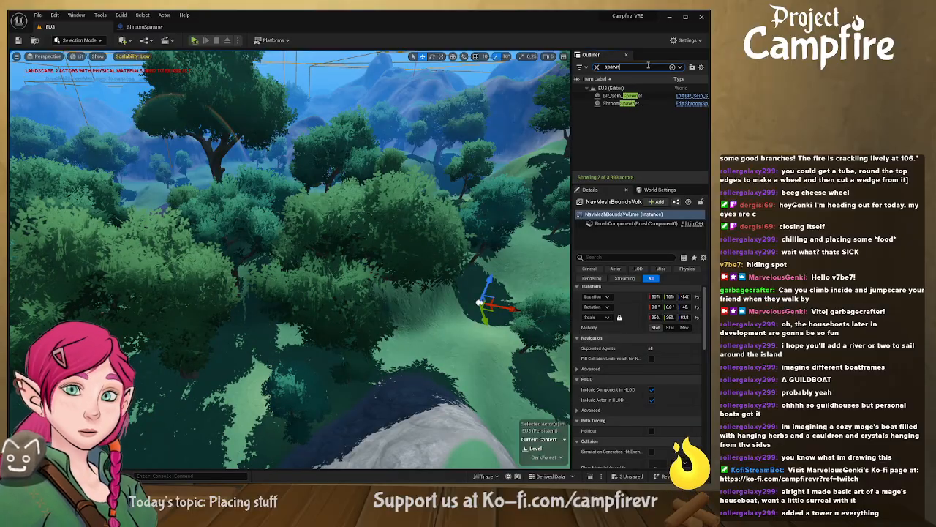
double_click(620, 103)
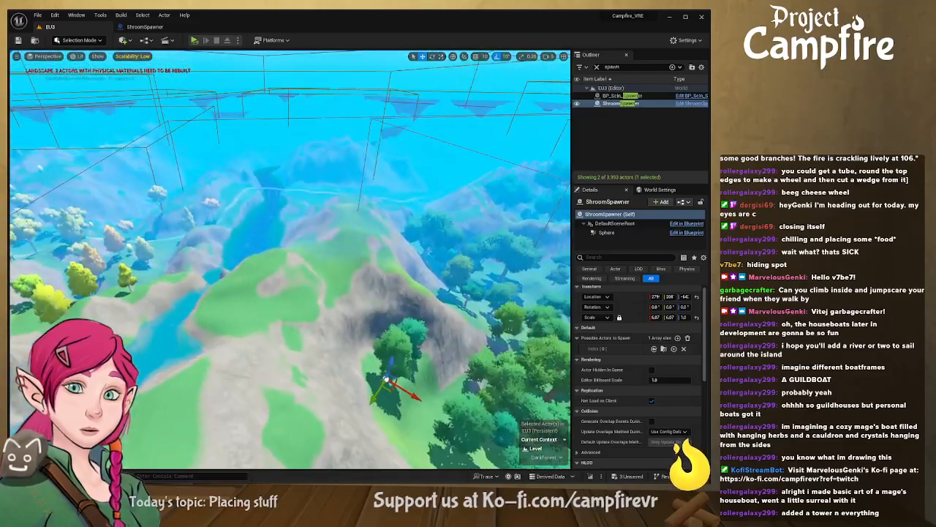
right_click_drag(315, 359, 354, 384)
left_click_drag(284, 374, 258, 187)
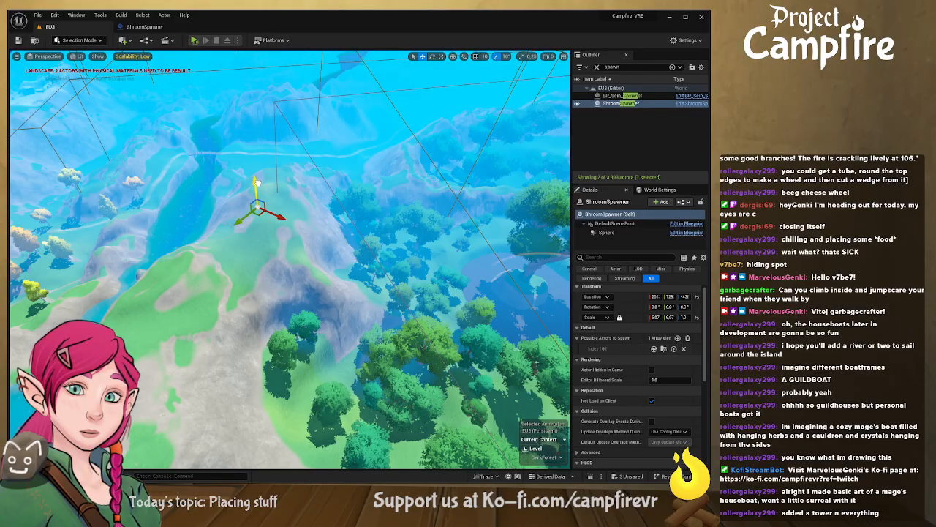
Step: Reposition ShroomSpawner across the grassy slope and bring it to ground level on the open hillside
key("w")
right_click_drag(257, 187, 275, 180)
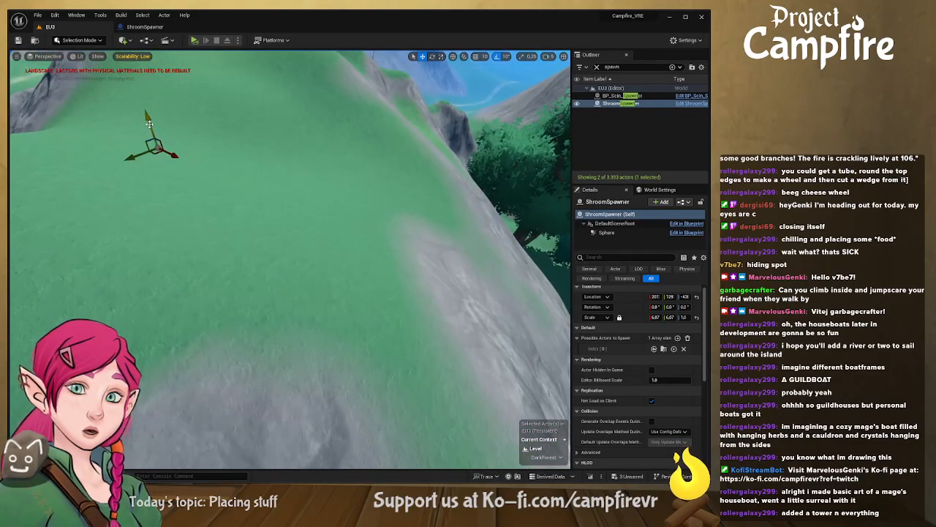
left_click_drag(150, 123, 125, 58)
left_click_drag(110, 95, 173, 158)
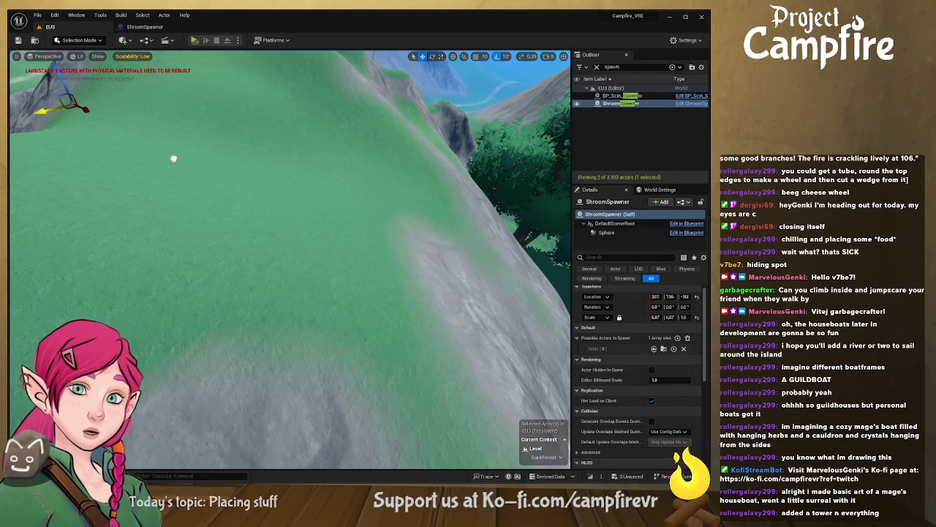
left_click_drag(67, 108, 253, 143)
right_click_drag(255, 143, 373, 181)
scroll(289, 259, "down", 5)
scroll(351, 176, "up", 3)
left_click_drag(406, 153, 379, 232)
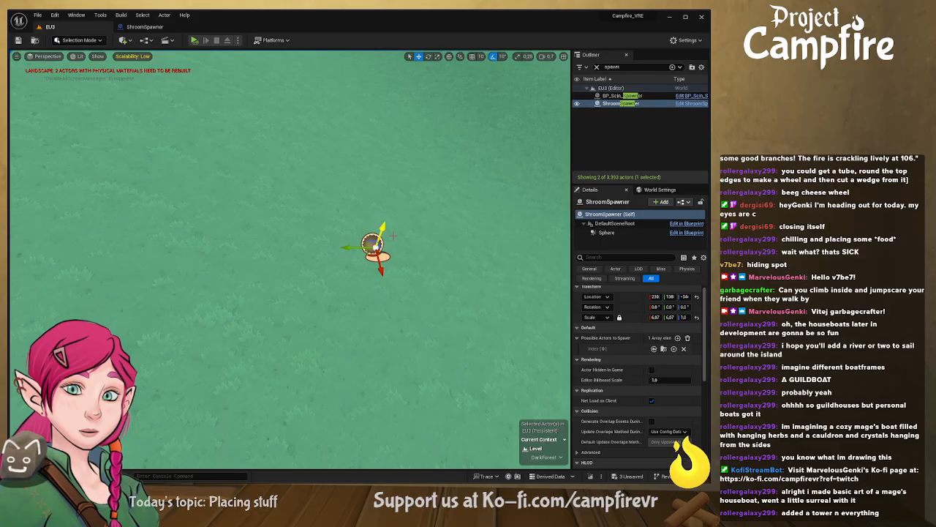
Step: Reduce the sphere radius of ShroomSpawner's Sphere component to about 23.39
left_click(607, 232)
right_click_drag(555, 234, 569, 260)
left_click_drag(670, 349, 649, 349)
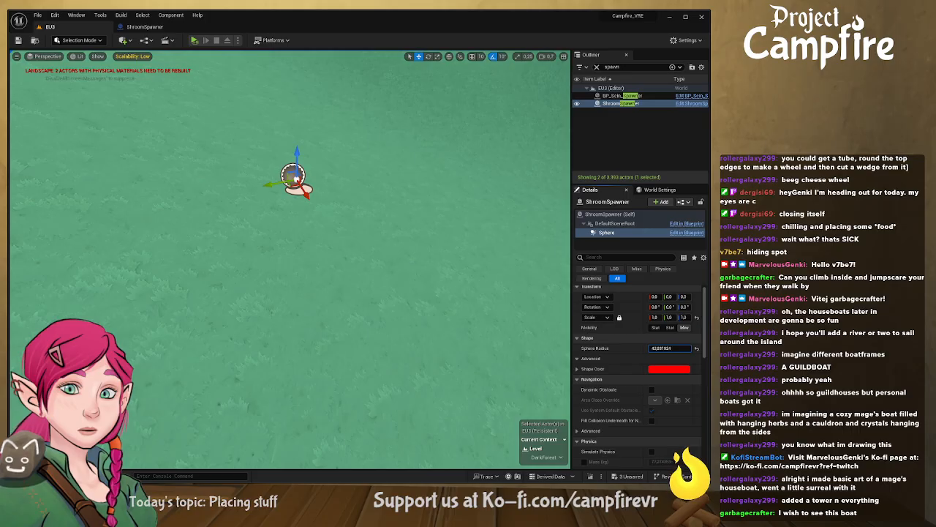
scroll(295, 178, "down", 5)
right_click_drag(295, 178, 308, 247)
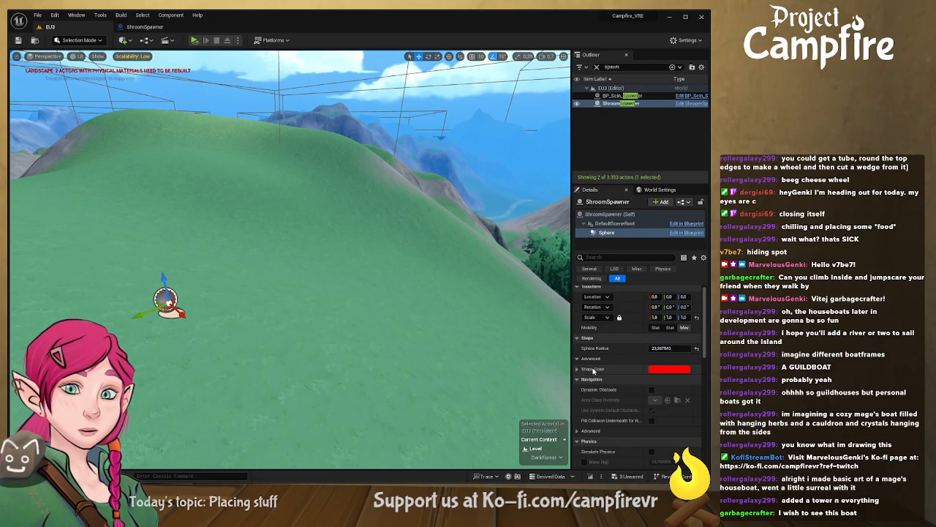
Step: Check the Sphere component's visibility and other detail settings, and frame the sphere in the viewport
scroll(623, 396, "down", 3)
scroll(627, 403, "down", 2)
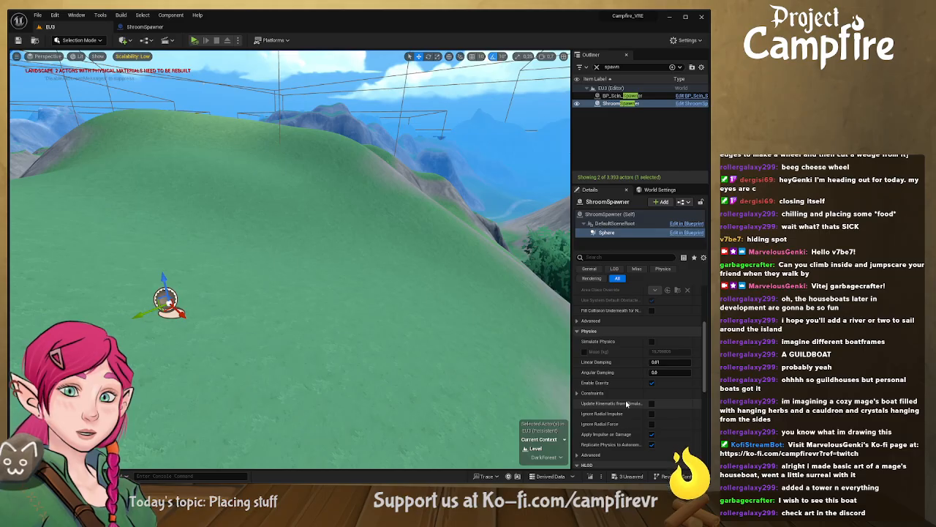
scroll(626, 403, "down", 6)
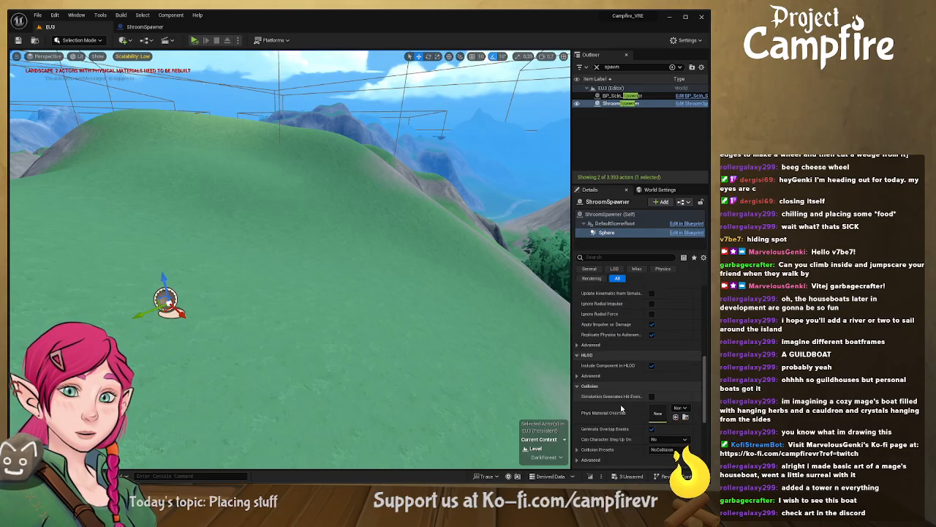
scroll(622, 408, "down", 2)
left_click(652, 406)
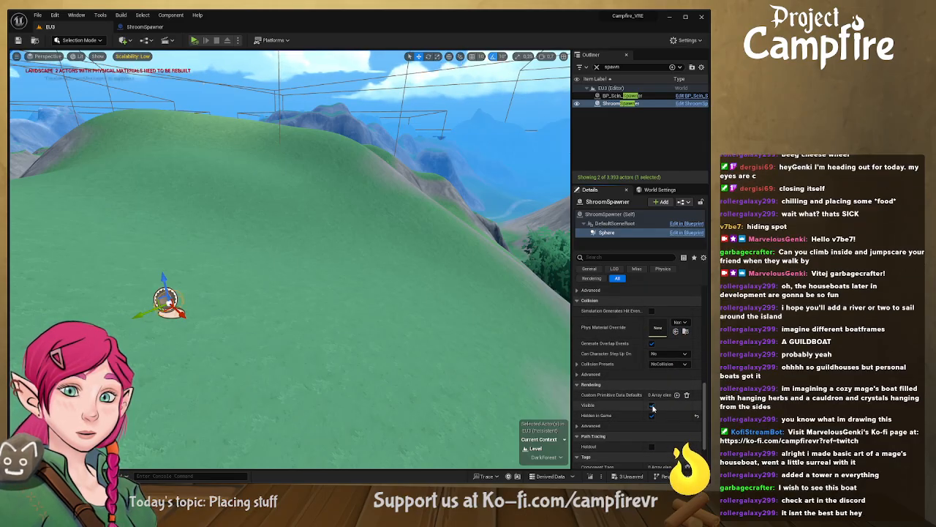
right_click_drag(453, 322, 468, 281)
key("f")
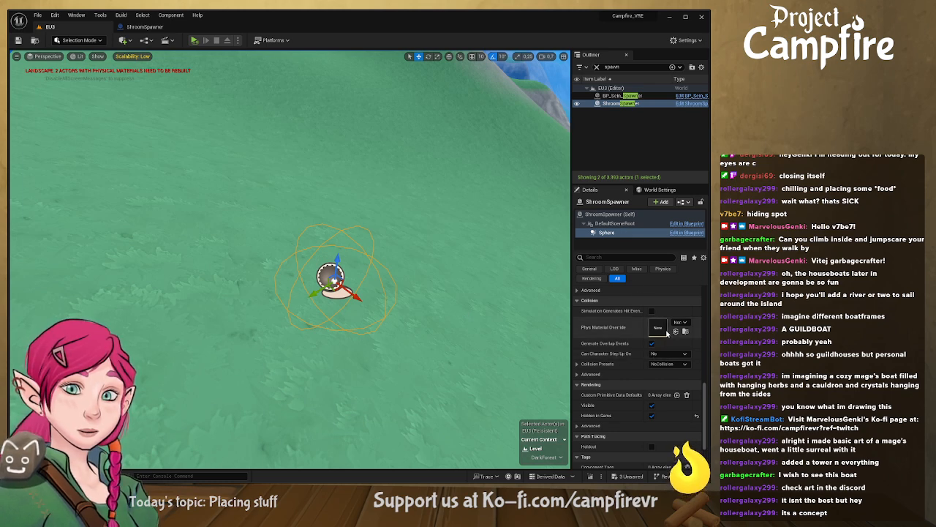
scroll(623, 304, "up", 8)
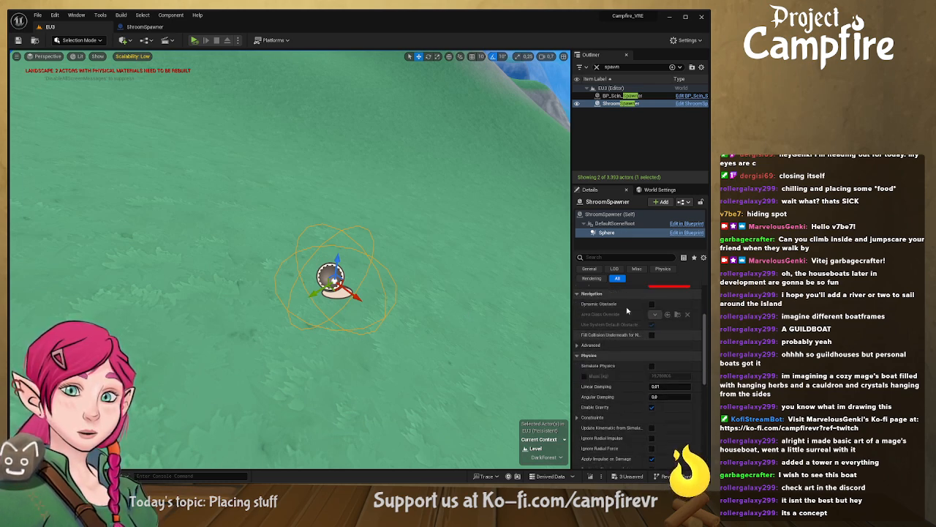
Step: Enlarge the Sphere component's radius to several hundred units and lower ShroomSpawner closer to the slope
scroll(627, 311, "up", 3)
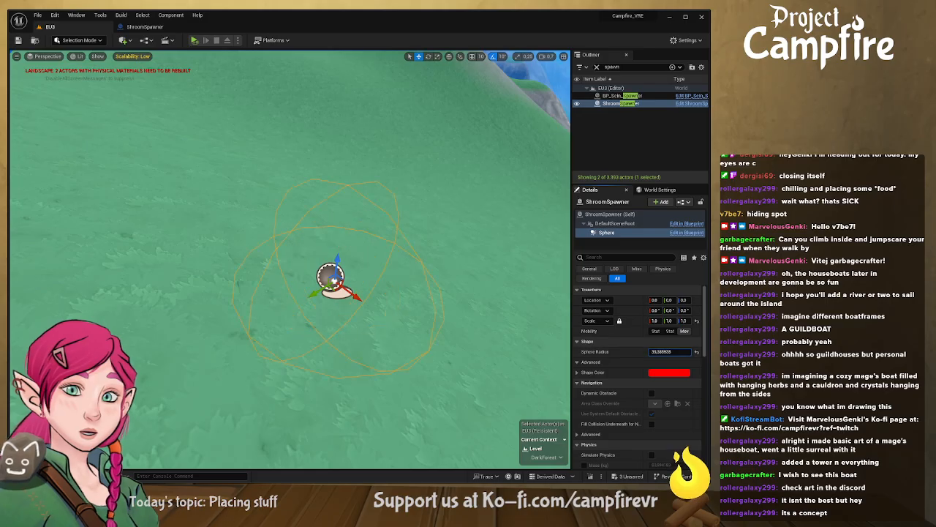
left_click_drag(662, 351, 537, 305)
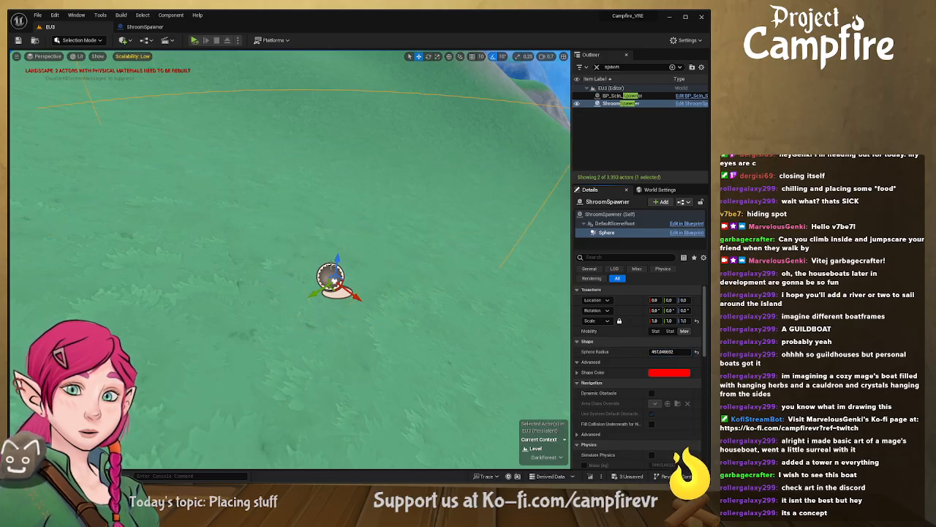
left_click(609, 214)
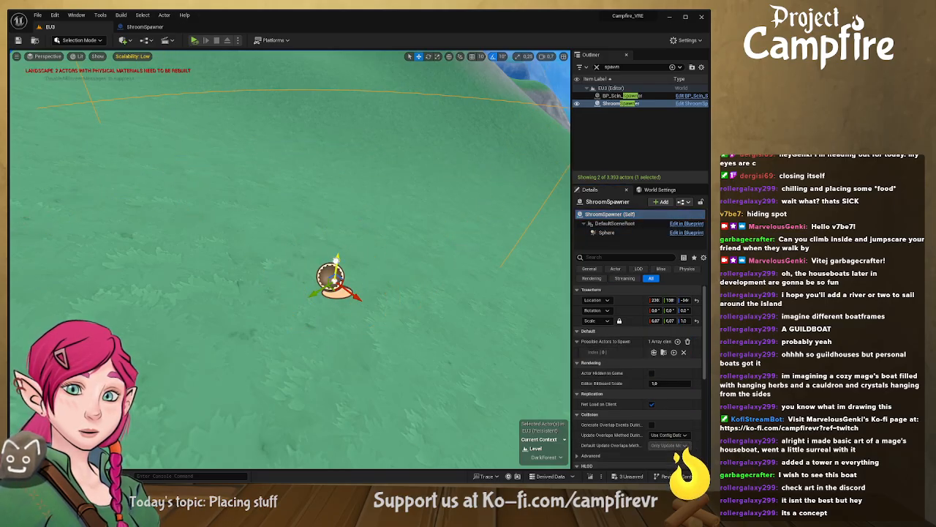
left_click_drag(336, 260, 328, 327)
right_click_drag(381, 316, 395, 275)
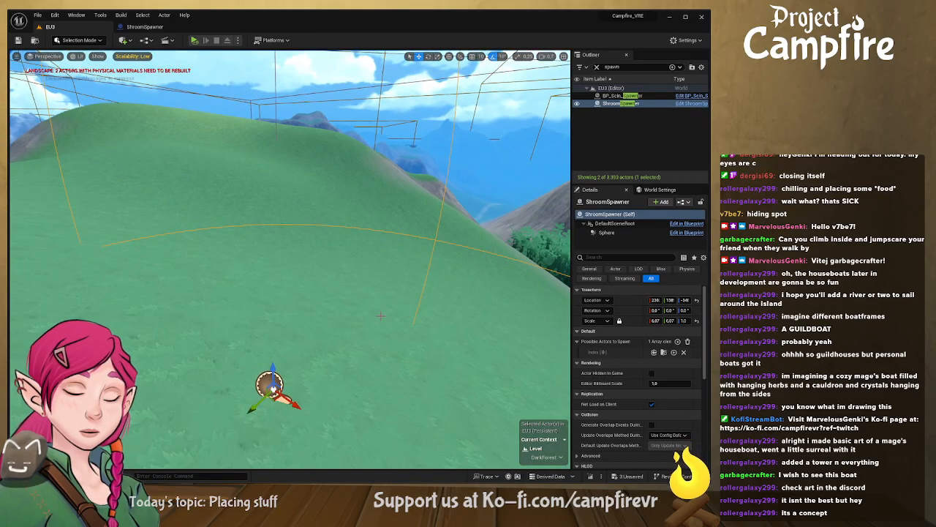
Step: Display the navigation mesh and run a play test on the hillside, examining the area around ShroomSpawner for spawned mushrooms
key("p")
mouse_move(380, 319)
right_mouse_down()
mouse_move(363, 311)
mouse_move(373, 322)
mouse_move(377, 308)
right_mouse_up()
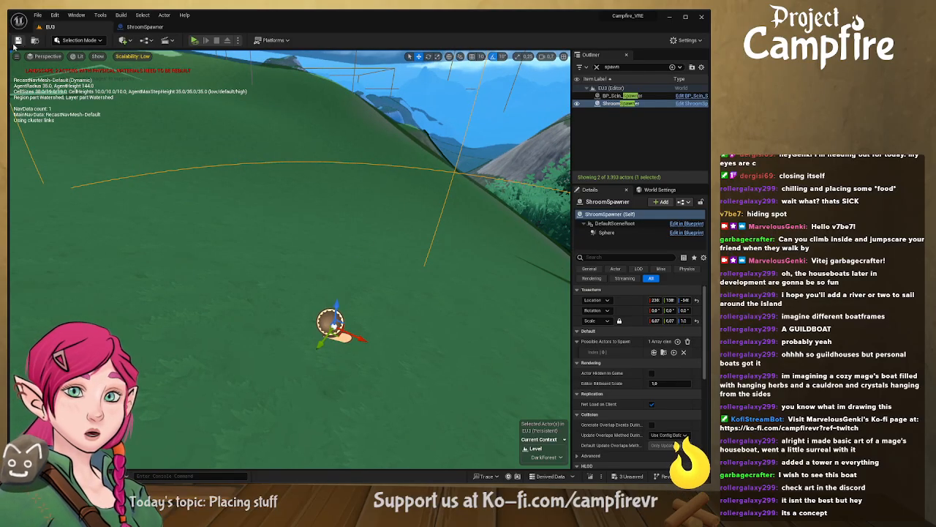
left_click(195, 41)
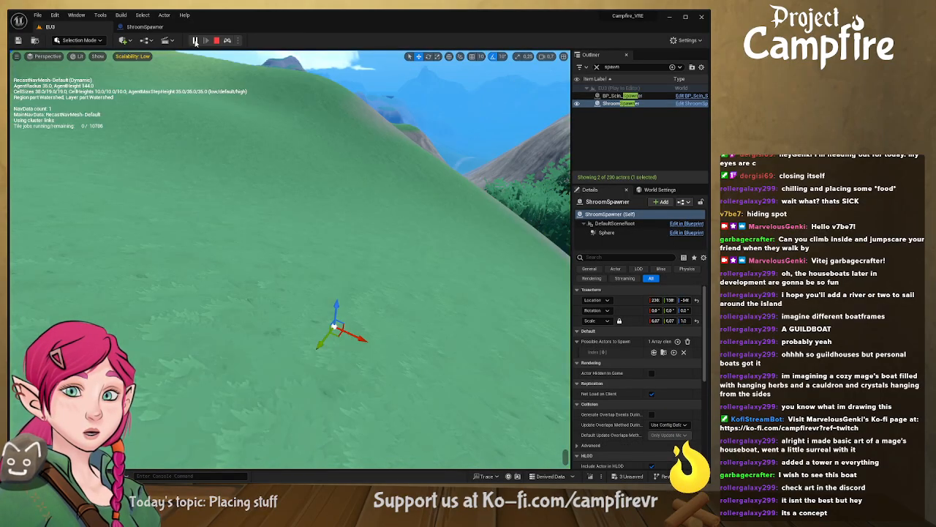
right_click_drag(290, 219, 563, 217)
right_click_drag(260, 209, 424, 201)
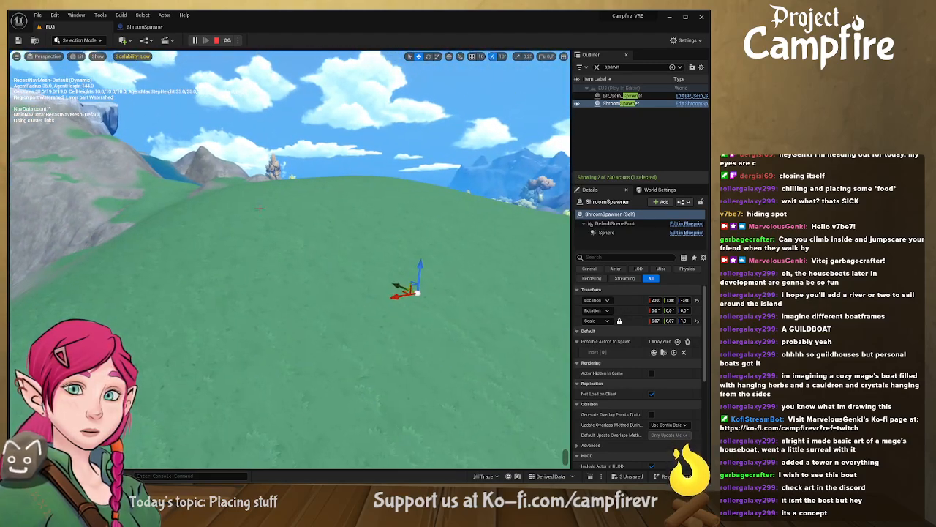
left_click(217, 41)
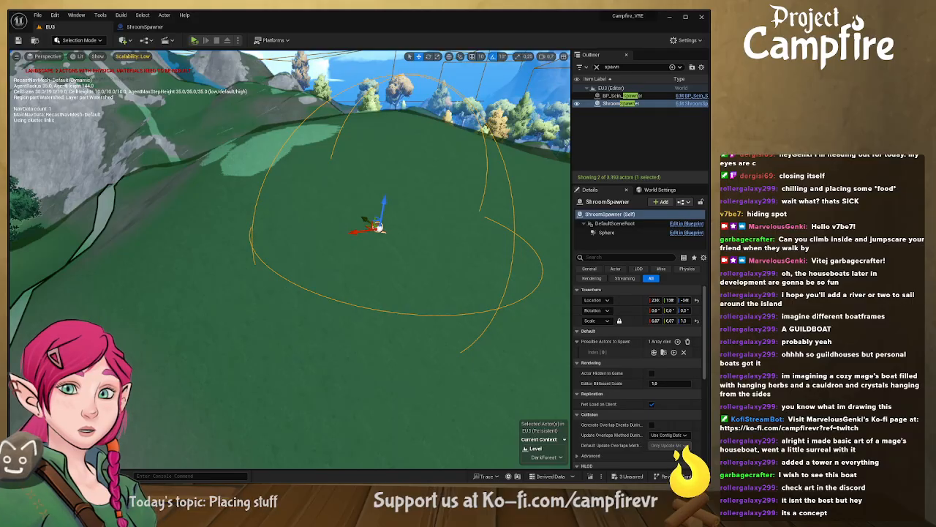
Step: Move ShroomSpawner off the hillside, past the rock outcrop, and bring it down to the ground at the forest edge
right_click_drag(485, 251, 402, 257)
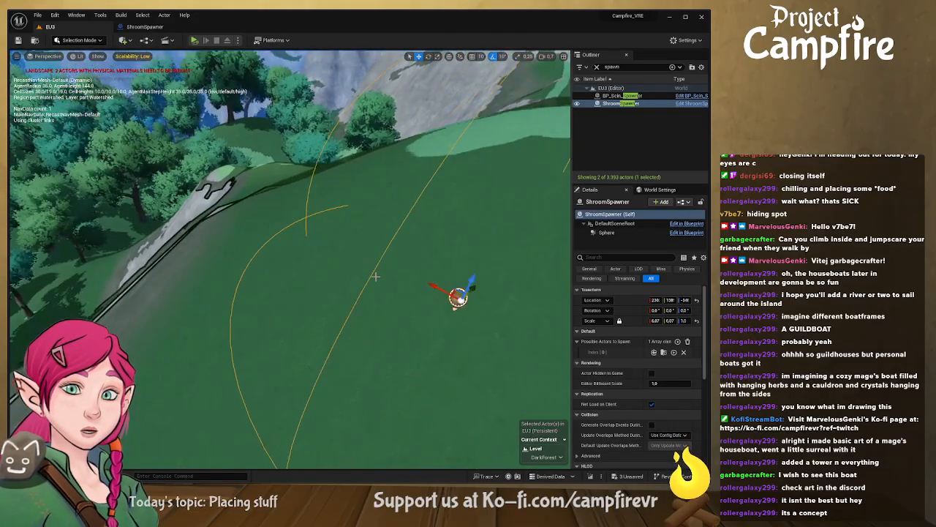
left_click_drag(459, 296, 25, 203)
mouse_move(25, 203)
right_mouse_down()
mouse_move(11, 199)
mouse_move(11, 210)
right_mouse_up()
scroll(11, 208, "up", 3)
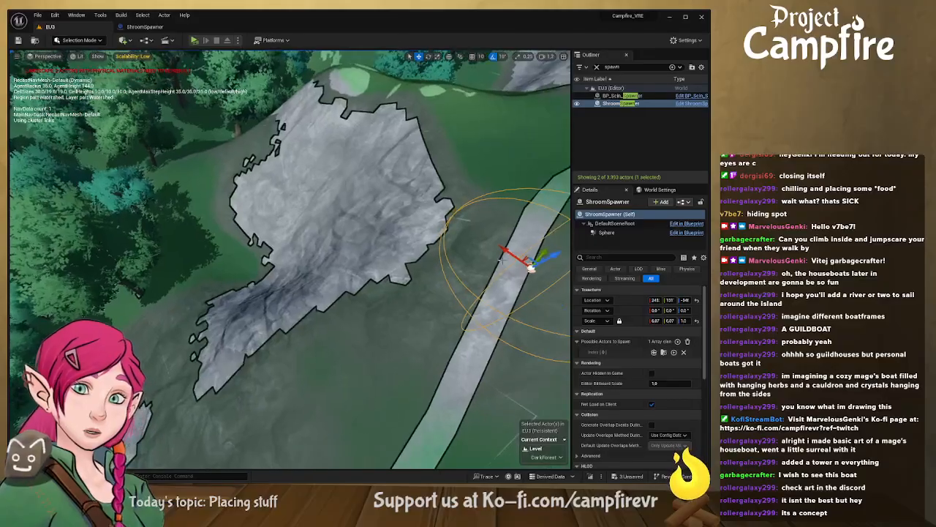
left_click_drag(526, 256, 152, 204)
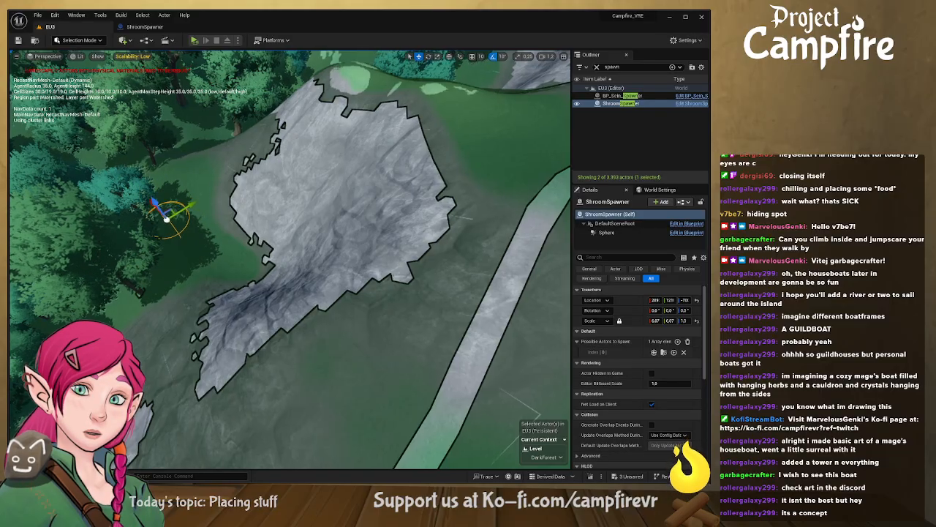
key("w")
right_click_drag(151, 203, 117, 163)
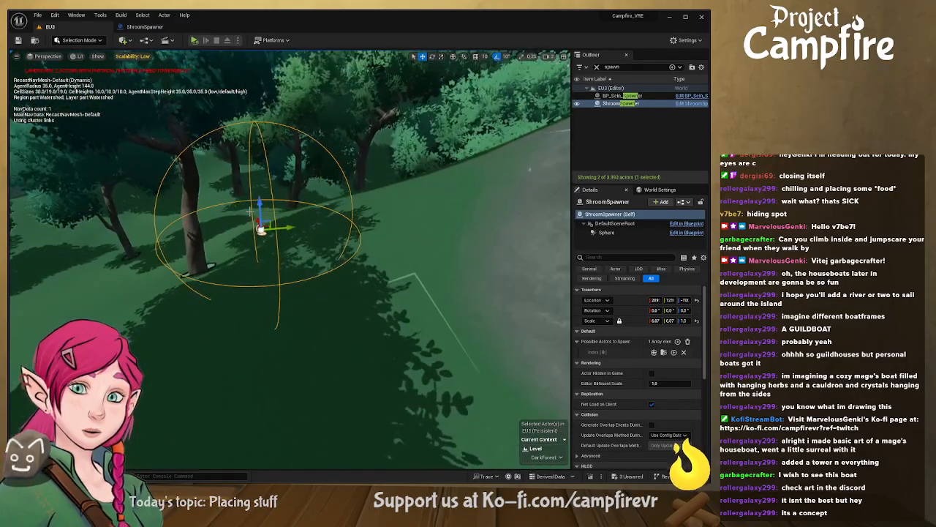
left_click_drag(269, 225, 268, 379)
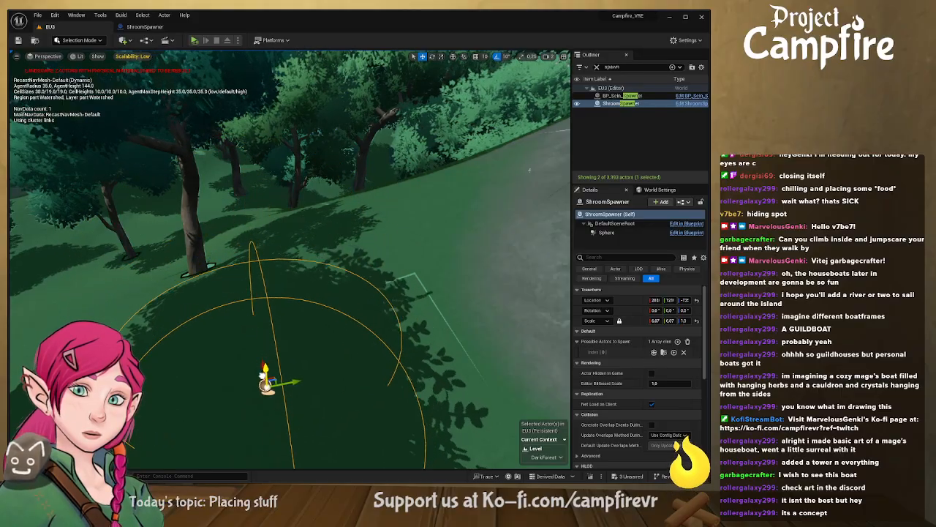
Step: Increase the Sphere component's radius to roughly 2,700 so it covers the surrounding forest
left_click(607, 233)
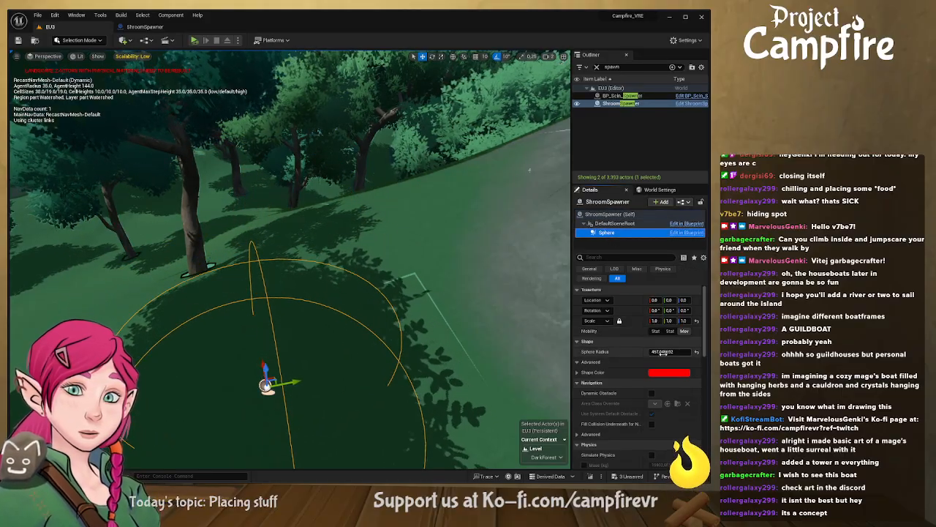
left_click_drag(664, 351, 701, 352)
right_click_drag(547, 324, 511, 276)
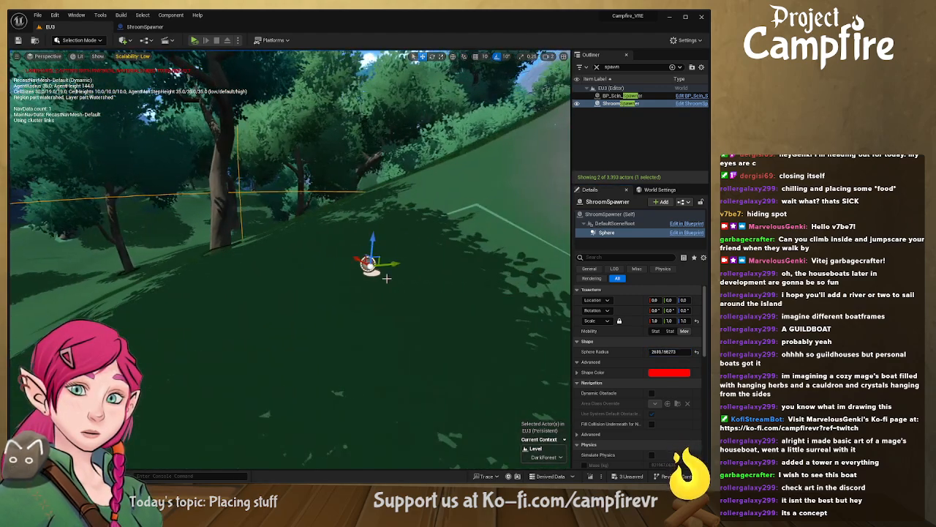
Step: Move the whole ShroomSpawner actor deeper among the trees and lower it to the shaded forest floor
left_click(633, 216)
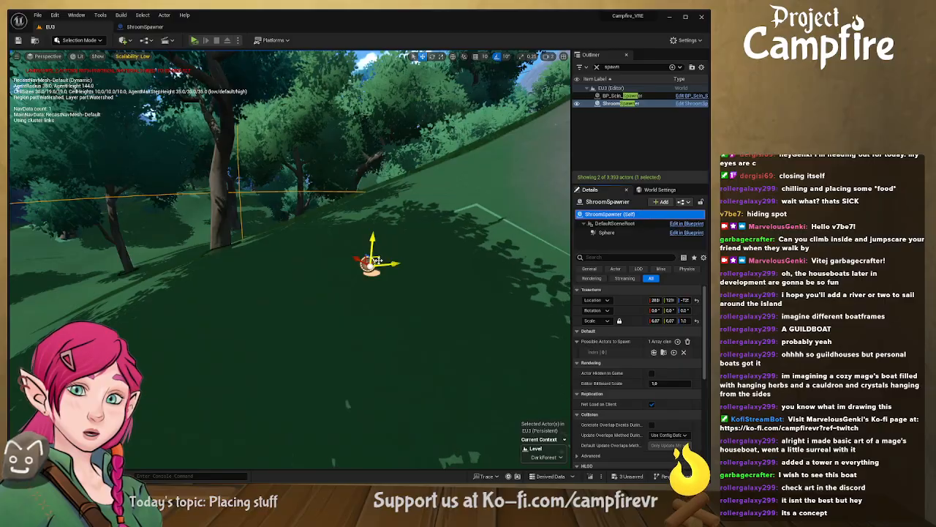
left_click_drag(377, 259, 74, 230)
right_click_drag(112, 222, 138, 229)
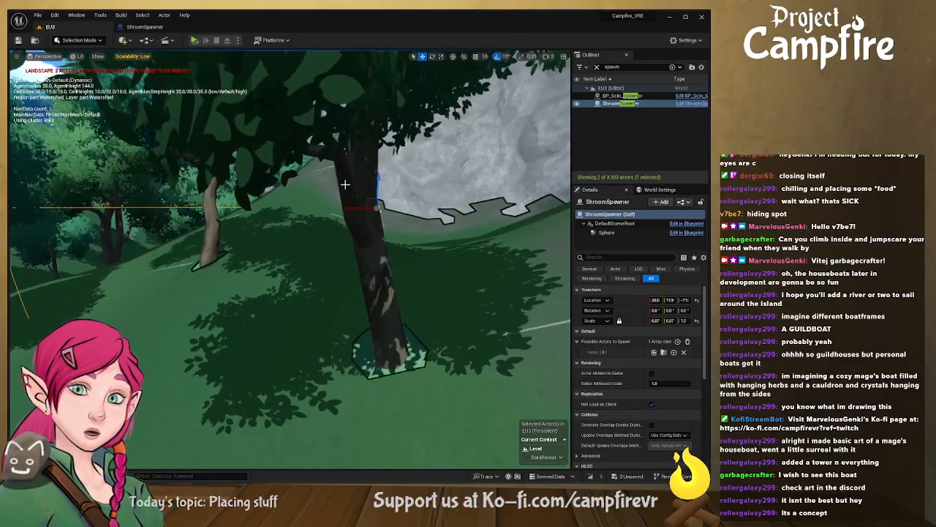
left_click_drag(347, 208, 18, 209)
mouse_move(44, 209)
right_mouse_down()
mouse_move(25, 211)
mouse_move(36, 214)
right_mouse_up()
left_click_drag(223, 194, 213, 286)
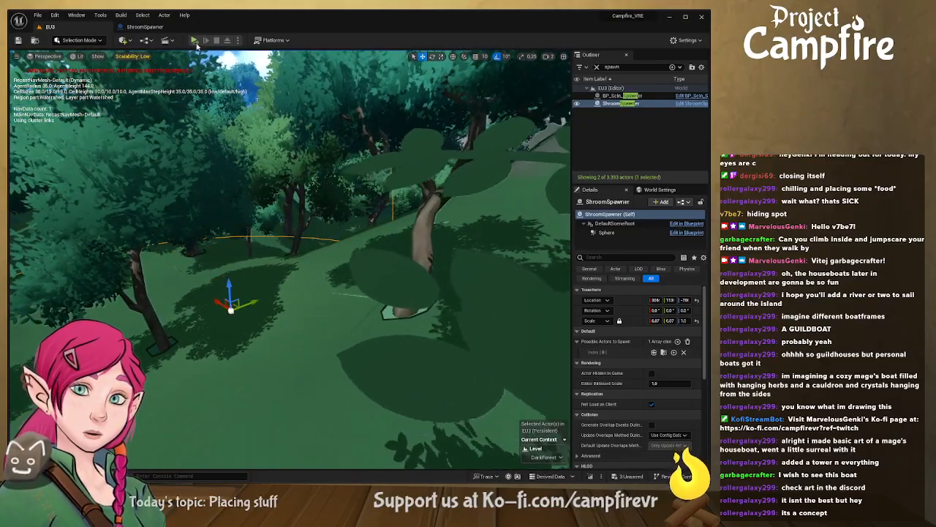
Step: Run a play test in the forest, examine the mushrooms spawned around ShroomSpawner, and stop the test
mouse_move(261, 291)
right_mouse_down()
mouse_move(252, 311)
mouse_move(224, 321)
mouse_move(251, 308)
mouse_move(238, 309)
mouse_move(253, 284)
right_mouse_up()
key("s")
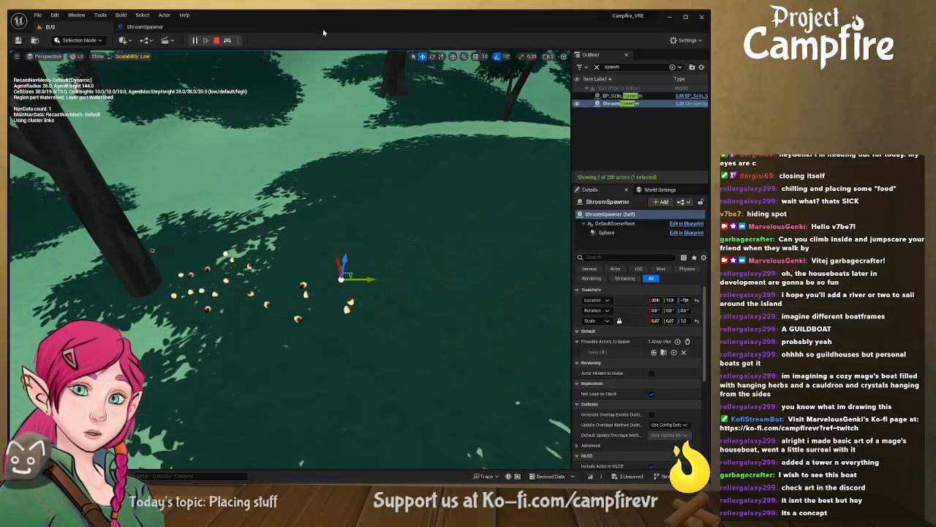
left_click(217, 41)
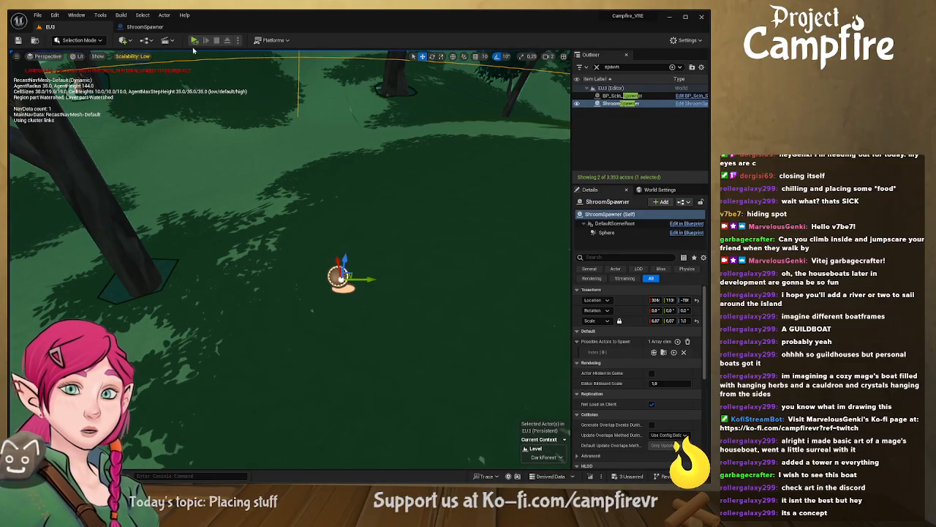
Step: In the ShroomSpawner event graph, add a Set Collision Enabled node targeting the Get Component by Class return value
left_click(145, 26)
right_click_drag(519, 196, 395, 270)
left_click_drag(313, 264, 447, 256)
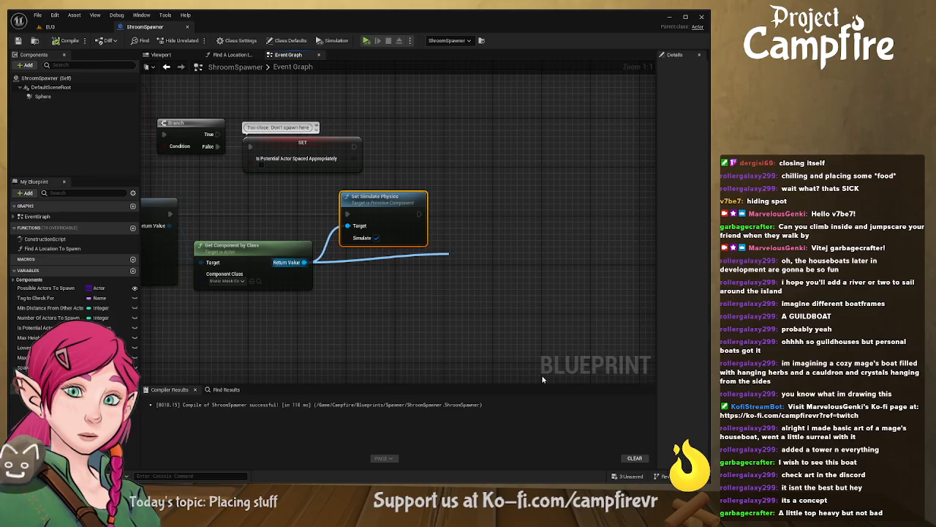
left_click(514, 299)
left_click_drag(478, 257, 486, 197)
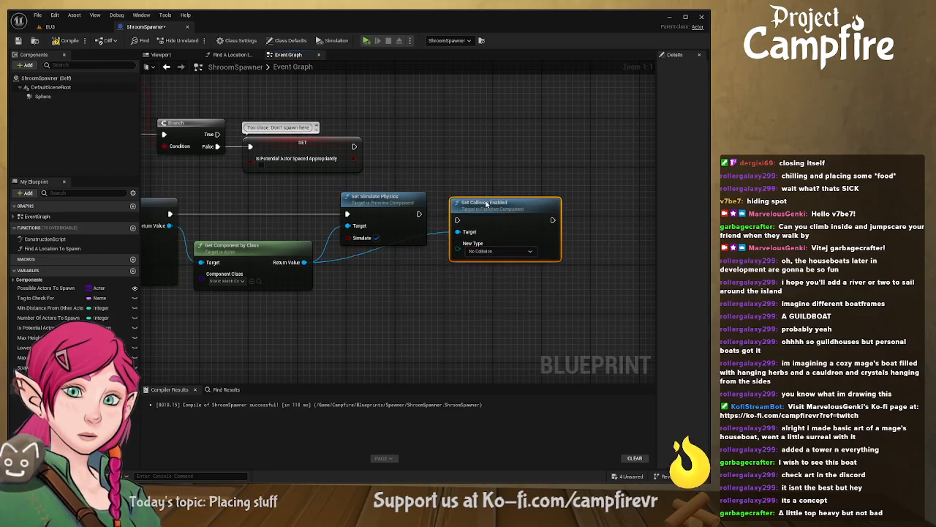
Step: Run Set Collision Enabled, with type No Collision, after Set Simulate Physics, align the two nodes, and compile and save the blueprint
left_click_drag(420, 215, 457, 214)
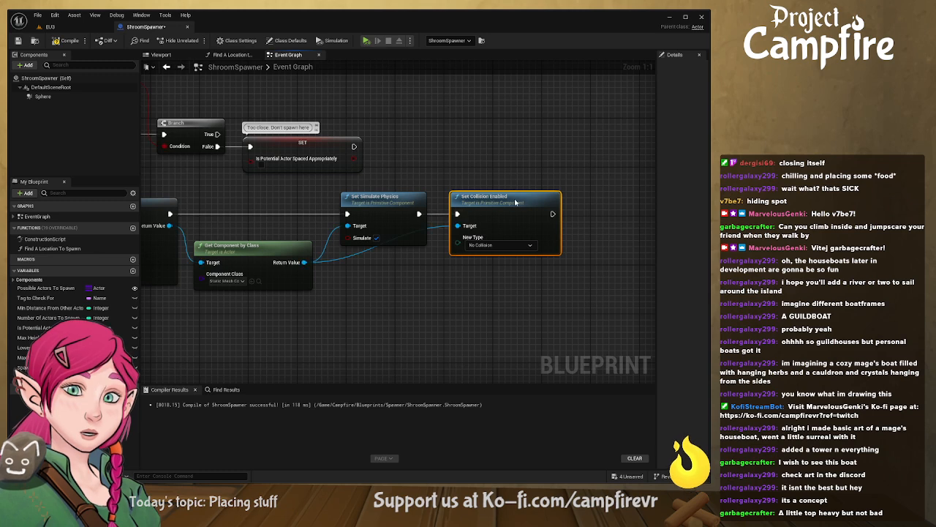
mouse_move(513, 202)
left_mouse_down()
mouse_move(500, 196)
mouse_move(500, 206)
left_mouse_up()
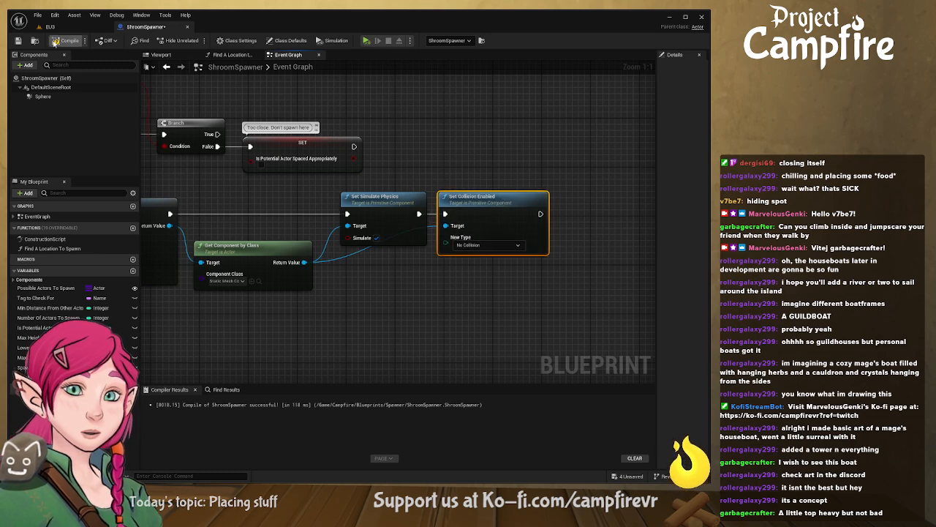
left_click(68, 41)
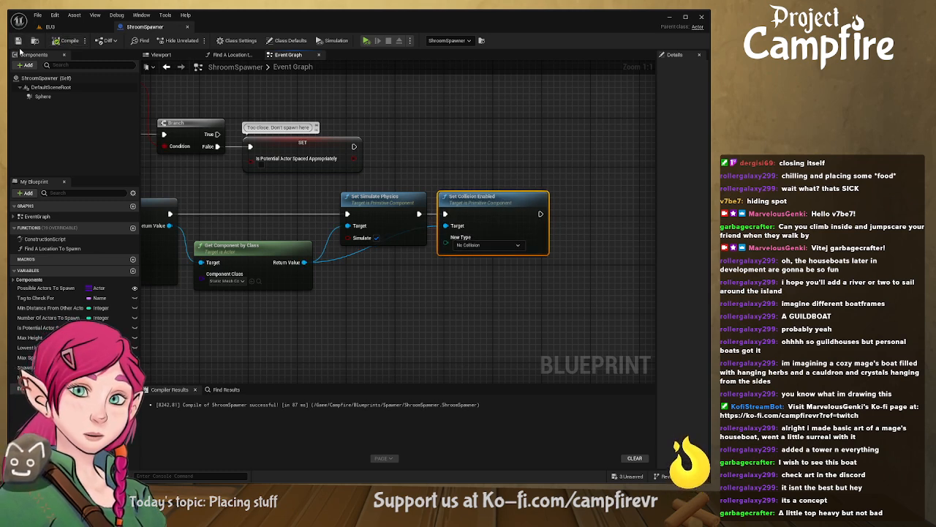
Step: Play-test the EU3 level again and fly around the forest to examine how the mushrooms spawn
left_click(51, 26)
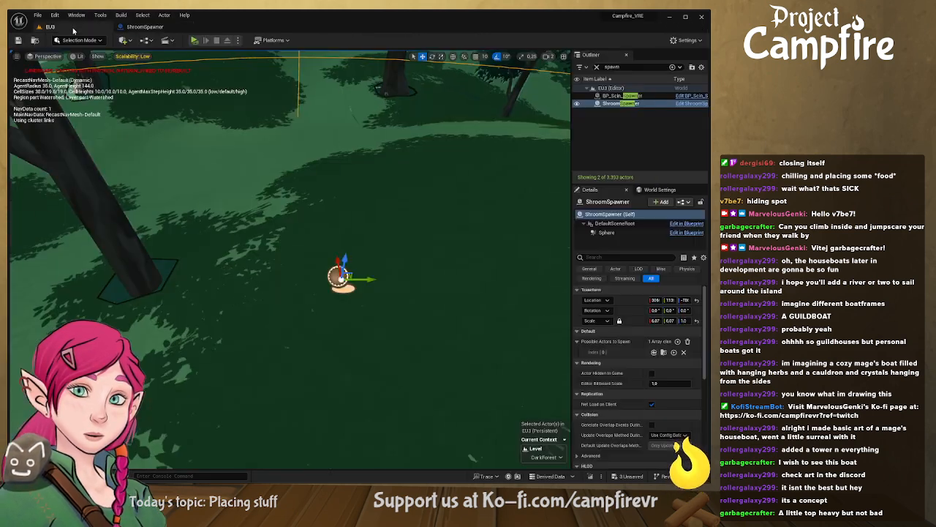
left_click(195, 41)
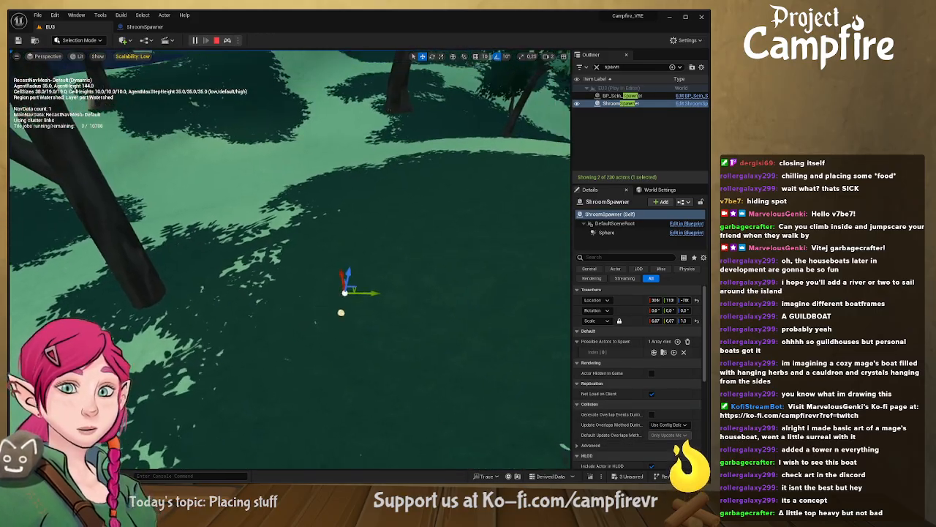
right_click_drag(290, 259, 402, 223)
key("w")
scroll(289, 259, "down", 1)
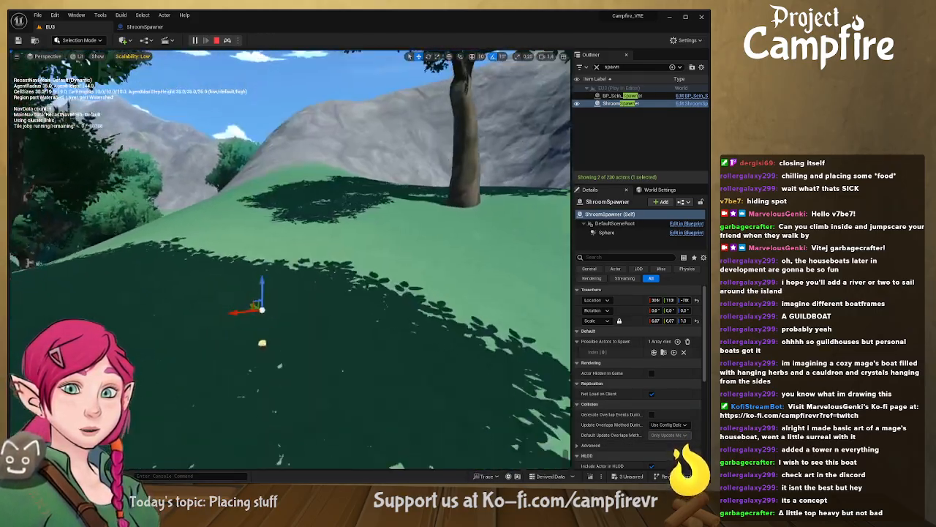
right_click_drag(363, 321, 457, 319)
key("w")
key("s")
key("w")
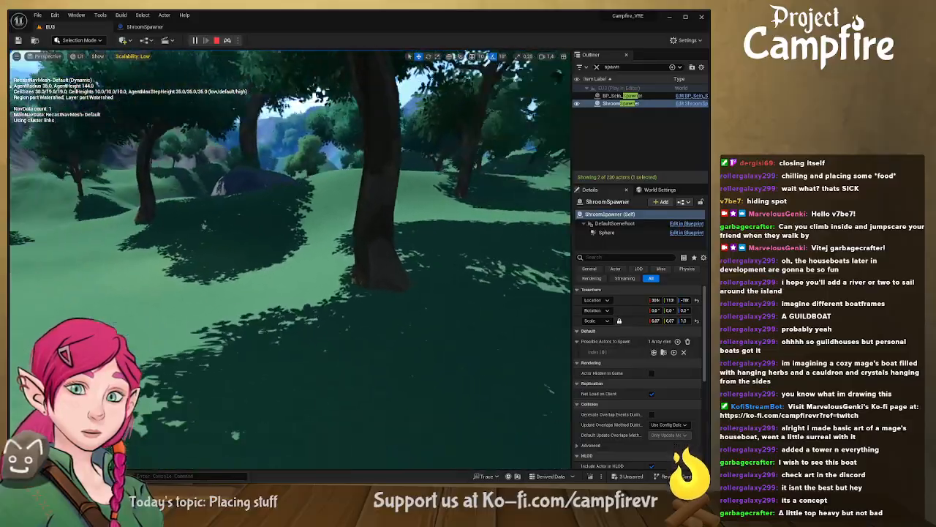
key("w")
right_click_drag(446, 205, 468, 223)
key("a")
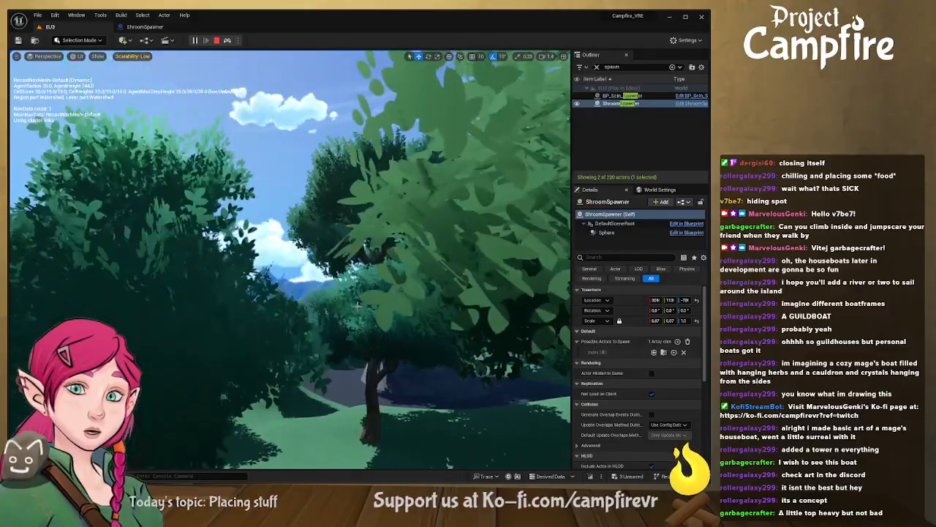
Step: Set BP_StylizedSky_Classic's Start Time to about 3186 during the play test, inspect the forest at night, and stop the test
left_click(393, 157)
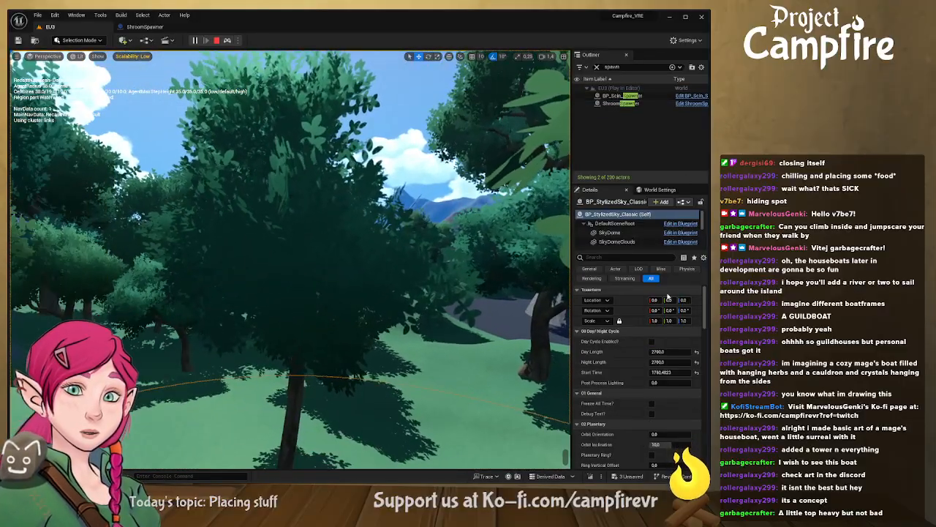
left_click_drag(662, 371, 716, 372)
right_click_drag(469, 322, 428, 370)
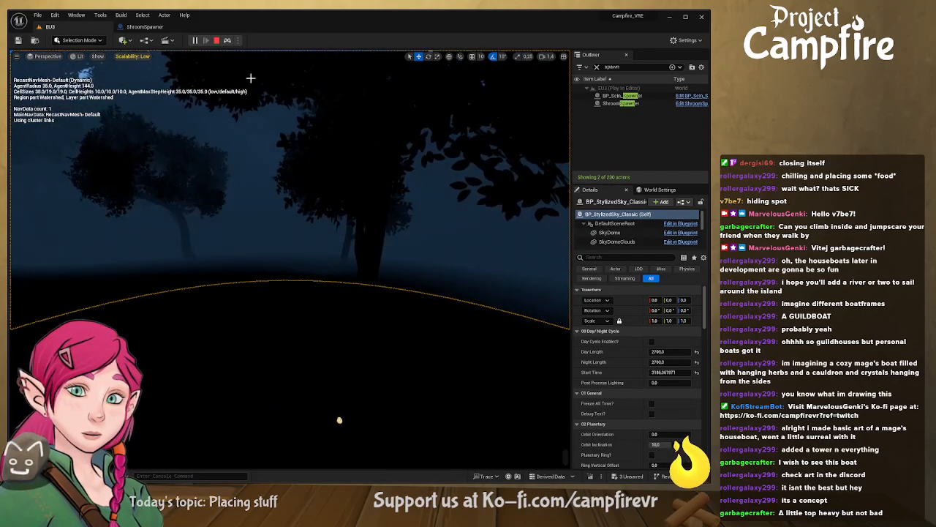
key("Escape")
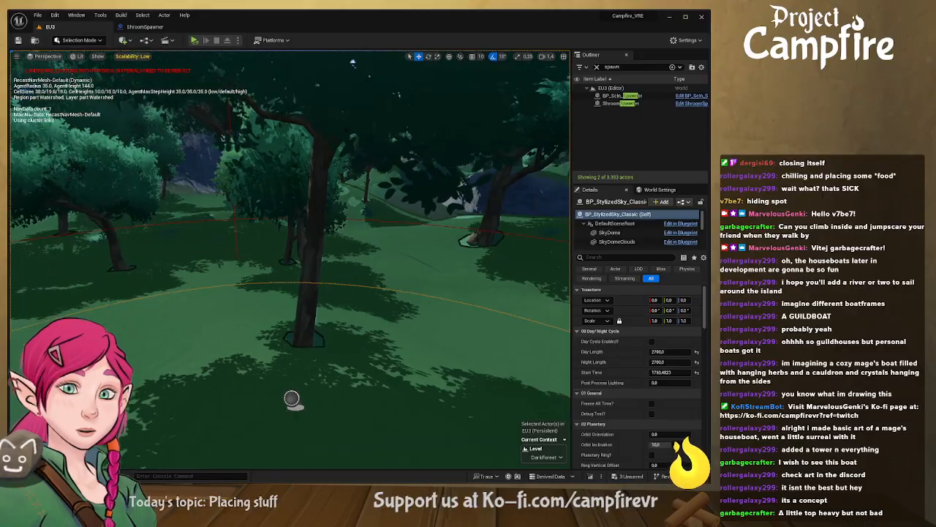
Step: Hide the navigation mesh display and select ShroomSpawner among the trees
mouse_move(175, 331)
right_mouse_down()
mouse_move(234, 325)
mouse_move(252, 307)
mouse_move(245, 329)
mouse_move(175, 331)
right_mouse_up()
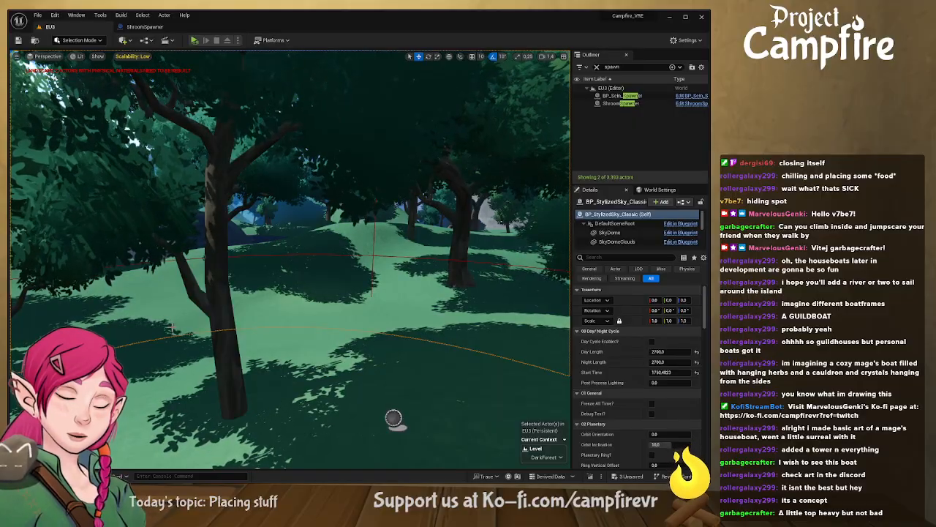
right_click_drag(178, 308, 113, 326)
mouse_move(290, 286)
right_mouse_down()
mouse_move(282, 273)
mouse_move(291, 286)
right_mouse_up()
left_click(290, 286)
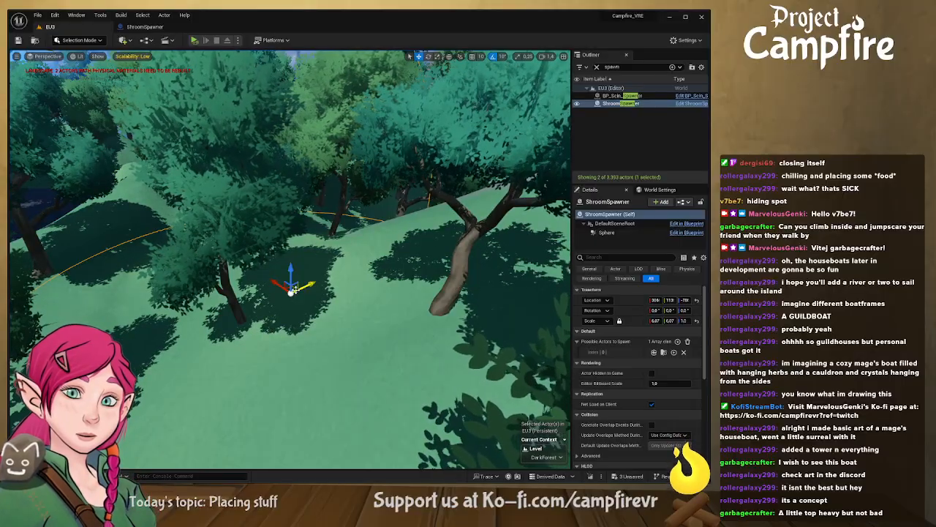
key("Delete")
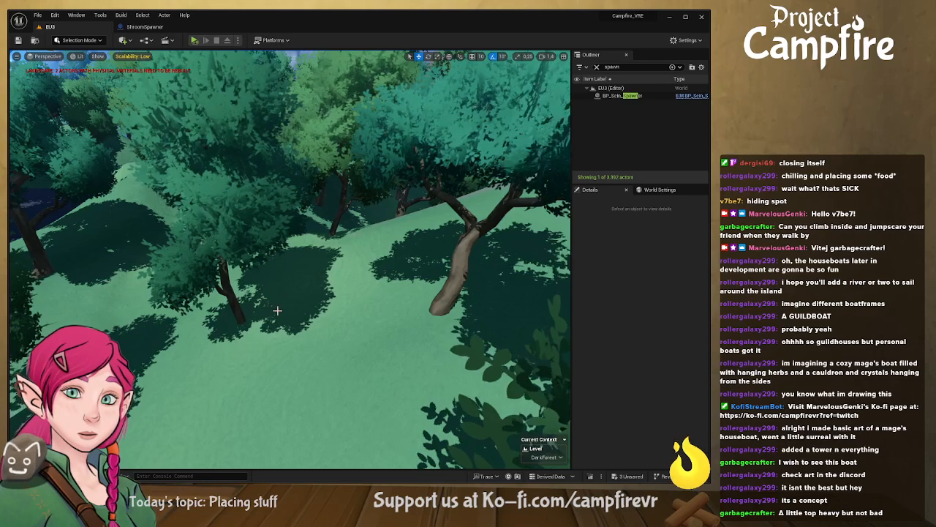
left_click(317, 283)
key("ctrl+z")
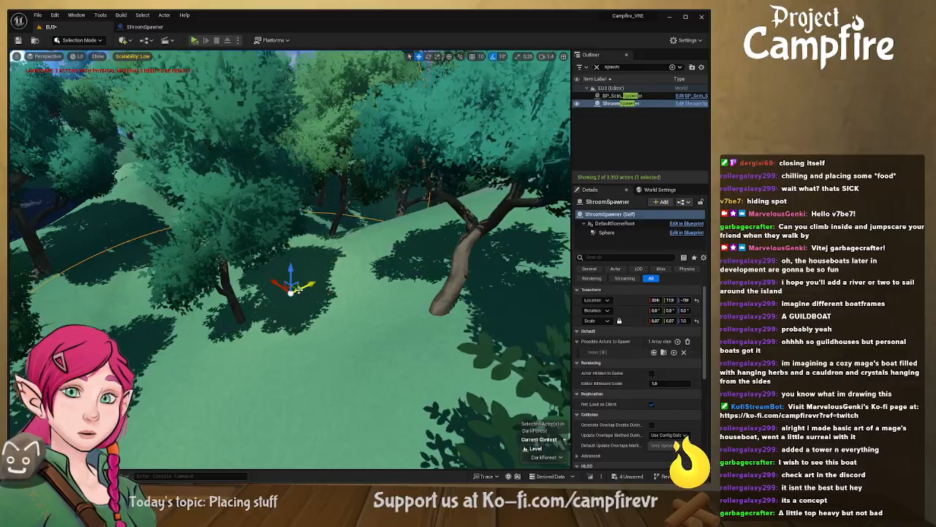
Step: Duplicate ShroomSpawner and place the copy on the shaded forest ground beyond the hill, between the trees
left_click_drag(295, 289, 53, 213, "alt")
right_click_drag(53, 213, 15, 211)
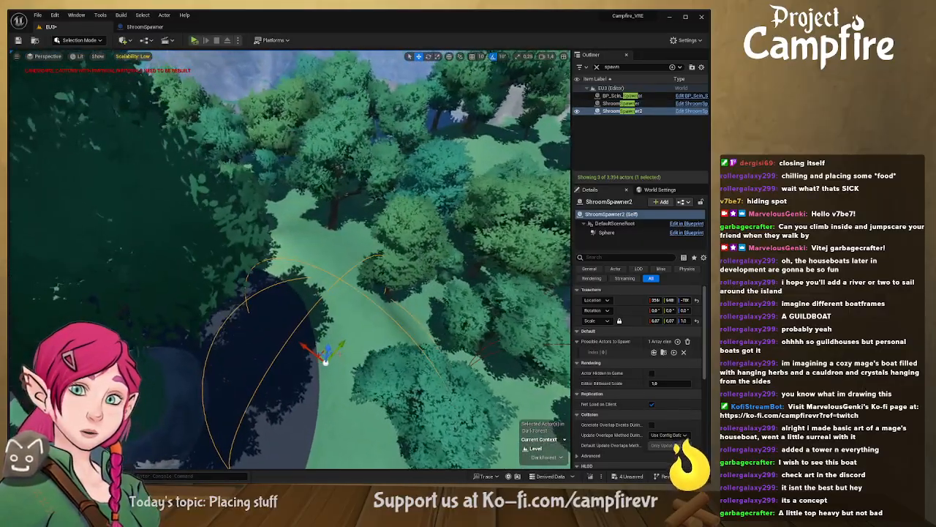
left_click_drag(323, 352, 239, 173)
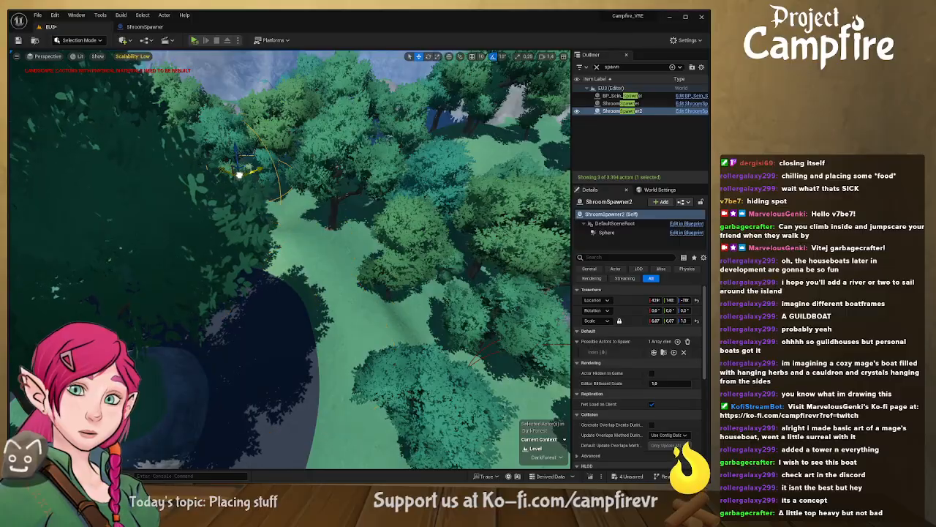
right_click_drag(253, 178, 220, 150)
scroll(253, 178, "up", 3)
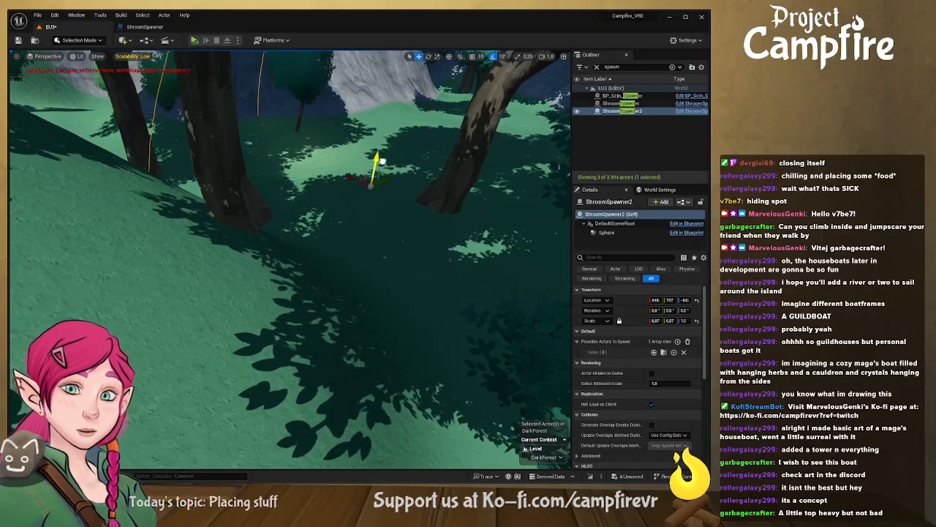
Step: Play-test the EU3 level, examine the mushrooms spawning around the new spawner, and stop the test
left_click(194, 41)
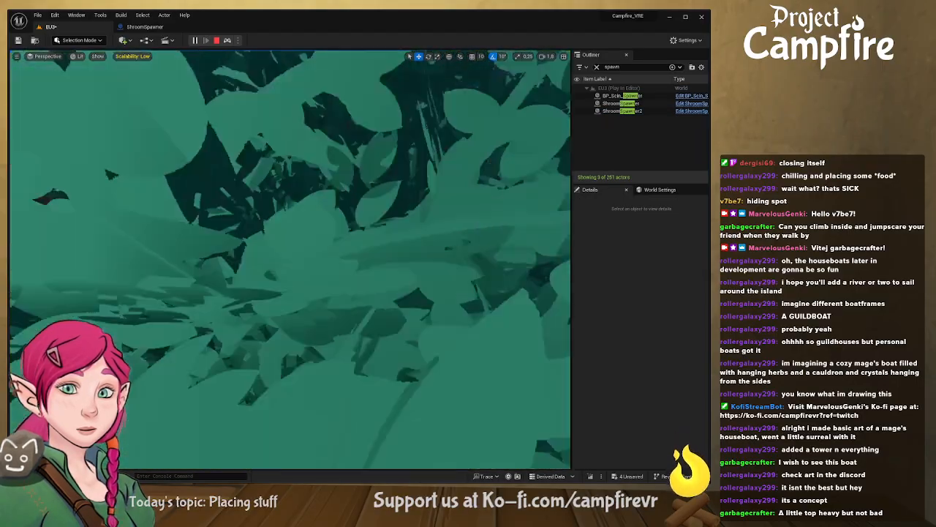
key("w")
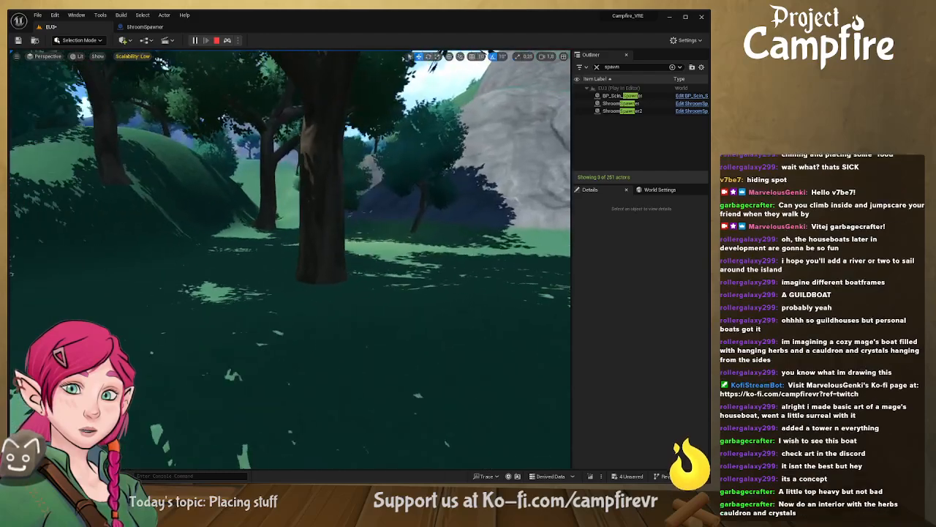
key("w")
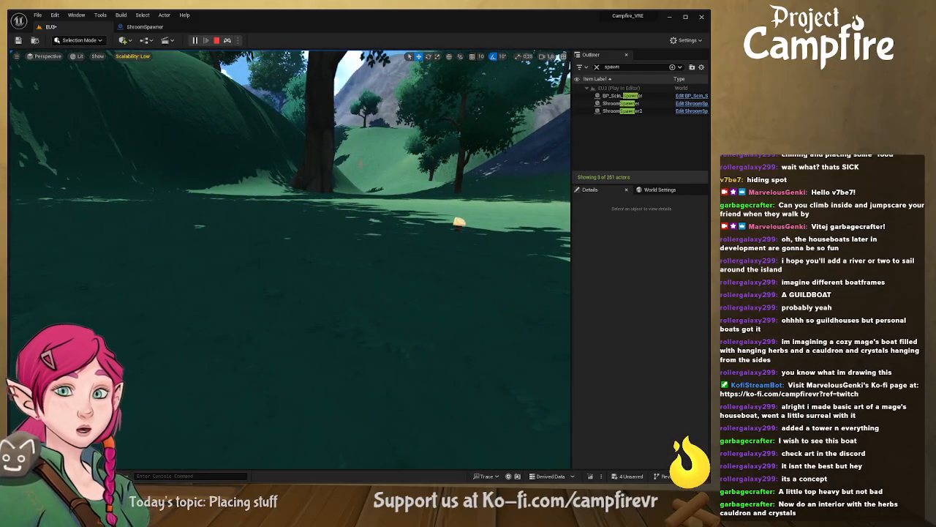
key("s")
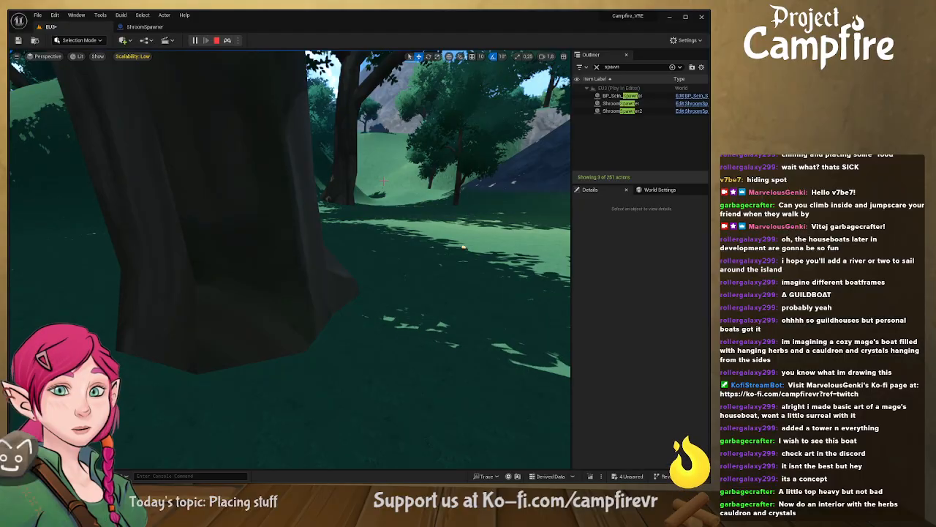
left_click(218, 41)
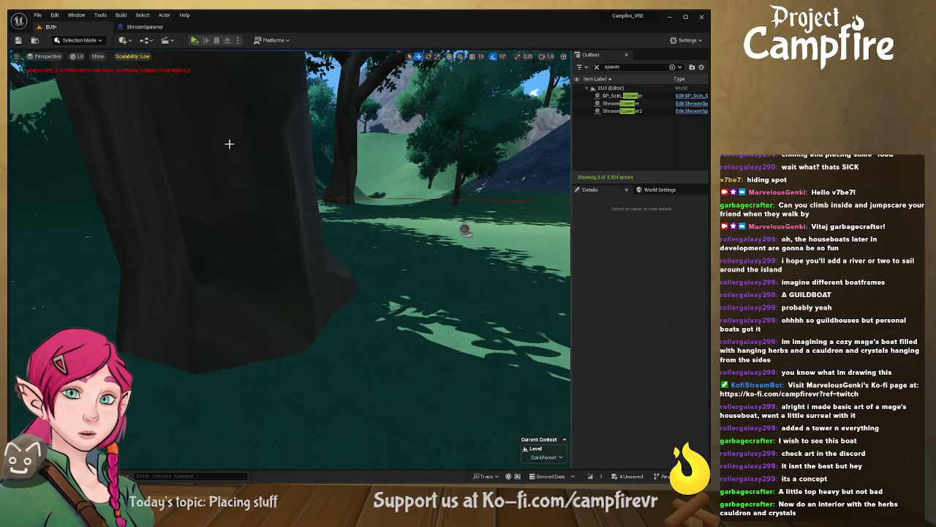
Step: Delete the two wrapped sticks standing on the empty wooden market stall's counter in the town
key("w")
right_click_drag(395, 169, 352, 209)
key("e")
scroll(395, 169, "up", 2)
key("w")
key("w")
key("w")
key("w")
key("w")
key("w")
key("s")
scroll(354, 214, "down", 2)
key("w")
key("w")
key("a")
scroll(373, 219, "down", 2)
key("w")
key("a")
key("w")
key("w")
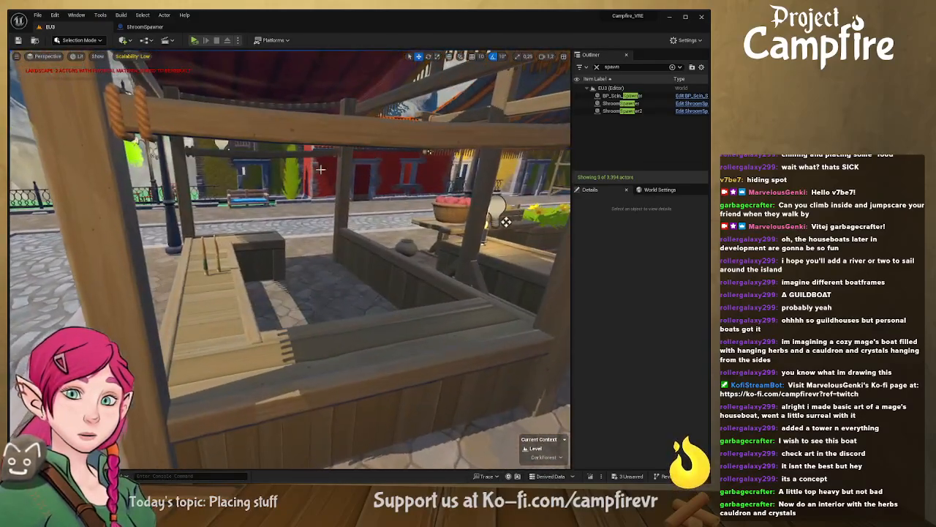
left_click(216, 256)
key("Delete")
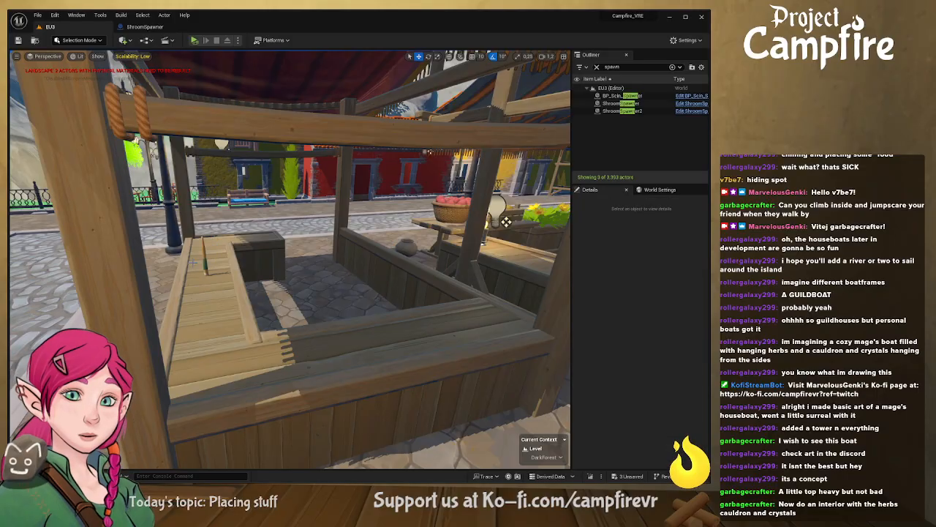
left_click(207, 270)
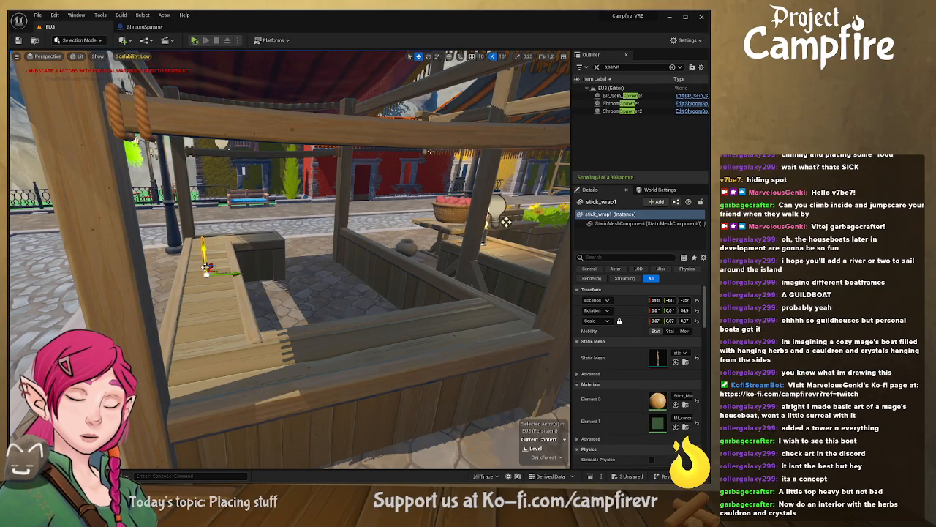
key("Delete")
Step: Place a row of Lumphka mushrooms on the market stall's front counter and save the level
key("ctrl+space")
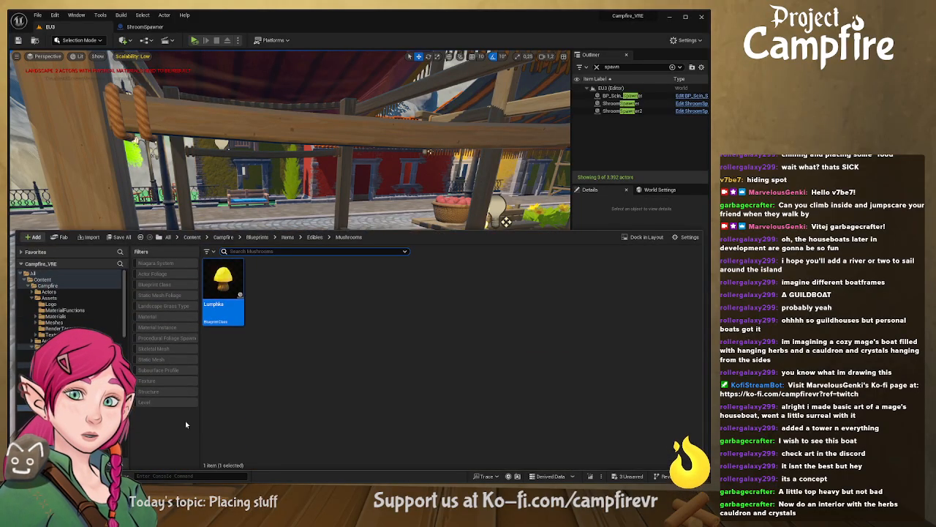
left_click_drag(219, 287, 250, 361)
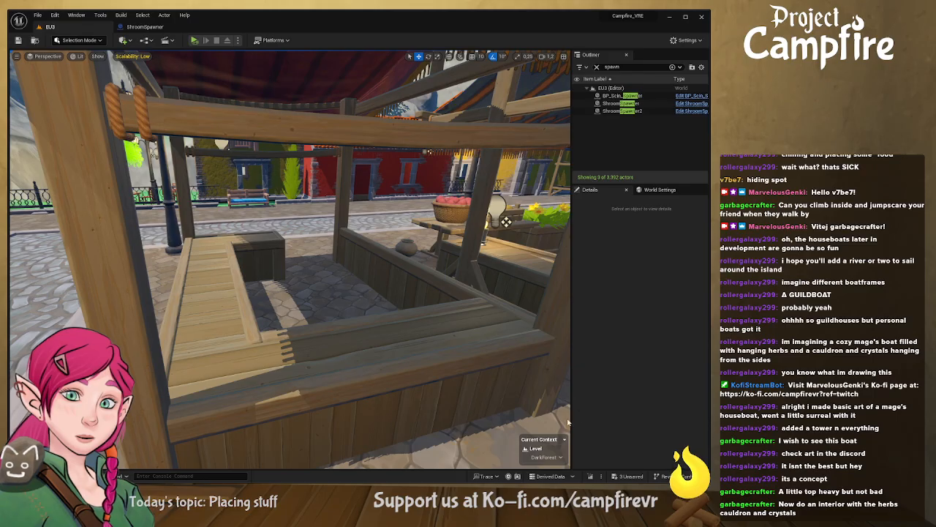
left_click(38, 476)
left_click(221, 272)
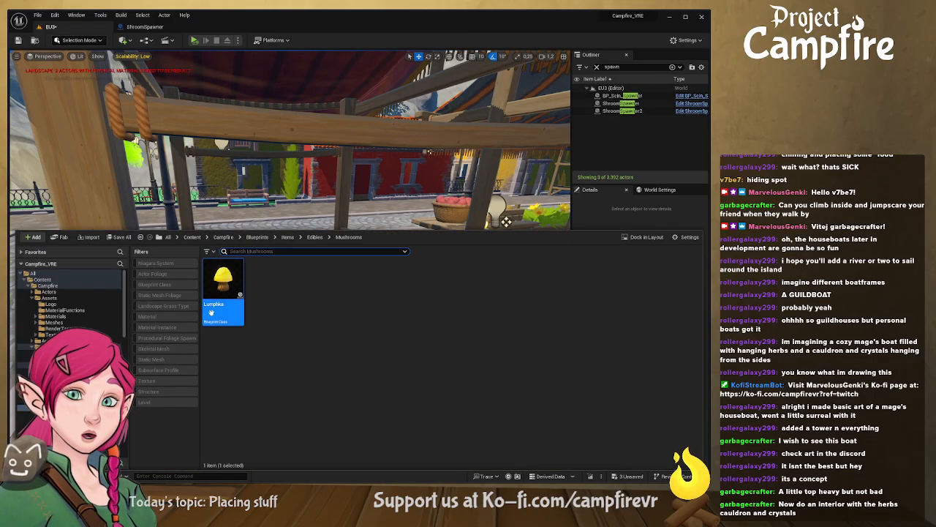
left_click_drag(221, 272, 452, 327)
right_click_drag(451, 327, 527, 325)
left_click(16, 41)
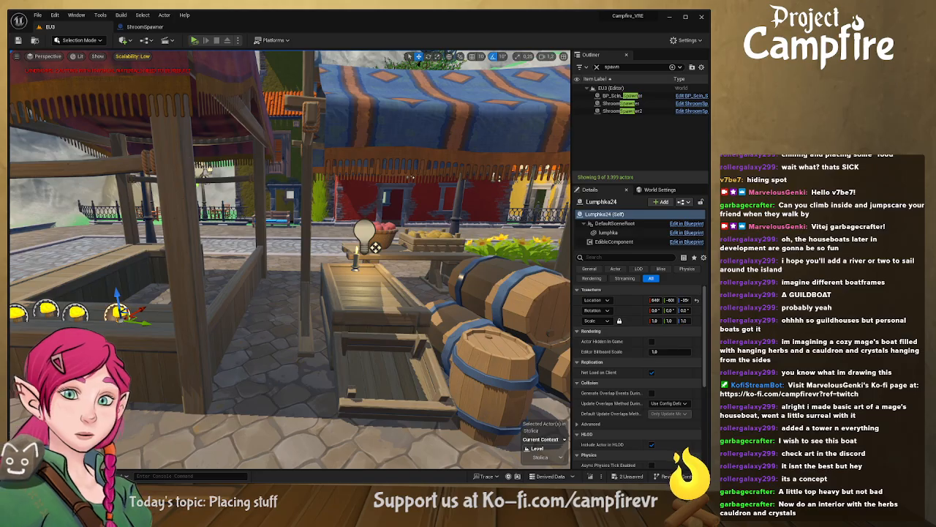
Step: Open the ThirdParty folder in the project content
key("ctrl+space")
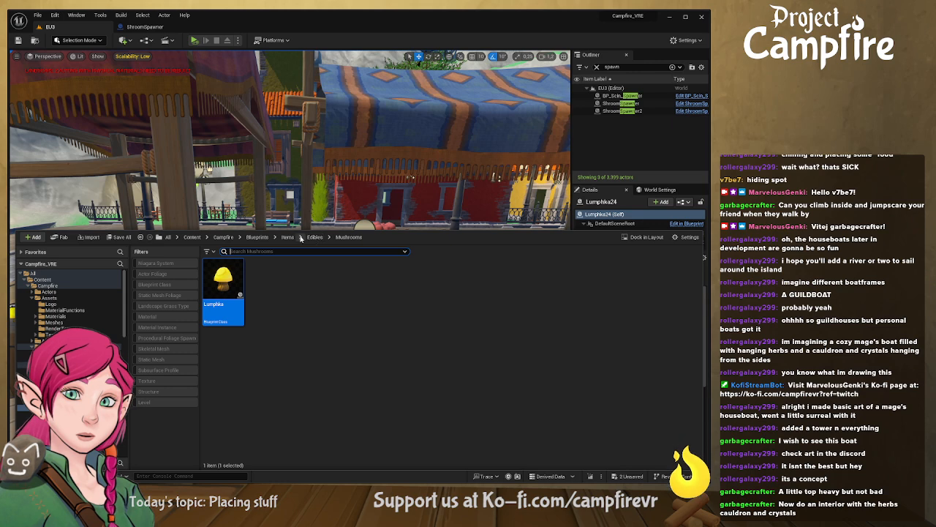
left_click(192, 237)
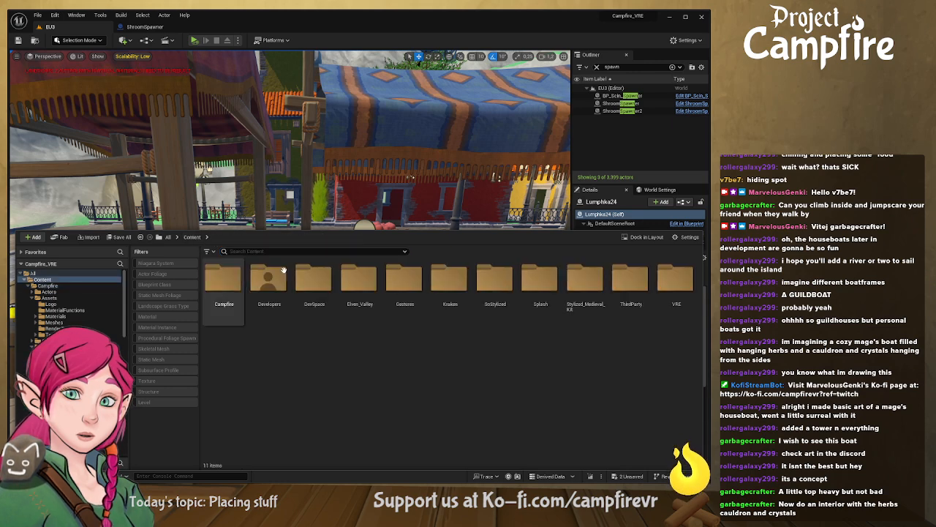
left_click(622, 286)
double_click(622, 286)
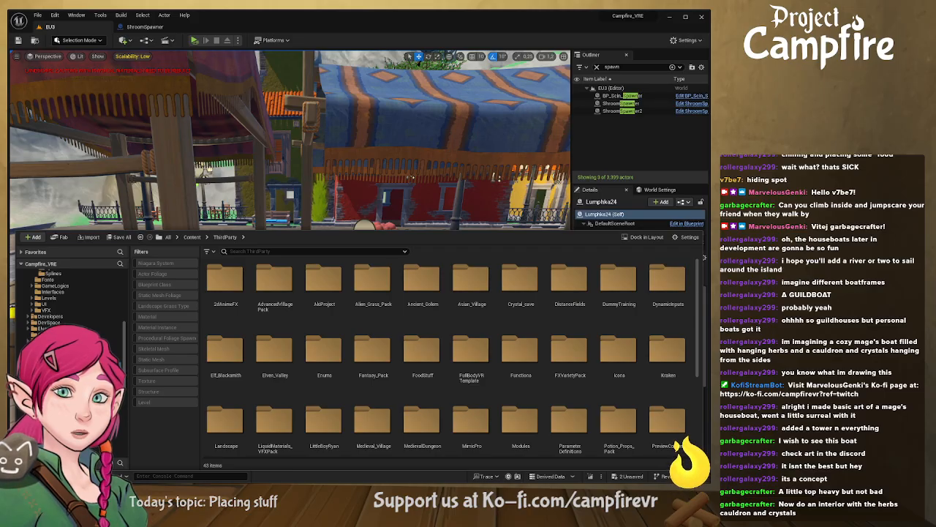
Step: Close the ShroomSpawner blueprint editor
right_click_drag(468, 187, 577, 212)
key("w")
right_click_drag(469, 212, 552, 194)
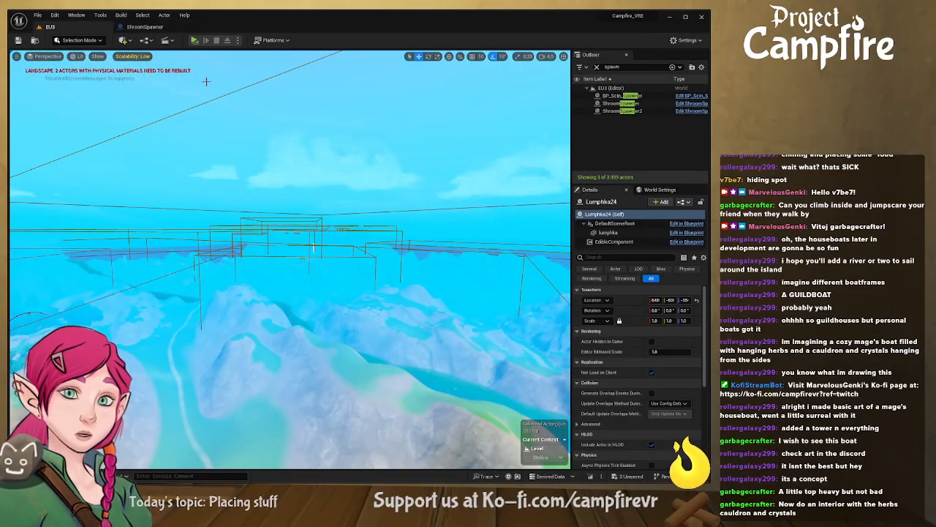
left_click(167, 27)
left_click(188, 27)
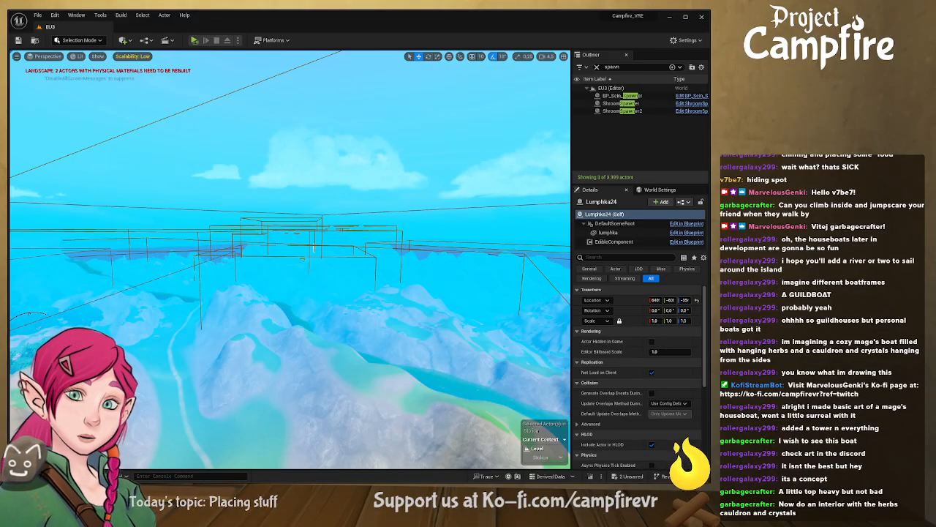
Step: Search the whole project content for "tavern" and open the V1_Tavern blueprint
key("ctrl+space")
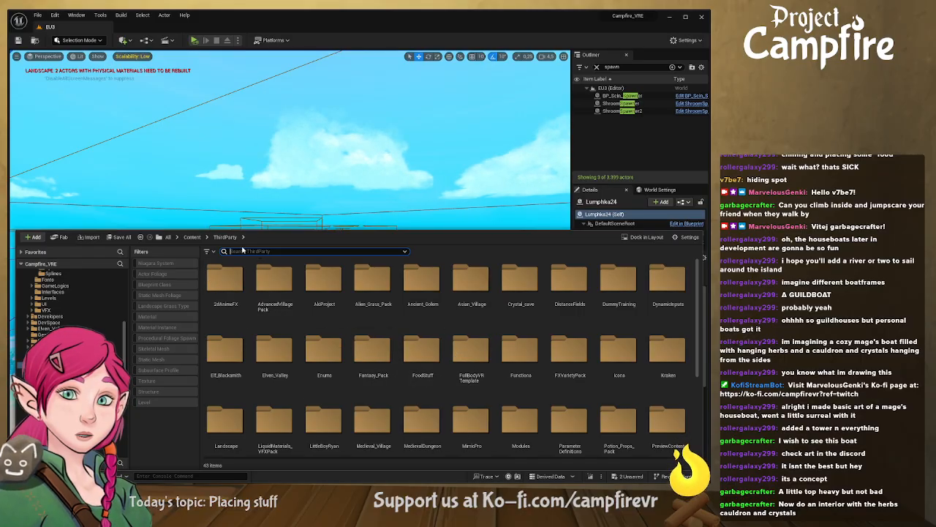
left_click(192, 237)
left_click(242, 252)
type("tavern")
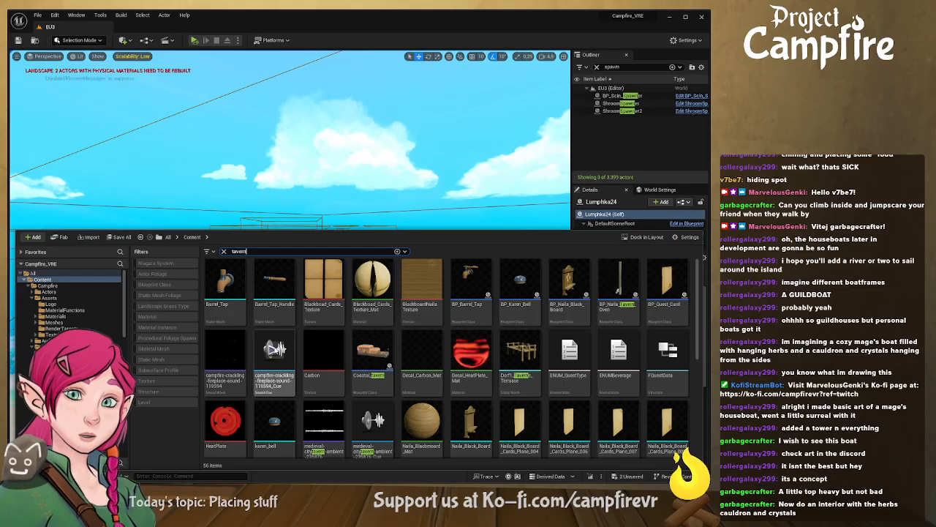
scroll(595, 376, "down", 2)
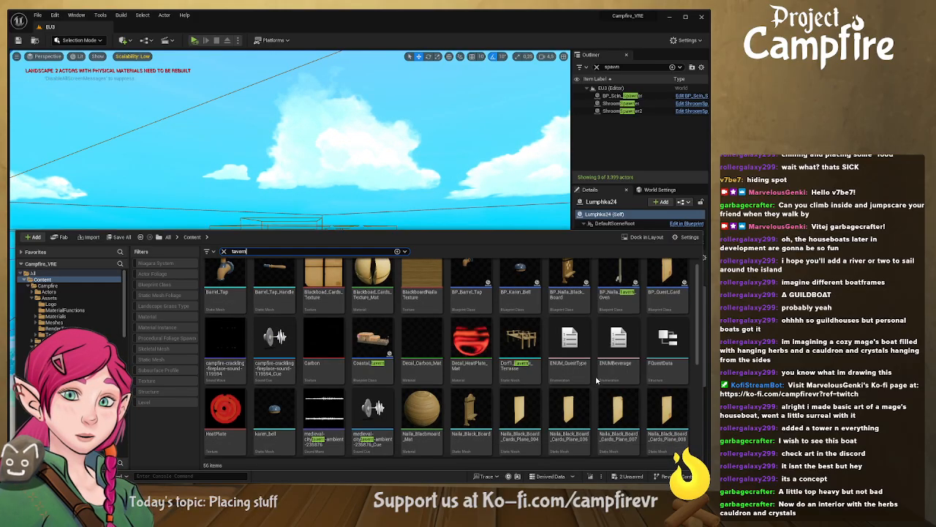
scroll(597, 379, "down", 4)
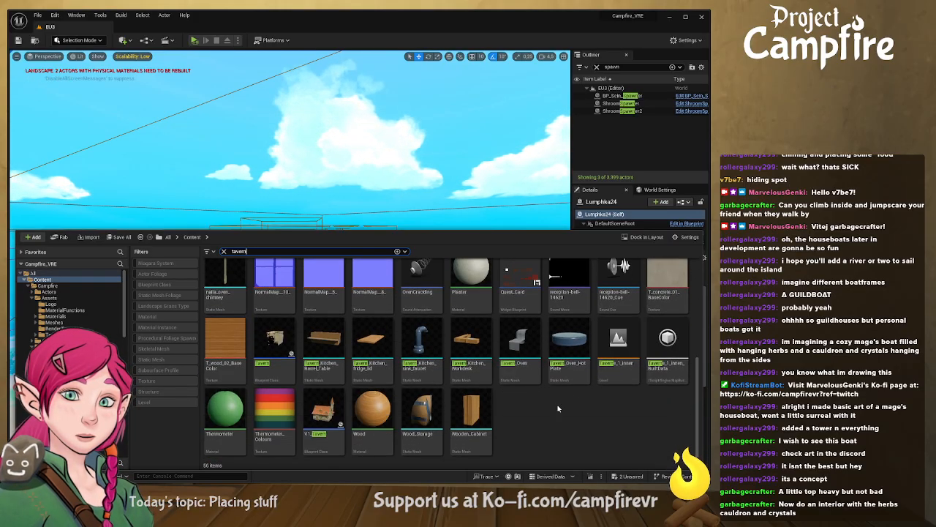
double_click(324, 407)
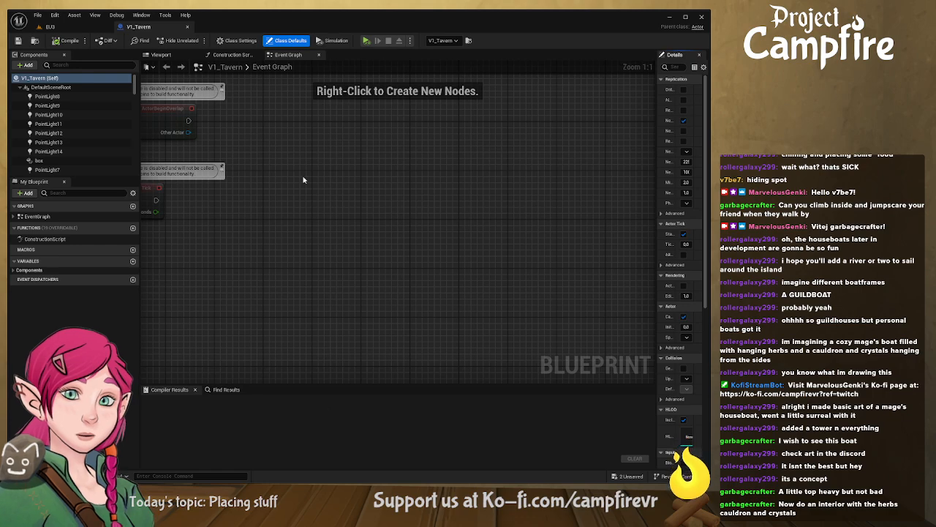
Step: Examine the tavern's interior and bar counter in the V1_Tavern blueprint's 3D view
key("w")
right_click_drag(297, 178, 335, 217)
scroll(307, 191, "up", 3)
key("w")
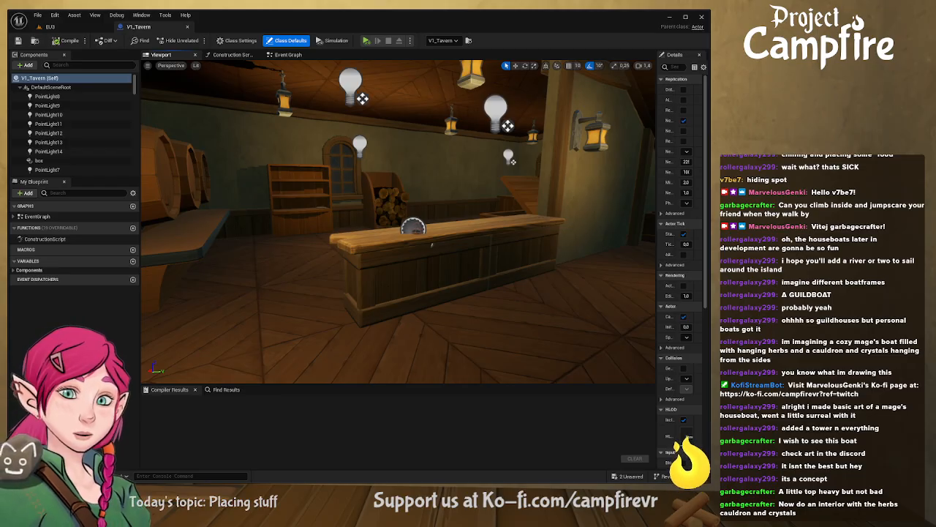
Step: Clear the tavern search and look through the asset packs in the ThirdParty content folder
key("ctrl+space")
left_click(223, 238)
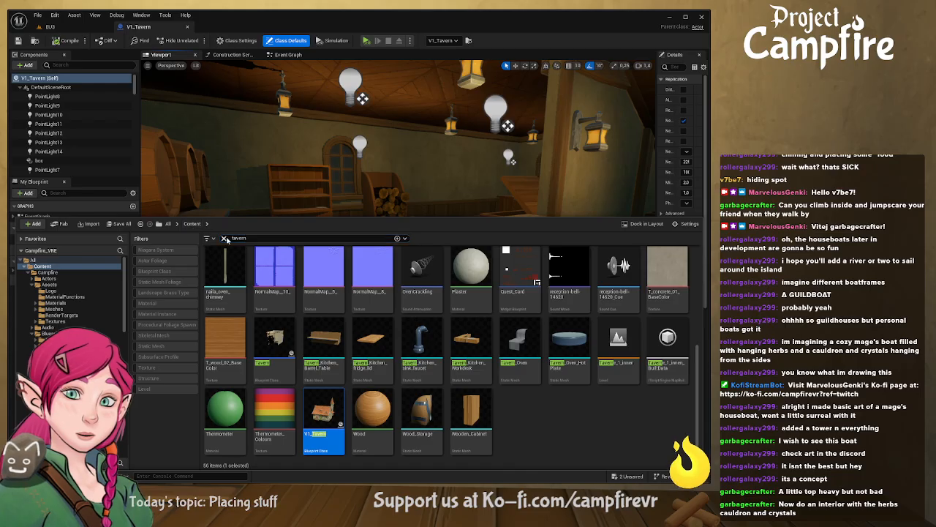
left_click(167, 224)
left_click(223, 269)
double_click(224, 269)
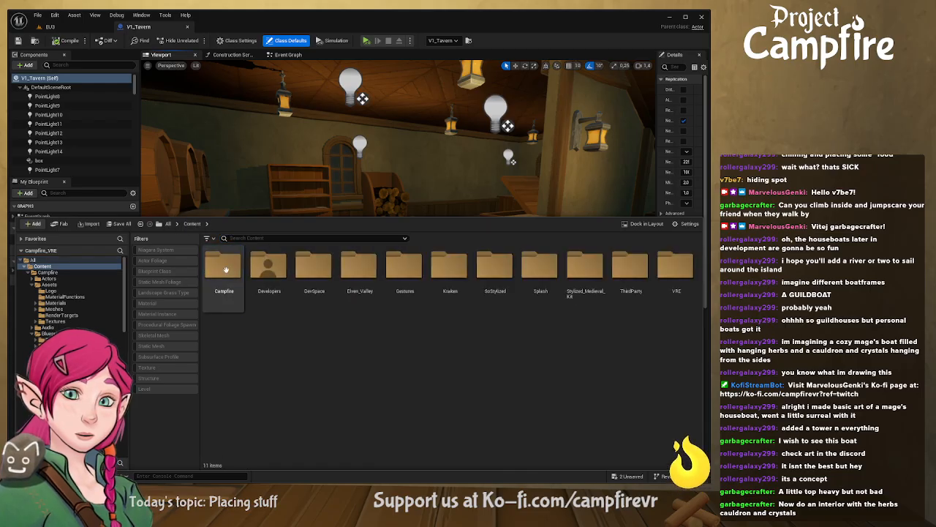
double_click(630, 269)
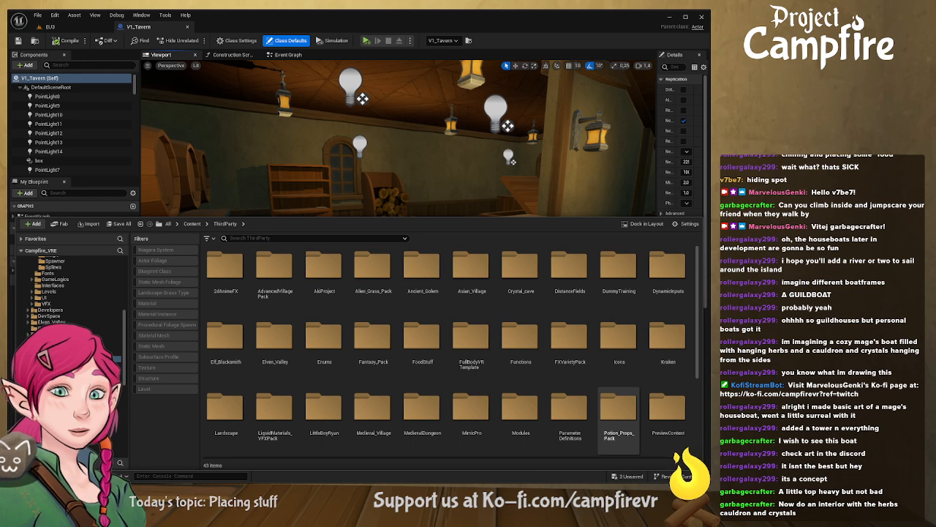
scroll(619, 413, "down", 2)
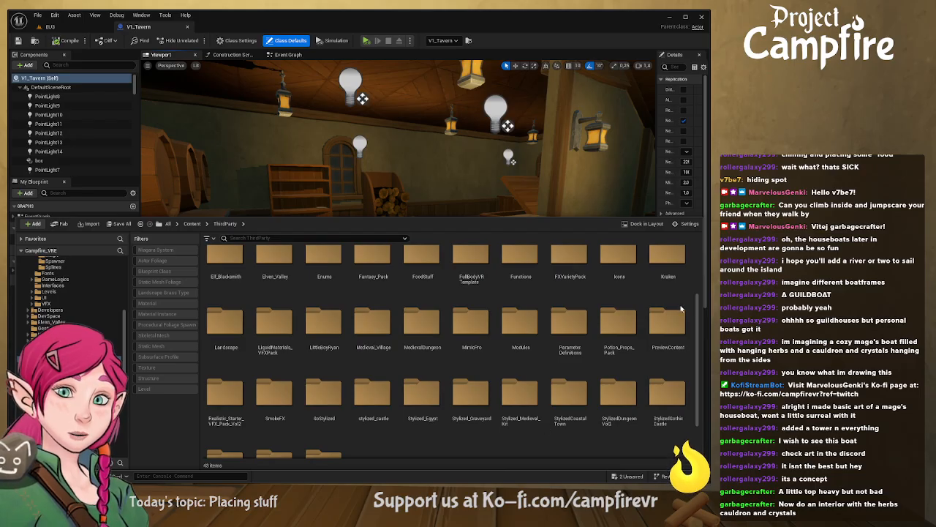
key("ctrl+space")
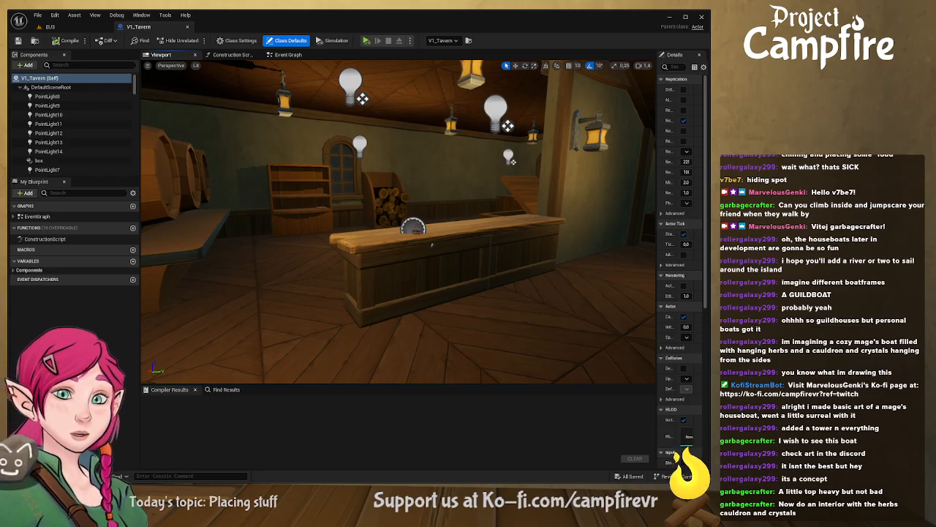
key("ctrl+space")
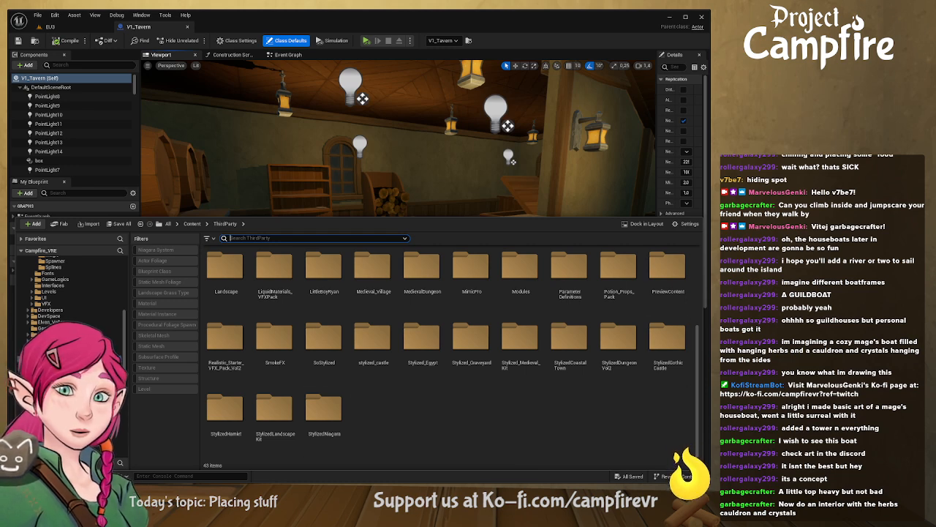
left_click(384, 429)
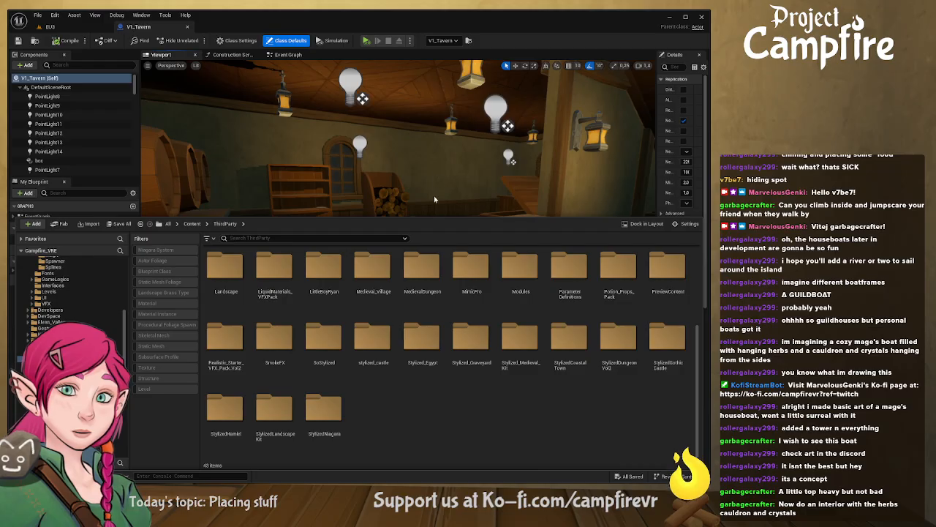
Step: Create a PotionProps folder in the ThirdParty folder and bring the potion prop static meshes into its Meshes subfolder
key("ctrl+shift+n")
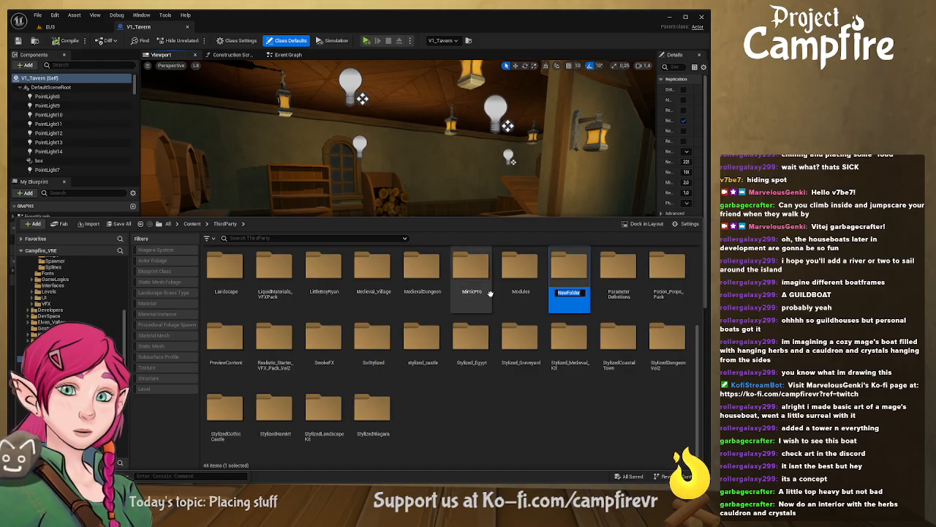
type("PltionPro")
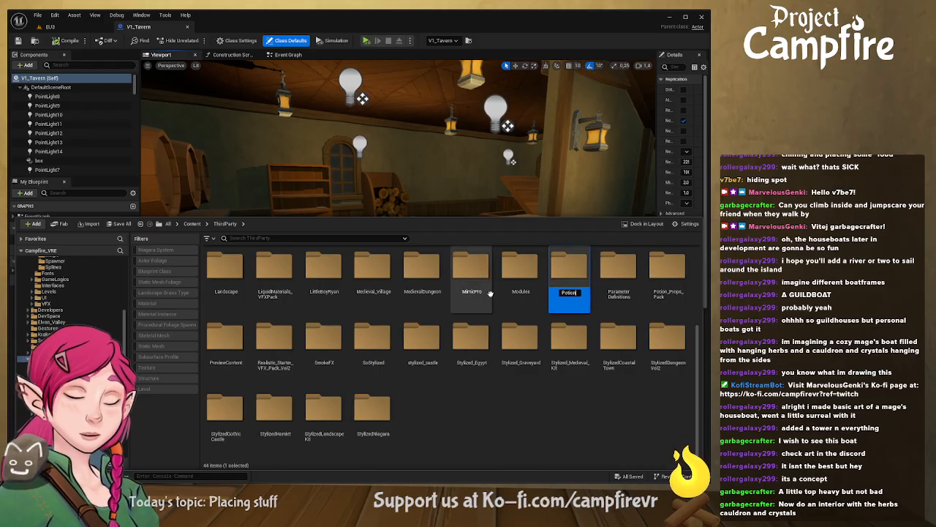
type("ps")
key("Return")
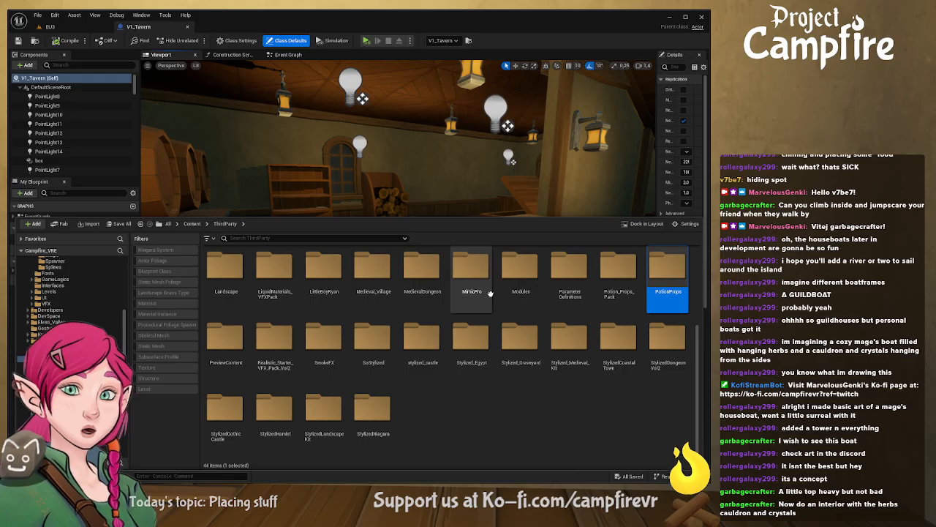
double_click(662, 270)
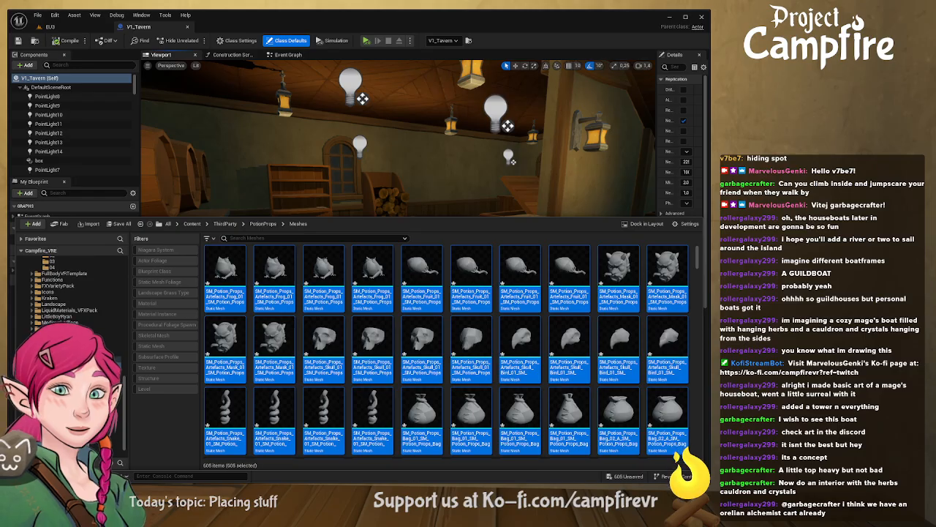
key("ctrl+space")
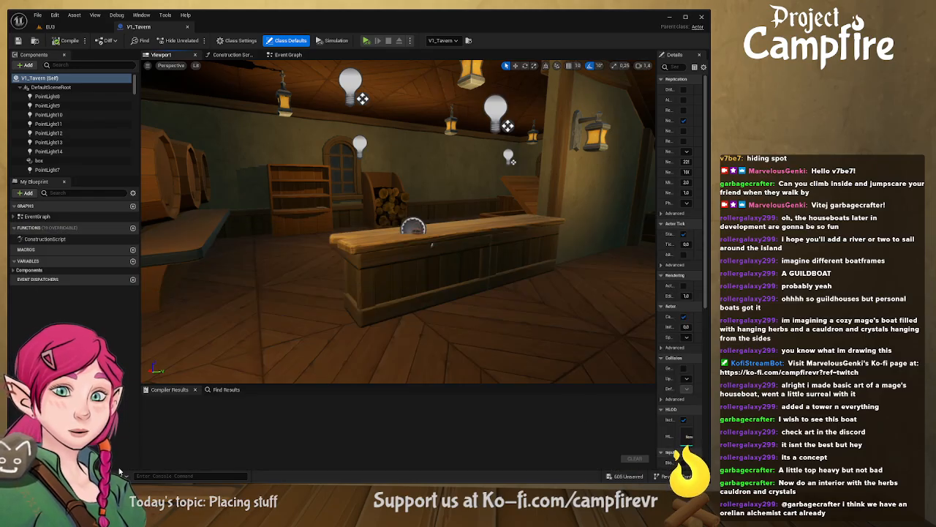
key("ctrl+space")
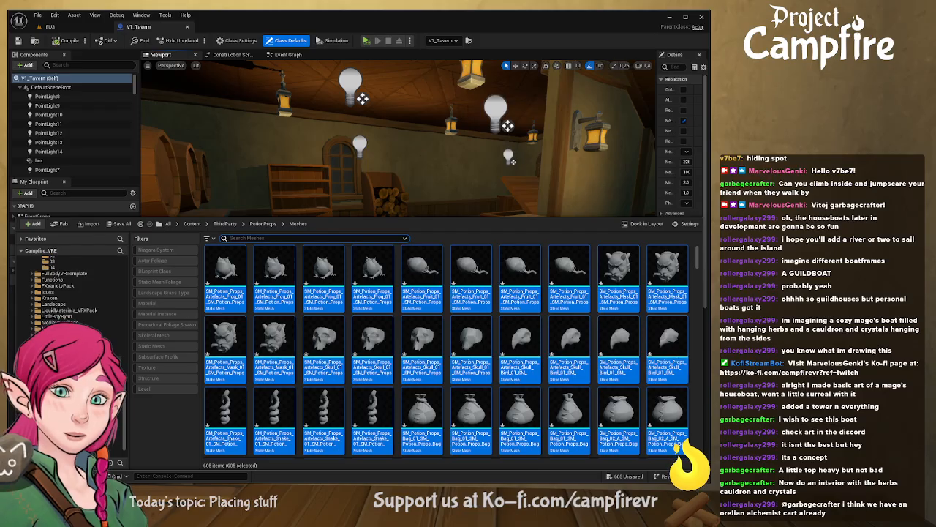
Step: Bring the potion prop textures into the Textures subfolder of PotionProps and clear the texture selection
left_click(263, 224)
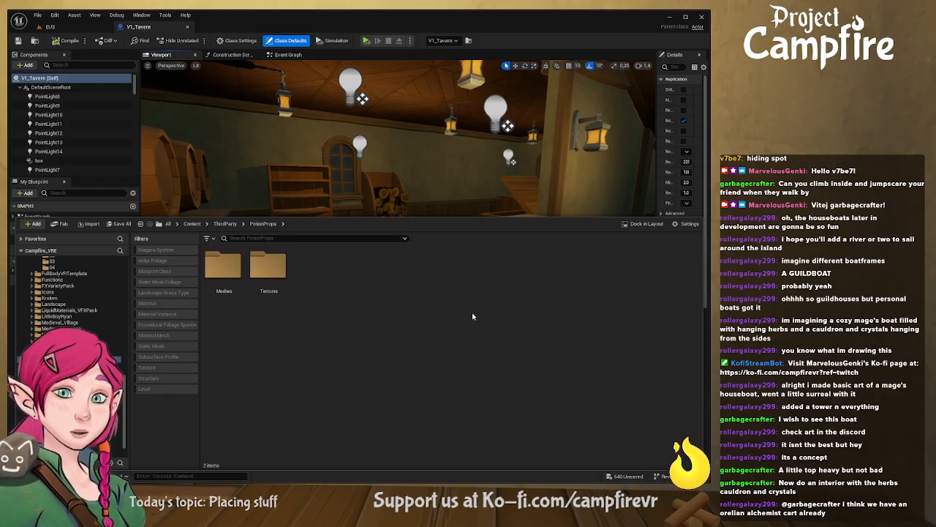
key("ctrl+space")
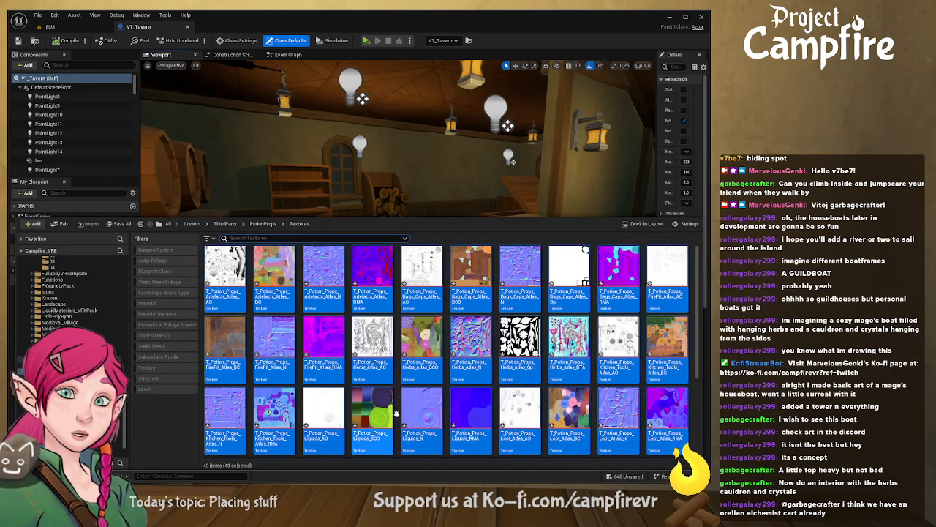
scroll(620, 338, "down", 3)
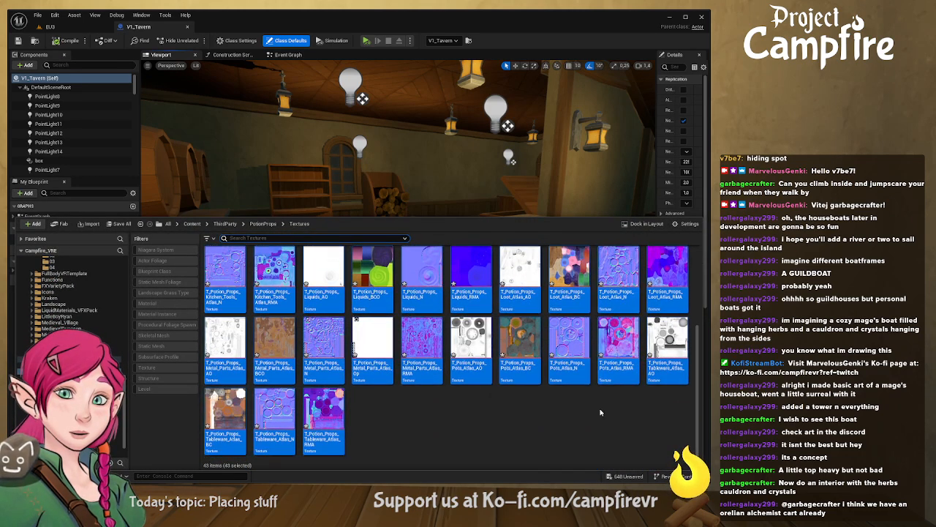
left_click(573, 422)
scroll(479, 431, "up", 3)
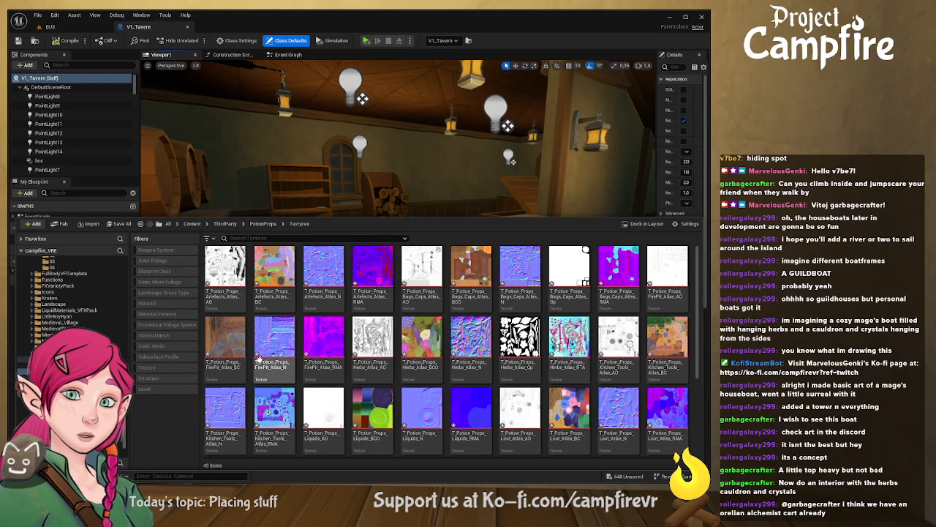
Step: Create a material from the T_Potion_Props_Artefacts_Atlas_BC texture, keeping the suggested name
left_click(272, 300)
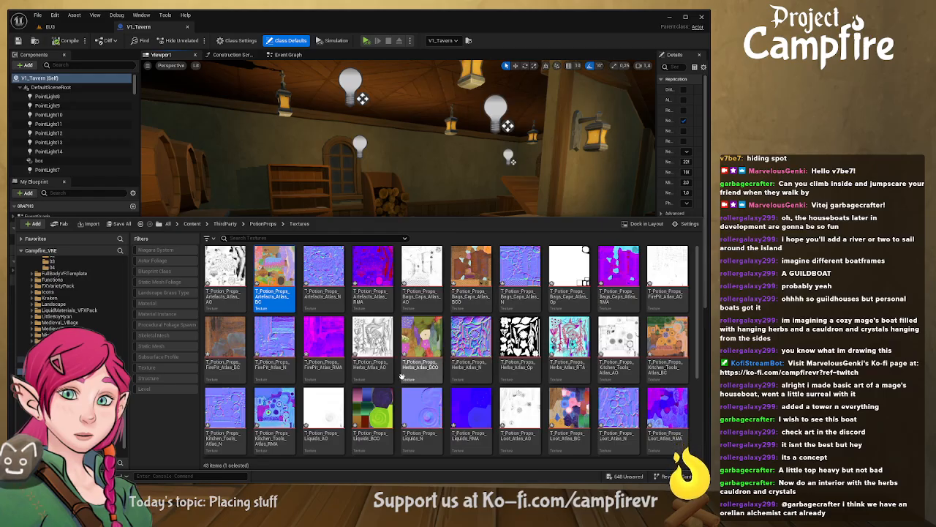
scroll(498, 398, "down", 1)
scroll(453, 381, "up", 1)
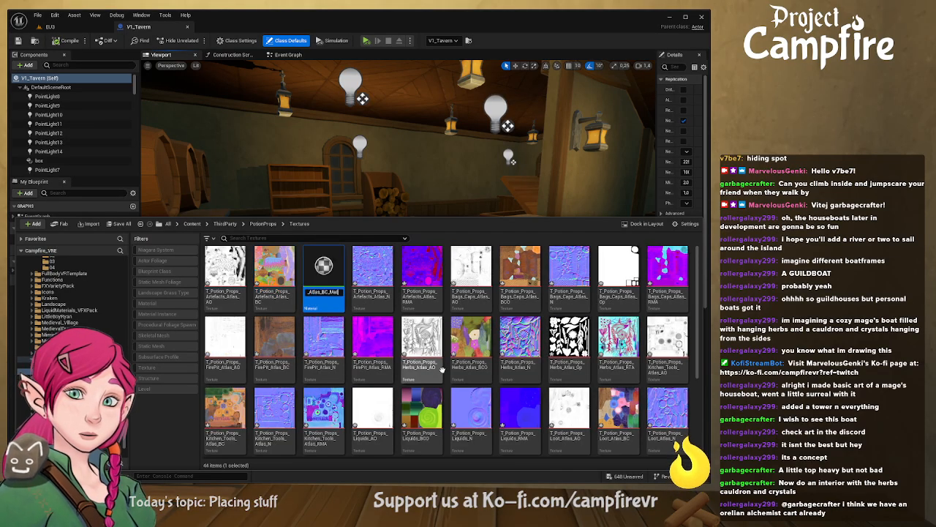
key("Return")
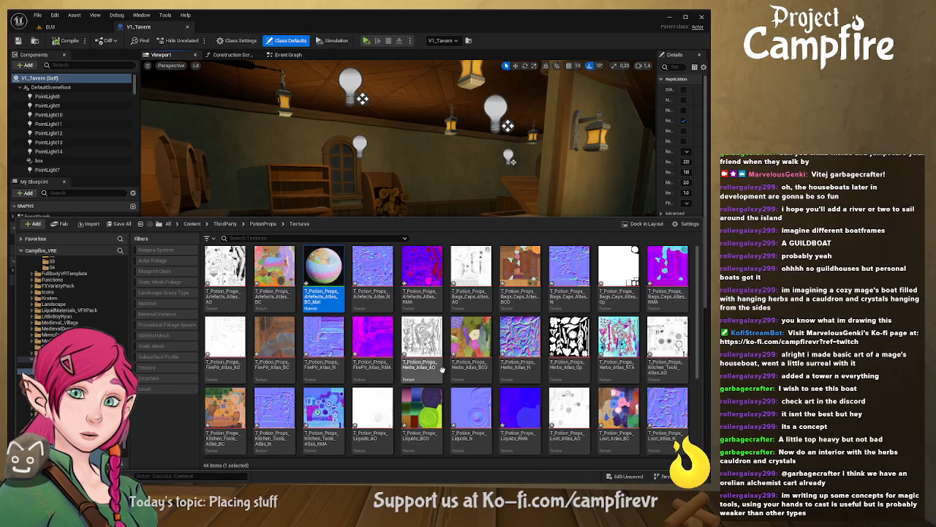
Step: Create a material from the T_Potion_Props_Bags_Caps_Atlas_BCO texture, keeping the suggested name
key("ctrl+space")
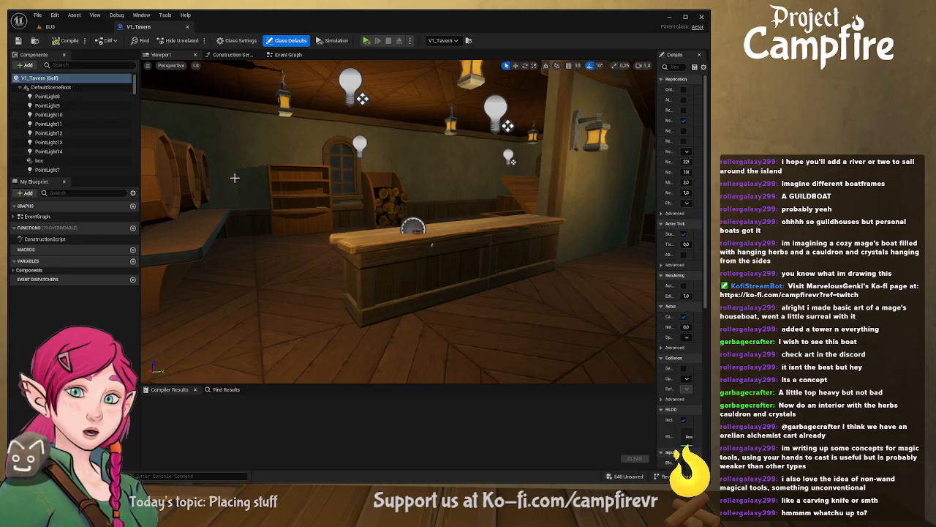
key("ctrl+space")
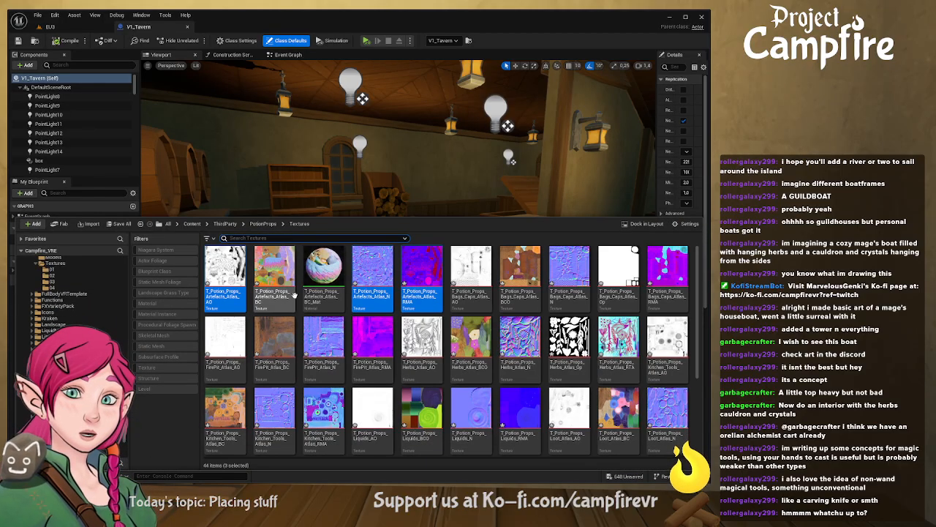
left_click(518, 272)
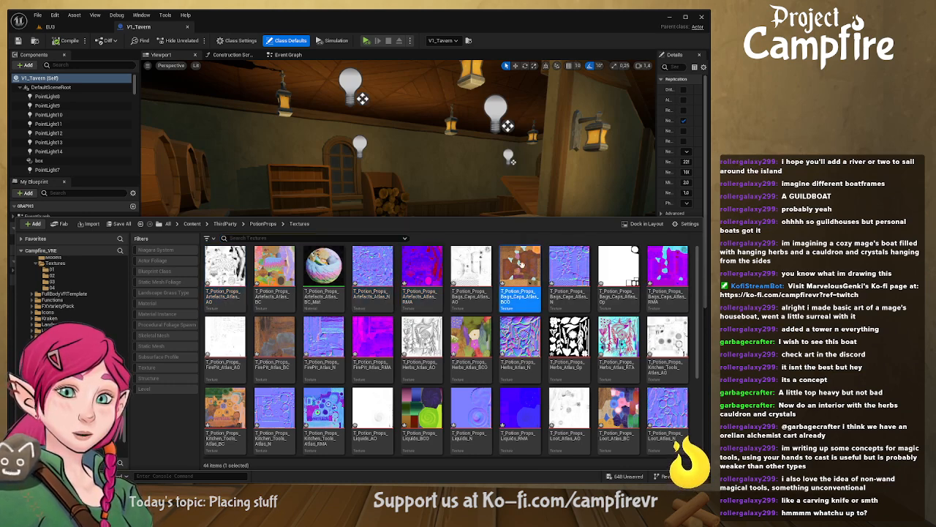
left_click(565, 276)
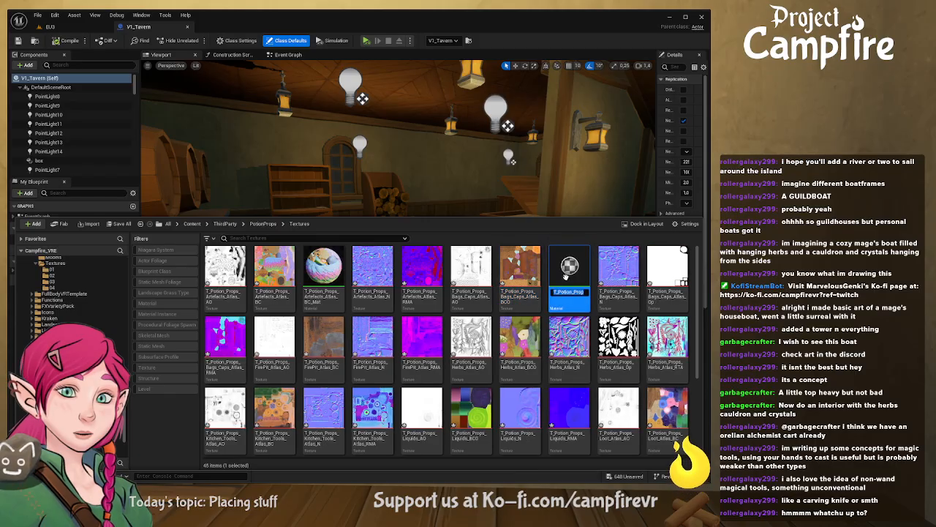
key("Return")
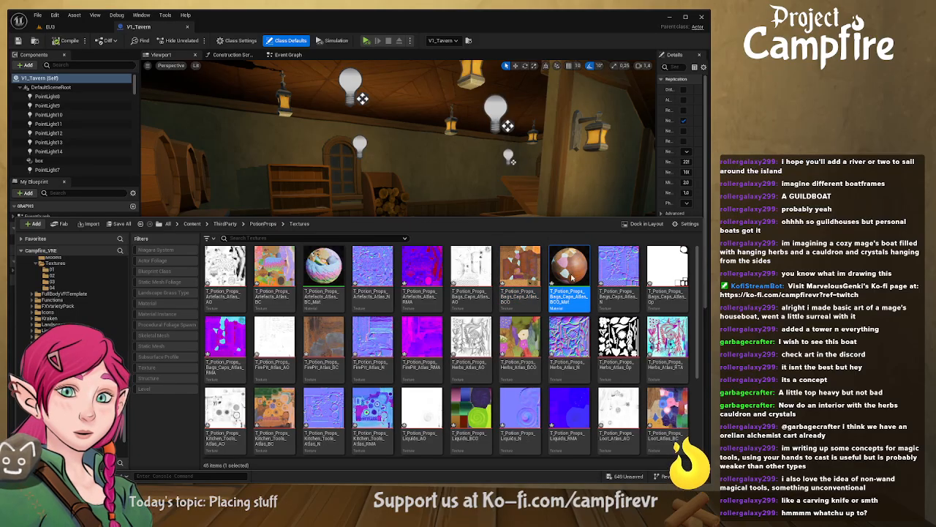
Step: Create a material from the T_Potion_Props_Herbs_Atlas_BCO texture in the PotionProps Textures folder
key("ctrl+space")
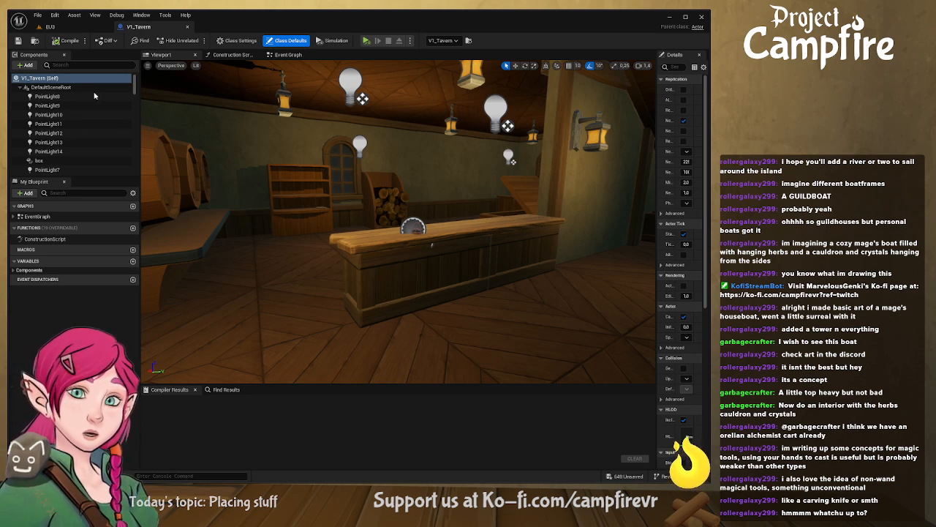
key("ctrl+space")
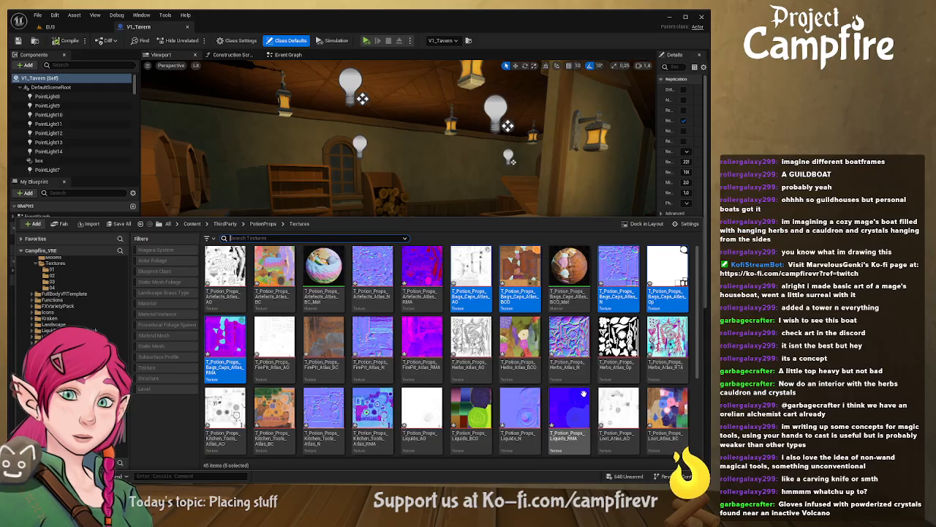
left_click(505, 339)
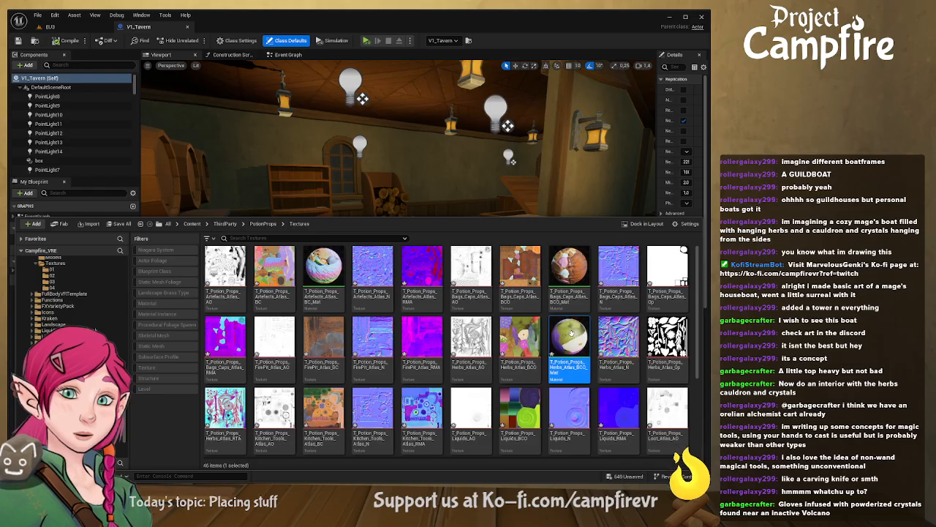
Step: Open the PotionProps Meshes folder and look through the prop meshes from the artefacts and bottles down to the herbs
key("ctrl+space")
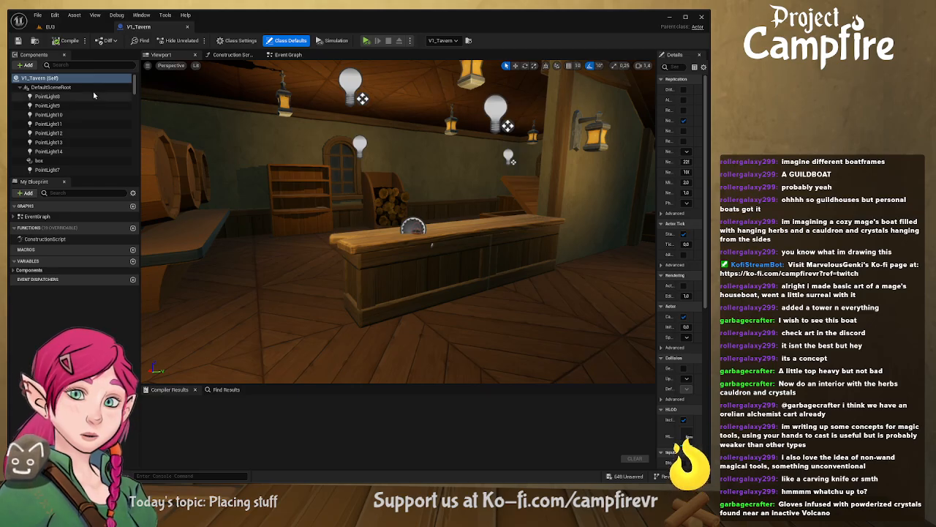
key("ctrl+space")
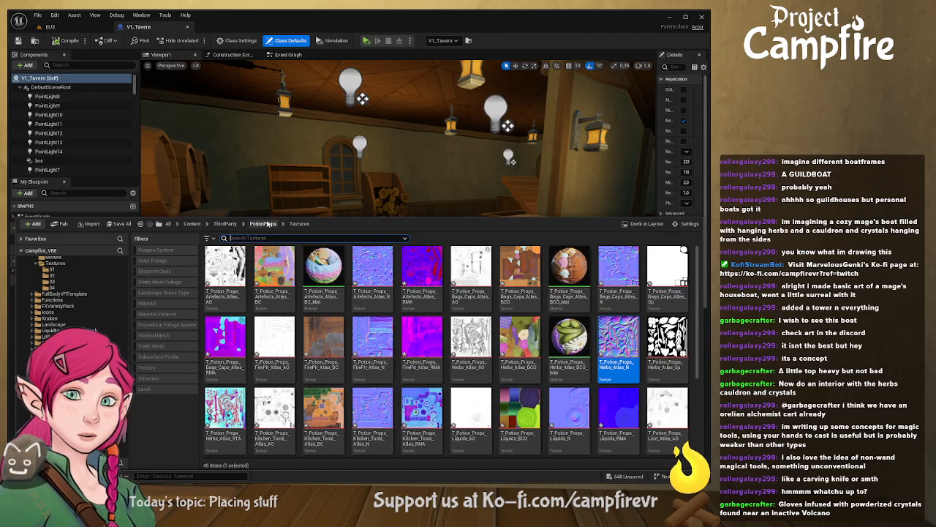
left_click(263, 224)
double_click(223, 267)
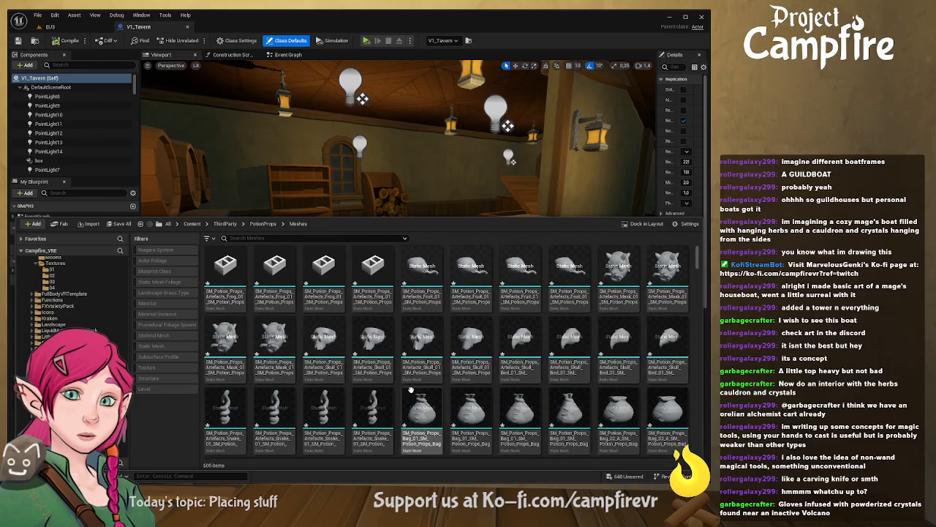
scroll(669, 367, "down", 6)
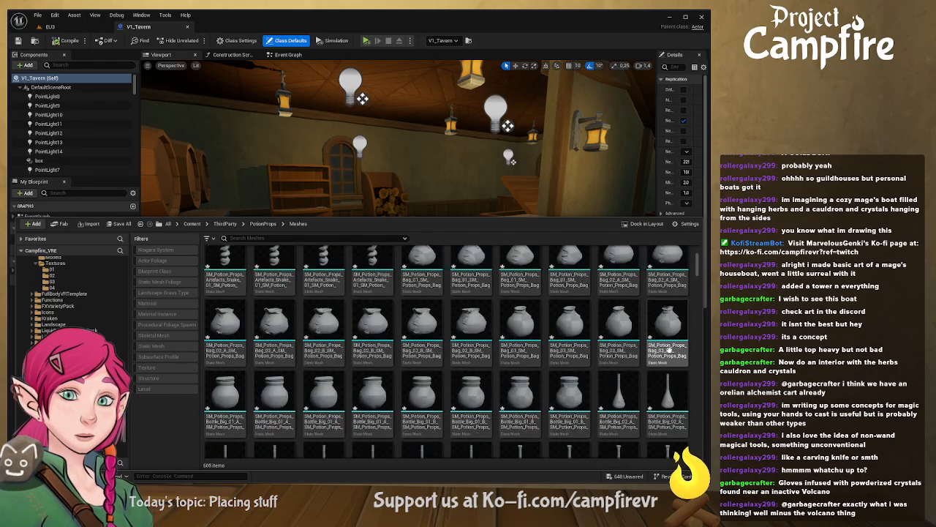
scroll(662, 358, "down", 5)
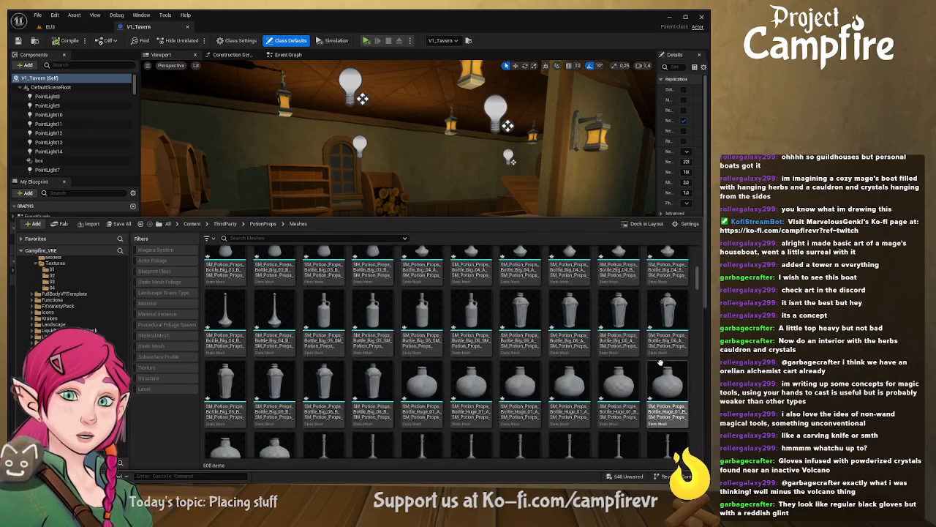
scroll(660, 362, "down", 6)
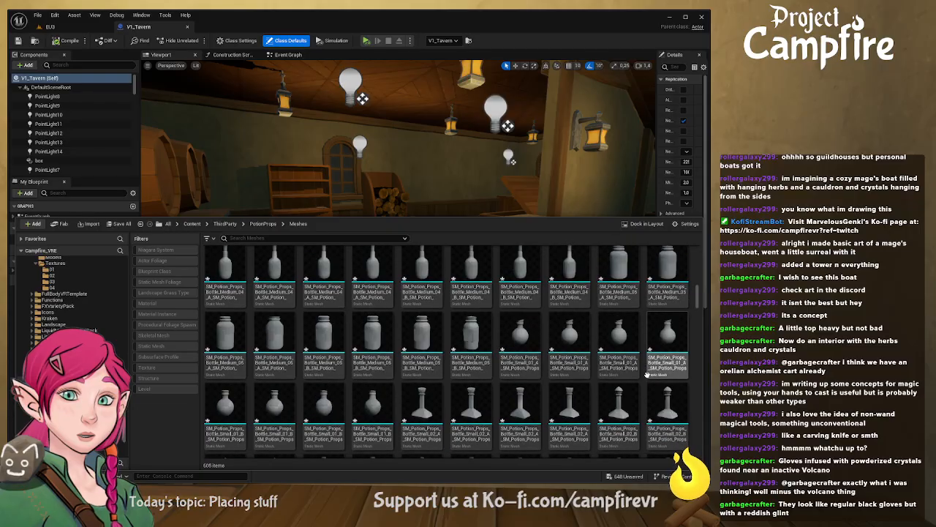
scroll(648, 377, "down", 5)
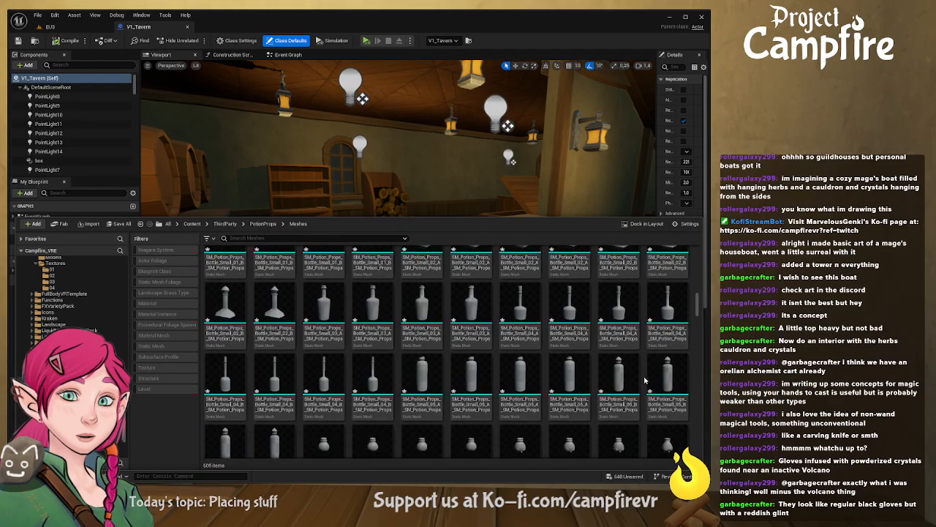
scroll(645, 379, "down", 5)
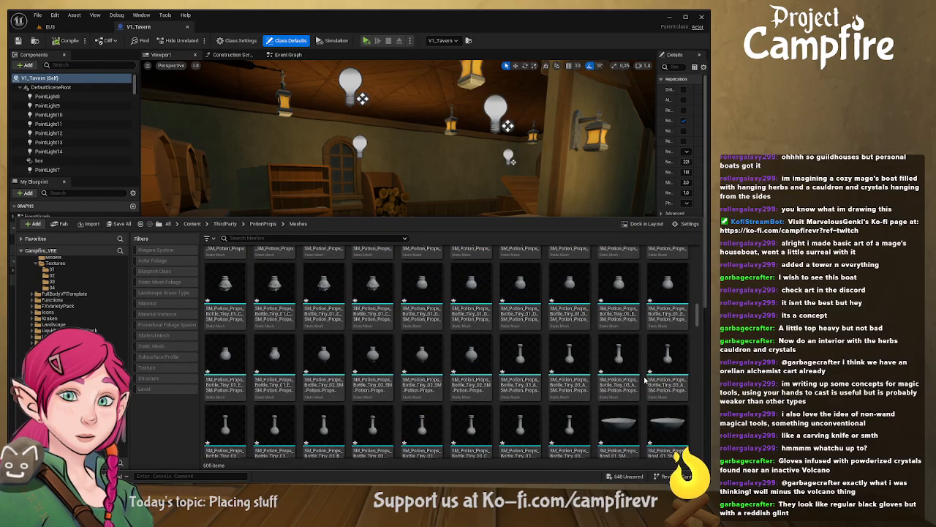
scroll(645, 379, "down", 5)
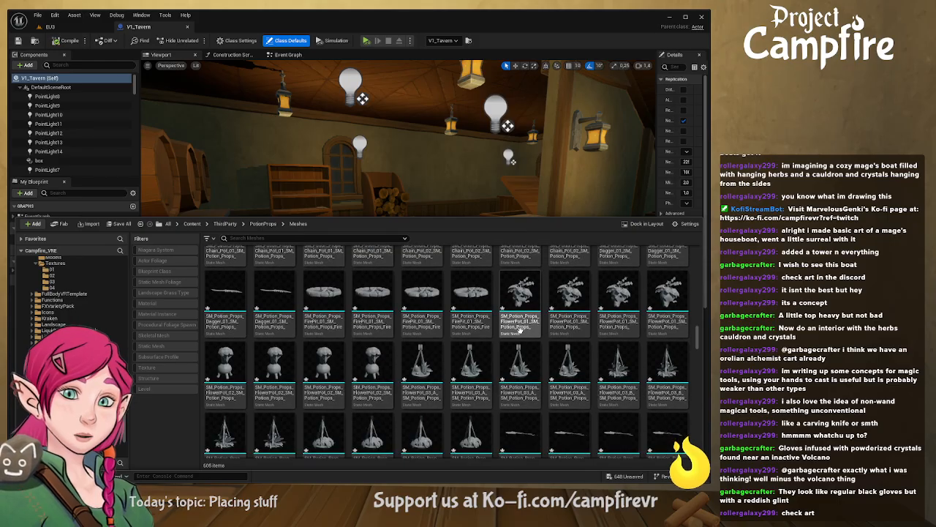
scroll(564, 353, "down", 2)
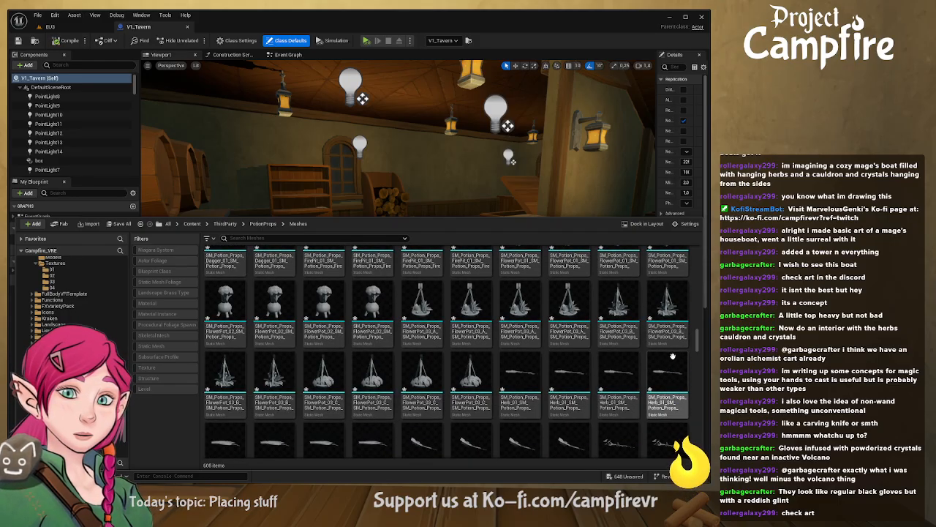
scroll(691, 351, "down", 1)
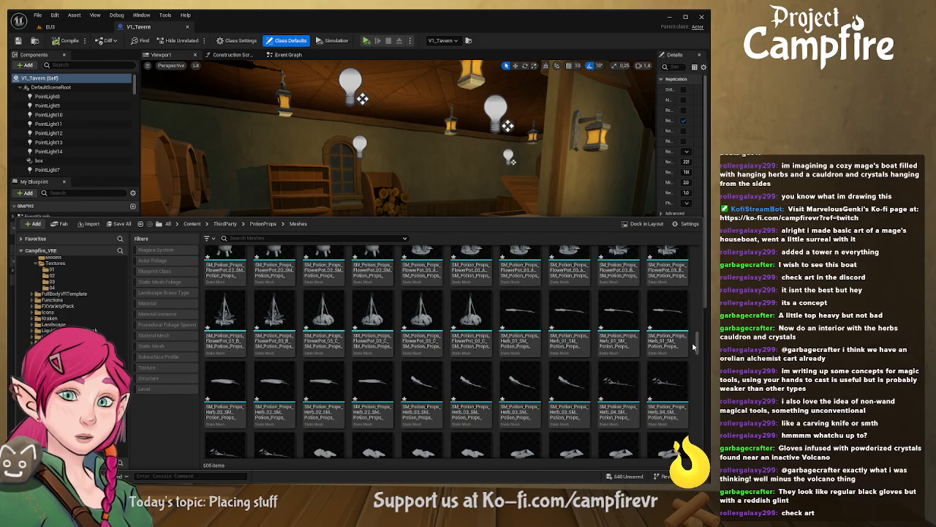
Step: Open a hanging ceiling herb broom mesh and assign the Bags_Caps atlas material to Element 0 and the Herbs atlas material to Element 1
left_click(524, 312)
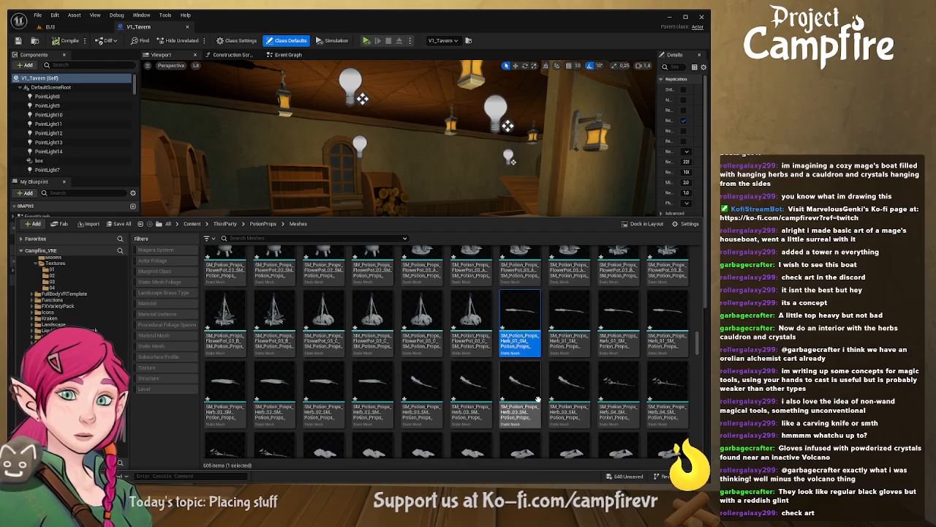
scroll(640, 394, "down", 1)
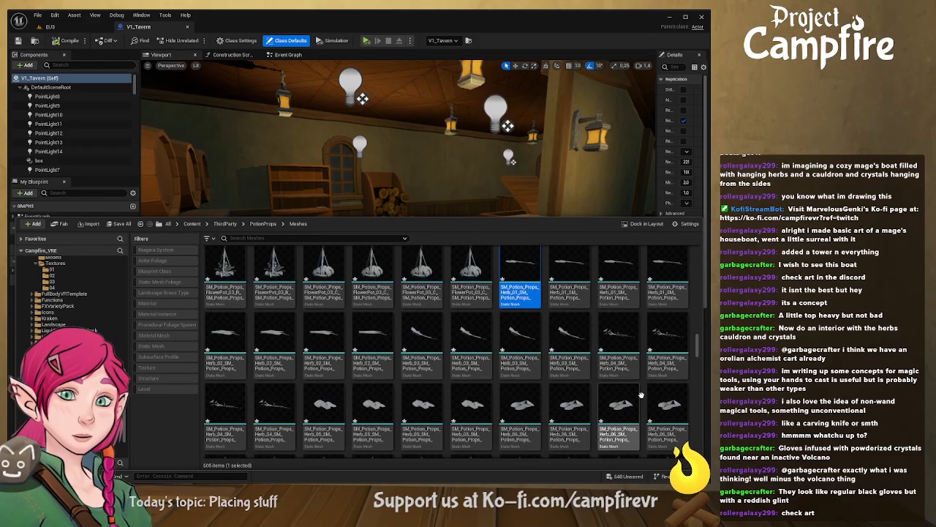
scroll(636, 399, "down", 1)
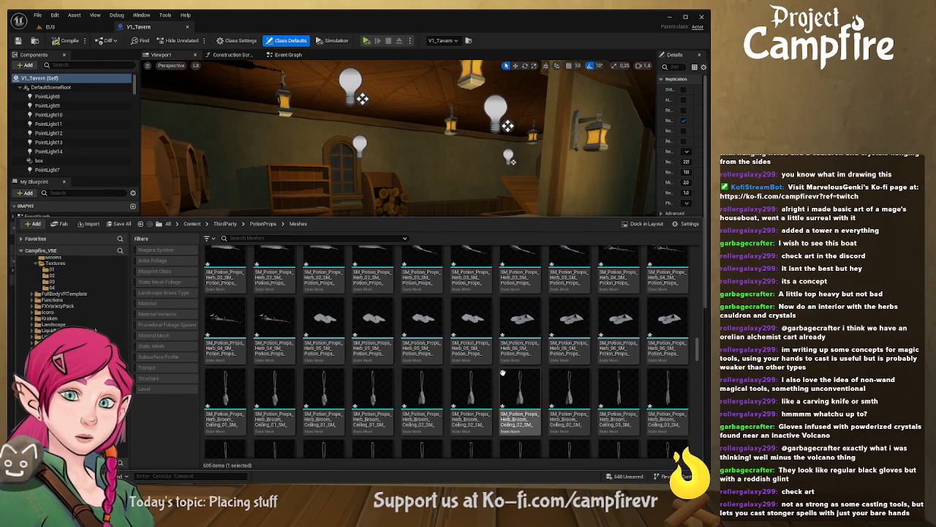
left_click_drag(233, 390, 431, 245)
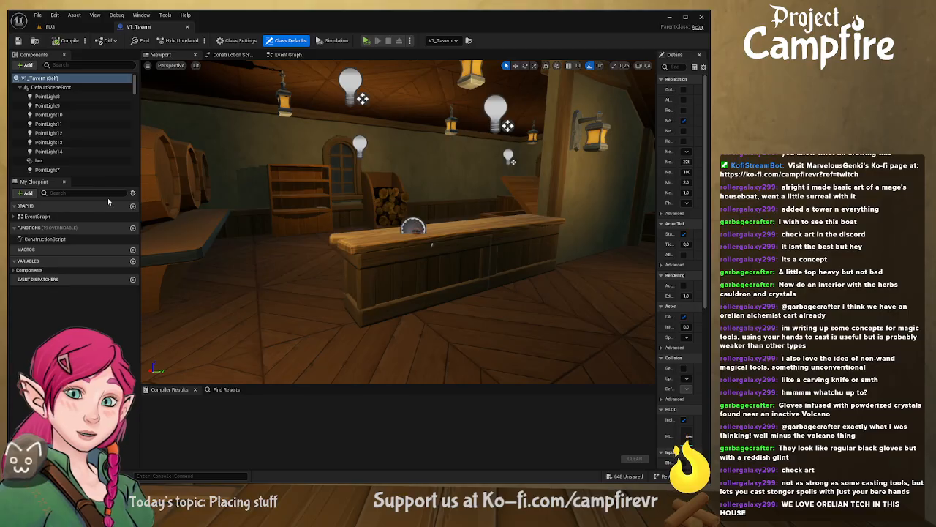
left_click_drag(7, 108, 239, 30)
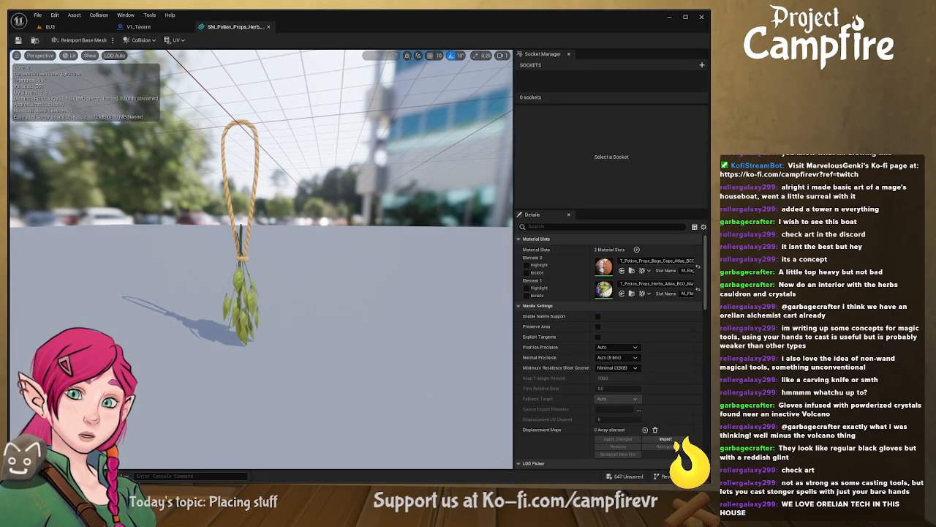
Step: Return to the PotionProps Meshes folder and look through the props from the terrariums, pots and loot back to the wall hooks
key("ctrl+space")
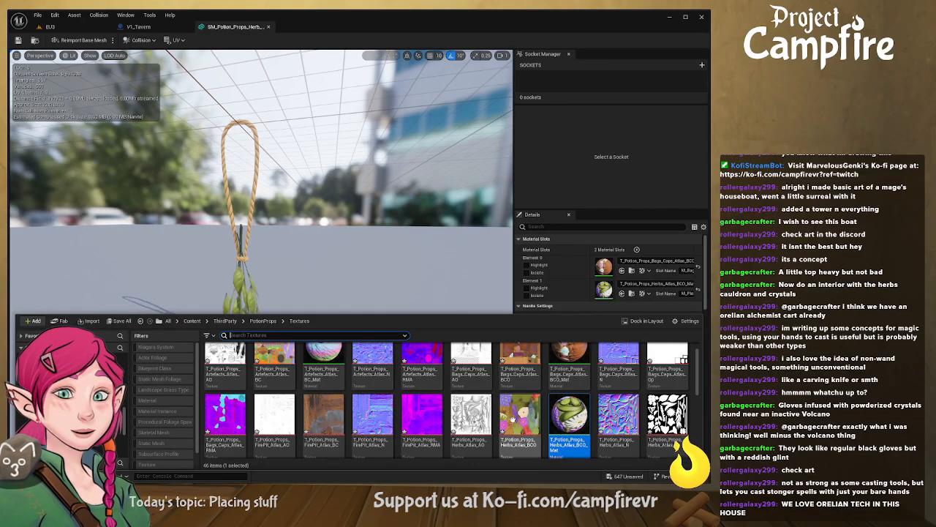
scroll(472, 409, "down", 1)
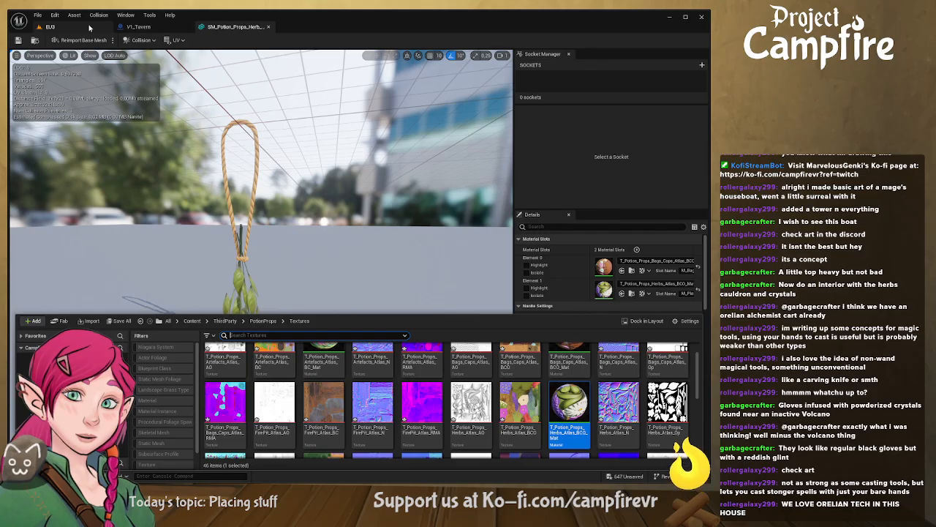
left_click(263, 321)
left_click(236, 367)
double_click(237, 368)
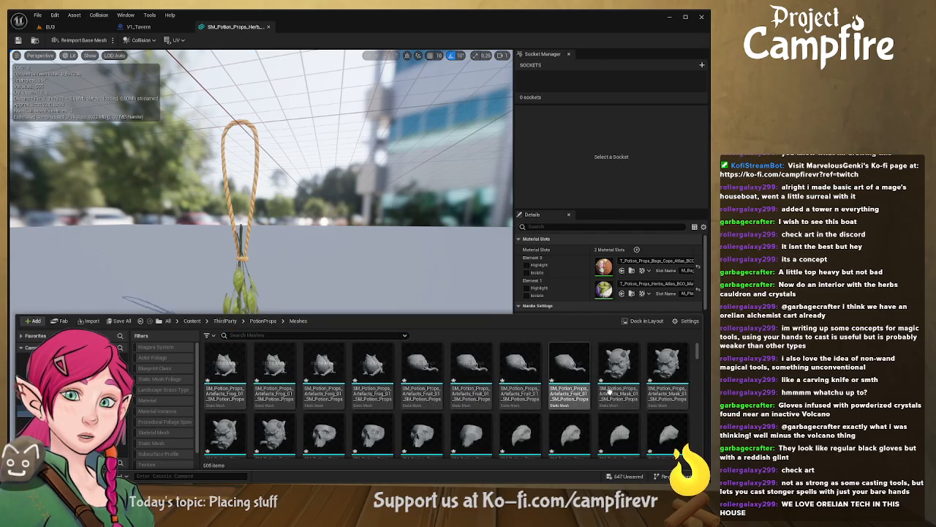
left_click_drag(697, 359, 700, 458)
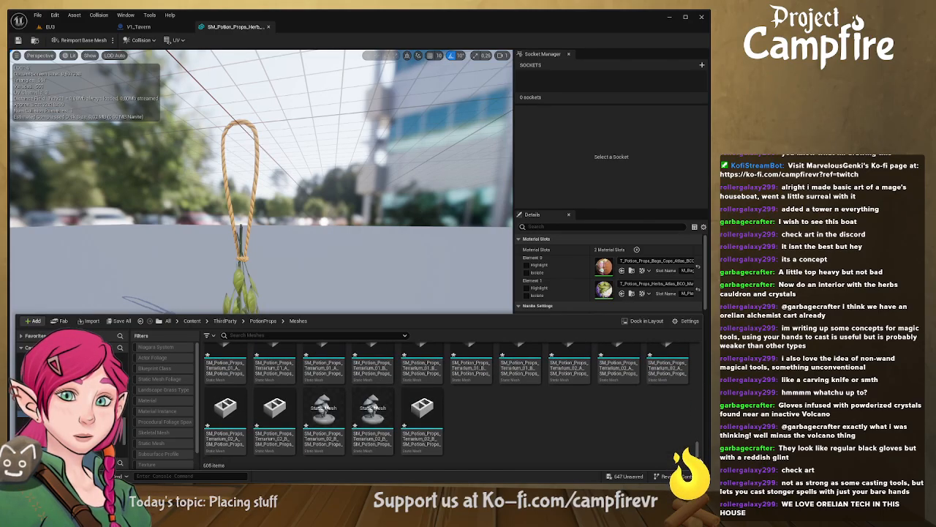
scroll(557, 444, "up", 4)
scroll(644, 435, "up", 2)
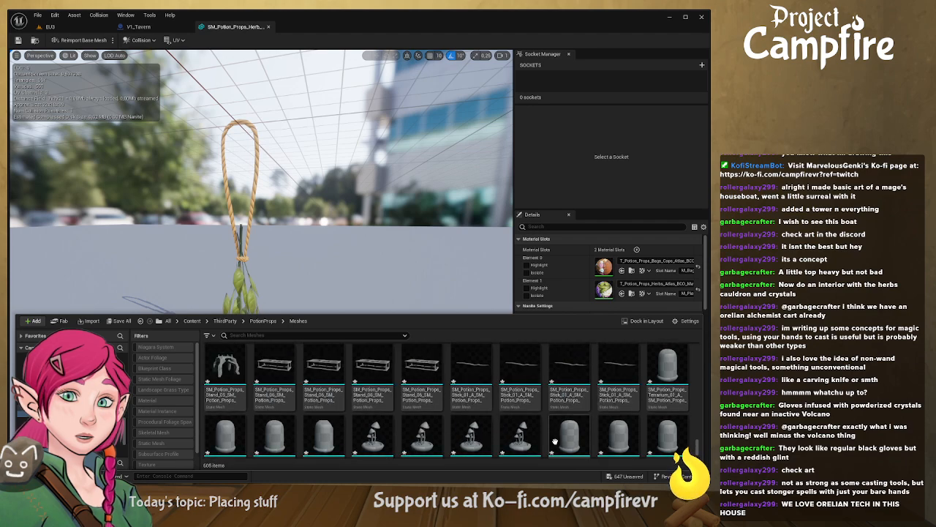
scroll(648, 433, "up", 2)
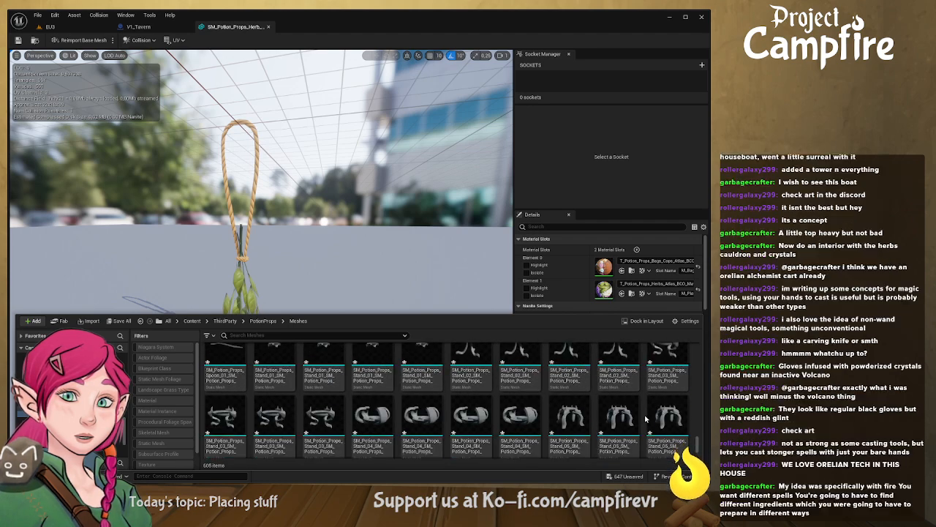
scroll(646, 428, "up", 3)
scroll(646, 419, "up", 4)
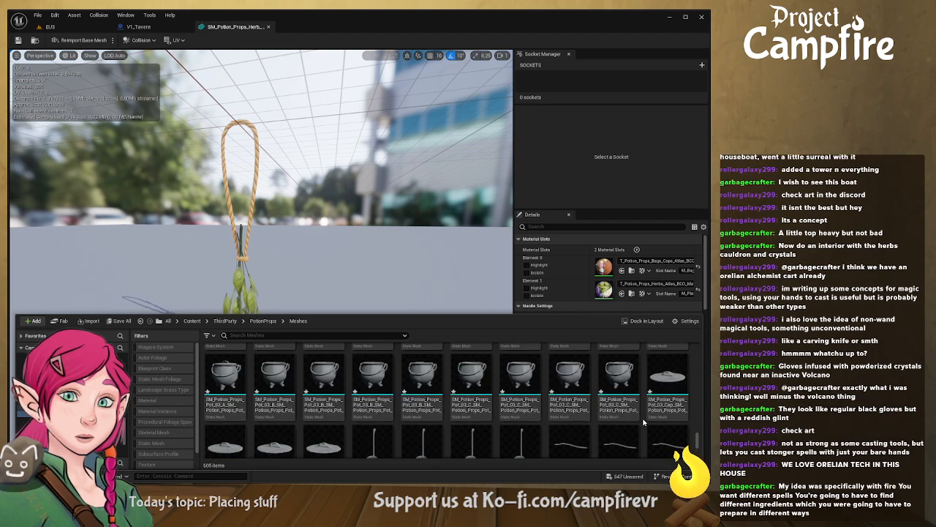
scroll(676, 428, "up", 5)
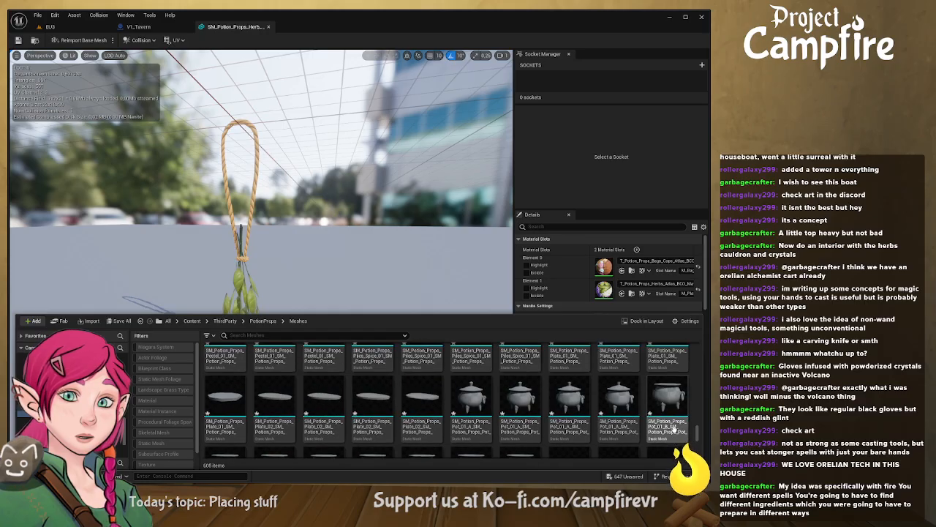
scroll(673, 432, "up", 4)
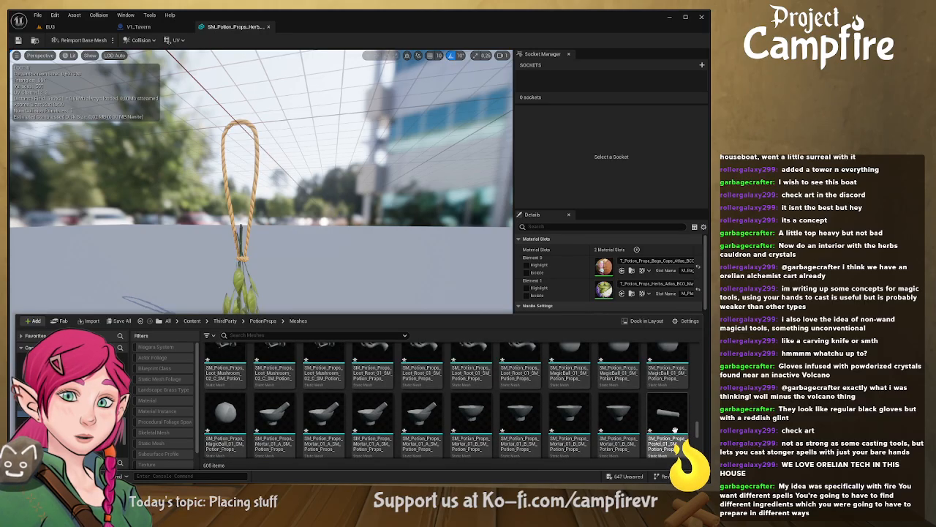
scroll(673, 431, "down", 2)
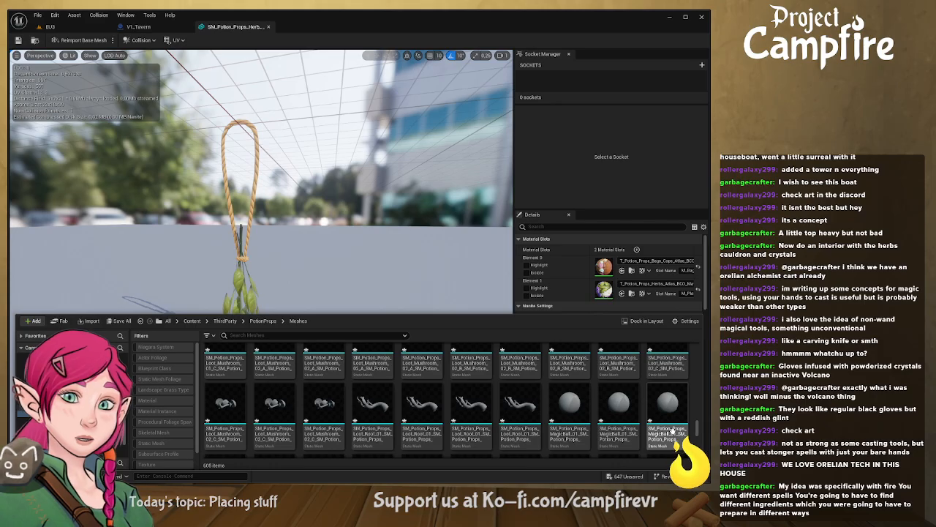
scroll(672, 432, "up", 5)
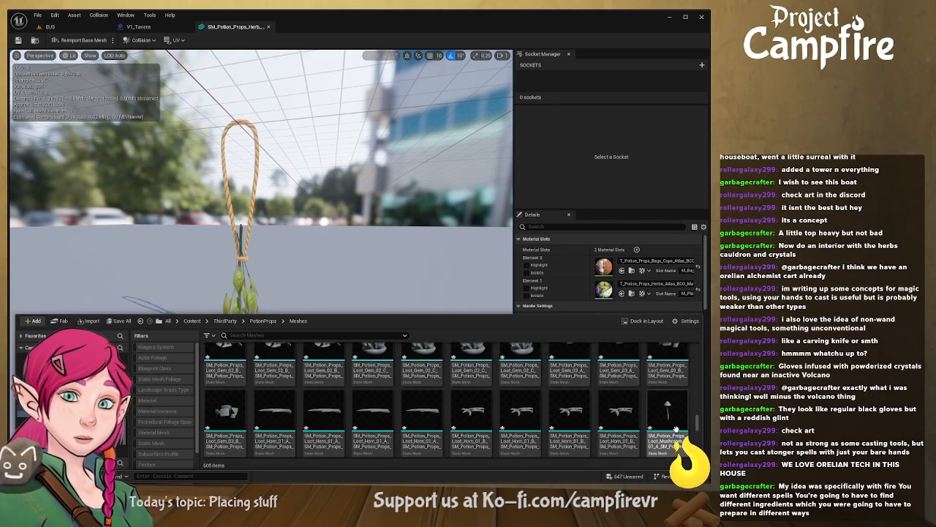
scroll(676, 423, "up", 3)
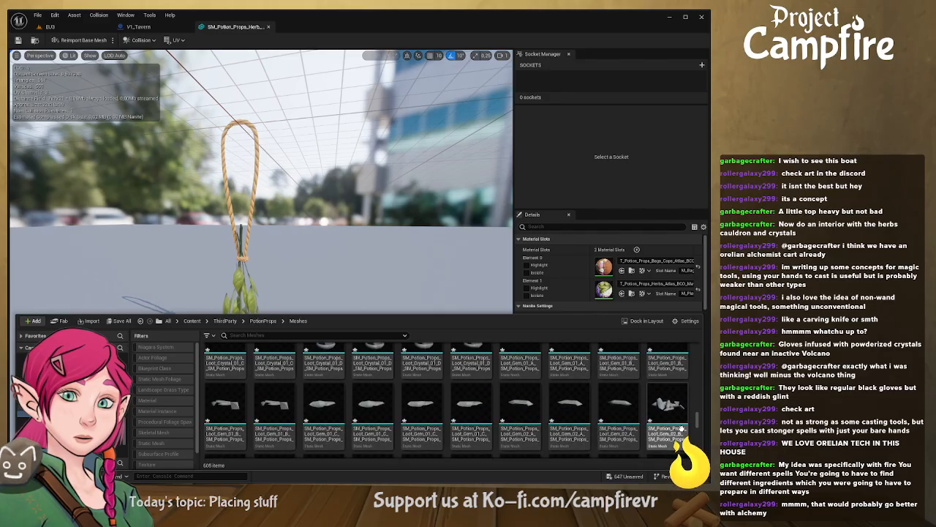
scroll(676, 431, "up", 4)
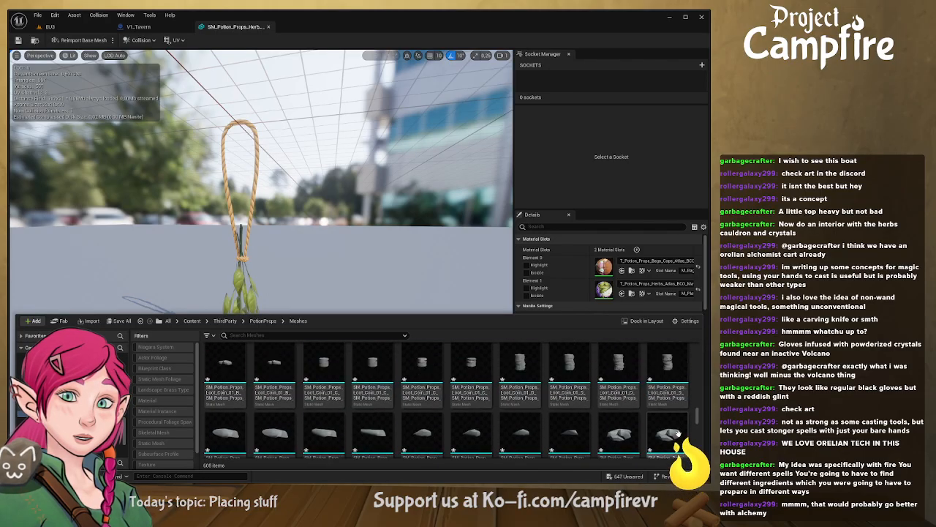
scroll(677, 435, "down", 6)
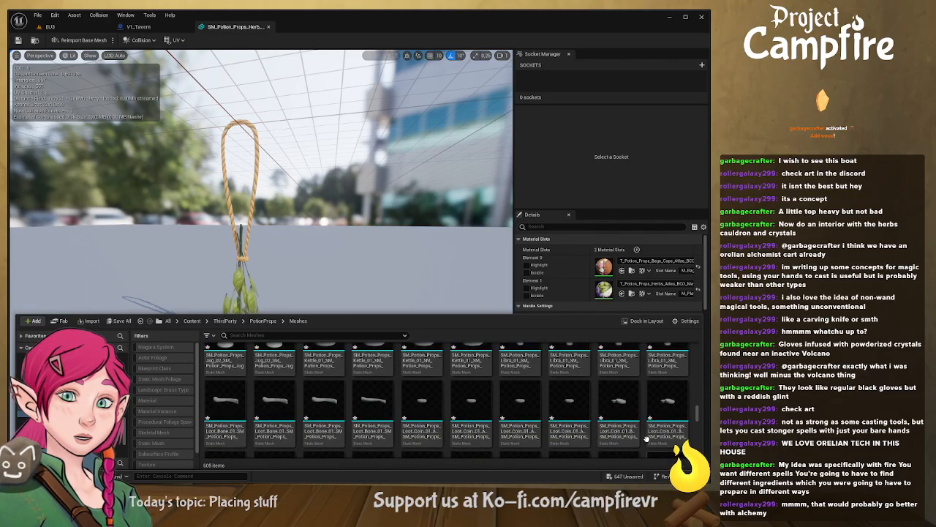
scroll(646, 442, "up", 2)
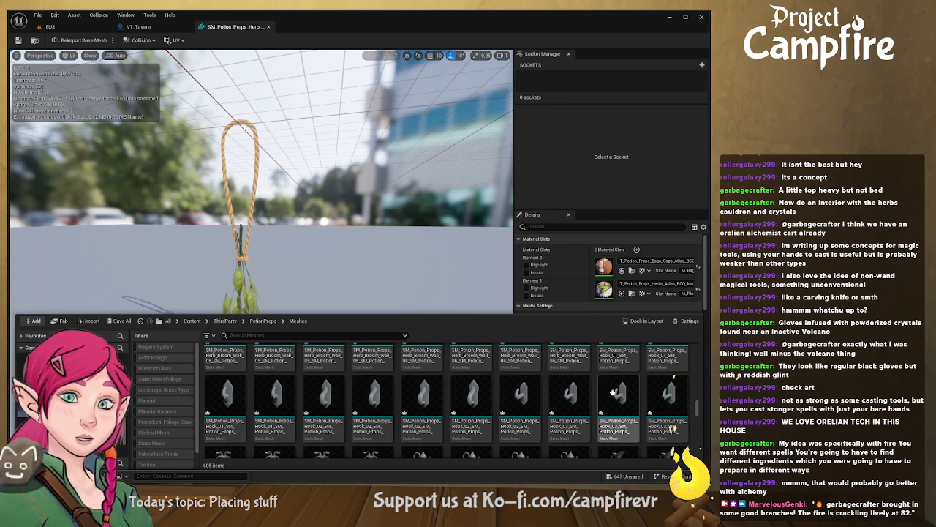
Step: Add the SM_Potion_Props_Hook_03 mesh from the PotionProps Meshes folder to the V1_Tavern blueprint
left_click(518, 395)
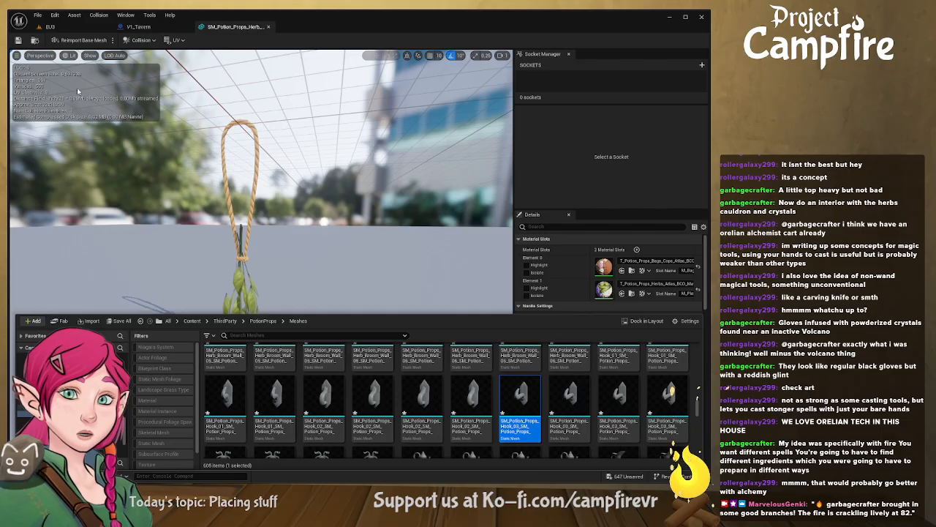
left_click(123, 28)
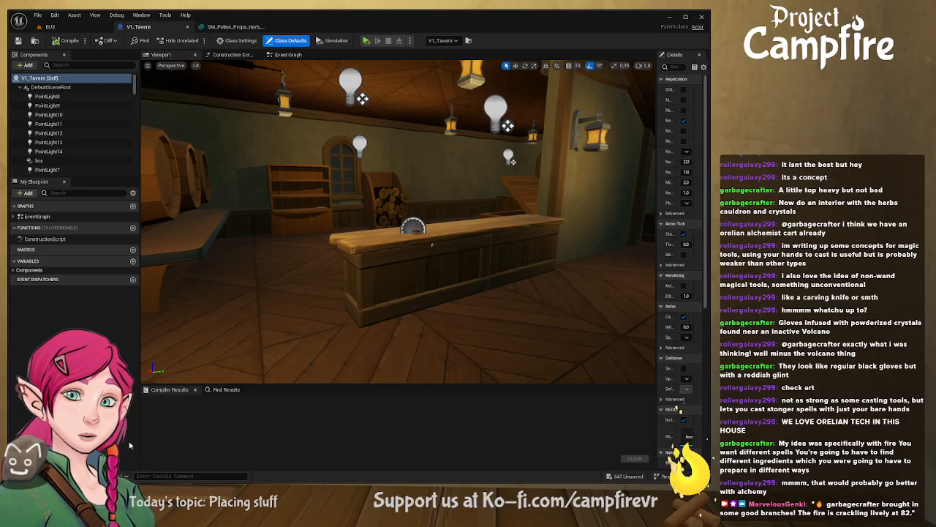
key("ctrl+space")
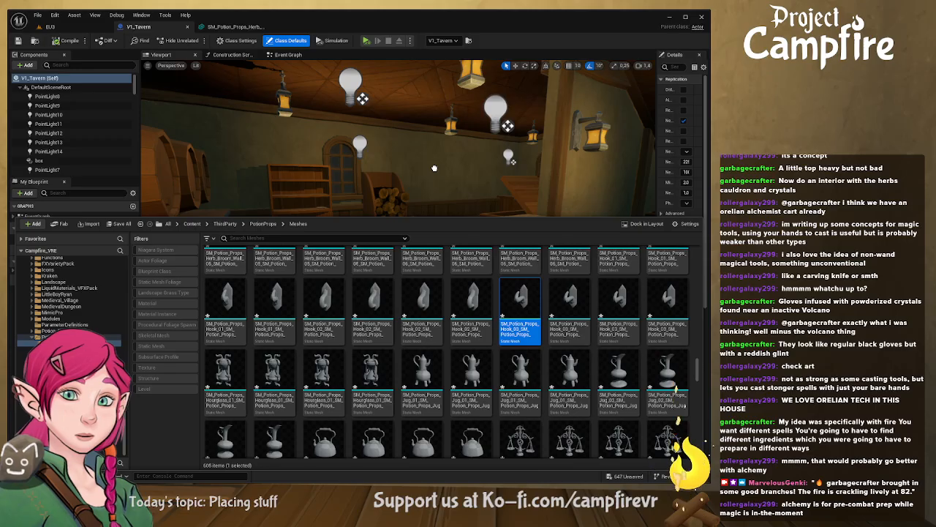
left_click_drag(434, 169, 435, 169)
key("w")
right_click_drag(456, 190, 386, 209)
key("w")
scroll(438, 206, "down", 1)
left_click(385, 210)
key("w")
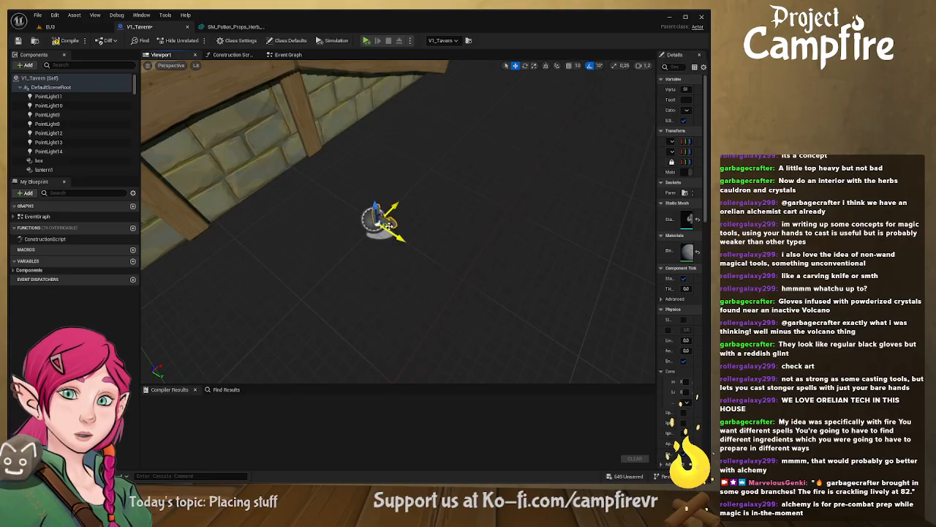
Step: Move the hook from the ground outside the building into the tavern interior, near the wooden shelf beside the firewood
left_click_drag(389, 224, 440, 94)
key("d")
right_click_drag(440, 94, 246, 180)
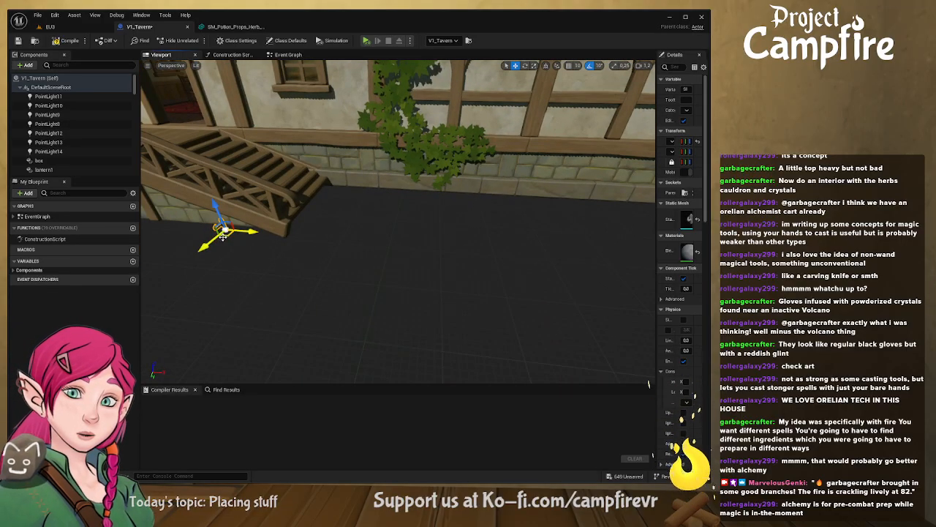
left_click_drag(229, 231, 625, 133)
key("w")
right_click_drag(625, 133, 562, 170)
left_click_drag(481, 218, 482, 125)
right_click_drag(482, 126, 375, 196)
key("e")
key("w")
mouse_move(516, 155)
right_mouse_down()
mouse_move(497, 157)
mouse_move(516, 156)
right_mouse_up()
key("s")
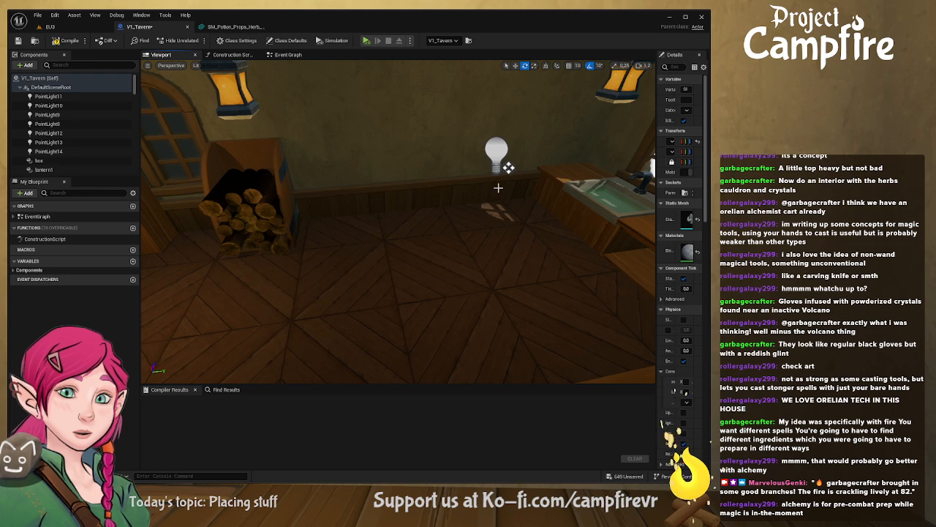
right_click_drag(498, 188, 464, 188)
left_click_drag(301, 204, 303, 203)
key("w")
right_click_drag(325, 204, 311, 206)
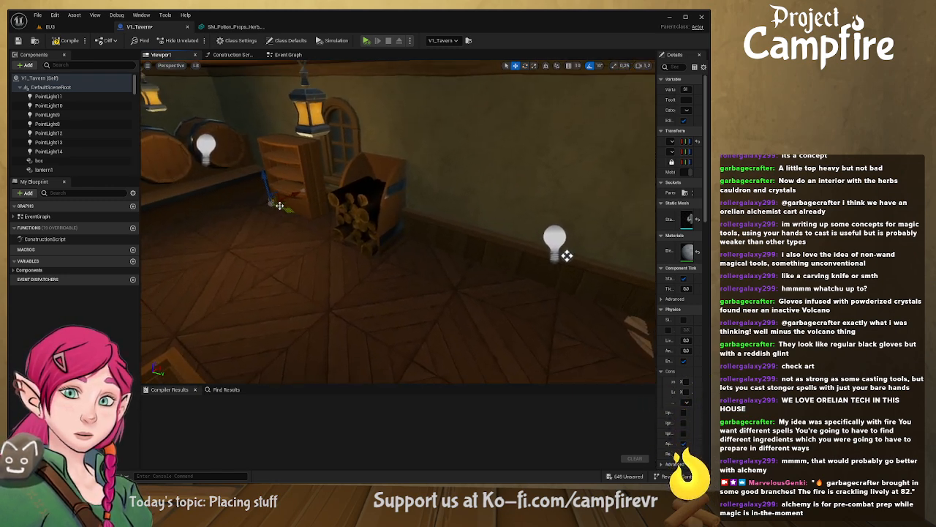
Step: Move the hook across the room to the bare wall beyond the firewood, rotate it to face the room and raise it along the wall
left_click_drag(279, 204, 633, 170)
key("w")
mouse_move(634, 170)
right_mouse_down()
mouse_move(654, 173)
mouse_move(634, 172)
right_mouse_up()
right_click_drag(569, 197, 539, 188)
left_click_drag(513, 190, 500, 260)
key("e")
right_click_drag(500, 260, 447, 256)
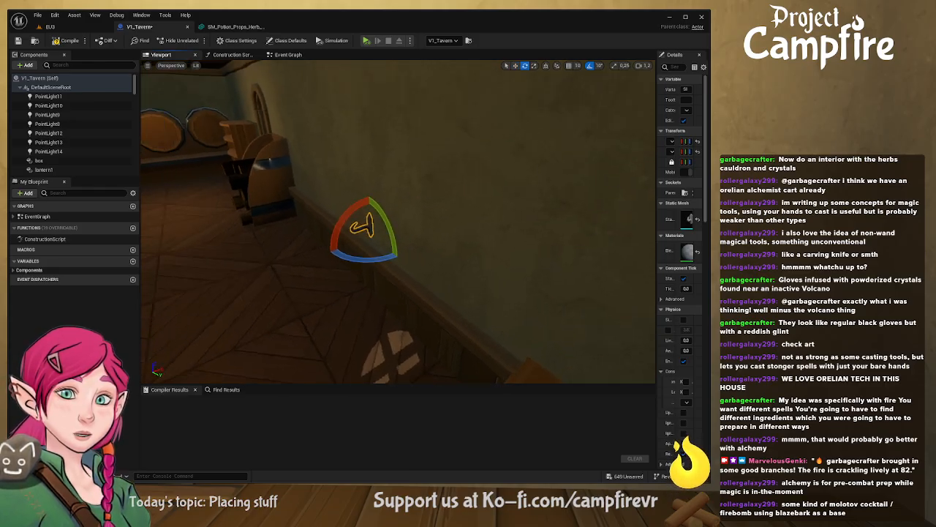
key("w")
left_click_drag(368, 242, 437, 208)
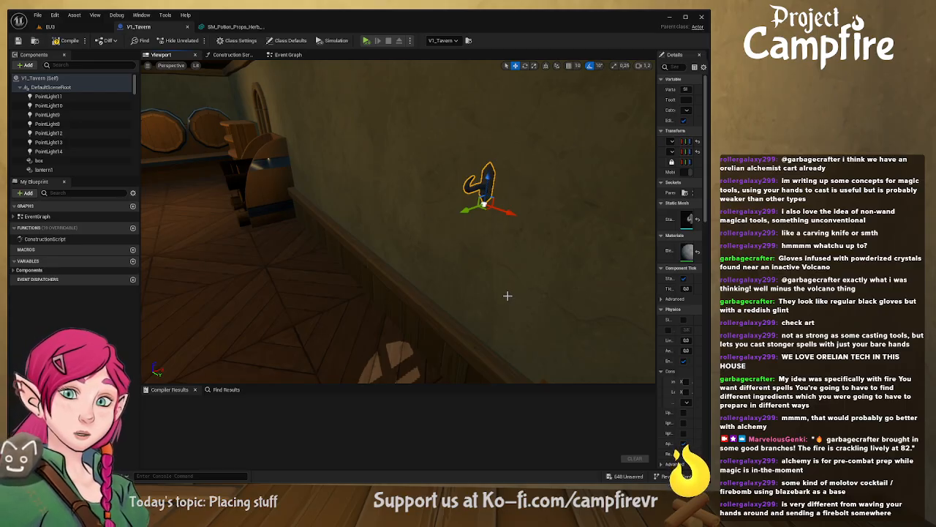
Step: Create a material from the T_Potion_Props_Metal_Parts_Atlas_BCO texture in the PotionProps Textures folder and open it for editing
key("ctrl+space")
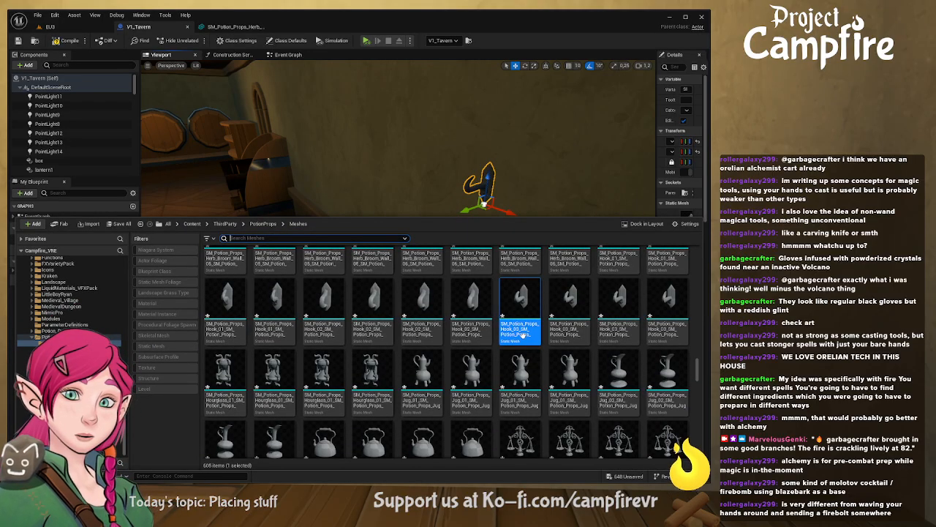
left_click(263, 223)
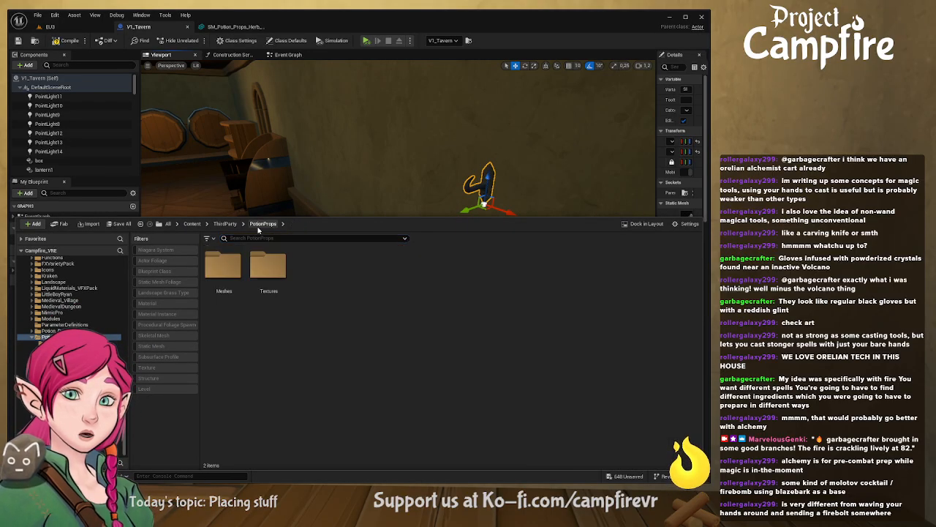
left_click(278, 262)
double_click(278, 263)
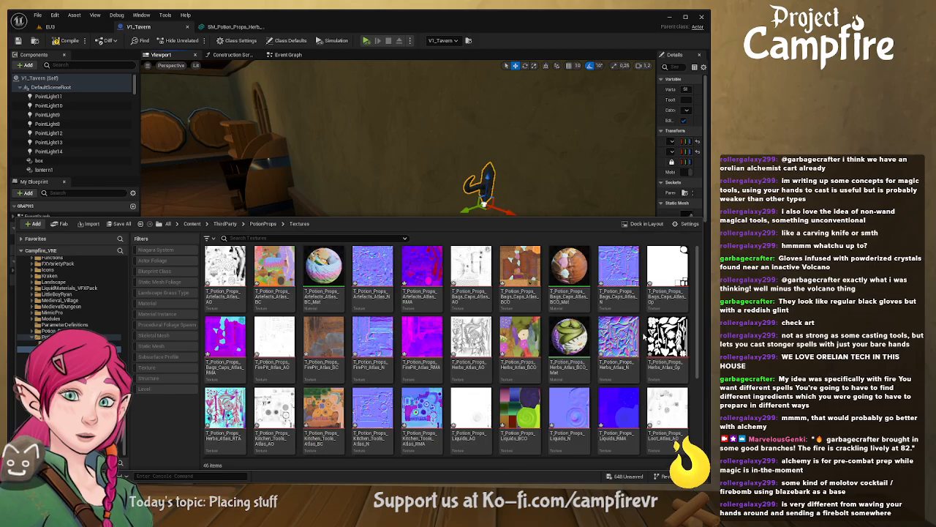
scroll(643, 337, "down", 2)
scroll(643, 337, "down", 1)
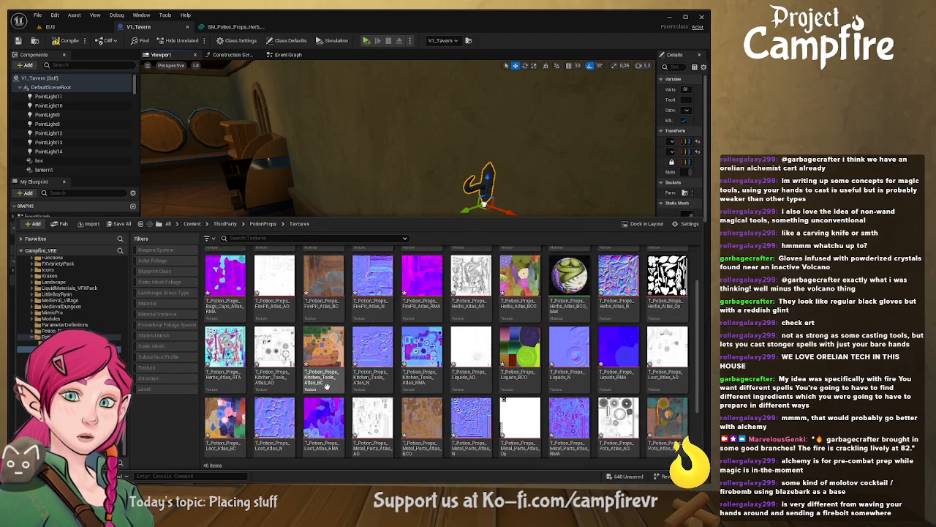
scroll(649, 353, "down", 1)
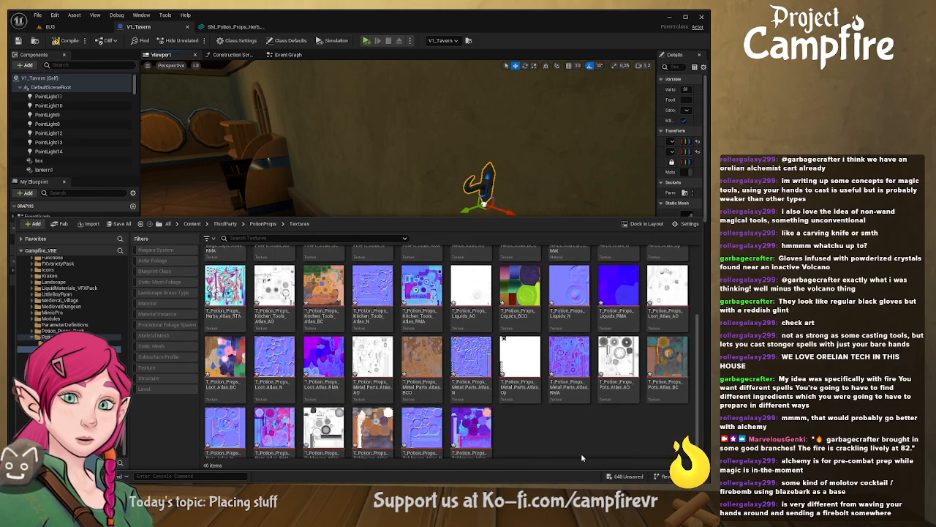
left_click(422, 362)
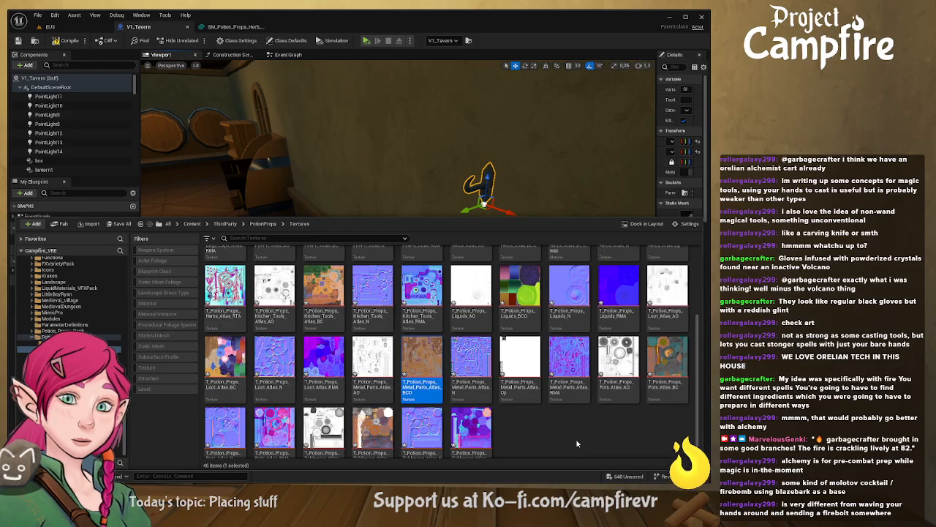
scroll(577, 443, "down", 1)
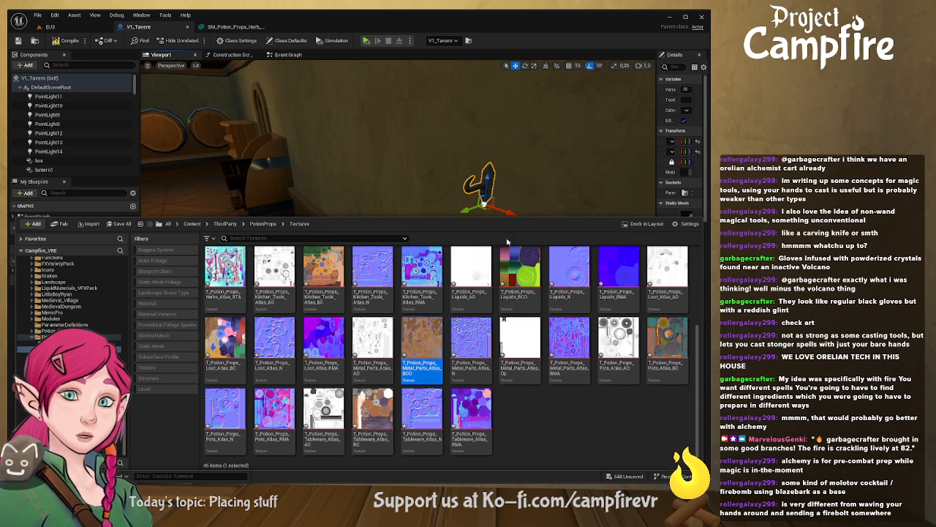
left_click(502, 89)
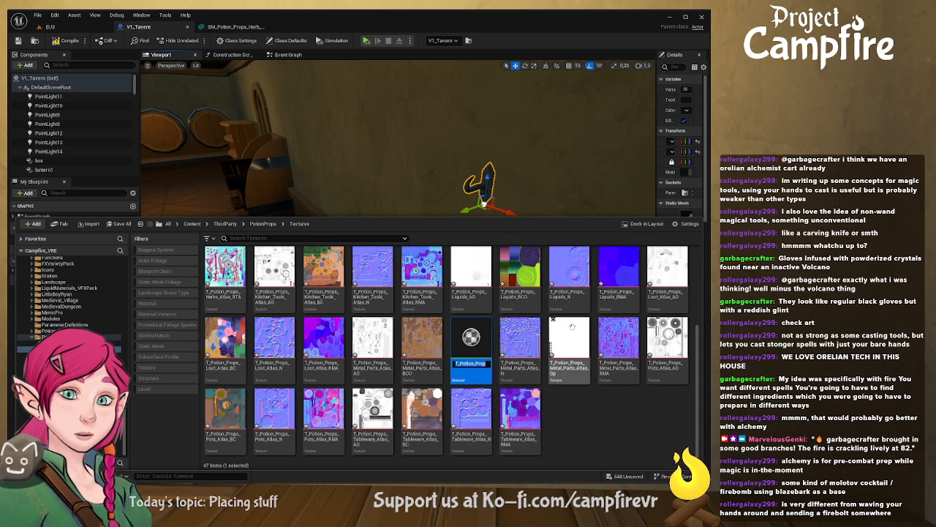
double_click(474, 337)
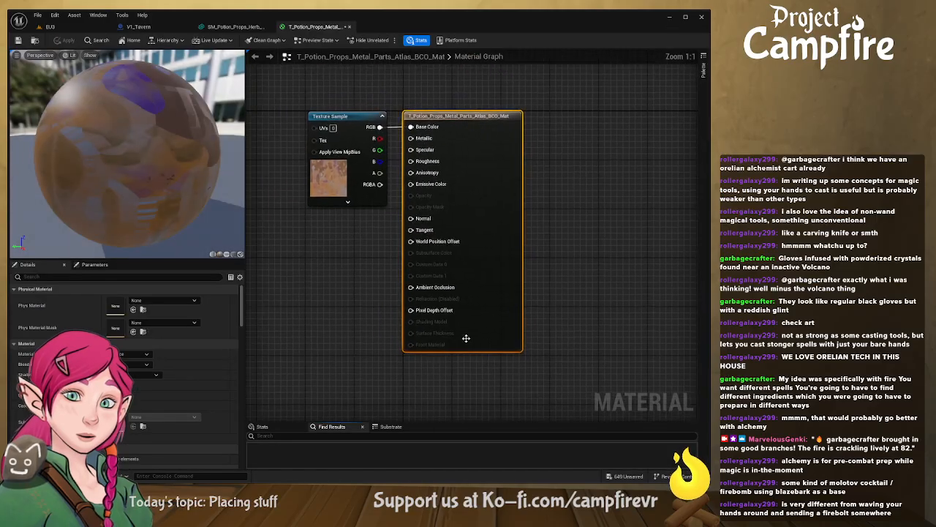
Step: Add the T_Potion_Props_Metal_Parts_Atlas_N texture to the material graph, connect its RGB output to Normal and place the node below the base color sample
key("ctrl+space")
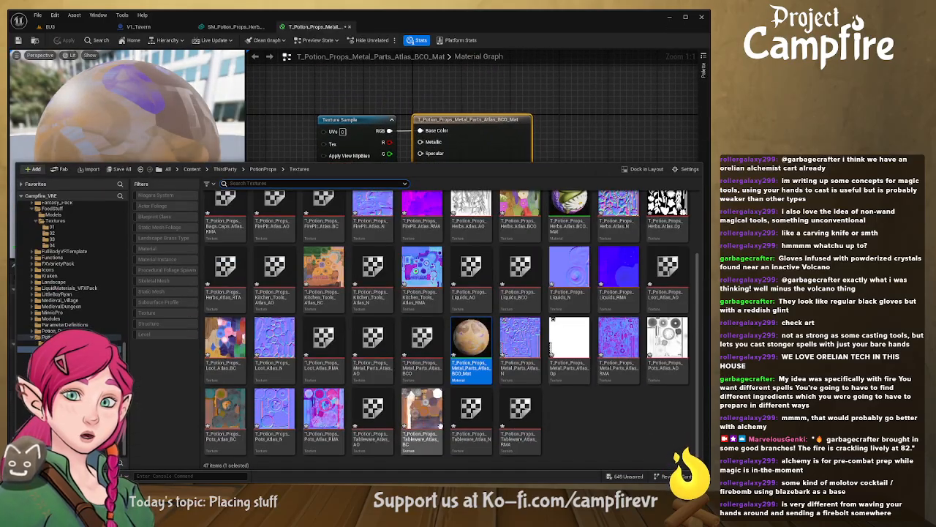
left_click(522, 375)
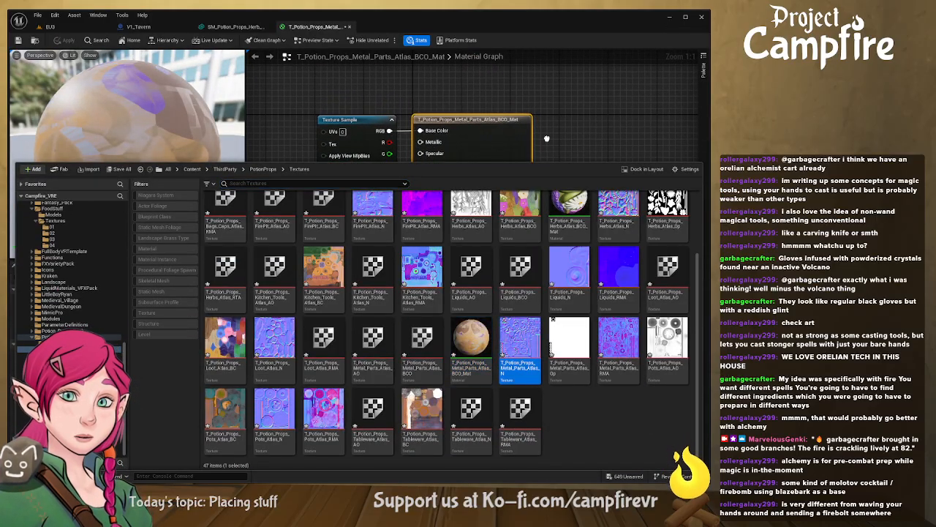
left_click(258, 123)
left_click_drag(257, 123, 259, 214)
left_click_drag(326, 223, 421, 222)
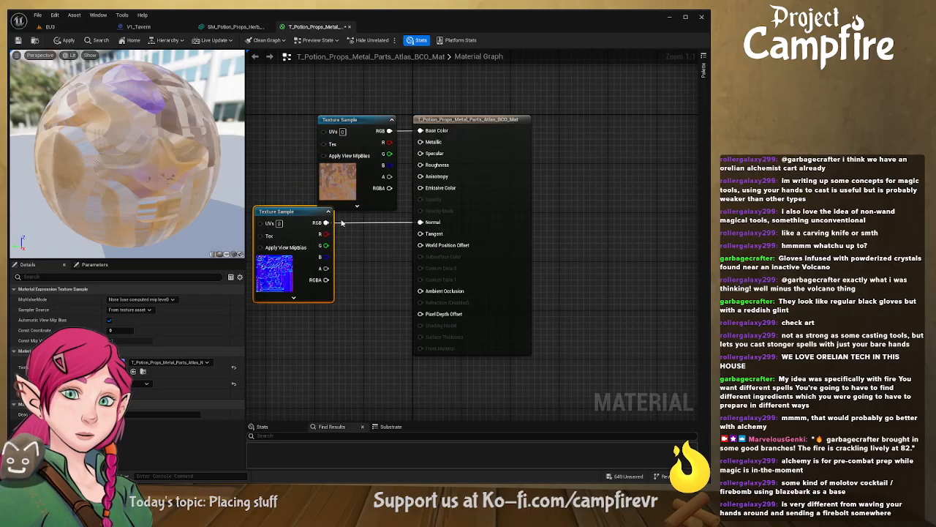
left_click_drag(286, 212, 341, 230)
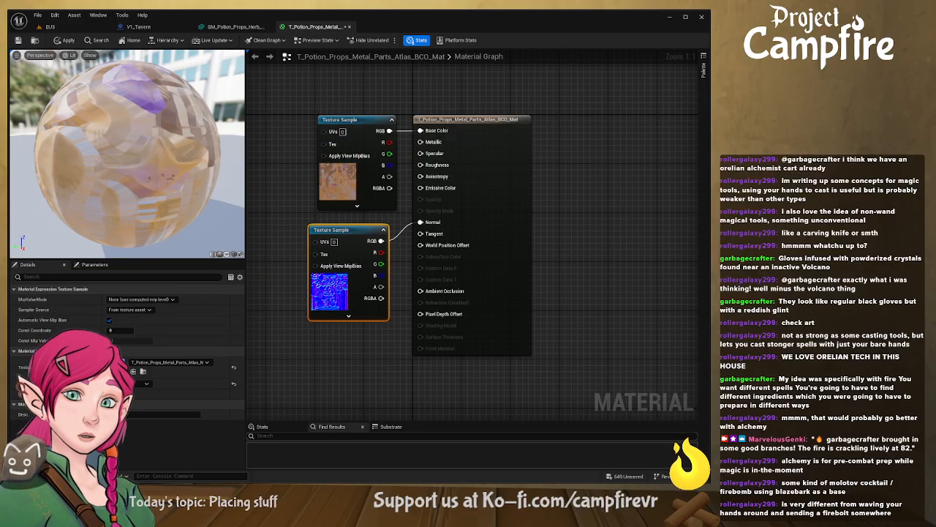
Step: Add the T_Potion_Props_Metal_Parts_Atlas_AO texture to the graph, connect its RGB output to Metallic and save the material
key("ctrl+space")
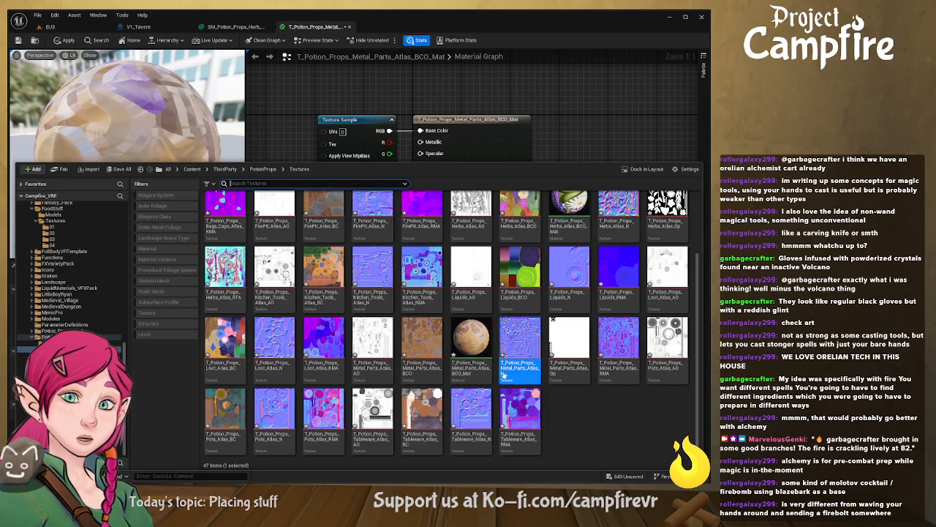
left_click(376, 329)
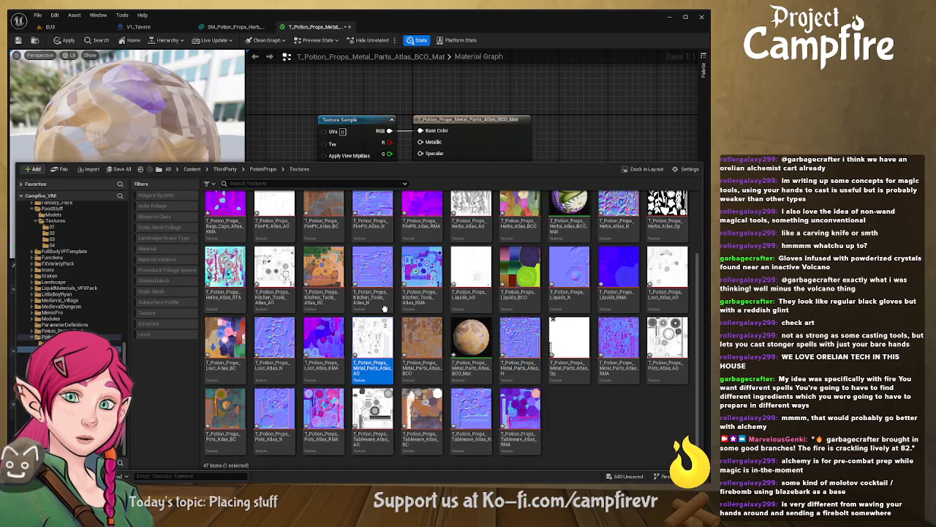
mouse_move(553, 90)
left_mouse_down()
mouse_move(262, 201)
mouse_move(340, 199)
mouse_move(409, 161)
mouse_move(421, 142)
left_mouse_up()
mouse_move(125, 165)
left_mouse_down()
mouse_move(186, 166)
mouse_move(125, 165)
left_mouse_up()
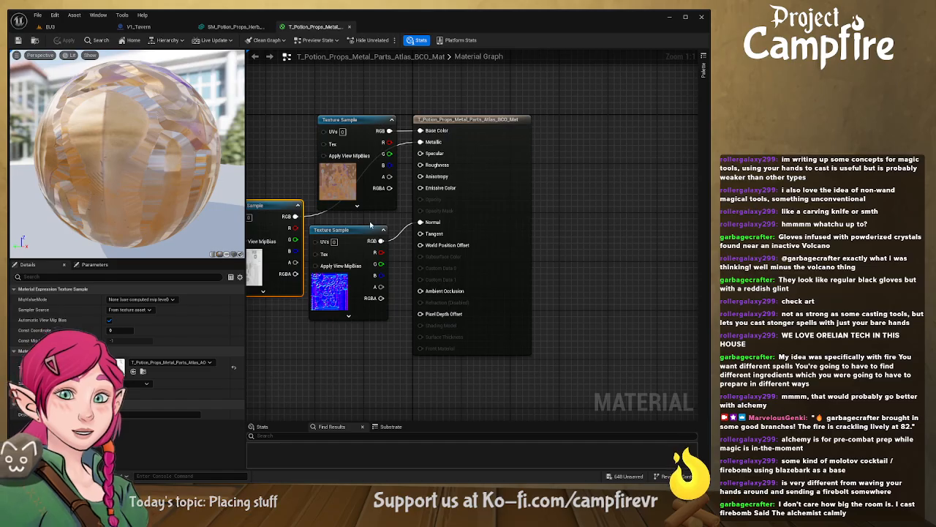
right_click_drag(331, 121, 418, 189)
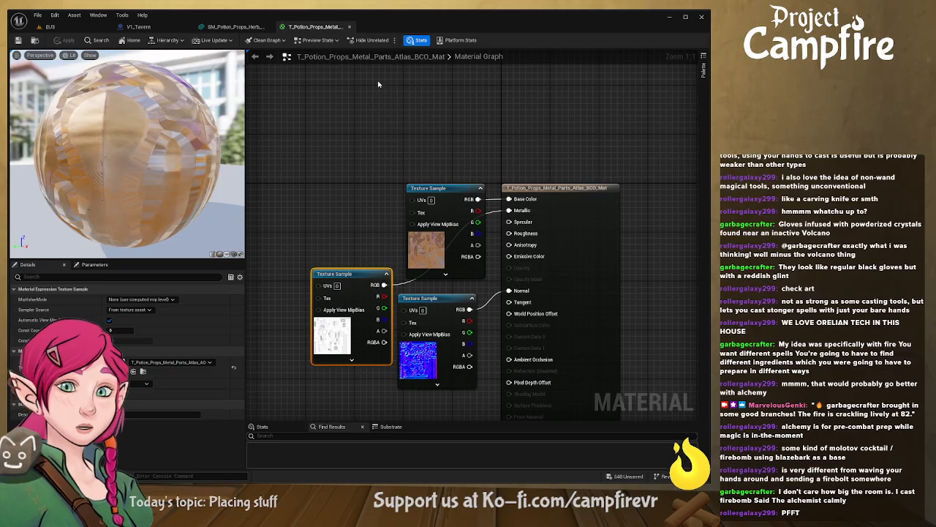
Step: Close the herb mesh editor and assign T_Potion_Props_Metal_Parts_Atlas_BCO_Mat to the wall hook in the V1_Tavern blueprint
left_click(234, 26)
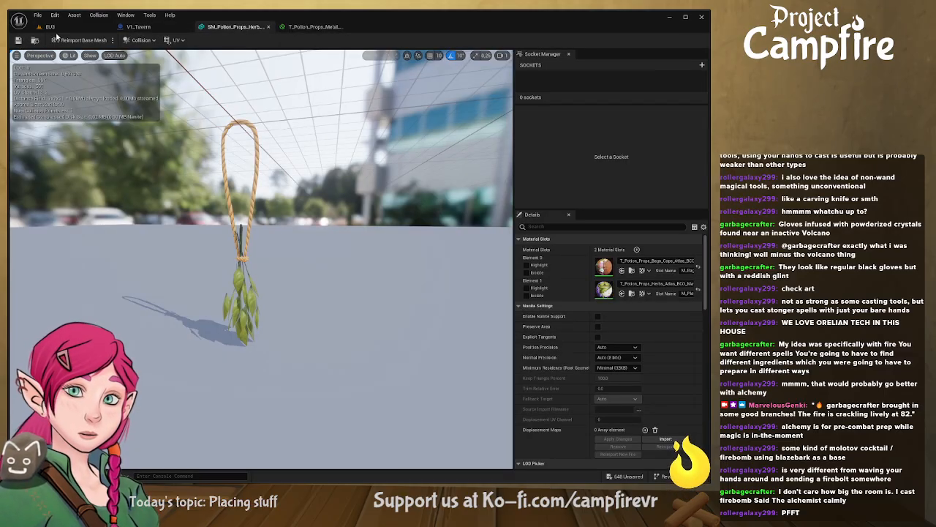
left_click(268, 27)
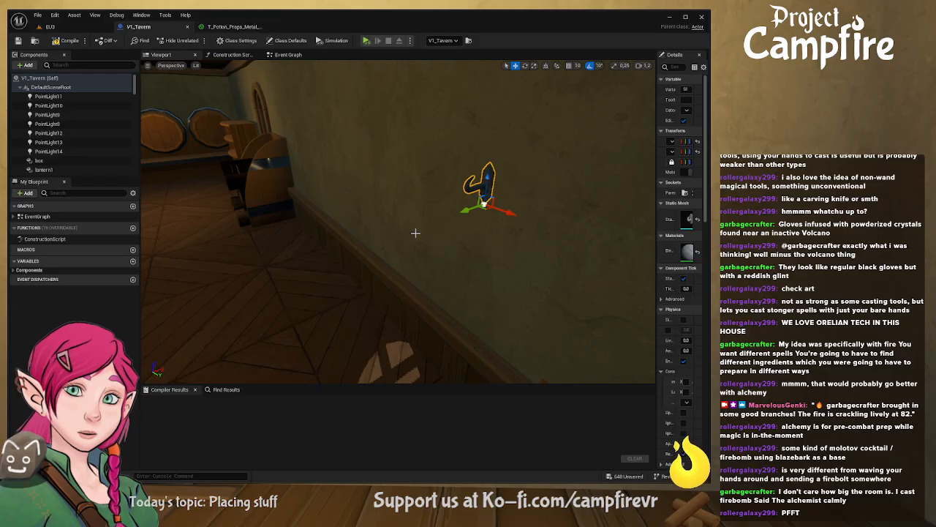
left_click_drag(659, 251, 469, 251)
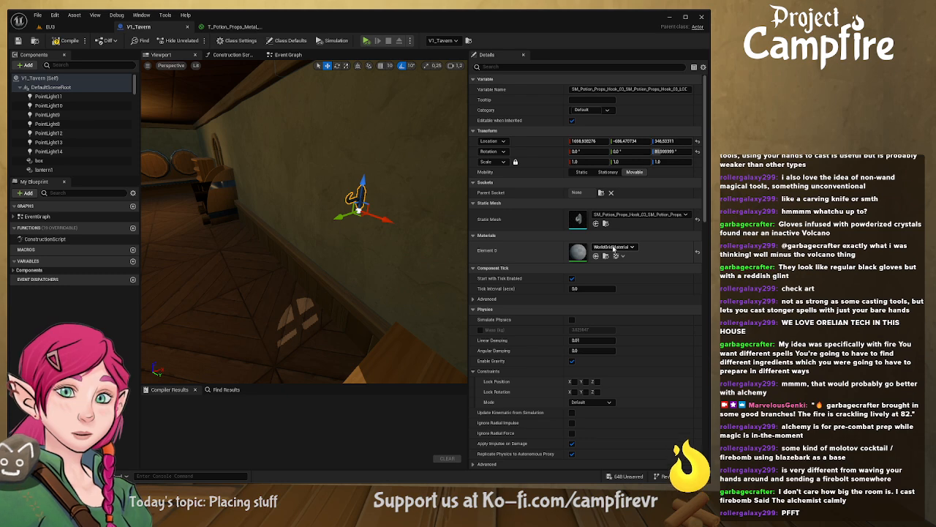
right_click_drag(366, 256, 304, 216)
key("w")
scroll(398, 252, "down", 2)
key("d")
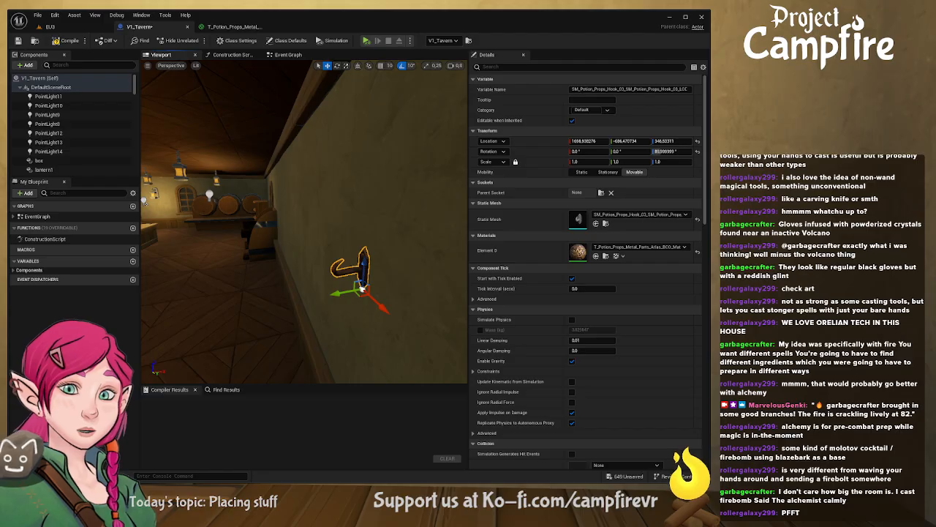
Step: Add the SM_Potion_Props_Herb_Broom_Ceiling_01 mesh from the PotionProps Meshes folder to the V1_Tavern blueprint
key("ctrl+space")
left_click(263, 223)
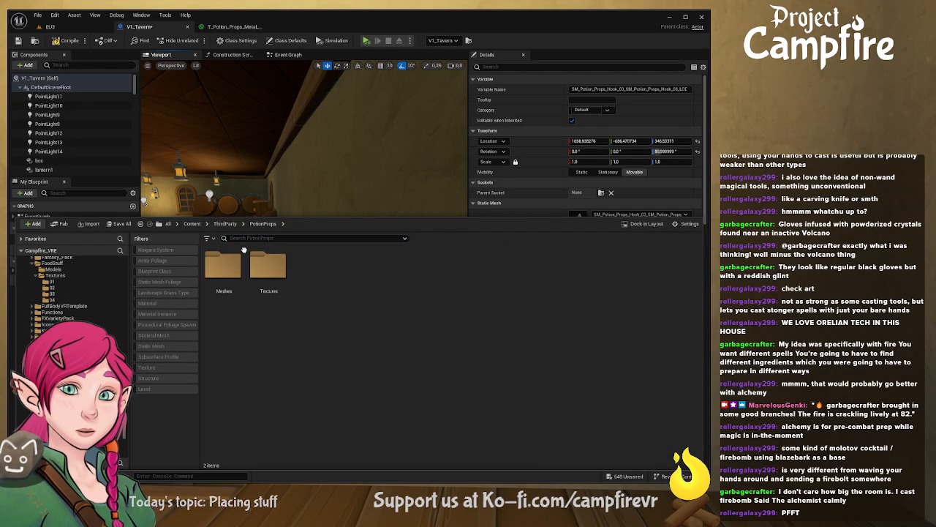
double_click(224, 264)
scroll(398, 385, "down", 10)
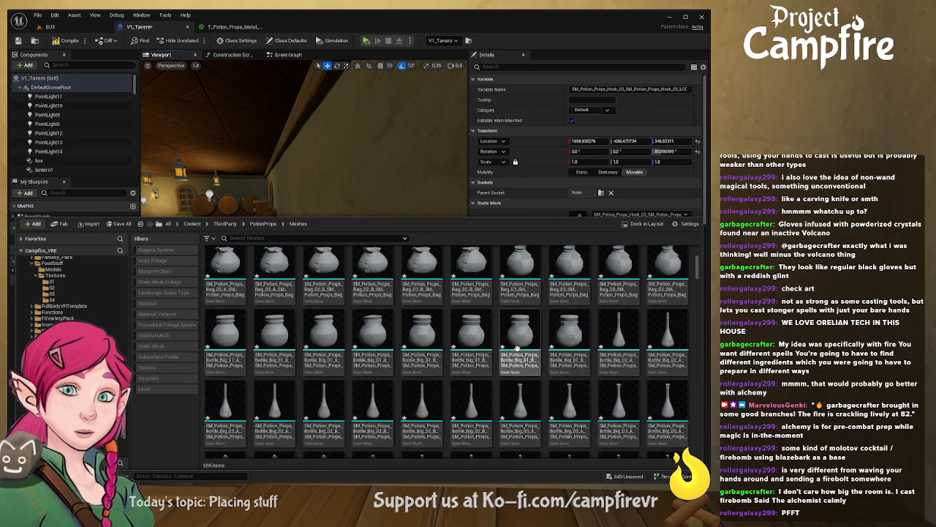
left_click_drag(699, 280, 705, 311)
scroll(659, 319, "down", 3)
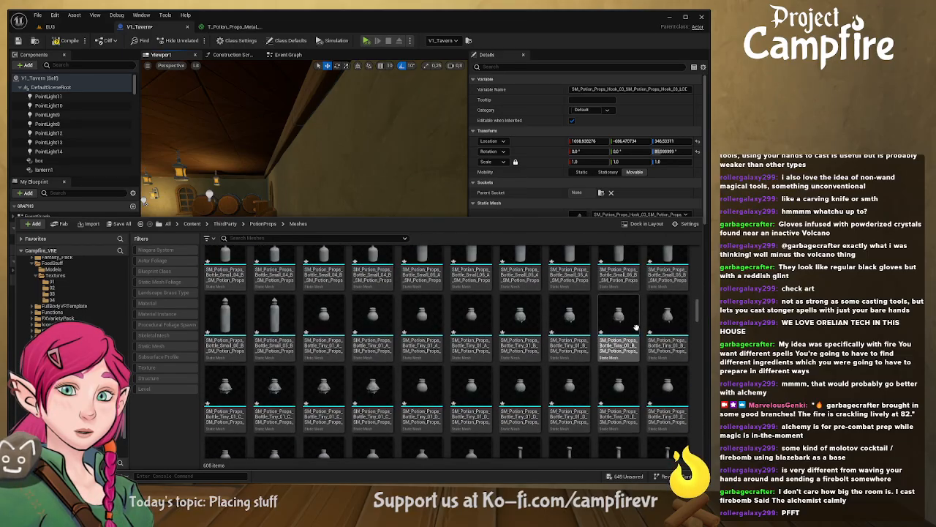
scroll(637, 324, "down", 8)
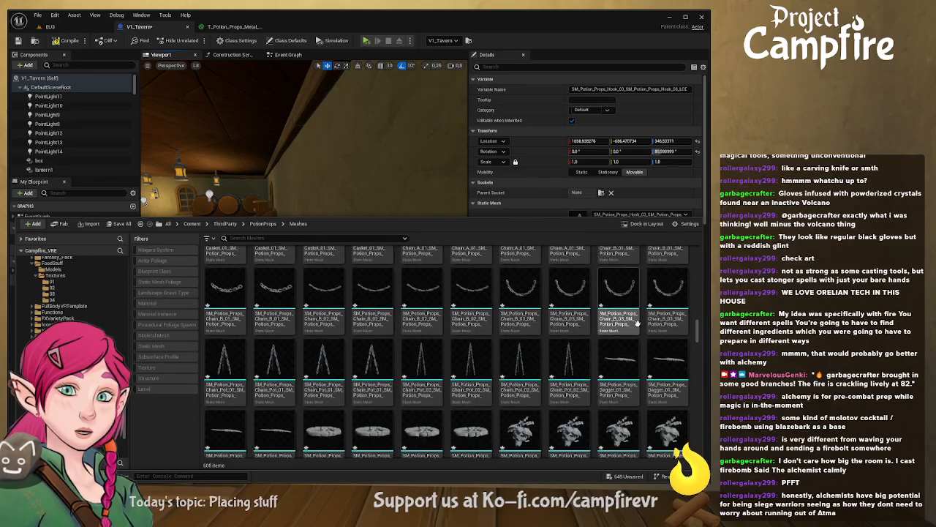
scroll(630, 337, "down", 10)
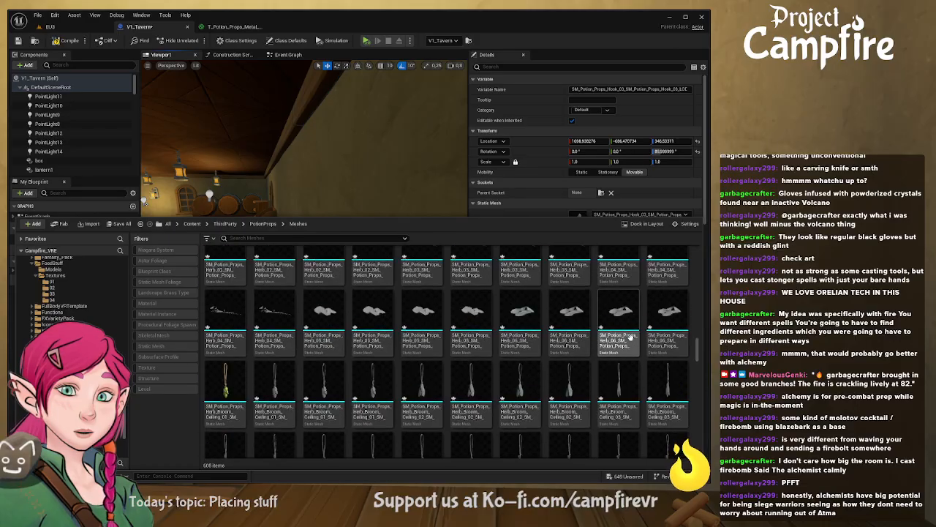
left_click_drag(208, 322, 396, 178)
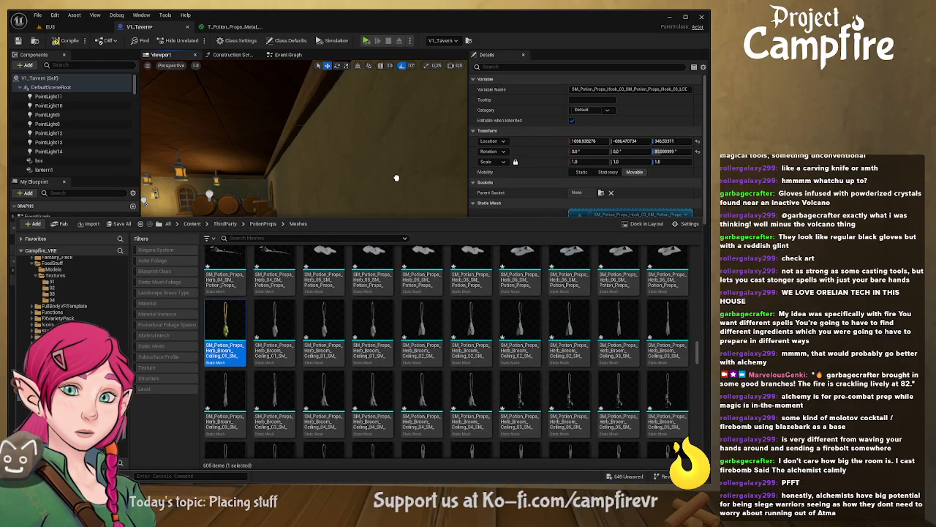
Step: Move the hanging herb bundle from the ground outside the building into the tavern interior, near the wall with the hook
left_click_drag(315, 178, 351, 174)
right_click_drag(351, 173, 402, 184)
right_click_drag(376, 272, 394, 283)
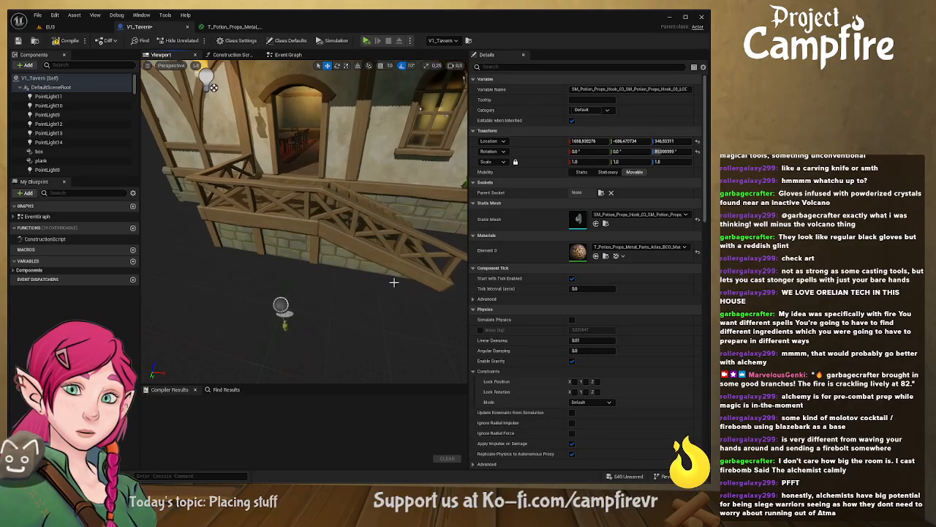
left_click(286, 322)
left_click_drag(287, 315, 461, 207)
right_click_drag(461, 207, 512, 209)
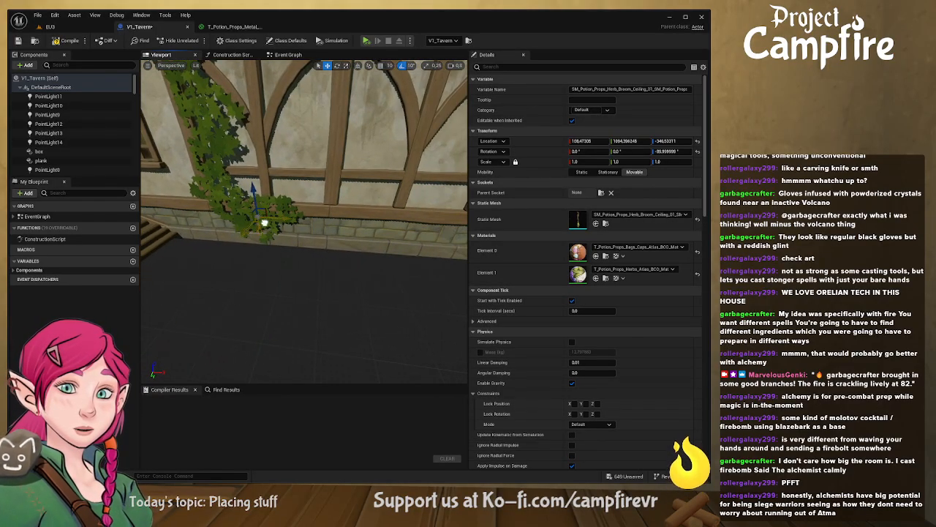
left_click_drag(264, 222, 464, 173)
mouse_move(464, 173)
right_mouse_down()
mouse_move(567, 176)
mouse_move(462, 165)
right_mouse_up()
left_click_drag(401, 177, 357, 178)
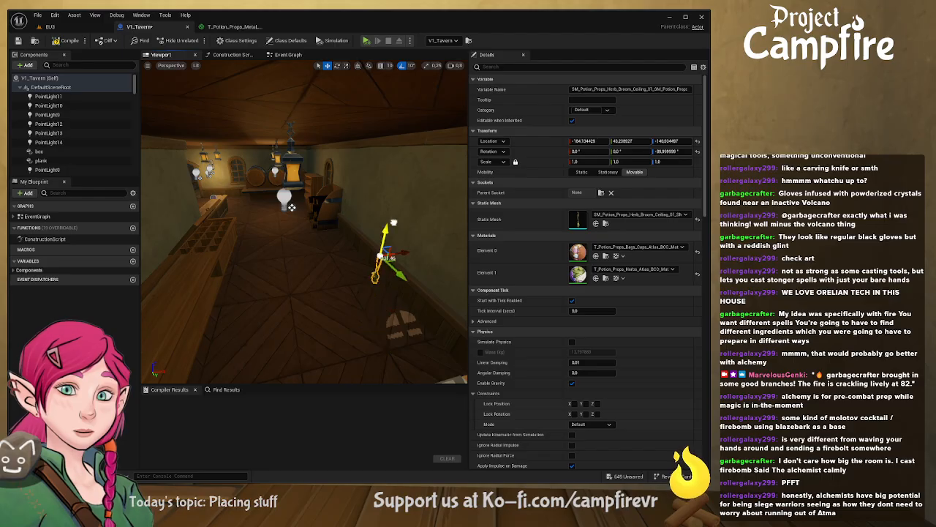
Step: Raise the herb bundle off the floor and move it along the wall until it hangs beside the hook
left_click_drag(394, 222, 400, 202)
key("w")
right_click_drag(399, 202, 487, 218)
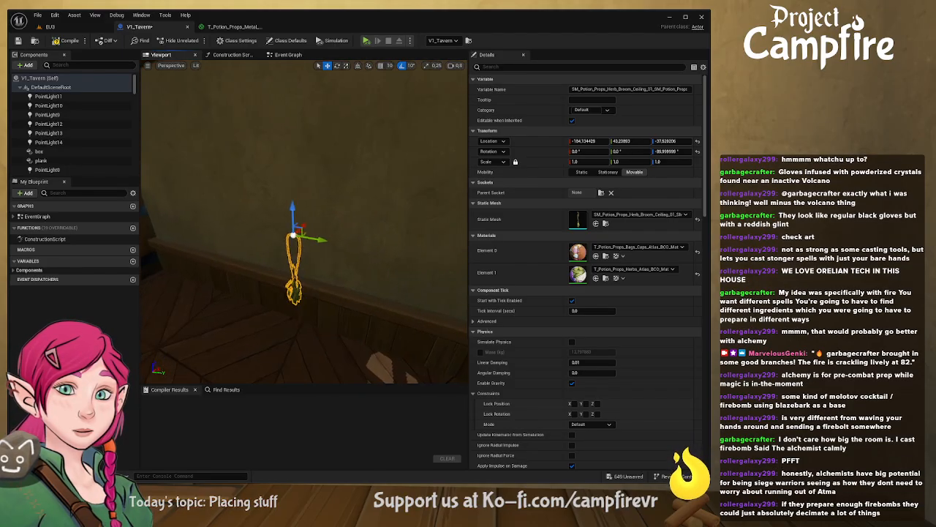
right_click_drag(320, 219, 406, 215)
key("s")
left_click_drag(256, 223, 359, 155)
right_click_drag(358, 155, 410, 158)
key("a")
right_click_drag(358, 176, 370, 182)
key("w")
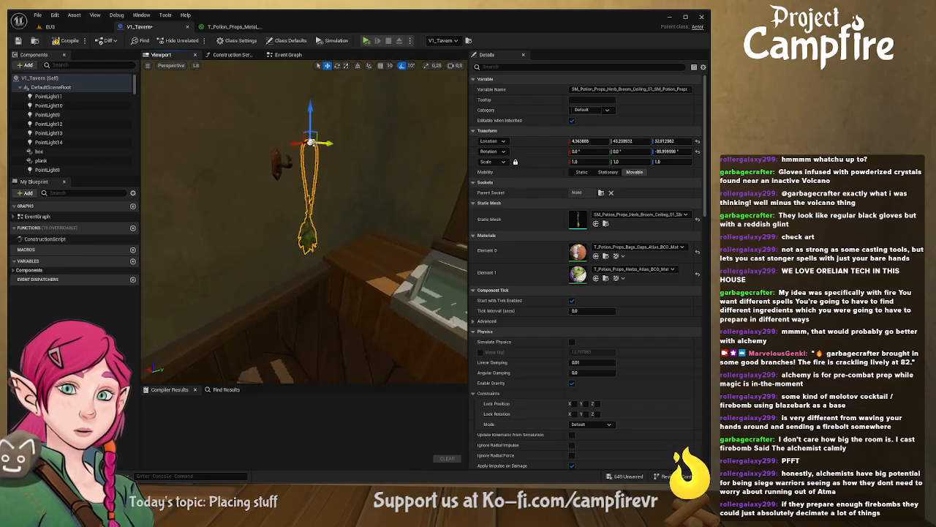
Step: Fine-tune the herb bundle's position so its rope loop hangs on the wall hook, and return to the EU3 level
mouse_move(328, 146)
left_mouse_down()
mouse_move(297, 143)
mouse_move(318, 147)
left_mouse_up()
key("w")
mouse_move(335, 162)
right_mouse_down()
mouse_move(340, 175)
mouse_move(335, 162)
right_mouse_up()
left_click_drag(261, 251, 204, 233)
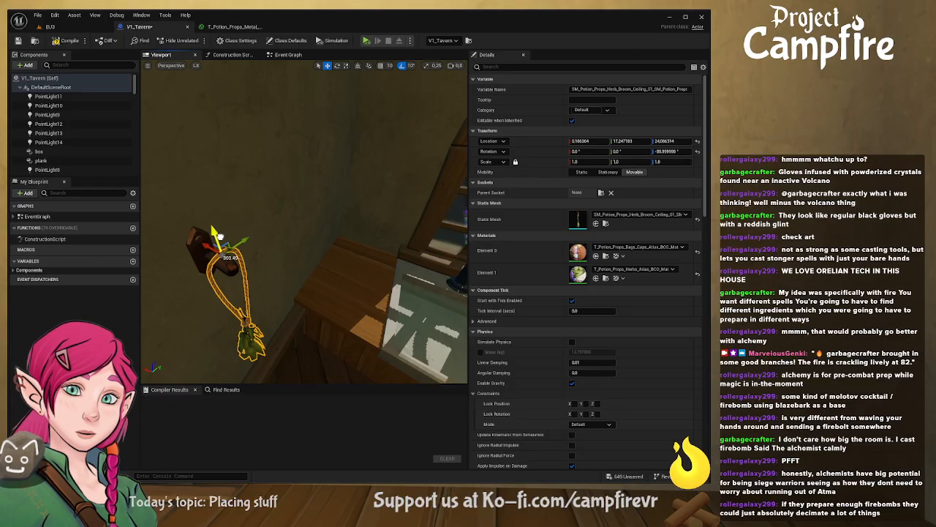
right_click_drag(217, 241, 236, 237)
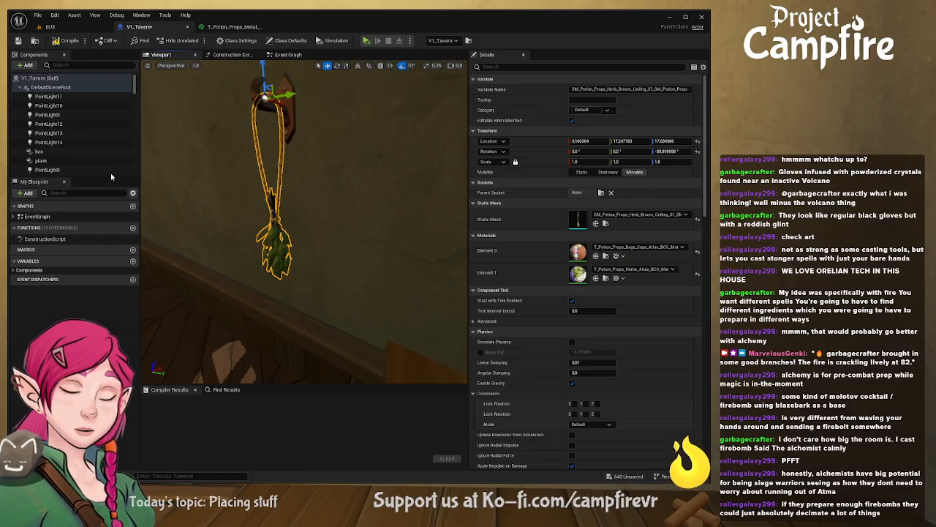
left_click(48, 26)
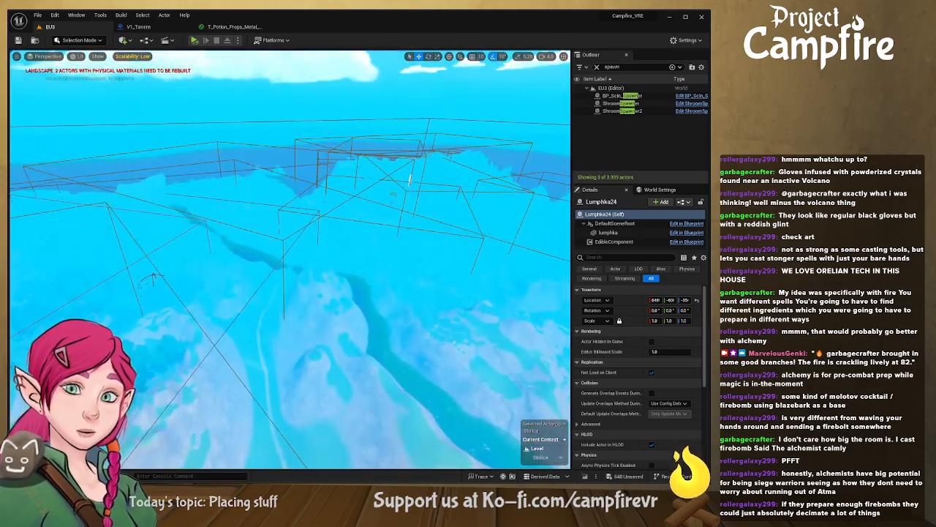
Step: Make the T_Potion_Props_Herbs_Atlas_BCO_Mat material from the PotionProps Textures folder two-sided and save it
key("w")
scroll(290, 260, "up", 3)
right_click_drag(290, 260, 314, 262)
key("w")
left_click(330, 280)
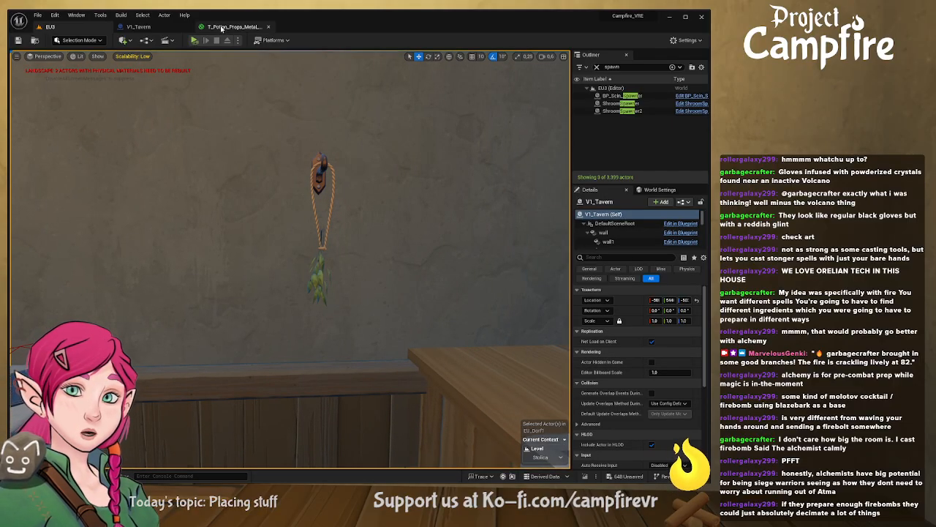
key("ctrl+space")
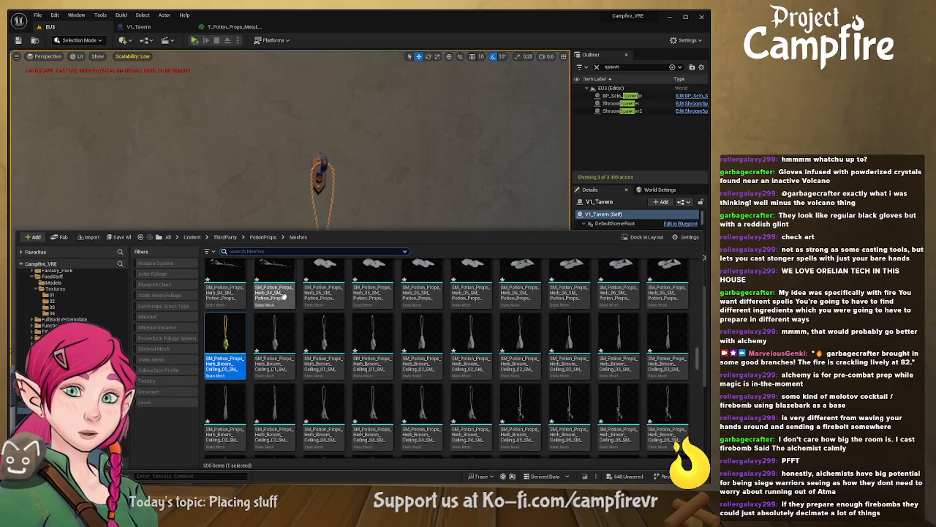
left_click(264, 237)
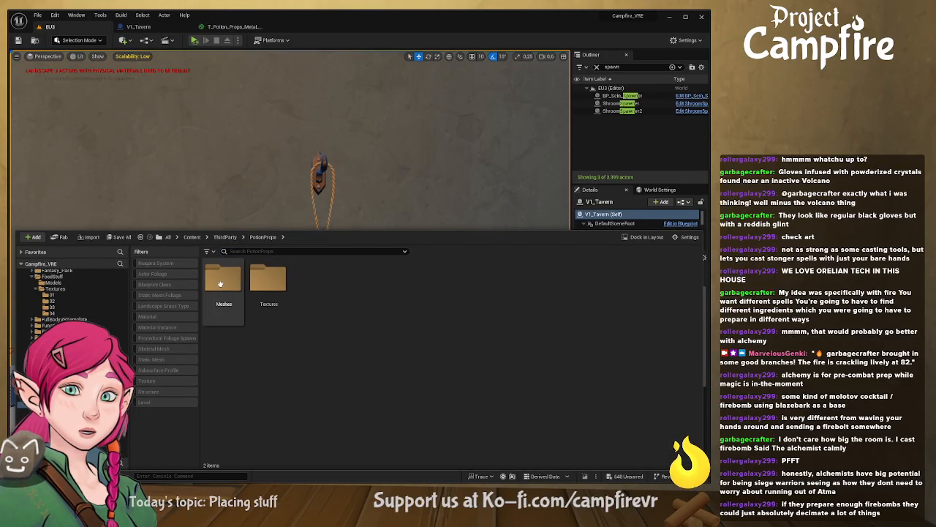
double_click(269, 285)
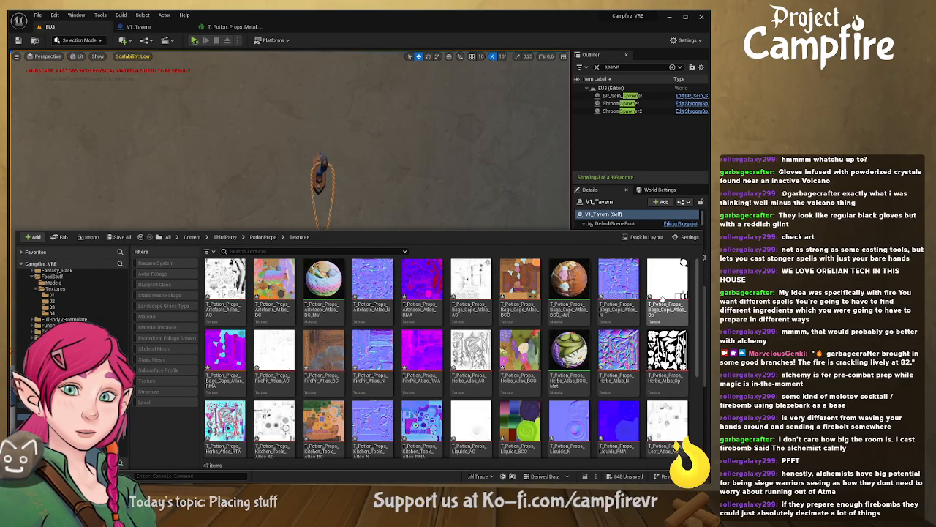
double_click(569, 351)
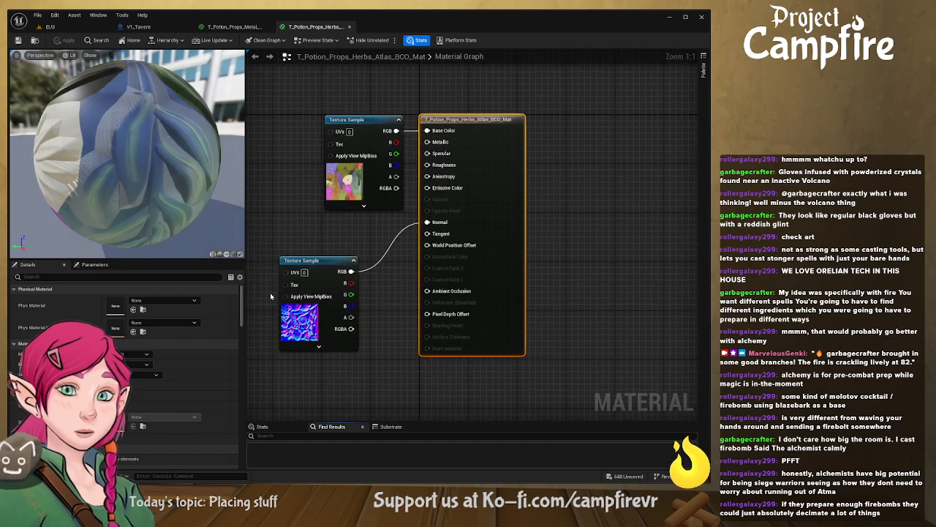
left_click(132, 386)
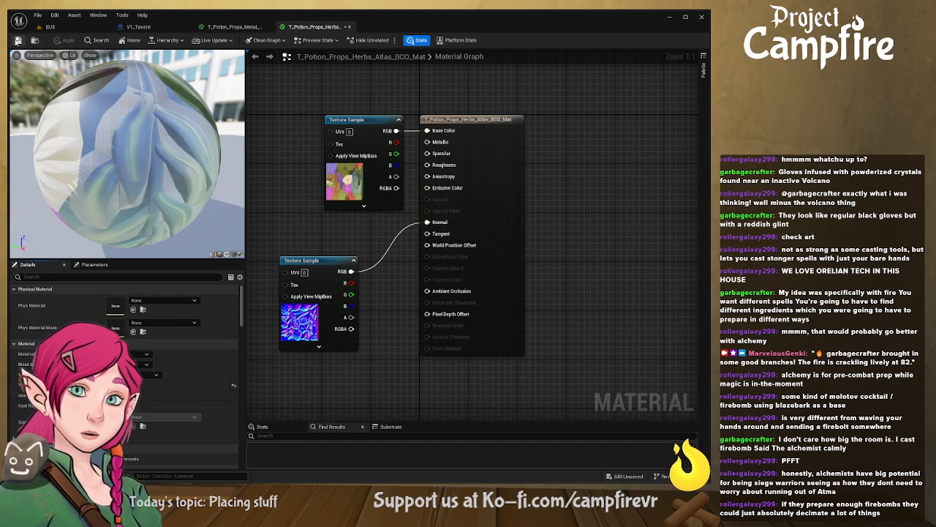
Step: Return to the EU3 level and inspect the herb bundle's leaves up close and from a distance
left_click(51, 26)
scroll(139, 83, "up", 6)
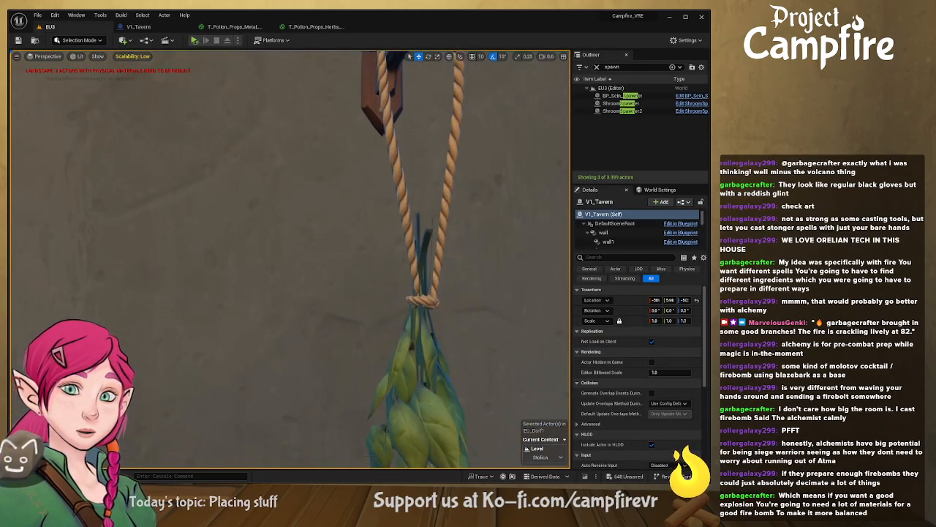
key("s")
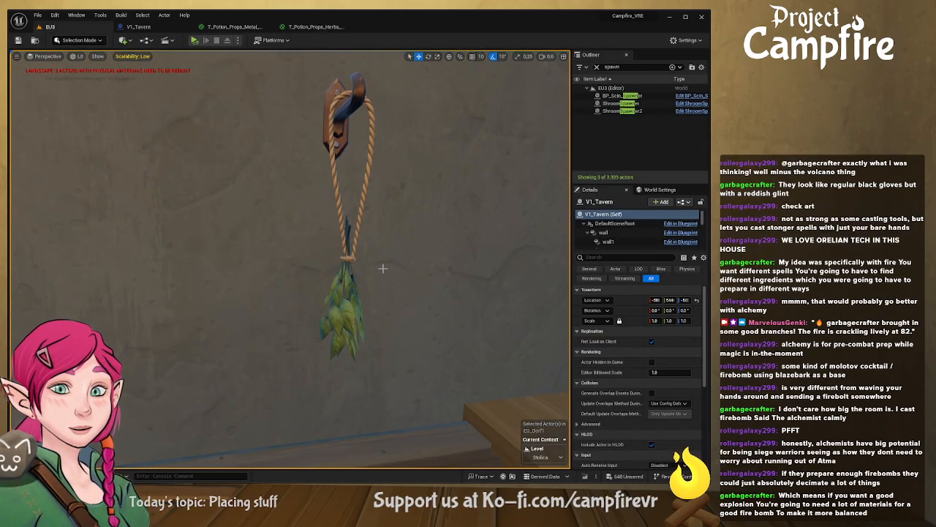
key("s")
right_click_drag(382, 268, 344, 273)
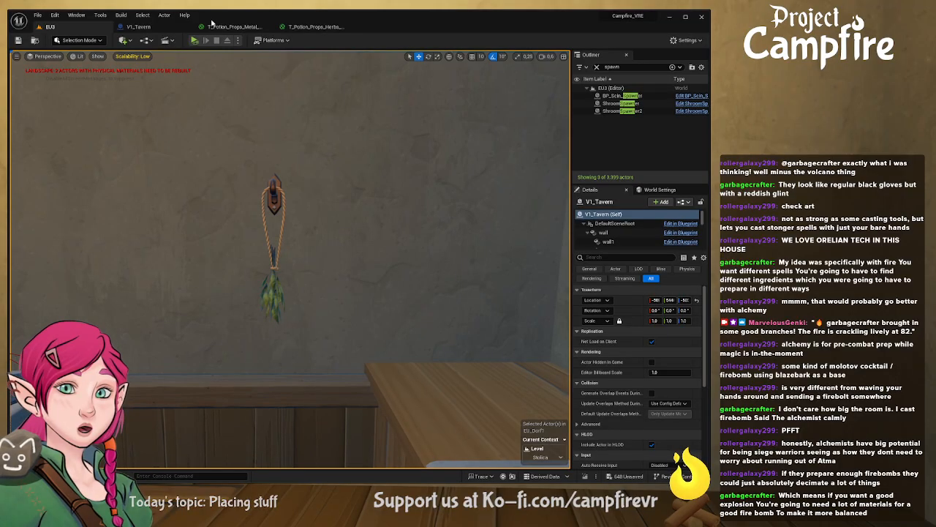
Step: In the V1_Tavern blueprint, move the SM_Potion_Props_Hook_03 component with its attached herb bundle sideways along the wall and higher up
left_click(138, 27)
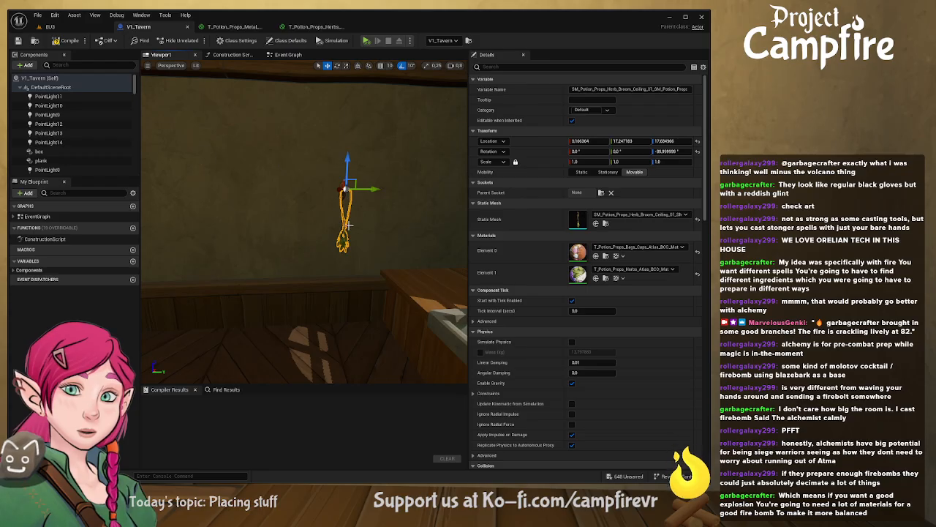
scroll(49, 145, "down", 8)
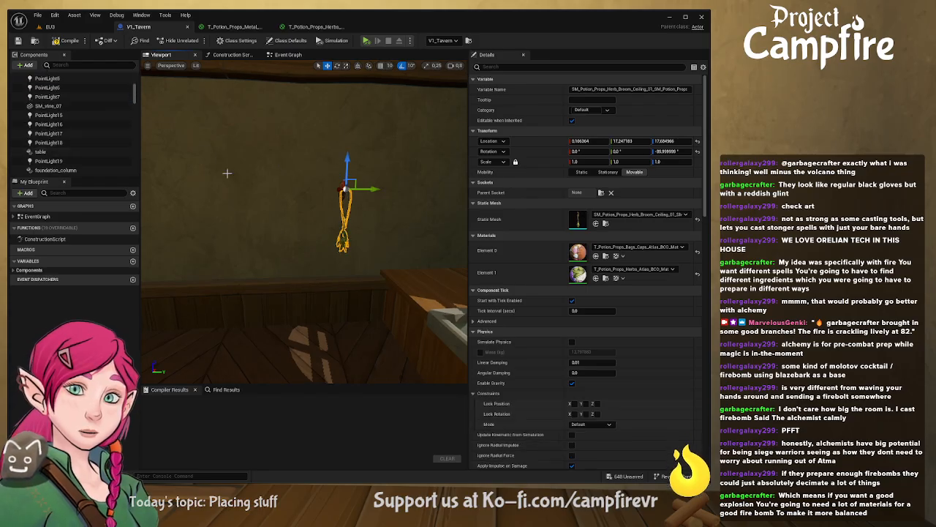
scroll(41, 155, "down", 10)
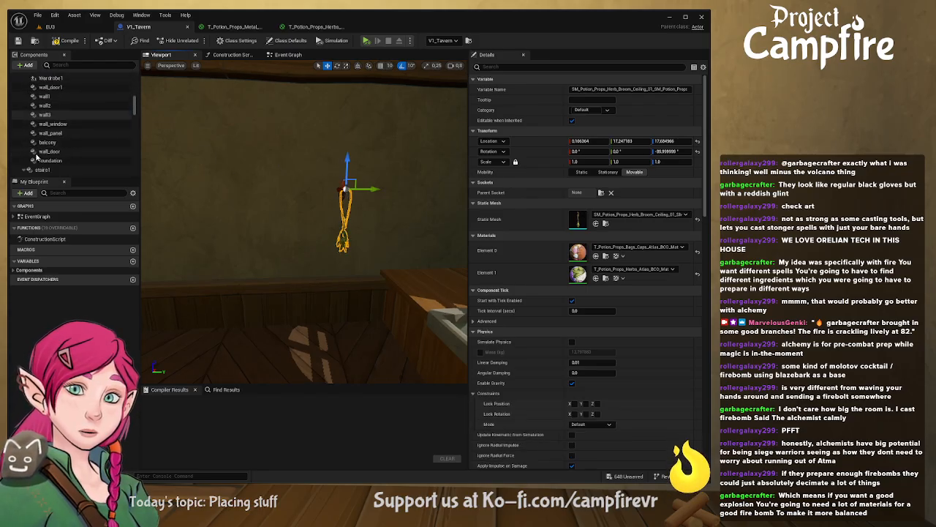
scroll(41, 155, "down", 8)
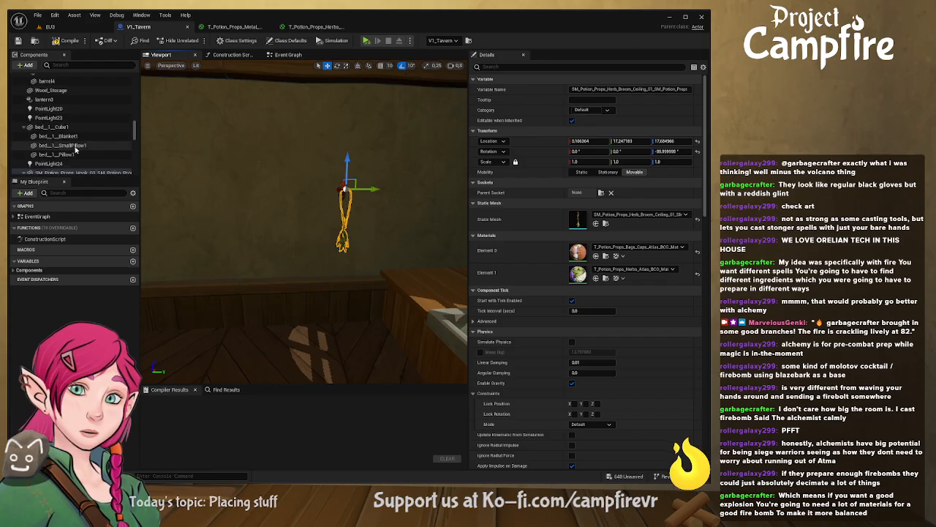
scroll(117, 146, "down", 2)
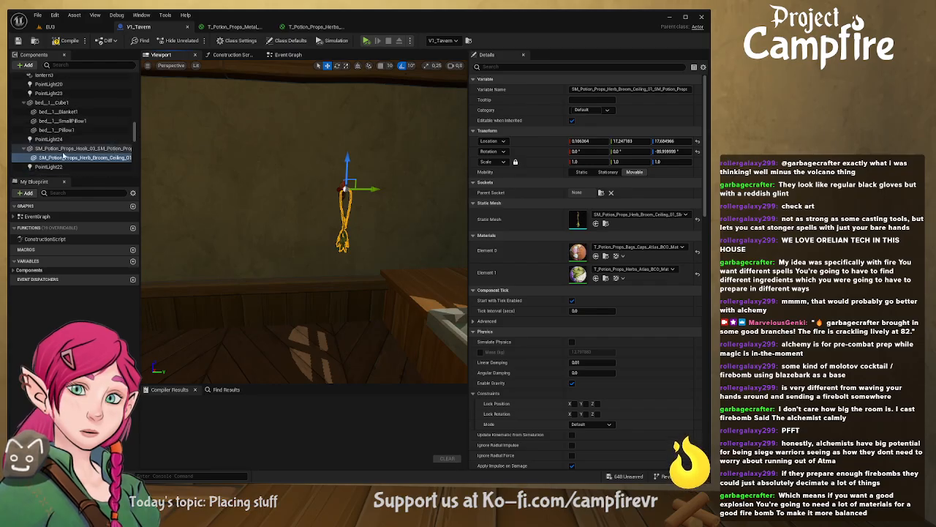
left_click(93, 149)
left_click_drag(370, 199, 271, 206)
right_click_drag(271, 207, 242, 194)
key("w")
key("d")
left_click_drag(297, 182, 296, 121)
key("a")
right_click_drag(258, 159, 303, 158)
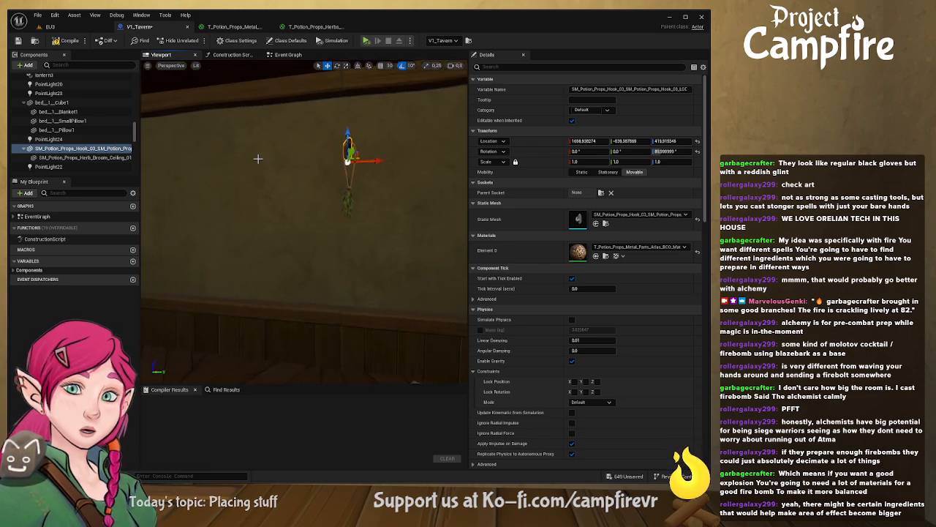
Step: Shift the hook and herb bundle lower and sideways until they hang above the stove, checking the placement in the EU3 level
left_click(73, 28)
right_click_drag(122, 91, 89, 66)
key("s")
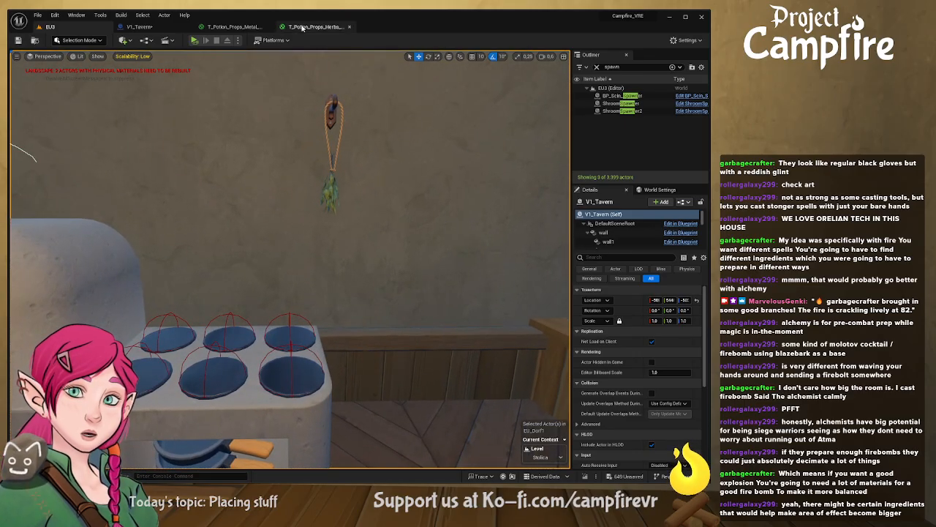
left_click(146, 27)
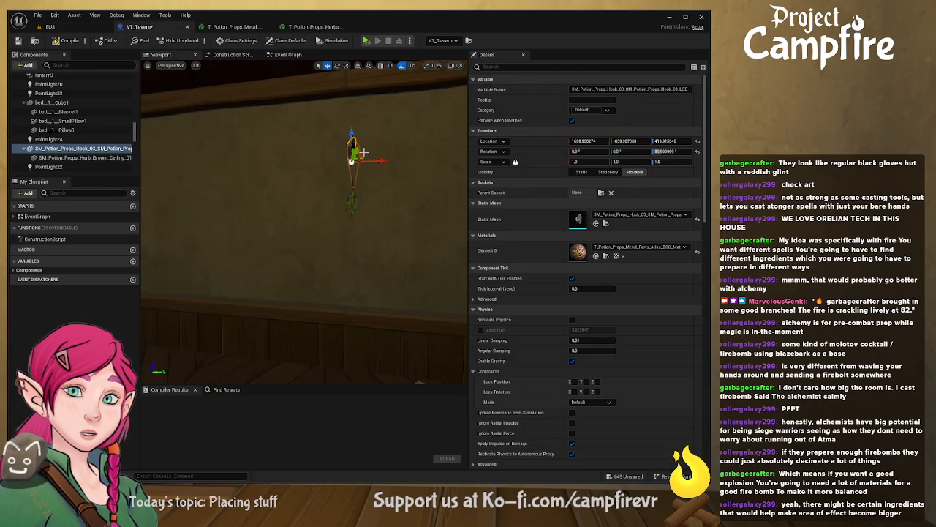
left_click_drag(360, 153, 302, 180)
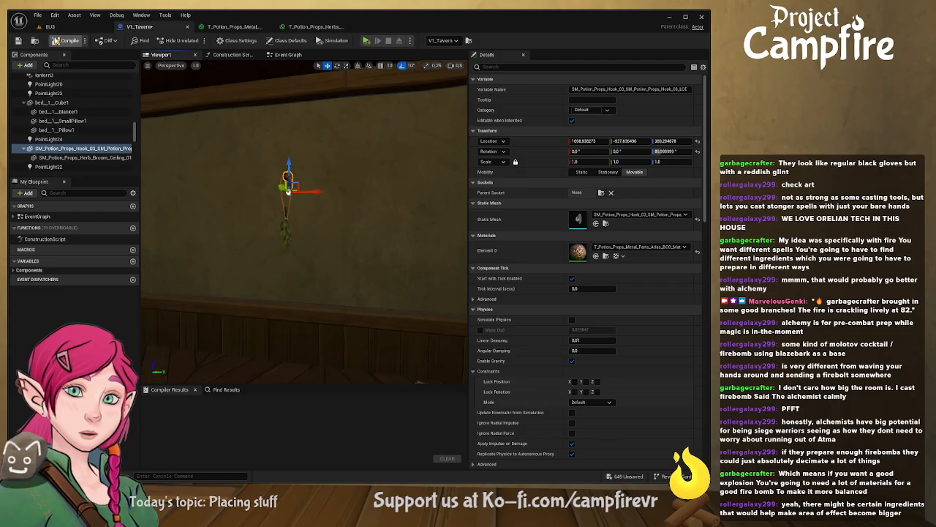
left_click(53, 29)
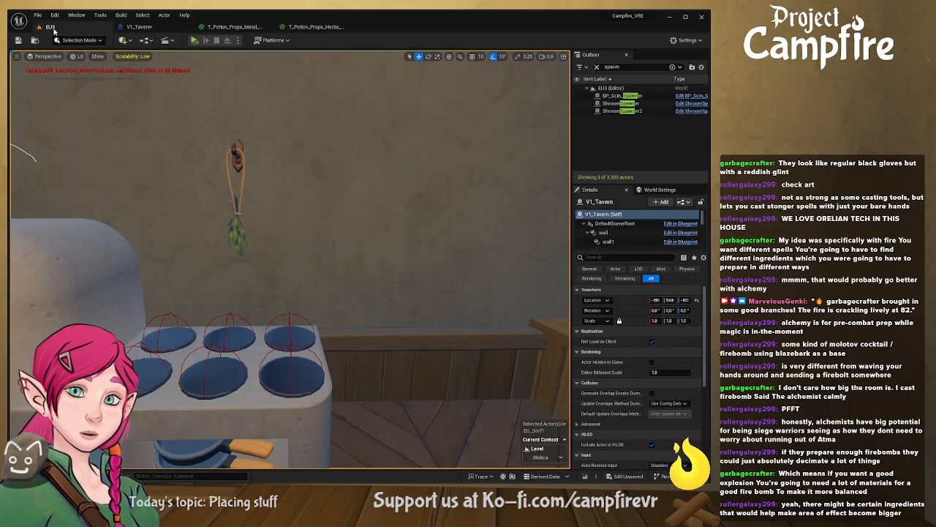
left_click(138, 27)
left_click_drag(289, 190, 275, 206)
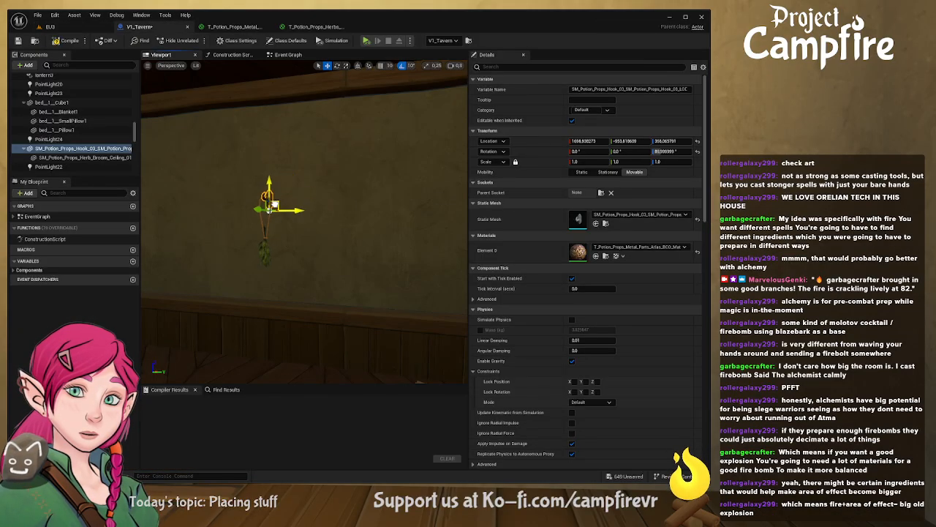
left_click(50, 28)
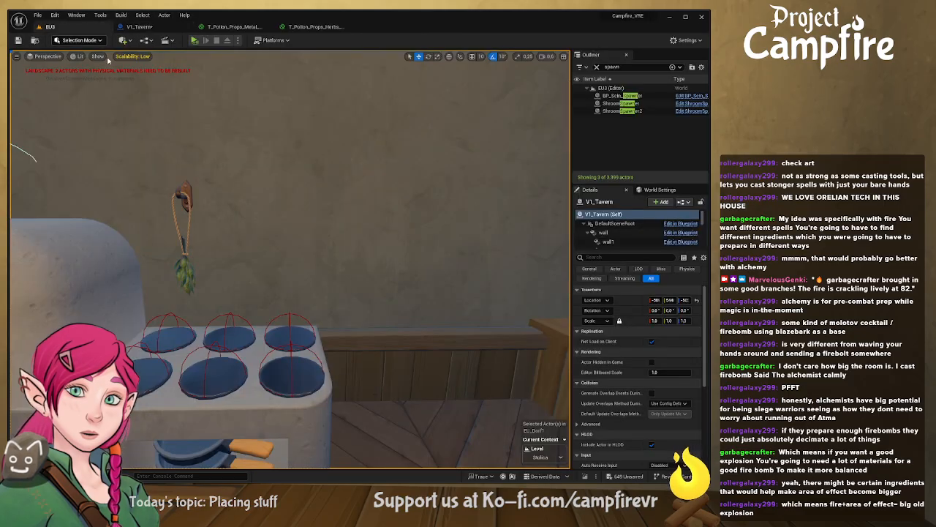
left_click(139, 27)
mouse_move(282, 221)
left_mouse_down()
mouse_move(298, 222)
mouse_move(277, 224)
left_mouse_up()
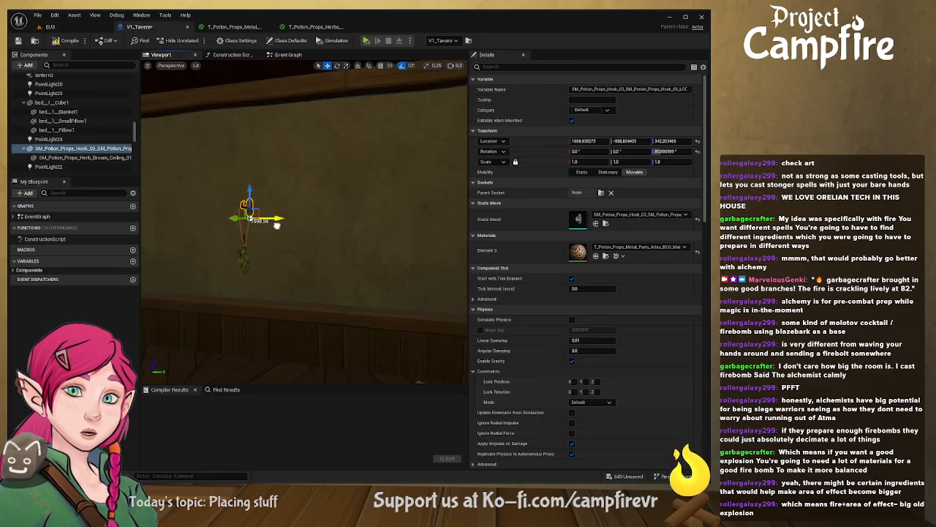
Step: Duplicate the hook with its herb bundle twice and space the copies in a row along the wall
left_click(93, 158, "ctrl")
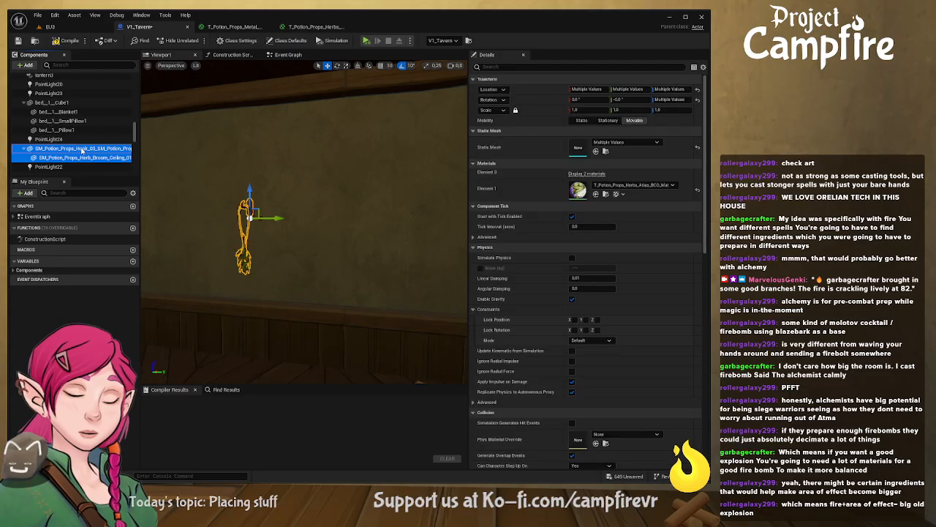
key("ctrl+d")
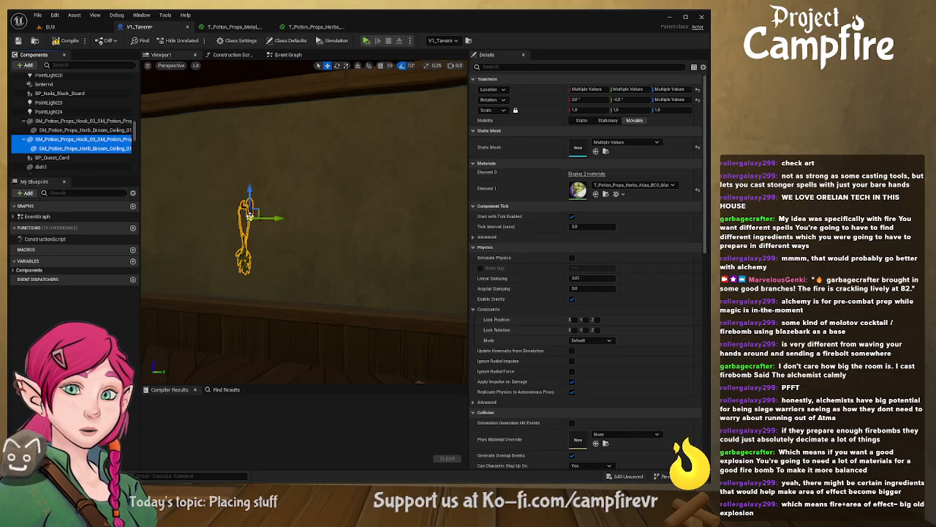
left_click_drag(277, 223, 312, 221)
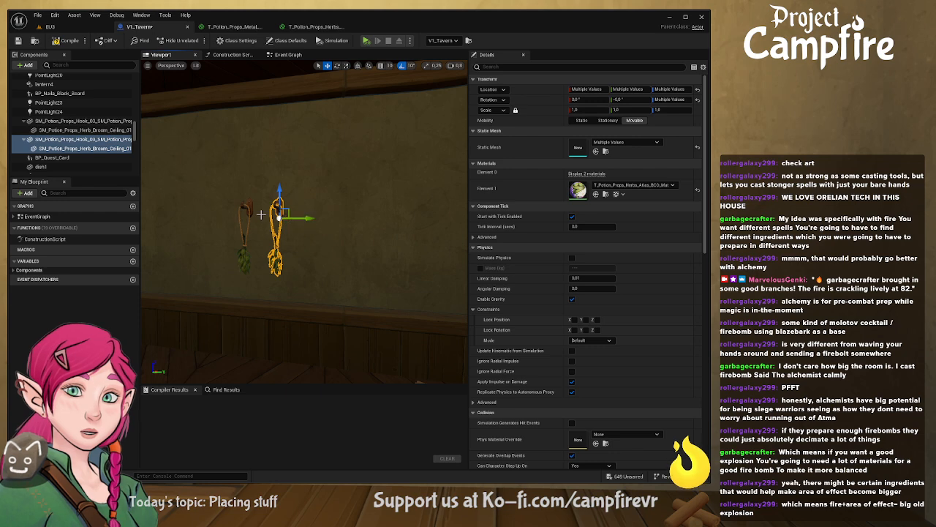
key("ctrl+d")
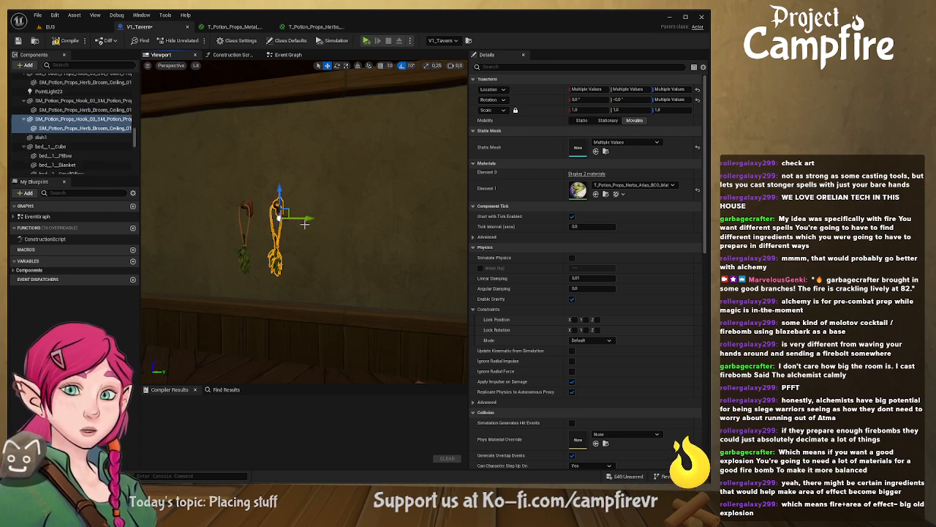
left_click_drag(279, 221, 307, 221)
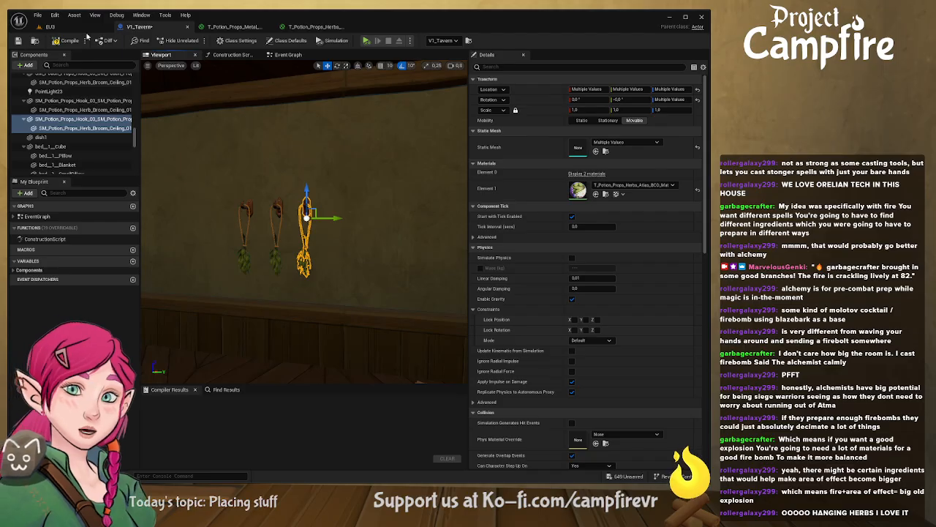
Step: Inspect the row of three hooks with herb bundles above the stove in the EU3 level
left_click(50, 26)
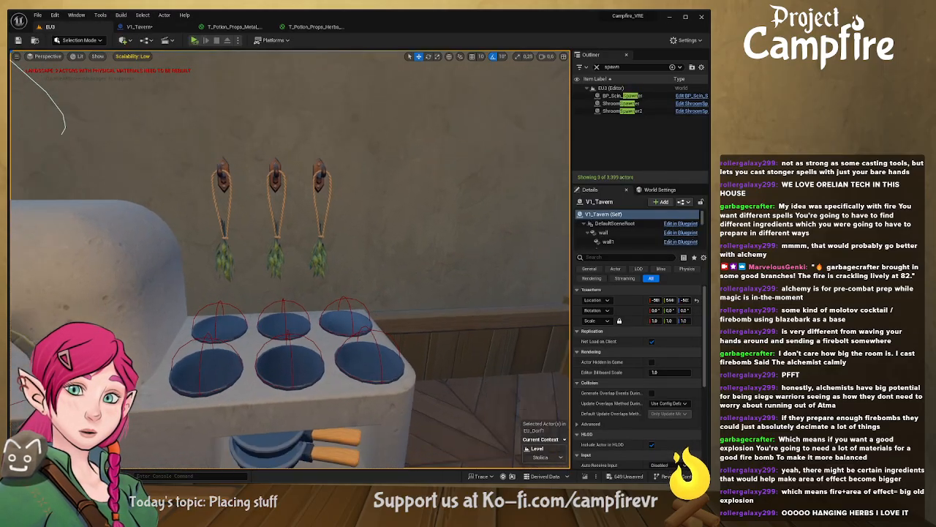
key("w")
key("d")
right_click_drag(290, 260, 241, 269)
key("d")
key("a")
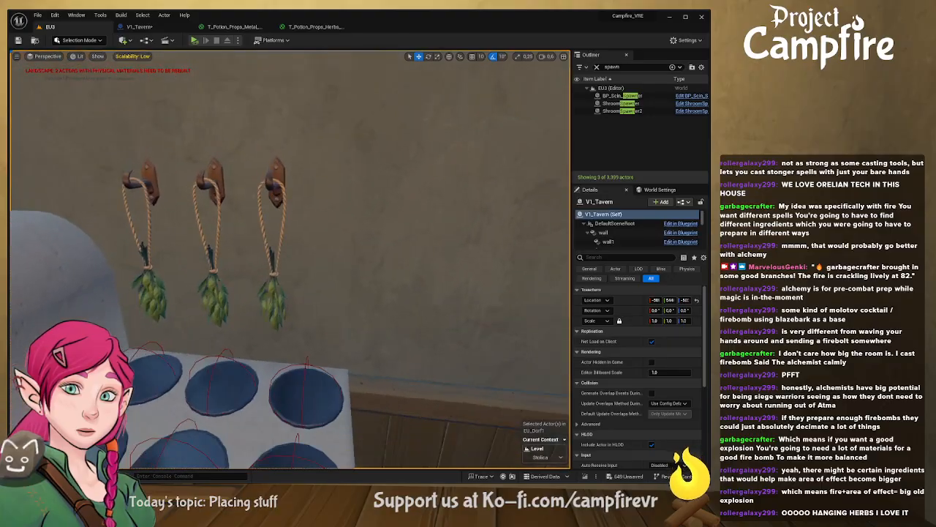
right_click_drag(185, 334, 225, 334)
key("s")
Step: Find the SM_Potion_Props_Herb_Broom_Ceiling_02 mesh in the PotionProps Meshes folder and select it
key("ctrl+space")
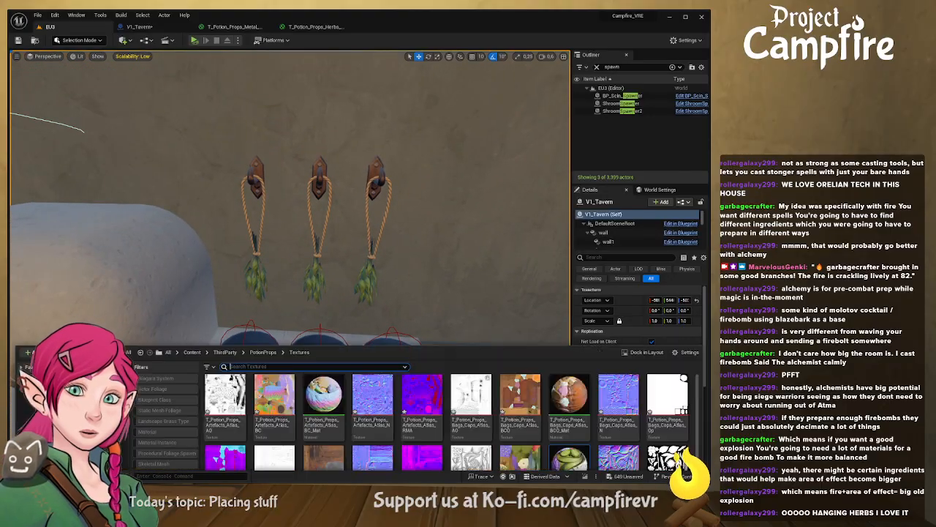
left_click(262, 237)
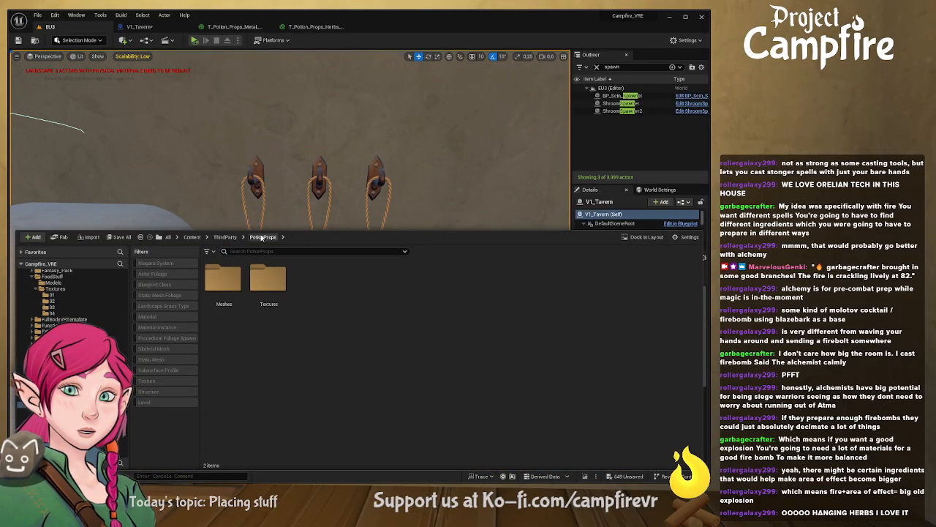
double_click(233, 273)
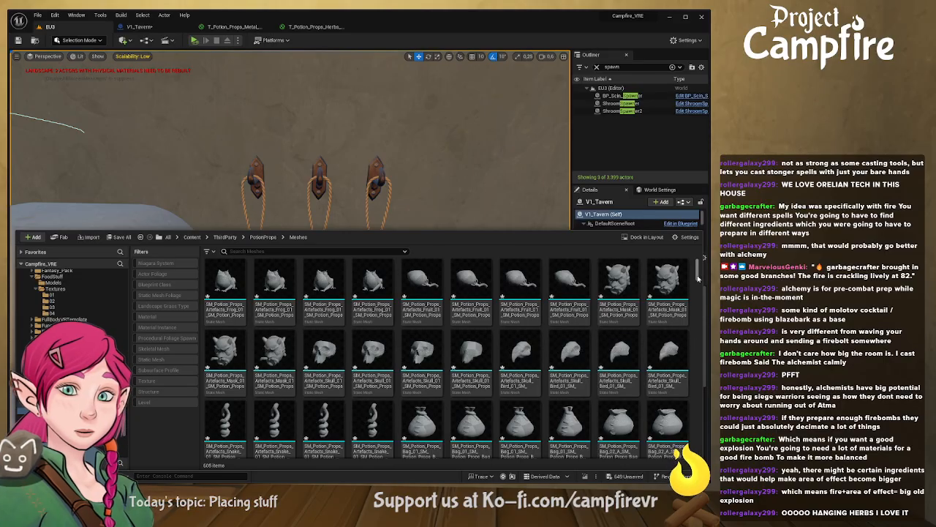
left_click_drag(700, 273, 701, 453)
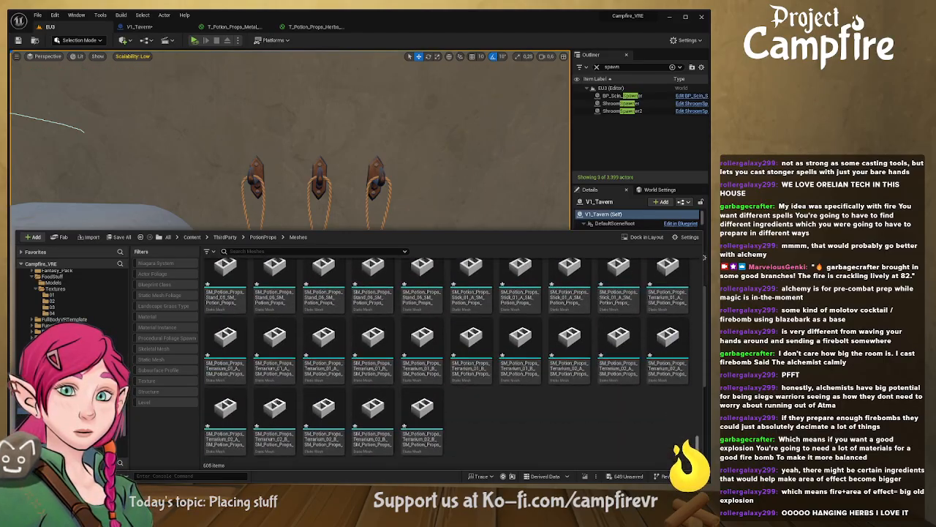
scroll(593, 409, "up", 1)
scroll(593, 409, "up", 10)
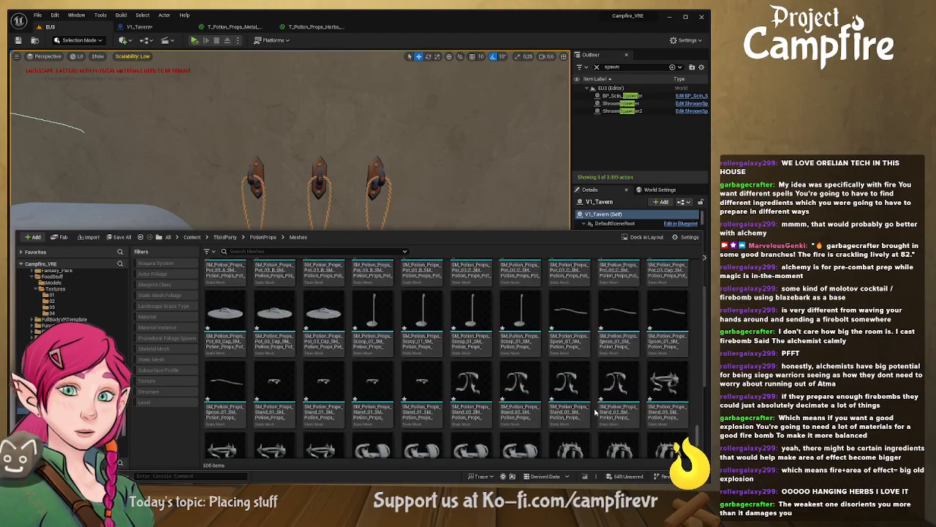
scroll(595, 413, "up", 10)
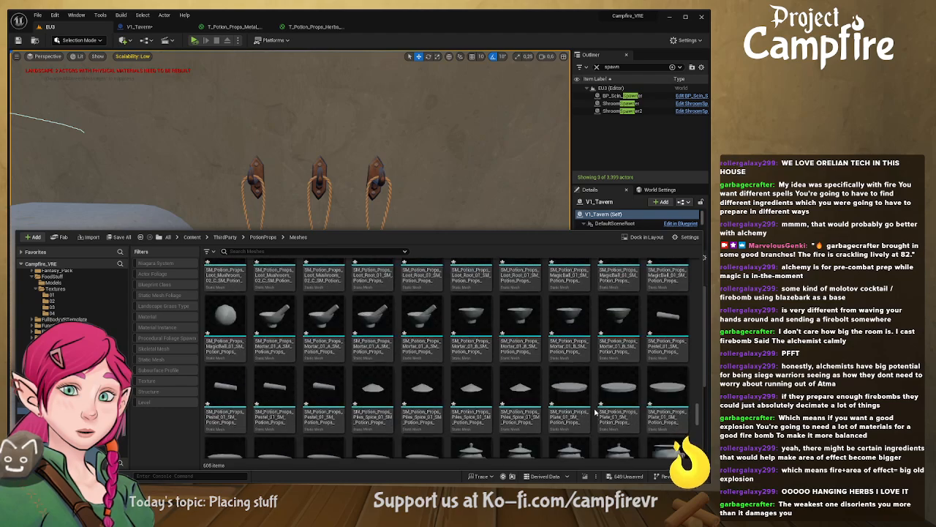
scroll(595, 413, "up", 10)
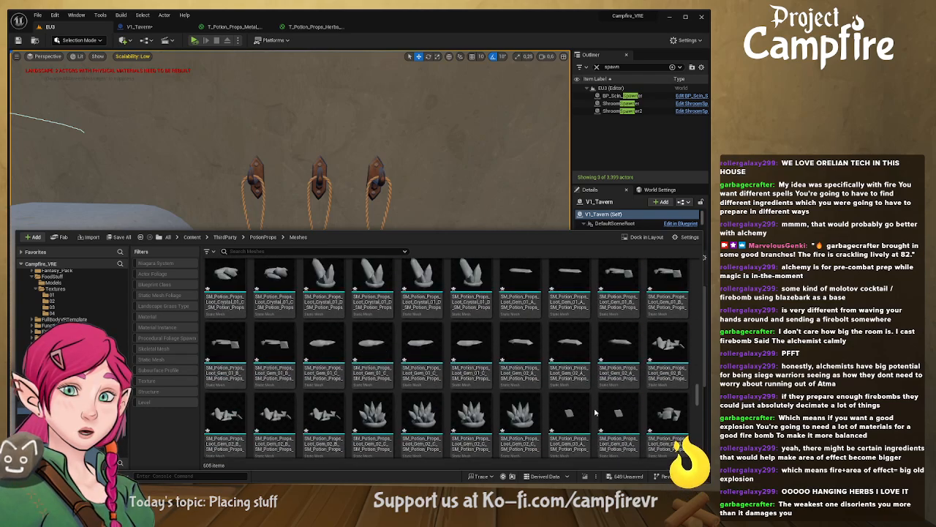
scroll(595, 414, "up", 10)
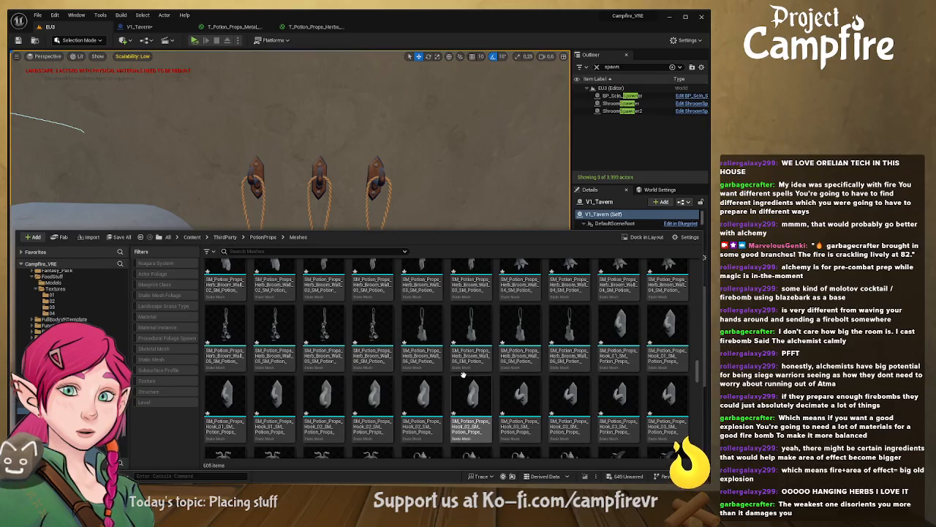
left_click(225, 335)
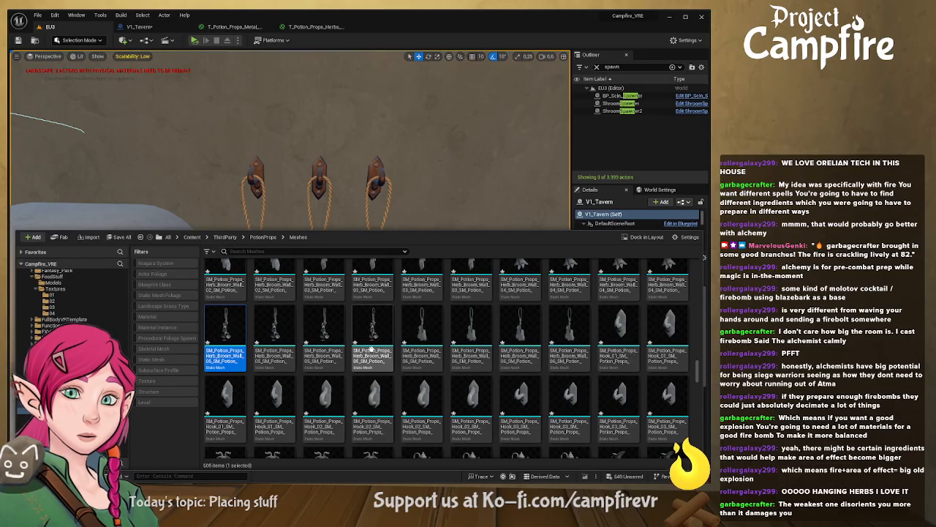
scroll(371, 350, "up", 1)
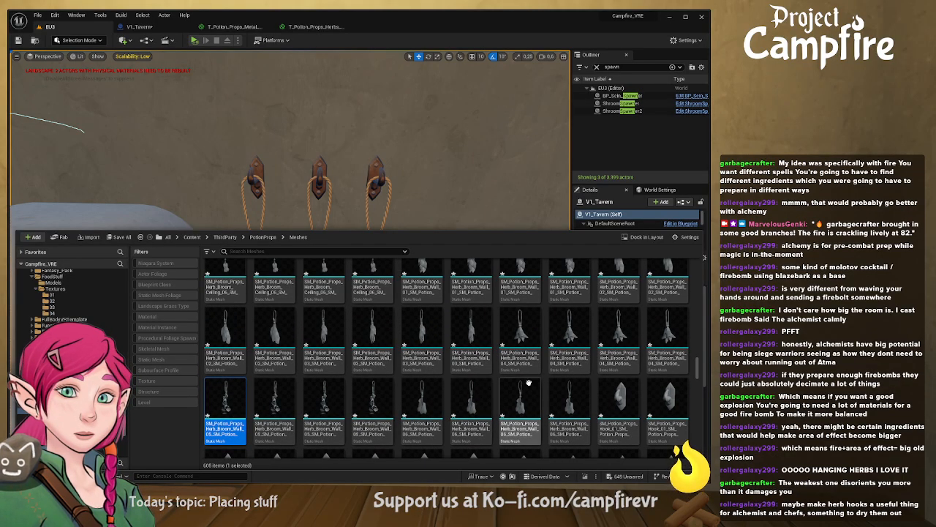
scroll(586, 376, "up", 3)
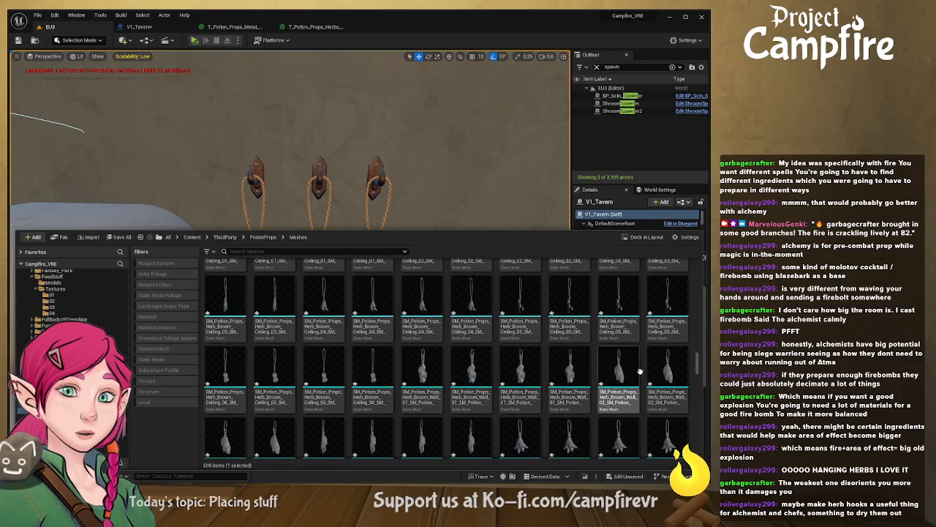
scroll(676, 377, "up", 1)
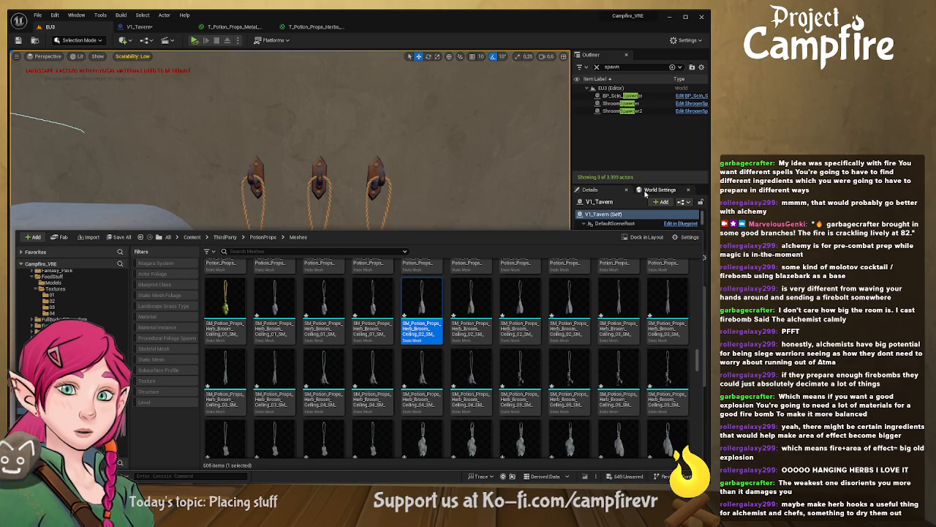
Step: In the V1_Tavern blueprint, replace the static mesh of the last herb bundle in the row with SM_Potion_Props_Herb_Broom_Ceiling_02
scroll(637, 220, "down", 3)
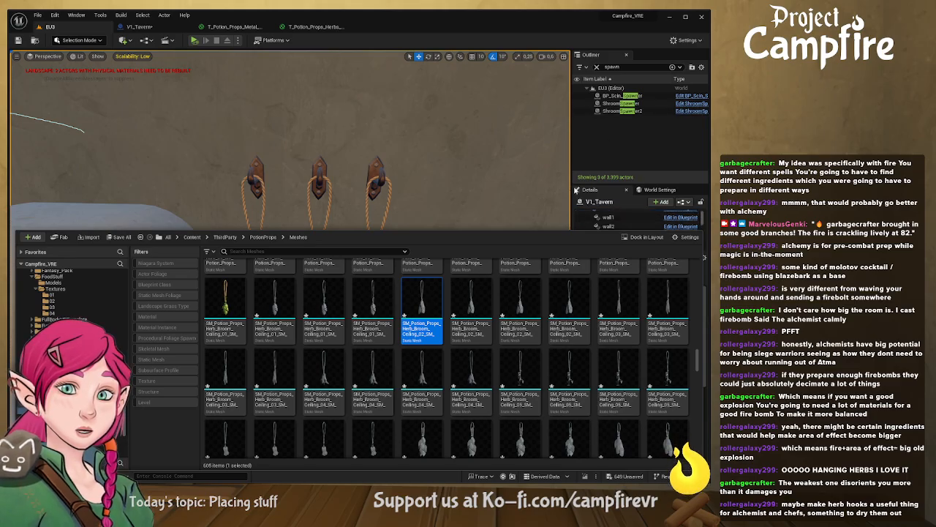
left_click(140, 27)
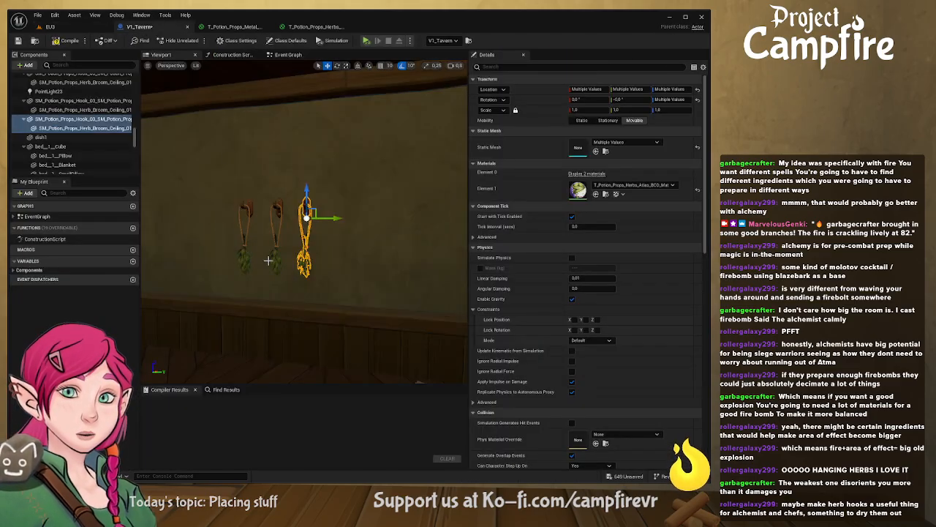
left_click(301, 257)
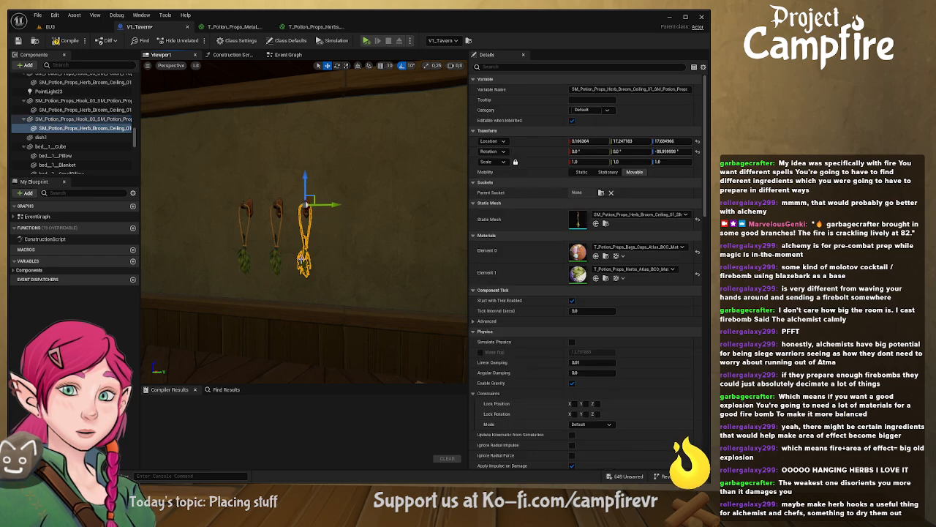
left_click(597, 223)
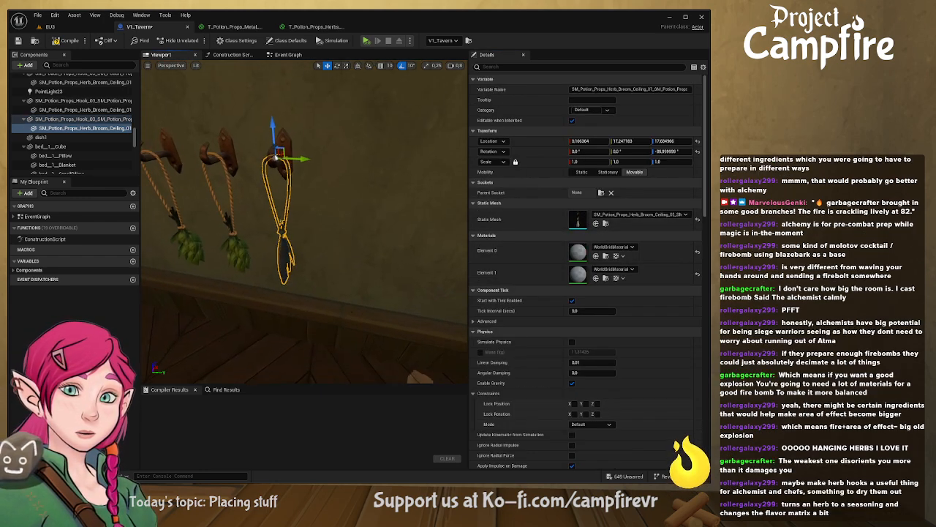
Step: Assign T_Potion_Props_Herbs_Atlas_BCO_Mat to Element 0 and T_Potion_Props_Bags_Caps_Atlas_BCO_Mat to Element 1 of the replaced herb bundle
key("w")
mouse_move(356, 267)
right_mouse_down()
mouse_move(330, 273)
mouse_move(355, 266)
right_mouse_up()
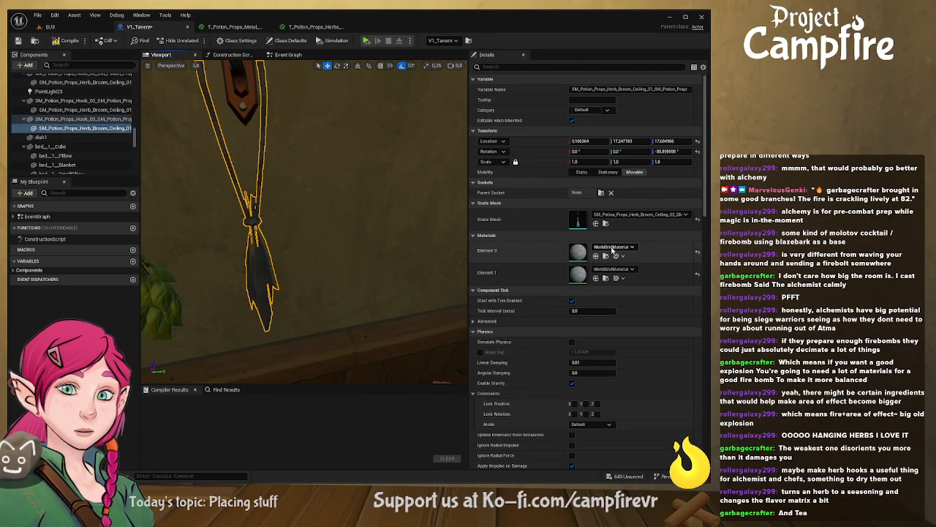
key("d")
right_click_drag(407, 251, 344, 251)
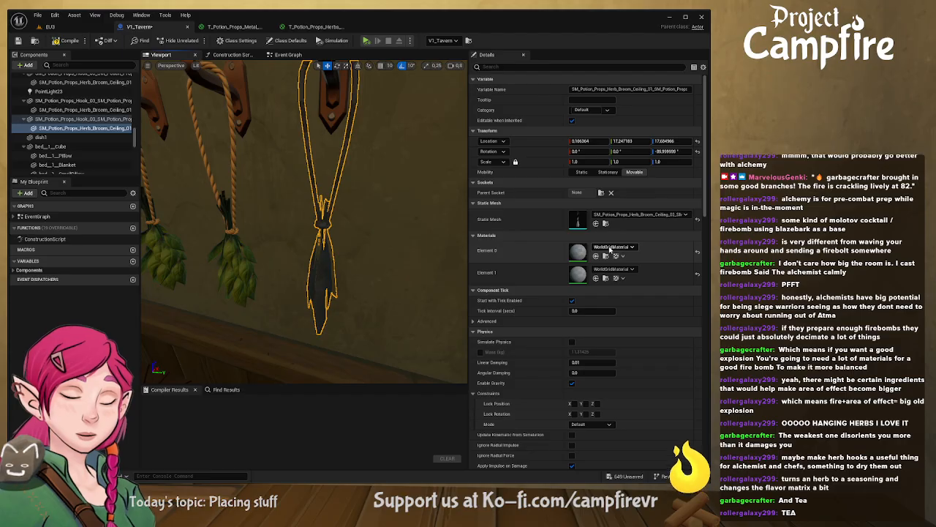
left_click(670, 351)
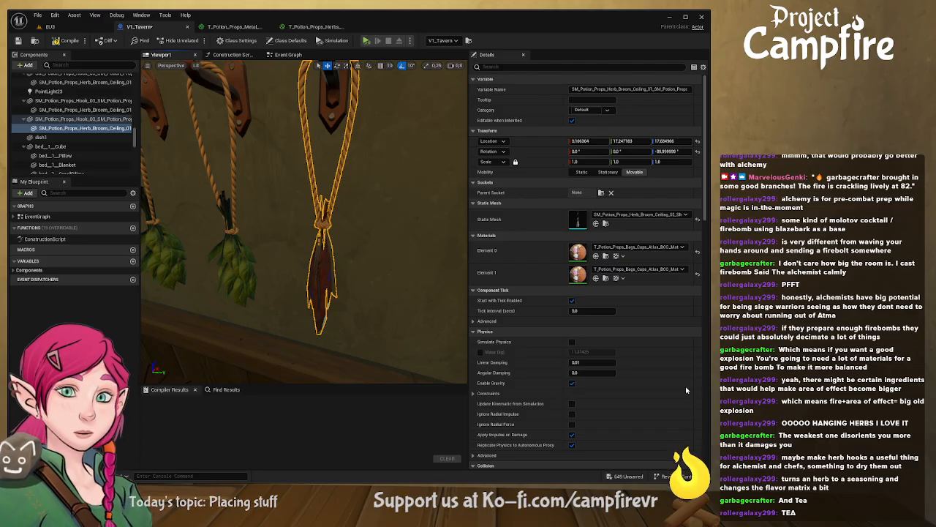
right_click_drag(282, 259, 281, 260)
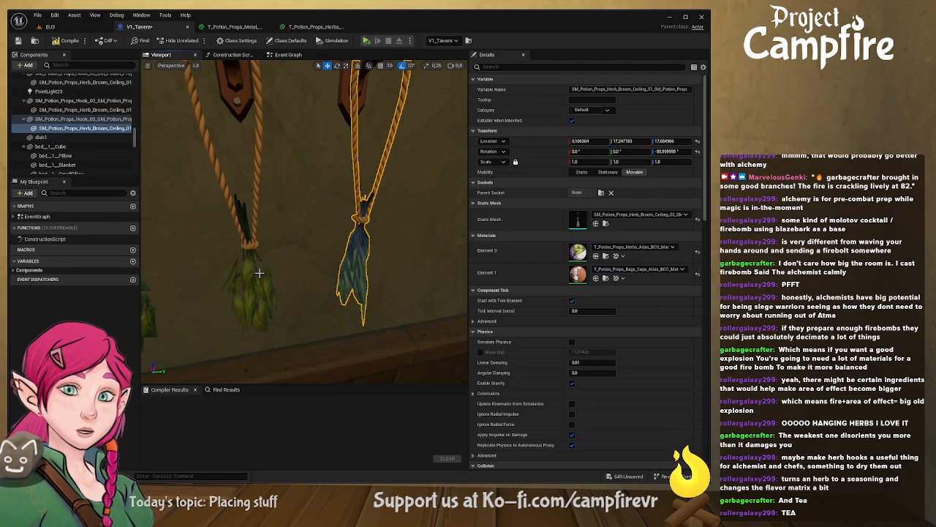
Step: Replace the middle herb bundle's static mesh with SM_Potion_Props_Herb_Broom_Wall_04 from the PotionProps Meshes folder
left_click(259, 273)
key("f")
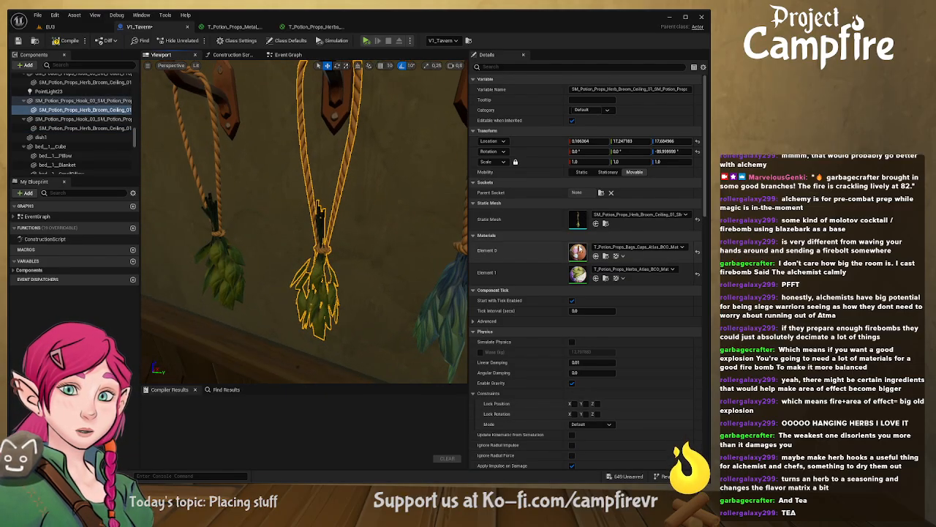
key("ctrl+space")
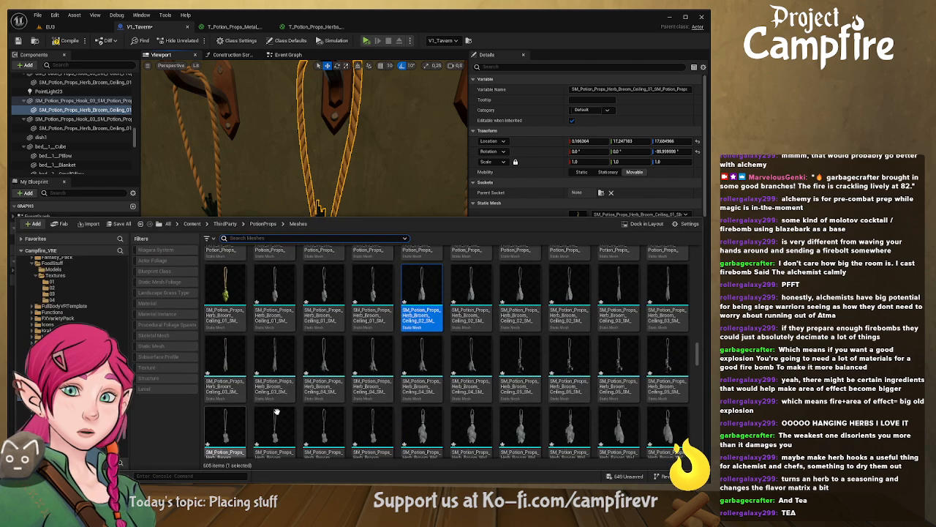
scroll(525, 425, "down", 2)
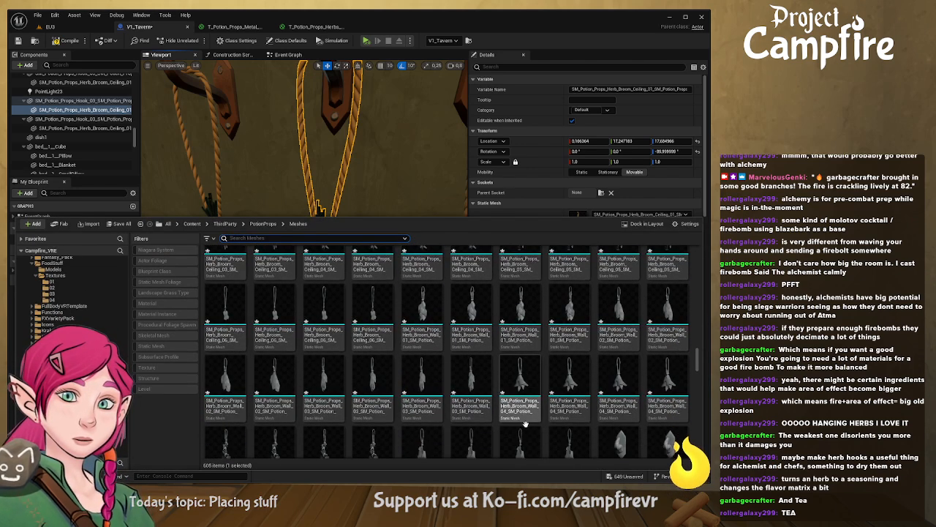
scroll(527, 395, "down", 1)
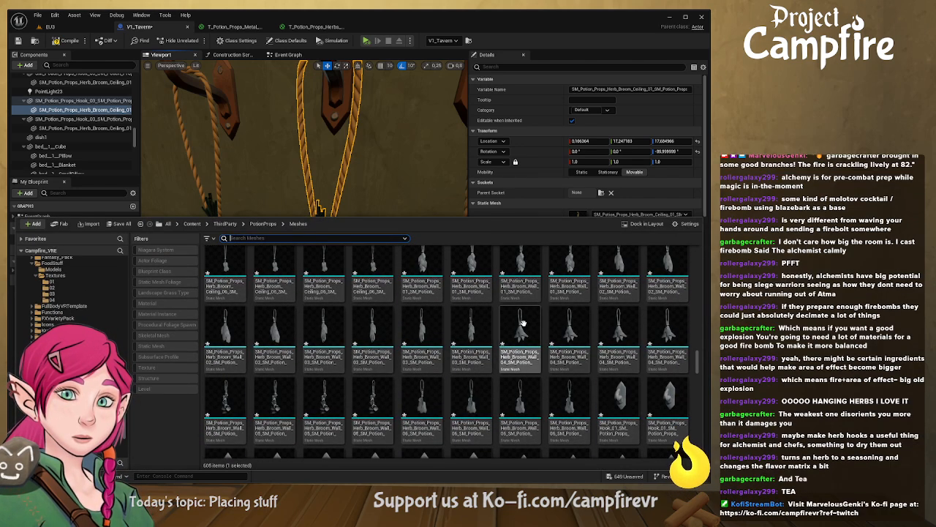
left_click(524, 323)
left_click(542, 202)
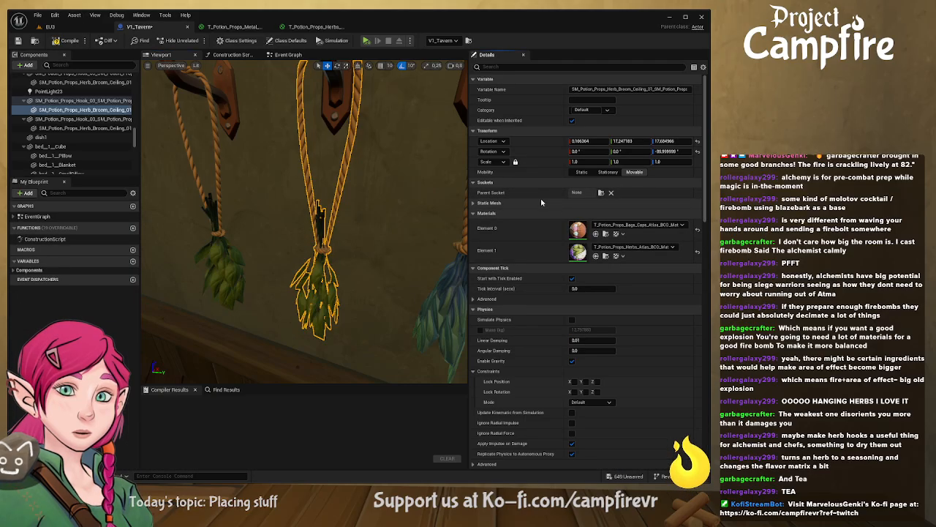
left_click(537, 204)
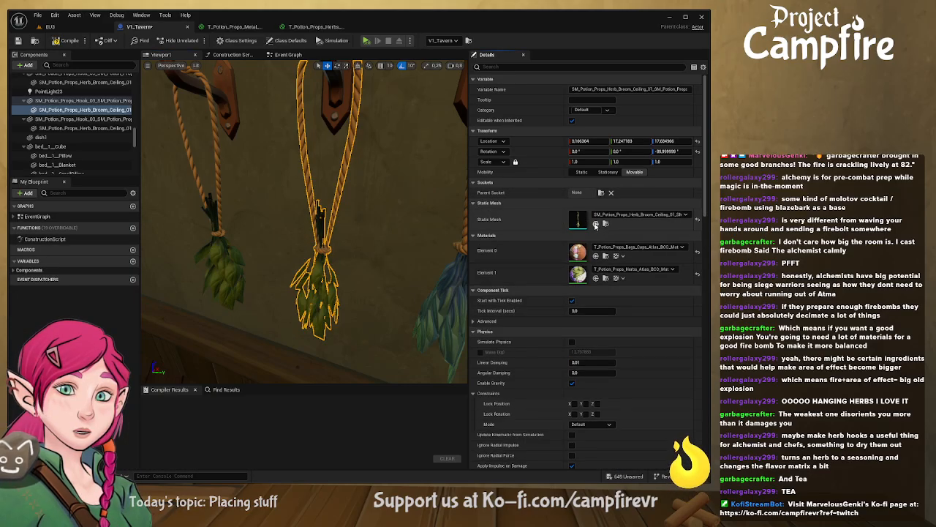
left_click(595, 225)
key("f")
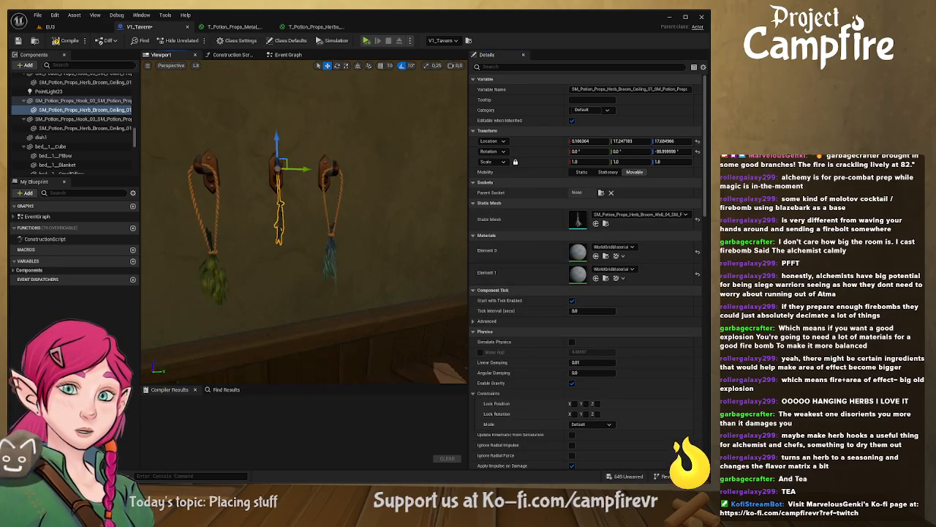
Step: Give the middle bundle T_Potion_Props_Bags_Caps_Atlas_BCO_Mat on Element 0 and T_Potion_Props_Herbs_Atlas_BCO_Mat on Element 1
right_click_drag(339, 190, 290, 147)
mouse_move(304, 221)
right_mouse_down()
mouse_move(282, 220)
mouse_move(310, 221)
right_mouse_up()
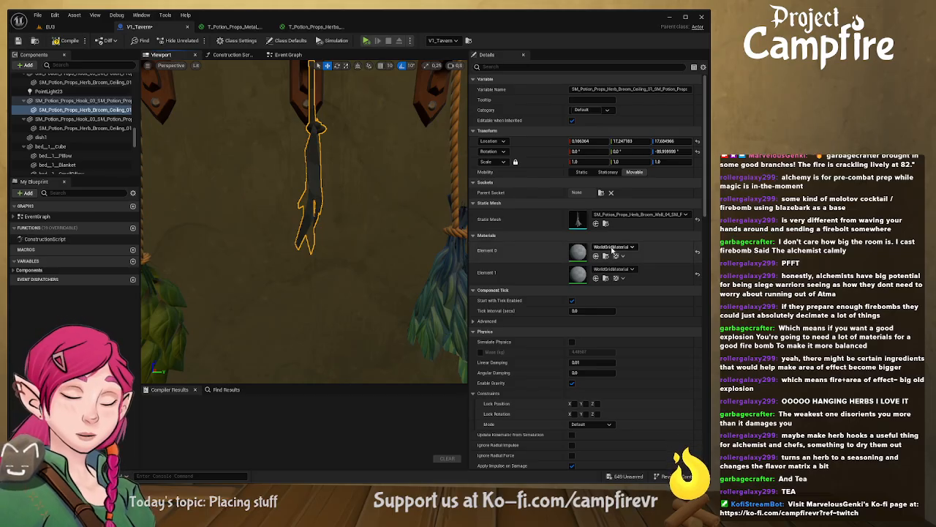
left_click(653, 351)
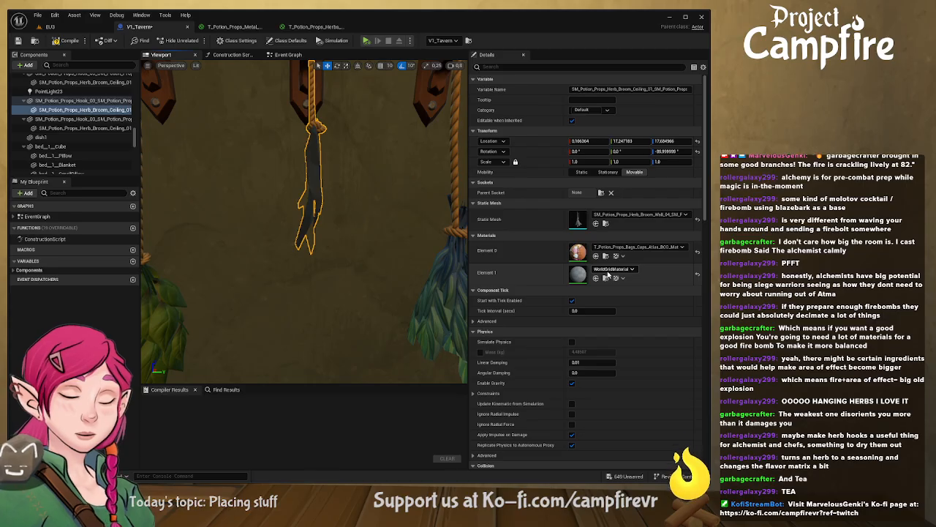
left_click(591, 365)
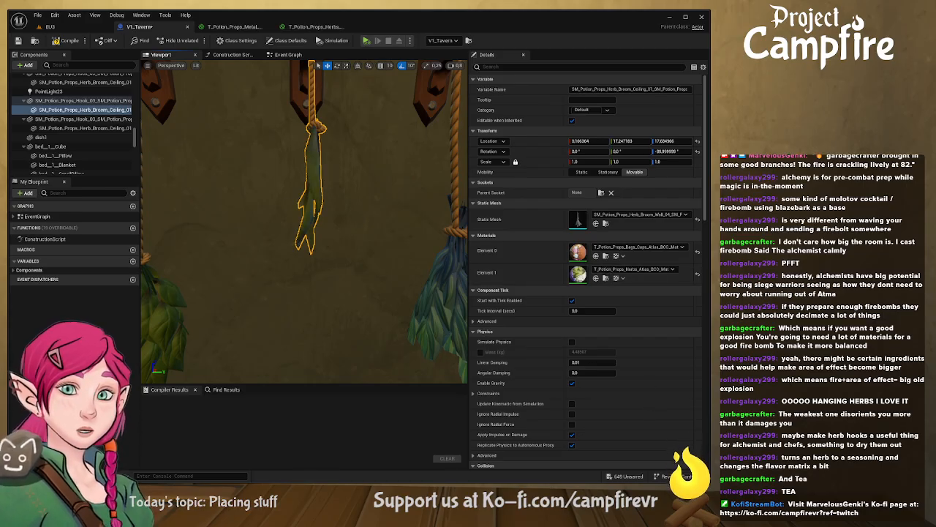
Step: Rotate the middle herb bundle about its vertical axis to 0° so it hangs parallel to the wall
right_click_drag(282, 206, 307, 281)
key("e")
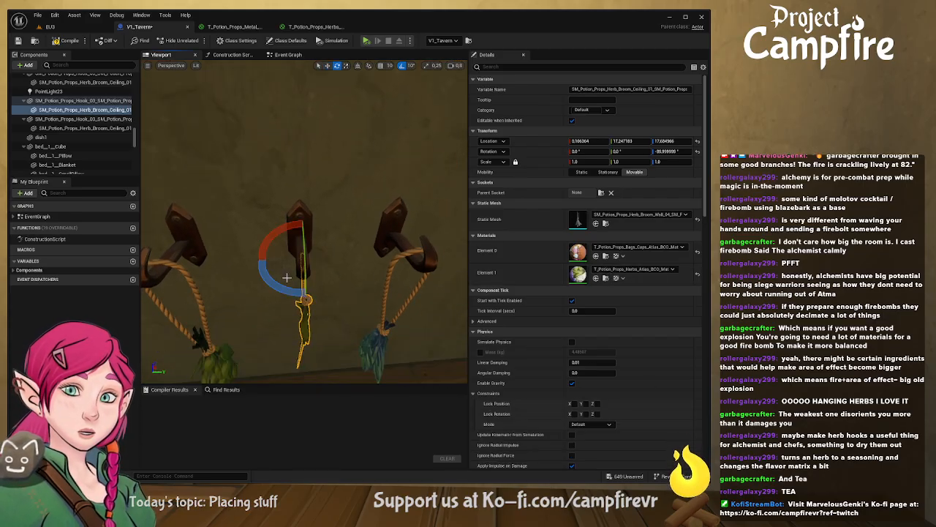
left_click_drag(286, 288, 314, 292)
right_click_drag(288, 317, 223, 302)
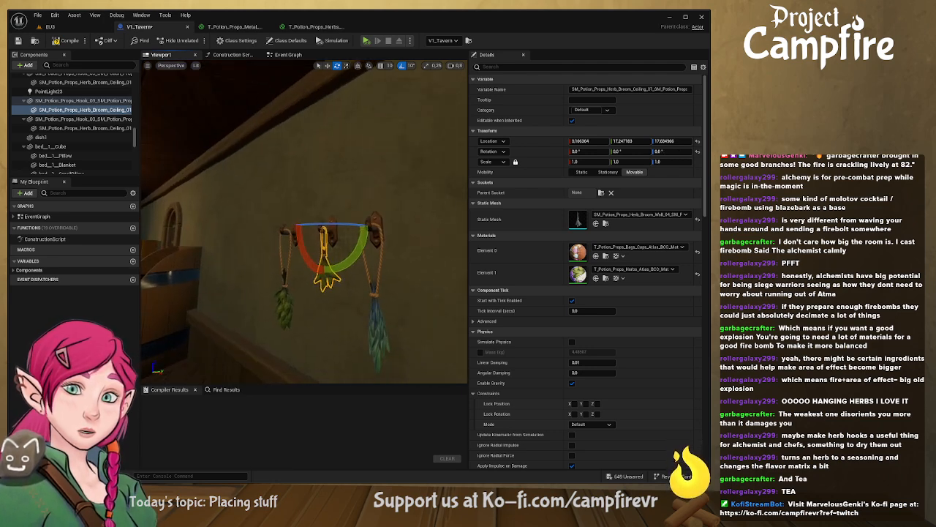
Step: Save the V1_Tavern blueprint and check the three different herb bundles above the stove in the EU3 level
left_click(18, 41)
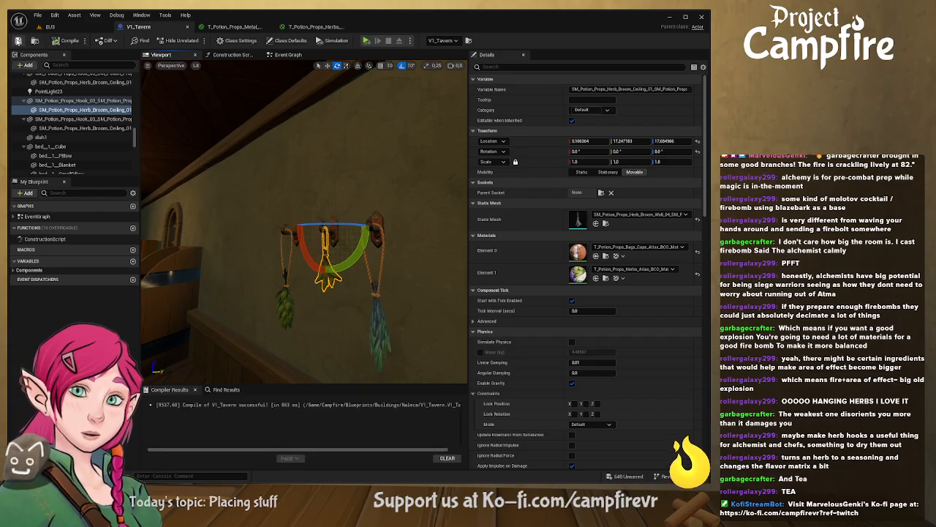
left_click(61, 30)
right_click_drag(260, 189, 296, 230)
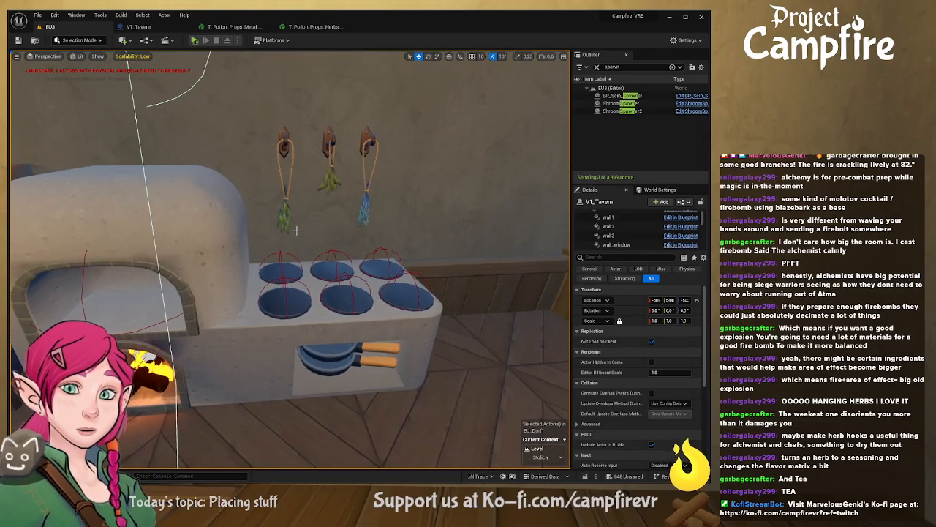
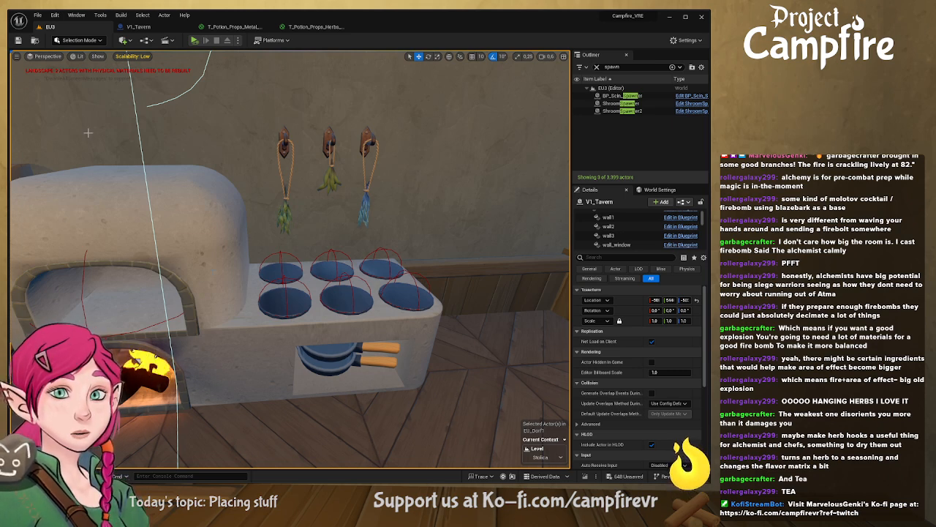
Step: Examine the three hanging herb bundles above the stove up close, especially the leaf edges of the blue bundle
mouse_move(288, 302)
right_mouse_down()
mouse_move(339, 281)
mouse_move(311, 284)
mouse_move(335, 291)
mouse_move(284, 287)
mouse_move(294, 289)
right_mouse_up()
key("g")
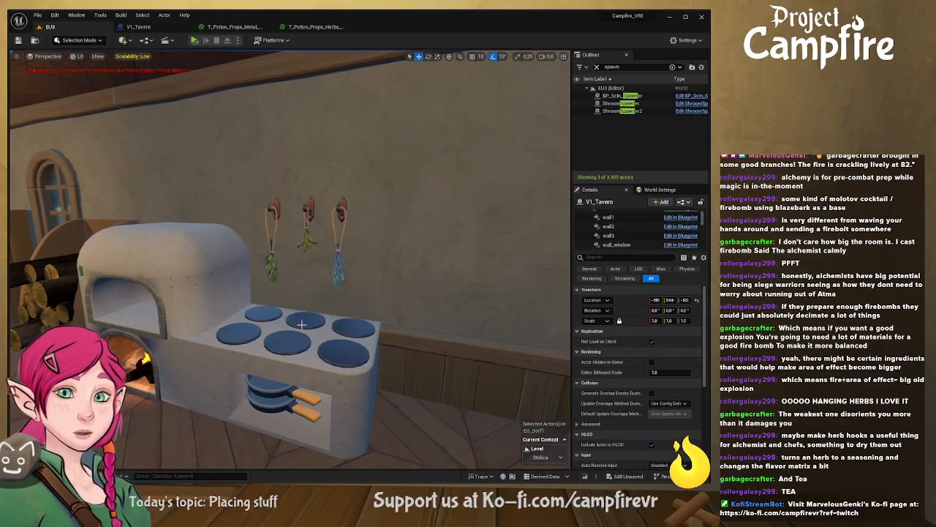
right_click_drag(303, 320, 354, 334)
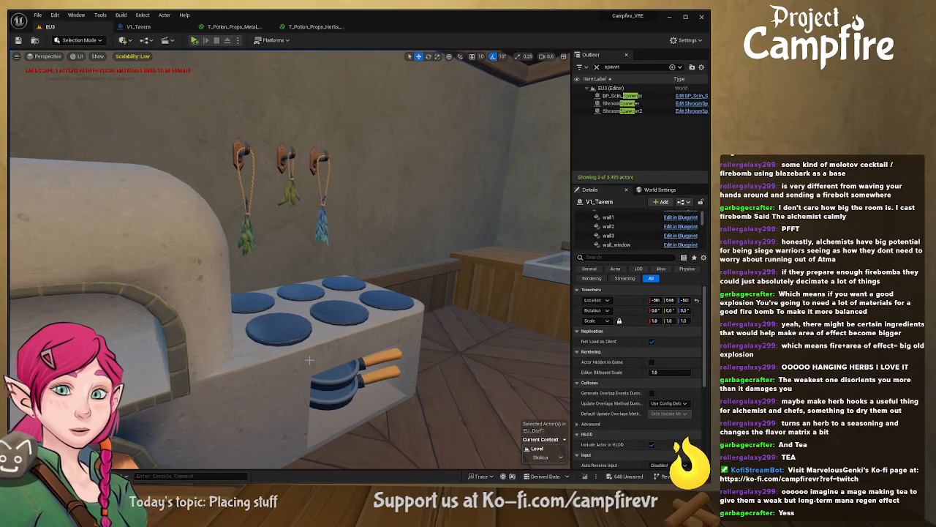
mouse_move(272, 340)
right_mouse_down()
mouse_move(291, 335)
mouse_move(269, 332)
mouse_move(284, 332)
right_mouse_up()
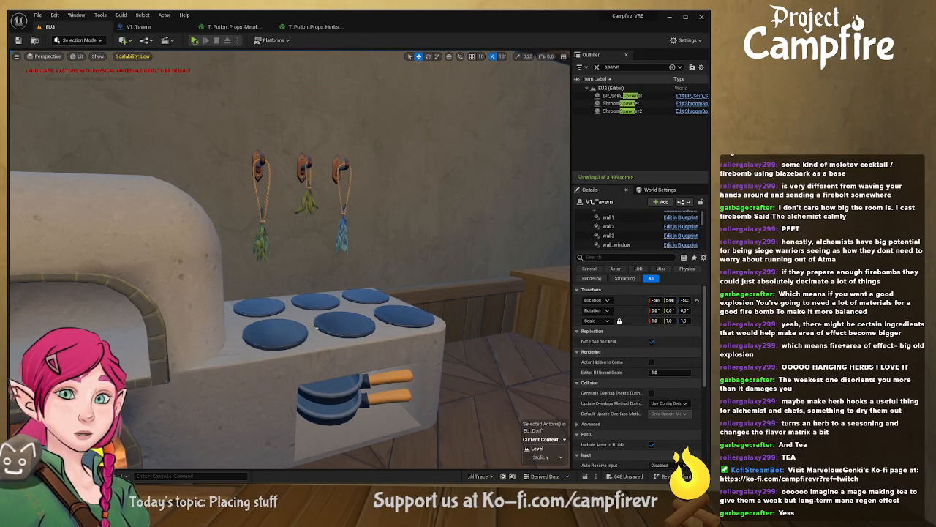
right_click_drag(398, 308, 365, 277)
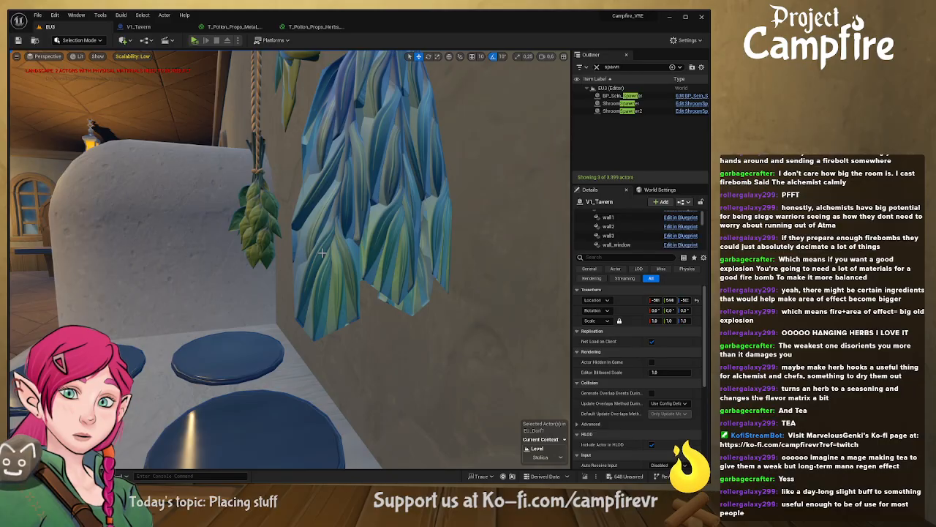
right_click_drag(347, 212, 430, 290)
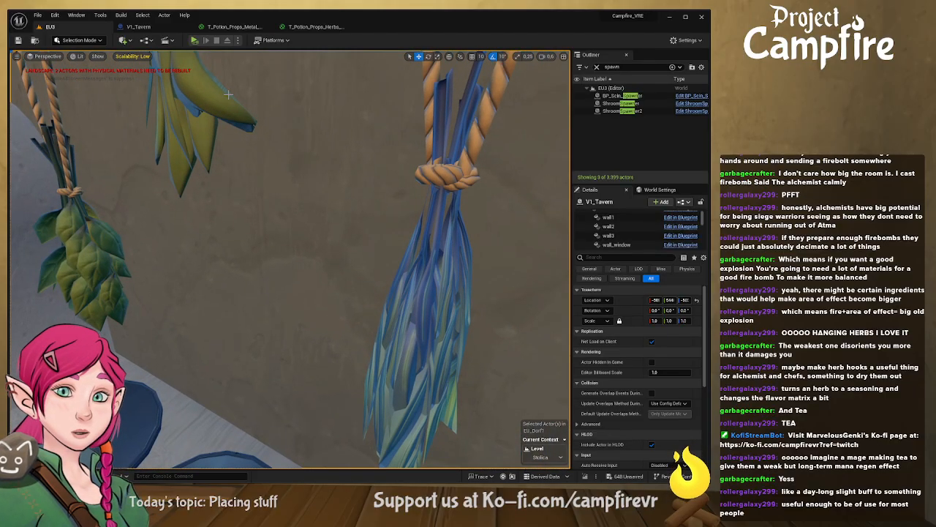
Step: Add the T_Potion_Props_Herbs_Atlas_Op texture from the PotionProps Textures folder to the T_Potion_Props_Herbs_Atlas_BCO_Mat graph
left_click(309, 27)
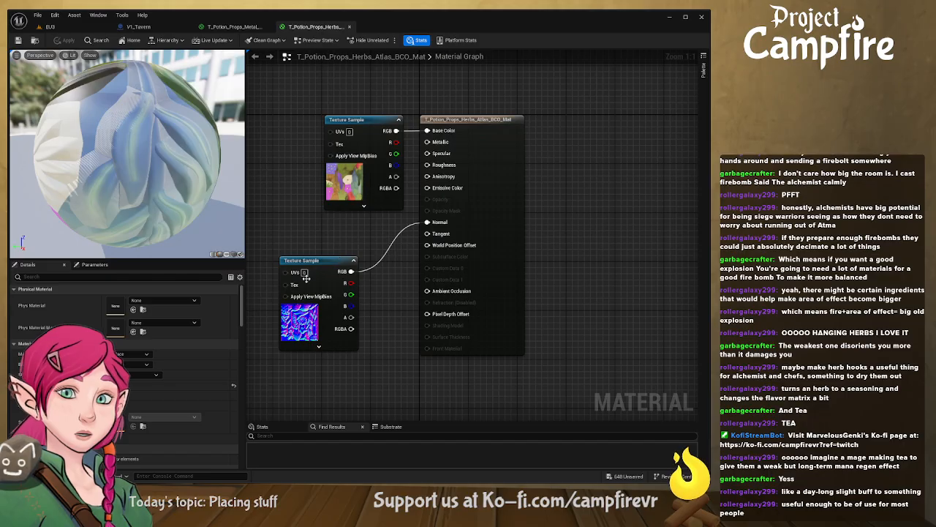
key("ctrl+space")
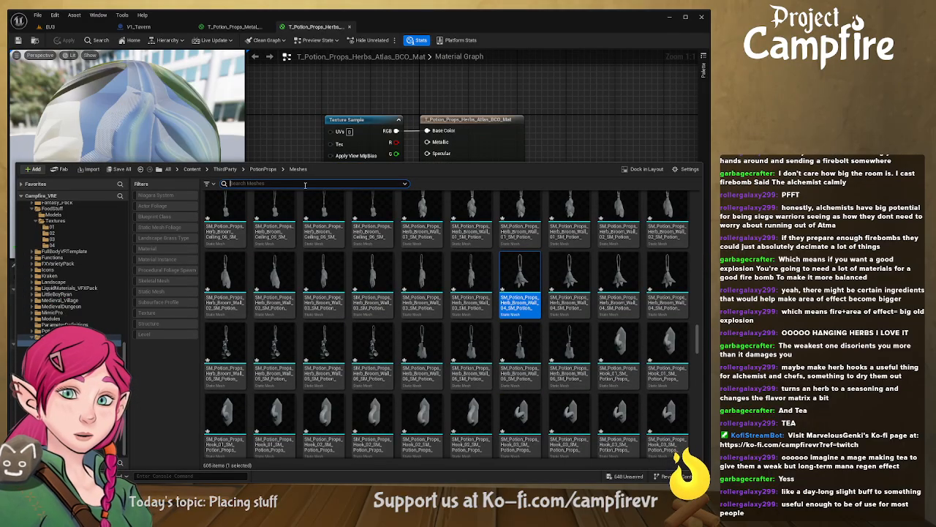
left_click(263, 169)
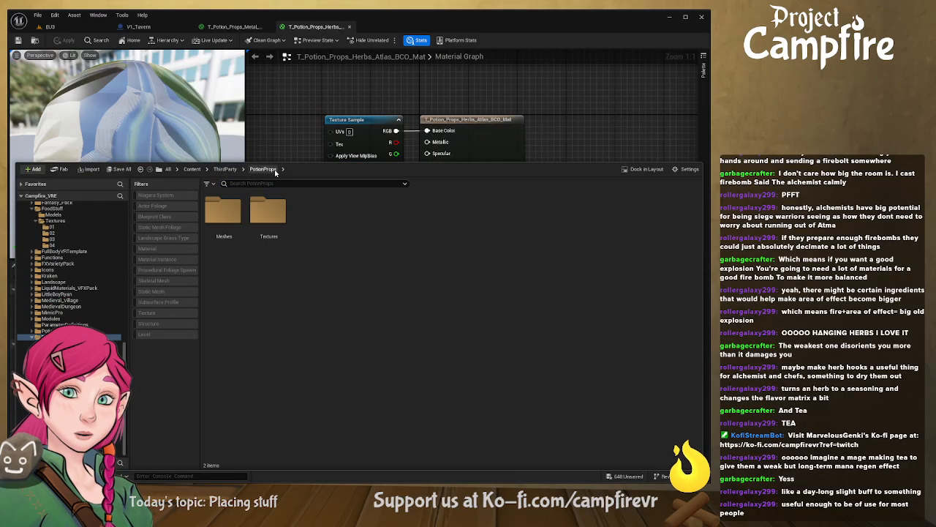
double_click(271, 211)
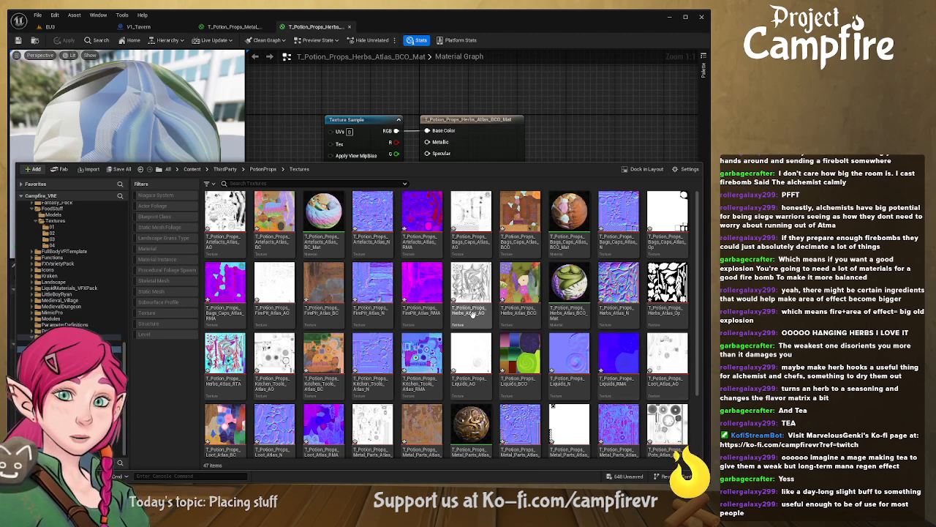
left_click(668, 285)
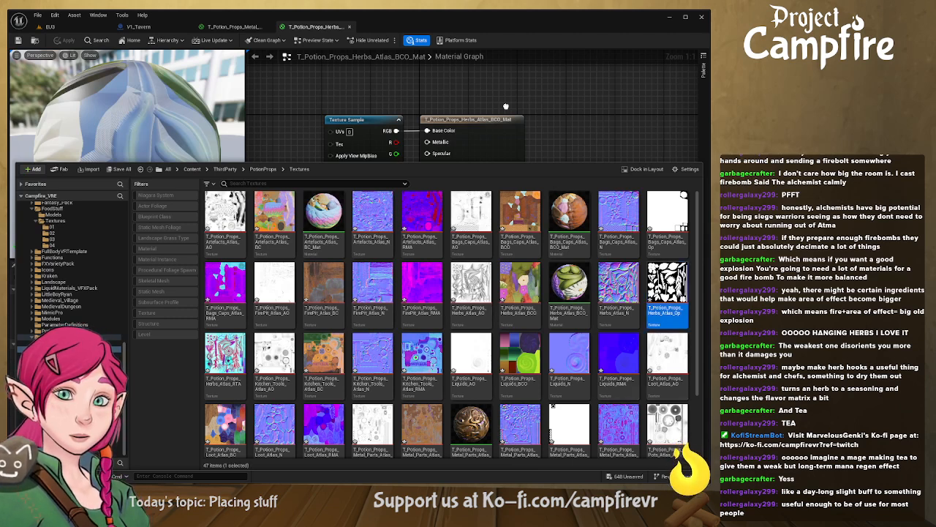
left_click_drag(557, 97, 446, 200)
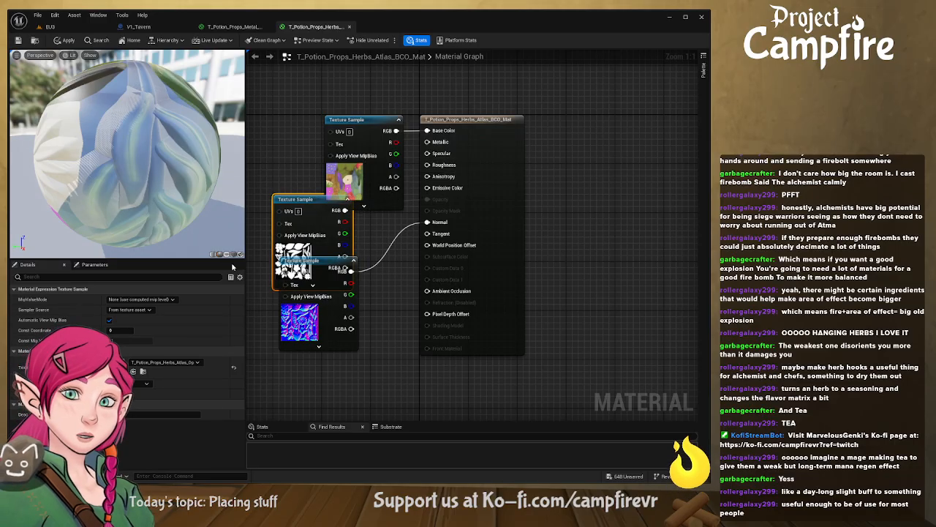
Step: Make the herbs material masked, connect the opacity texture's RGB output to Opacity Mask, and apply and save the material
left_click(503, 121)
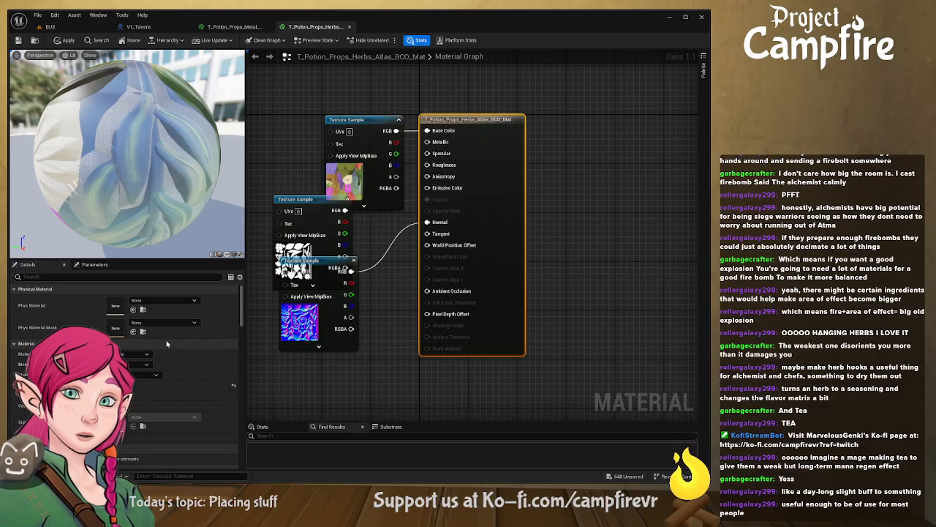
left_click(131, 366)
left_click(130, 382)
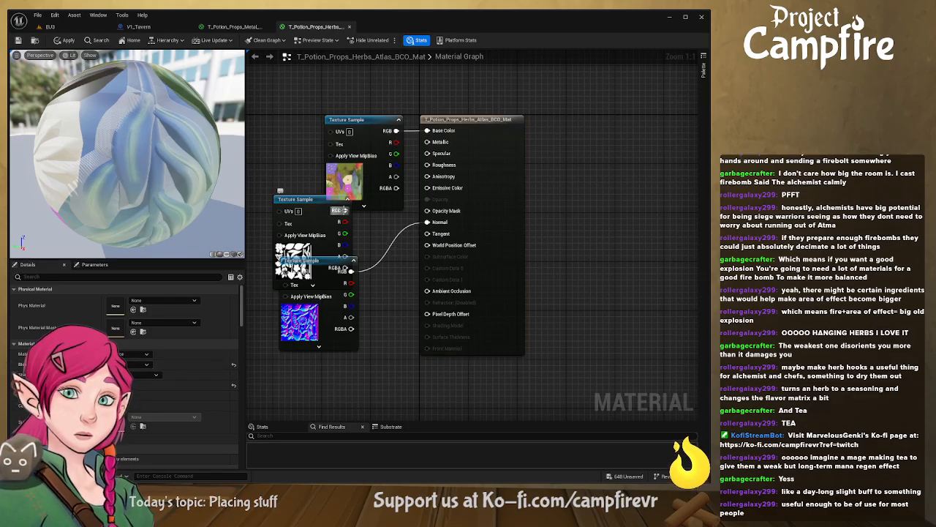
left_click_drag(396, 218, 428, 211)
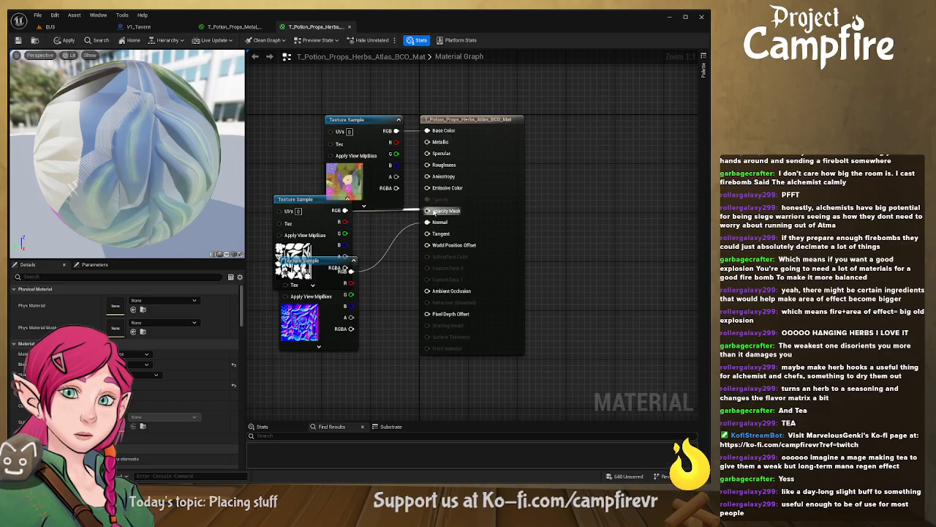
left_click_drag(126, 153, 219, 154)
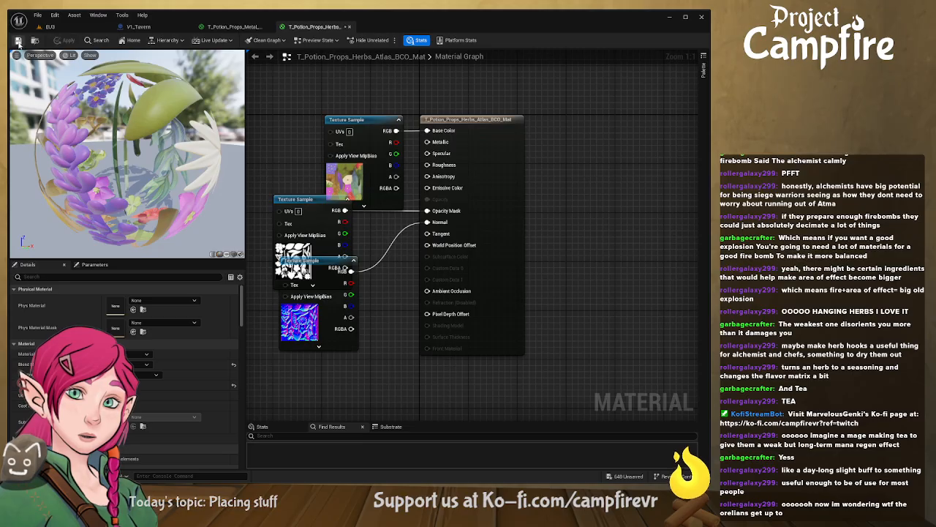
Step: Check the cut-out leaf edges of the herb bundles above the stove in the EU3 level
left_click(49, 26)
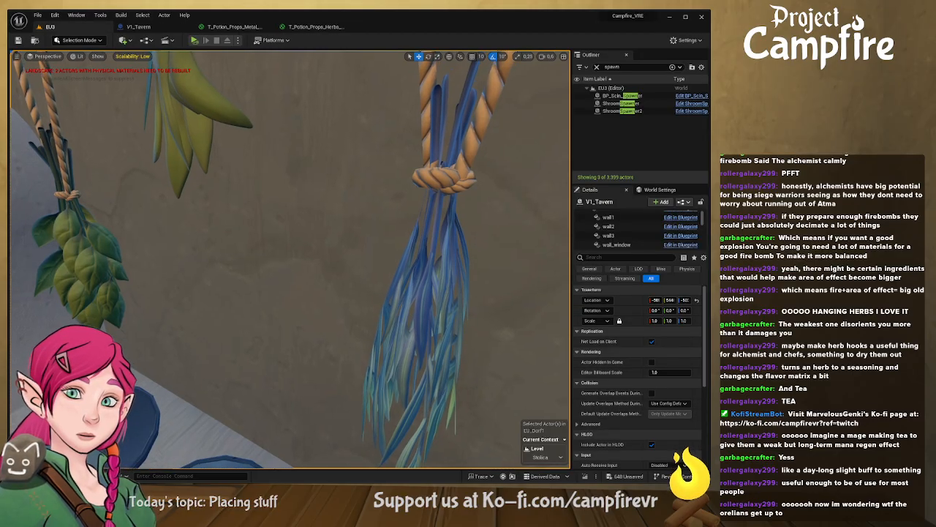
right_click_drag(290, 260, 323, 231)
scroll(289, 260, "down", 2)
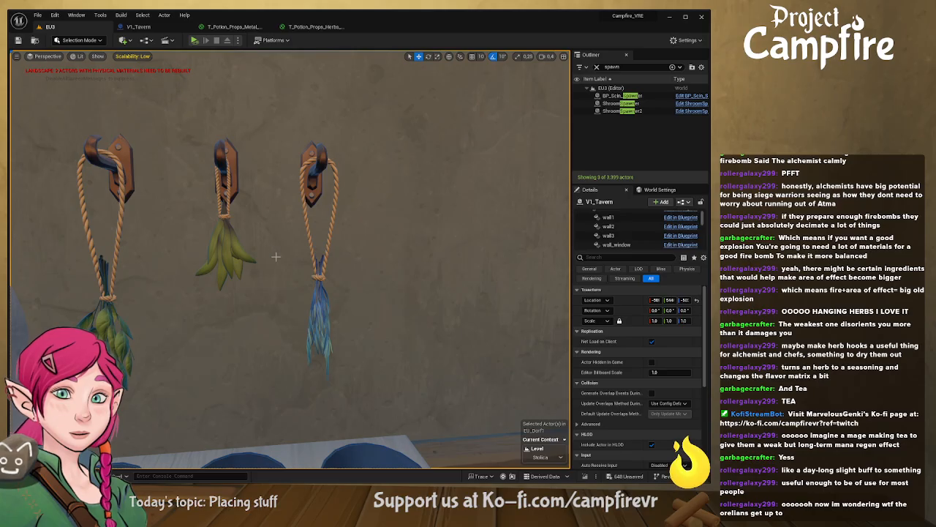
right_click_drag(245, 265, 247, 264)
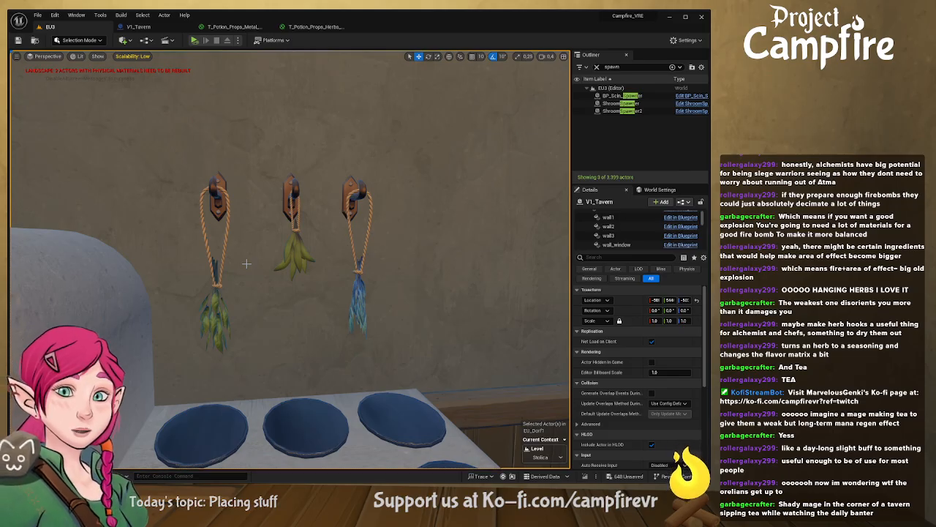
Step: Leave the tavern and fly across the EU3 level to the entrance of the graveyard chapel
key("s")
right_click_drag(226, 264, 350, 244)
key("s")
scroll(153, 249, "up", 1)
key("w")
key("d")
key("w")
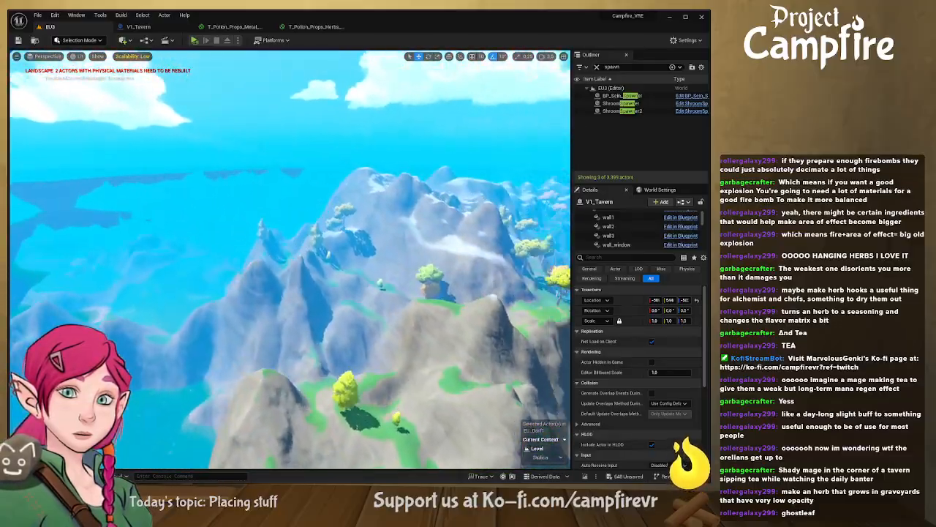
right_click_drag(290, 260, 369, 227)
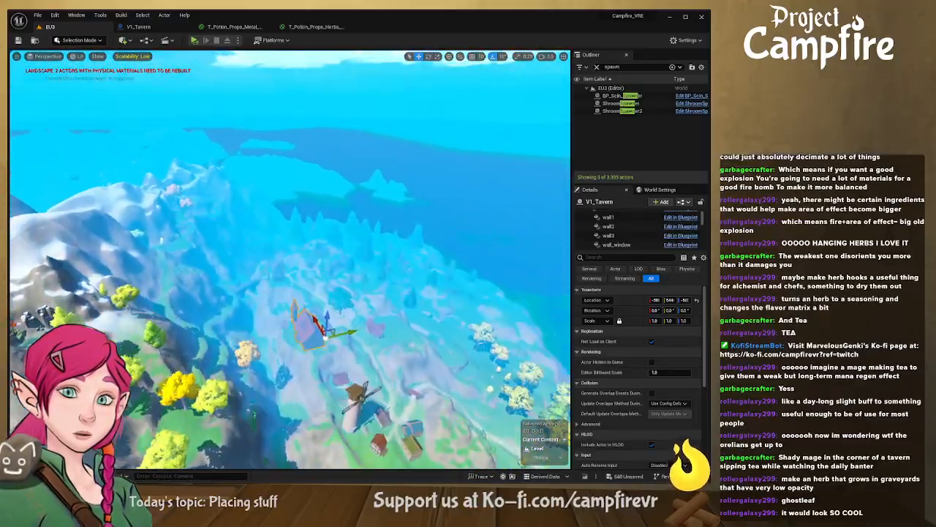
key("f")
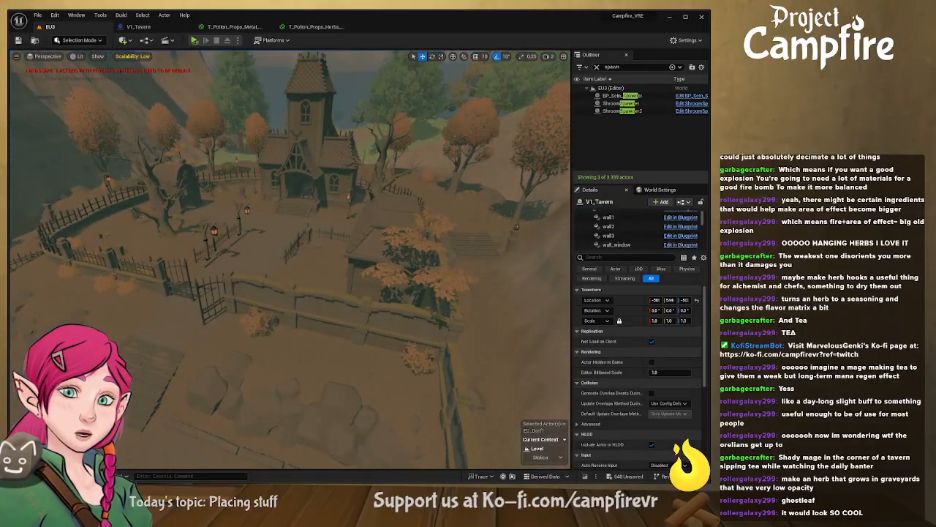
right_click_drag(150, 320, 150, 319)
Step: Place the SM_Potion_Props_Artefacts_Skull_Bird_01 mesh from the PotionProps Meshes folder on the paving in front of the chapel steps
key("ctrl+space")
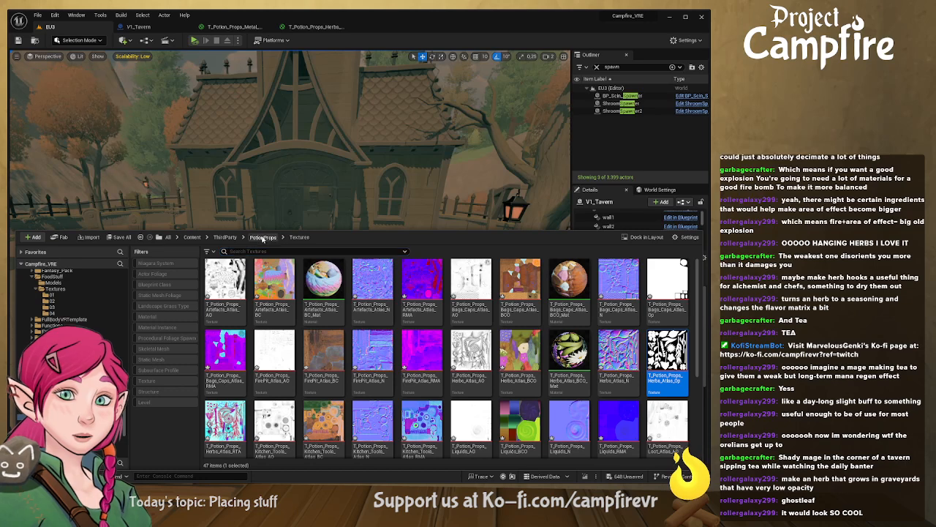
left_click(261, 237)
double_click(224, 282)
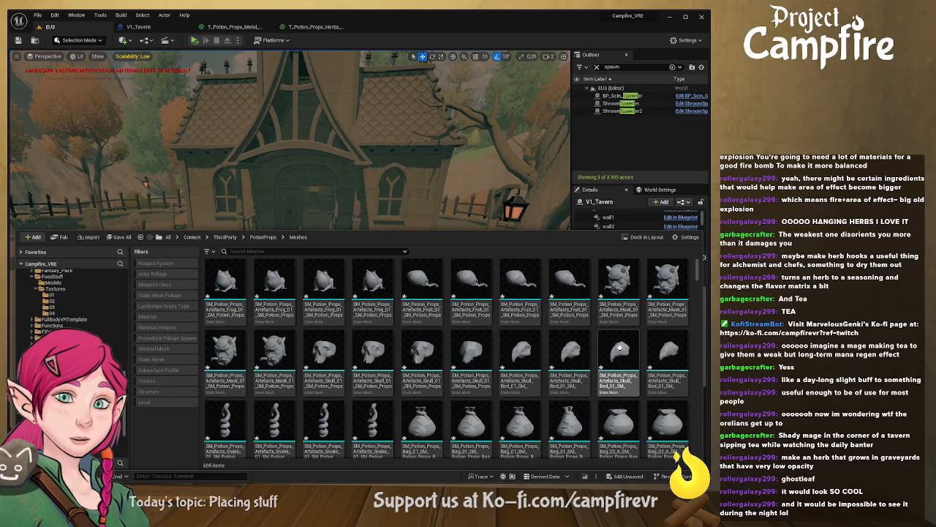
left_click(442, 221)
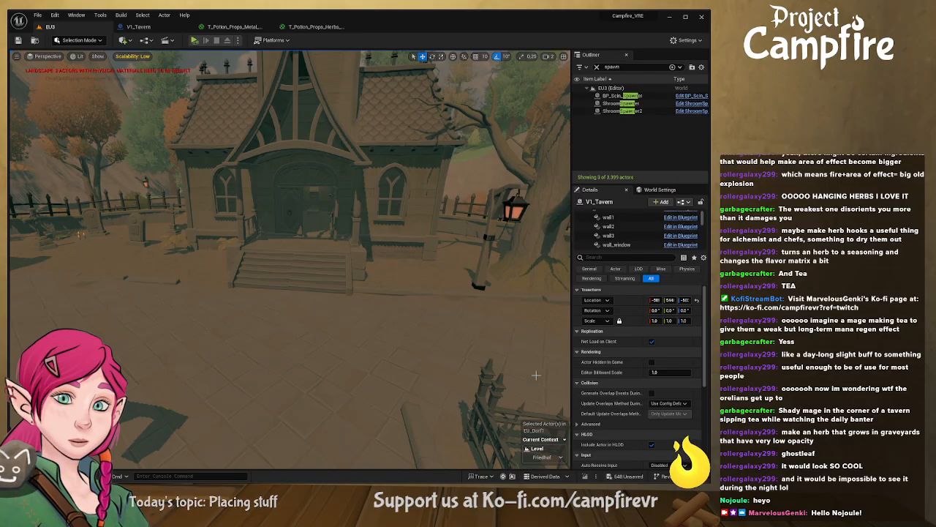
key("ctrl+space")
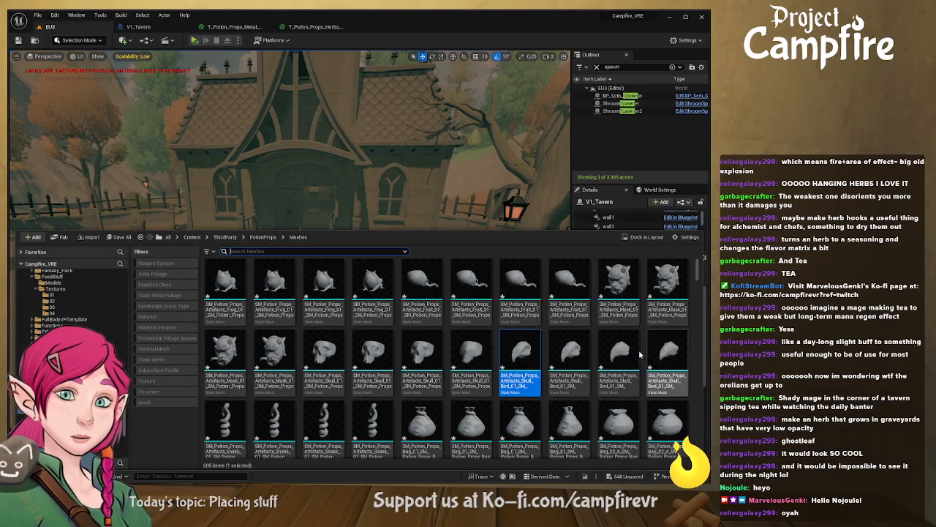
left_click_drag(516, 351, 421, 199)
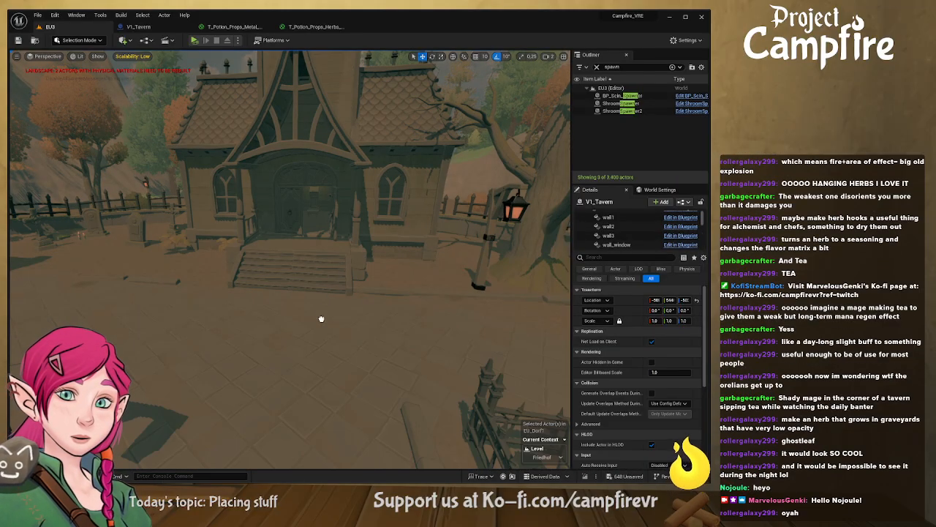
left_click_drag(321, 319, 332, 327)
Step: Move the bird skull from the paving into the chapel, to the bench along the wooden wall
right_click_drag(331, 327, 380, 351)
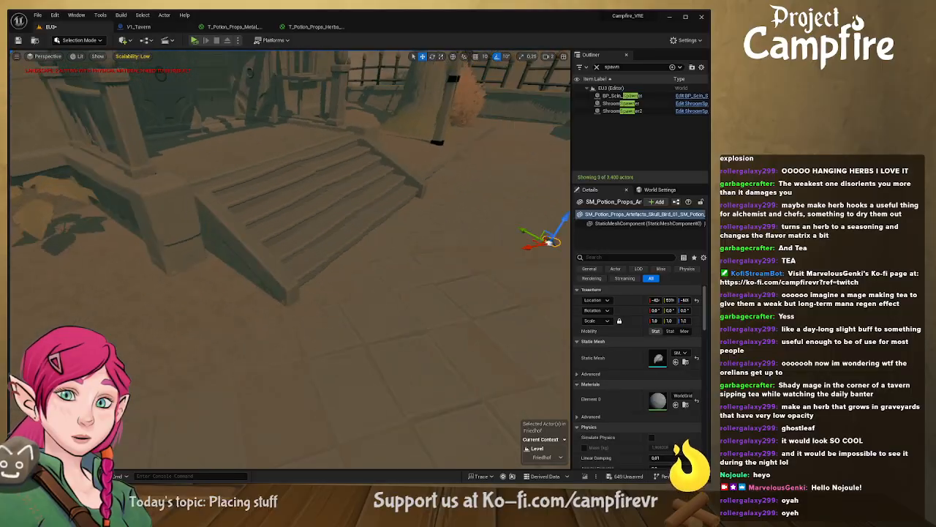
mouse_move(375, 304)
right_mouse_down()
mouse_move(431, 293)
mouse_move(438, 282)
mouse_move(375, 304)
right_mouse_up()
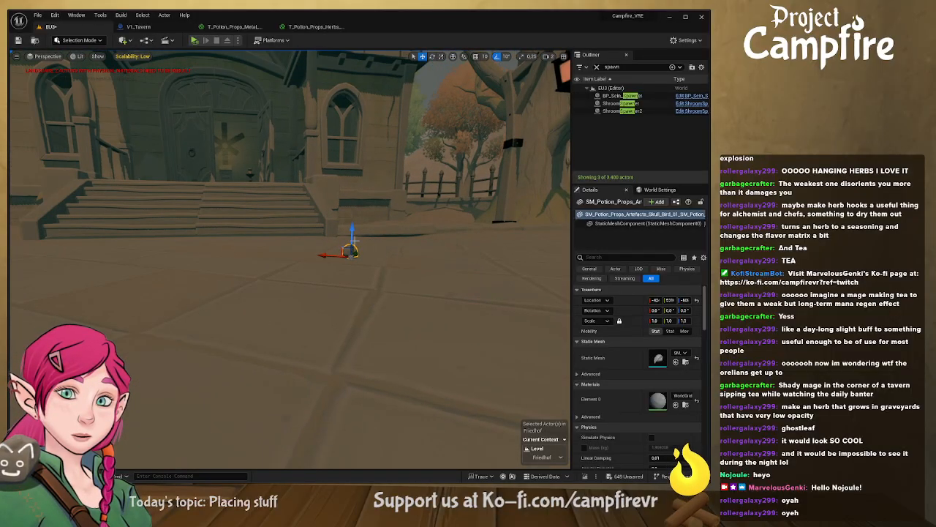
right_click_drag(373, 169, 376, 242)
key("e")
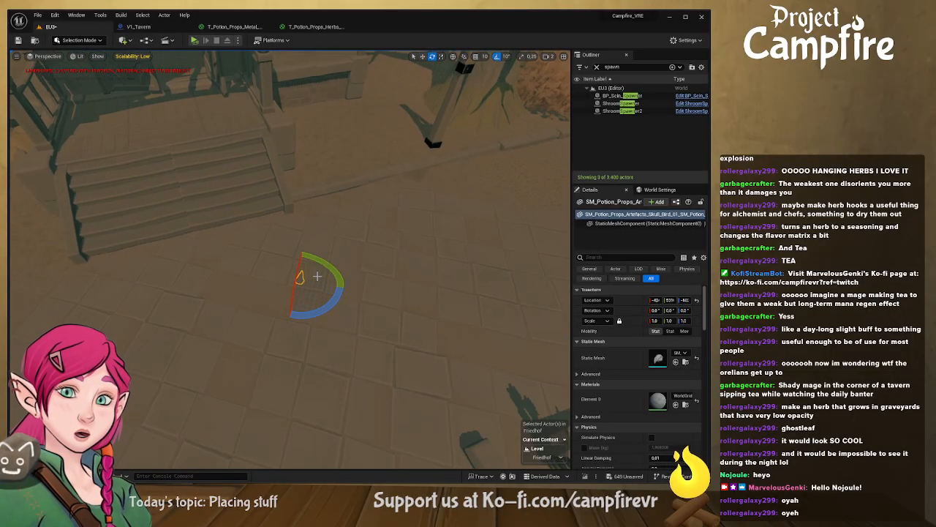
key("w")
left_click_drag(295, 272, 195, 140)
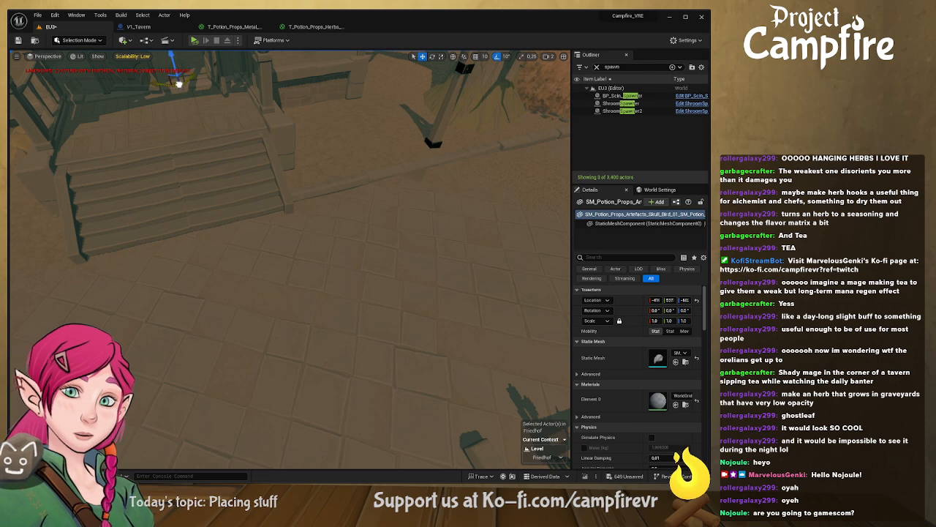
left_click_drag(178, 83, 174, 79)
right_click_drag(175, 79, 236, 138)
scroll(201, 58, "down", 1)
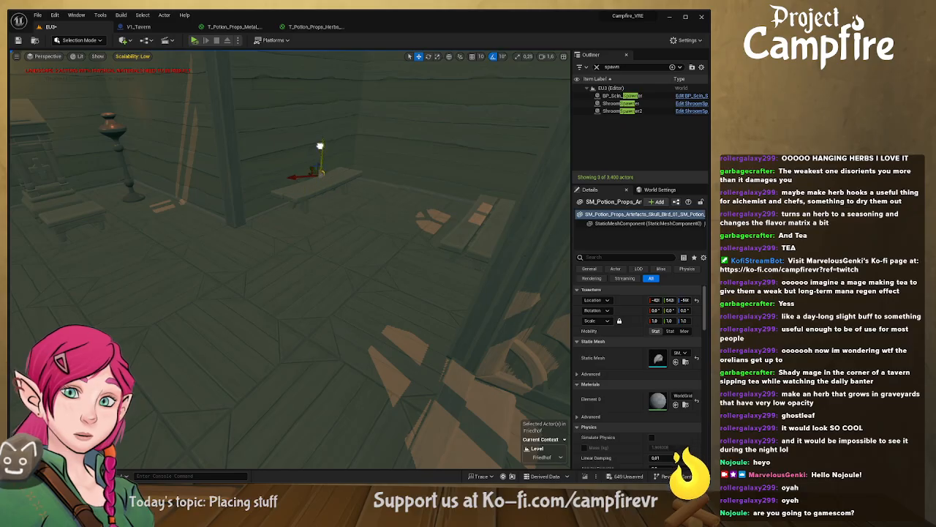
right_click_drag(320, 145, 310, 128)
scroll(319, 157, "down", 4)
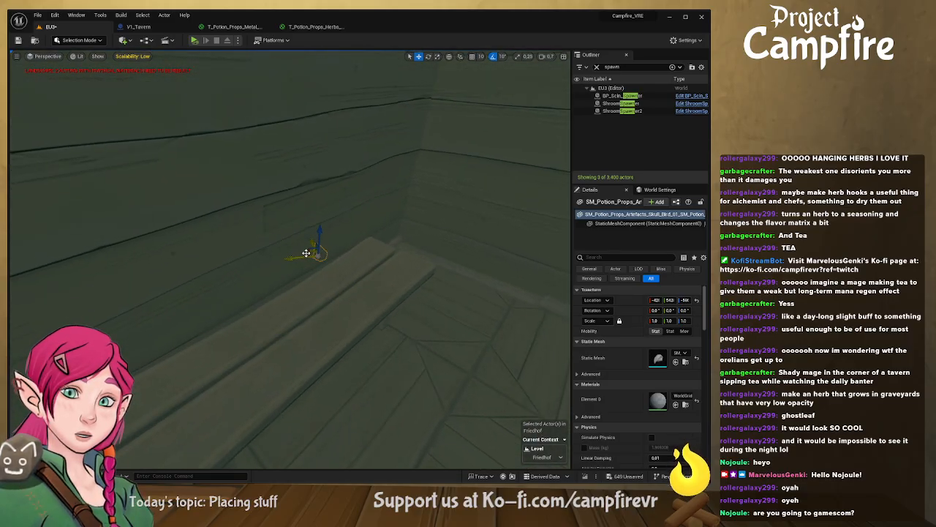
Step: Move the bird skull onto the chapel bench, turn it about the vertical axis, and lower it until it rests on the planks
mouse_move(320, 264)
left_mouse_down()
mouse_move(359, 284)
mouse_move(332, 257)
left_mouse_up()
key("e")
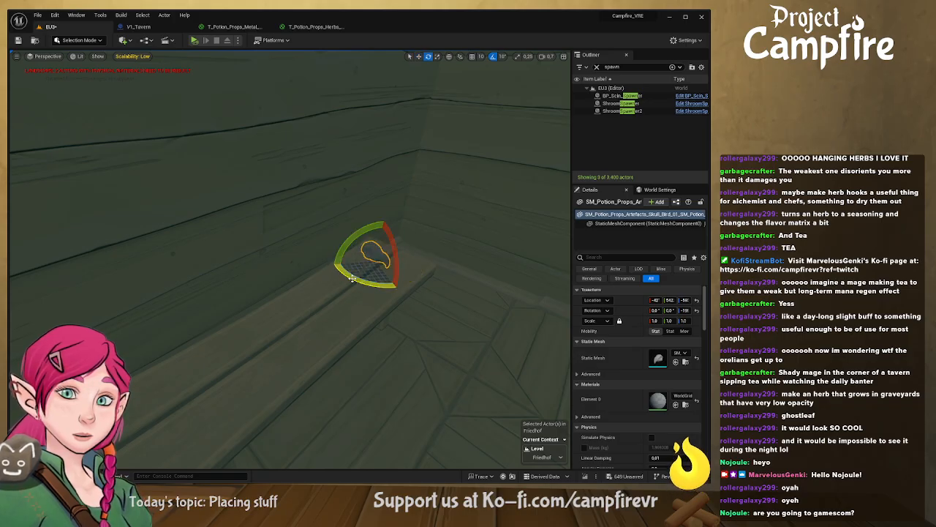
right_click_drag(331, 258, 306, 255)
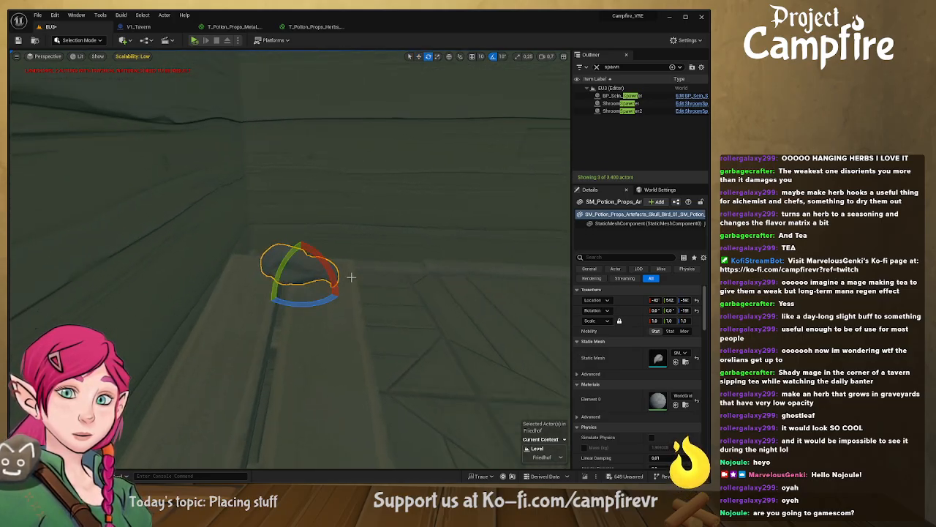
key("w")
left_click_drag(301, 259, 264, 281)
right_click_drag(265, 282, 305, 247)
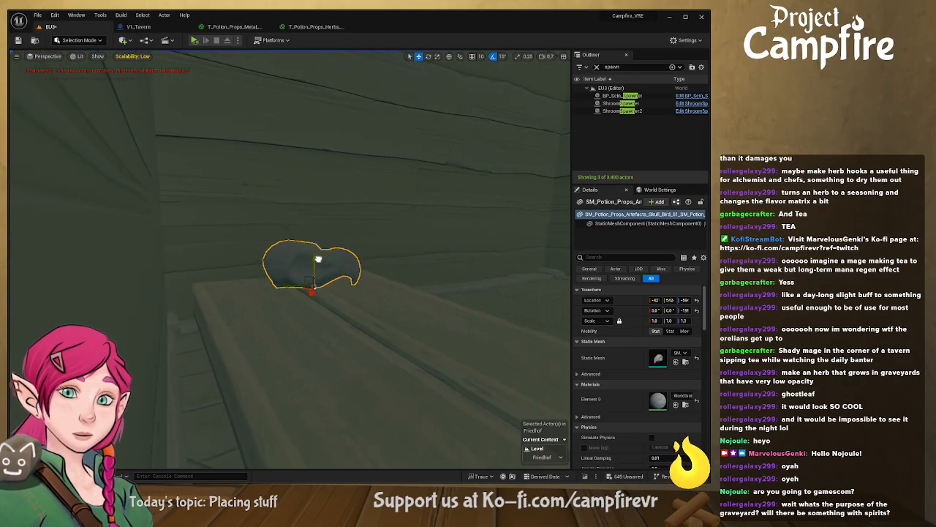
left_click_drag(319, 259, 317, 281)
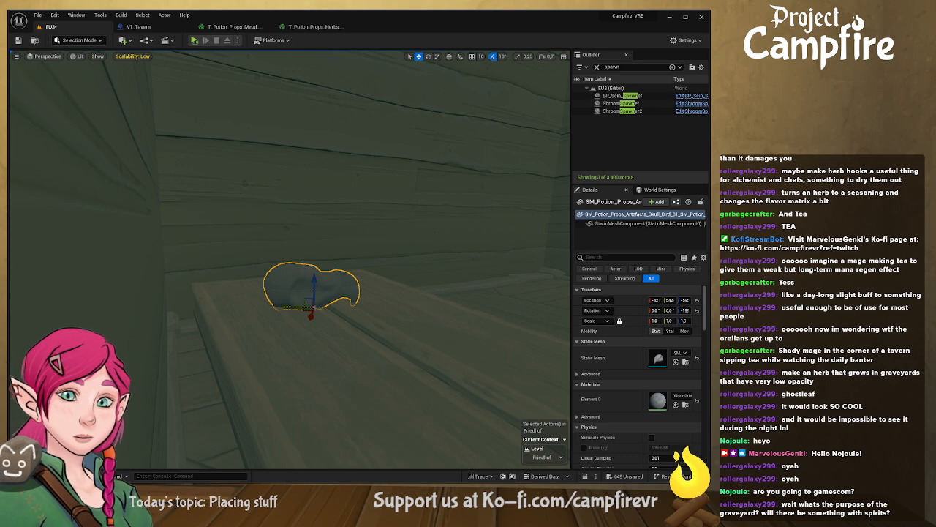
Step: Assign the T_Potion_Props_Artefacts_Atlas_BC_Mat material from the PotionProps Textures folder to the bird skull's Element 0
key("ctrl+space")
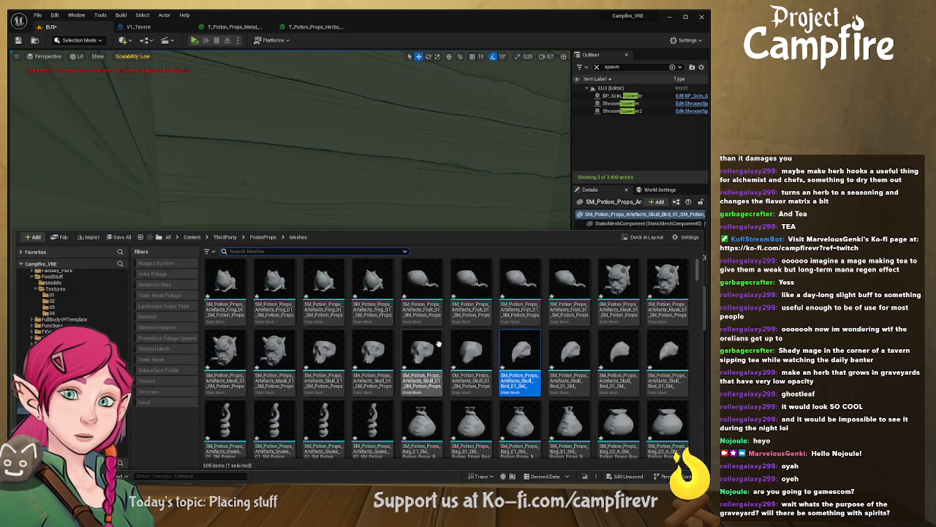
left_click(272, 237)
double_click(268, 278)
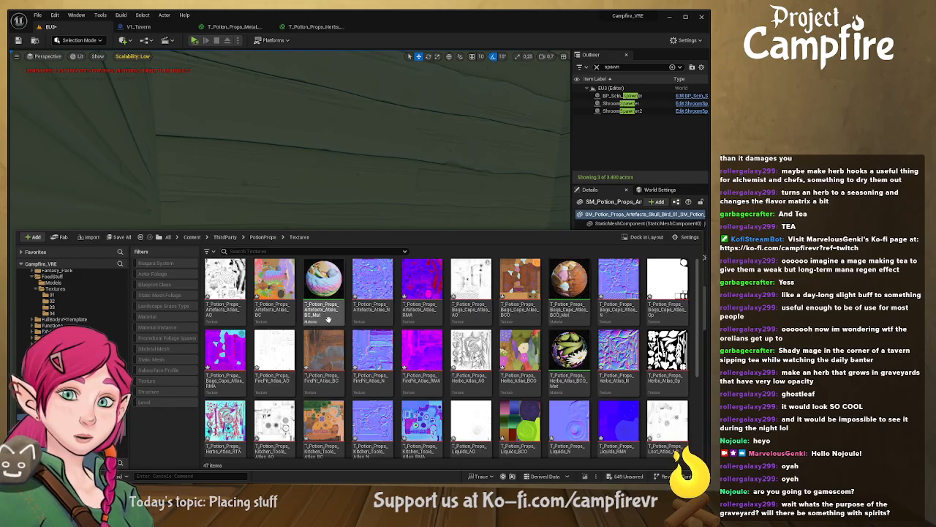
left_click(669, 177)
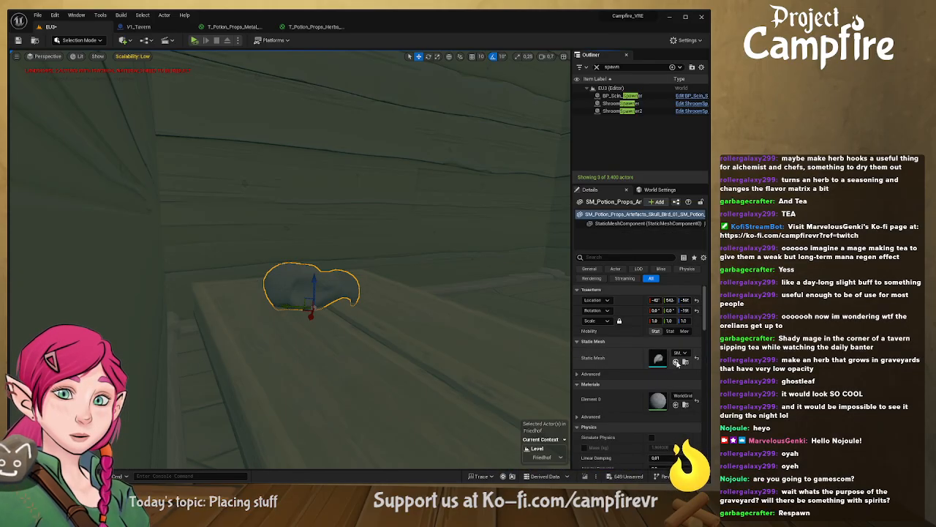
left_click(676, 361)
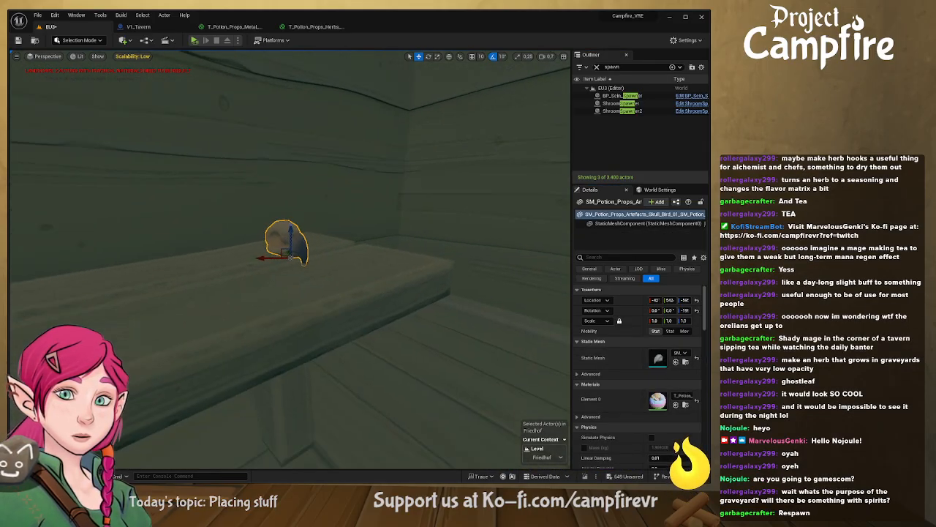
right_click_drag(290, 258, 249, 245)
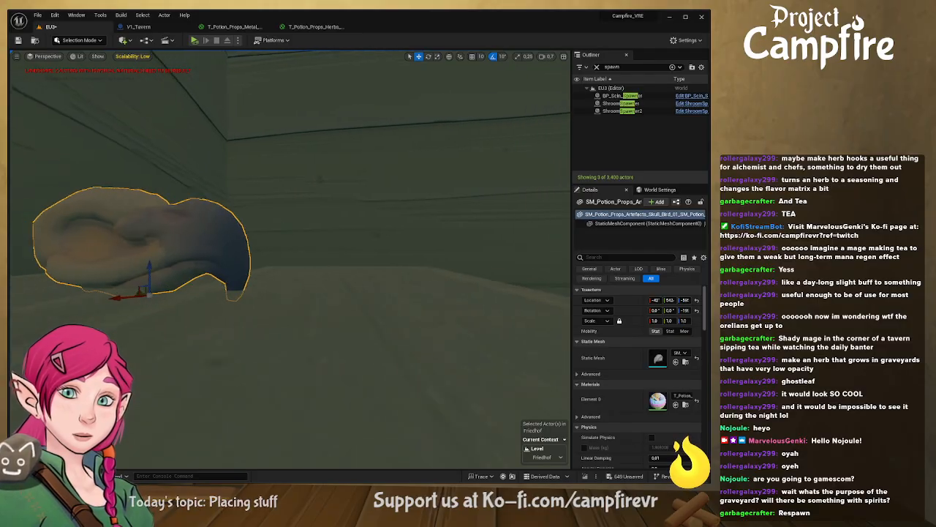
Step: Leave the chapel and set the Start Time of BP_StylizedSky_Classic to about 3103 for a night scene
right_click_drag(375, 339, 391, 350)
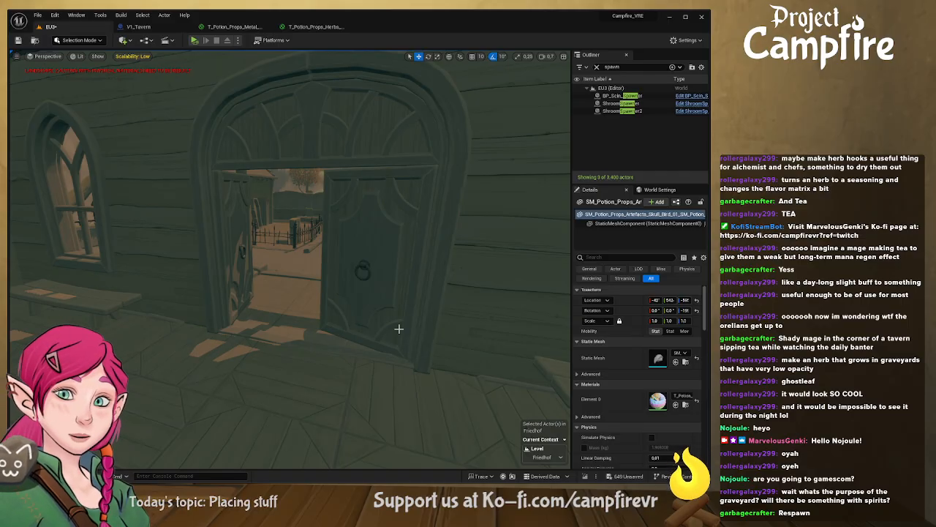
key("w")
right_click_drag(380, 379, 333, 351)
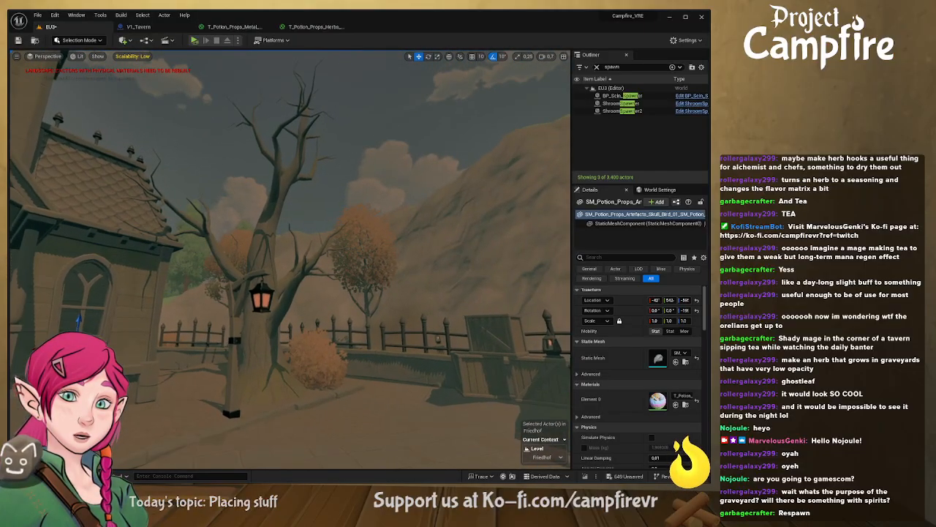
left_click(405, 99)
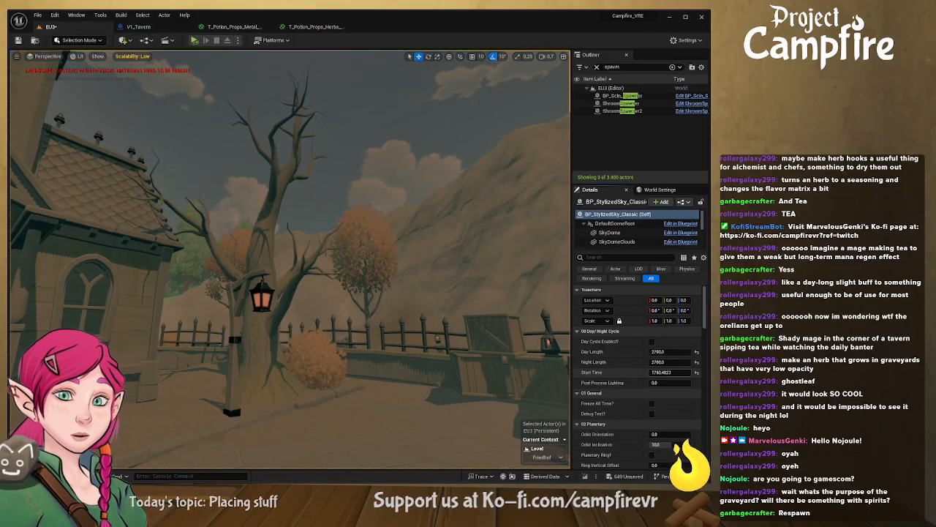
left_click_drag(665, 372, 706, 372)
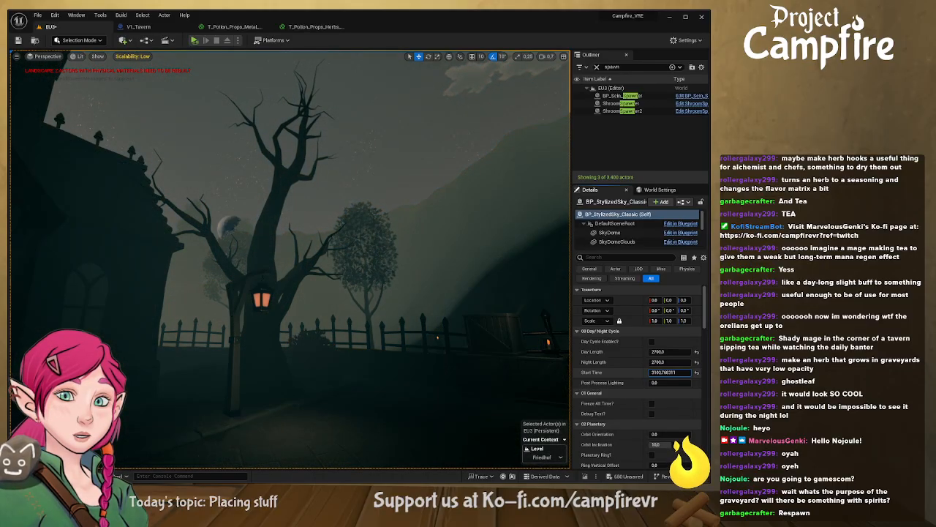
Step: Examine the bird skull on the chapel bench and the surrounding graveyard in night lighting
right_click_drag(439, 278, 474, 311)
key("w")
scroll(311, 295, "up", 1)
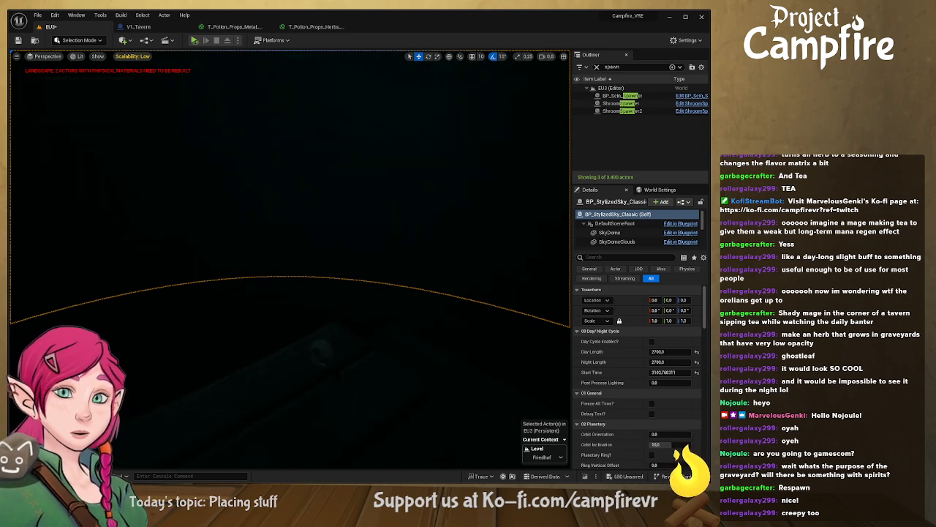
right_click_drag(366, 319, 371, 238)
key("a")
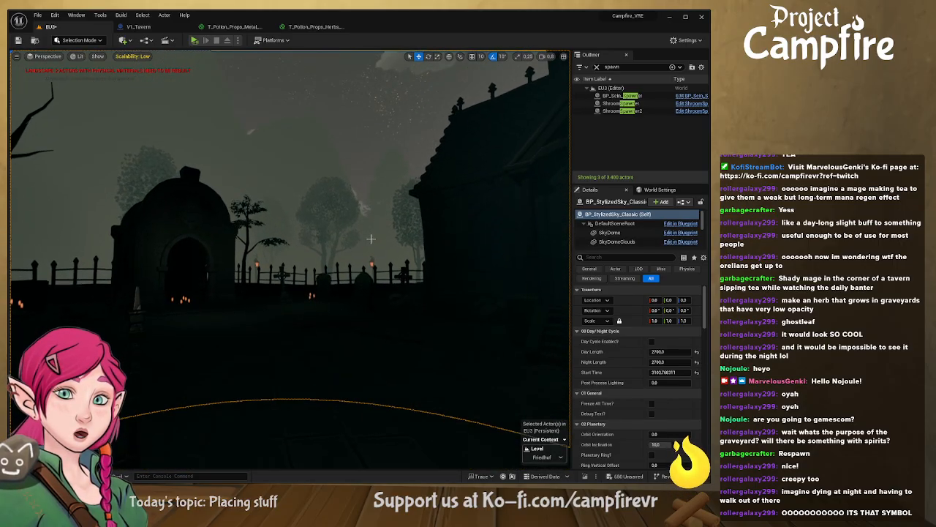
left_click(194, 41)
left_click(217, 41)
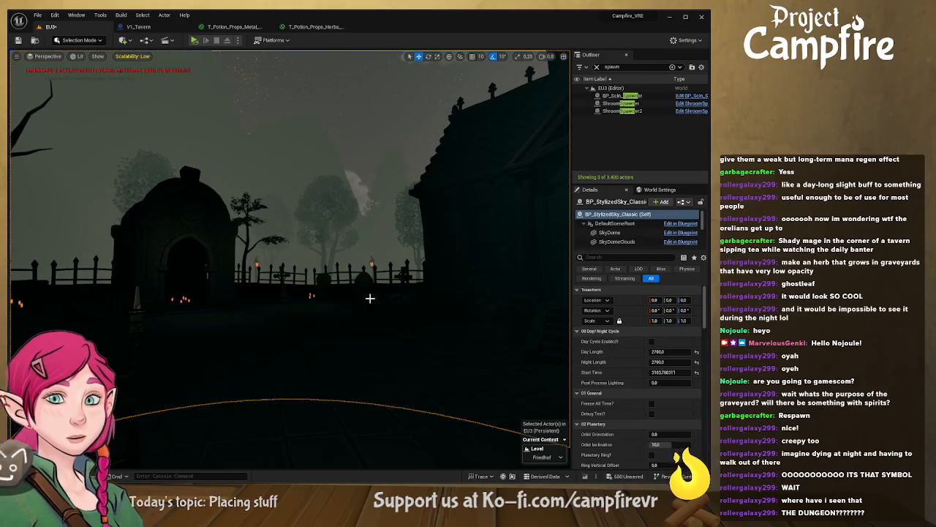
Step: Deselect the sky and survey the graveyard at night, from the chapel front to the graves along the fence
right_click_drag(306, 223, 413, 210)
key("Escape")
key("w")
key("w")
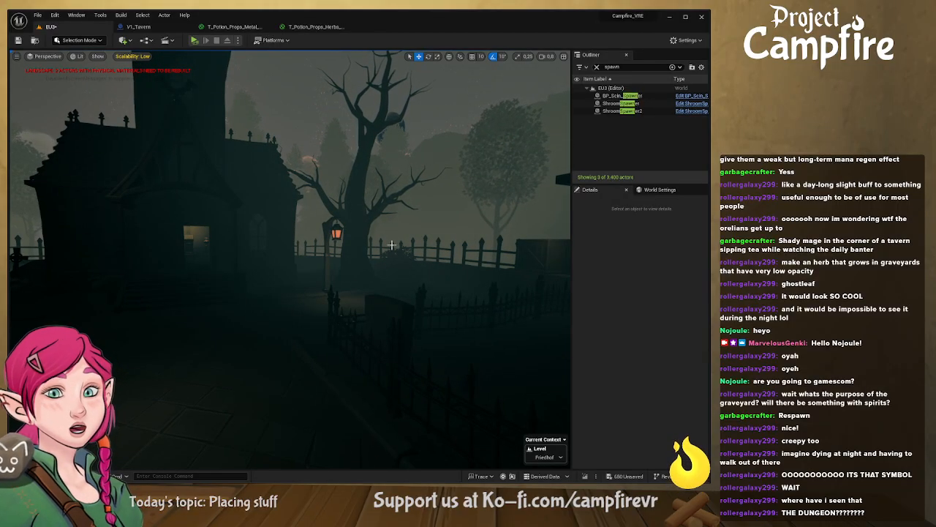
key("s")
right_click_drag(360, 274, 443, 287)
key("a")
key("e")
key("w")
key("a")
key("w")
key("w")
key("d")
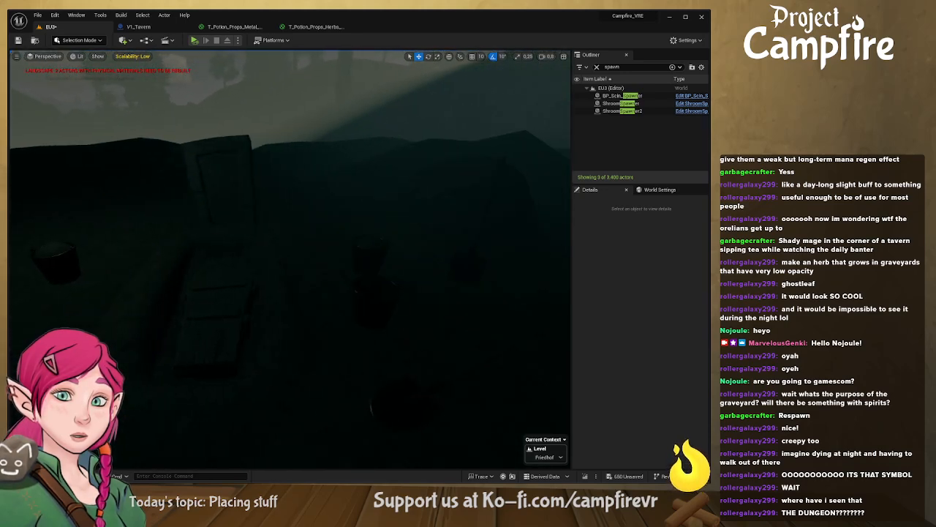
key("w")
right_click_drag(291, 259, 150, 302)
key("w")
key("w")
key("w")
right_click_drag(253, 183, 351, 62)
Step: Set the Start Time of BP_StylizedSky_Classic to about 2241, view the graves beside the stone wall, and deselect the sky
left_click(352, 63)
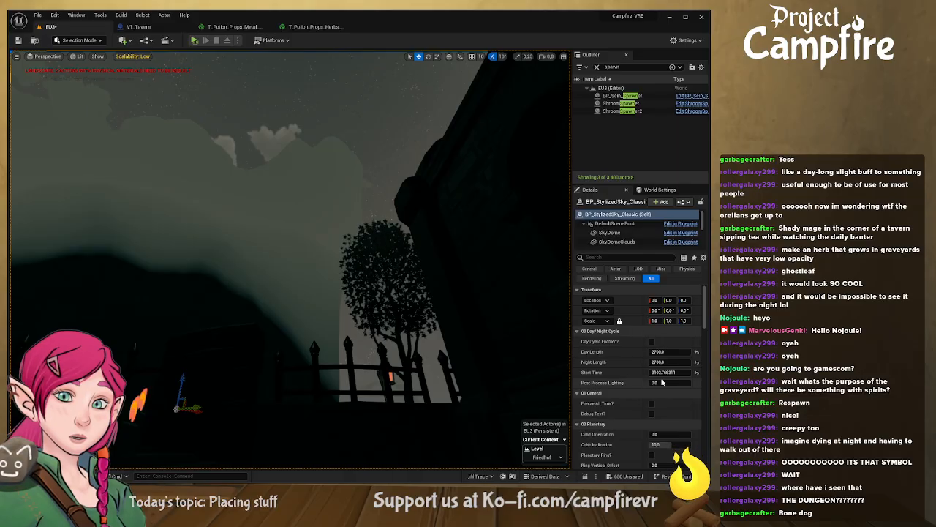
left_click_drag(664, 372, 635, 373)
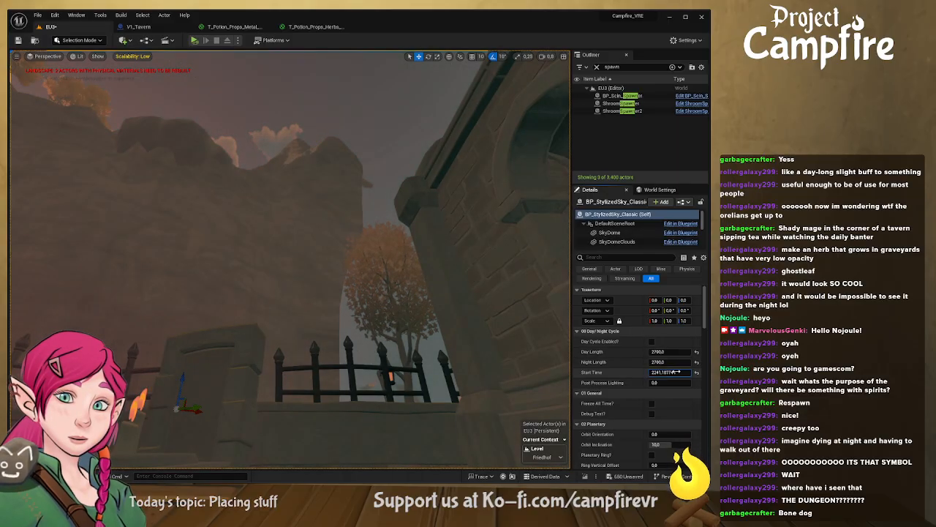
right_click_drag(439, 278, 418, 333)
key("a")
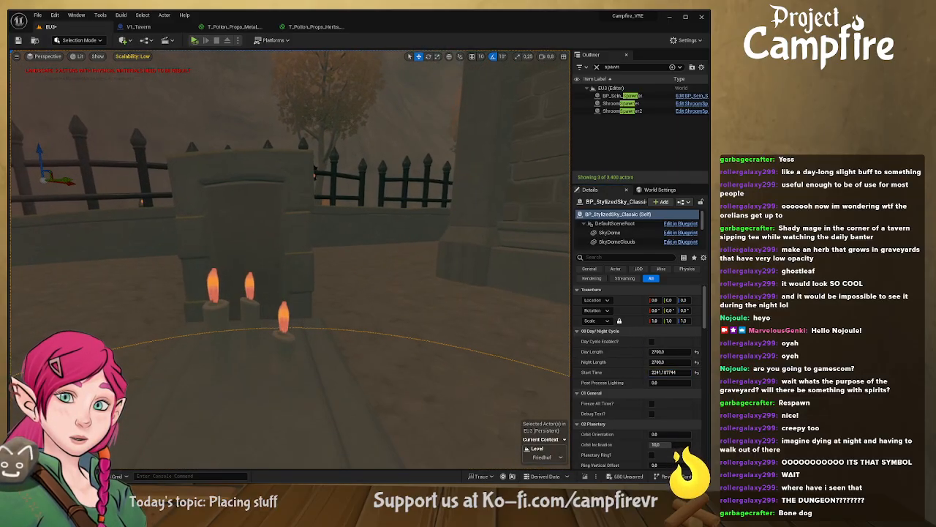
key("s")
right_click_drag(264, 267, 410, 273)
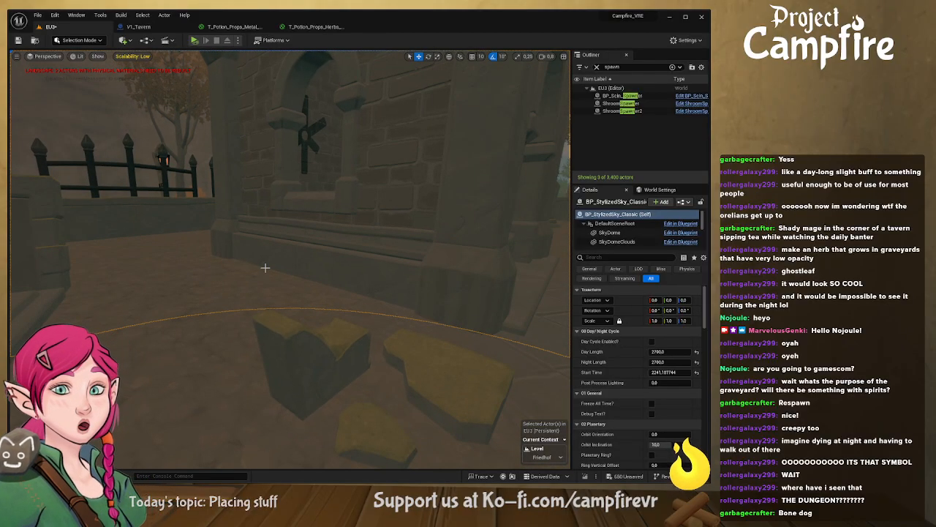
key("Escape")
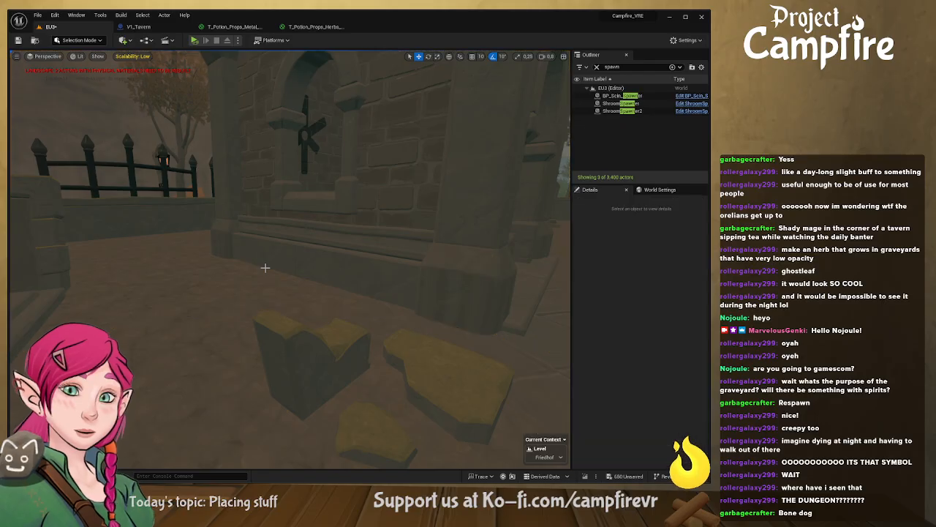
Step: Leave the graveyard past the chapel forecourt and return to the herb bundles hanging above the tavern stove
key("s")
right_click_drag(290, 260, 417, 250)
key("s")
key("d")
key("d")
key("w")
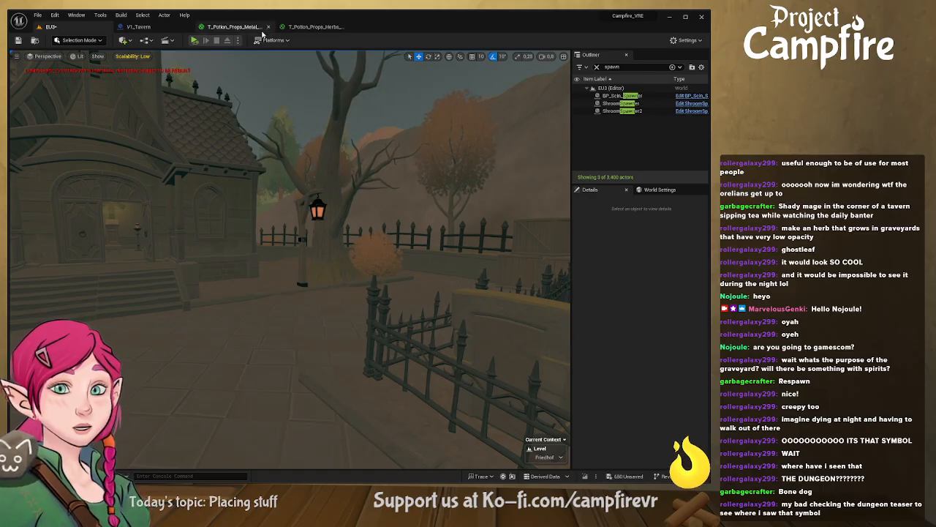
key("w")
right_click_drag(289, 93, 430, 145)
scroll(289, 92, "up", 5)
key("s")
key("w")
key("s")
key("d")
key("a")
key("w")
key("d")
key("q")
key("e")
key("w")
right_click_drag(298, 117, 291, 114)
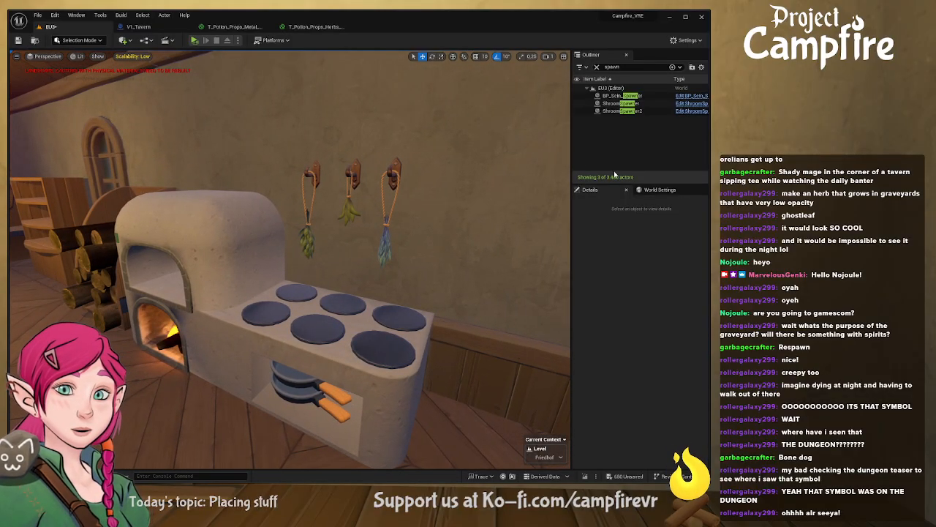